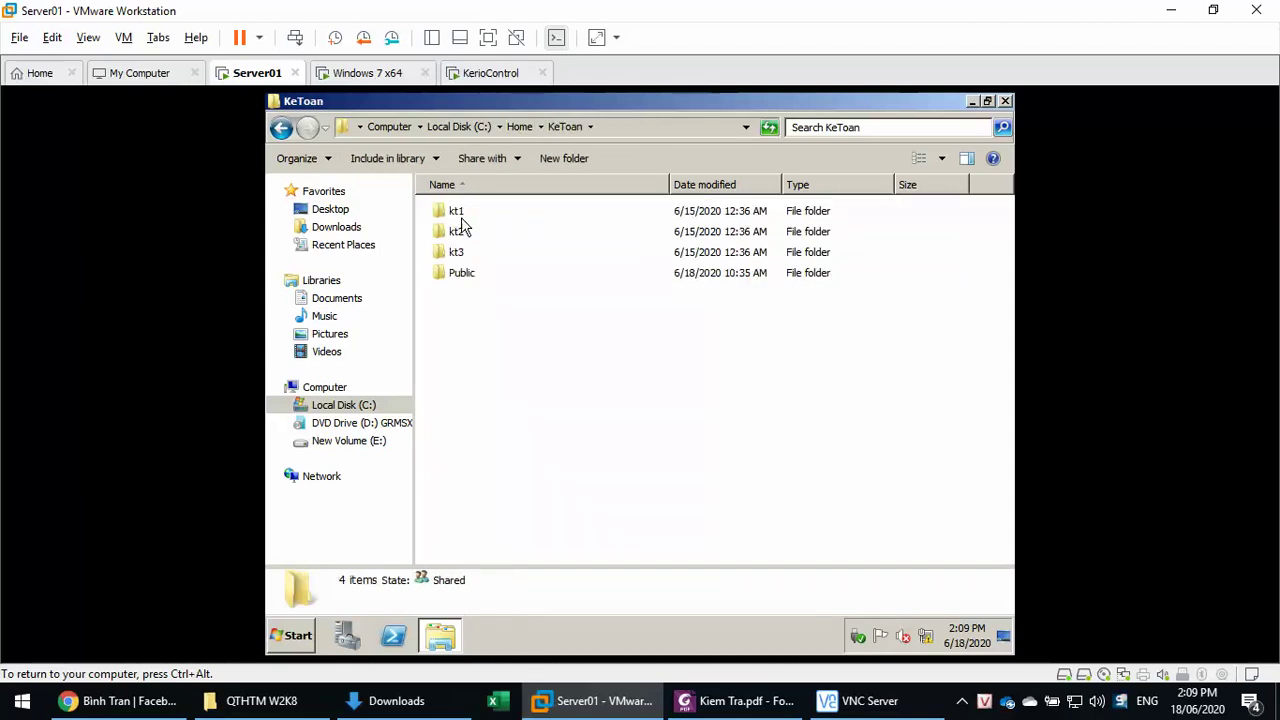
- Select the kt1 folder, then bring up Run from the Start menu with dsa.msc entered
{"action": "left_click", "coordinate": [460, 214]}
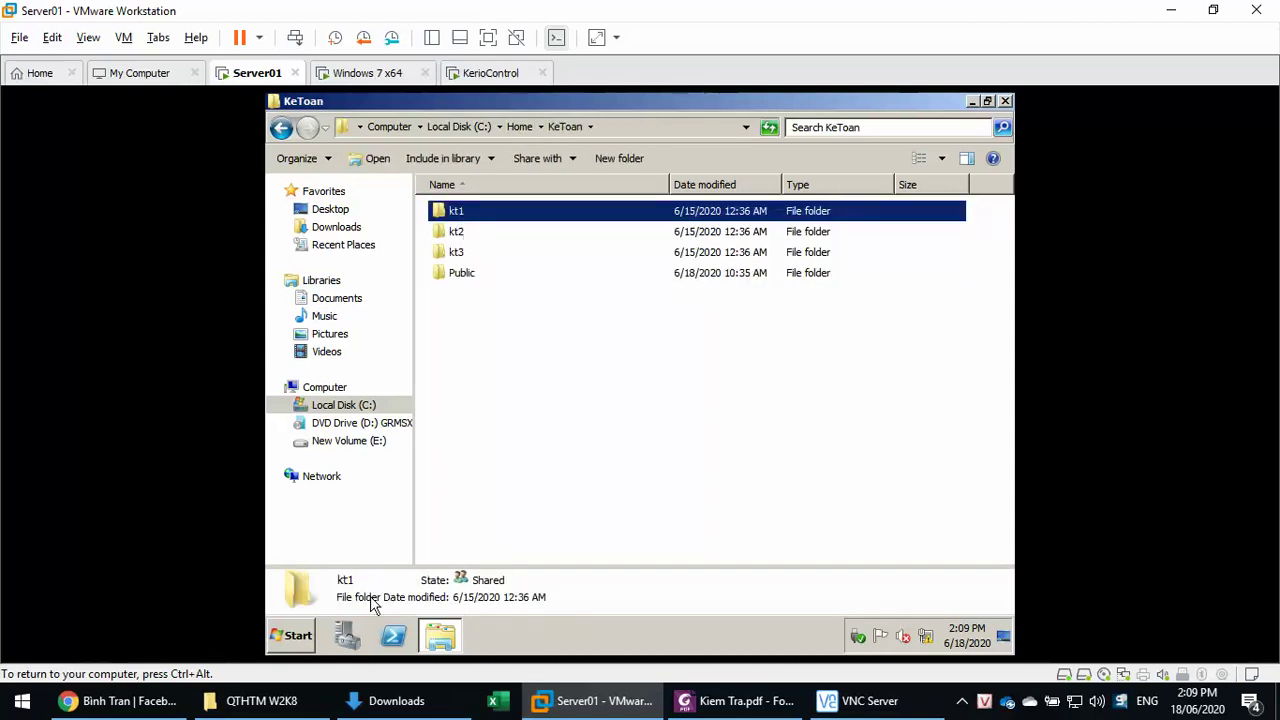
{"action": "left_click", "coordinate": [287, 641]}
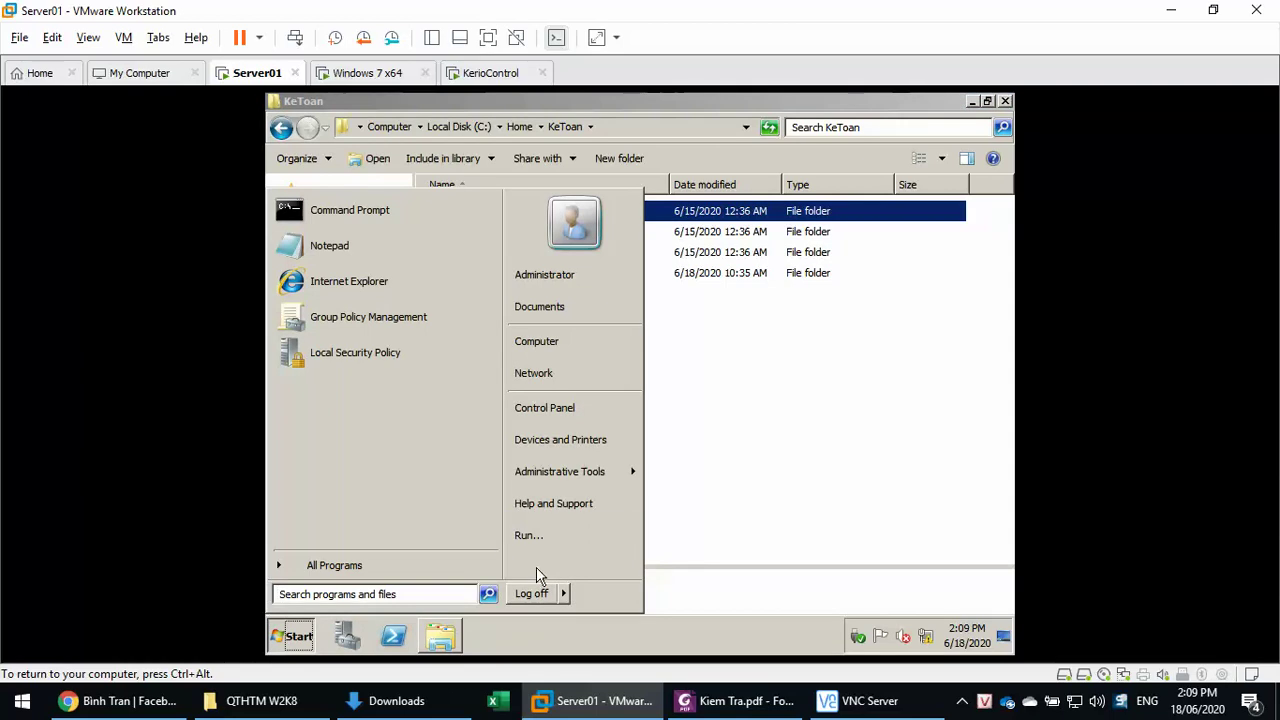
{"action": "left_click", "coordinate": [567, 532]}
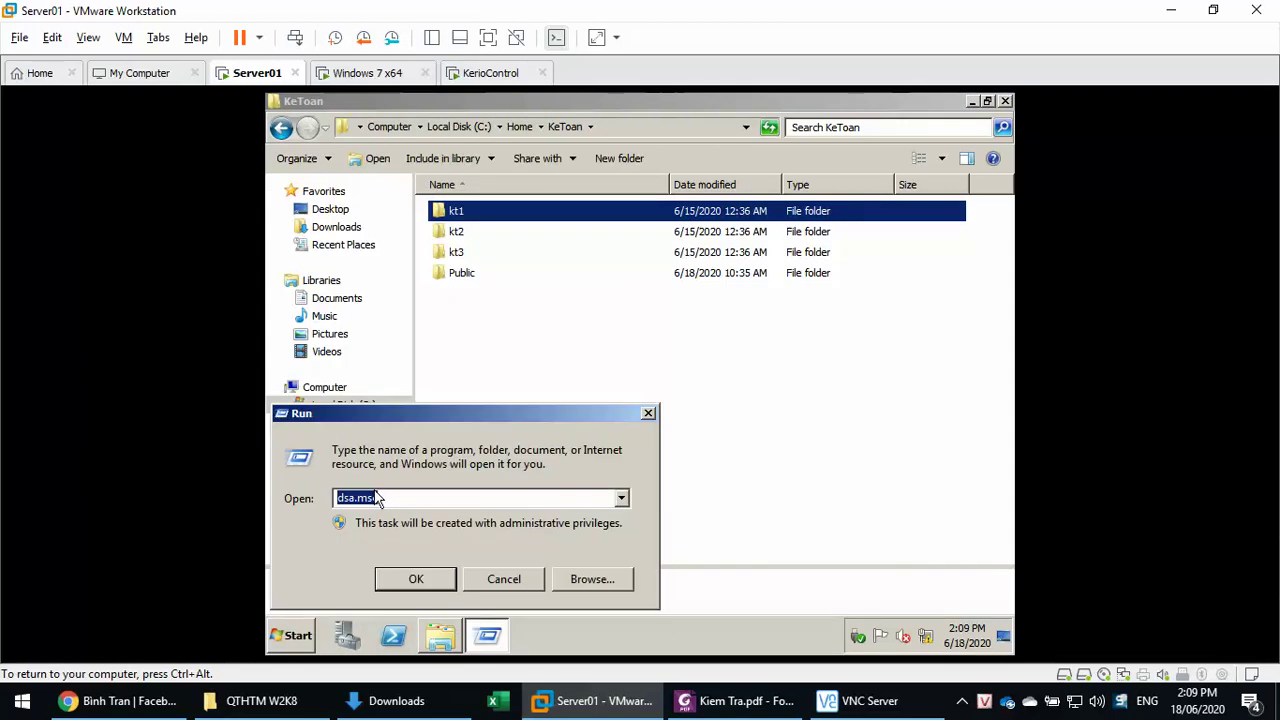
{"action": "left_click", "coordinate": [405, 496]}
- Launch Active Directory Users and Computers and expand the Cty OU
{"action": "left_click", "coordinate": [418, 585]}
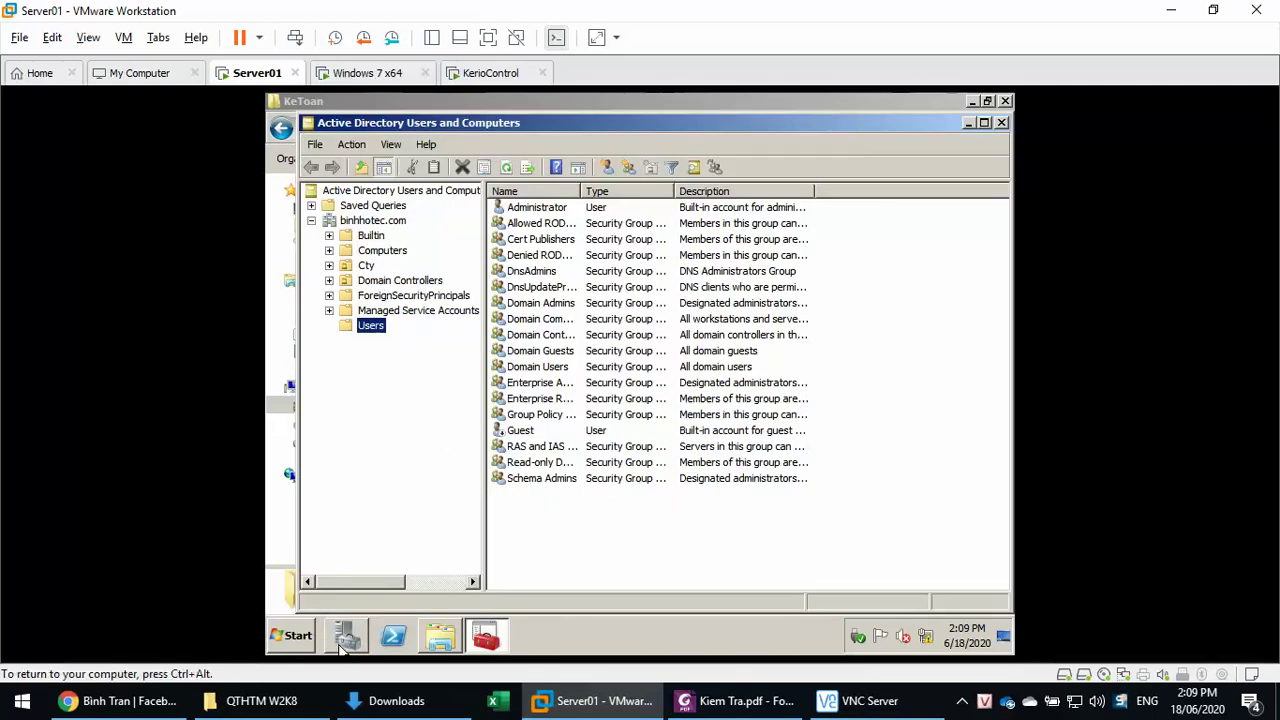
{"action": "left_click", "coordinate": [366, 268]}
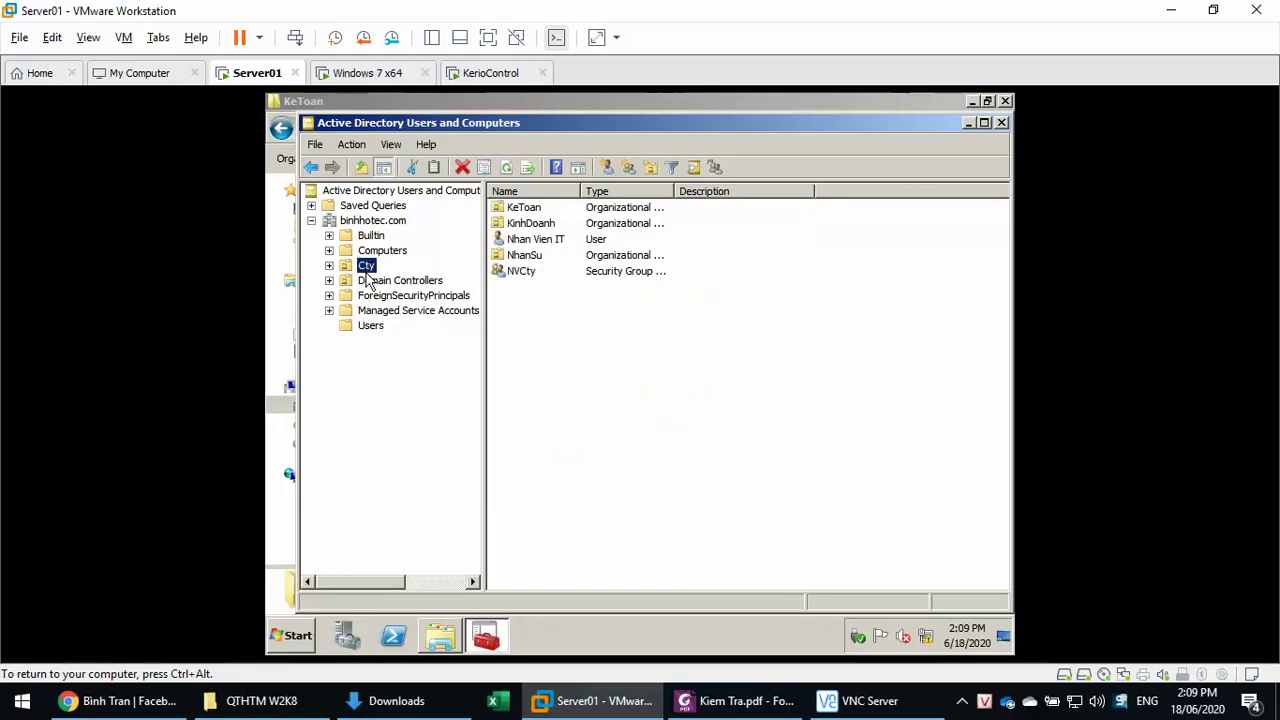
{"action": "double_click", "coordinate": [370, 267]}
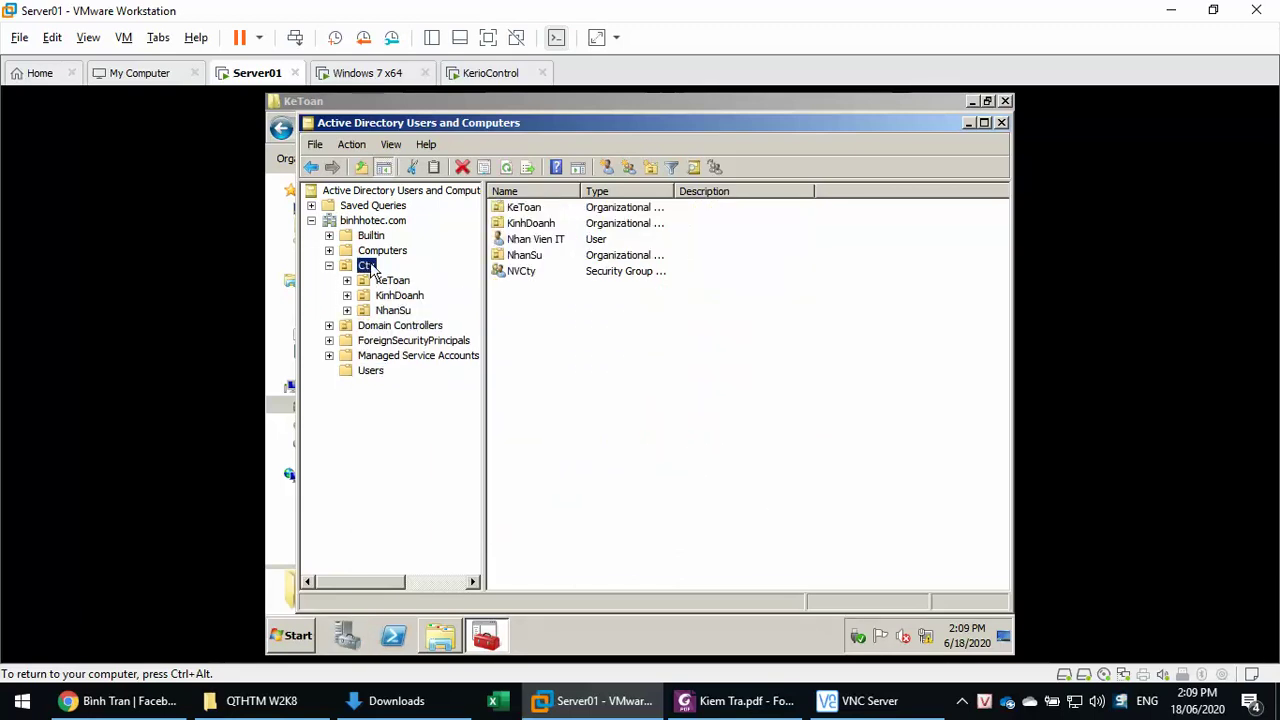
- Browse the KeToan, KinhDoanh and NhanSu OUs, then select the Nhan Vien IT user in Cty
{"action": "left_click", "coordinate": [385, 283]}
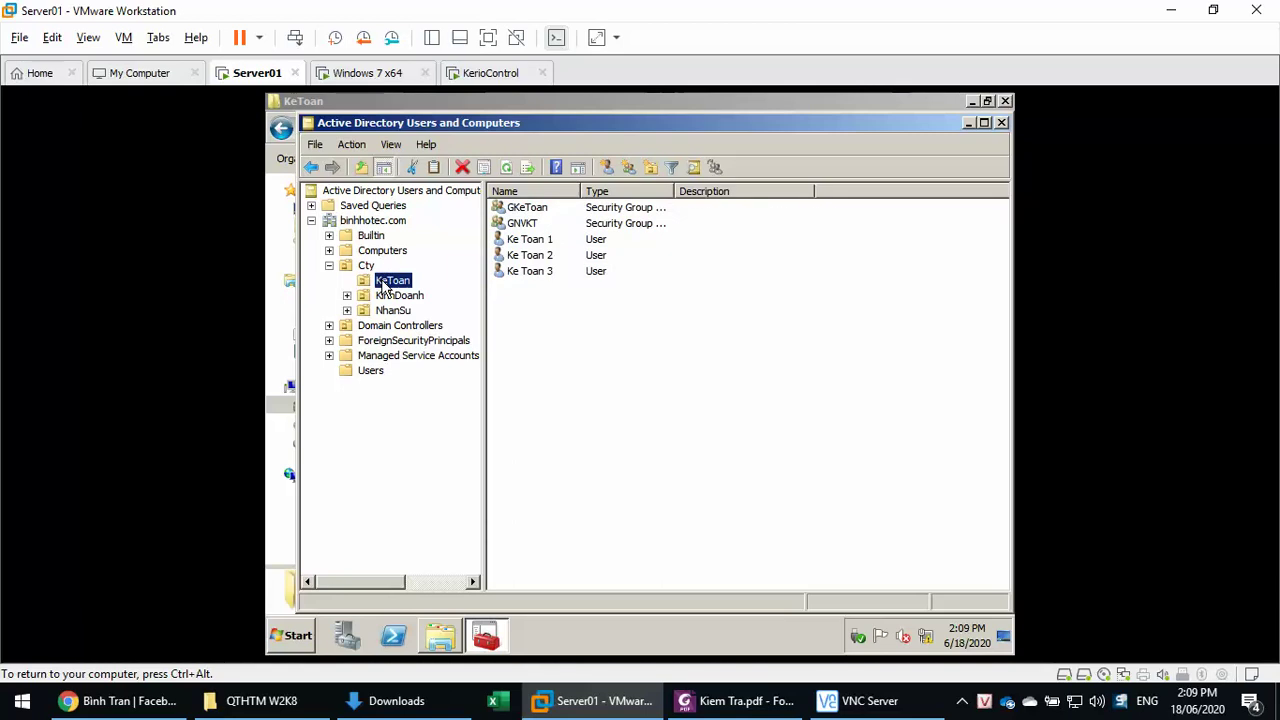
{"action": "left_click", "coordinate": [386, 297]}
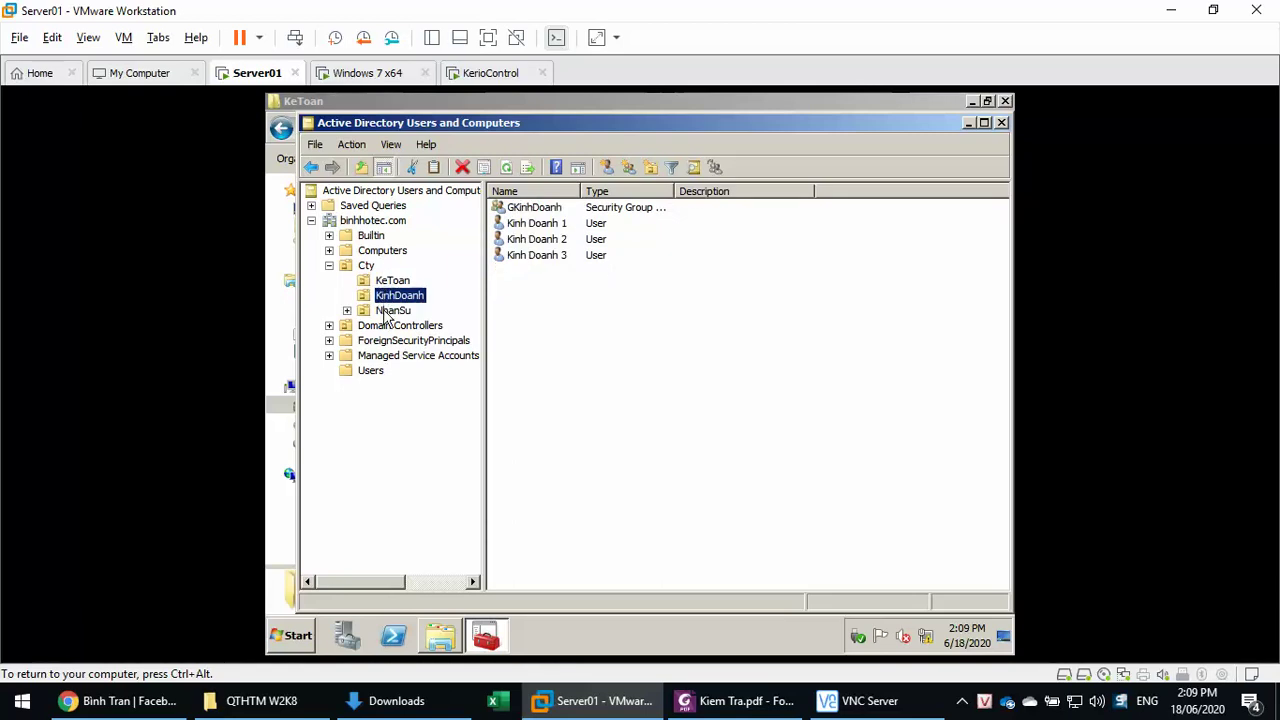
{"action": "left_click", "coordinate": [388, 311]}
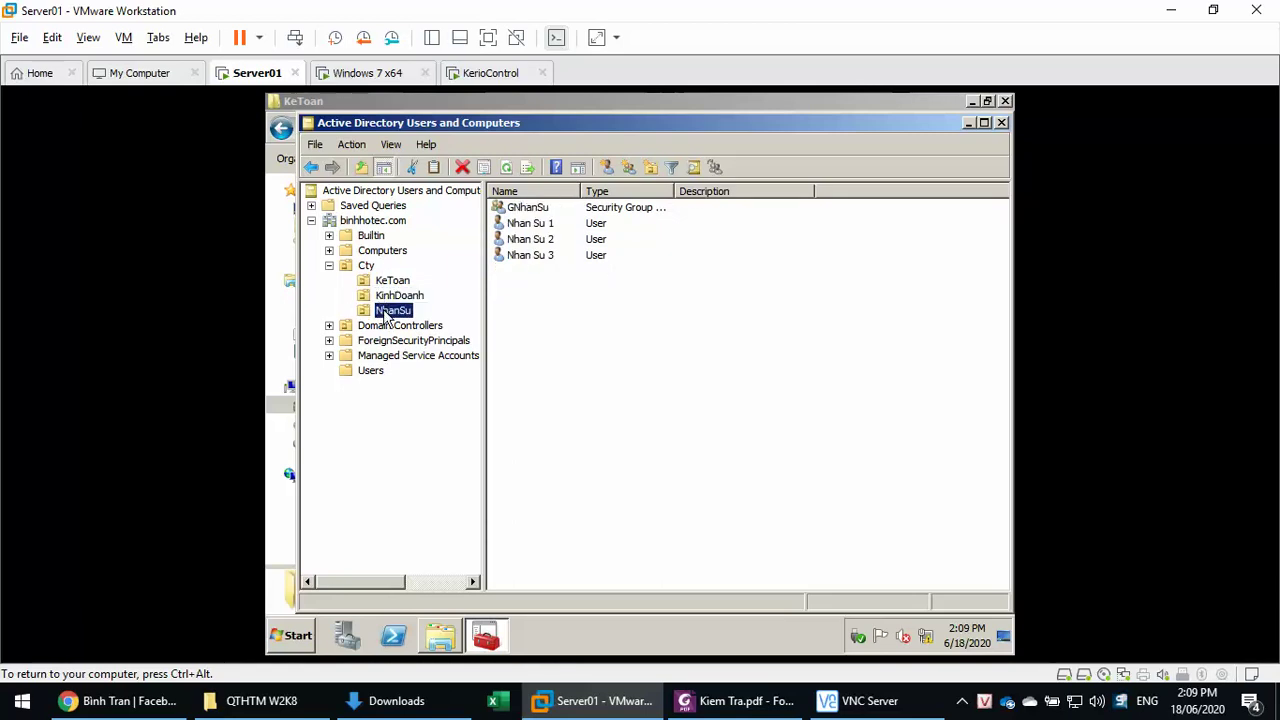
{"action": "left_click", "coordinate": [366, 266]}
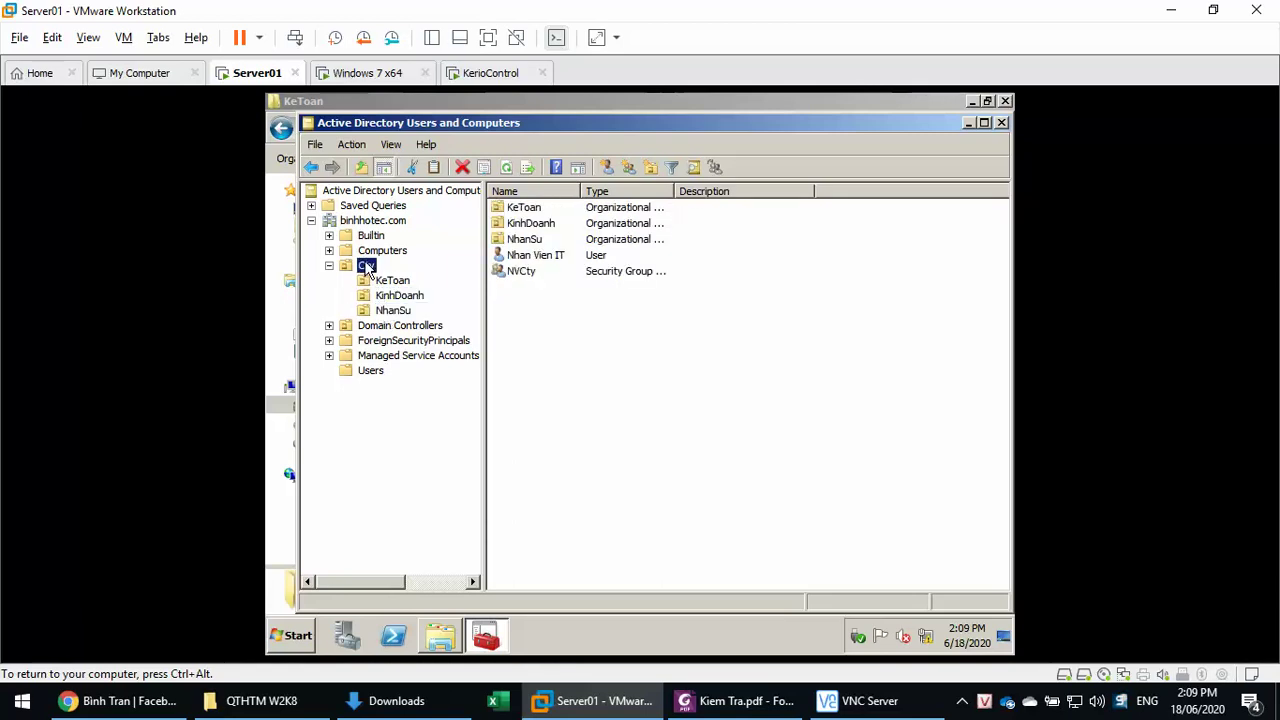
{"action": "left_click", "coordinate": [536, 256]}
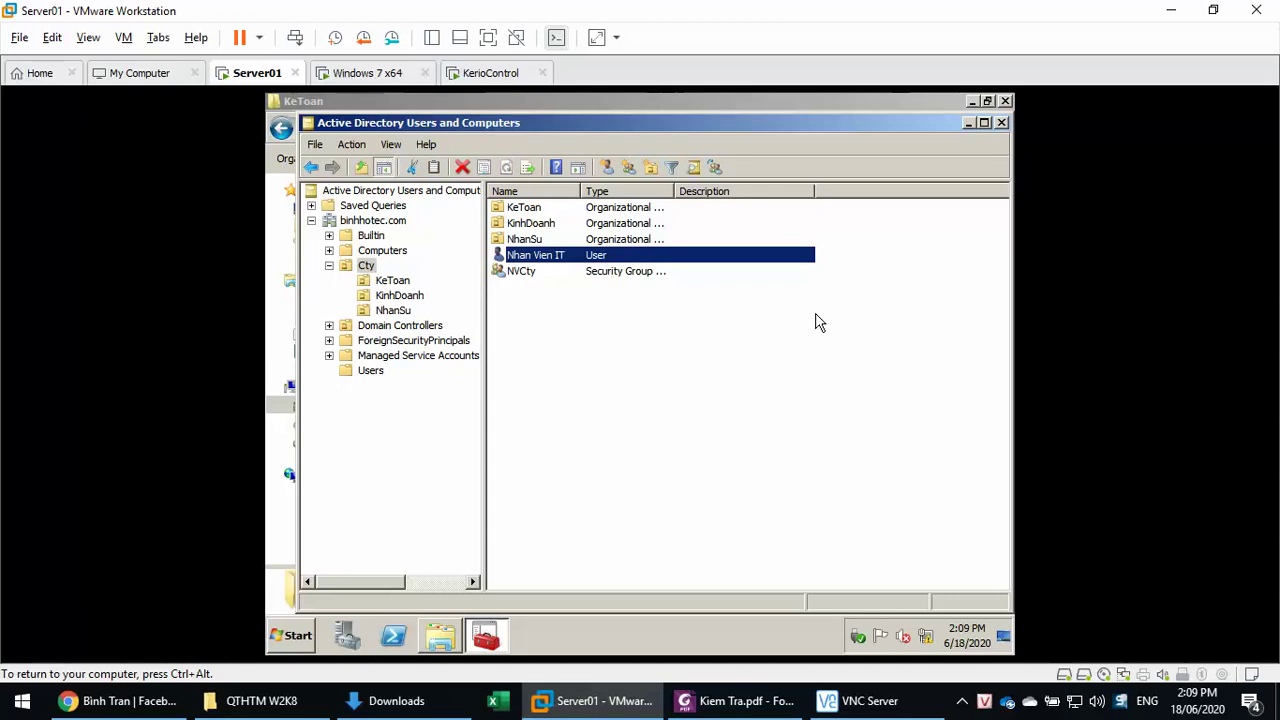
{"action": "left_click", "coordinate": [441, 628]}
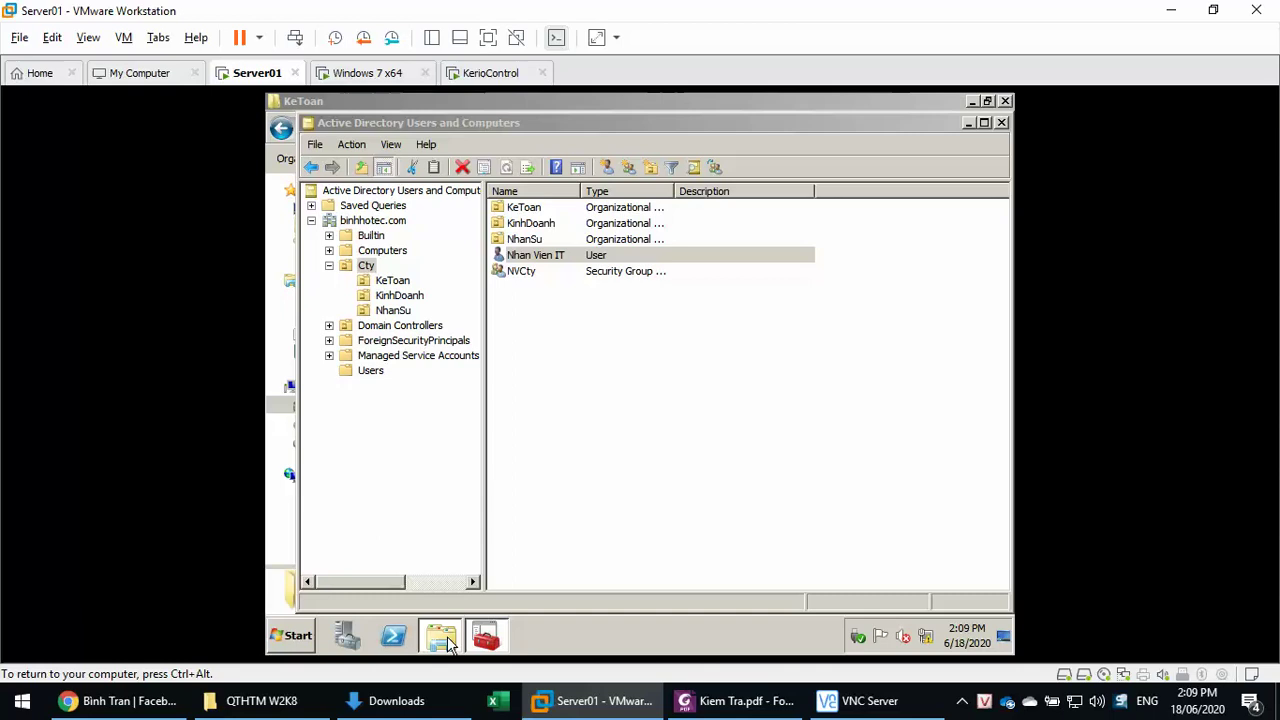
- Go up to the C: drive and open the Home folder's sharing dialog
{"action": "left_click", "coordinate": [519, 127]}
{"action": "left_click", "coordinate": [458, 127]}
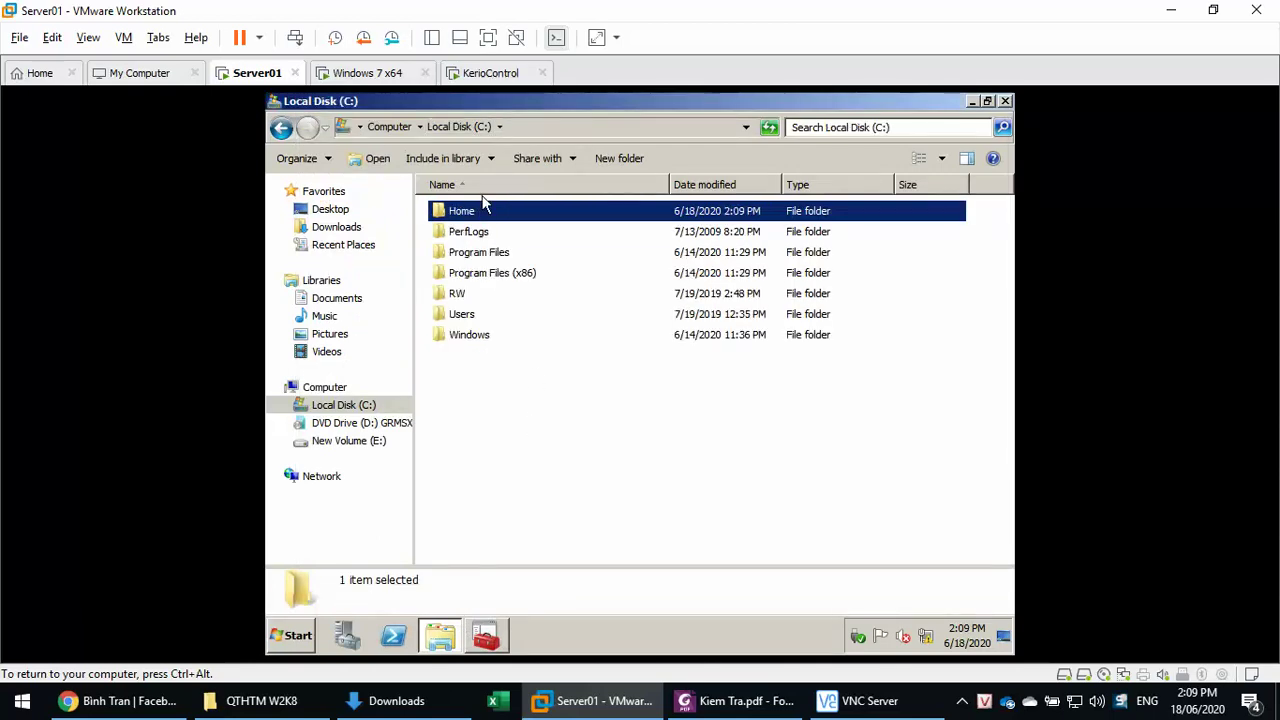
{"action": "right_click", "coordinate": [480, 218]}
{"action": "left_click", "coordinate": [546, 440]}
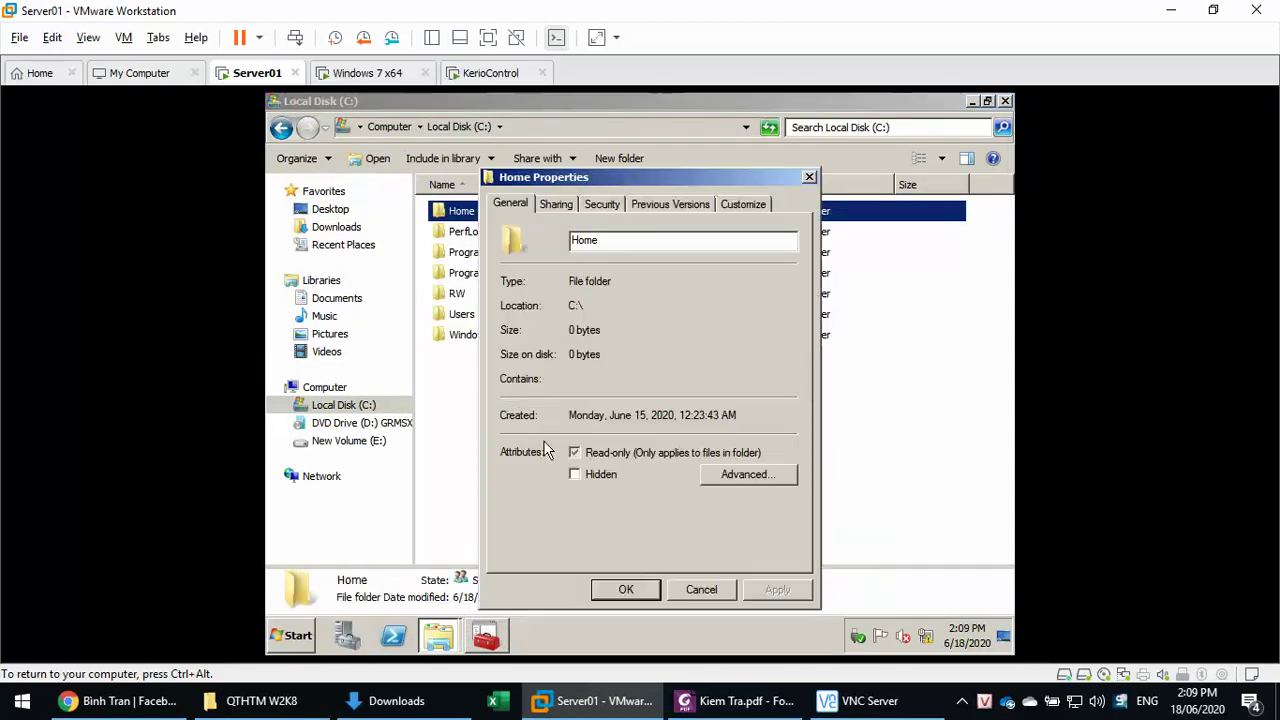
{"action": "left_click", "coordinate": [557, 204]}
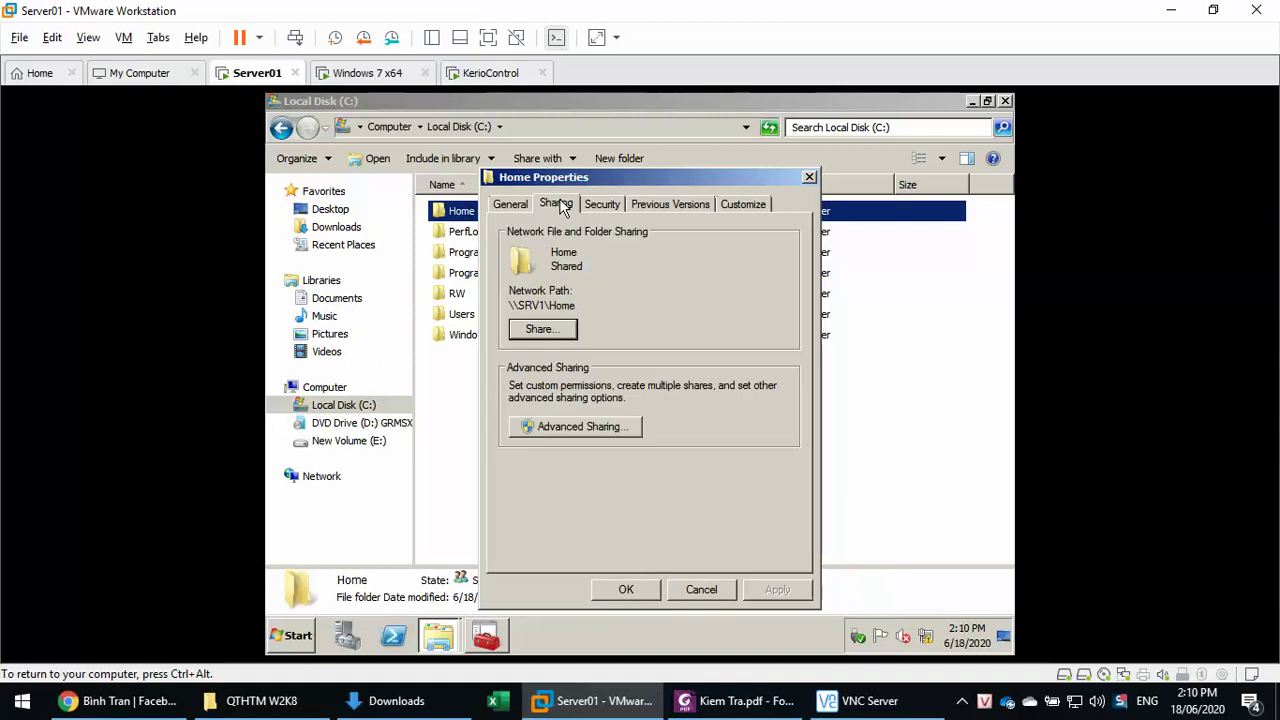
{"action": "left_click", "coordinate": [546, 336]}
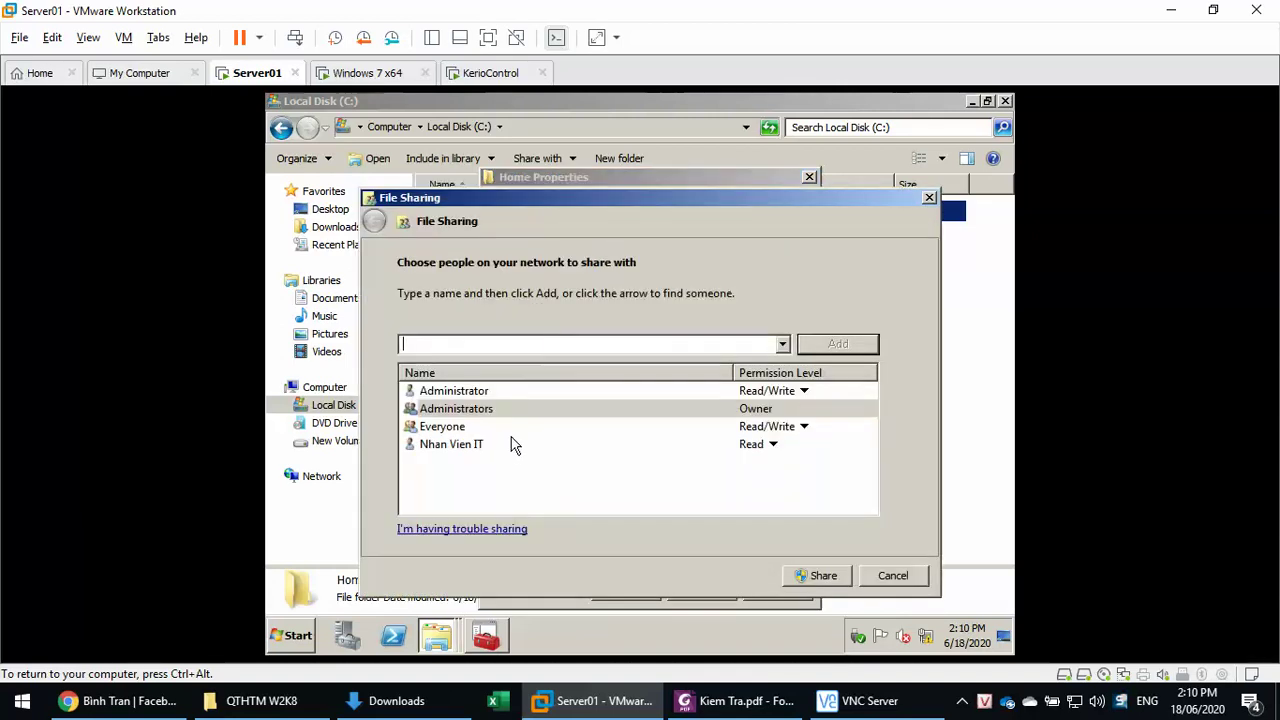
- Remove Nhan Vien IT from the Home share, leaving Everyone at Read/Write, and open Home
{"action": "left_click", "coordinate": [772, 444]}
{"action": "left_click", "coordinate": [807, 478]}
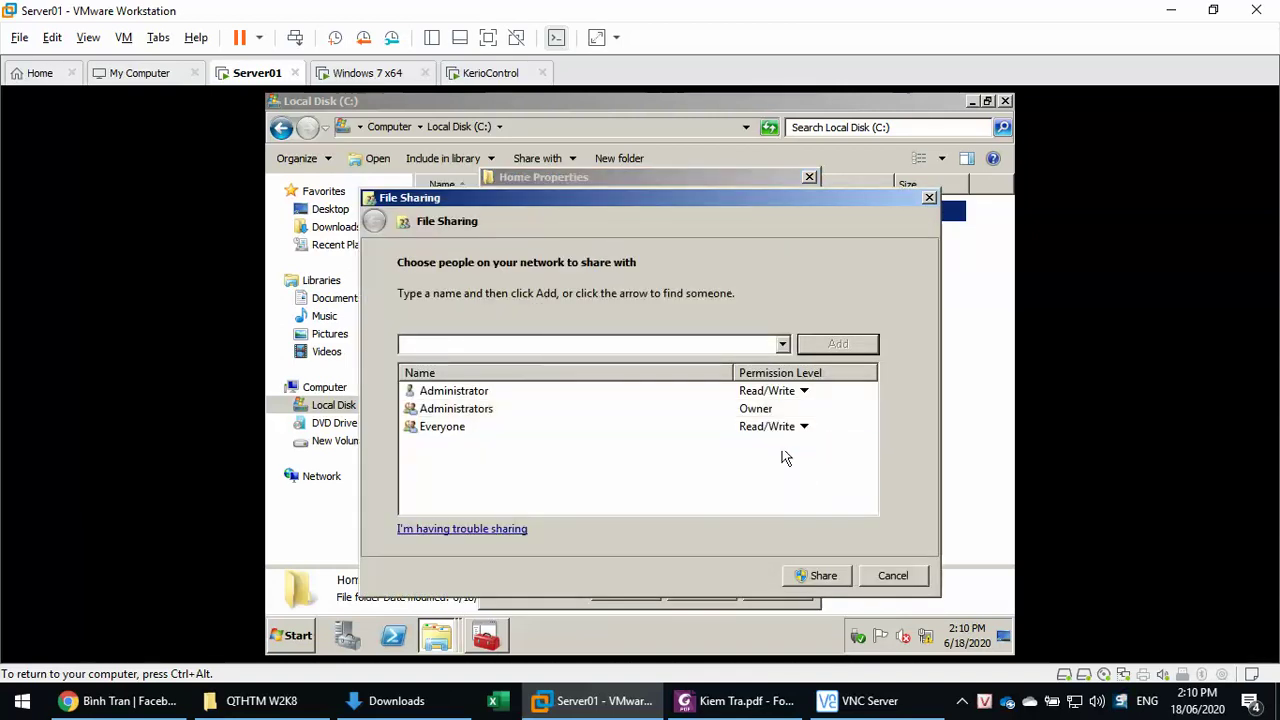
{"action": "left_click", "coordinate": [736, 410]}
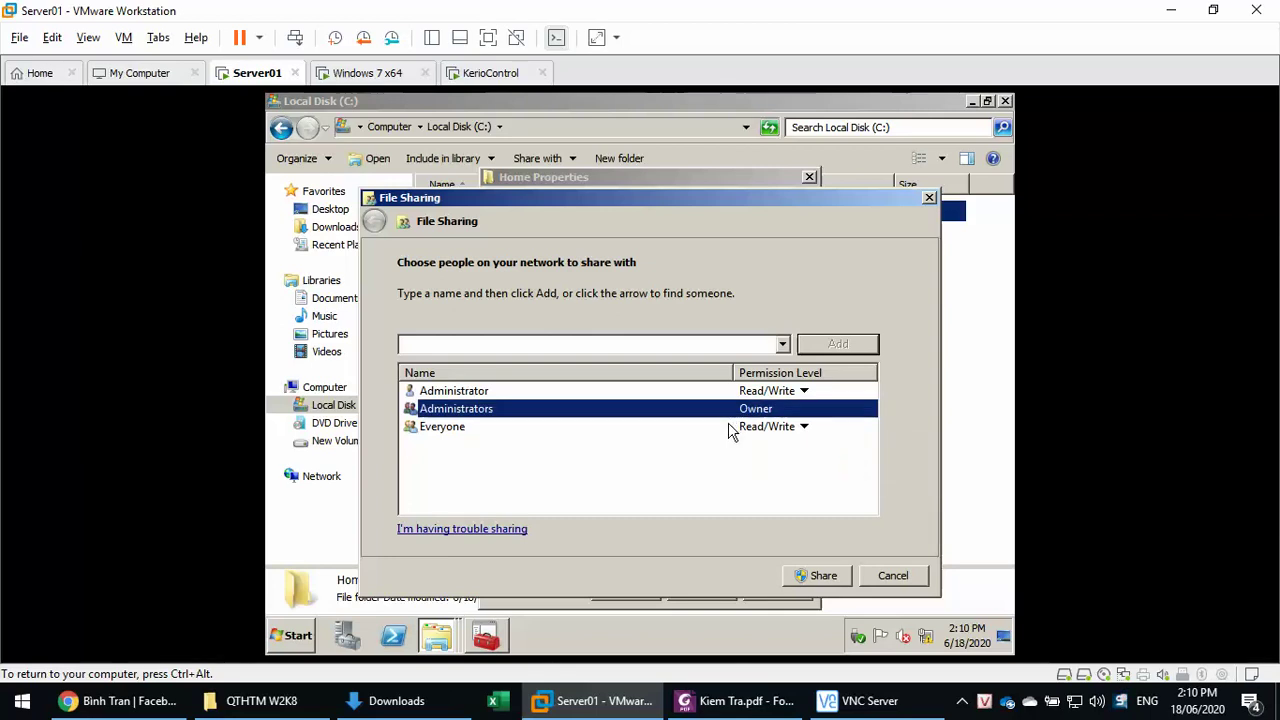
{"action": "left_click", "coordinate": [730, 428]}
{"action": "left_click", "coordinate": [665, 242]}
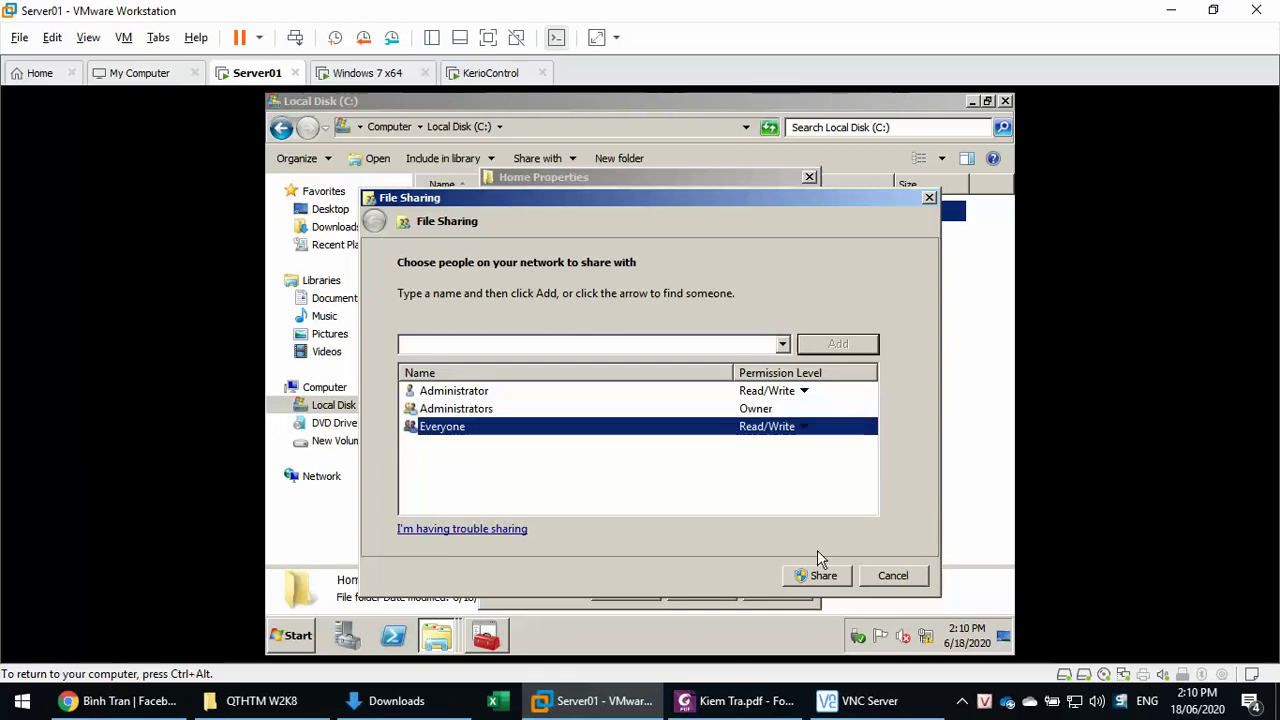
{"action": "left_click", "coordinate": [814, 575]}
{"action": "left_click", "coordinate": [884, 580]}
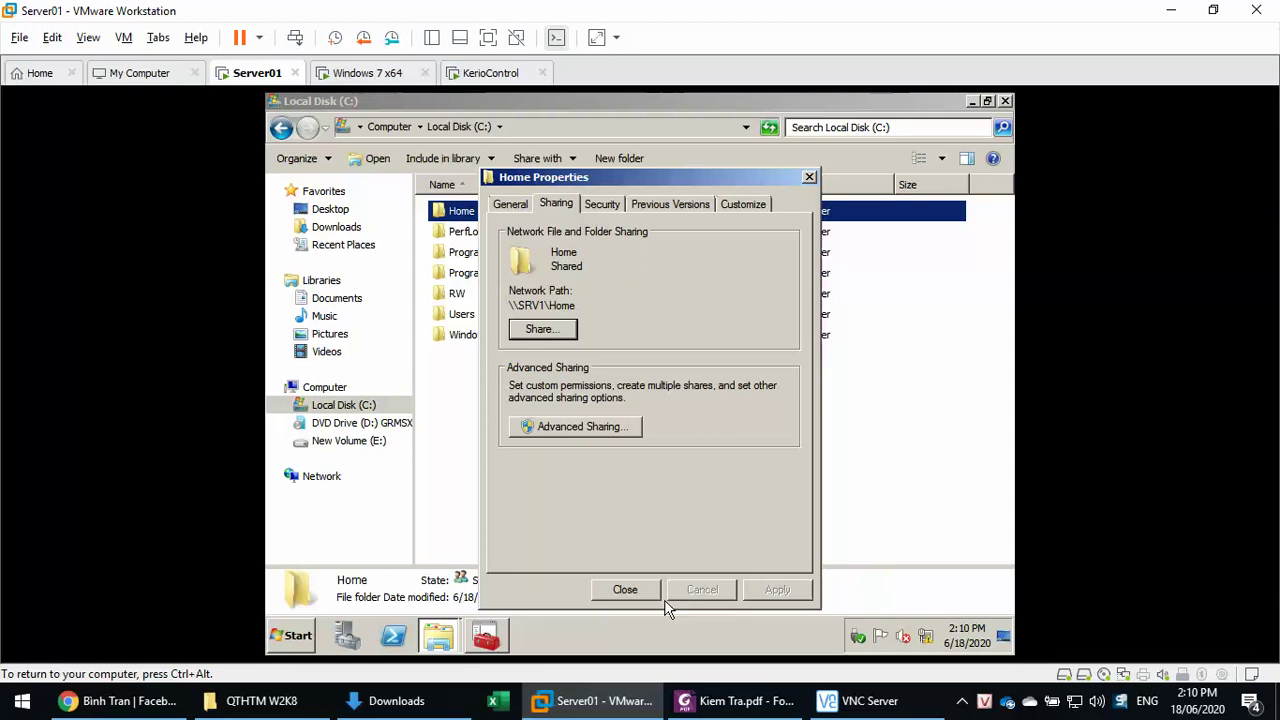
{"action": "left_click", "coordinate": [627, 590]}
{"action": "double_click", "coordinate": [473, 222]}
{"action": "right_click", "coordinate": [471, 216]}
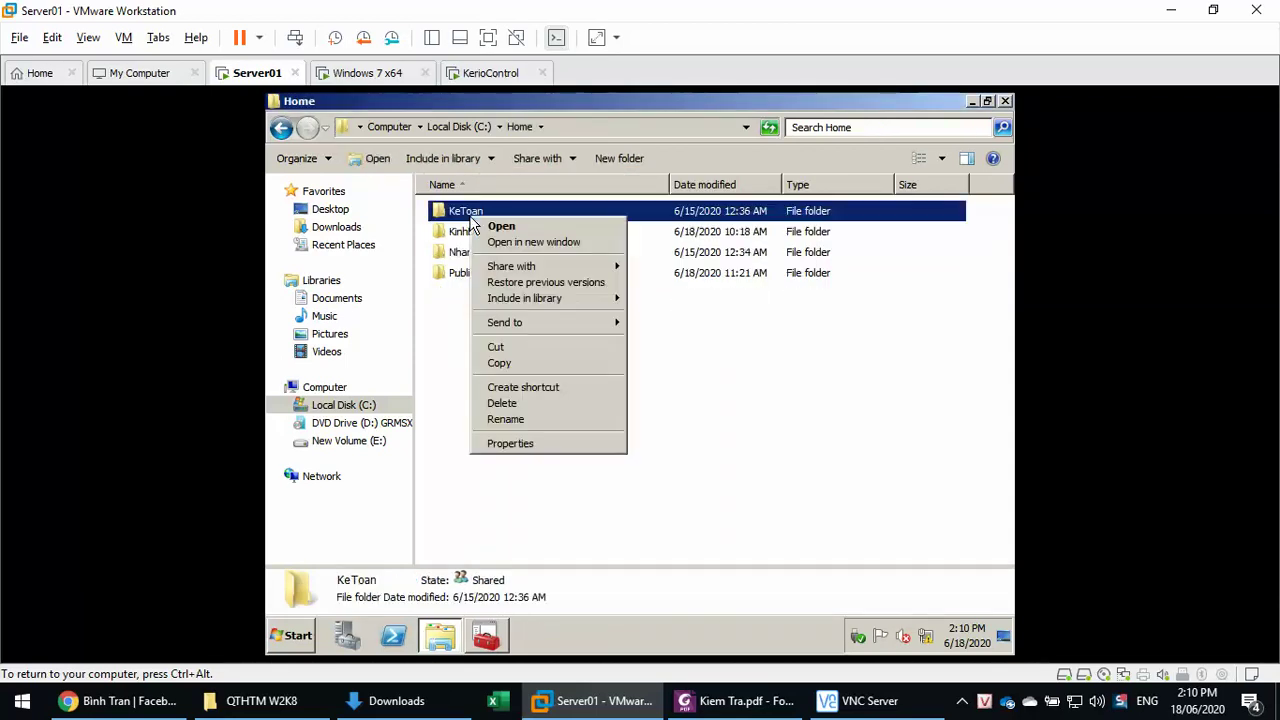
{"action": "left_click", "coordinate": [526, 443]}
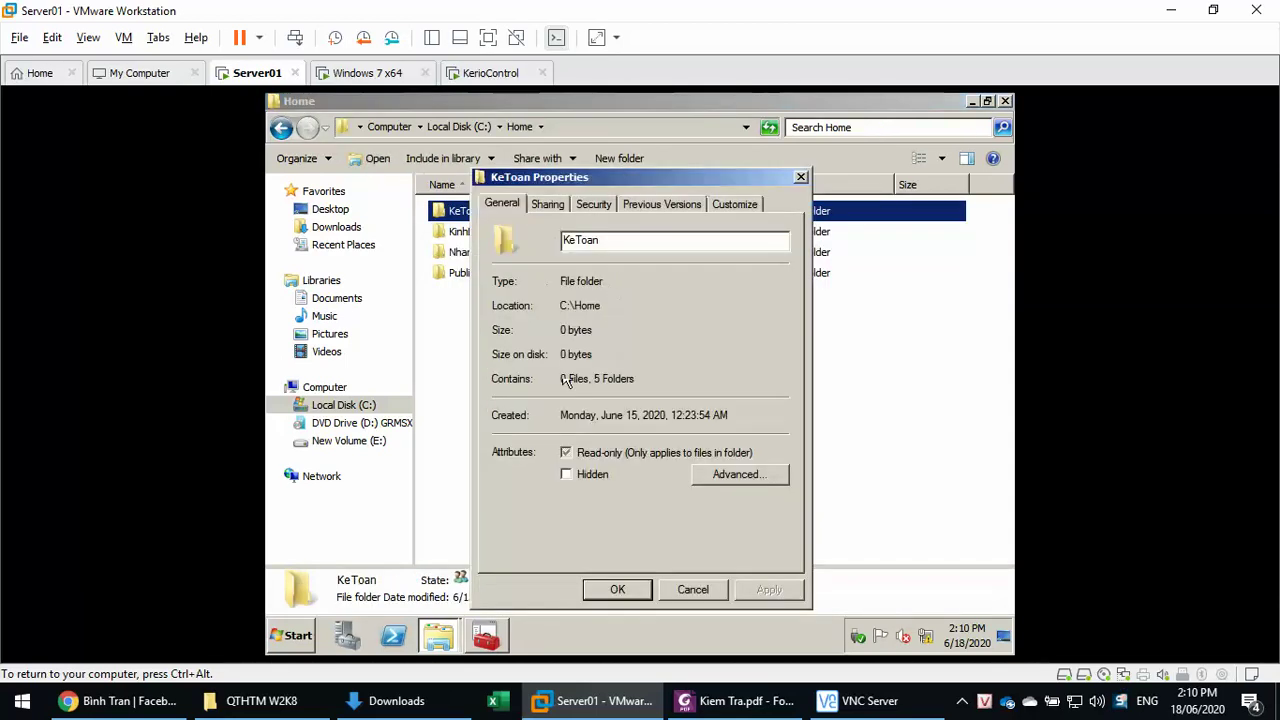
{"action": "left_click", "coordinate": [548, 204]}
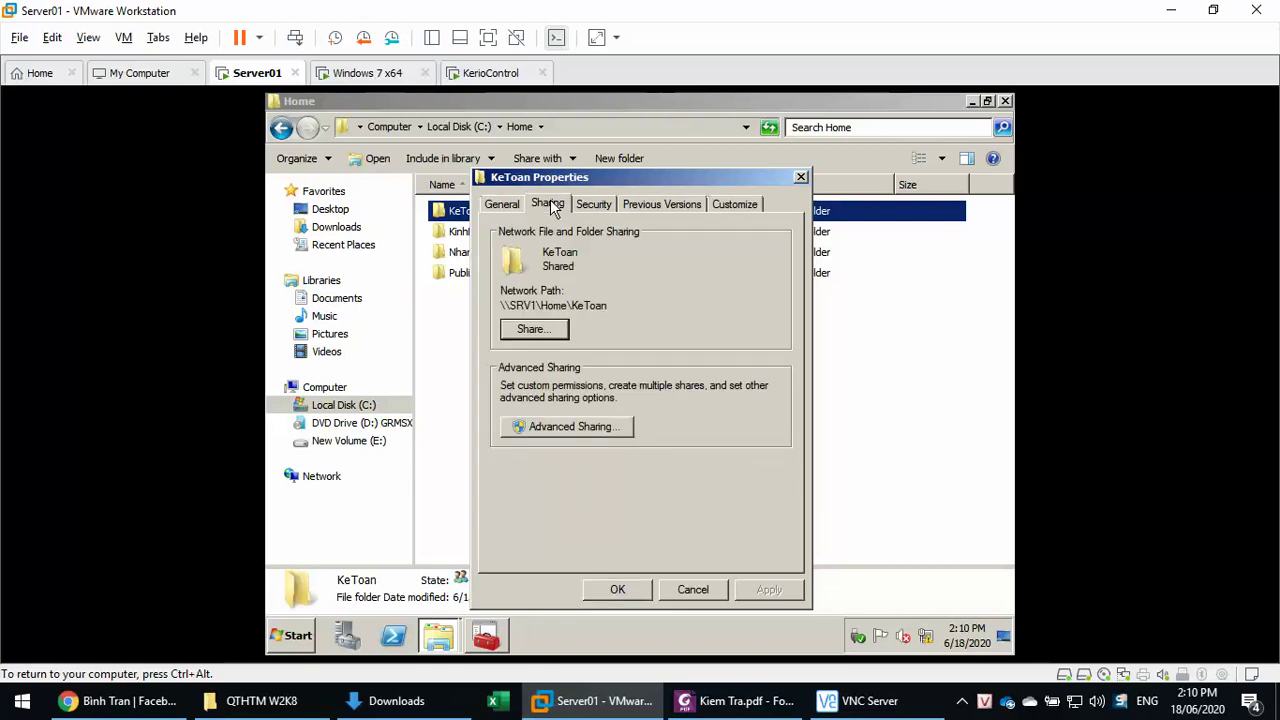
{"action": "left_click", "coordinate": [579, 212]}
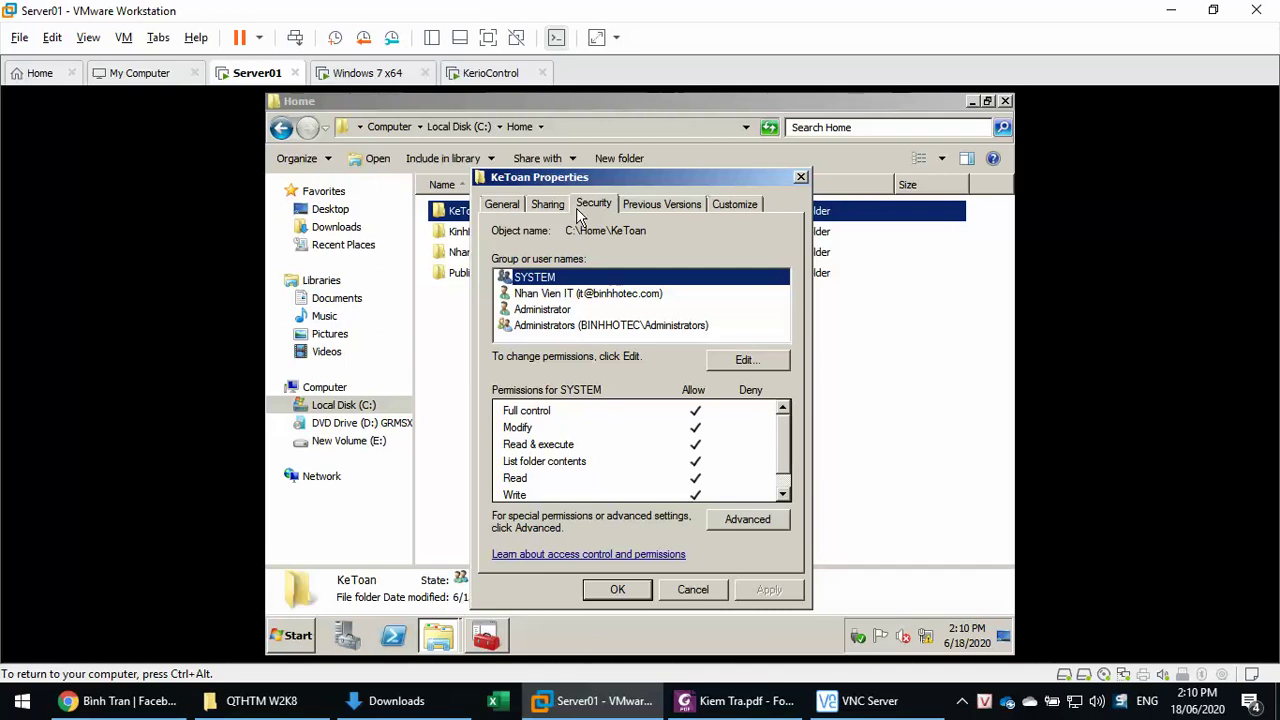
{"action": "left_click", "coordinate": [560, 295]}
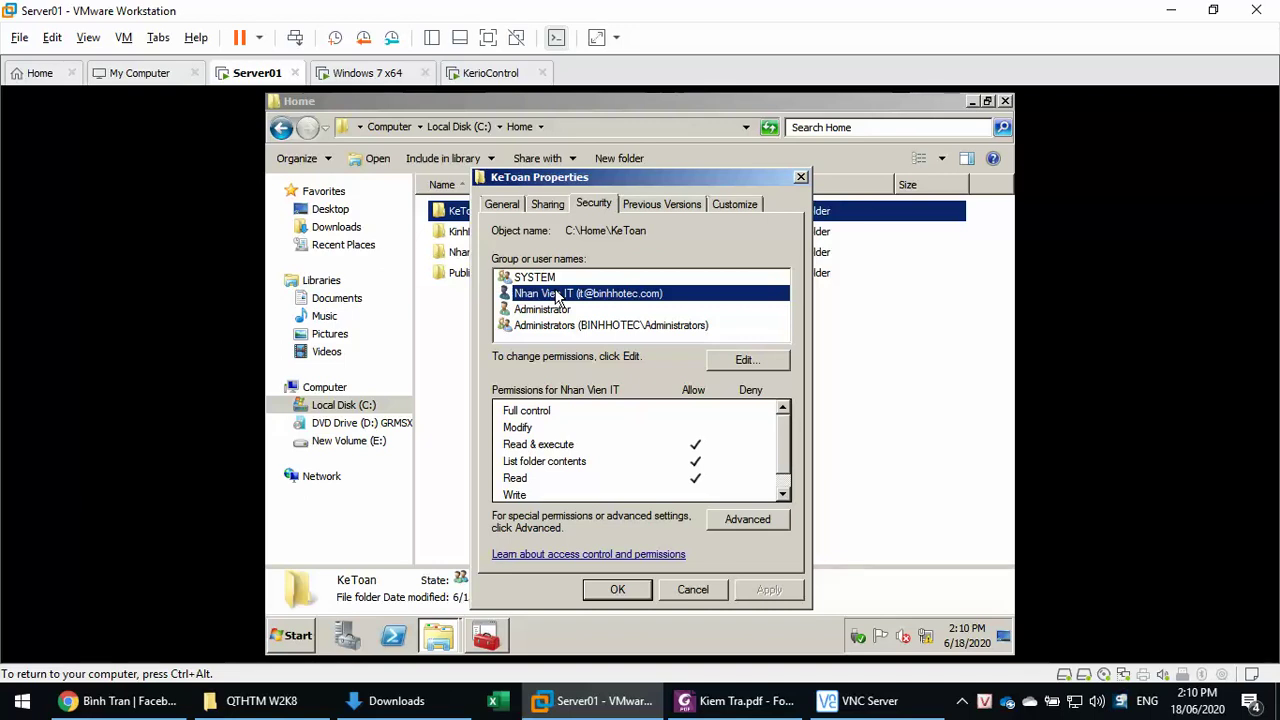
{"action": "left_click", "coordinate": [692, 590]}
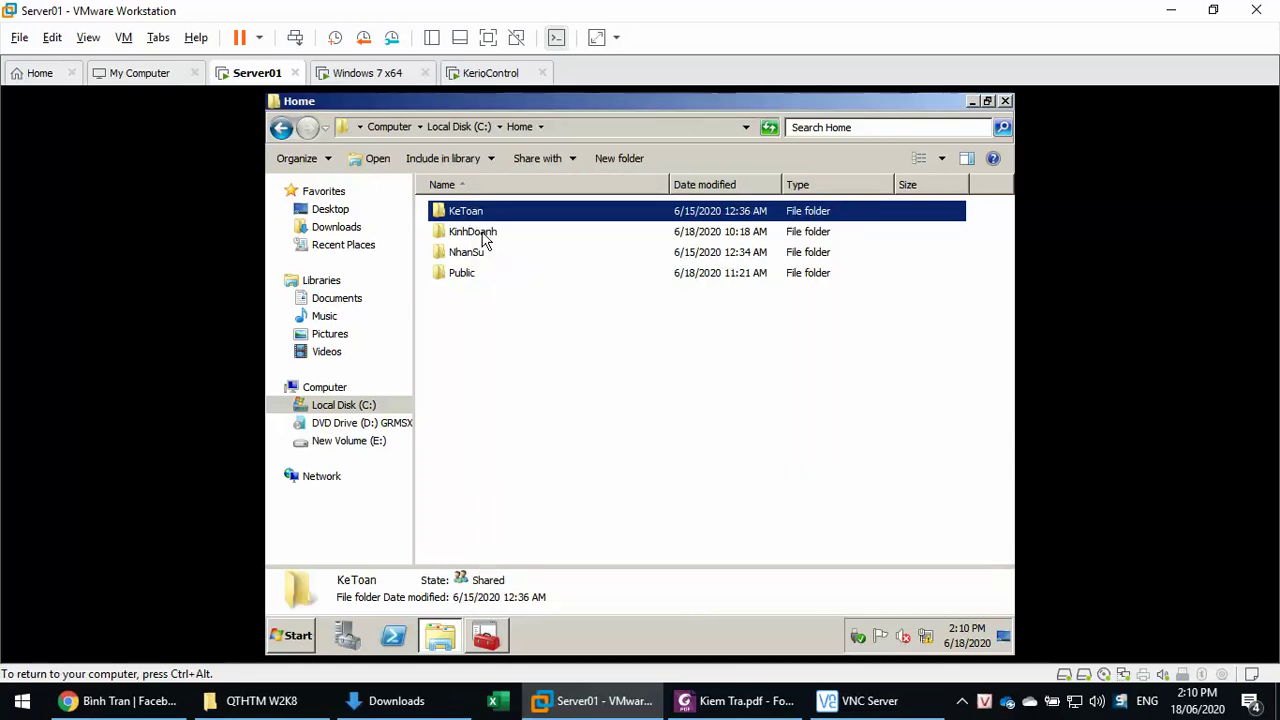
- Browse the Home subfolders and select kt1 inside KeToan
{"action": "left_click", "coordinate": [484, 236]}
{"action": "left_click", "coordinate": [482, 258]}
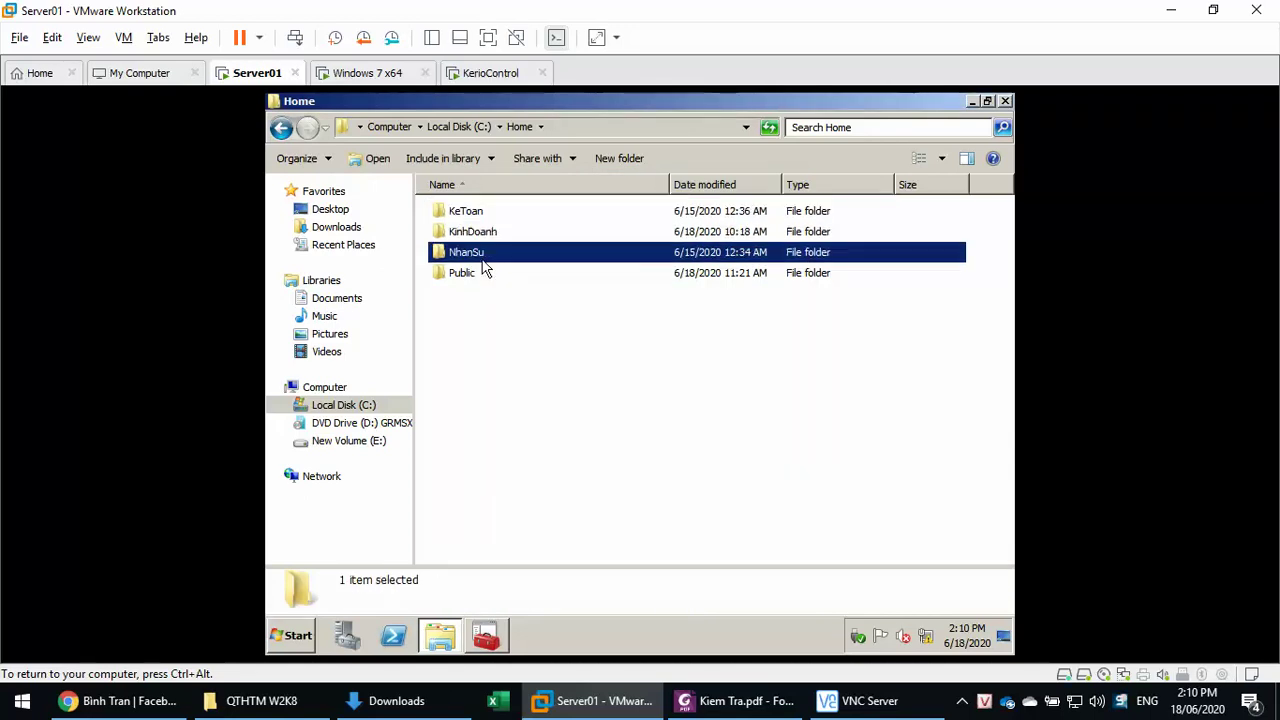
{"action": "double_click", "coordinate": [468, 212]}
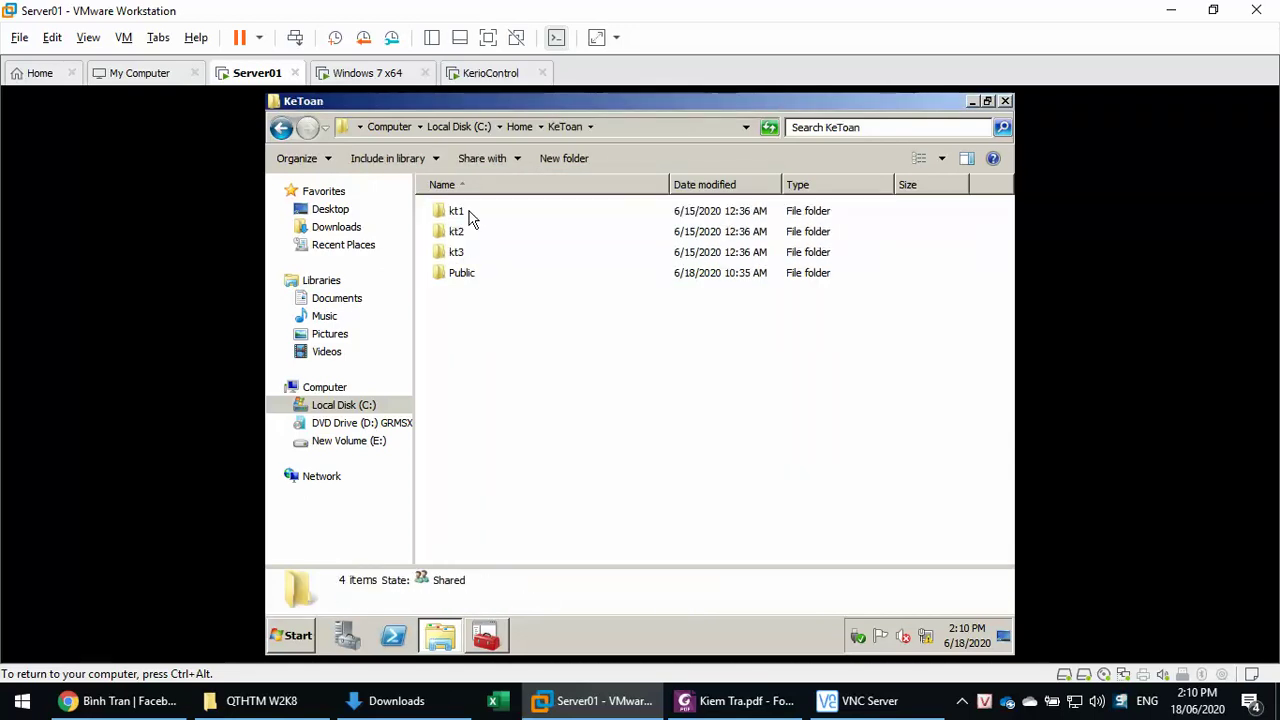
{"action": "left_click", "coordinate": [456, 213]}
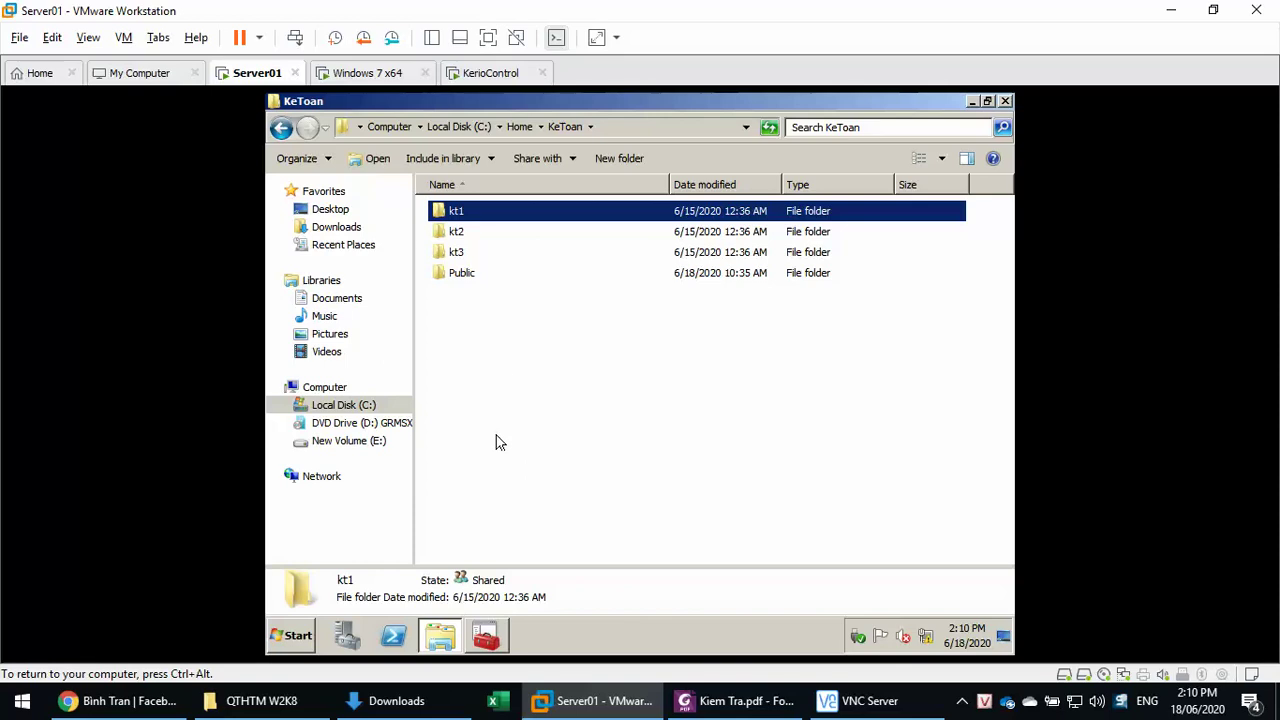
- Check that Ke Toan 1's home folder maps Z: to \\srv1\Home\Ketoan\kt1
{"action": "left_click", "coordinate": [503, 647]}
{"action": "double_click", "coordinate": [540, 210]}
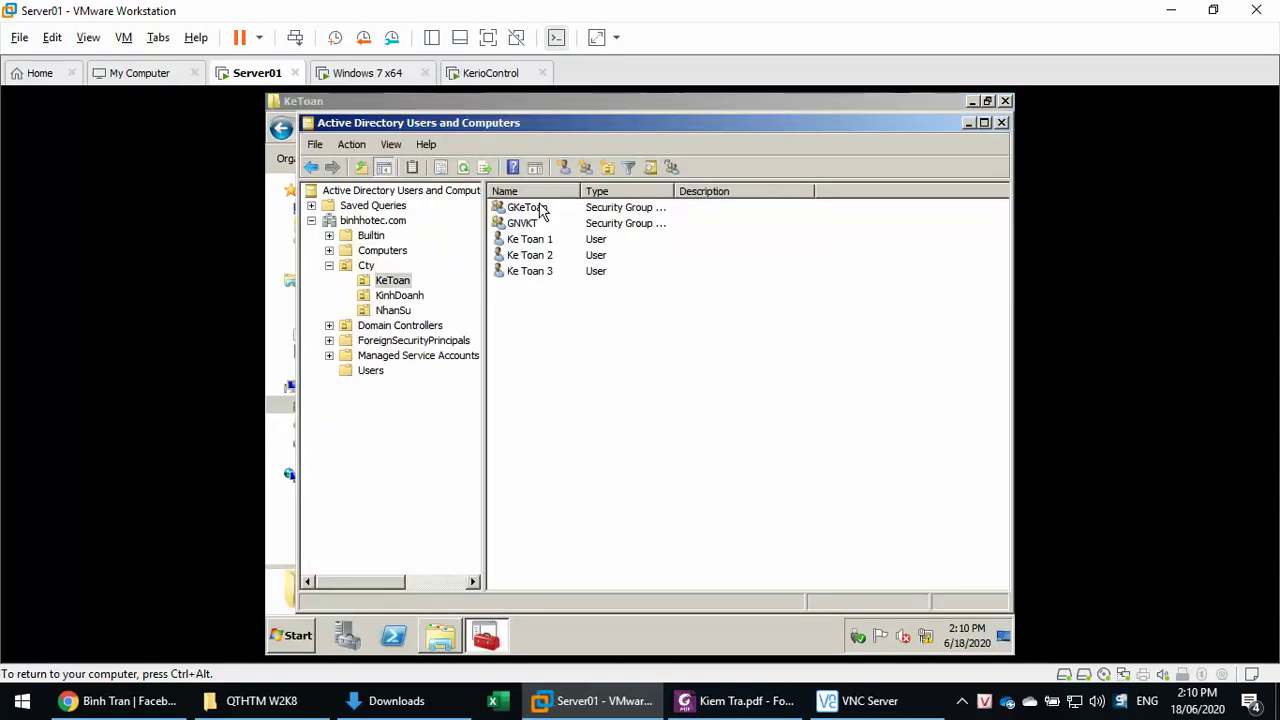
{"action": "double_click", "coordinate": [530, 240]}
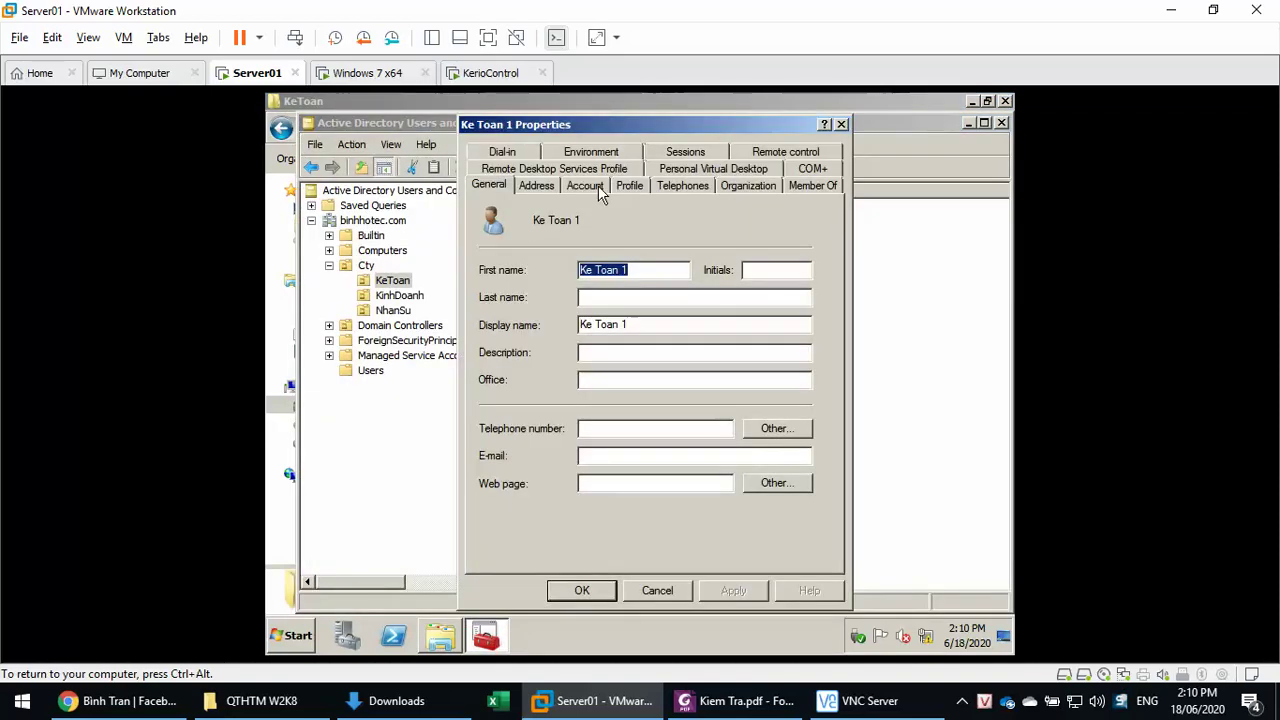
{"action": "left_click", "coordinate": [628, 189]}
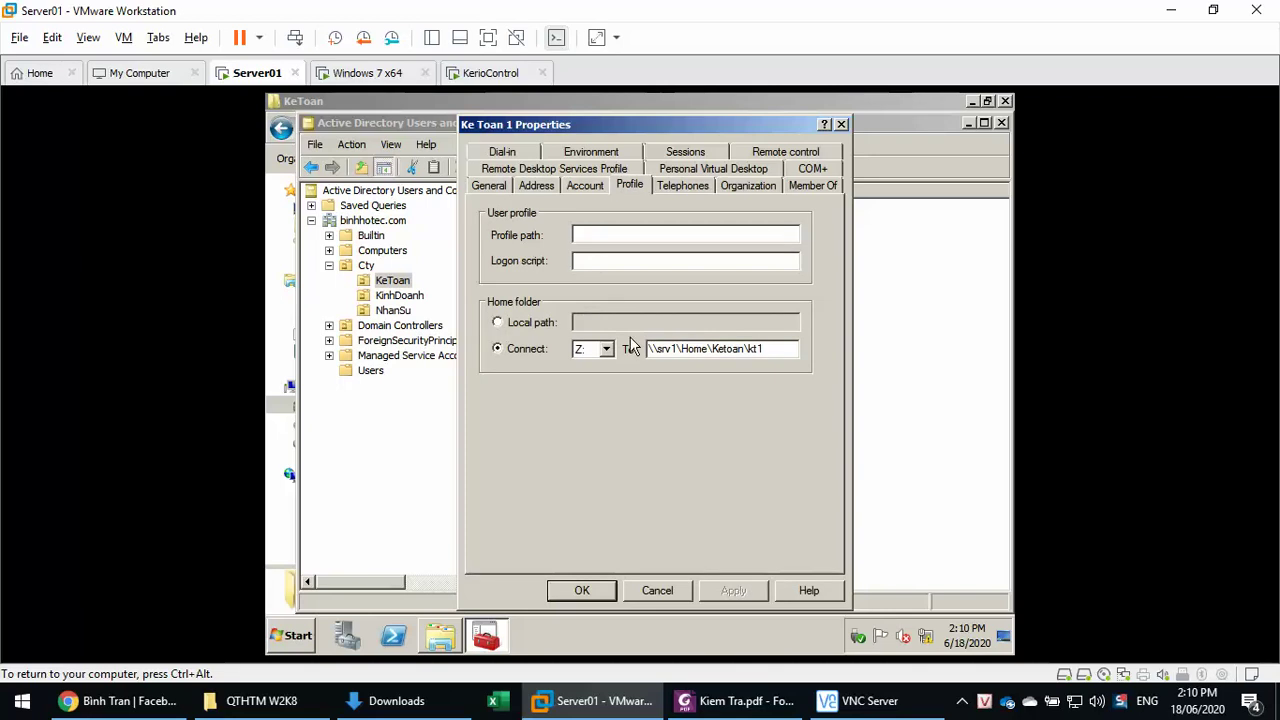
{"action": "left_click", "coordinate": [768, 349]}
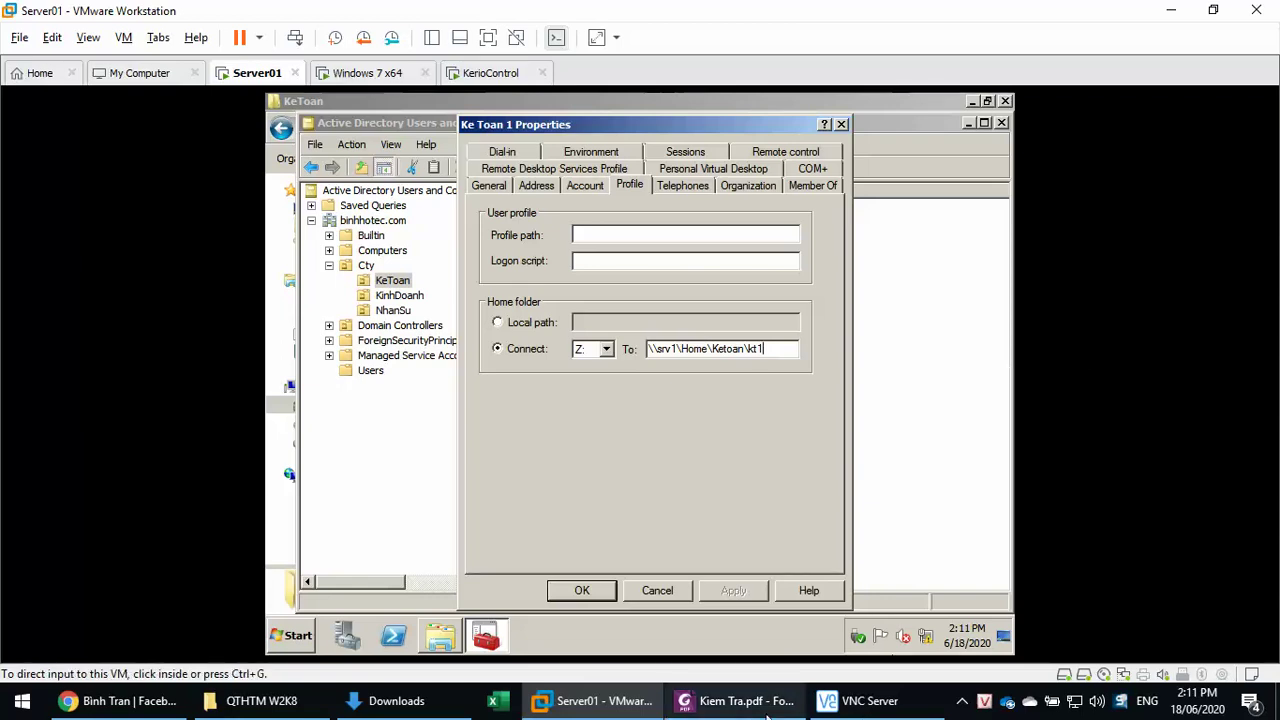
{"action": "left_click", "coordinate": [738, 700]}
{"action": "scroll", "coordinate": [672, 470], "scroll_direction": "down", "scroll_amount": 5}
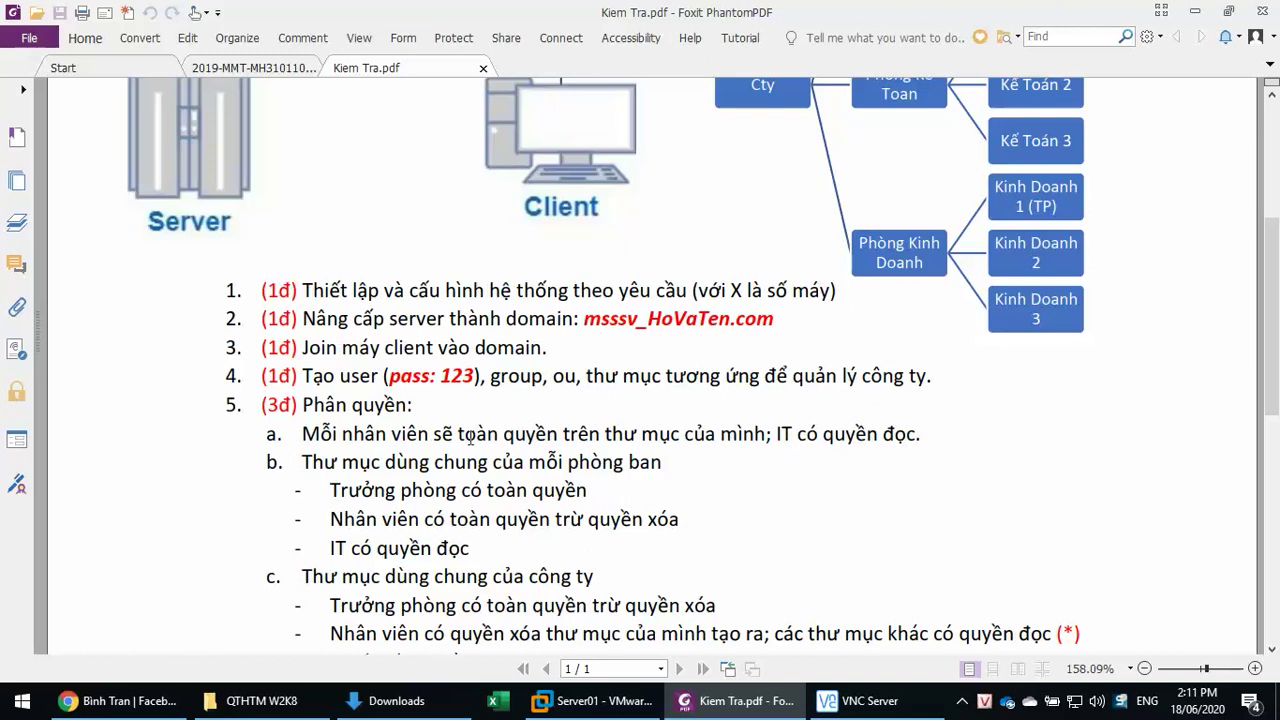
- Review item 5's folder permission rules in Kiem Tra.pdf and scroll to section 6 GPO
{"action": "left_click_drag", "start_coordinate": [301, 436], "coordinate": [928, 440]}
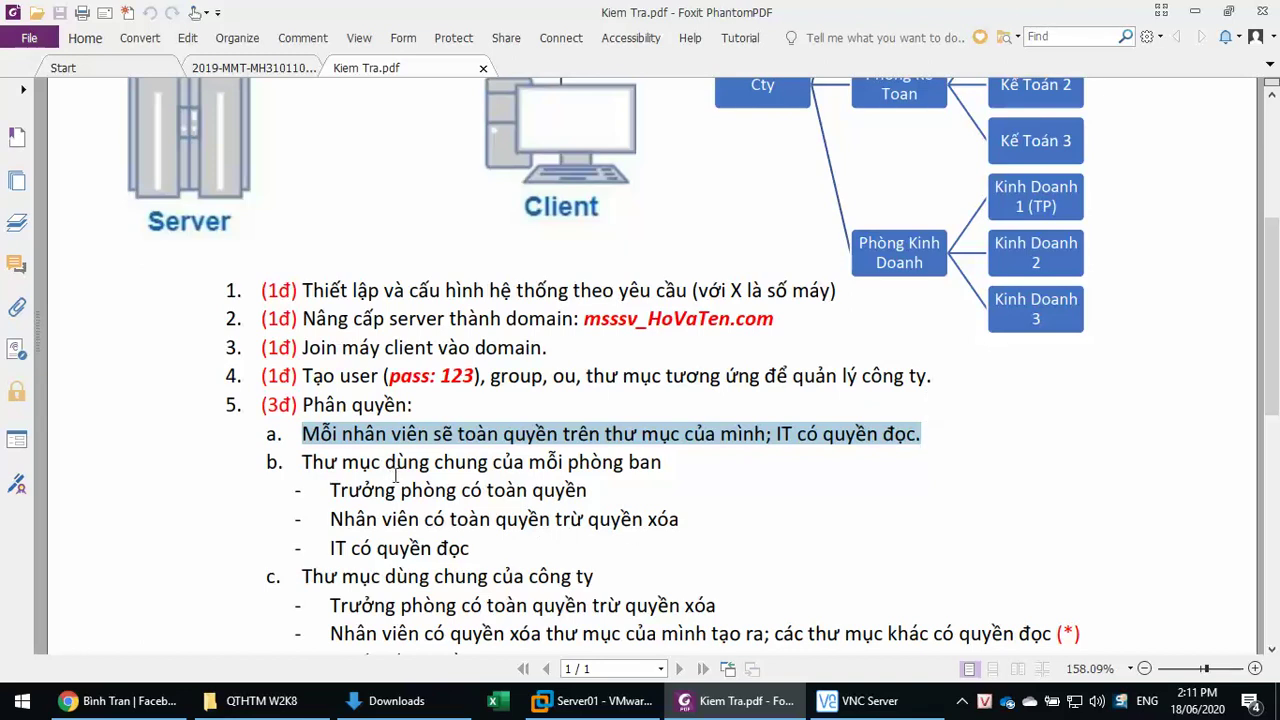
{"action": "left_click_drag", "start_coordinate": [329, 489], "coordinate": [691, 489]}
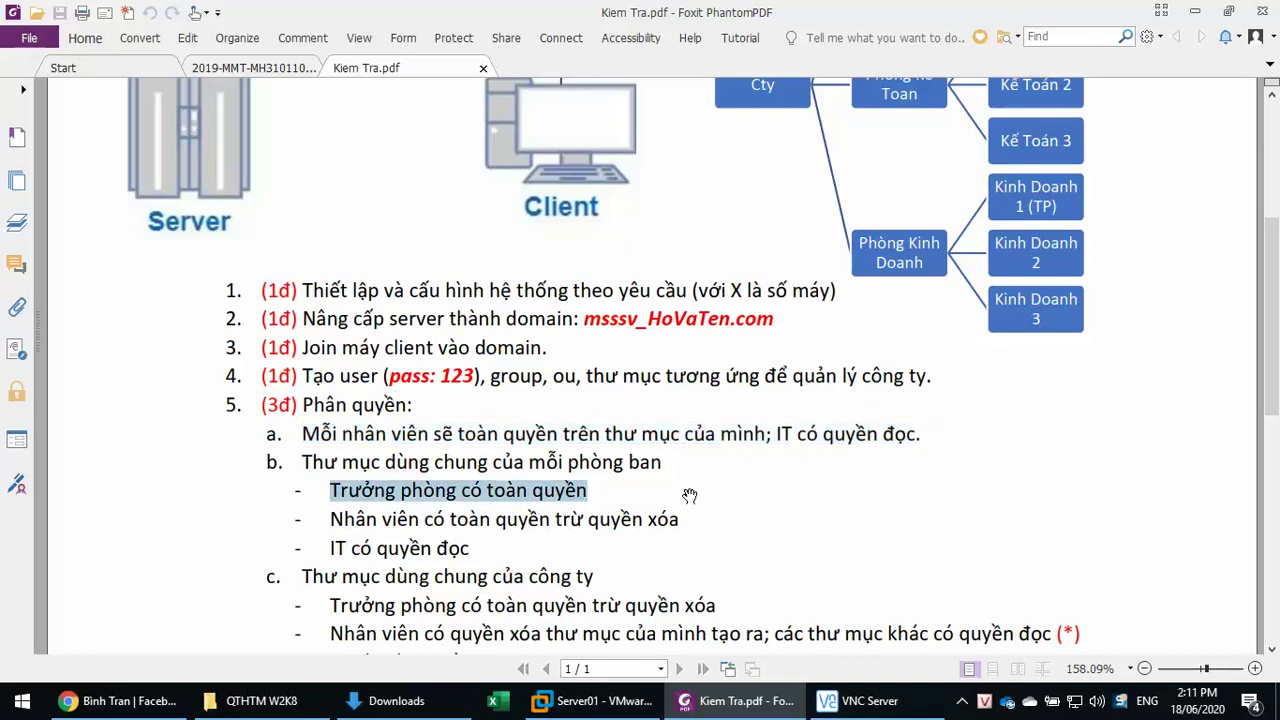
{"action": "left_click_drag", "start_coordinate": [331, 518], "coordinate": [717, 518]}
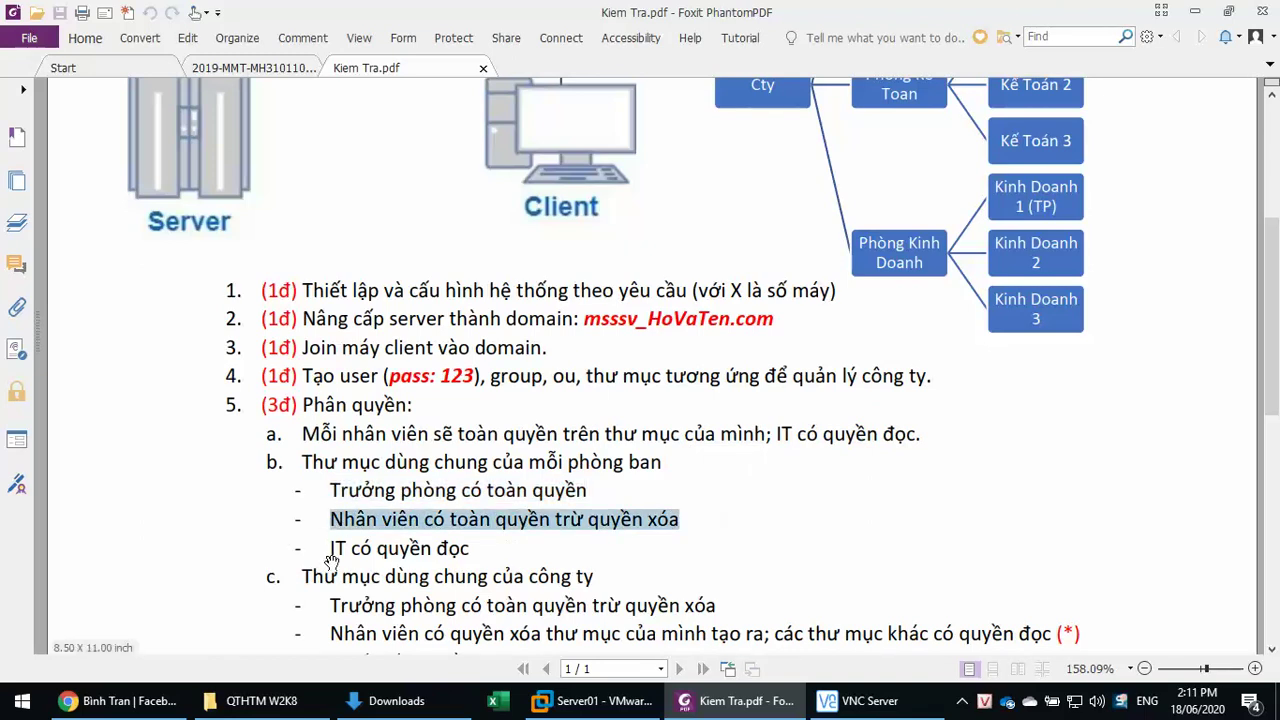
{"action": "left_click_drag", "start_coordinate": [330, 547], "coordinate": [854, 555]}
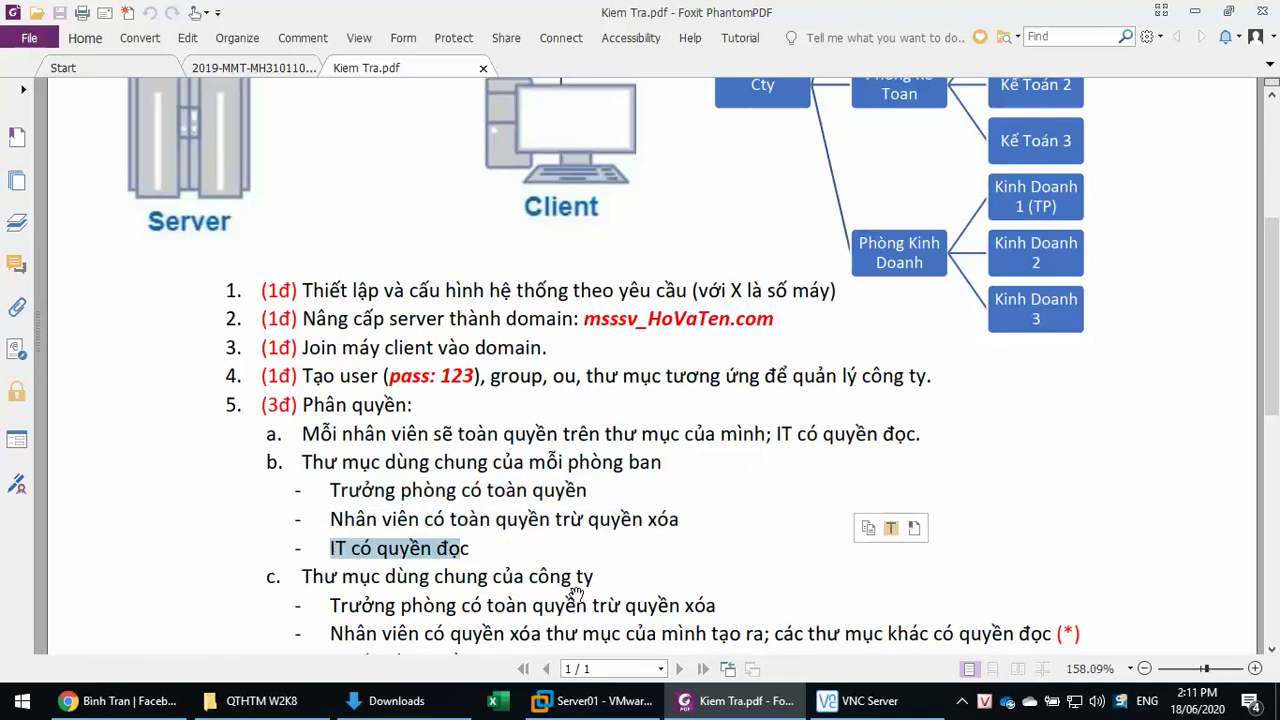
{"action": "left_click", "coordinate": [402, 548]}
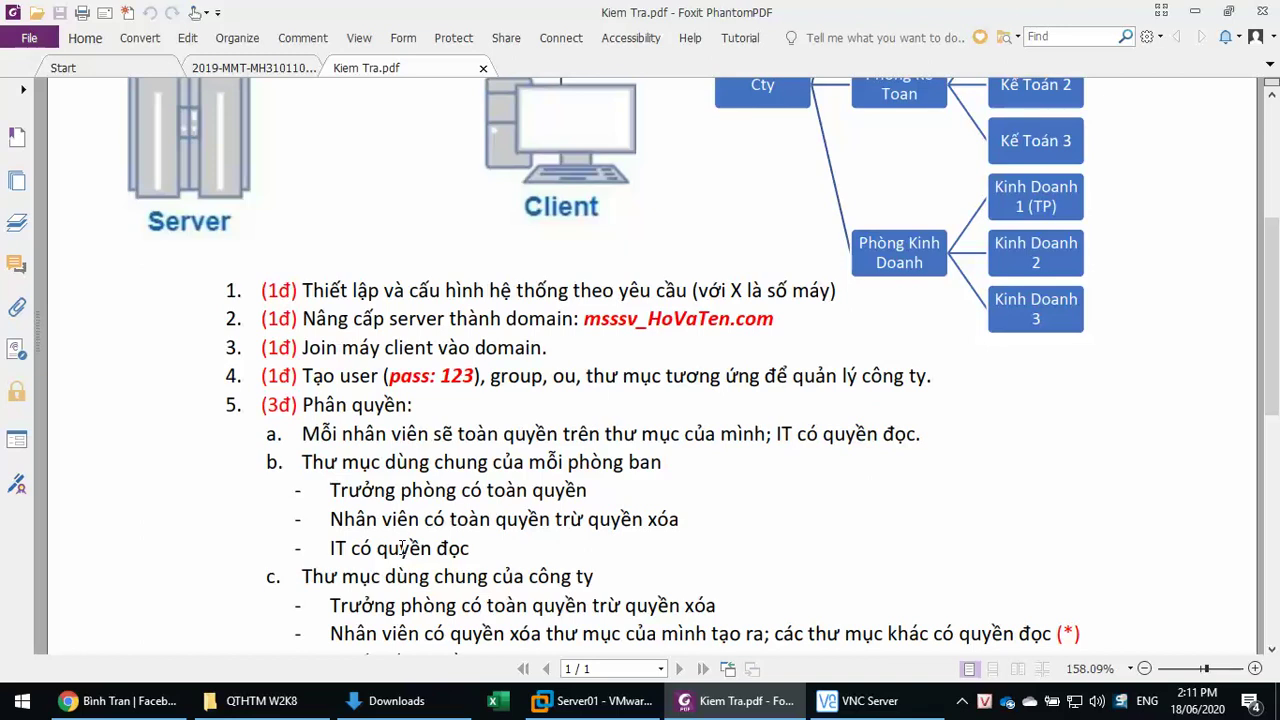
{"action": "scroll", "coordinate": [402, 547], "scroll_direction": "down", "scroll_amount": 5}
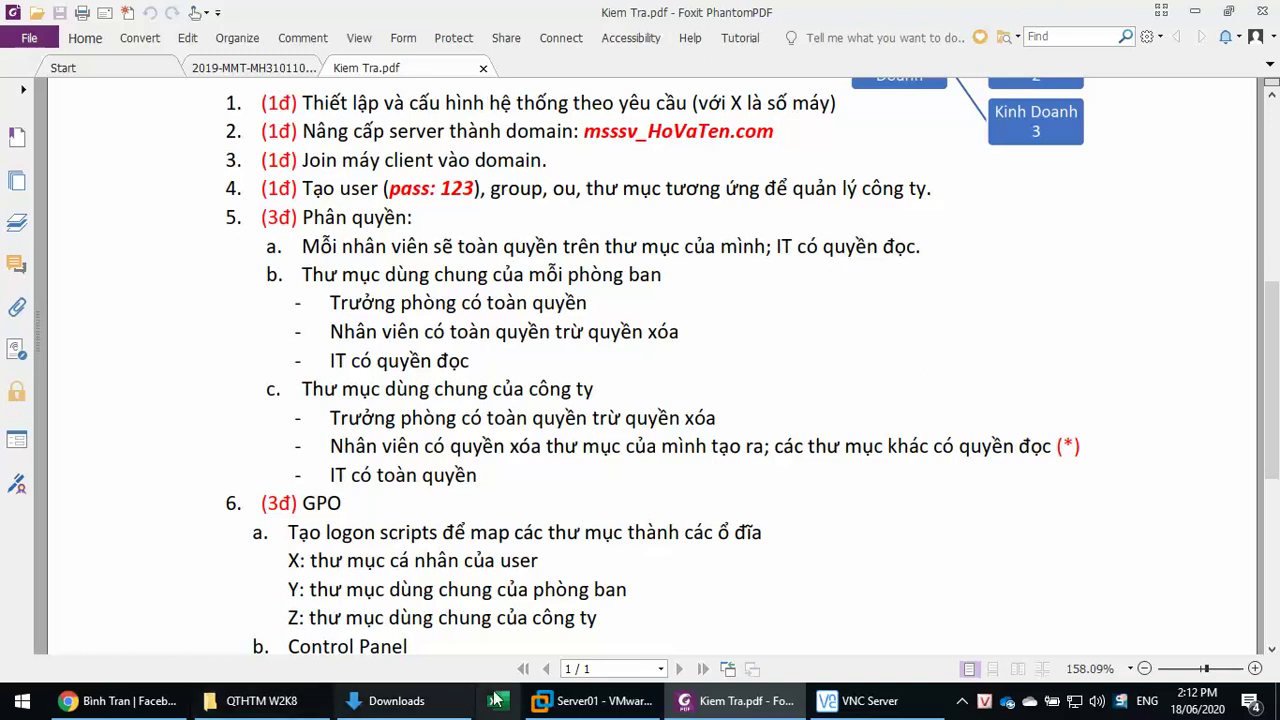
{"action": "left_click", "coordinate": [595, 700]}
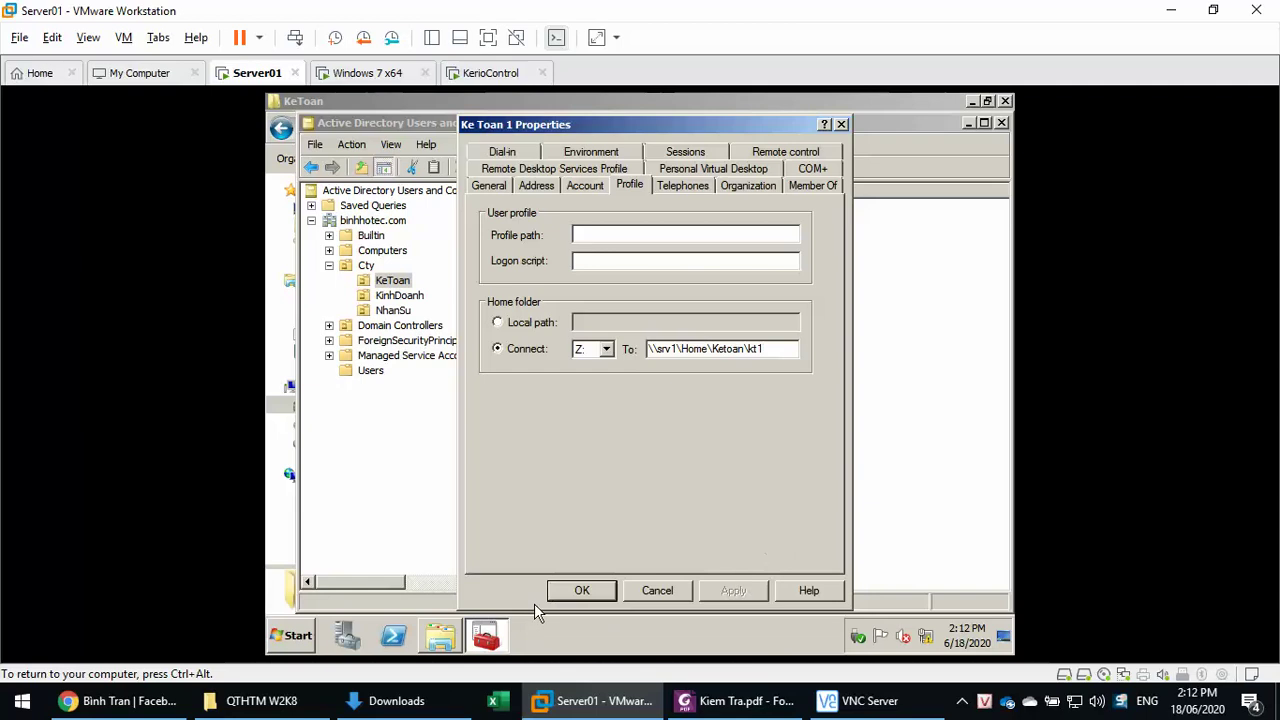
- Close Ke Toan 1 Properties with OK and return to the C:\Home folder
{"action": "left_click", "coordinate": [582, 590]}
{"action": "left_click", "coordinate": [452, 642]}
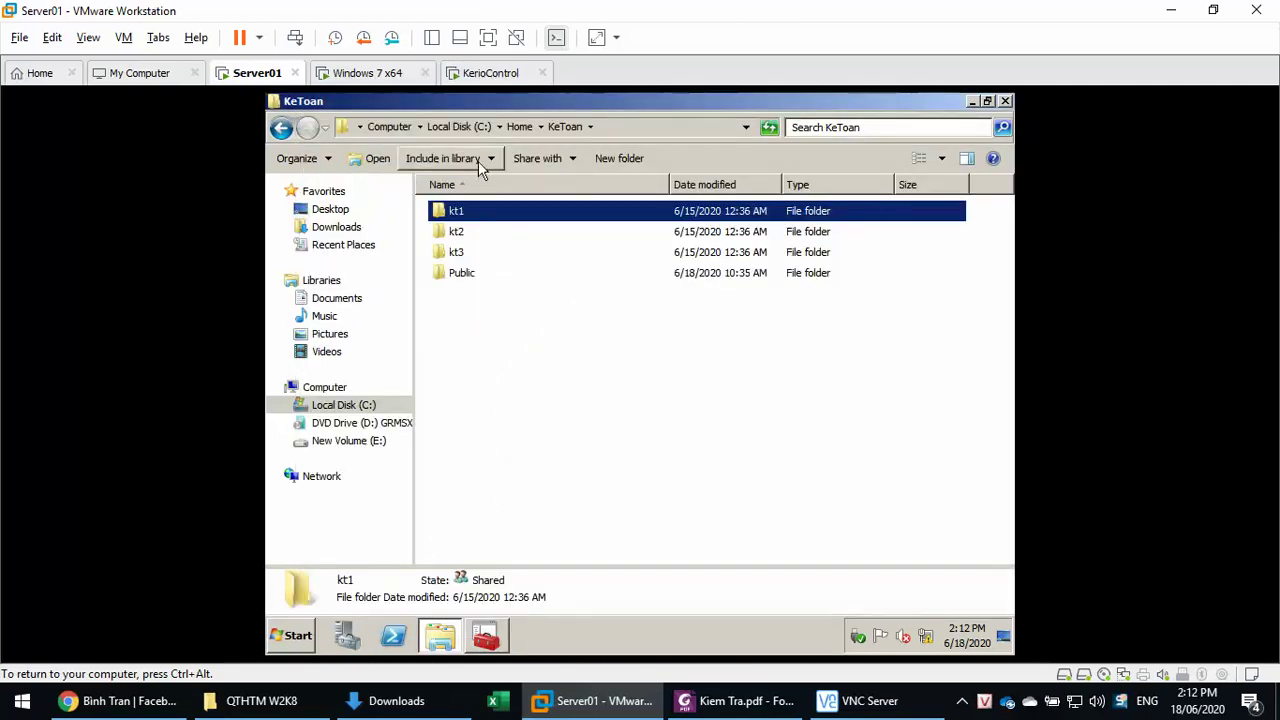
{"action": "left_click", "coordinate": [516, 129]}
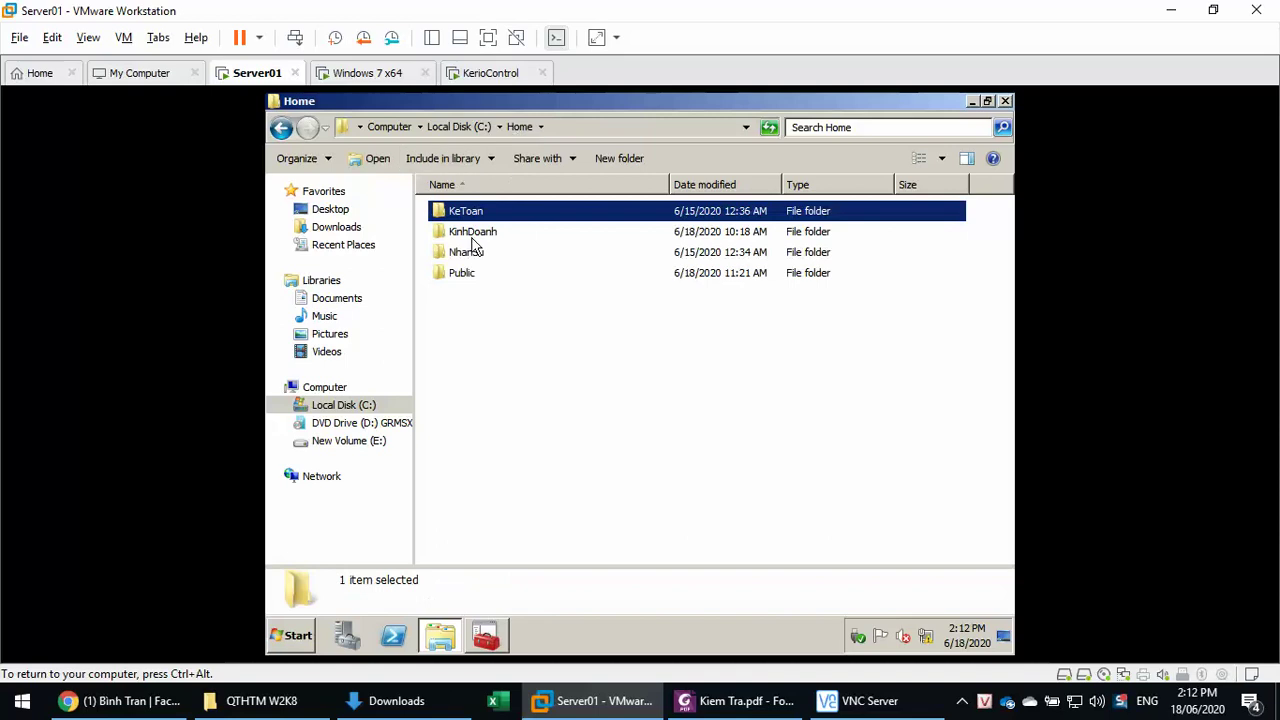
- Delete the shared Public folder in C:\Home, confirming the deletion
{"action": "left_click", "coordinate": [459, 274]}
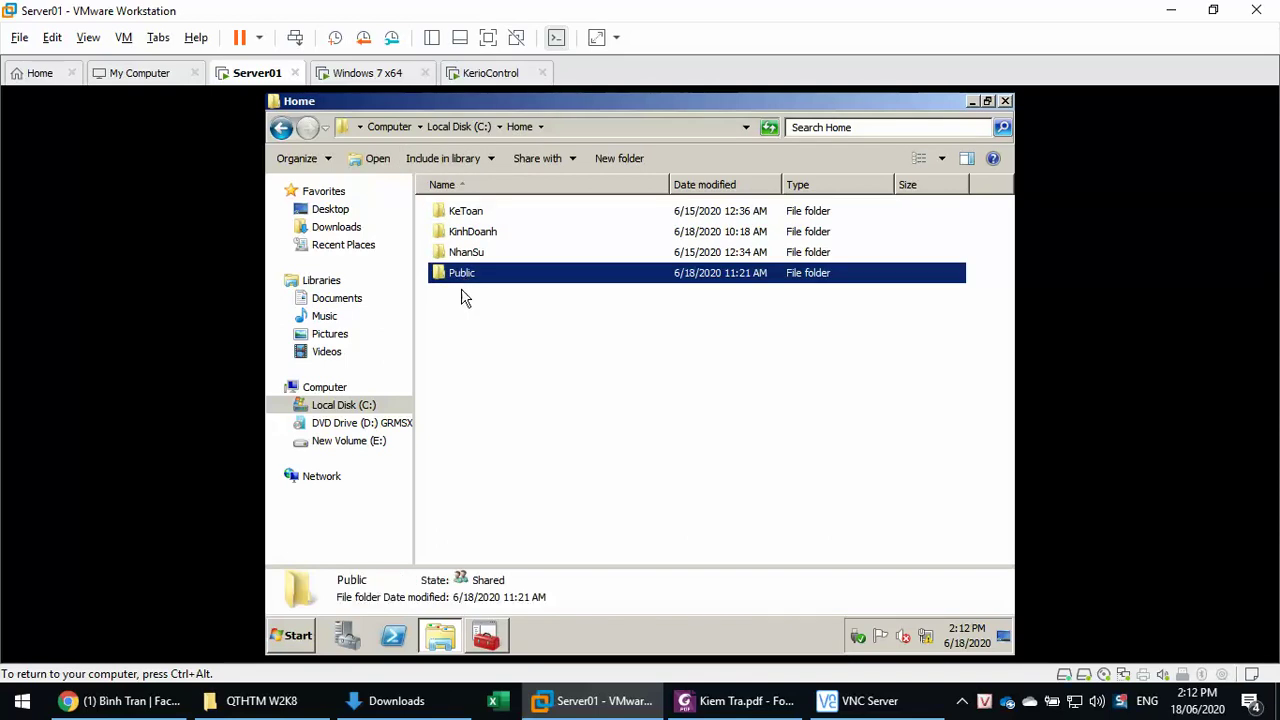
{"action": "left_click", "coordinate": [470, 315]}
{"action": "left_click", "coordinate": [494, 278]}
{"action": "key", "text": "Delete"}
{"action": "key", "text": "Return"}
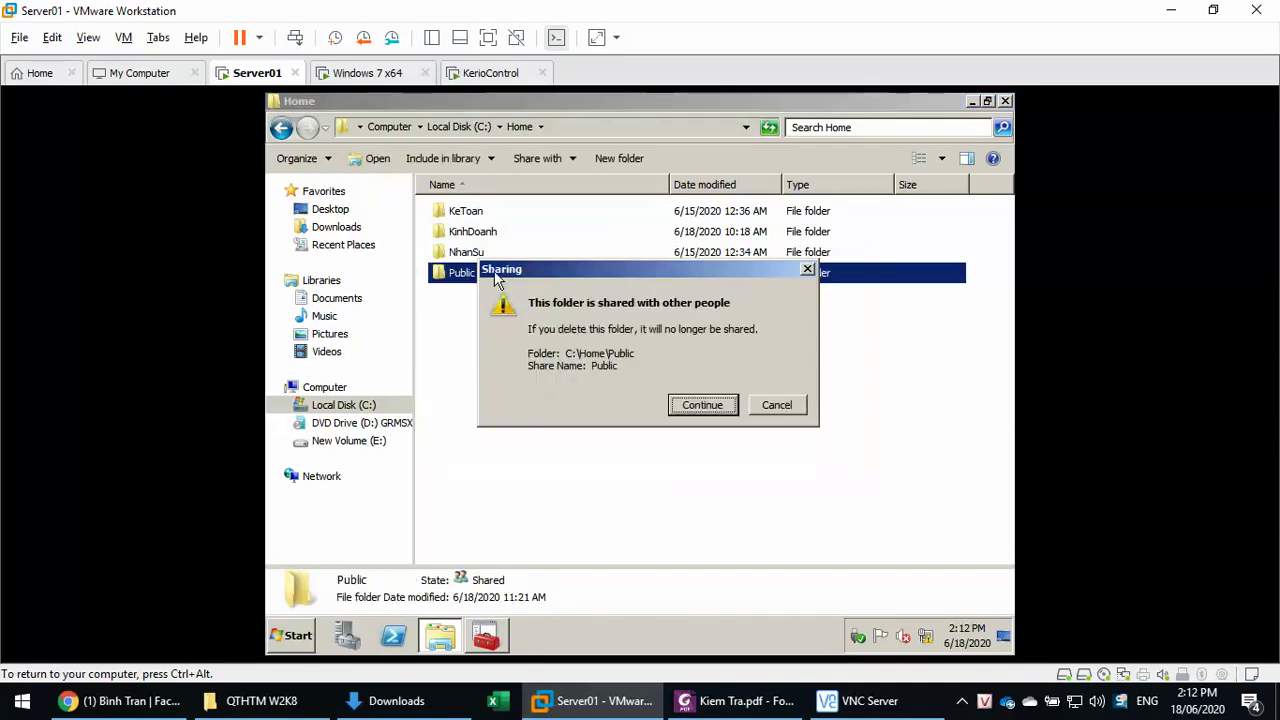
- Create a new empty folder named Public in C:\Home to replace the deleted one
{"action": "right_click", "coordinate": [605, 364]}
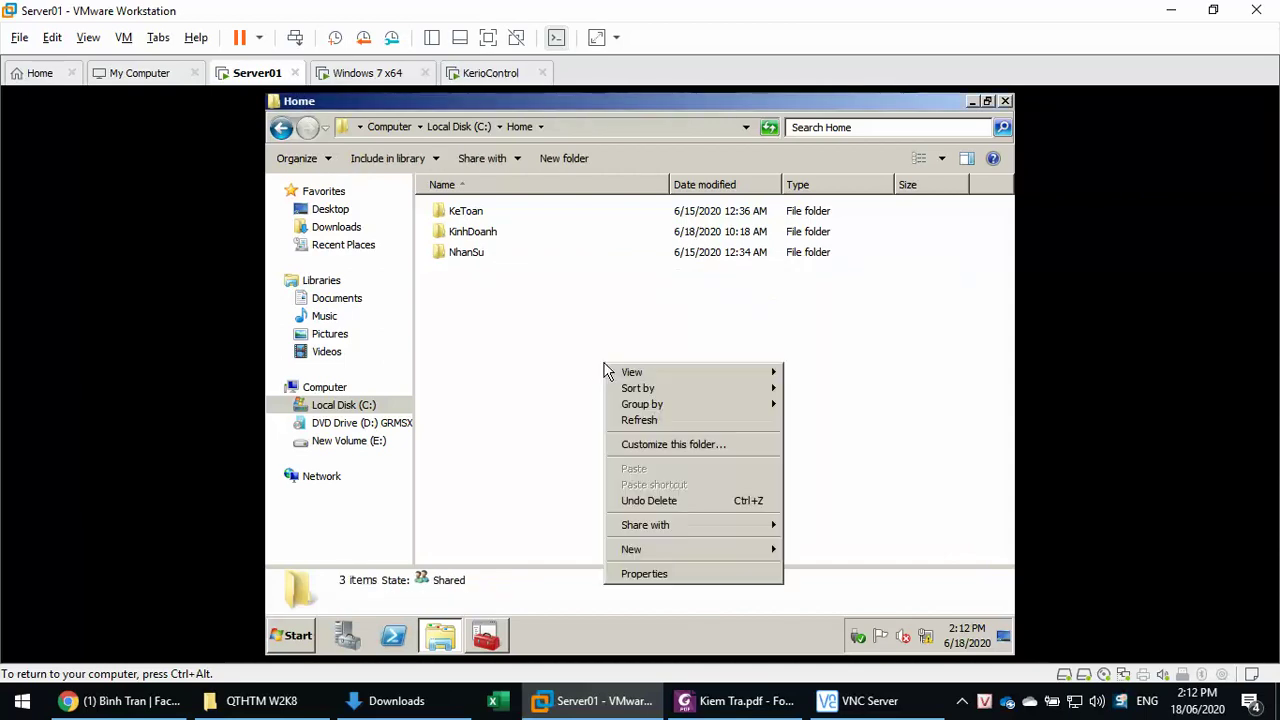
{"action": "mouse_move", "coordinate": [683, 553]}
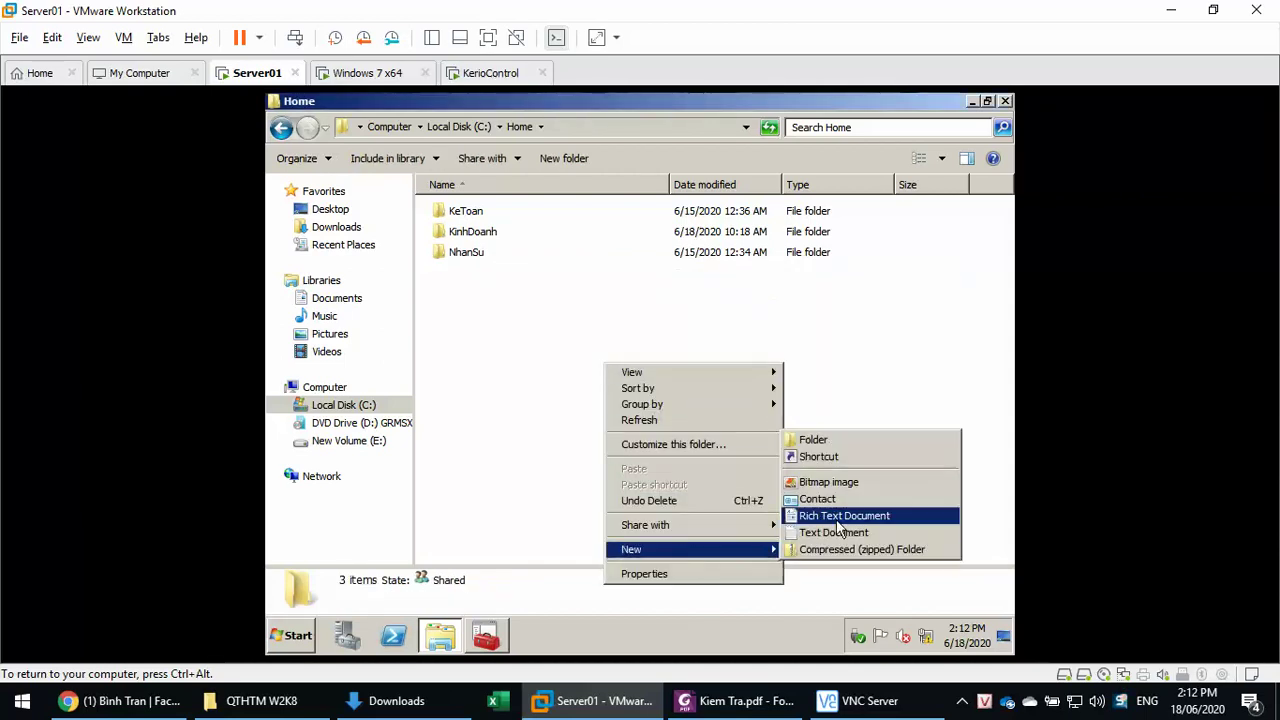
{"action": "left_click", "coordinate": [833, 440]}
{"action": "type", "text": "Pu"}
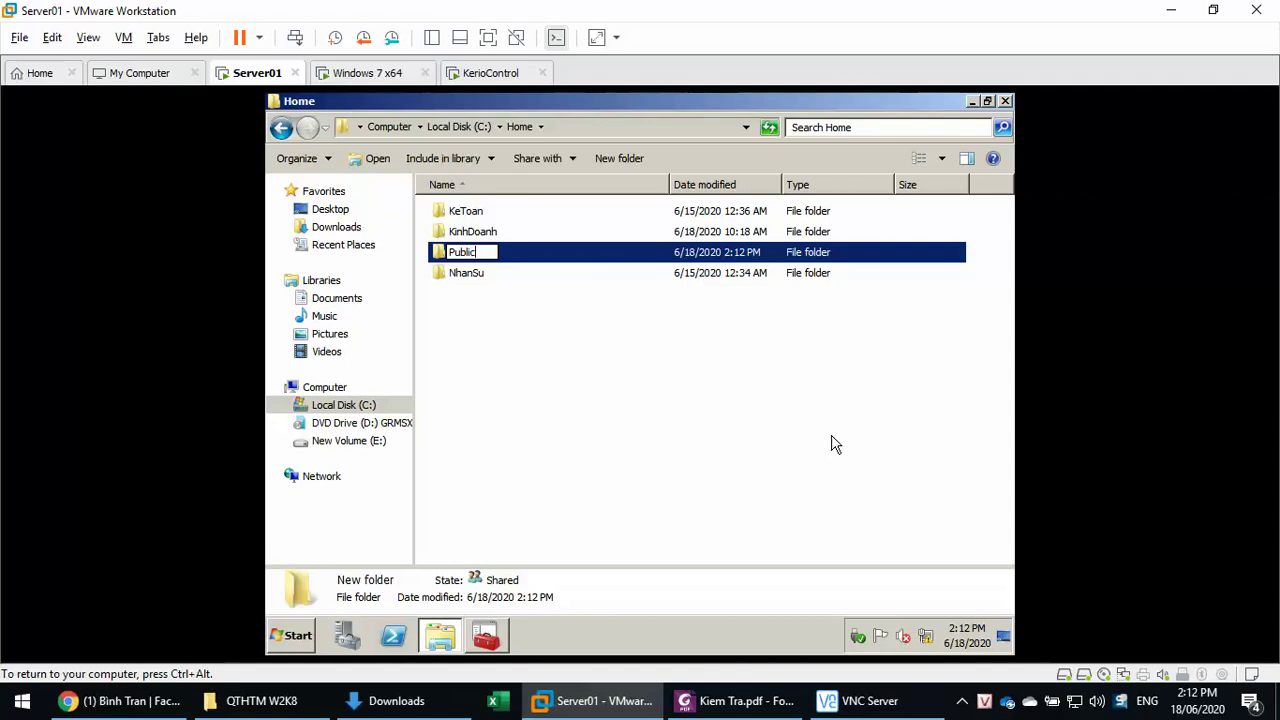
{"action": "type", "text": "blic"}
{"action": "key", "text": "Return"}
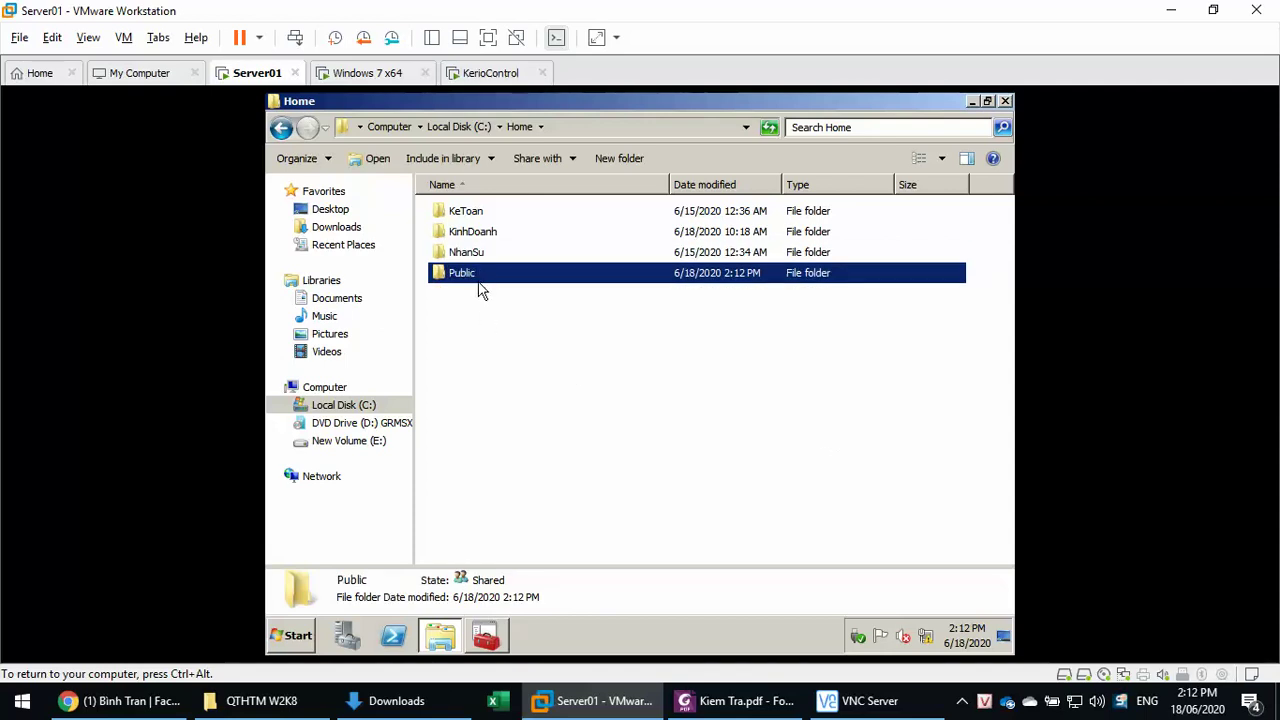
{"action": "right_click", "coordinate": [479, 276]}
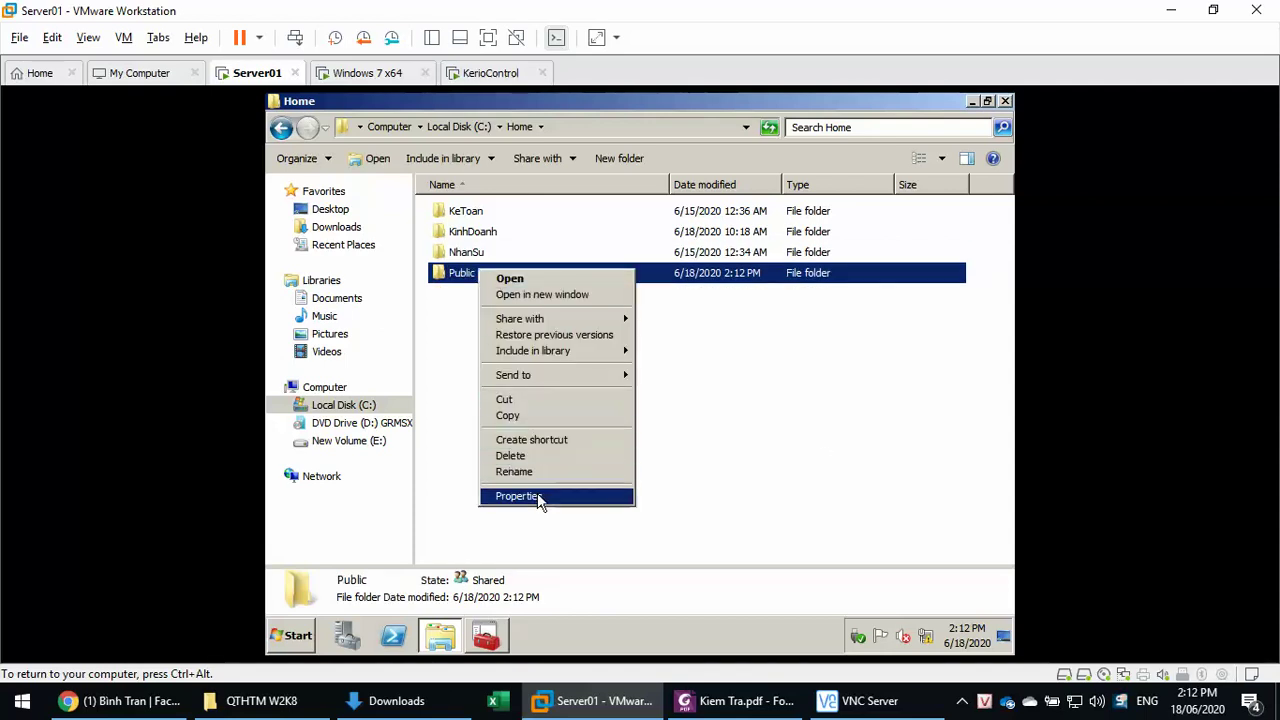
{"action": "left_click", "coordinate": [537, 495]}
- Stop Public inheriting permissions, keep the copied entries, and remove Everyone's access
{"action": "left_click", "coordinate": [596, 208]}
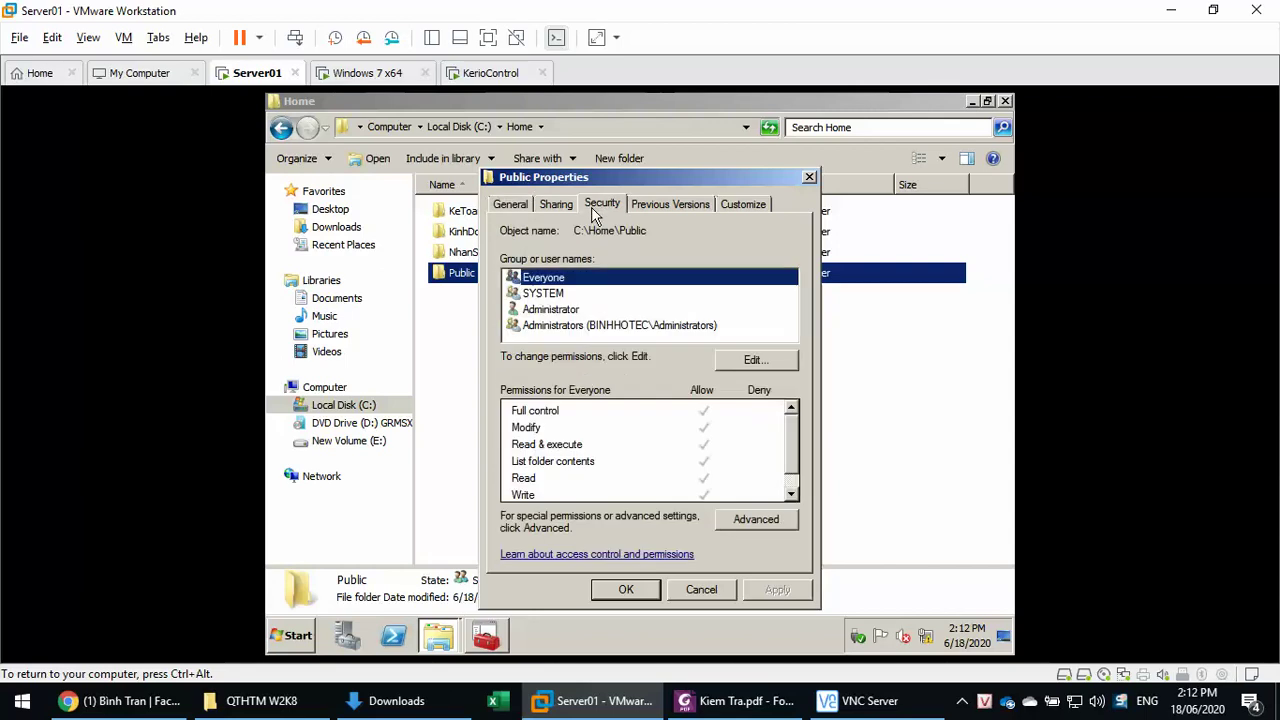
{"action": "left_click", "coordinate": [725, 521]}
{"action": "left_click", "coordinate": [538, 492]}
{"action": "left_click", "coordinate": [492, 492]}
{"action": "left_click", "coordinate": [550, 358]}
{"action": "left_click", "coordinate": [532, 380]}
{"action": "left_click", "coordinate": [680, 454]}
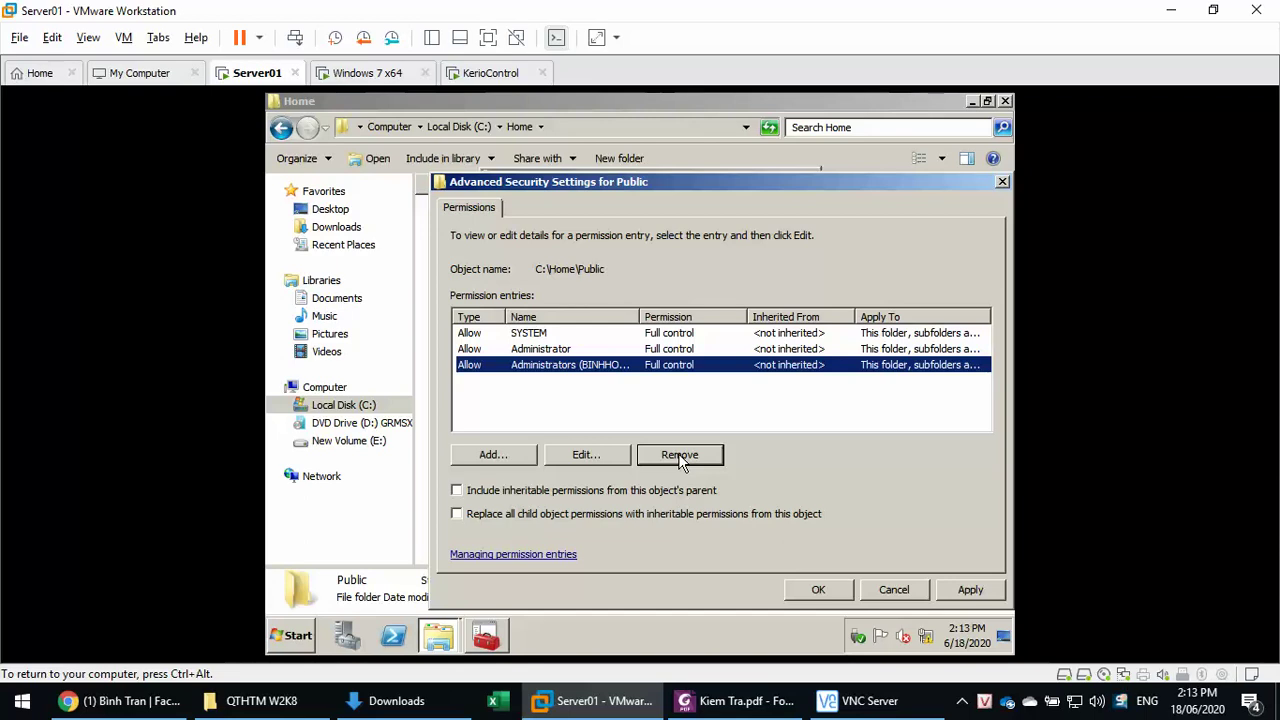
{"action": "left_click", "coordinate": [940, 591]}
{"action": "left_click", "coordinate": [822, 590]}
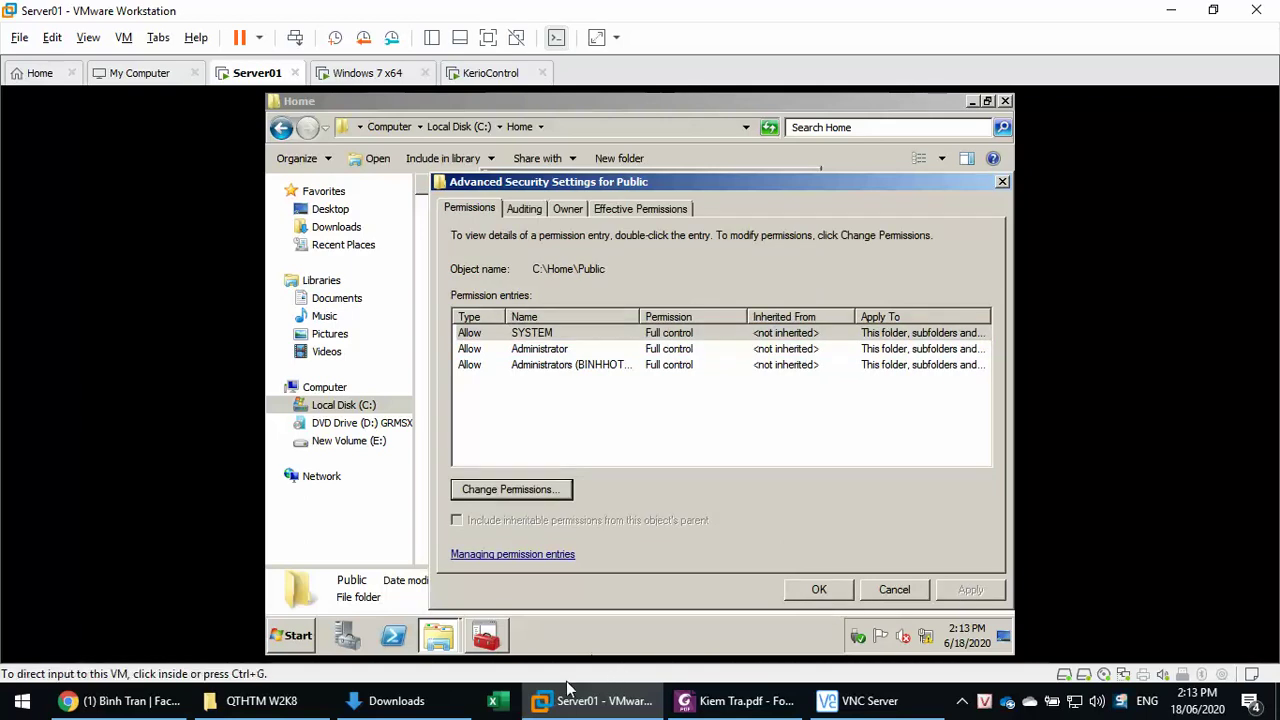
- Confirm the NVCty group in the Cty OU contains Ke Toan 2 and Ke Toan 3
{"action": "left_click", "coordinate": [486, 638]}
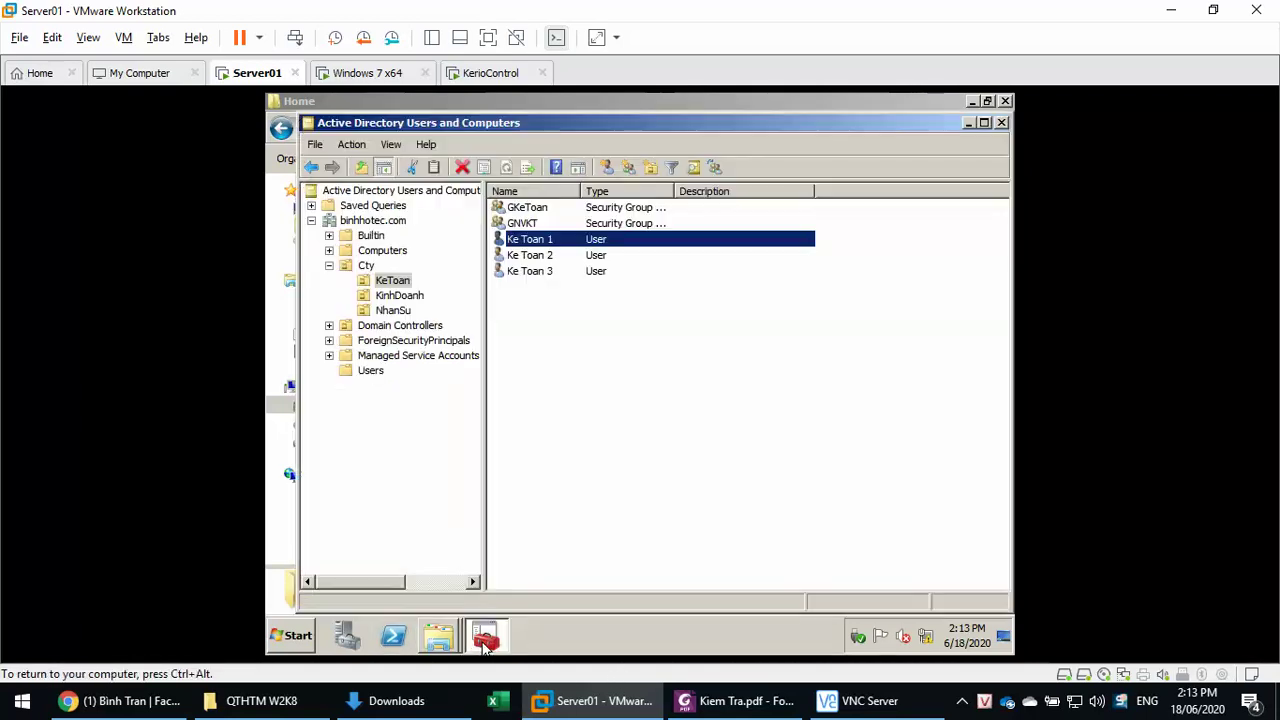
{"action": "left_click", "coordinate": [364, 268]}
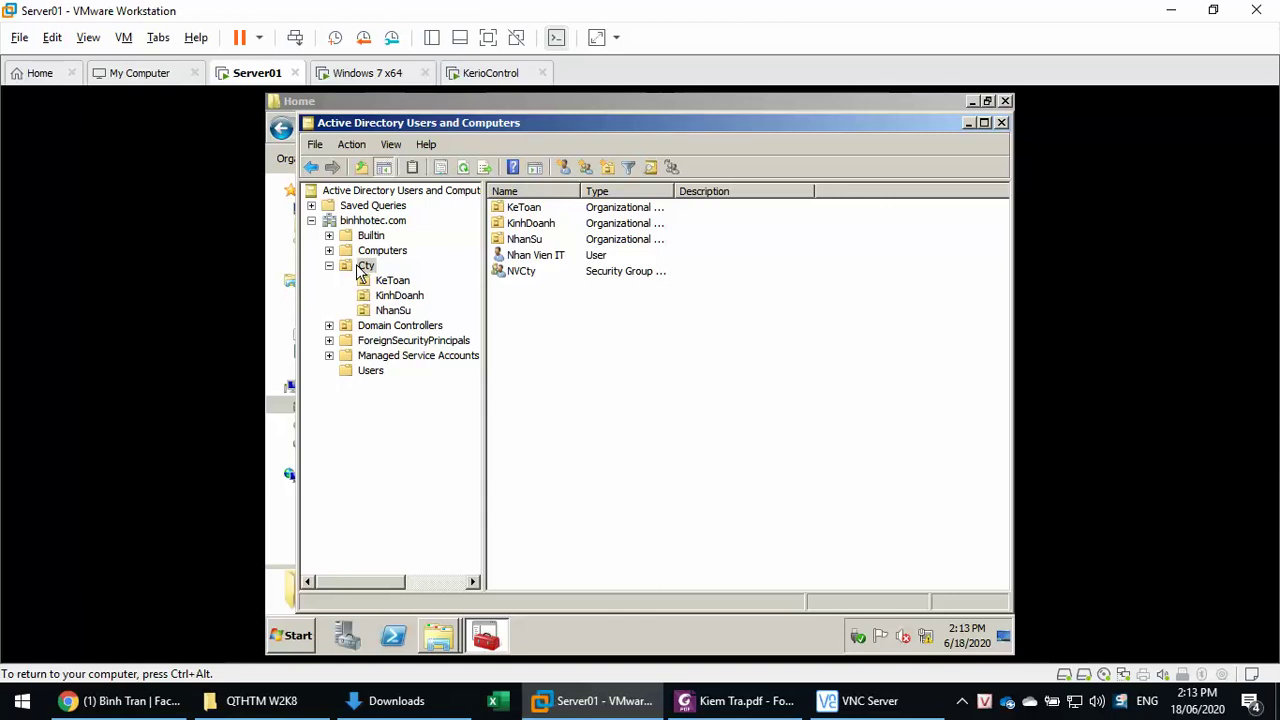
{"action": "double_click", "coordinate": [540, 271]}
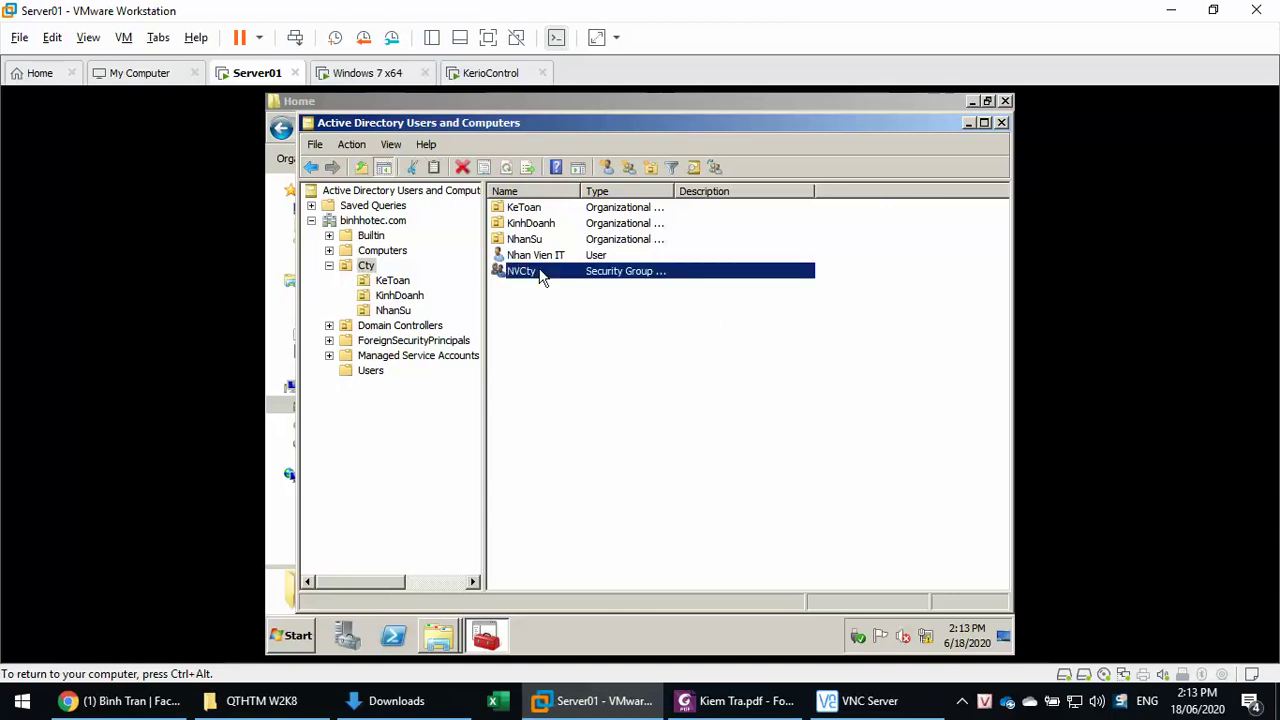
{"action": "left_click", "coordinate": [537, 151]}
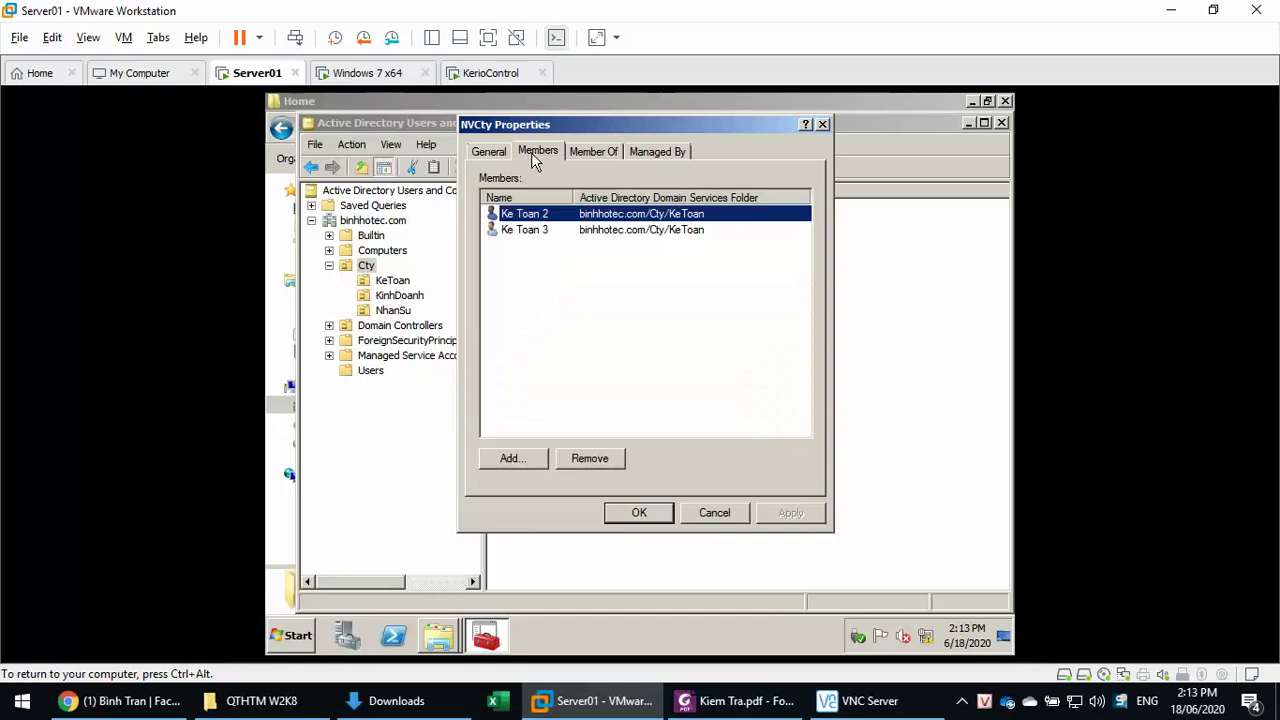
{"action": "left_click", "coordinate": [714, 514]}
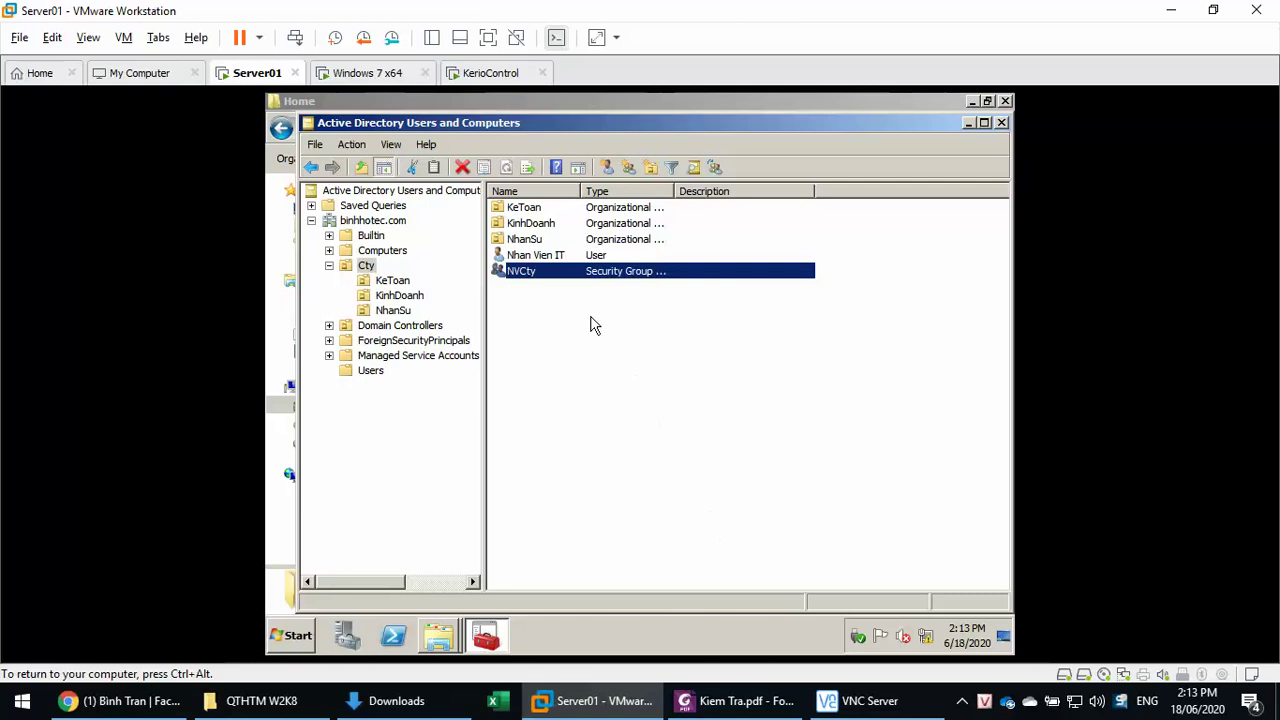
{"action": "double_click", "coordinate": [540, 270]}
{"action": "left_click", "coordinate": [541, 153]}
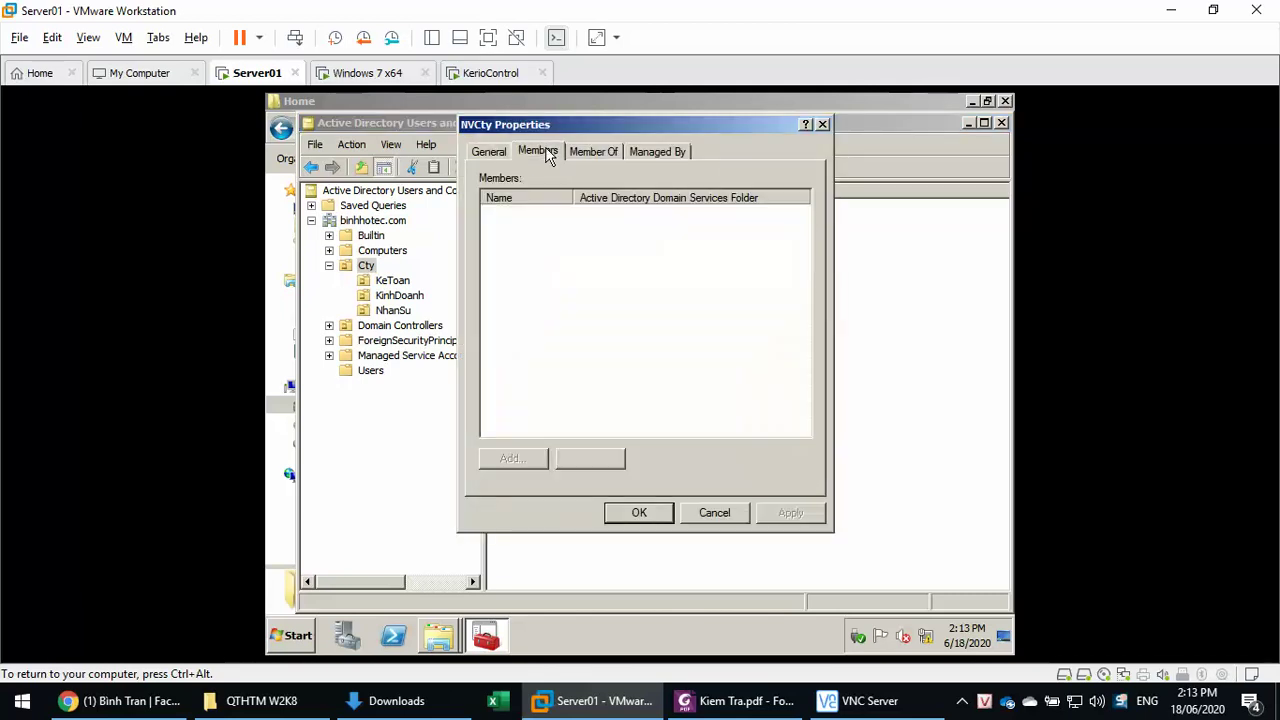
{"action": "left_click", "coordinate": [714, 514]}
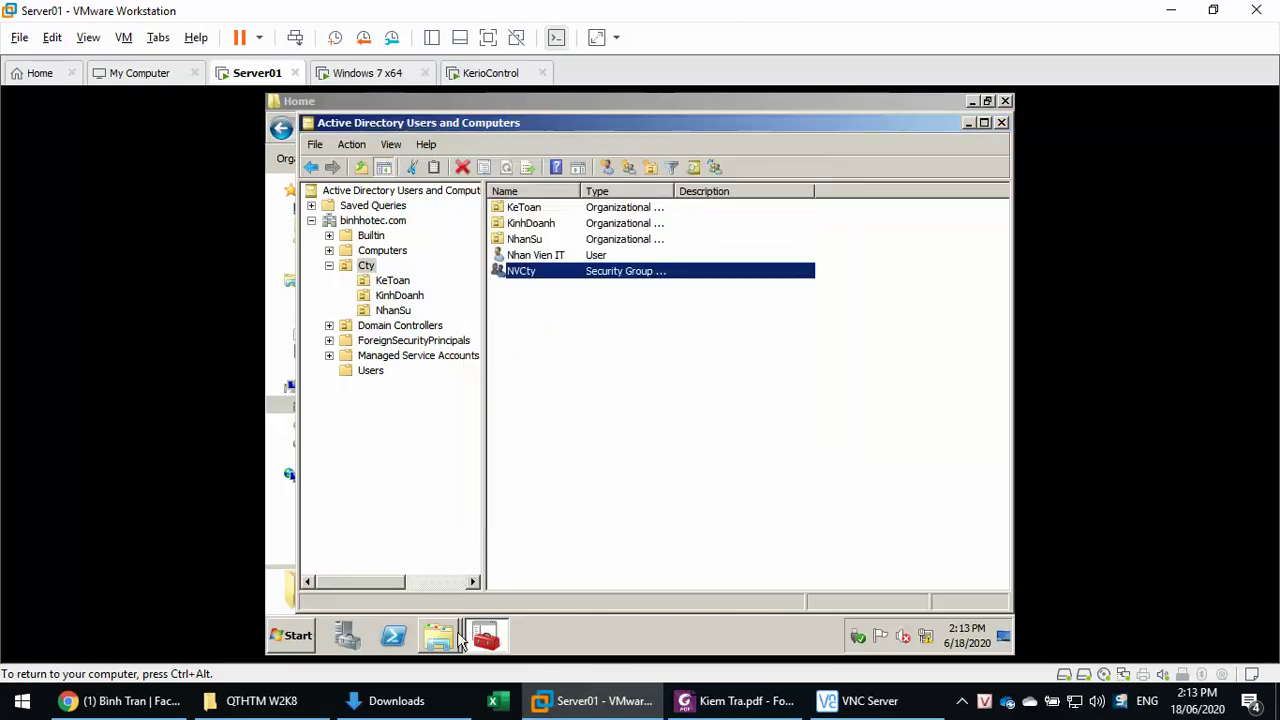
{"action": "mouse_move", "coordinate": [440, 640]}
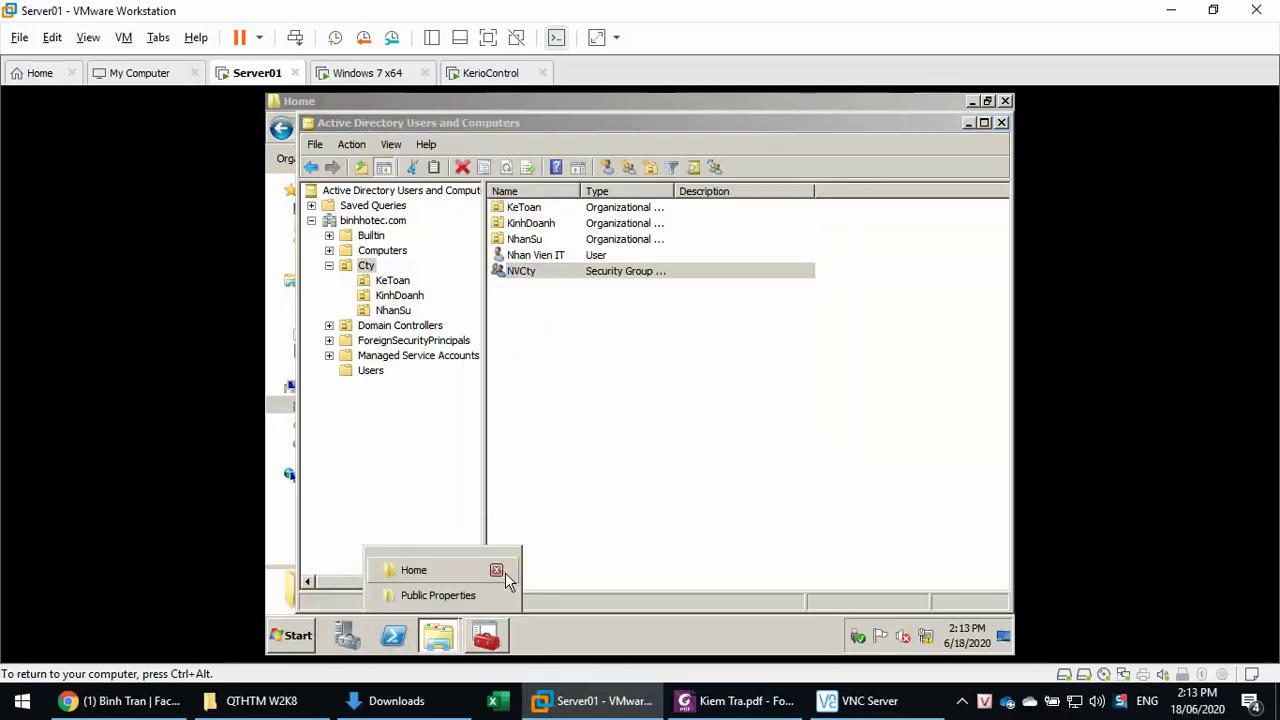
{"action": "left_click", "coordinate": [440, 595]}
- Add the NVCty group as a permission entry for Public and close Advanced Security Settings
{"action": "left_click", "coordinate": [519, 485]}
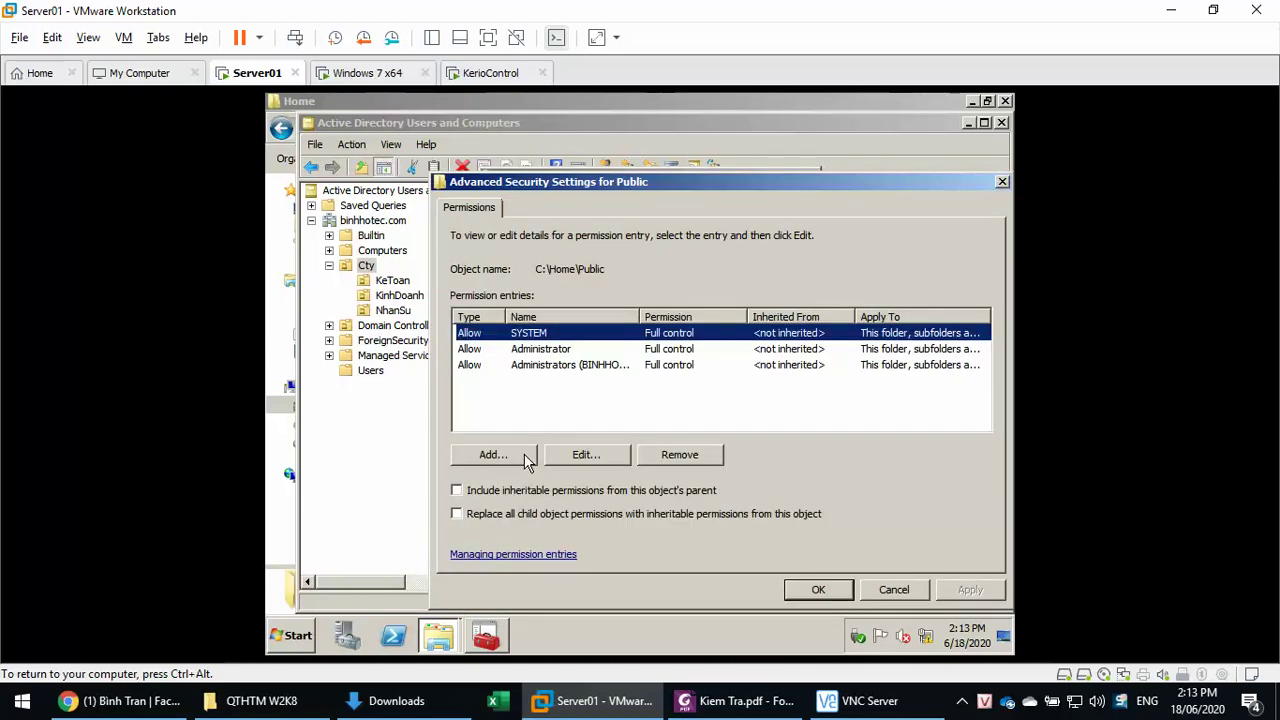
{"action": "left_click", "coordinate": [527, 458]}
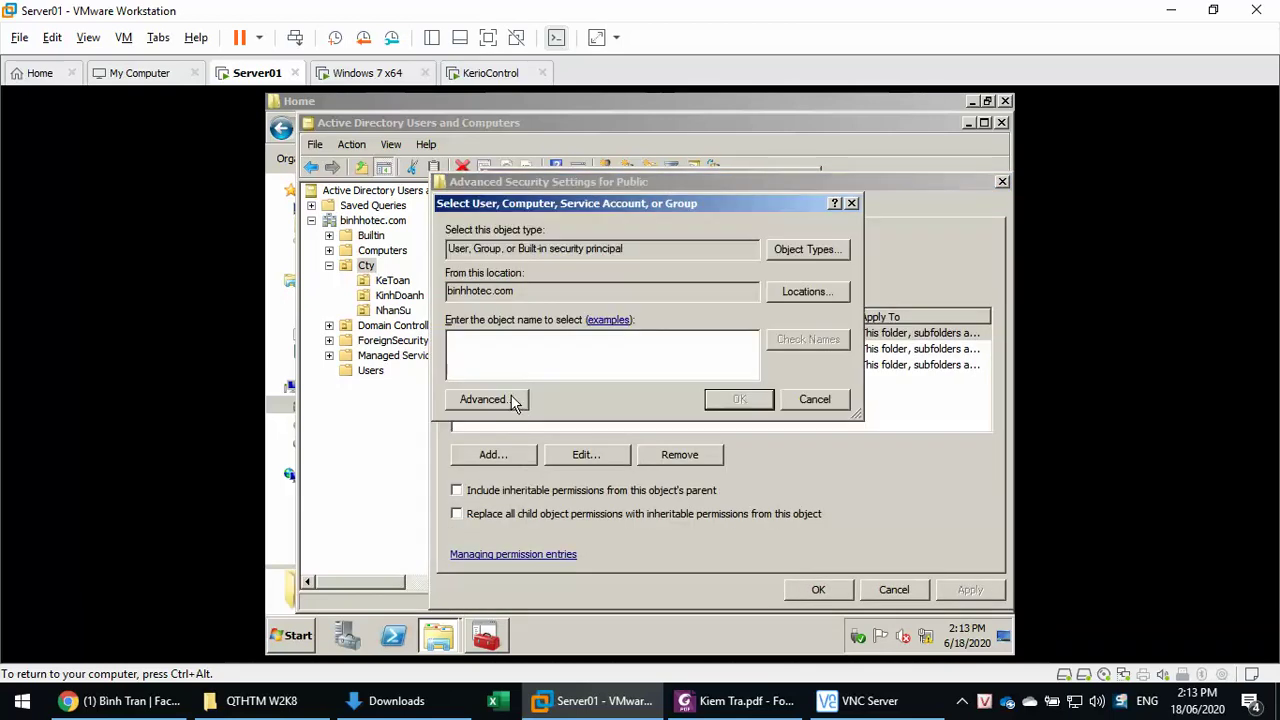
{"action": "type", "text": "nvcty"}
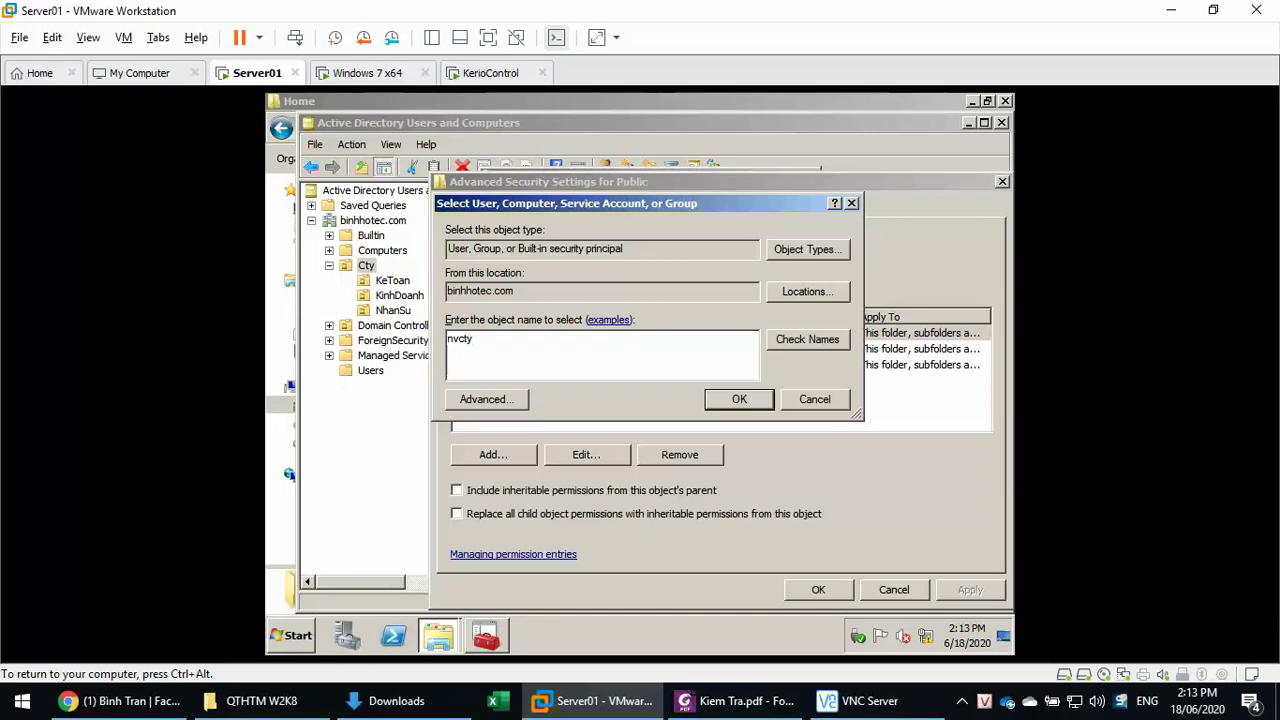
{"action": "key", "text": "alt+c"}
{"action": "left_click", "coordinate": [738, 399]}
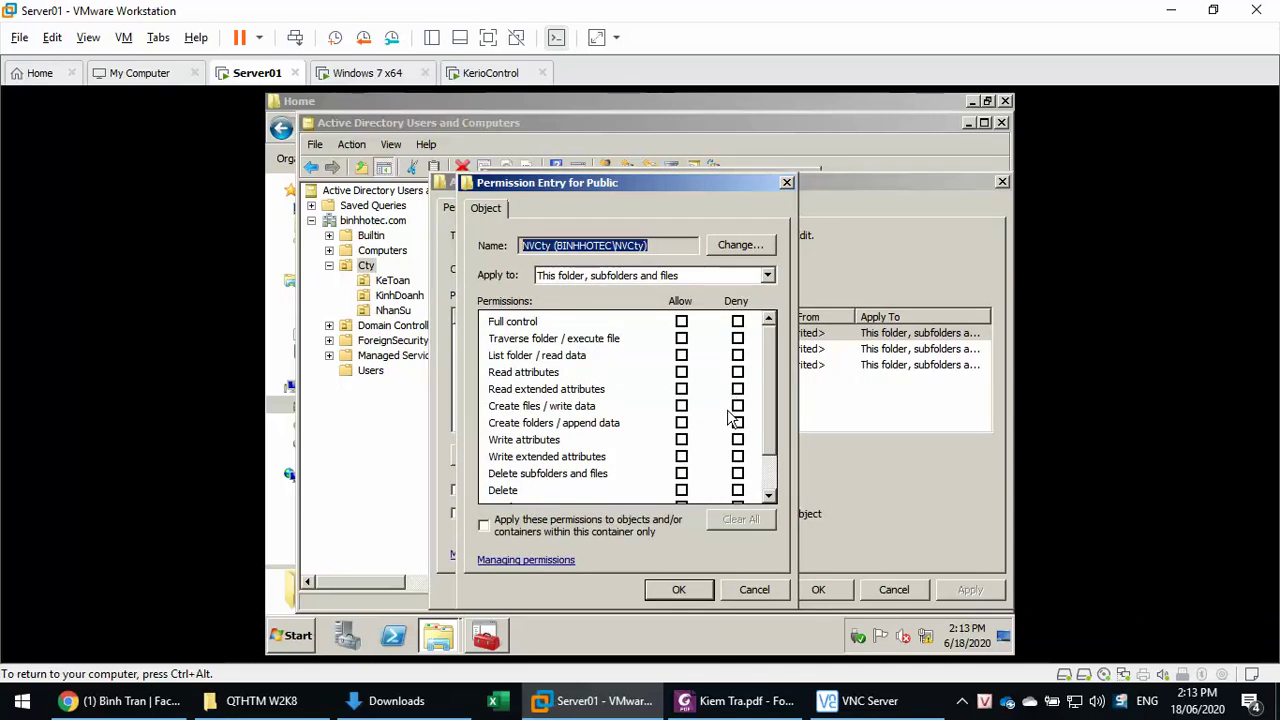
{"action": "left_click", "coordinate": [674, 591]}
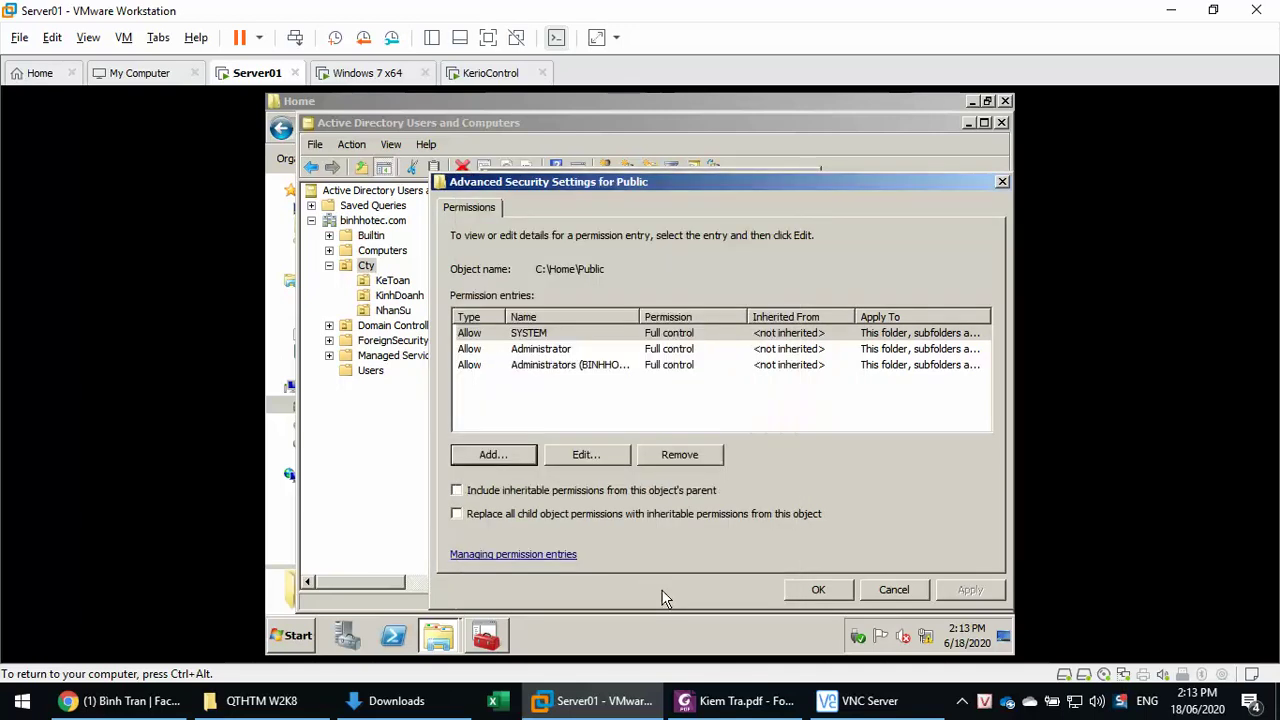
{"action": "left_click", "coordinate": [817, 592]}
{"action": "left_click", "coordinate": [812, 594]}
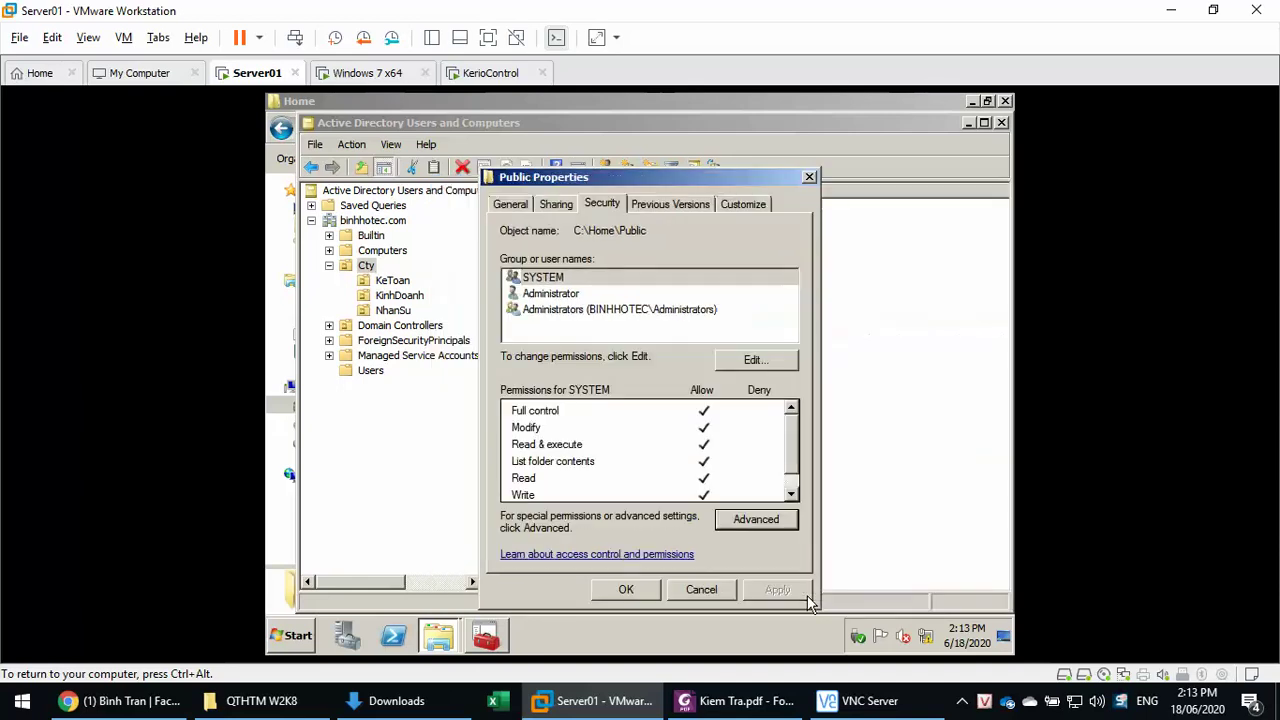
- Add the NVCty account to the Public folder's permissions, resolving the name with Check Names
{"action": "left_click", "coordinate": [768, 362]}
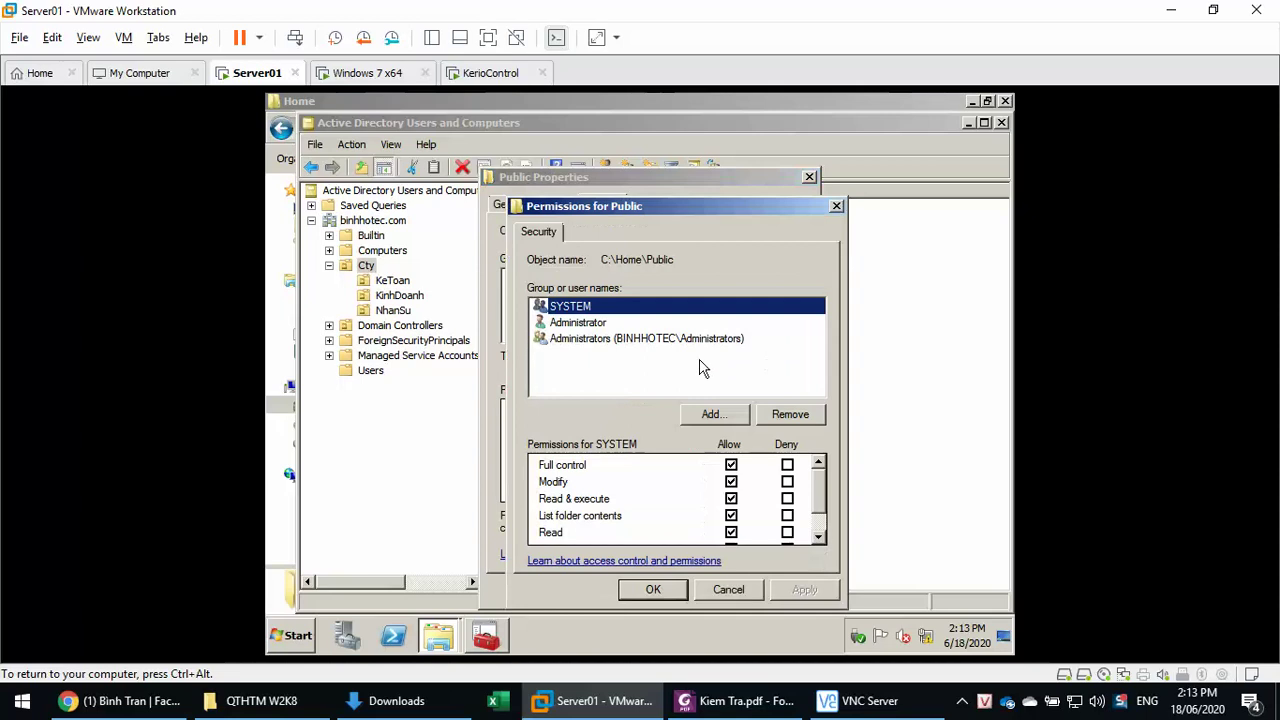
{"action": "left_click", "coordinate": [705, 415]}
{"action": "type", "text": "nvcty"}
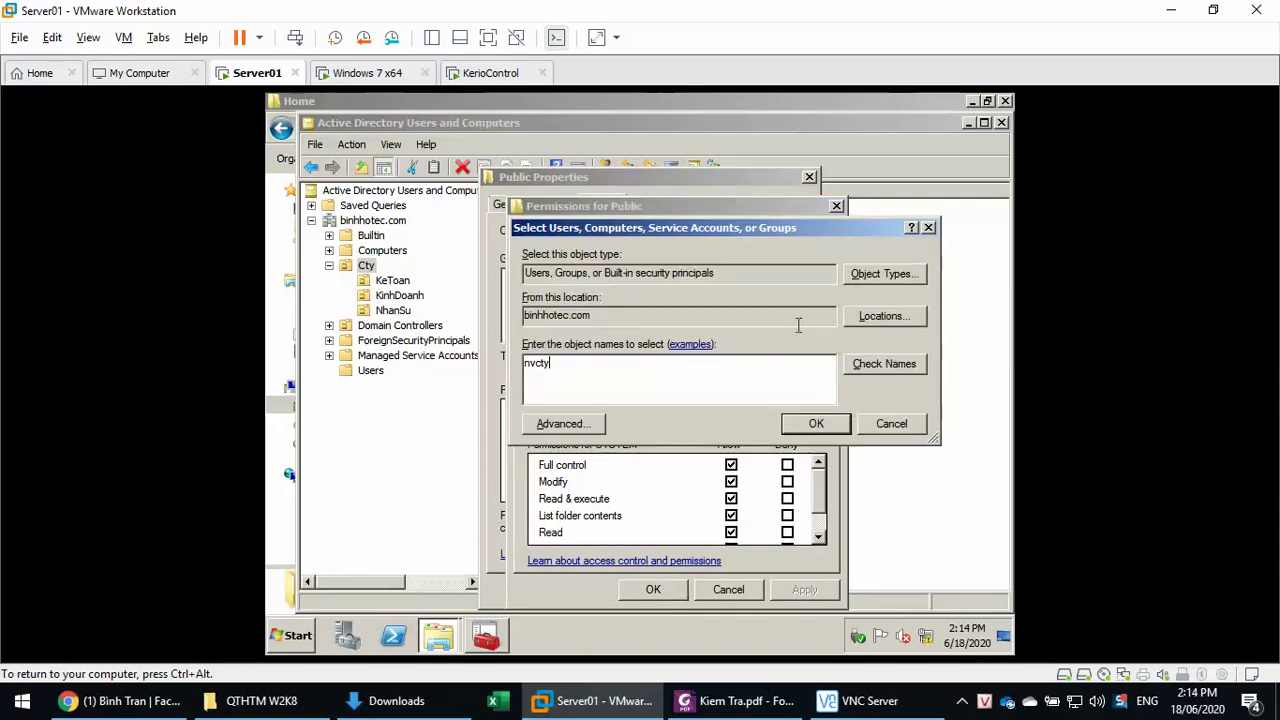
{"action": "key", "text": "ctrl+k"}
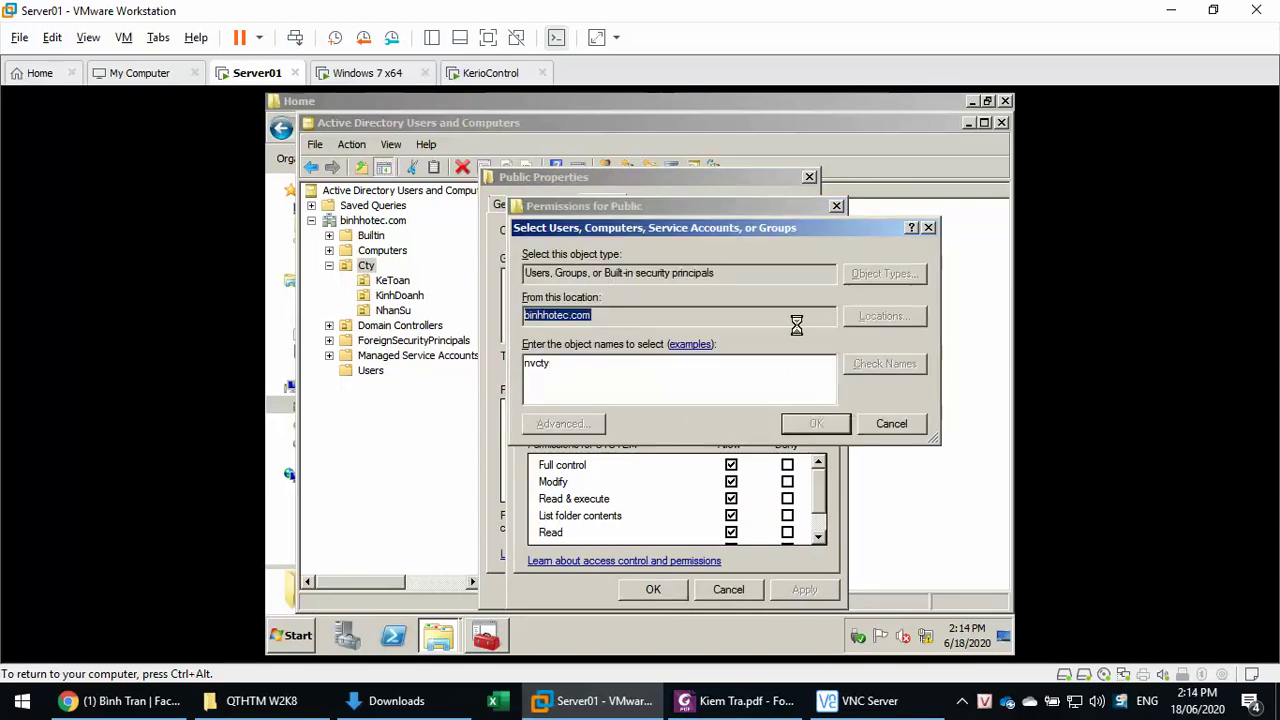
{"action": "left_click", "coordinate": [816, 424]}
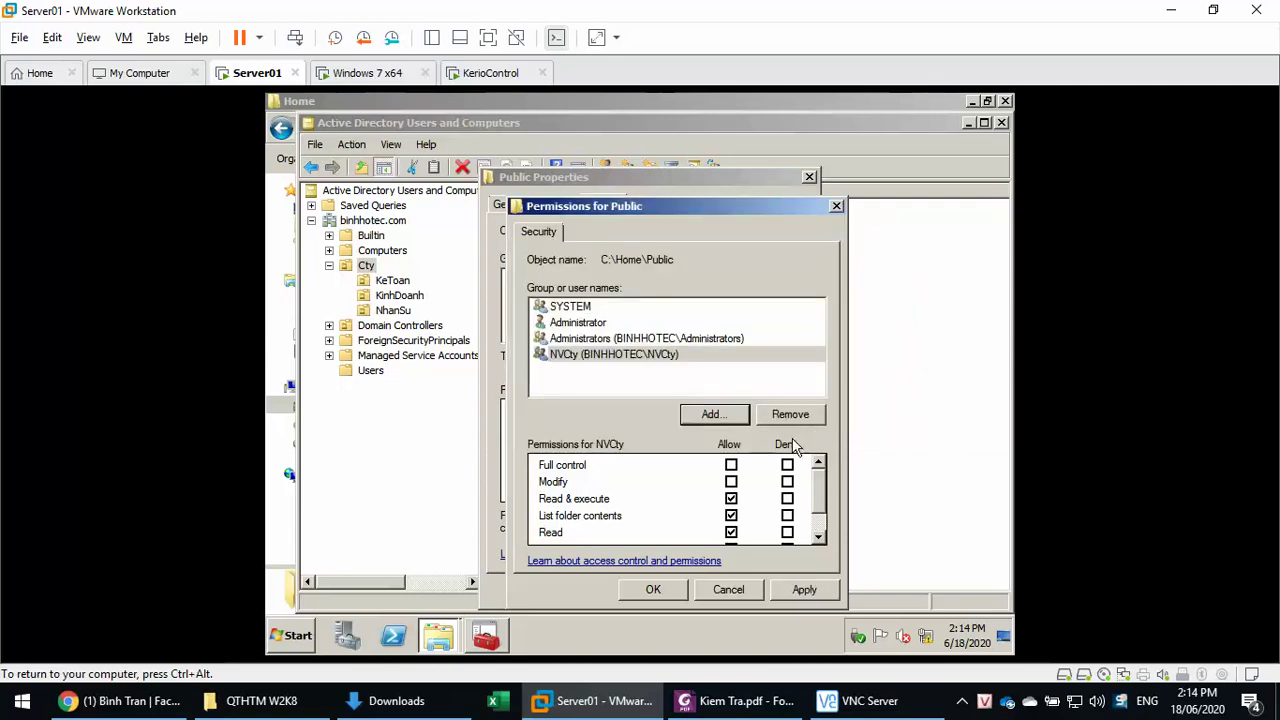
- Allow Write for NVCty on Public, then apply and close the permissions dialog
{"action": "left_click", "coordinate": [818, 537]}
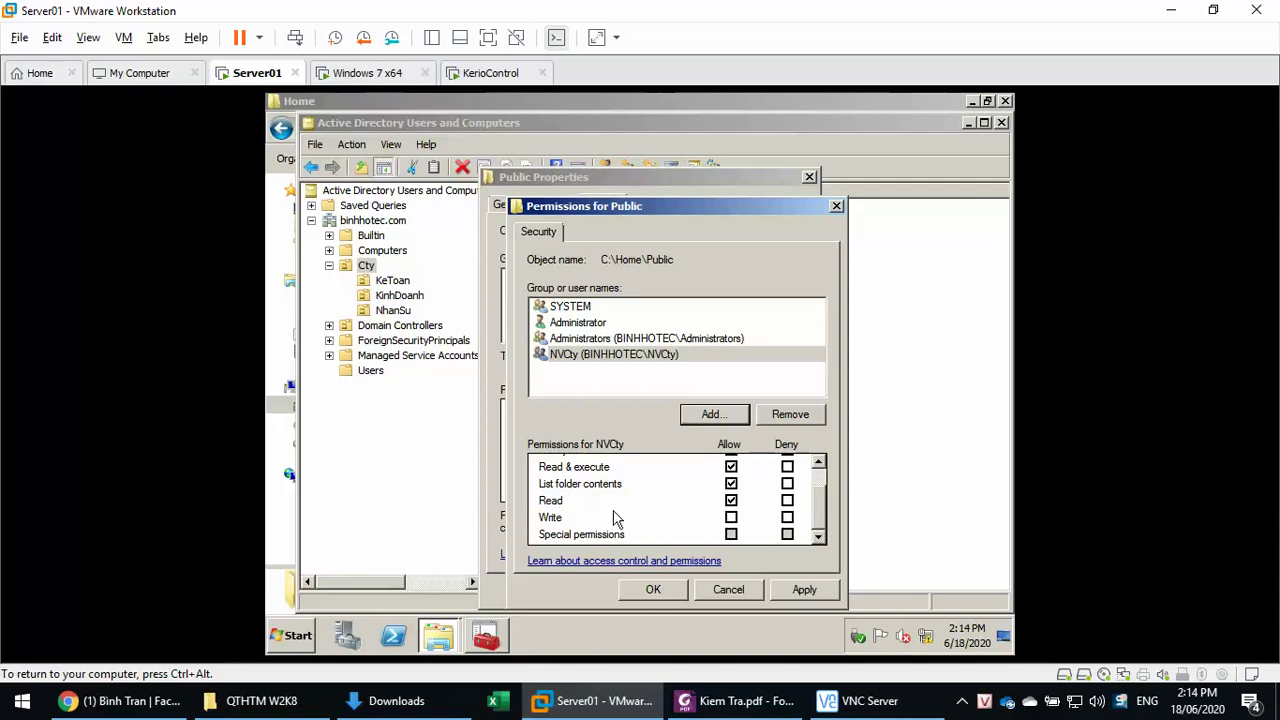
{"action": "left_click", "coordinate": [731, 518]}
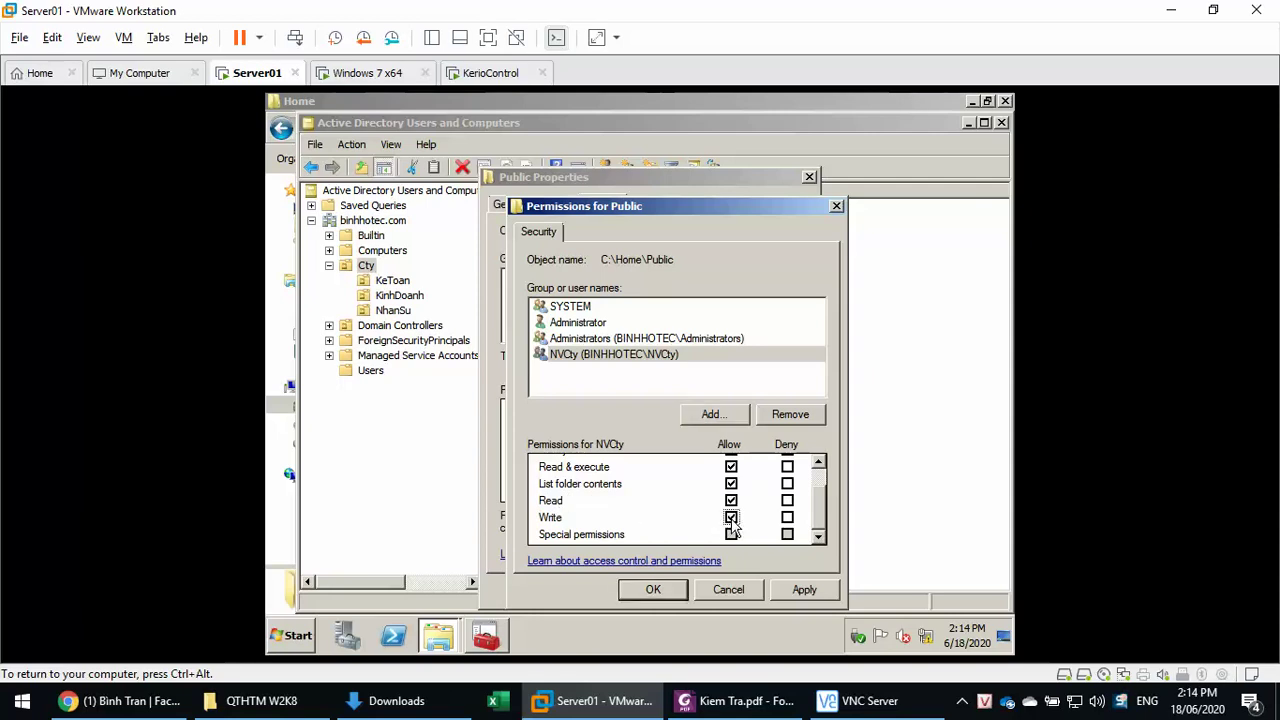
{"action": "scroll", "coordinate": [731, 527], "scroll_direction": "up", "scroll_amount": 1}
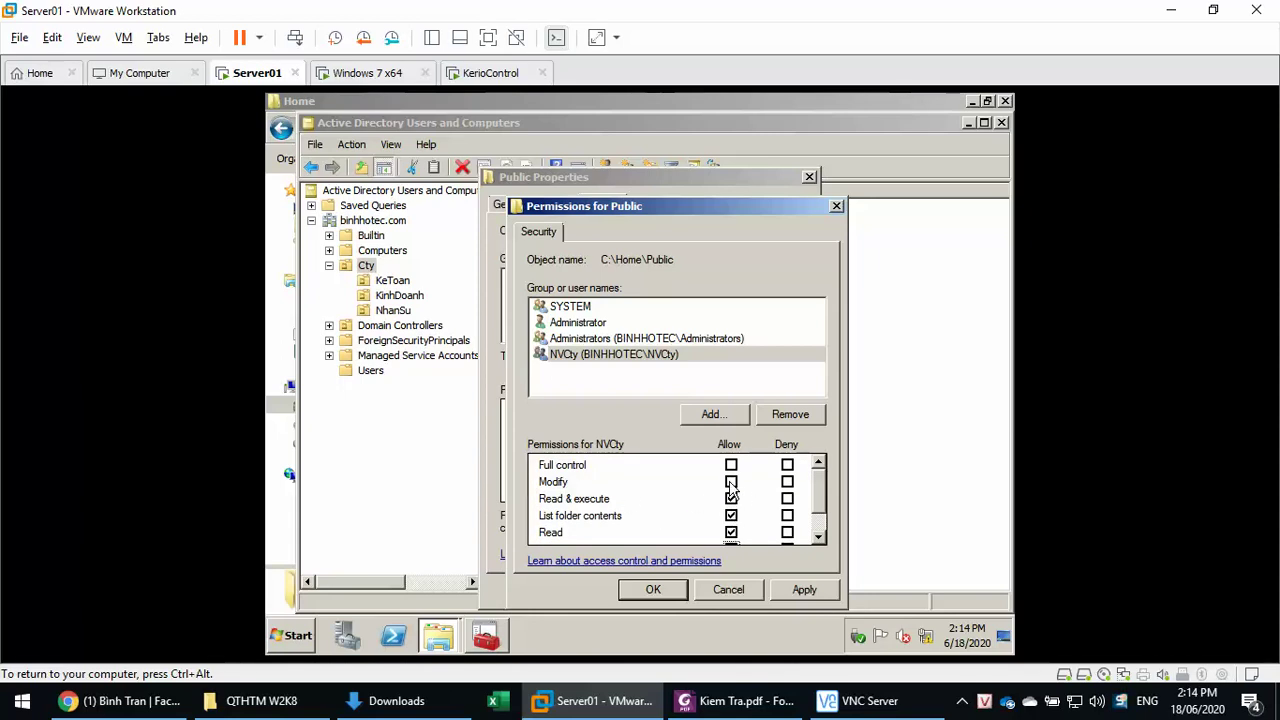
{"action": "scroll", "coordinate": [731, 518], "scroll_direction": "down", "scroll_amount": 1}
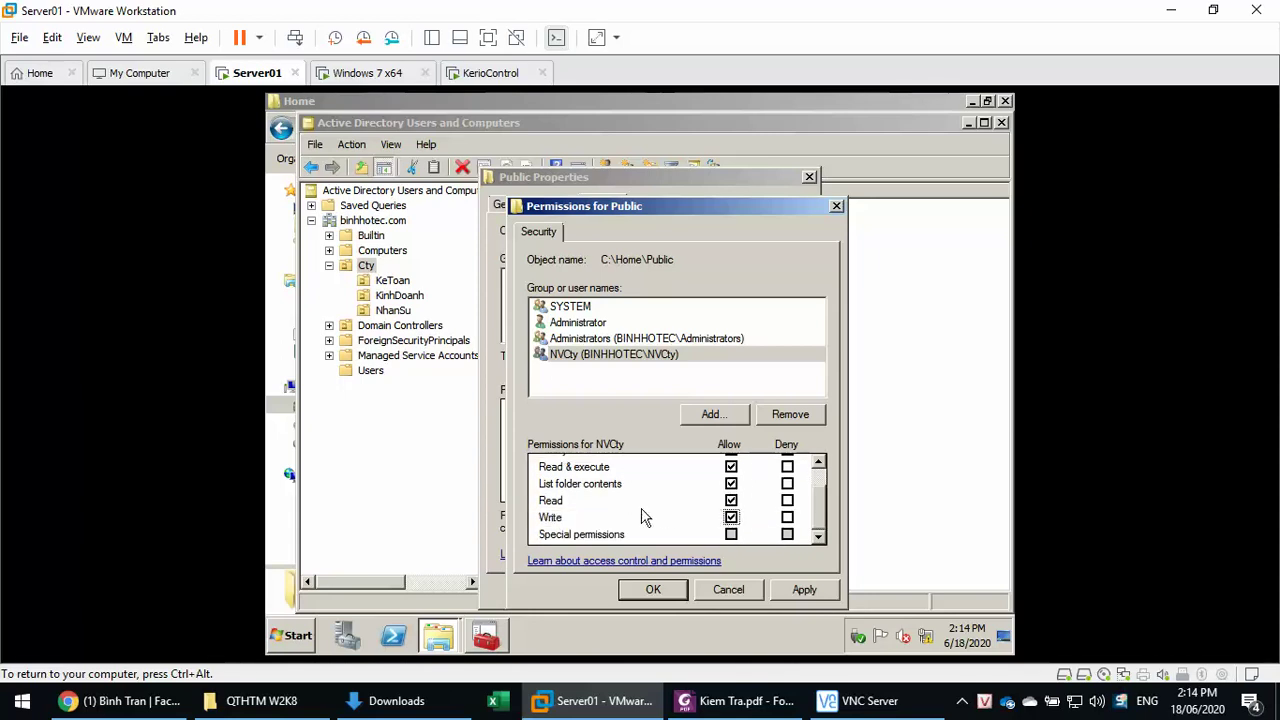
{"action": "left_click", "coordinate": [788, 594]}
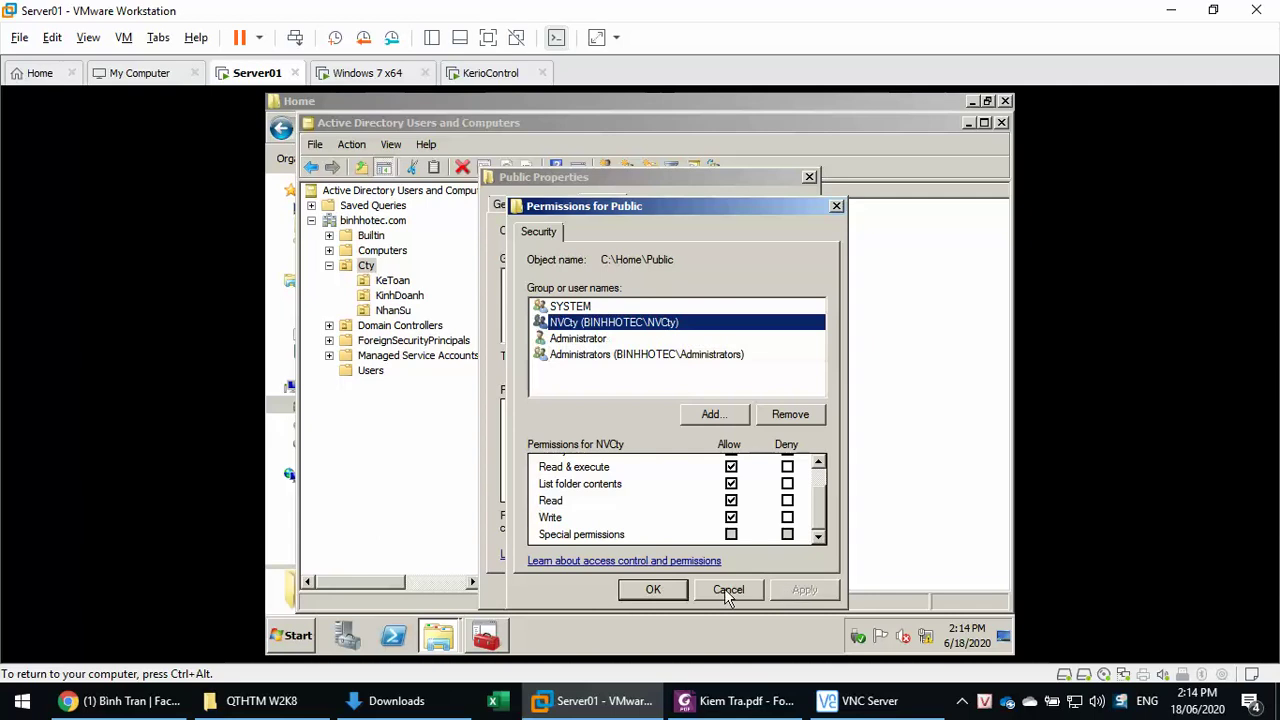
{"action": "left_click", "coordinate": [660, 594]}
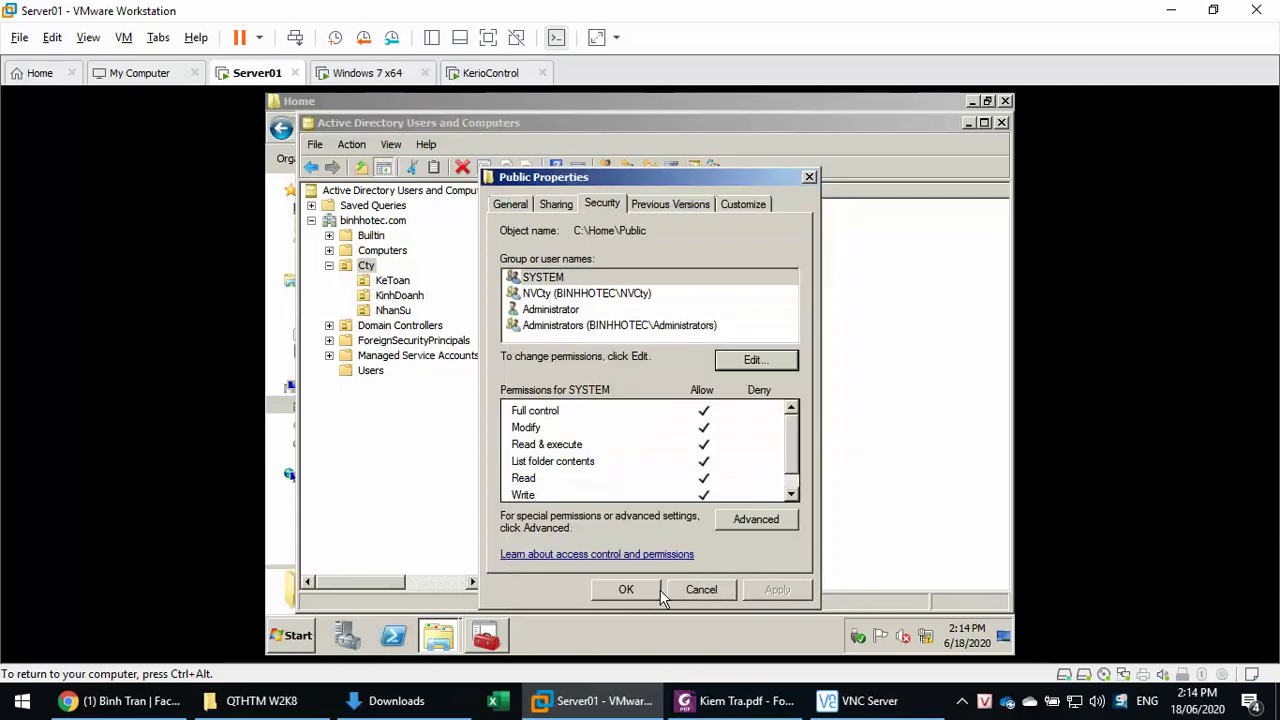
- Select NVCty, reopen Public's editable permissions and start an Advanced account search to add another entry
{"action": "left_click", "coordinate": [577, 294]}
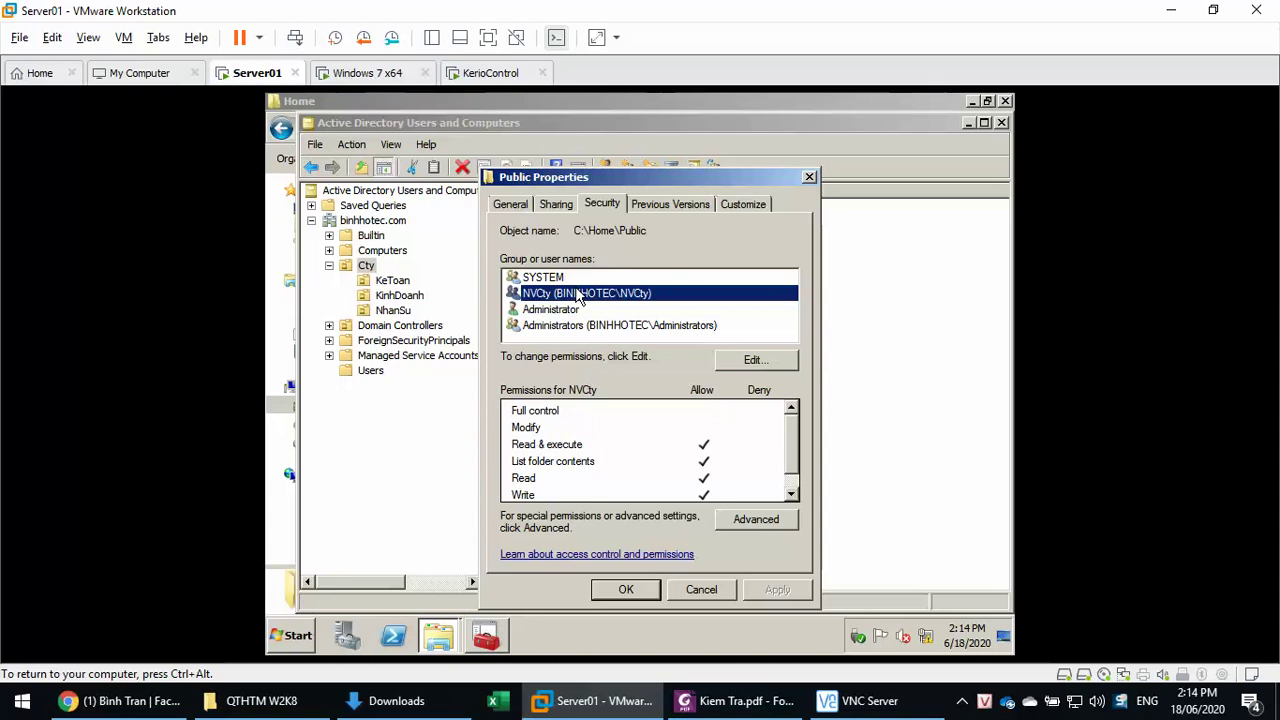
{"action": "left_click", "coordinate": [756, 360]}
{"action": "left_click", "coordinate": [712, 414]}
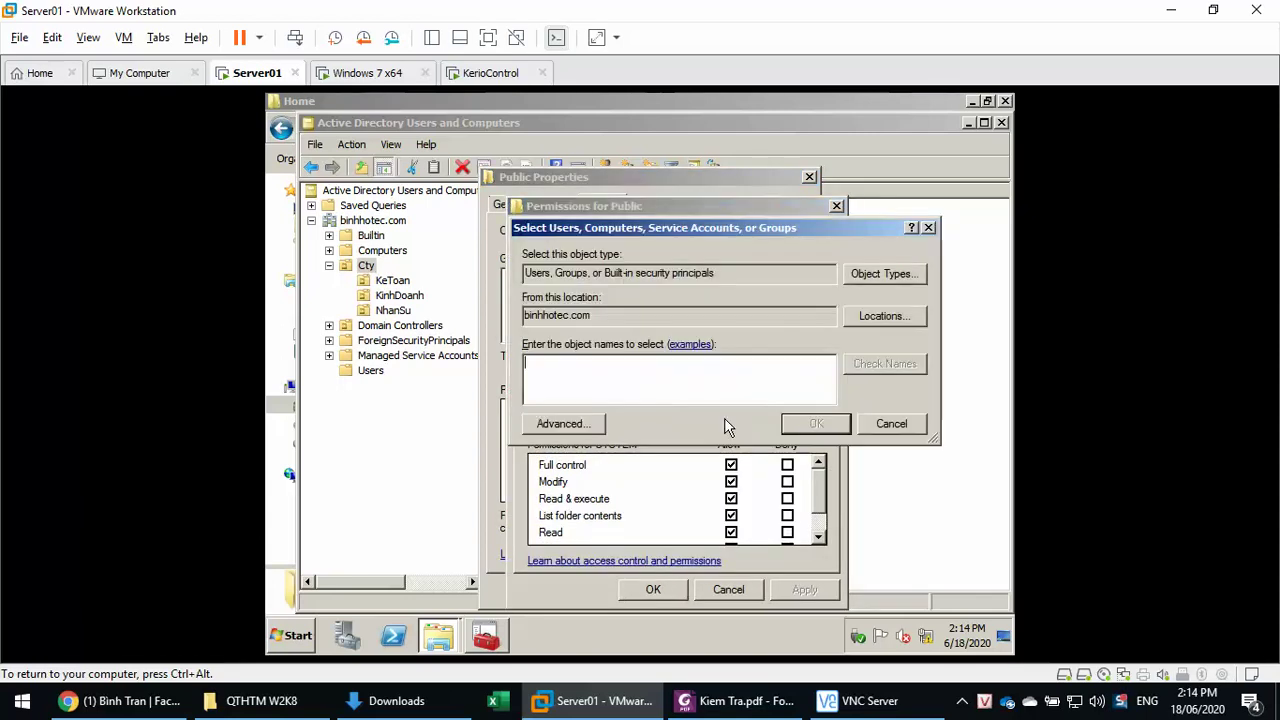
{"action": "left_click", "coordinate": [550, 423]}
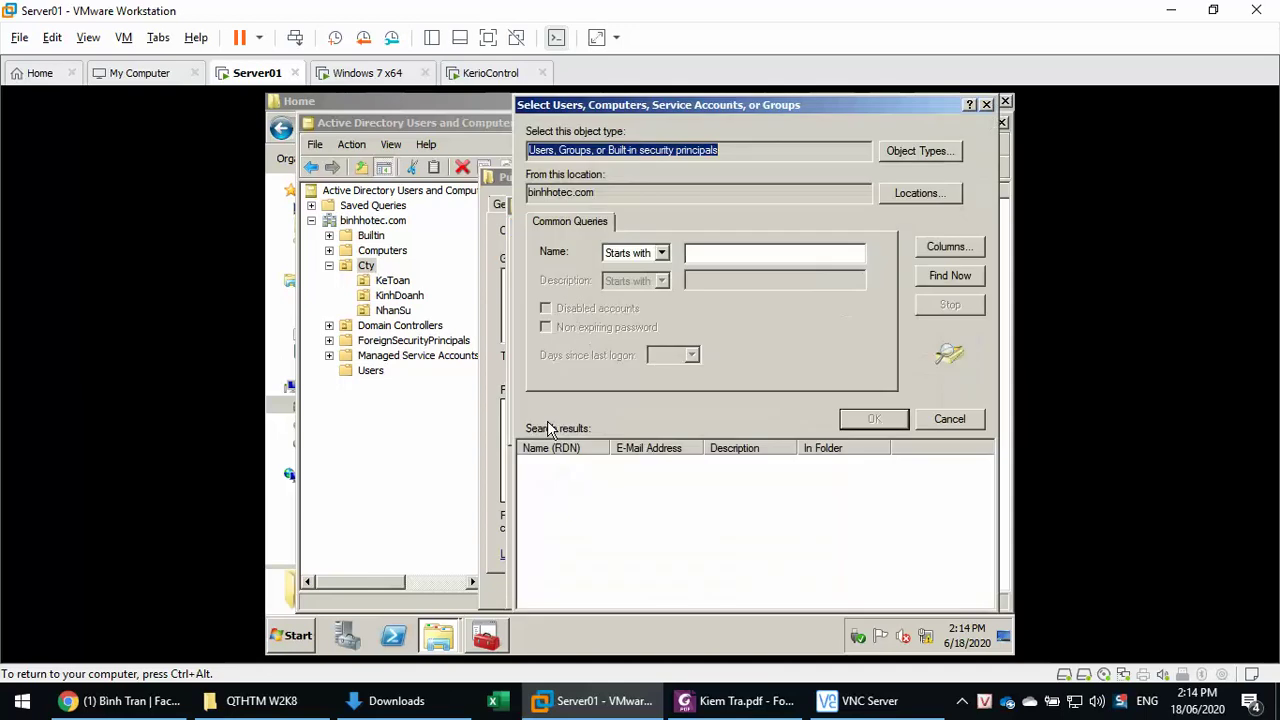
- List all binhhotec.com accounts with Find Now and choose CREATOR OWNER
{"action": "left_click", "coordinate": [942, 278]}
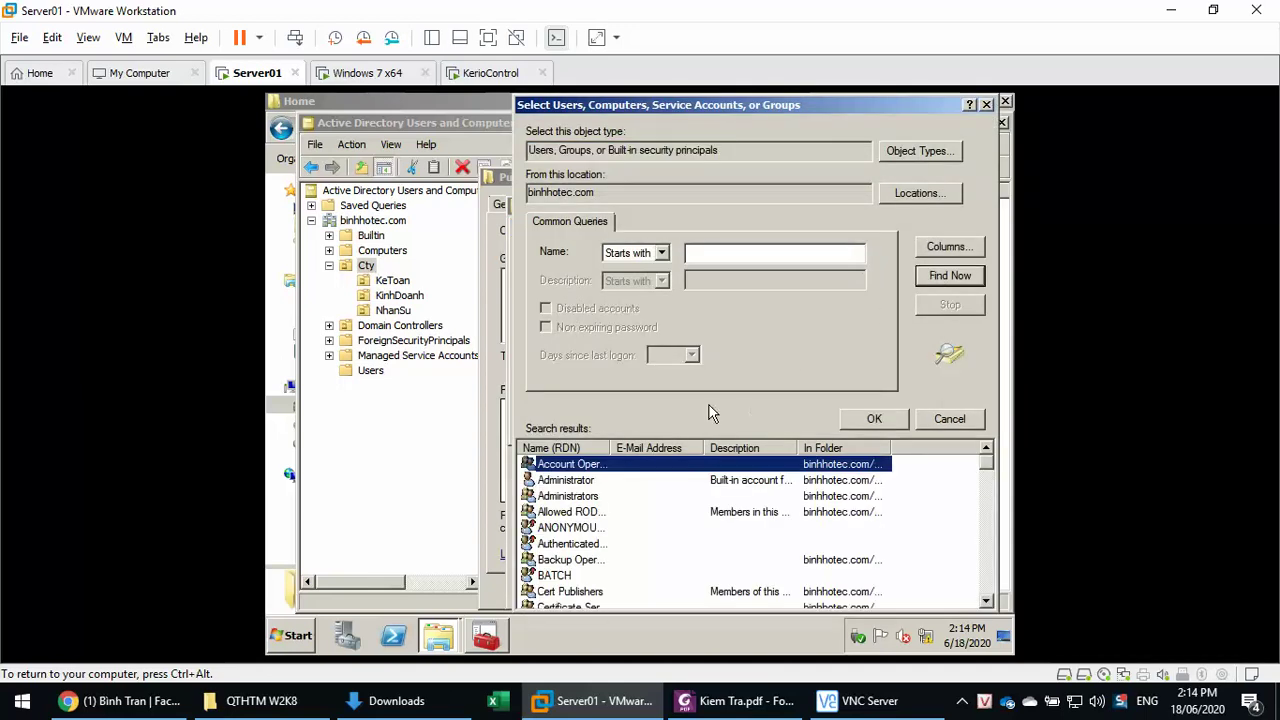
{"action": "double_click", "coordinate": [617, 447]}
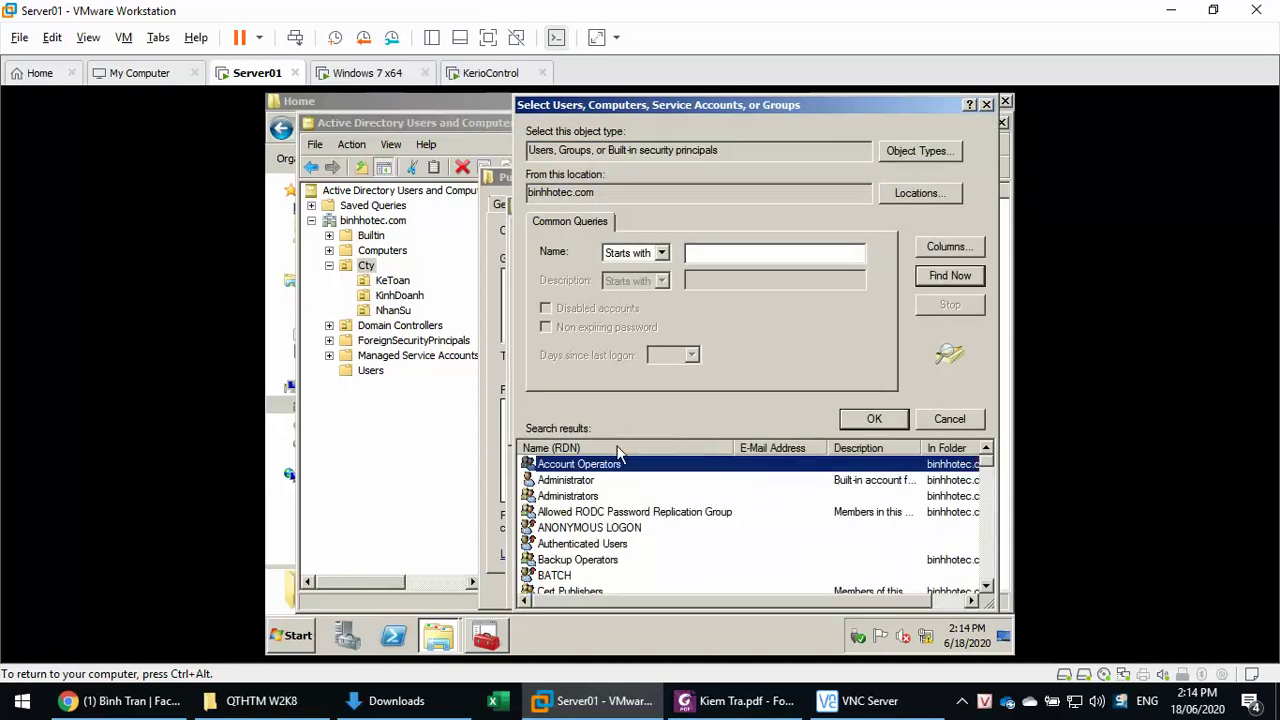
{"action": "scroll", "coordinate": [640, 535], "scroll_direction": "down", "scroll_amount": 2}
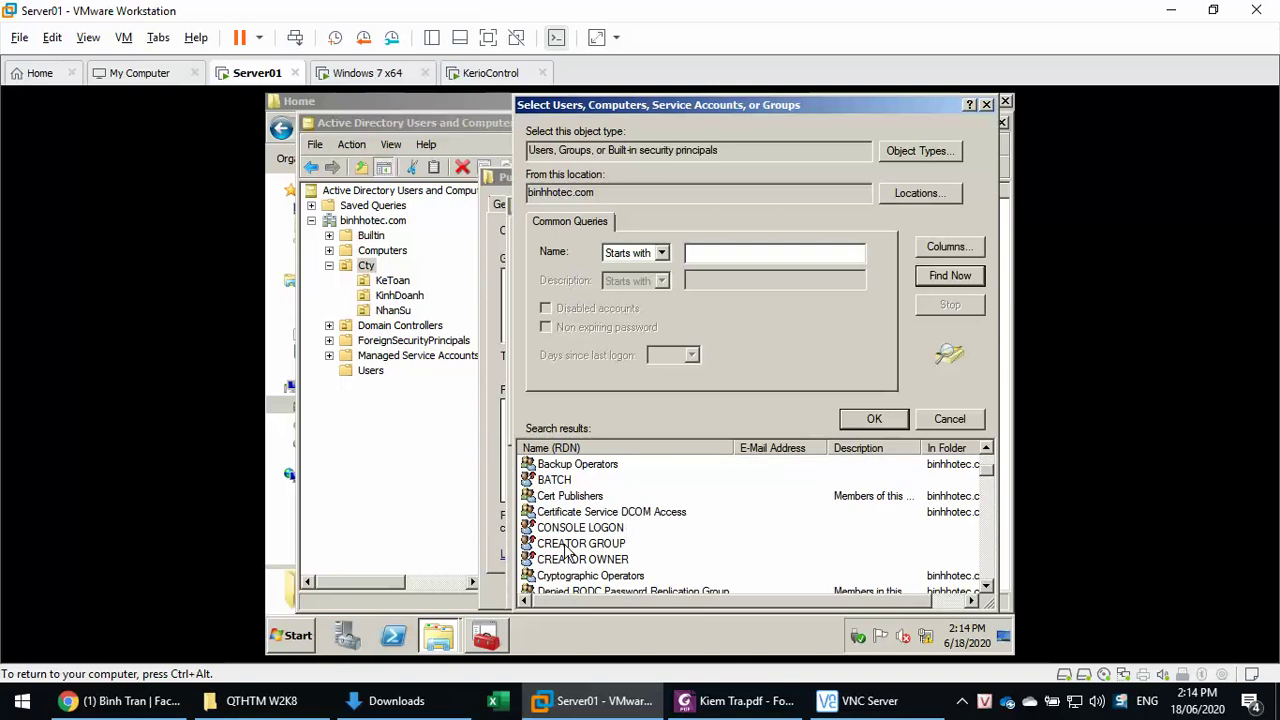
{"action": "left_click", "coordinate": [556, 561]}
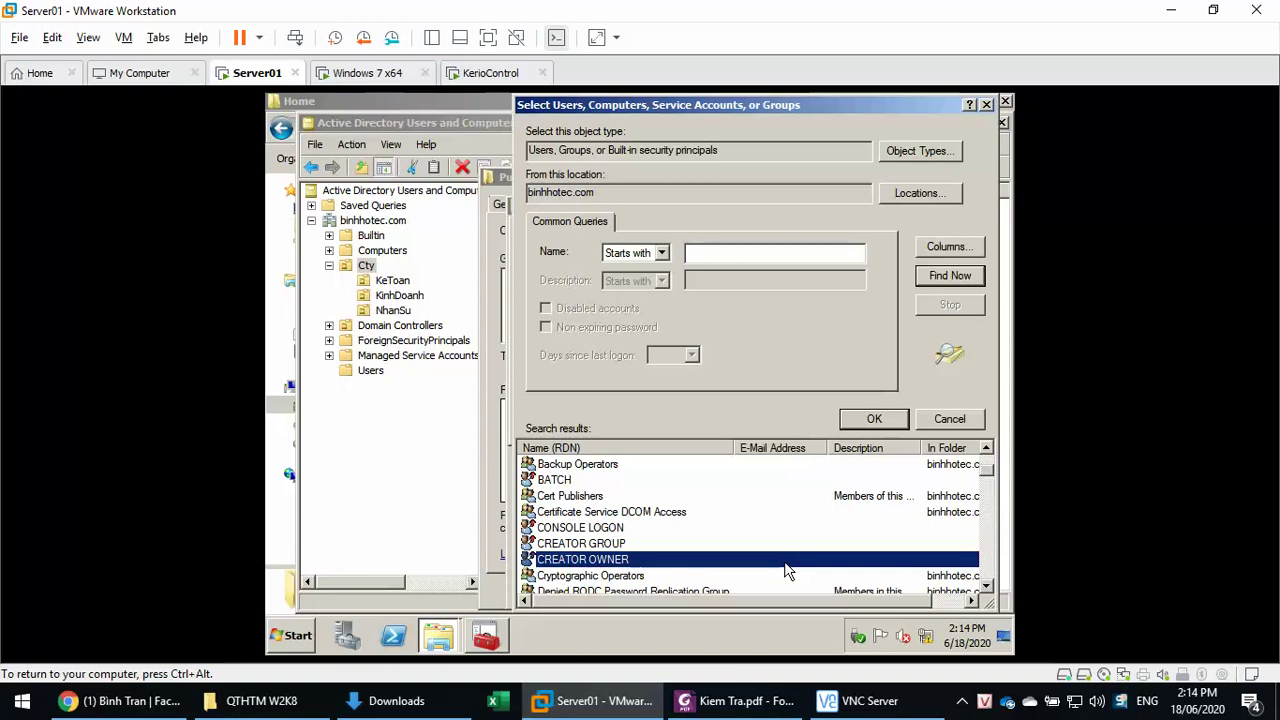
{"action": "left_click", "coordinate": [875, 425]}
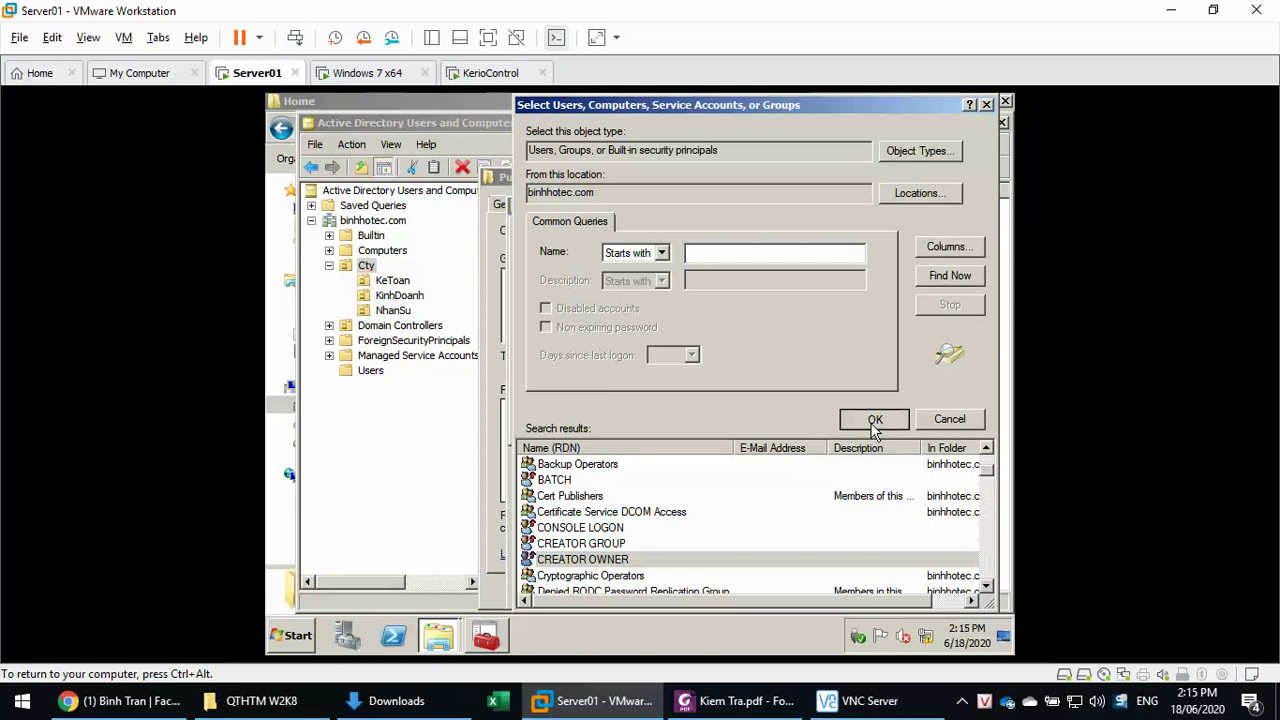
- Add CREATOR OWNER to Public's permissions with Full Control allowed and apply
{"action": "left_click", "coordinate": [799, 416]}
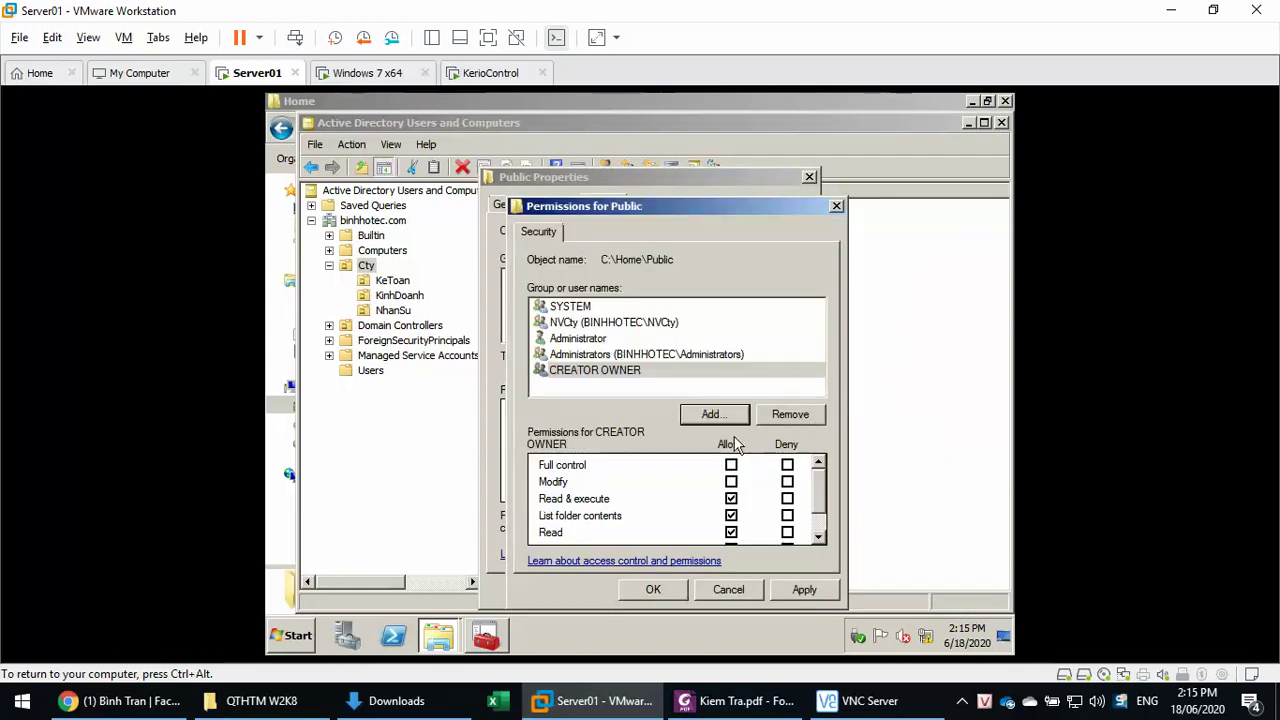
{"action": "left_click", "coordinate": [730, 465]}
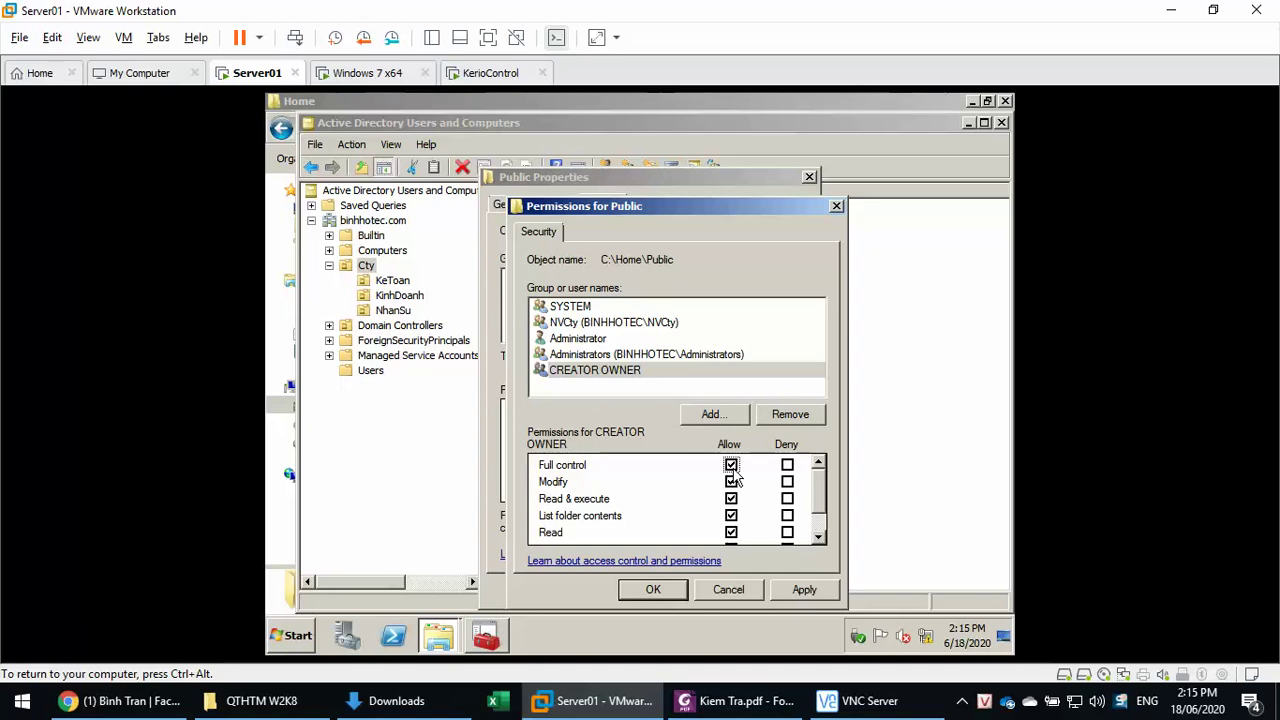
{"action": "left_click", "coordinate": [785, 592]}
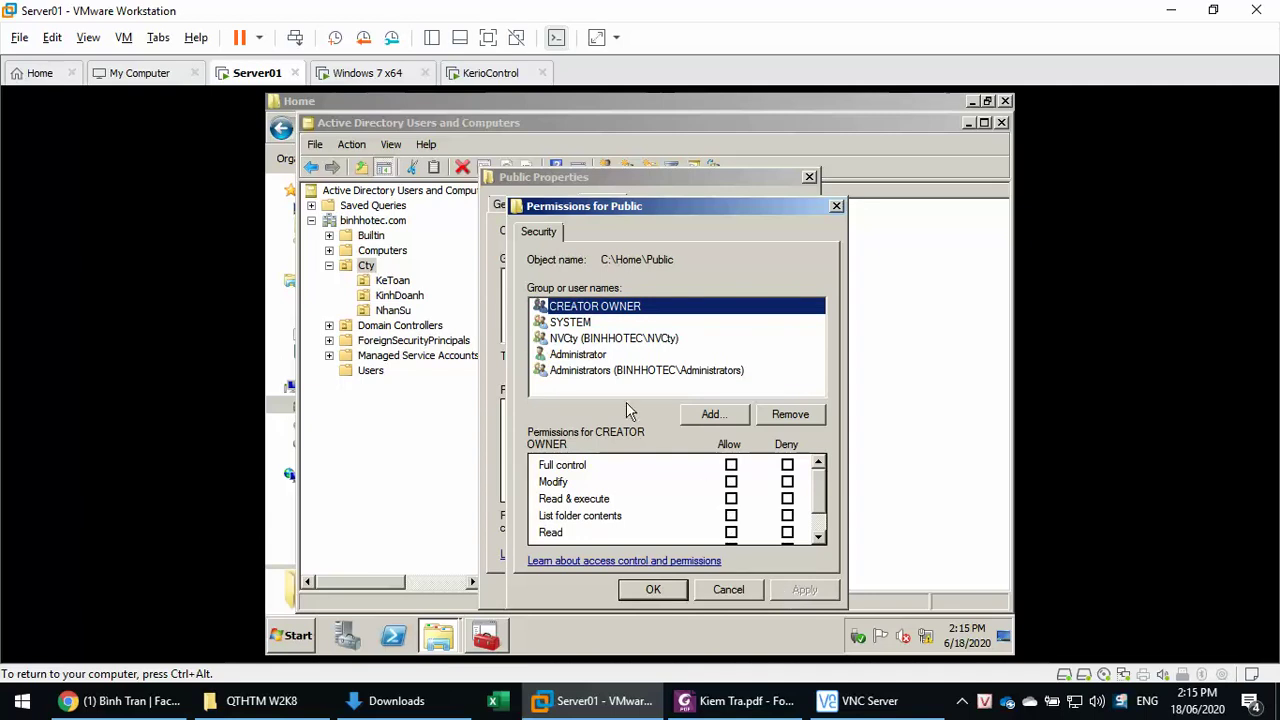
- Review NVCty, Administrators, Administrator and CREATOR OWNER permissions, then close both Public dialogs
{"action": "left_click", "coordinate": [577, 341]}
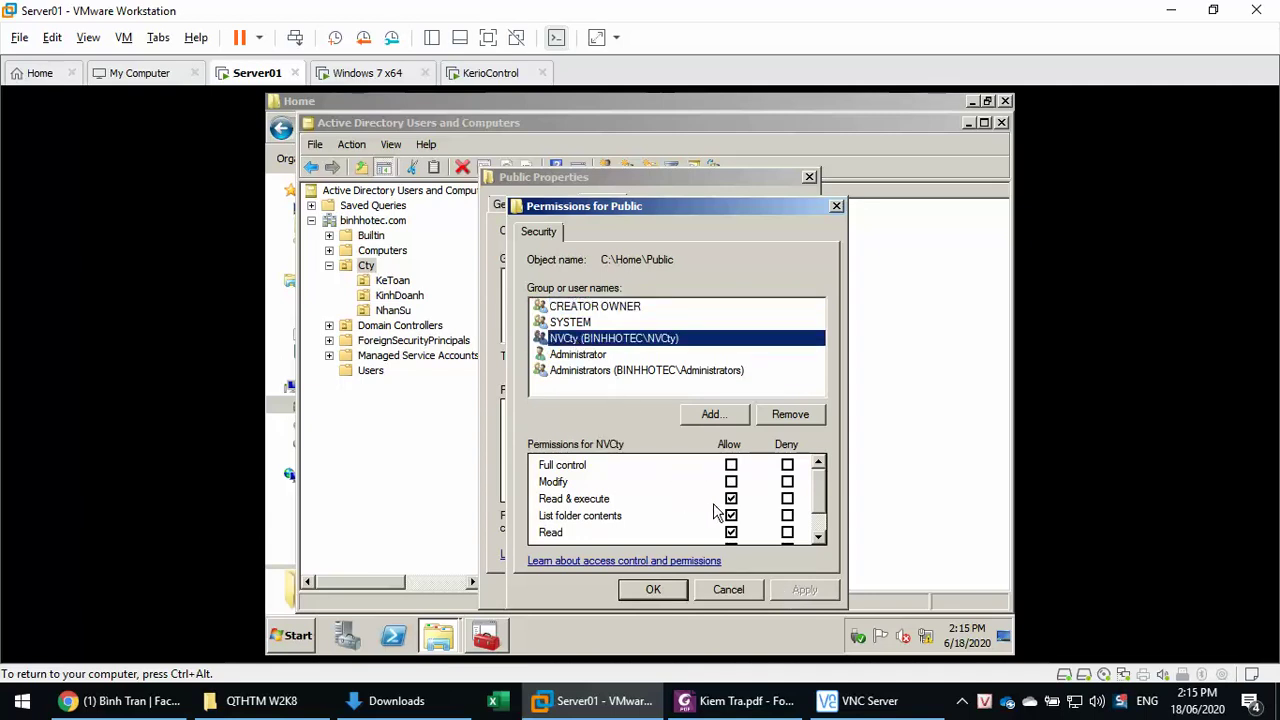
{"action": "left_click", "coordinate": [613, 372]}
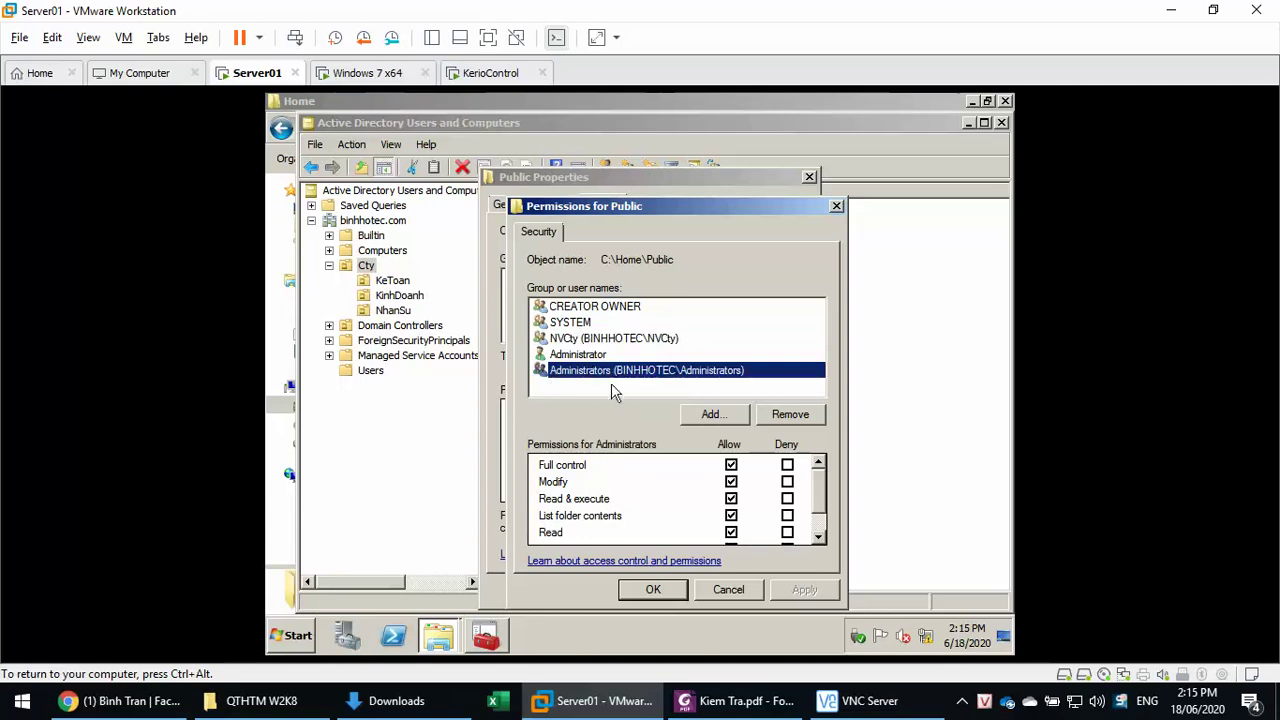
{"action": "left_click", "coordinate": [610, 356]}
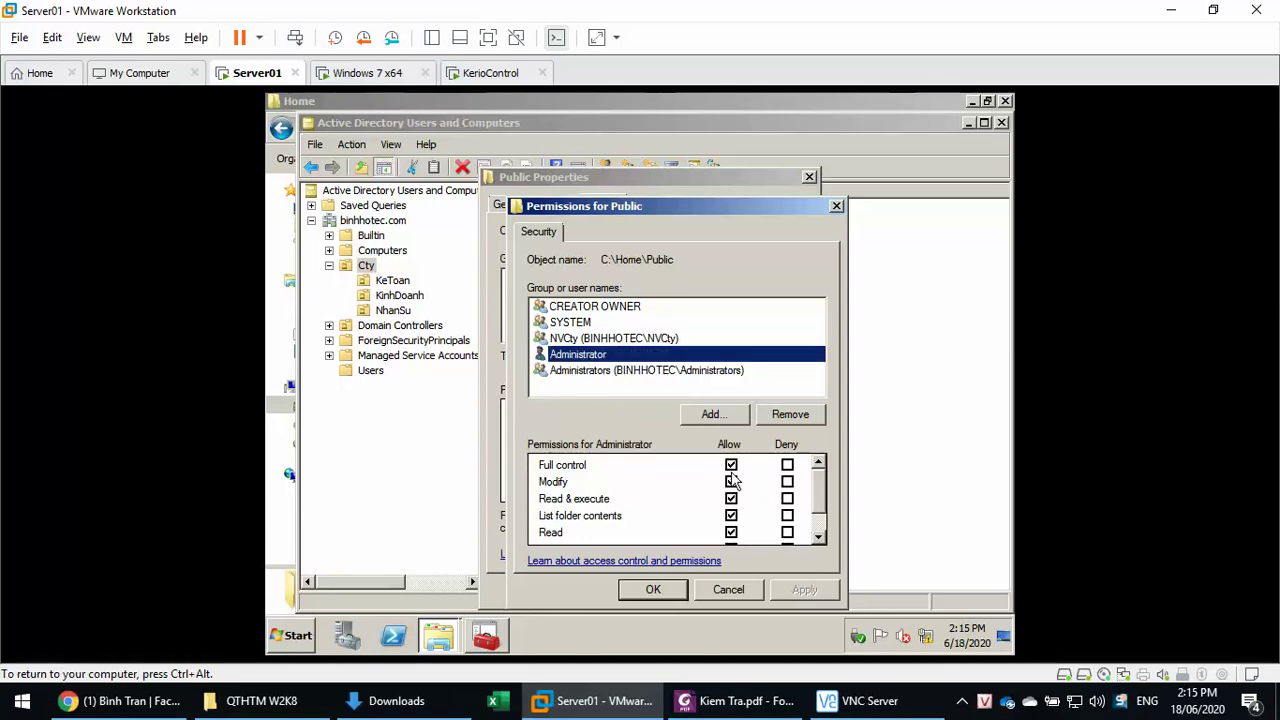
{"action": "left_click", "coordinate": [623, 309]}
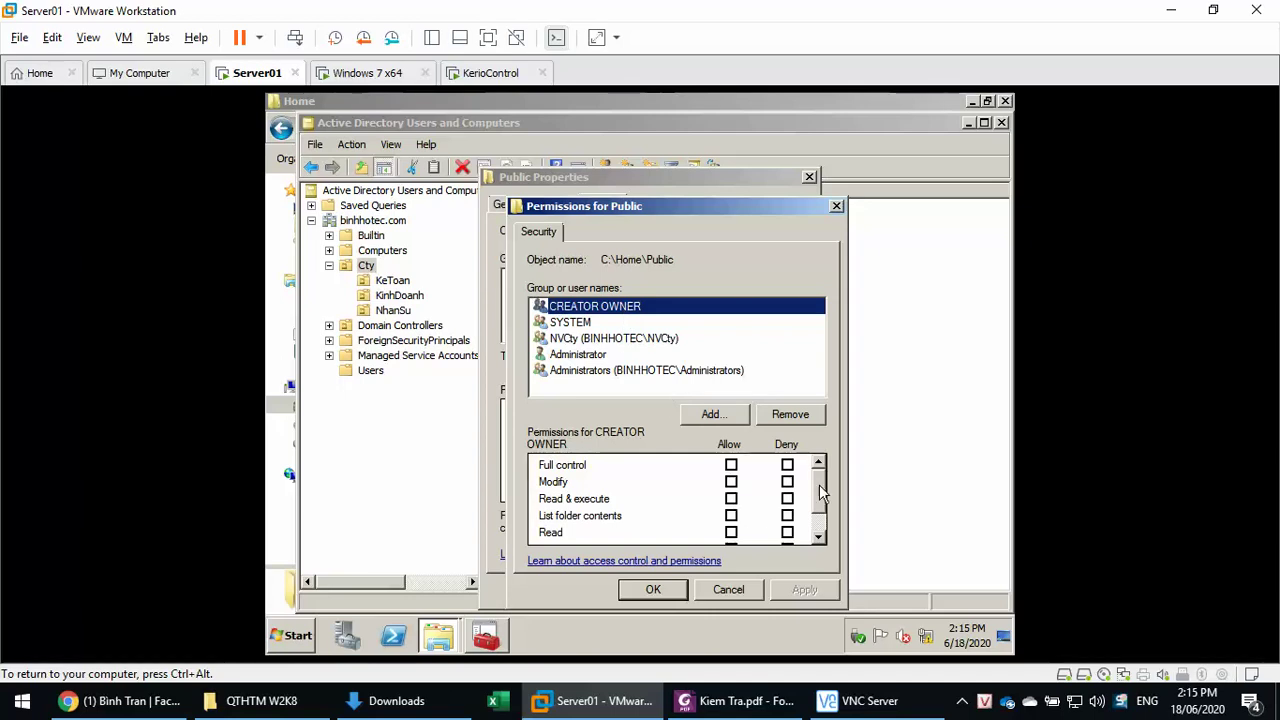
{"action": "scroll", "coordinate": [824, 494], "scroll_direction": "down", "scroll_amount": 1}
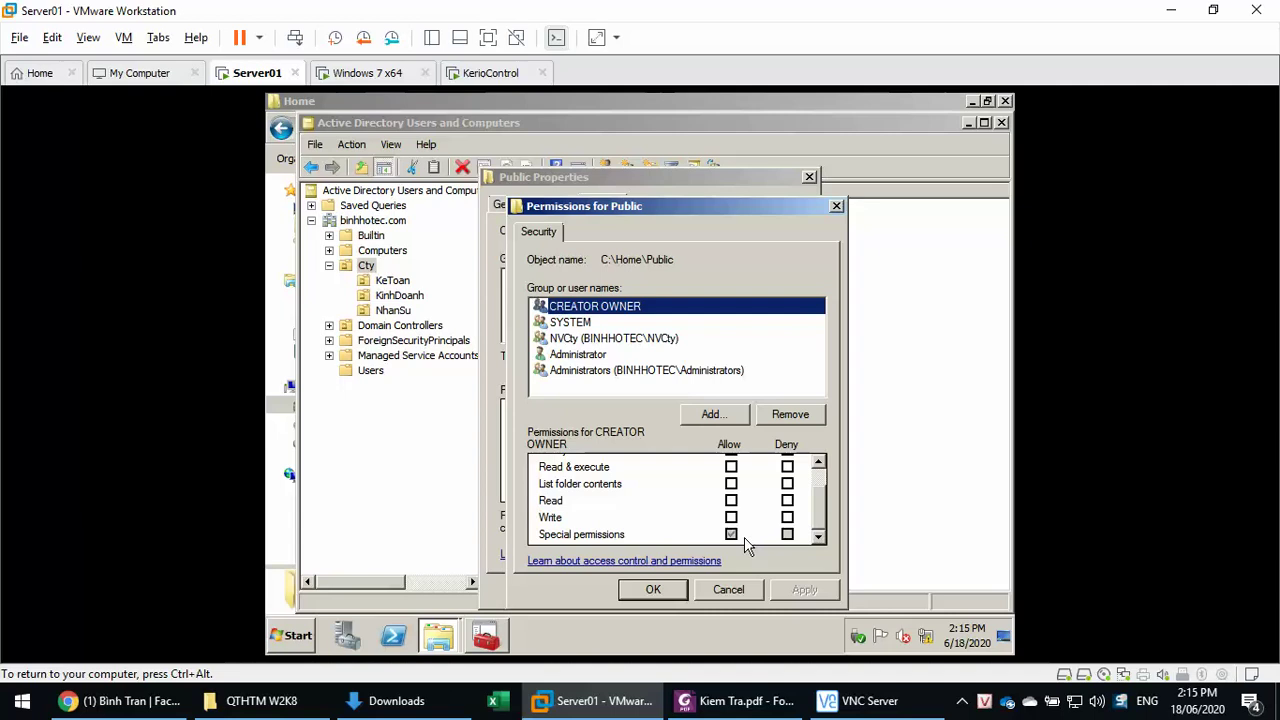
{"action": "left_click", "coordinate": [658, 588]}
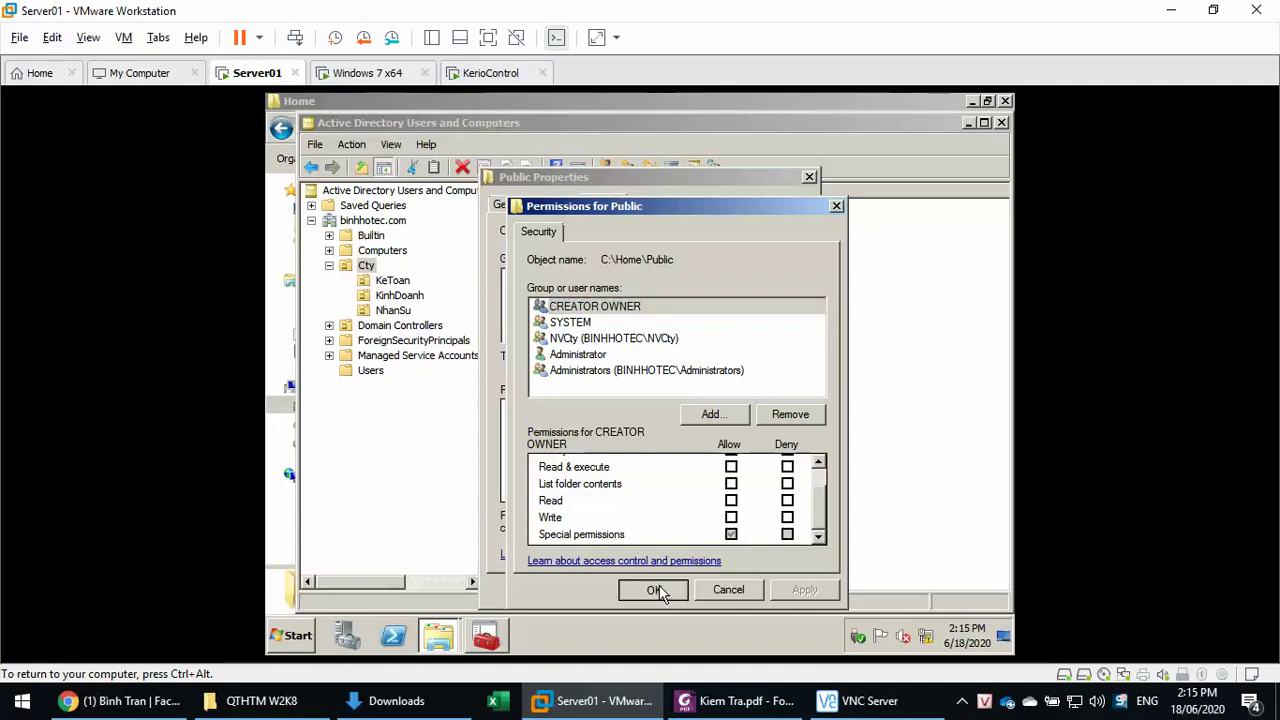
{"action": "left_click", "coordinate": [652, 590]}
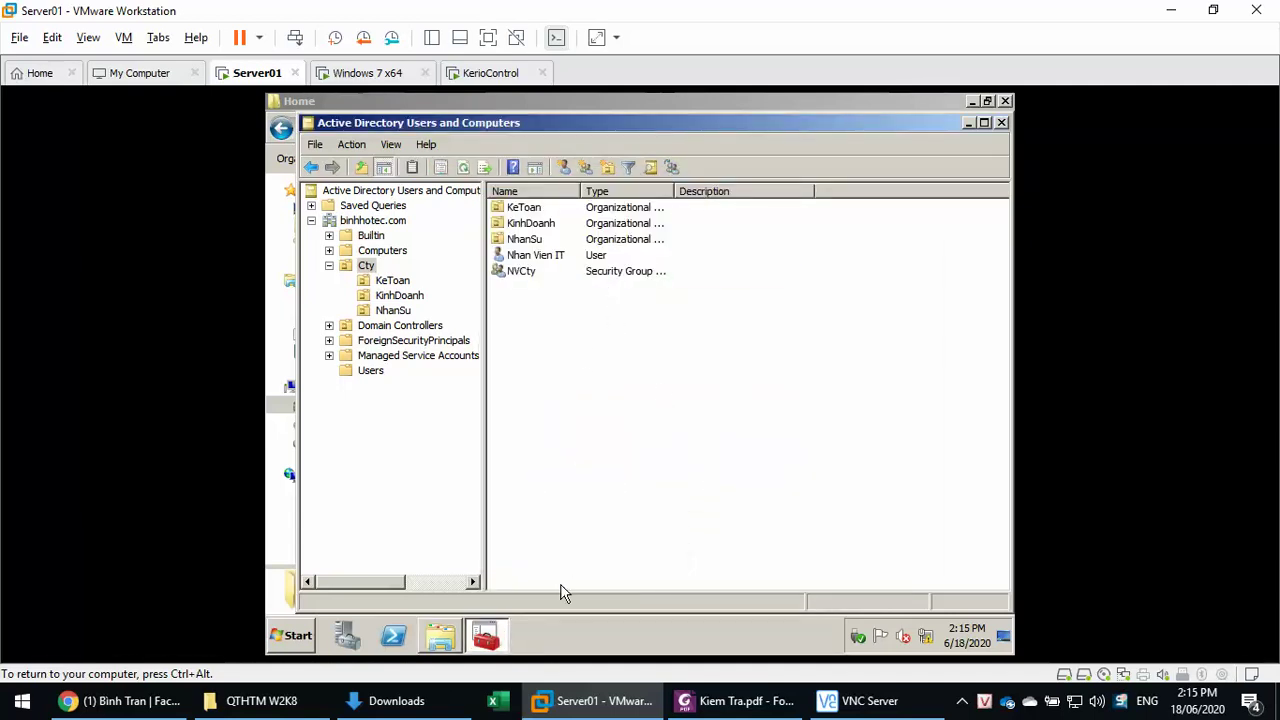
{"action": "left_click", "coordinate": [446, 641]}
- Open Public's Security properties and review SYSTEM, NVCty and Administrator permissions
{"action": "right_click", "coordinate": [469, 272]}
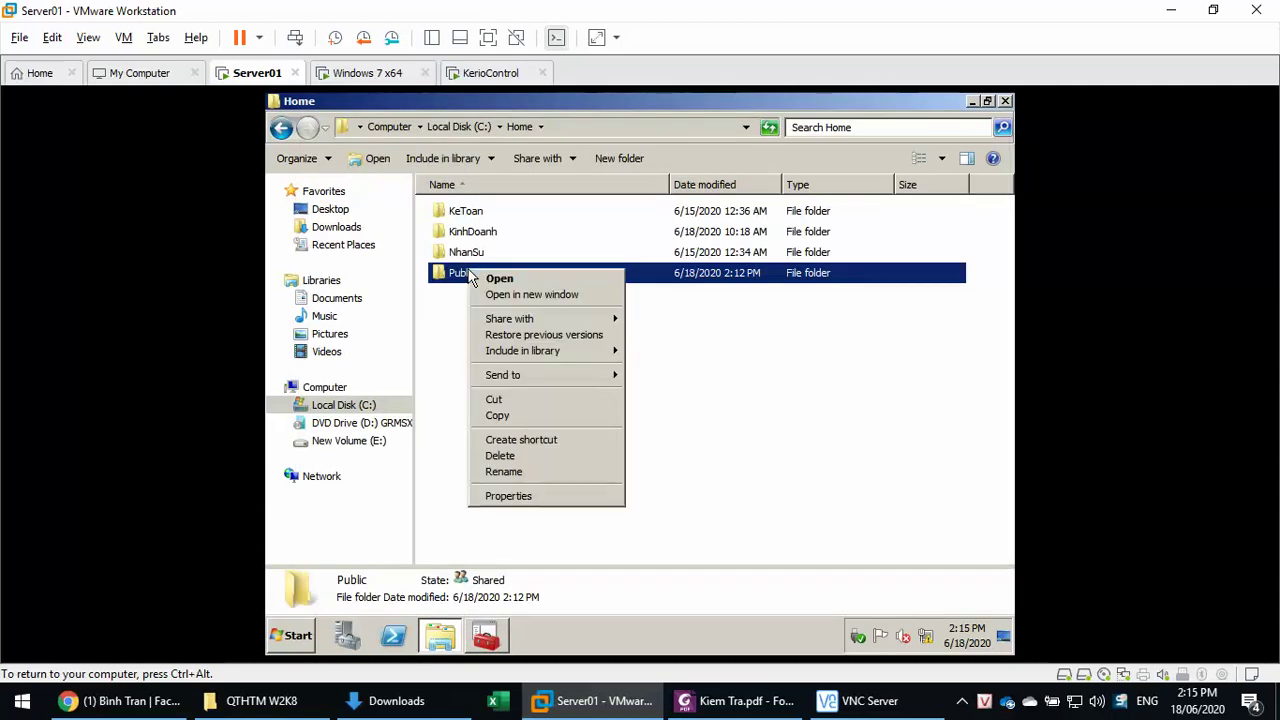
{"action": "left_click", "coordinate": [520, 496]}
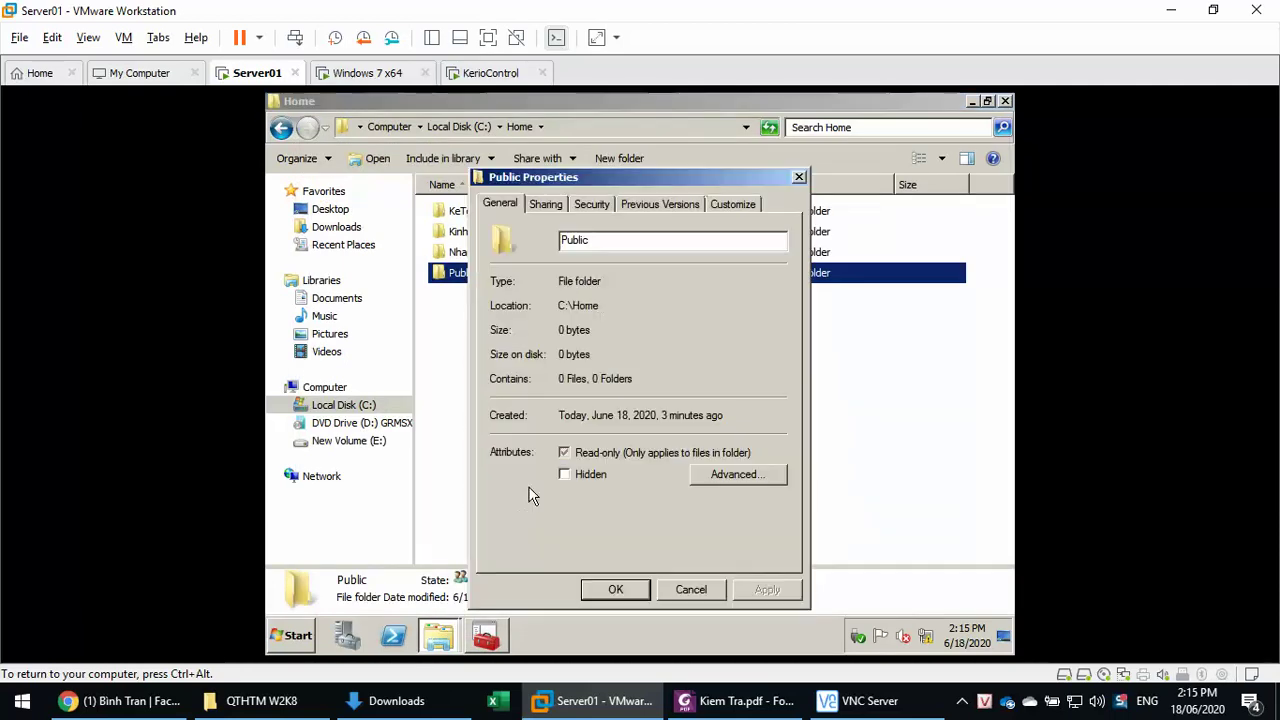
{"action": "left_click", "coordinate": [594, 203]}
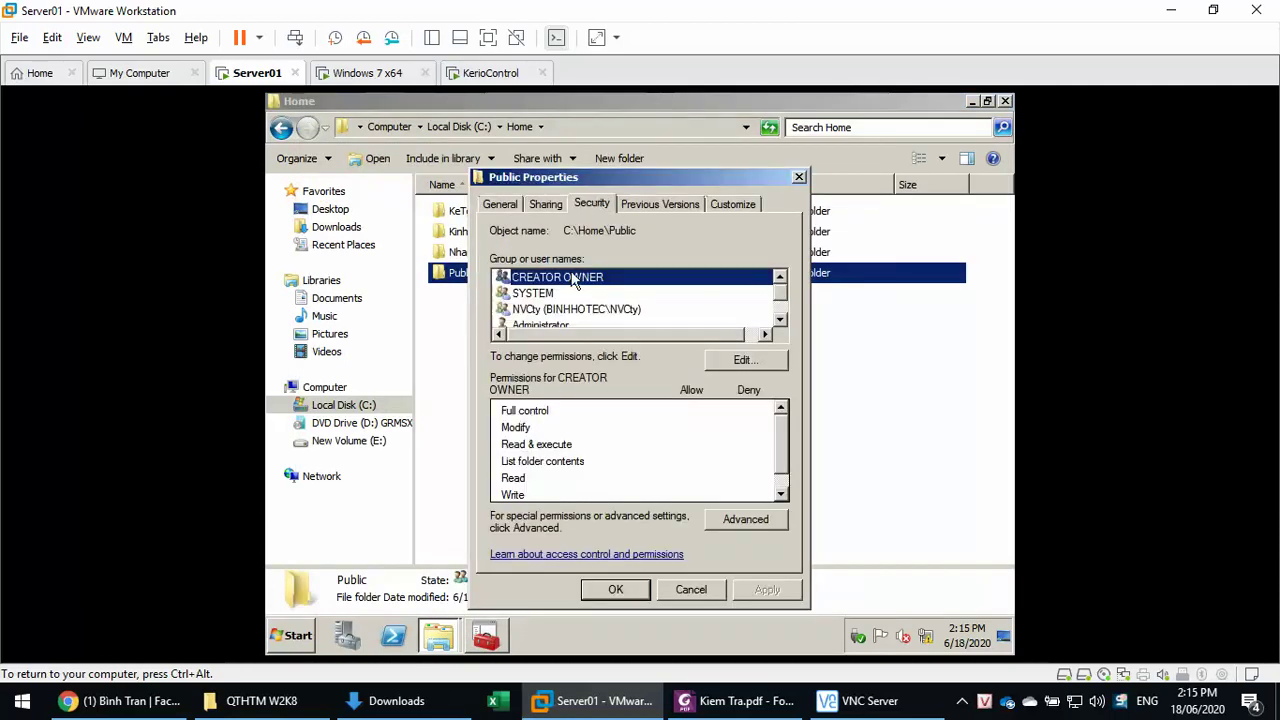
{"action": "left_click", "coordinate": [551, 295]}
{"action": "left_click", "coordinate": [549, 311]}
{"action": "left_click", "coordinate": [547, 325]}
{"action": "scroll", "coordinate": [562, 315], "scroll_direction": "up", "scroll_amount": 1}
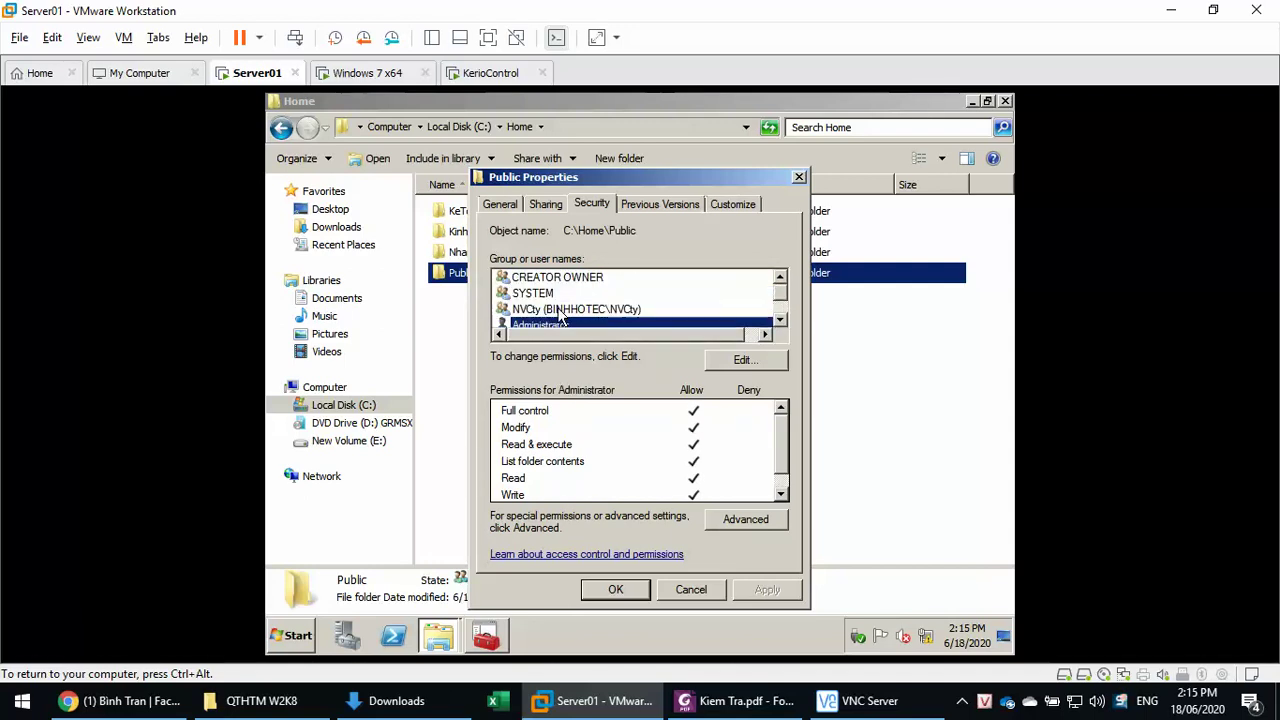
- In Advanced Security, enter Change Permissions and inspect the NVCty entry without changes
{"action": "left_click", "coordinate": [750, 527]}
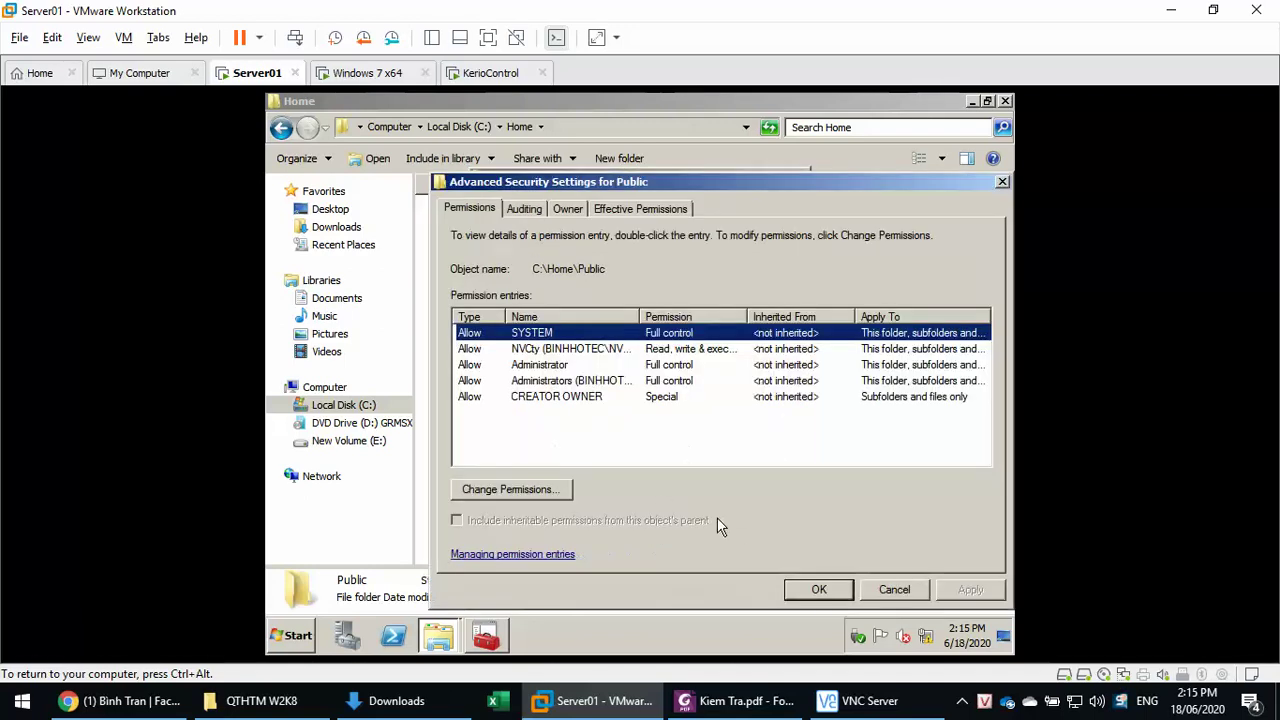
{"action": "left_click", "coordinate": [530, 495]}
{"action": "left_click", "coordinate": [510, 490]}
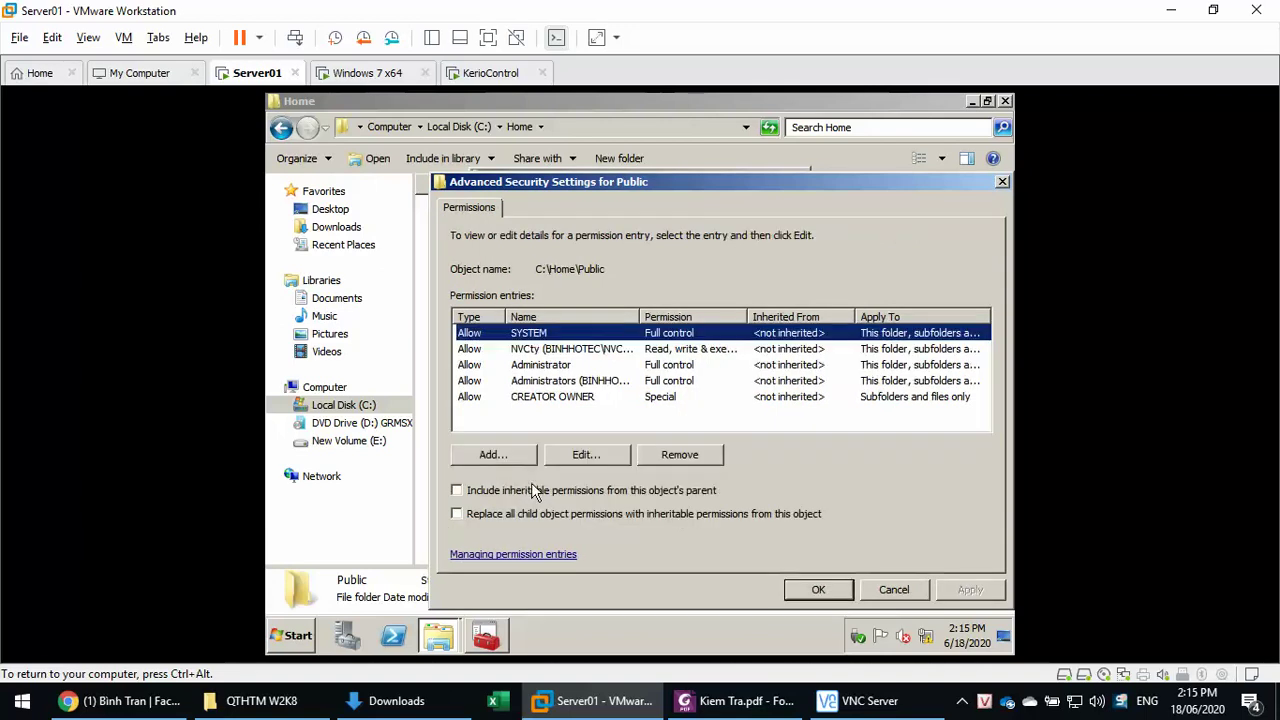
{"action": "left_click", "coordinate": [536, 350]}
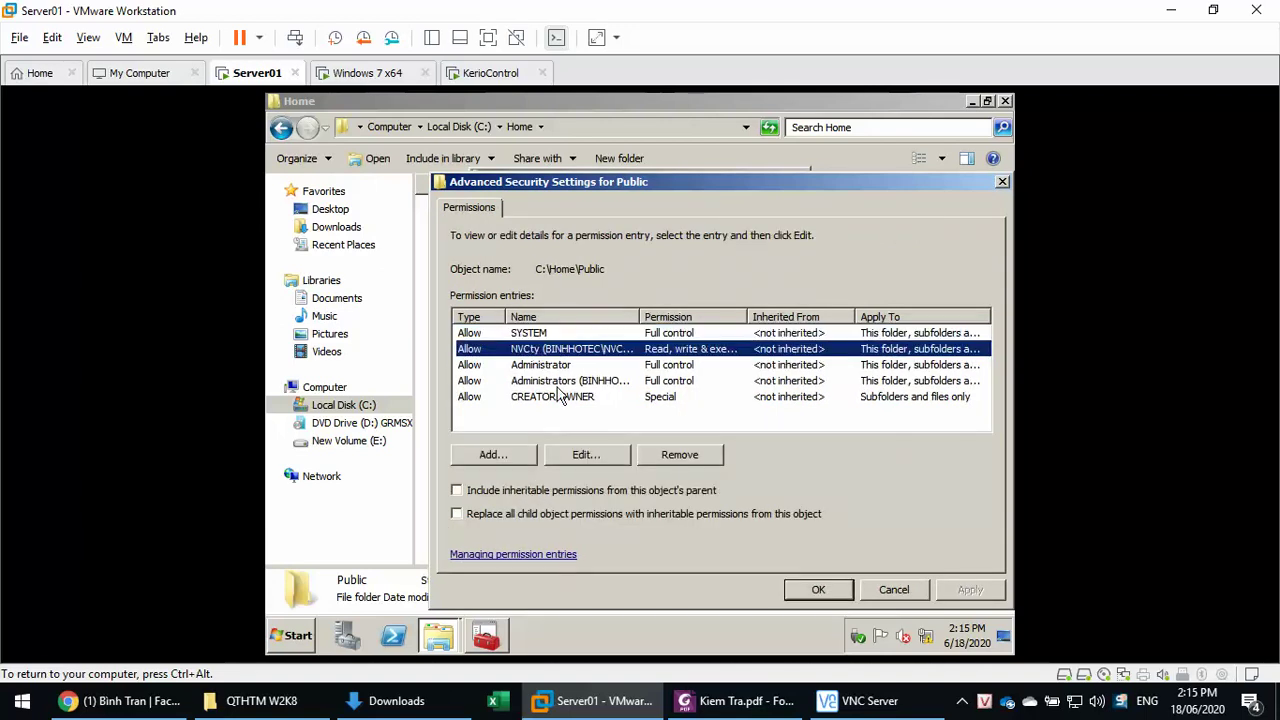
{"action": "left_click", "coordinate": [583, 455]}
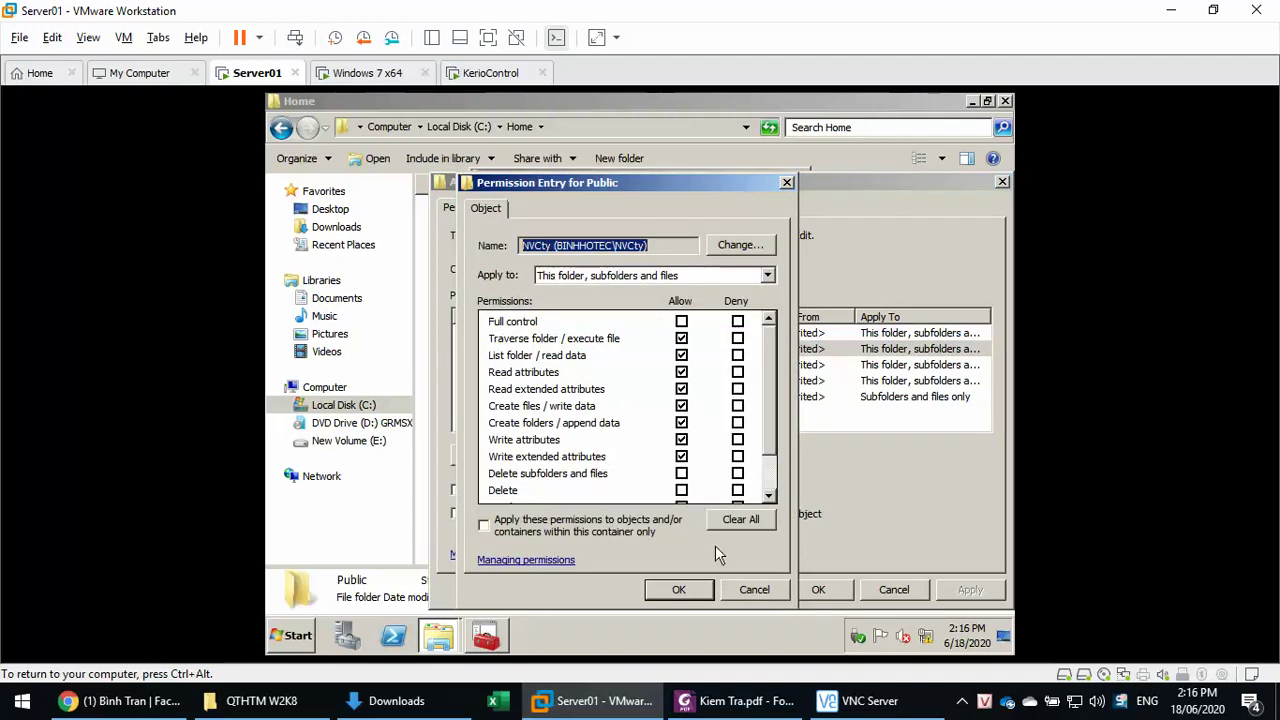
{"action": "left_click", "coordinate": [753, 589]}
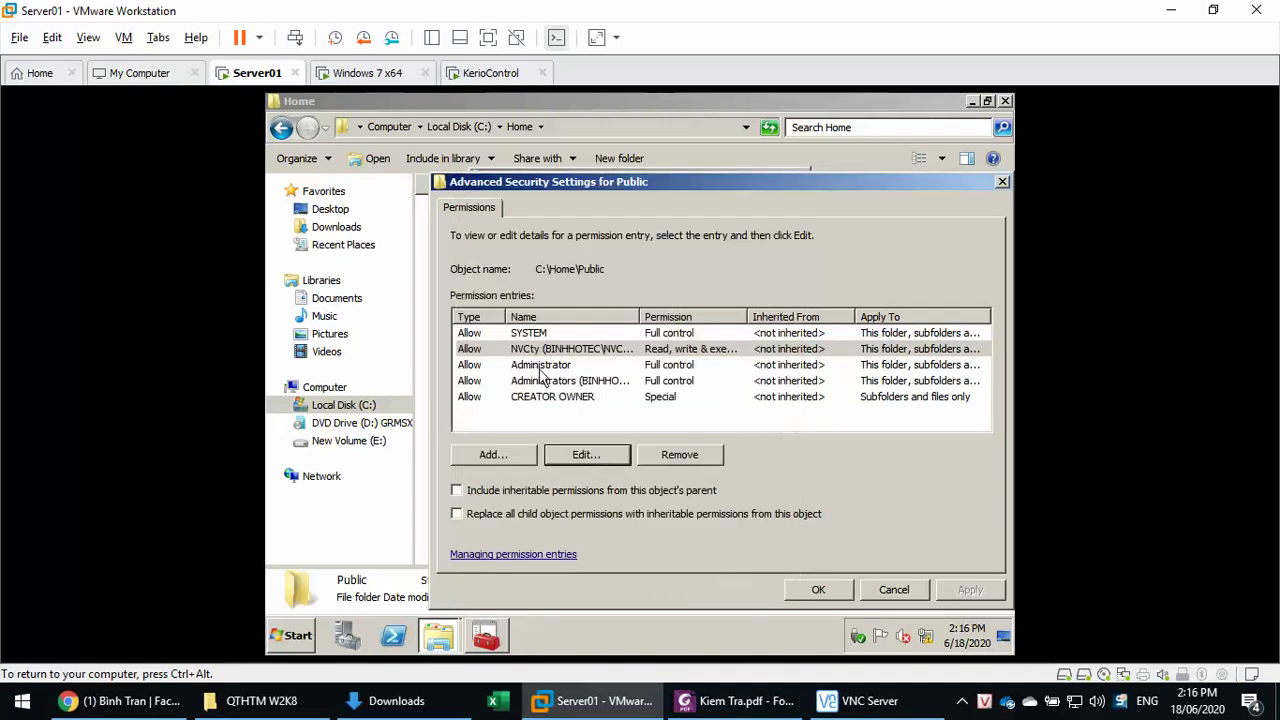
- Inspect the CREATOR OWNER entry, then cancel out of every Public security dialog
{"action": "left_click", "coordinate": [532, 397]}
{"action": "left_click", "coordinate": [598, 458]}
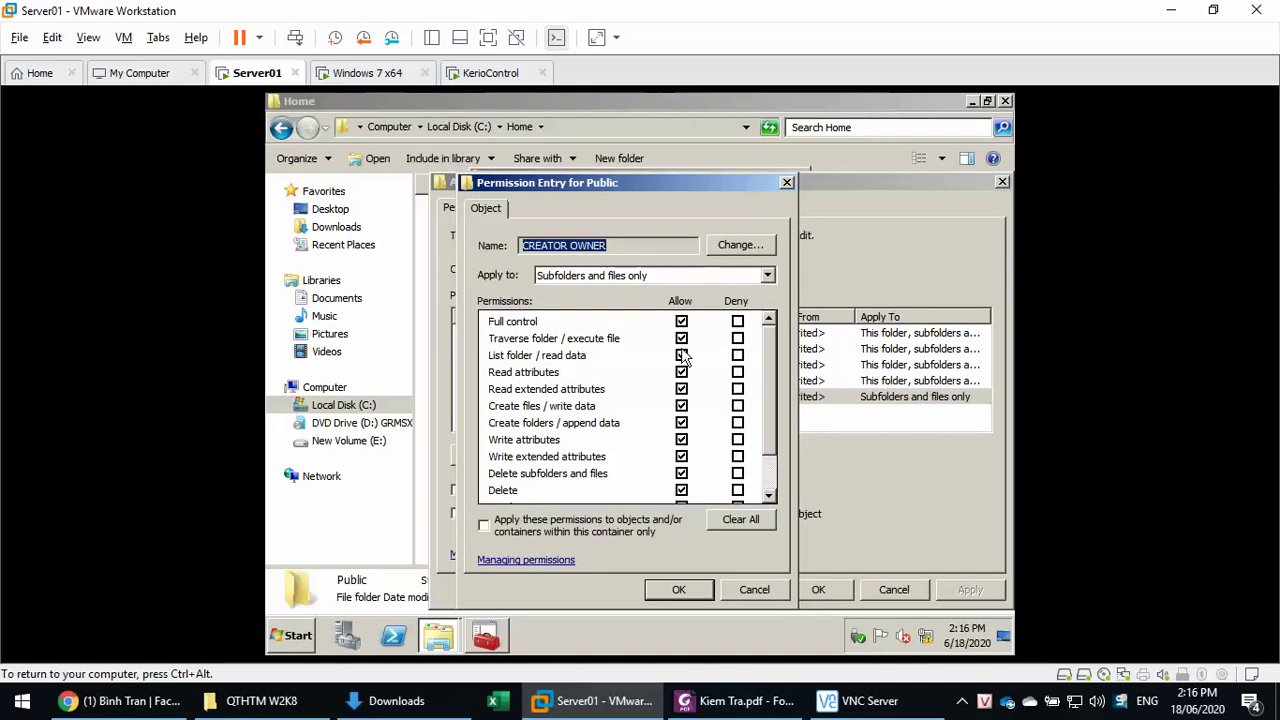
{"action": "left_click", "coordinate": [745, 595]}
{"action": "left_click", "coordinate": [888, 591]}
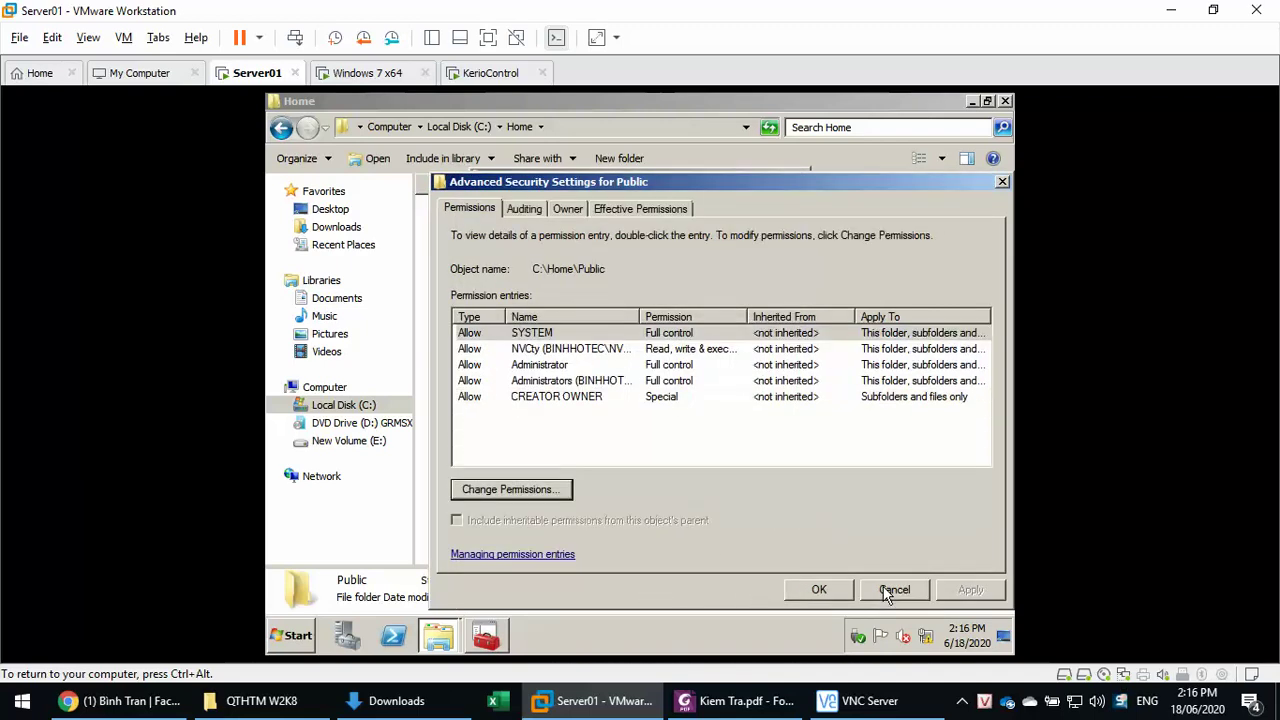
{"action": "left_click", "coordinate": [895, 591]}
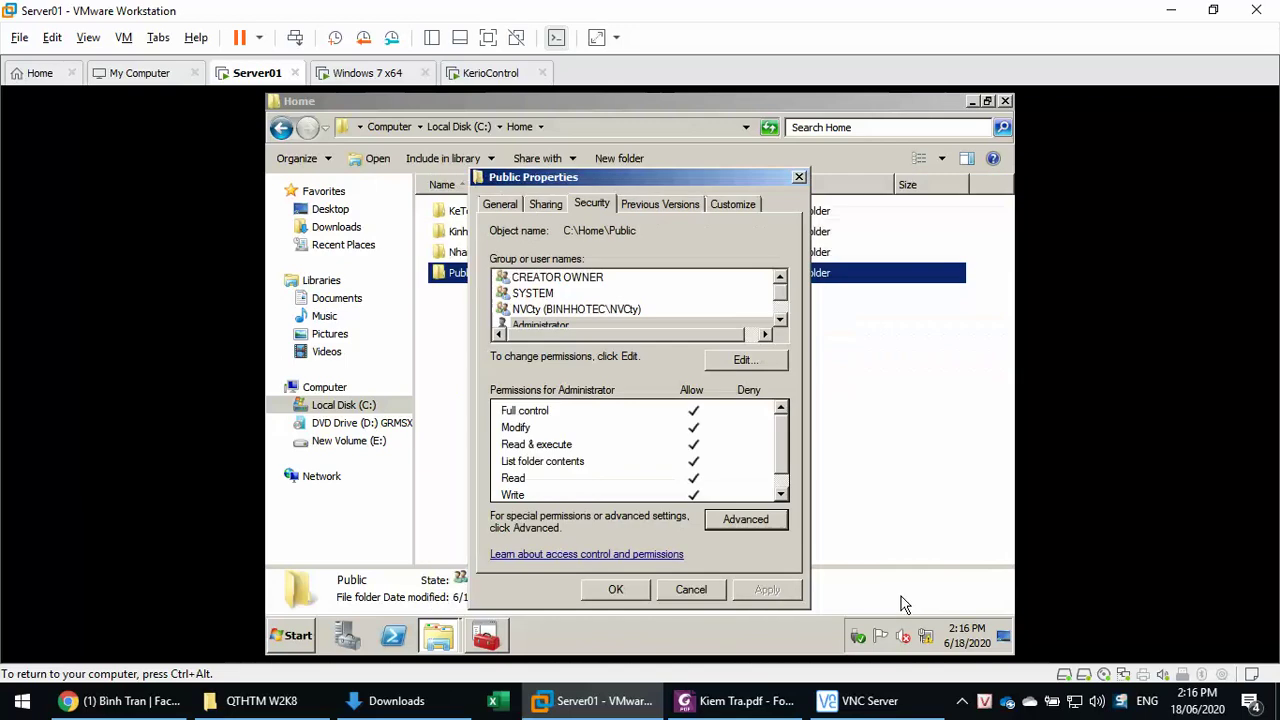
{"action": "left_click", "coordinate": [692, 590]}
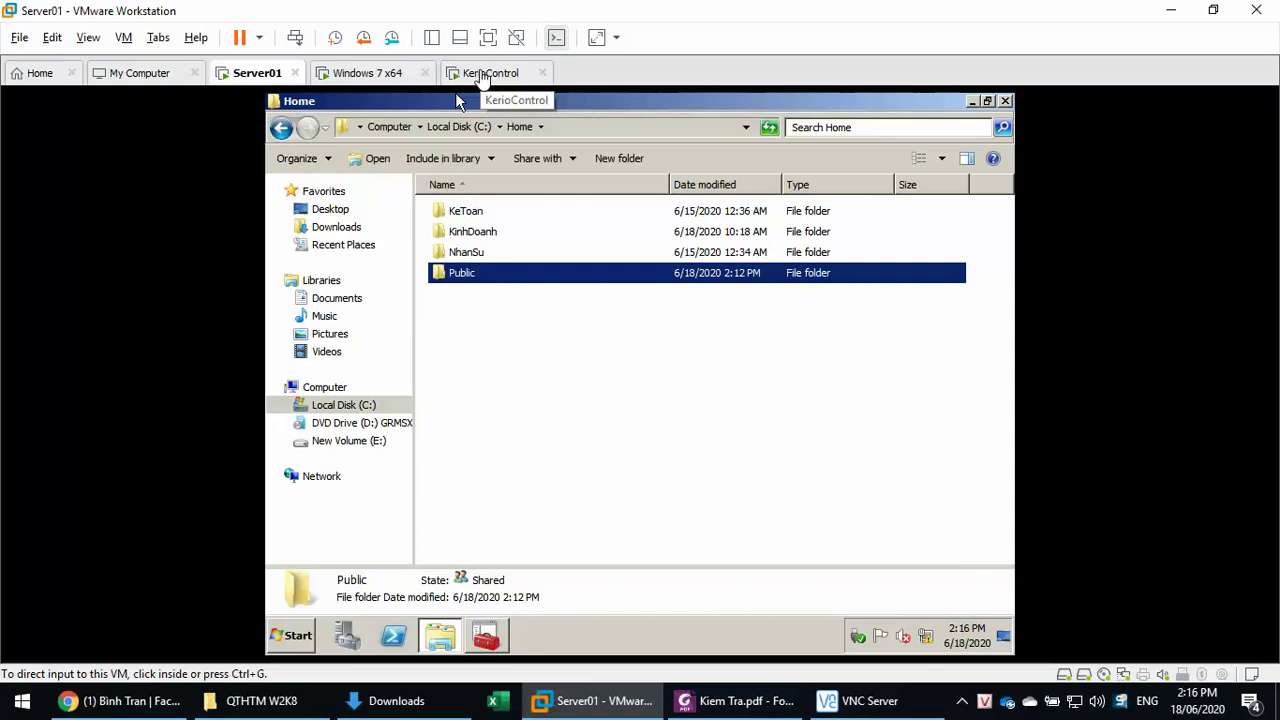
- On the Windows 7 VM, replace the Explorer location with \\srv1 to browse the server's shares
{"action": "left_click", "coordinate": [390, 75]}
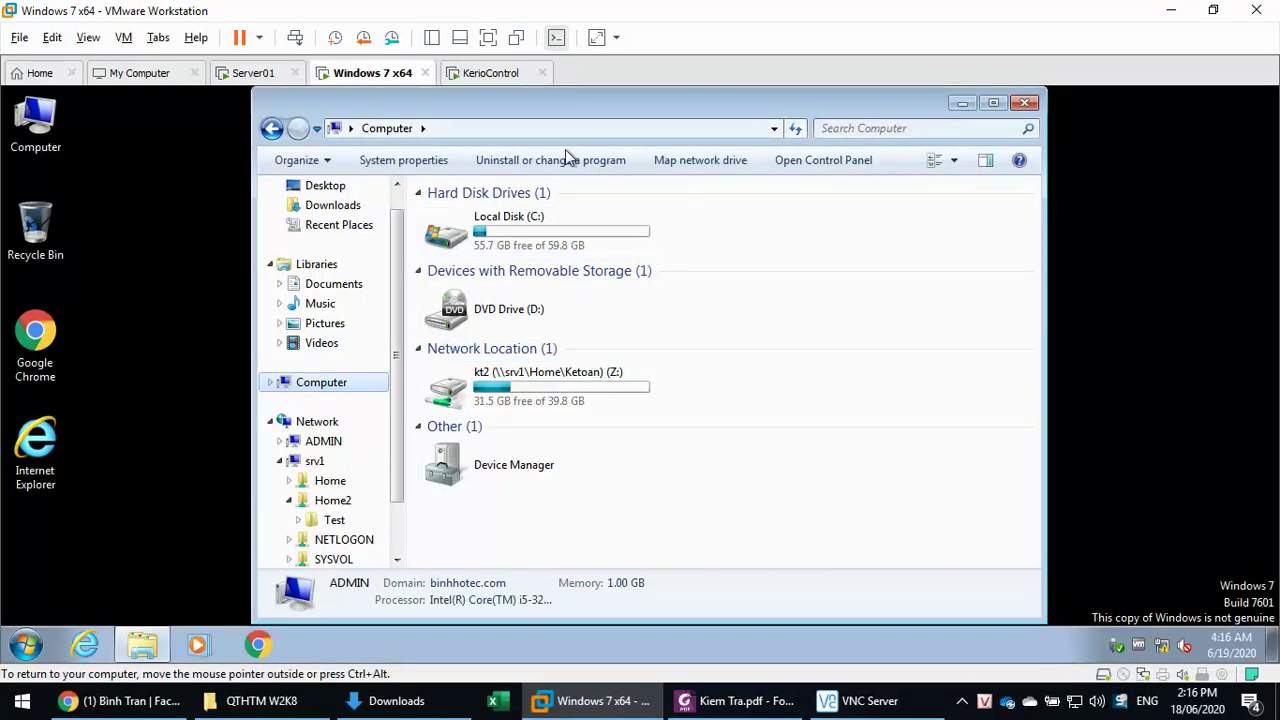
{"action": "left_click", "coordinate": [43, 648]}
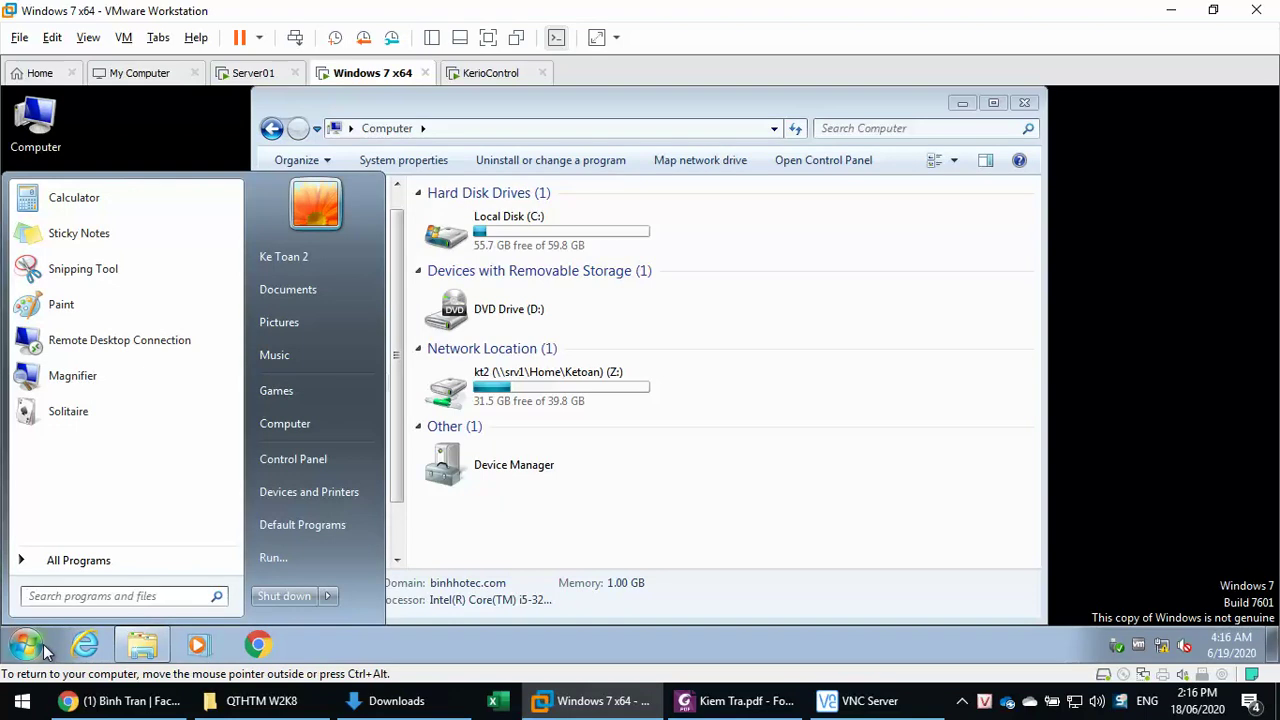
{"action": "left_click", "coordinate": [490, 139]}
{"action": "left_click", "coordinate": [510, 129]}
{"action": "left_click", "coordinate": [510, 130]}
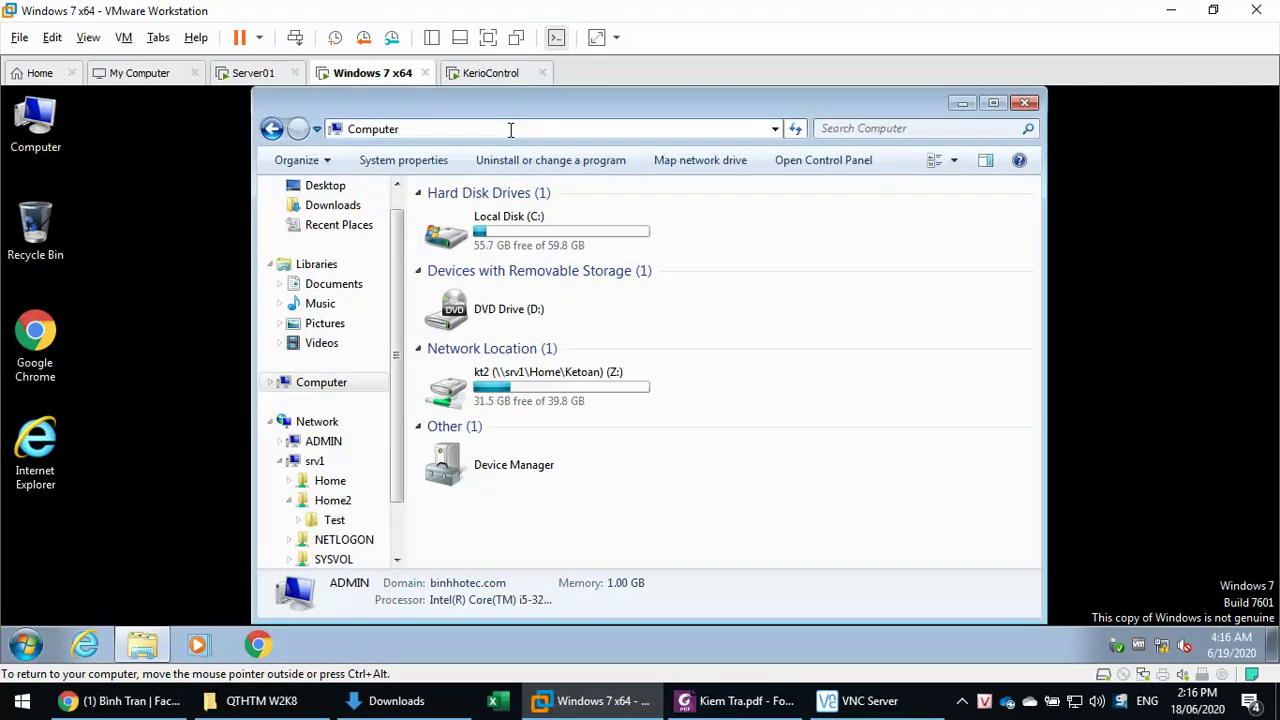
{"action": "key", "text": "BackSpace"}
{"action": "key", "text": "BackSpace"}
{"action": "key", "text": "BackSpace"}
{"action": "key", "text": "BackSpace"}
{"action": "key", "text": "BackSpace"}
{"action": "key", "text": "BackSpace"}
{"action": "key", "text": "BackSpace"}
{"action": "key", "text": "BackSpace"}
{"action": "type", "text": "\\\\"}
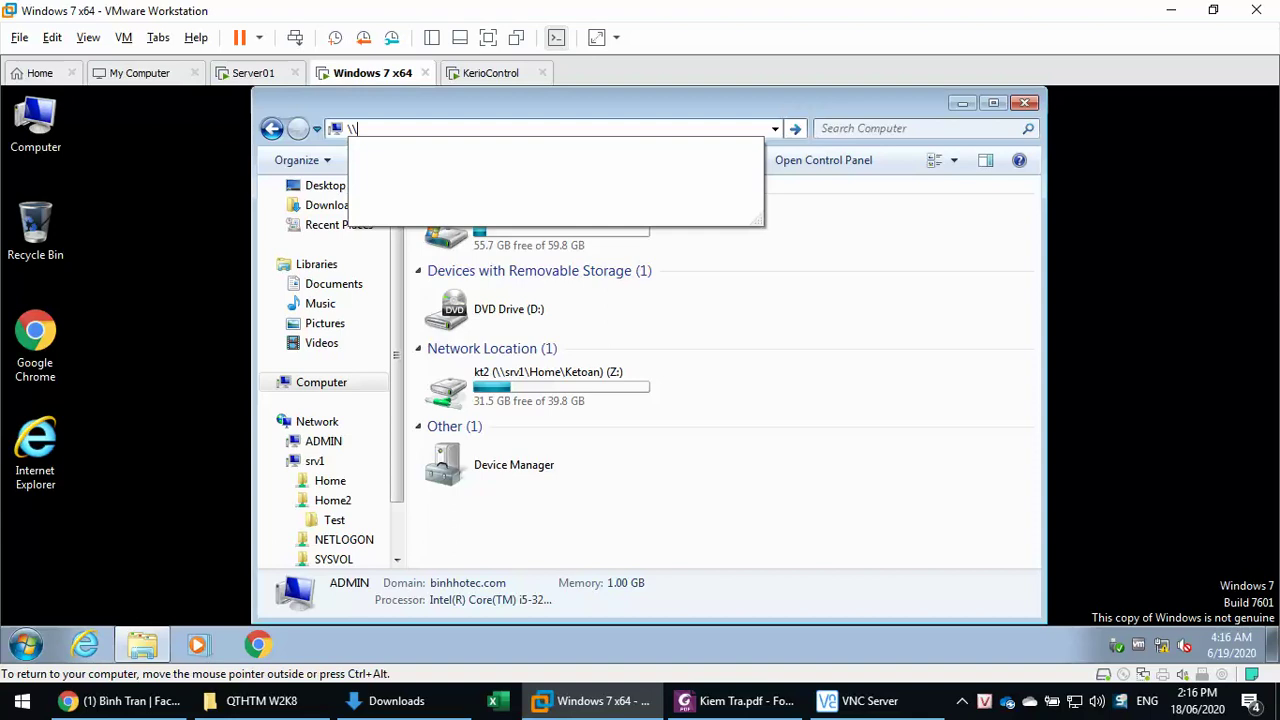
{"action": "type", "text": "s"}
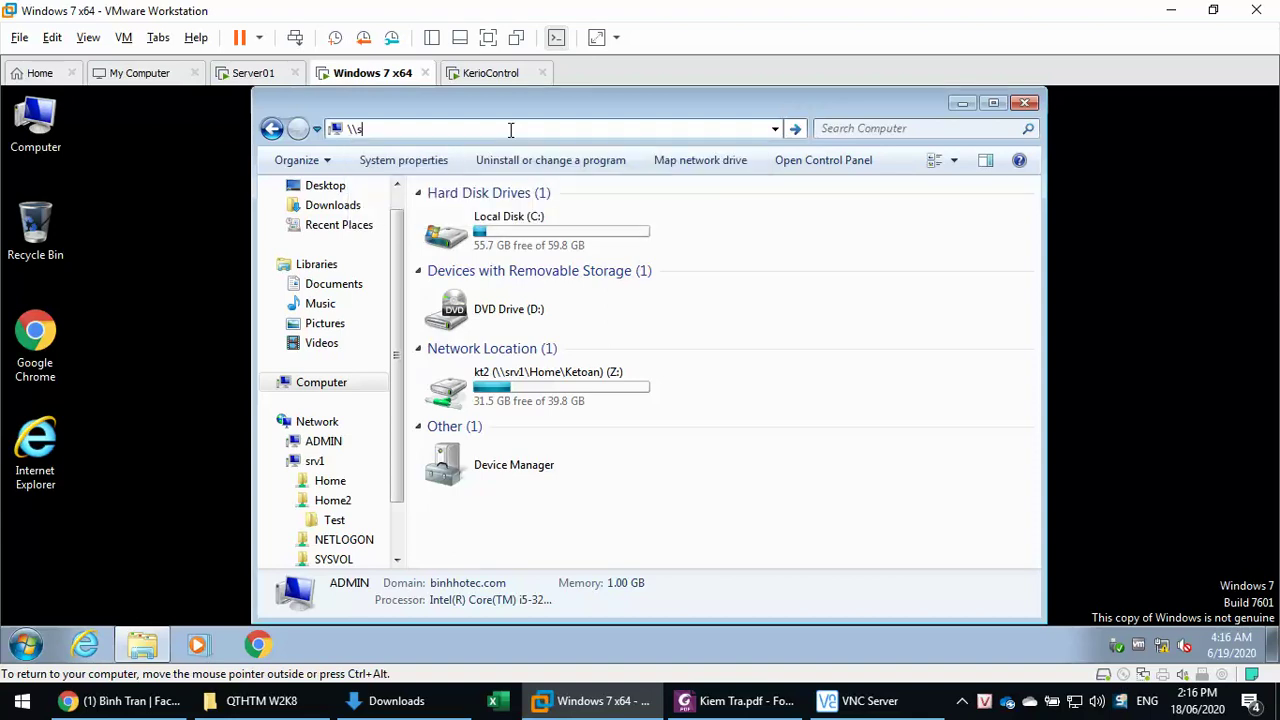
{"action": "type", "text": "rv1"}
{"action": "key", "text": "Return"}
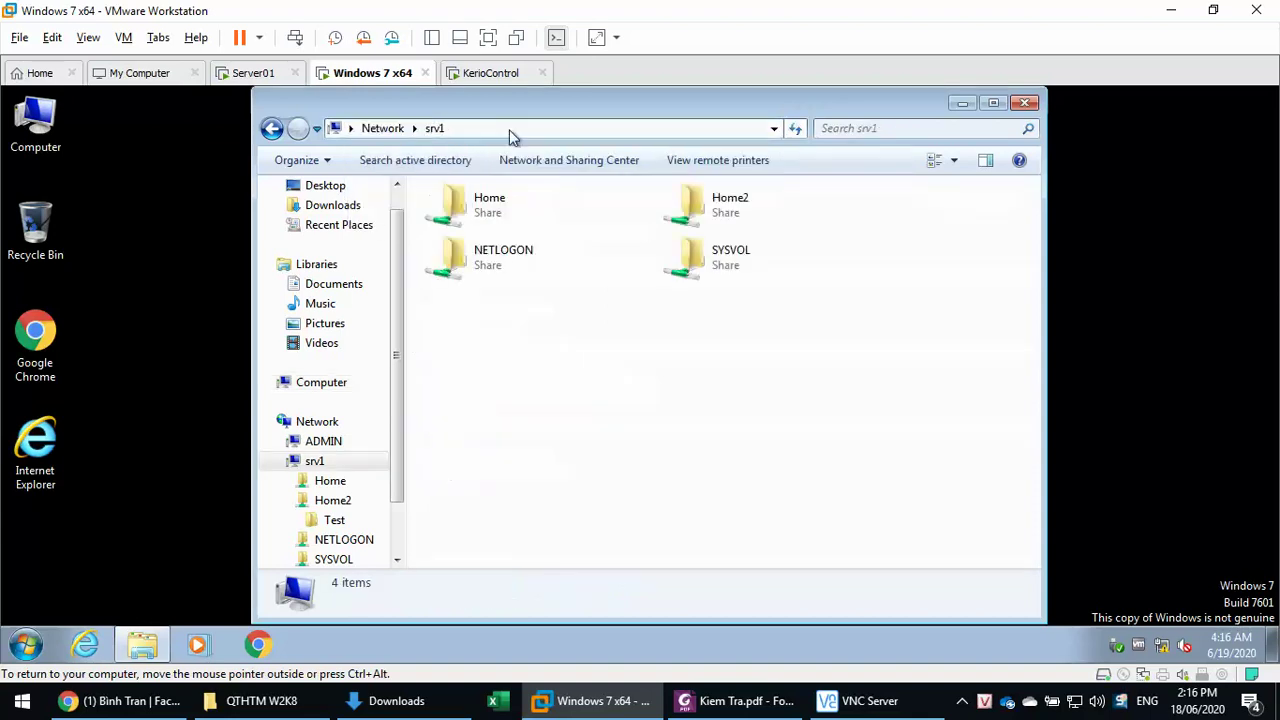
- Create a folder named kt2 inside \\srv1\Home\Public
{"action": "double_click", "coordinate": [506, 204]}
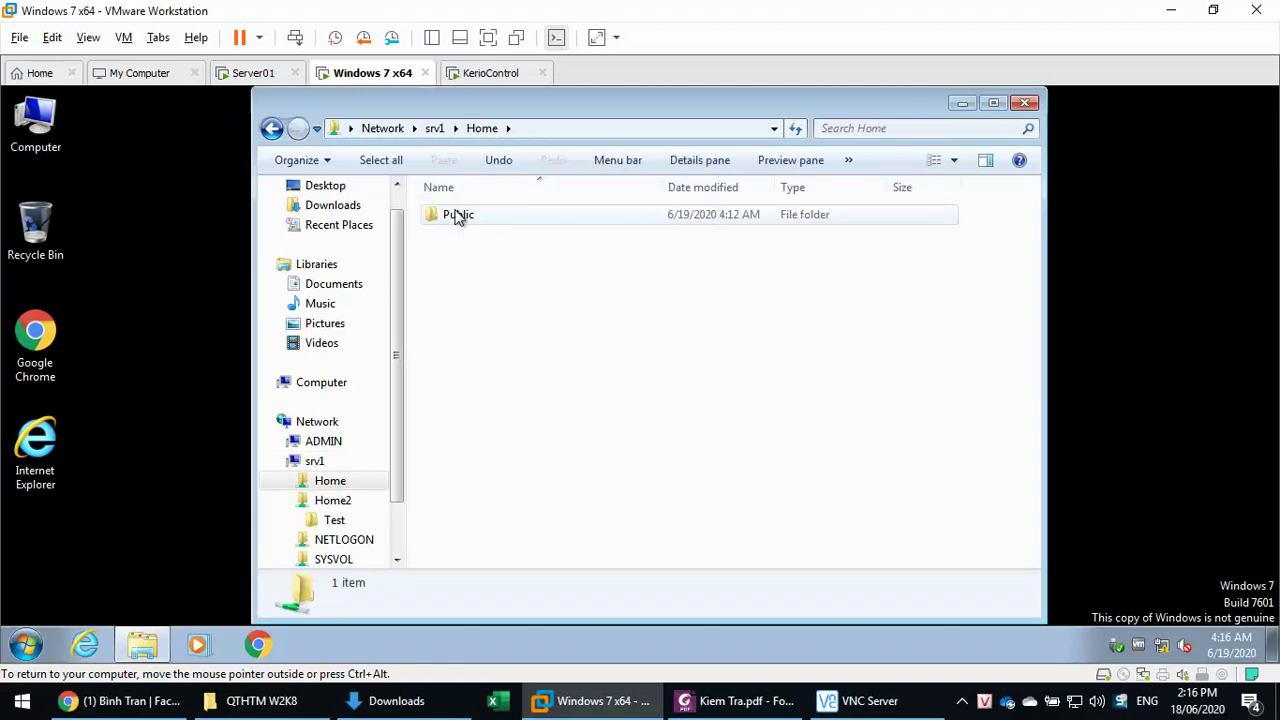
{"action": "double_click", "coordinate": [458, 214]}
{"action": "right_click", "coordinate": [626, 325]}
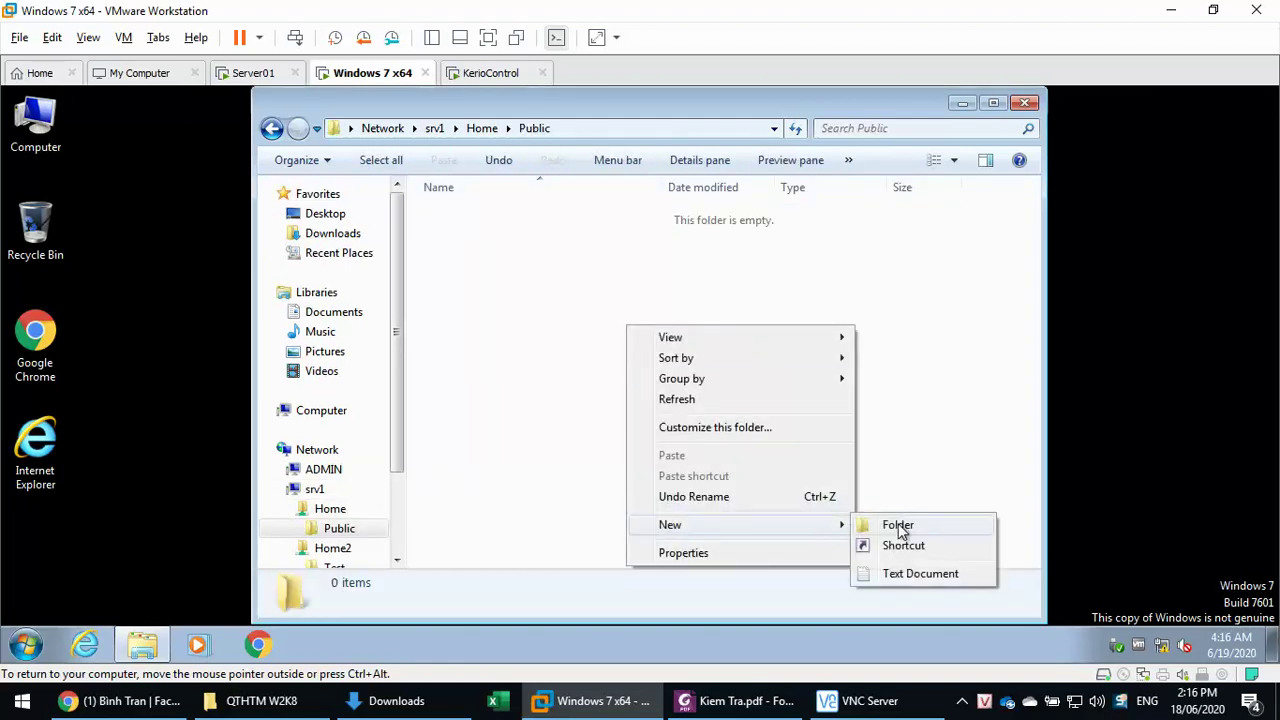
{"action": "left_click", "coordinate": [866, 522]}
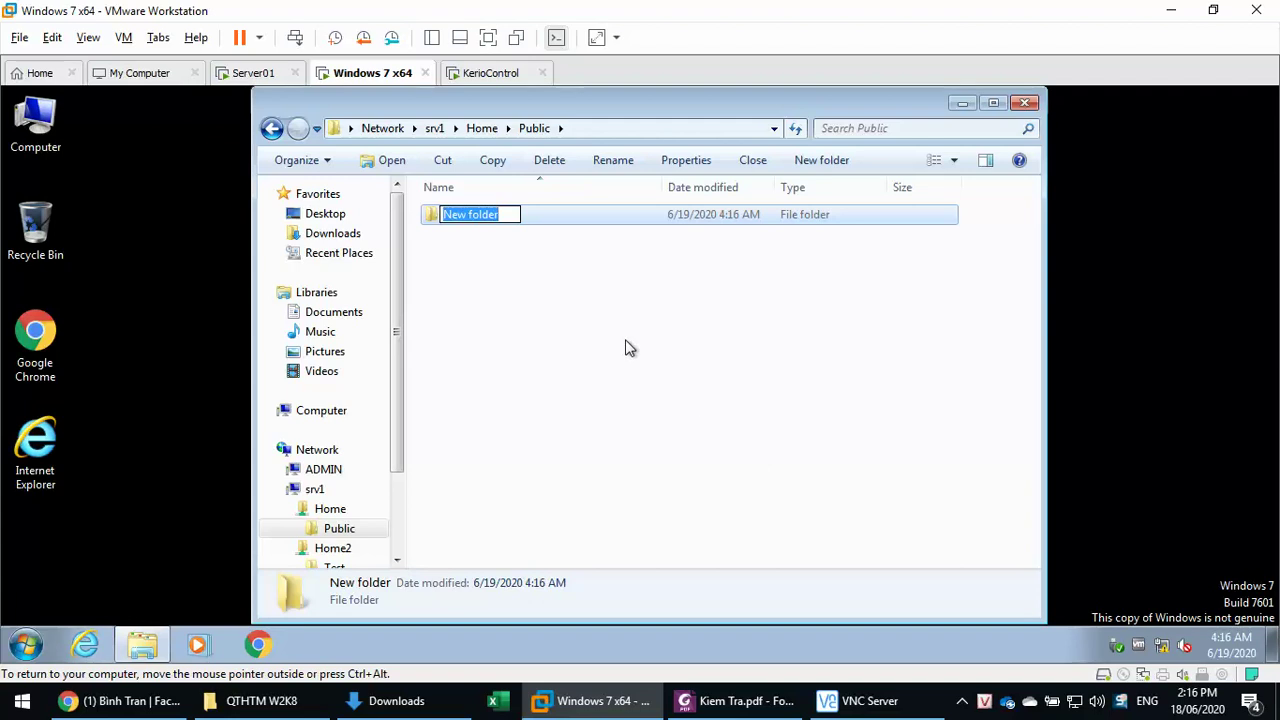
{"action": "type", "text": "kt2"}
{"action": "key", "text": "Return"}
- Create a second 'New folder' in Public, then delete it
{"action": "left_click", "coordinate": [30, 645]}
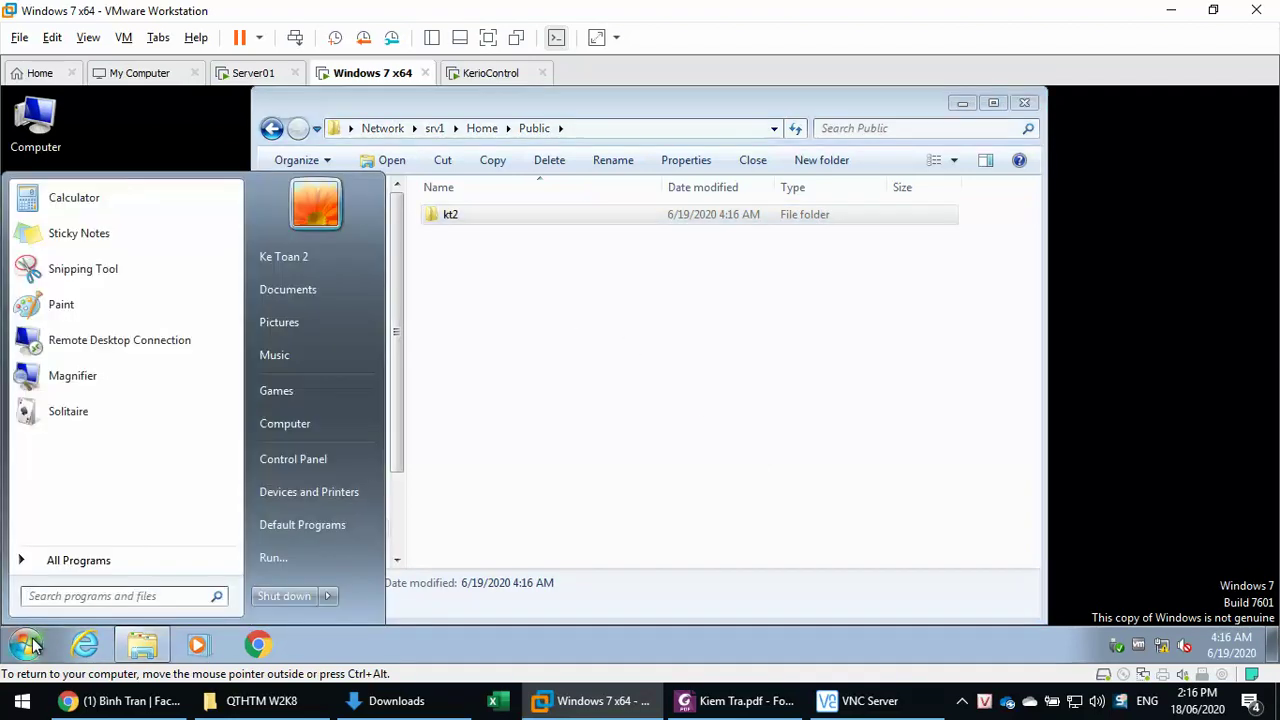
{"action": "left_click", "coordinate": [560, 383]}
{"action": "left_click", "coordinate": [469, 223]}
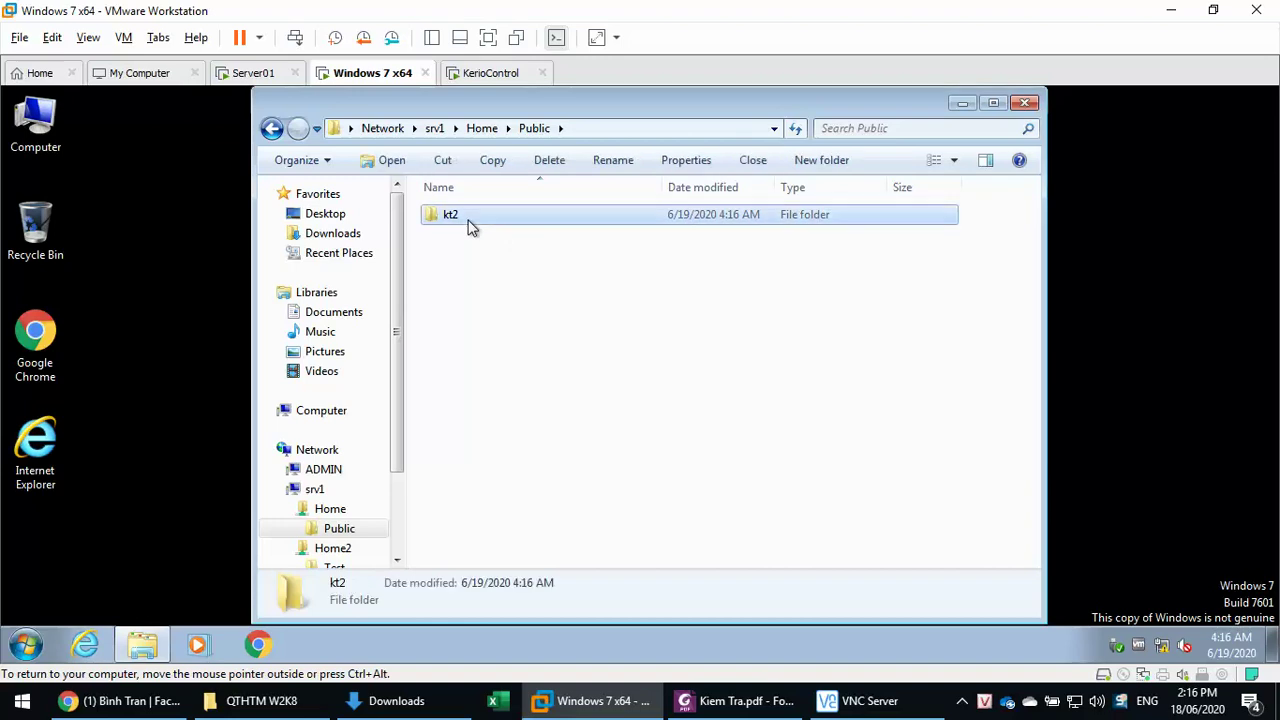
{"action": "right_click", "coordinate": [479, 349]}
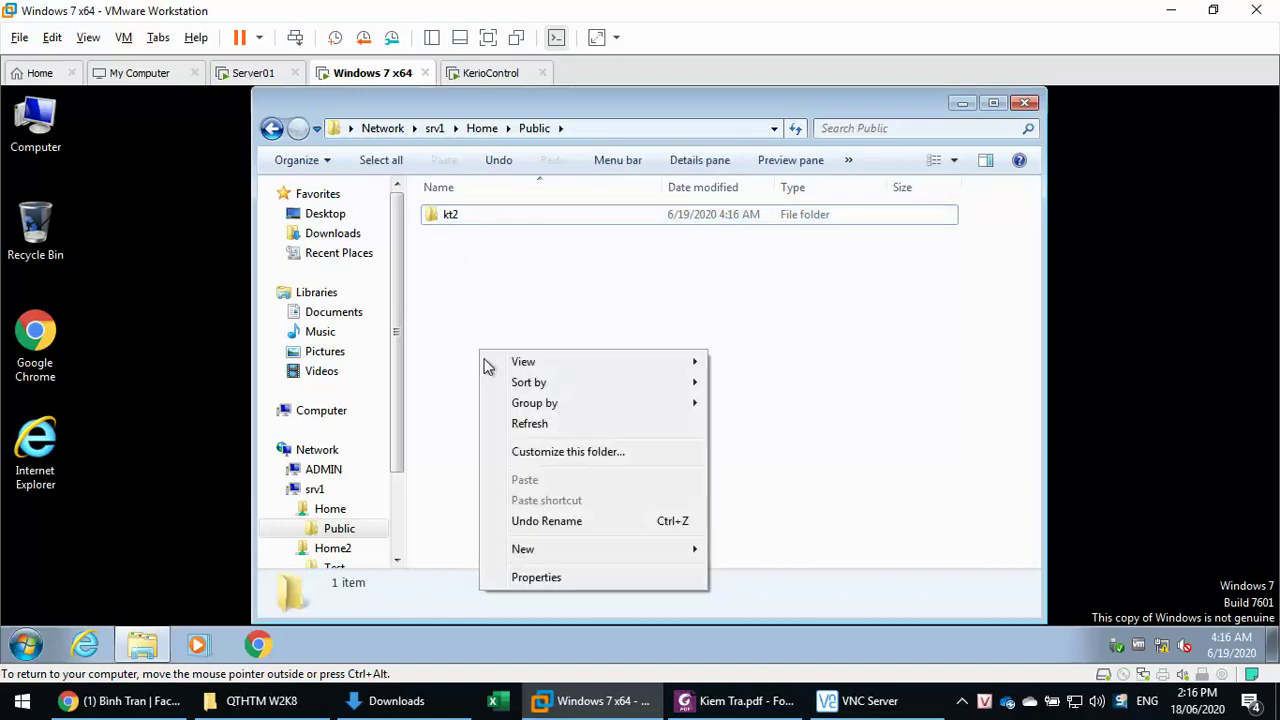
{"action": "mouse_move", "coordinate": [537, 549]}
{"action": "left_click", "coordinate": [749, 546]}
{"action": "key", "text": "Return"}
{"action": "left_click", "coordinate": [567, 377]}
{"action": "left_click", "coordinate": [488, 236]}
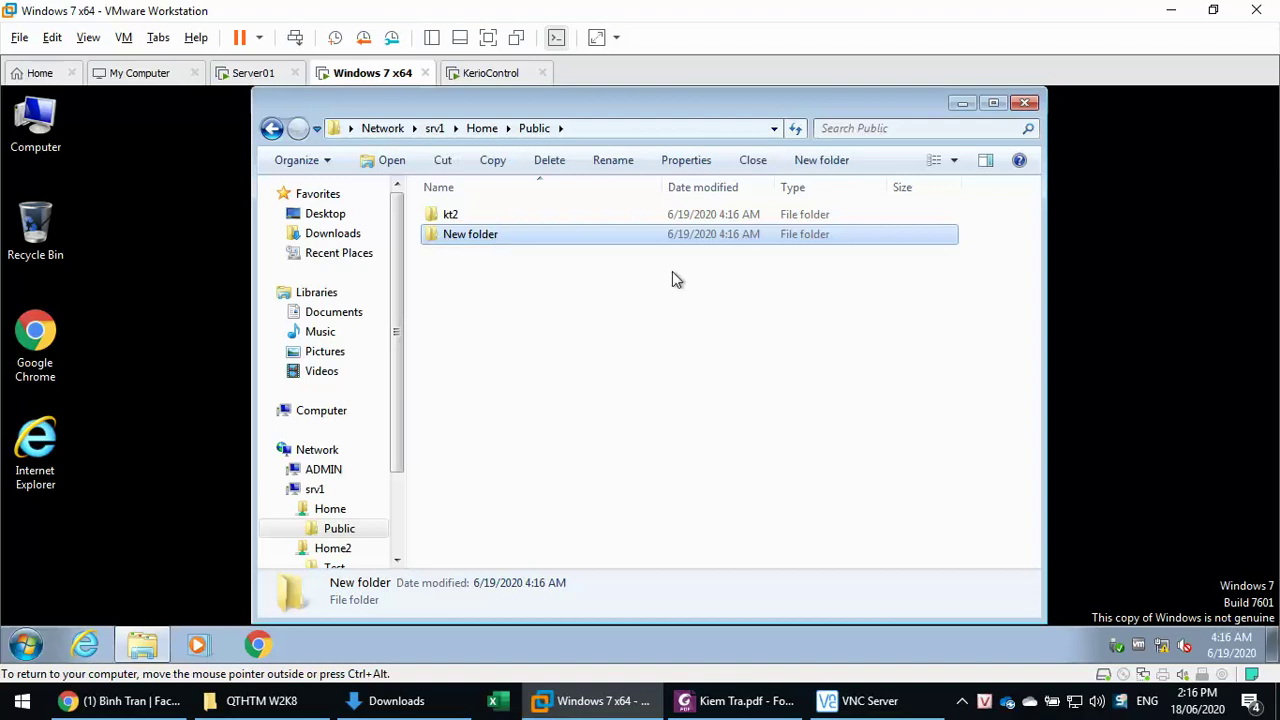
{"action": "key", "text": "Delete"}
{"action": "left_click", "coordinate": [711, 439]}
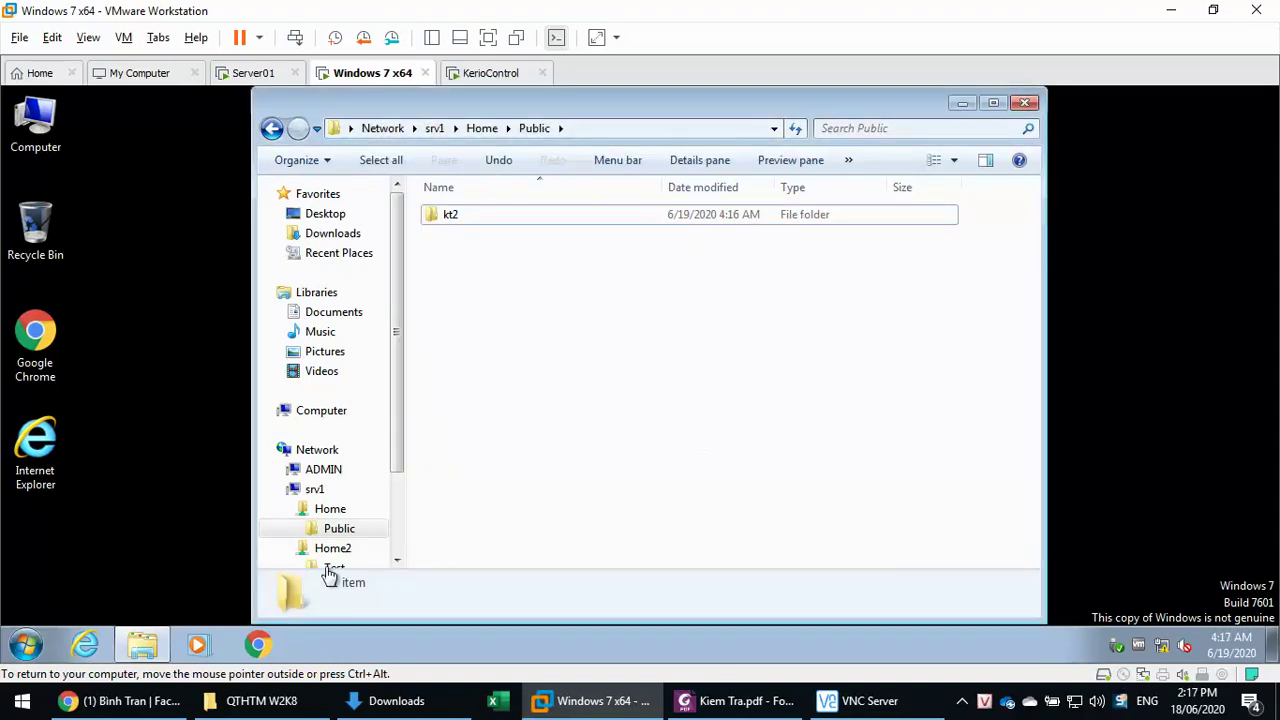
- Log off the current Windows 7 user from the Start menu
{"action": "left_click", "coordinate": [27, 643]}
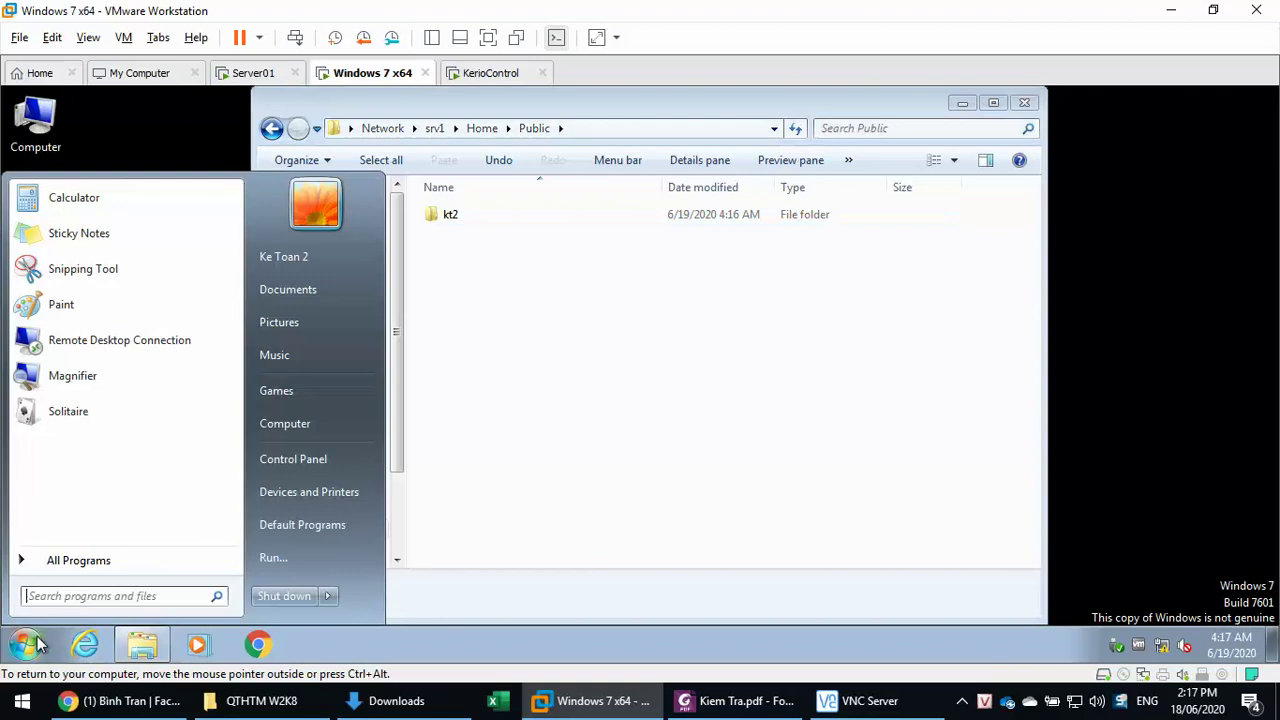
{"action": "left_click", "coordinate": [327, 596]}
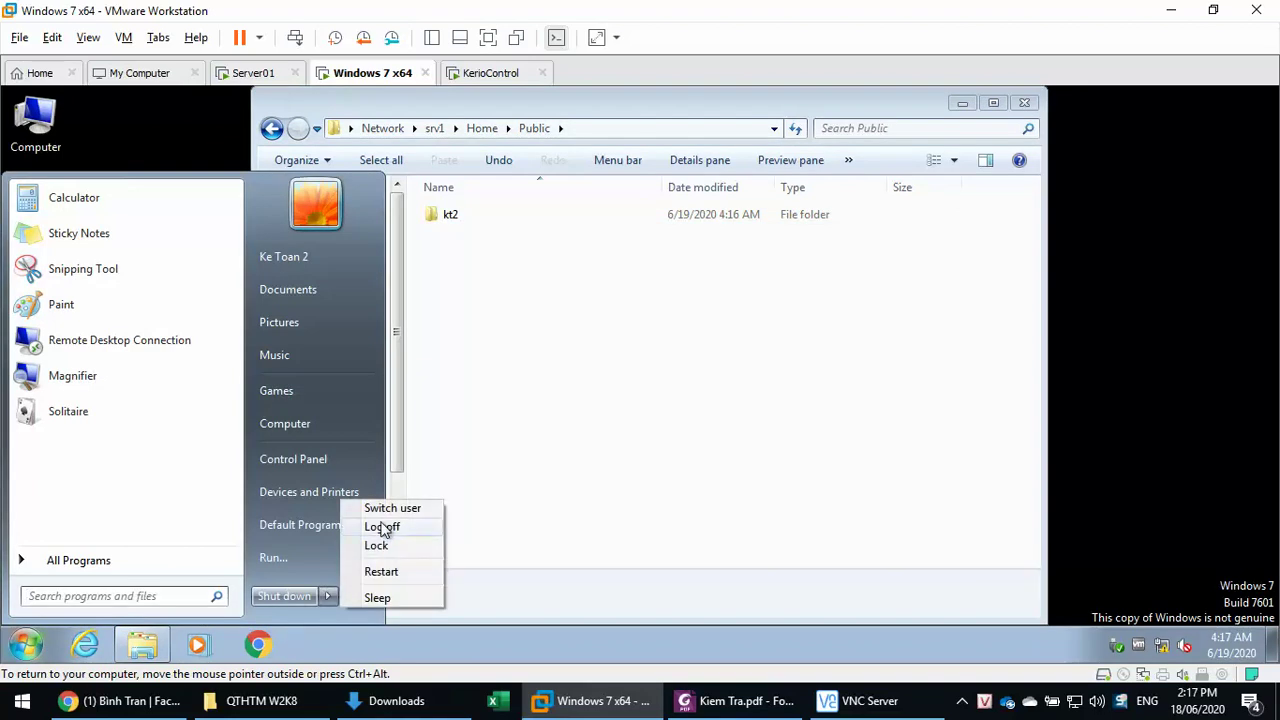
{"action": "left_click", "coordinate": [381, 527]}
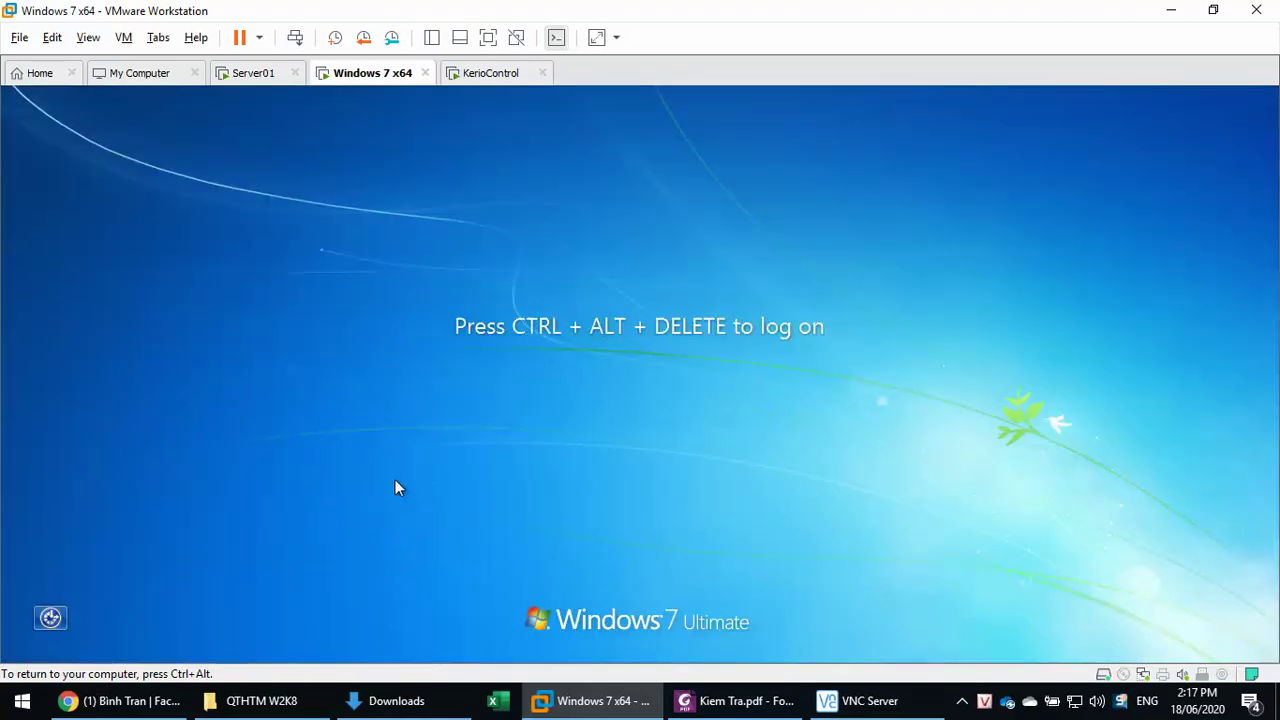
- Log on to Windows 7 as Other User, entering another domain user's name and password
{"action": "key", "text": "ctrl+alt+Insert"}
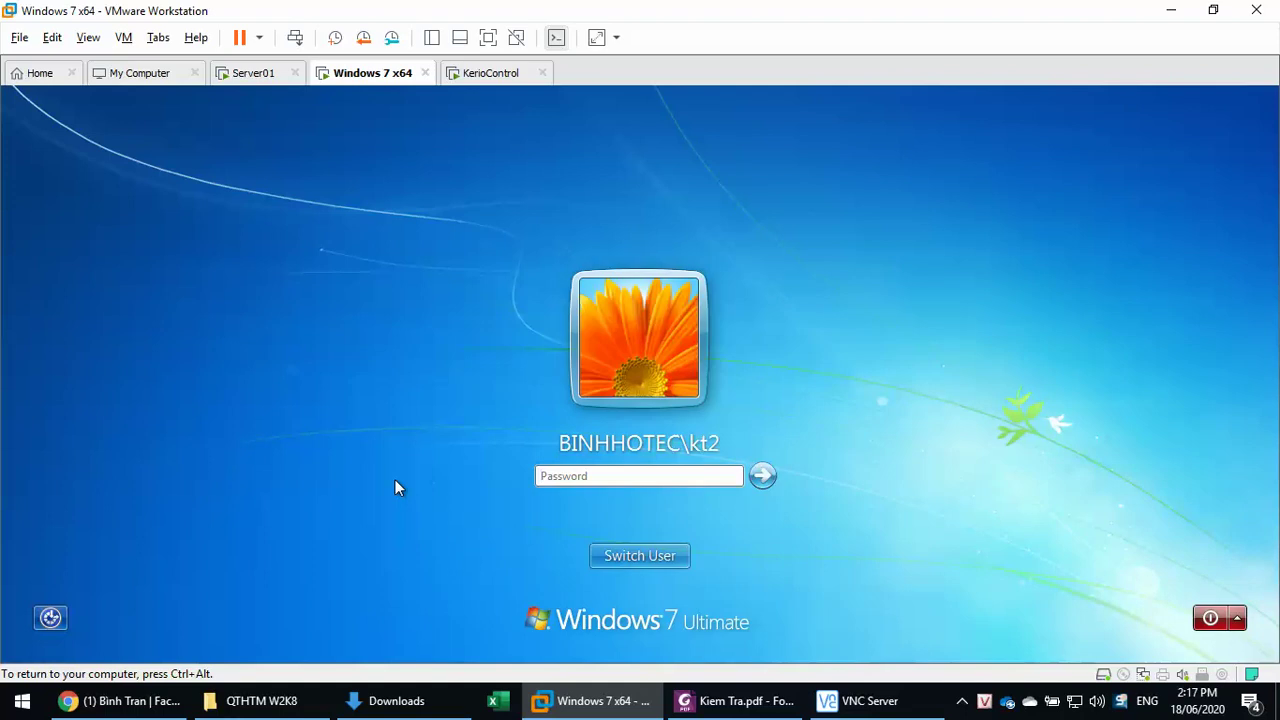
{"action": "left_click", "coordinate": [638, 556]}
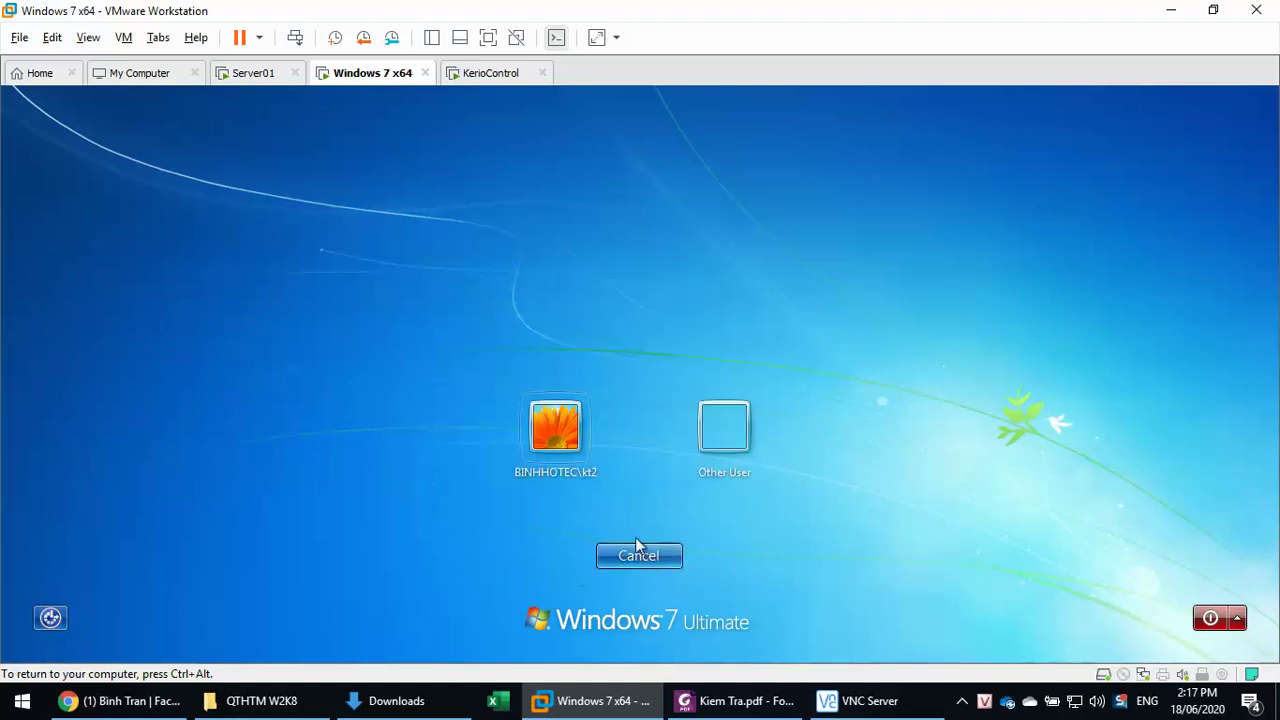
{"action": "left_click", "coordinate": [733, 416]}
{"action": "type", "text": "kt3"}
{"action": "key", "text": "Tab"}
{"action": "type", "text": "1234"}
{"action": "key", "text": "Return"}
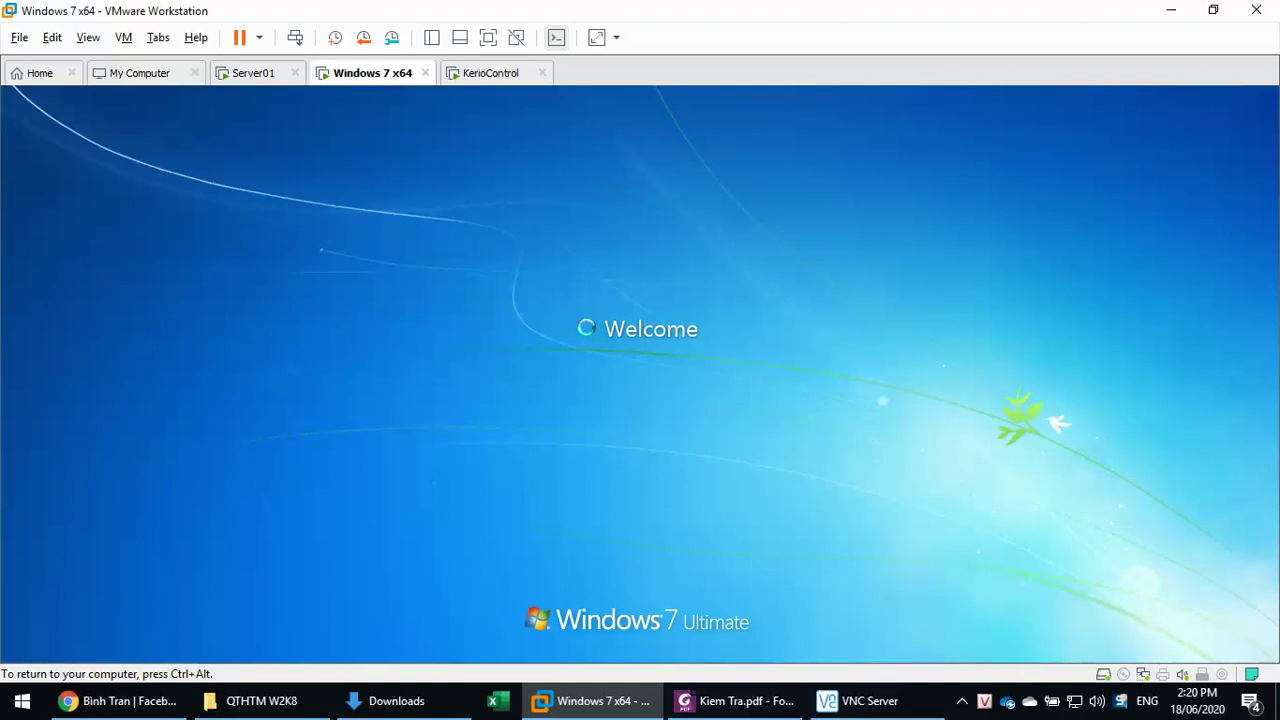
{"action": "key", "text": "ctrl+alt"}
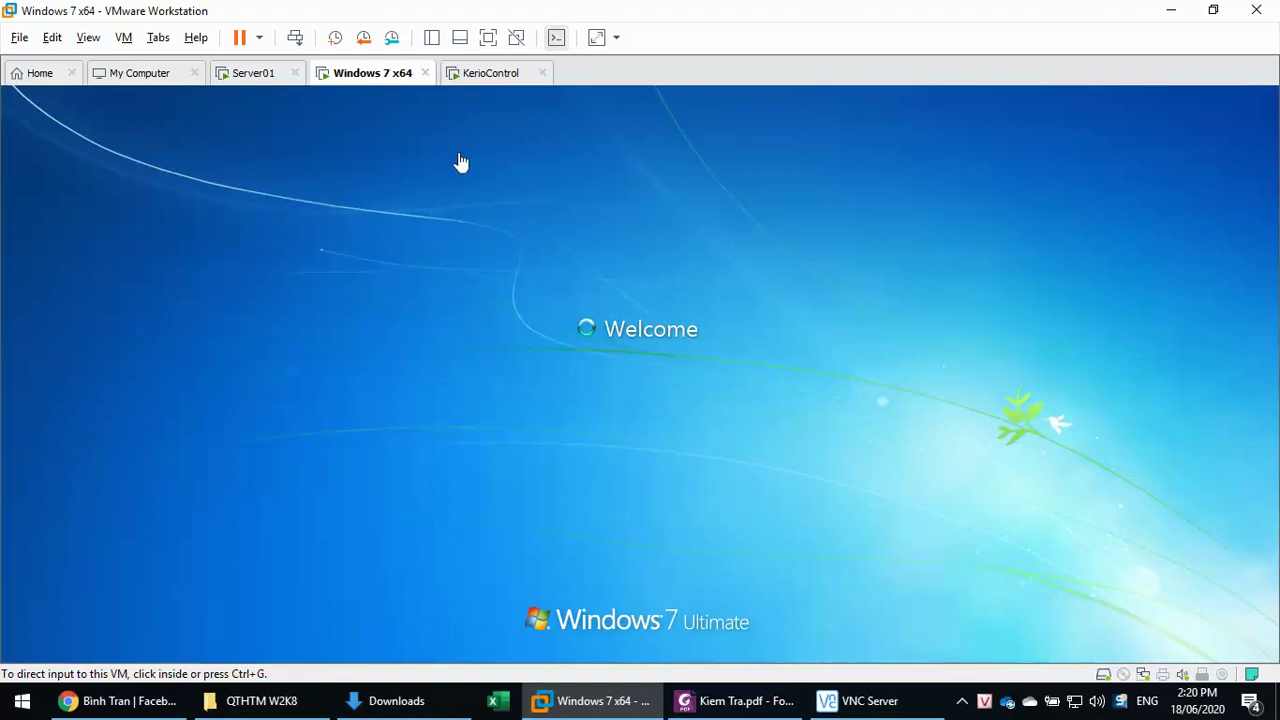
- Revert the Windows 7 x64 VM to its OK snapshot through the Snapshot Manager
{"action": "left_click", "coordinate": [391, 37]}
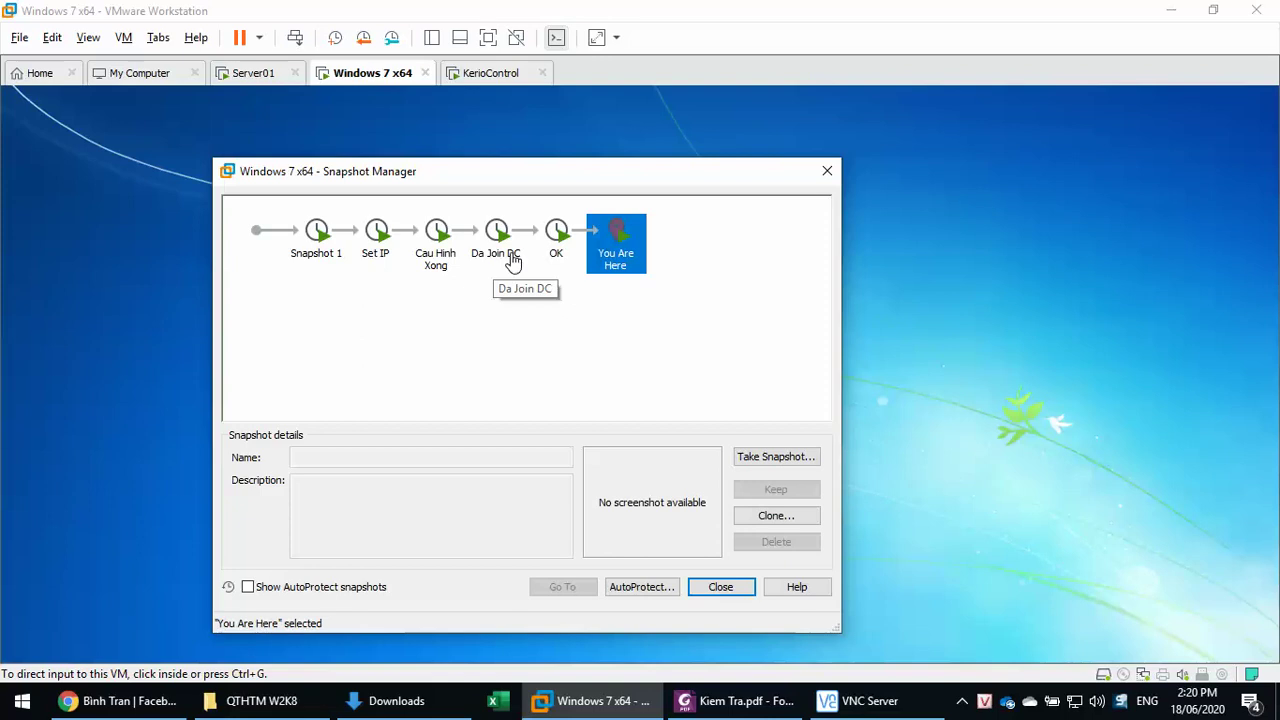
{"action": "left_click", "coordinate": [570, 250]}
{"action": "left_click_drag", "start_coordinate": [583, 182], "coordinate": [613, 115]}
{"action": "left_click", "coordinate": [595, 523]}
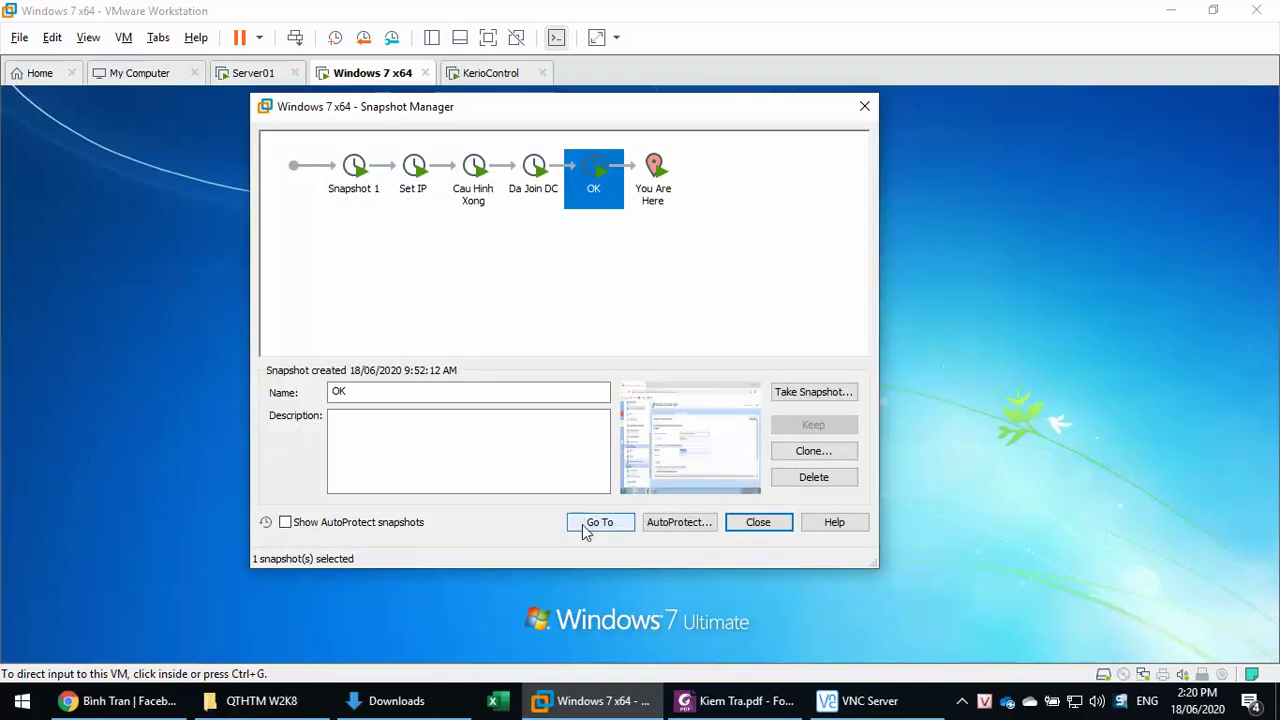
{"action": "left_click", "coordinate": [596, 368]}
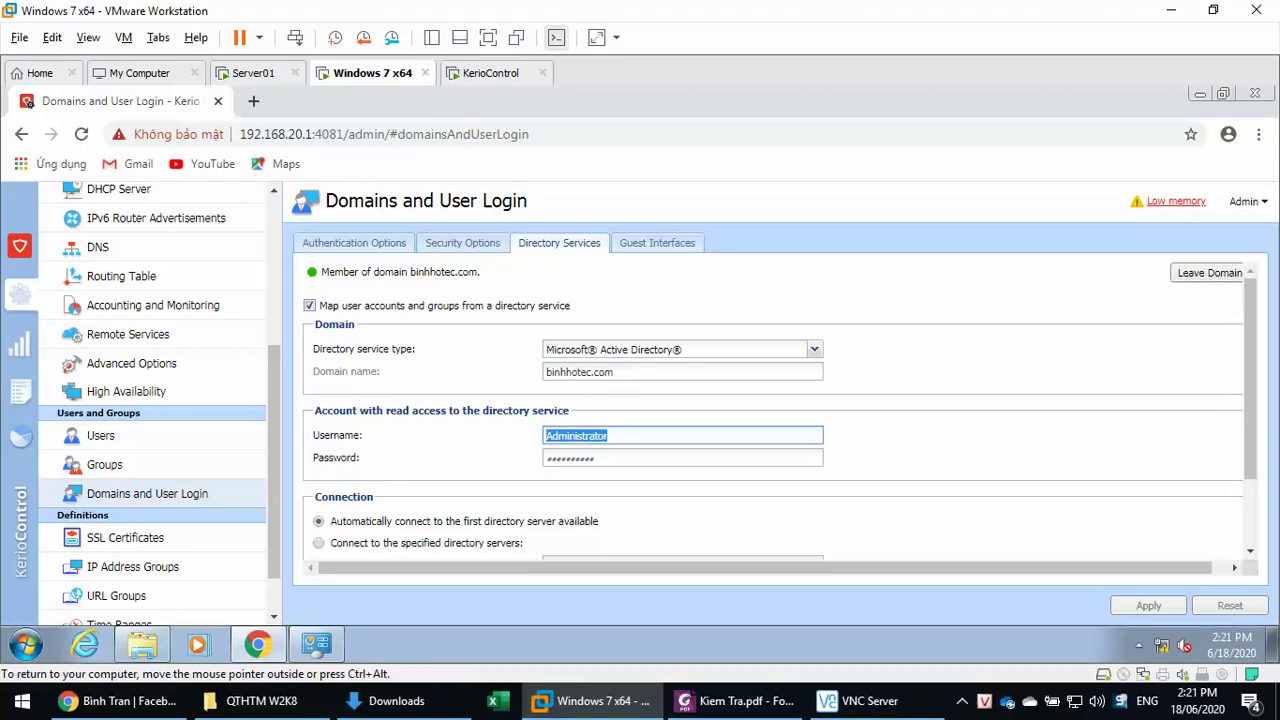
- Close Windows 7's Kerio page and System window, then select kt2 in Server01's Public folder
{"action": "left_click", "coordinate": [218, 101]}
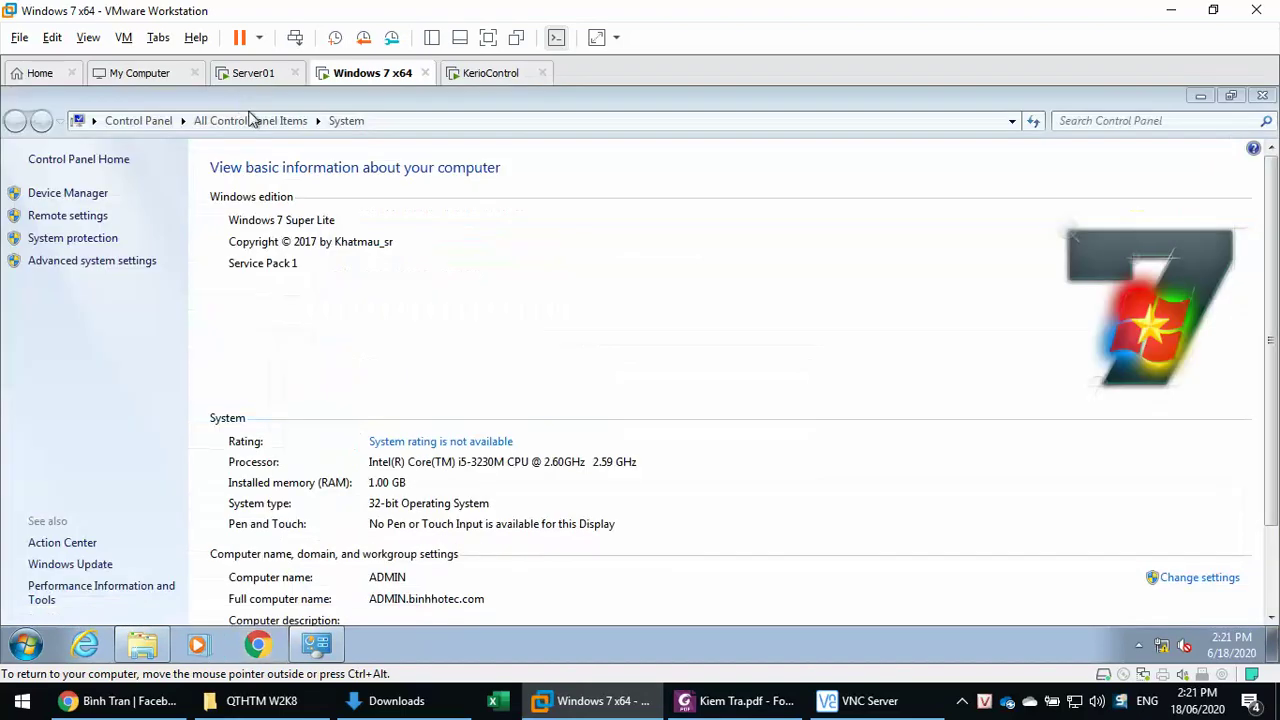
{"action": "left_click", "coordinate": [1263, 98]}
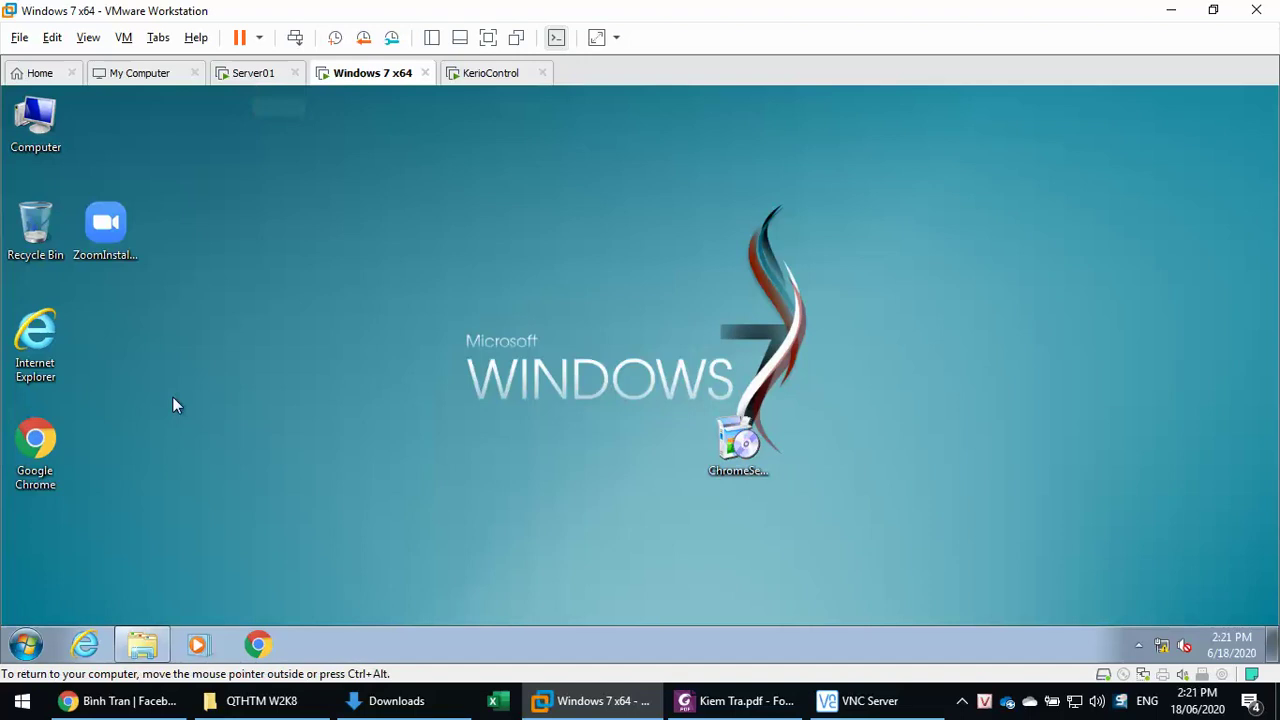
{"action": "left_click", "coordinate": [250, 74]}
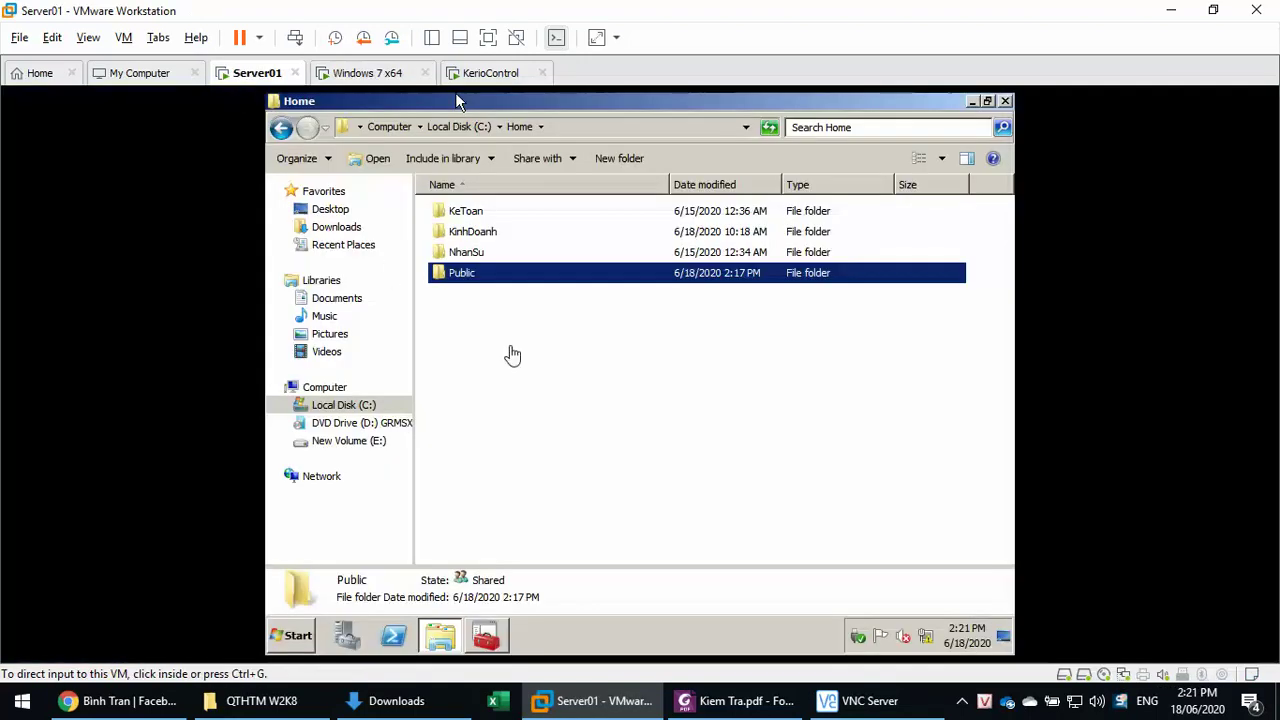
{"action": "double_click", "coordinate": [468, 274]}
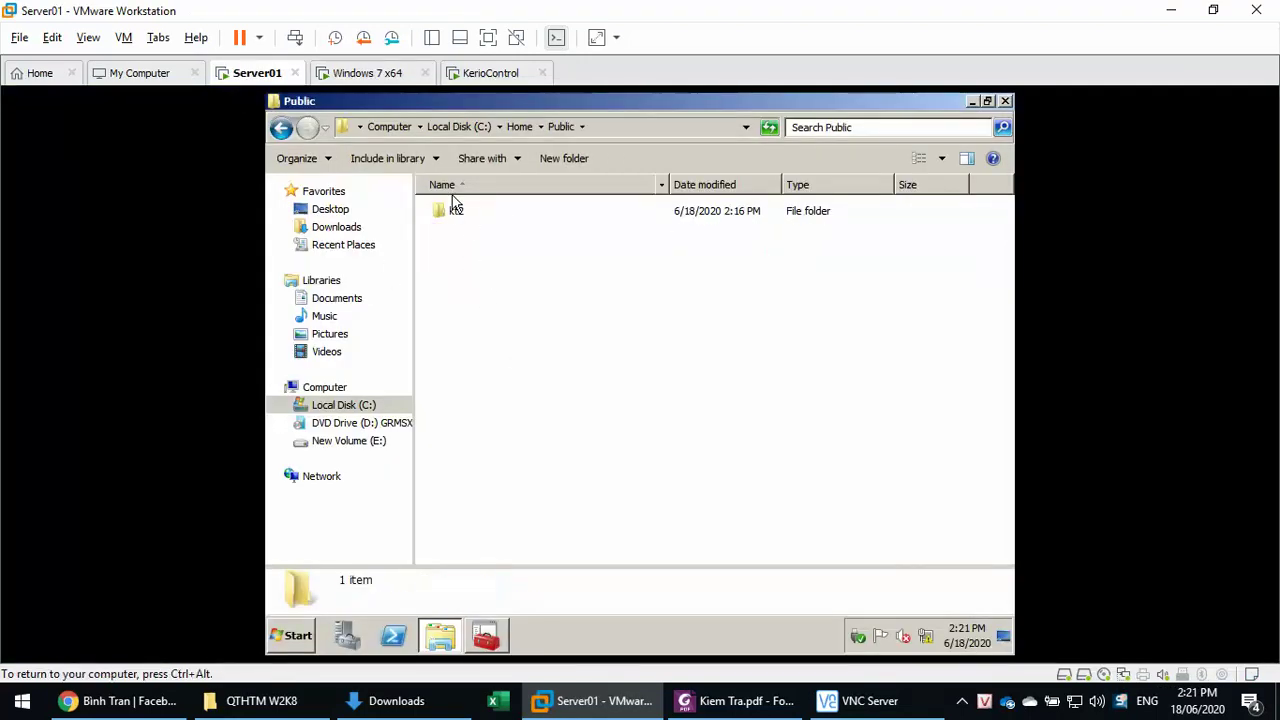
{"action": "left_click", "coordinate": [455, 210]}
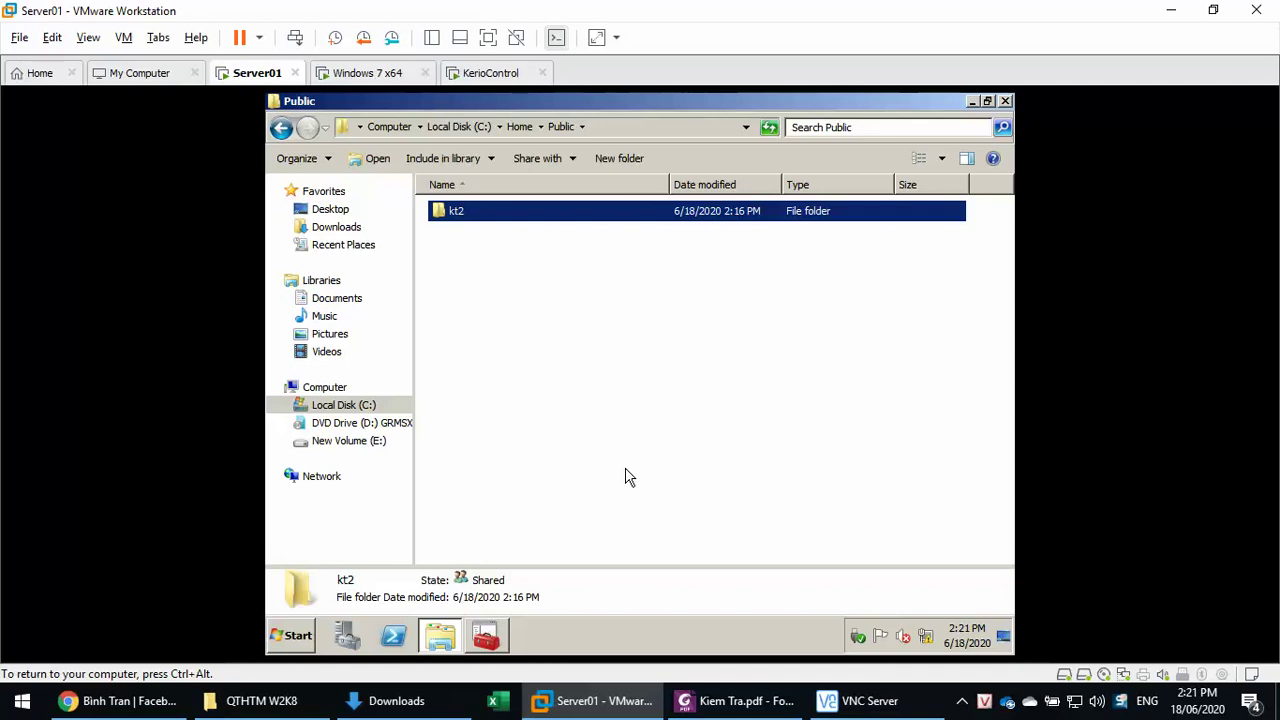
- On the Windows 7 VM, open Explorer and navigate to \\srv1
{"action": "left_click", "coordinate": [392, 72]}
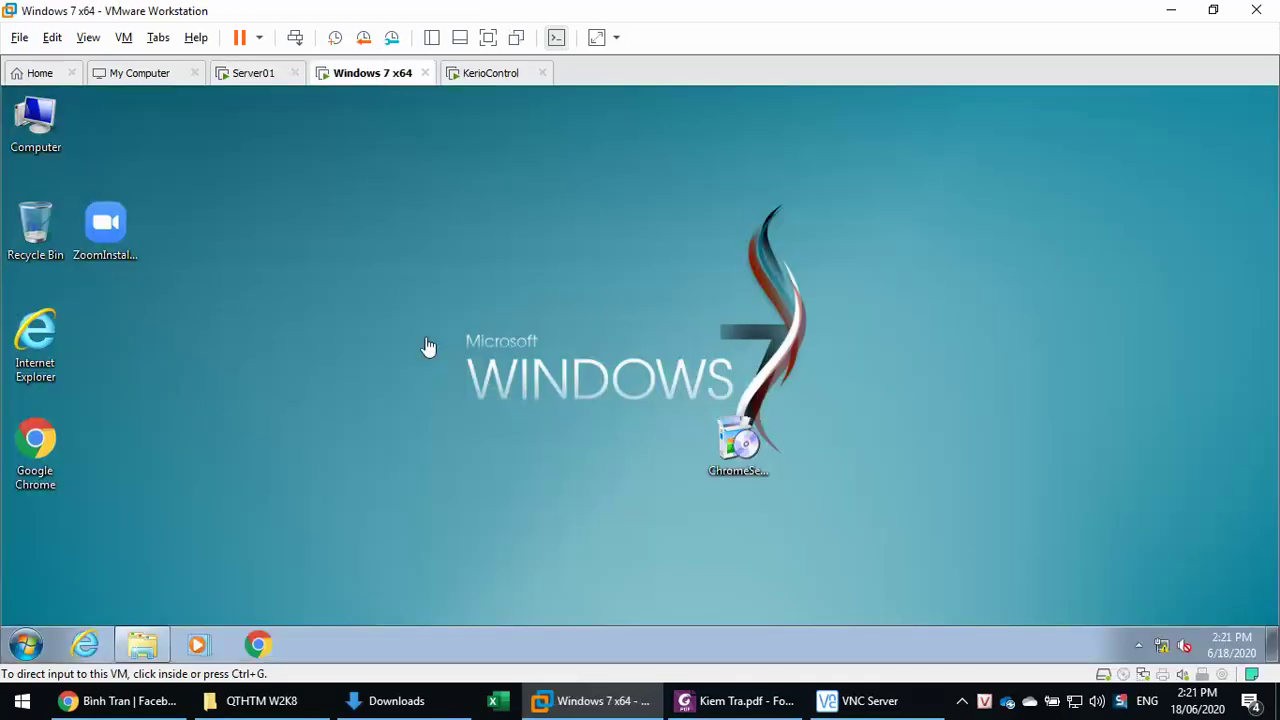
{"action": "left_click", "coordinate": [142, 644]}
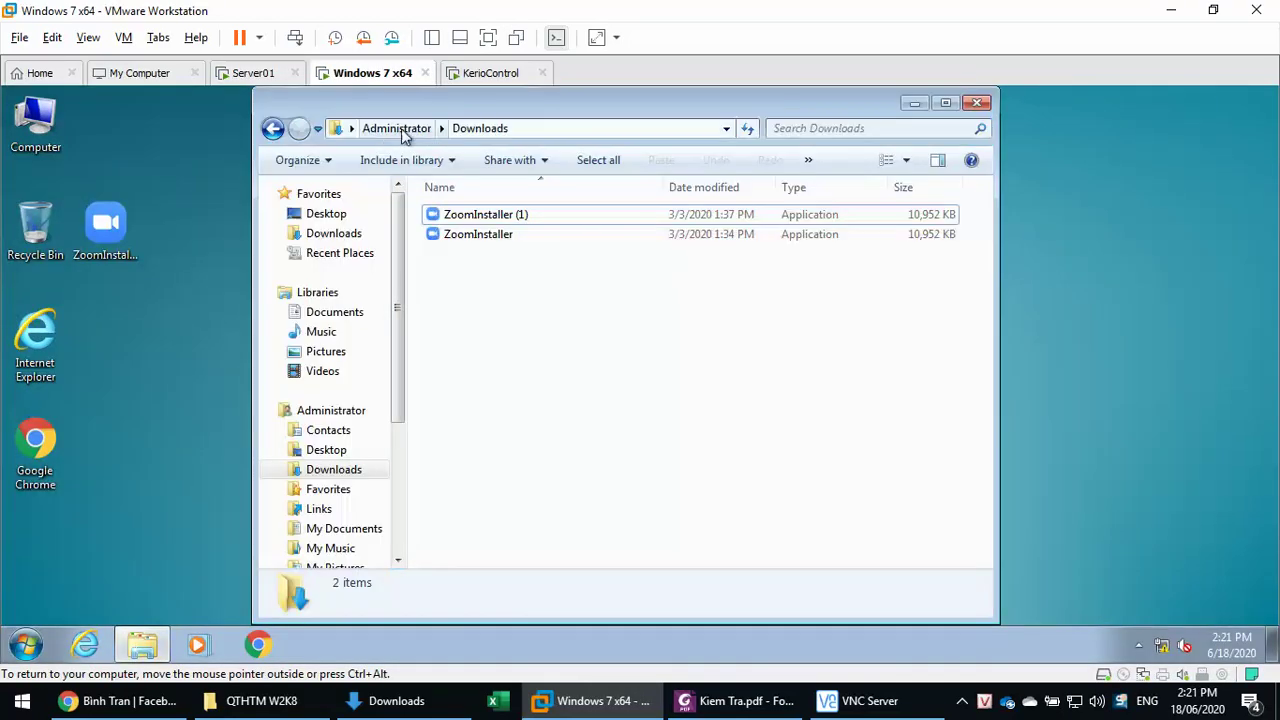
{"action": "left_click", "coordinate": [690, 132]}
{"action": "type", "text": "\\\\"}
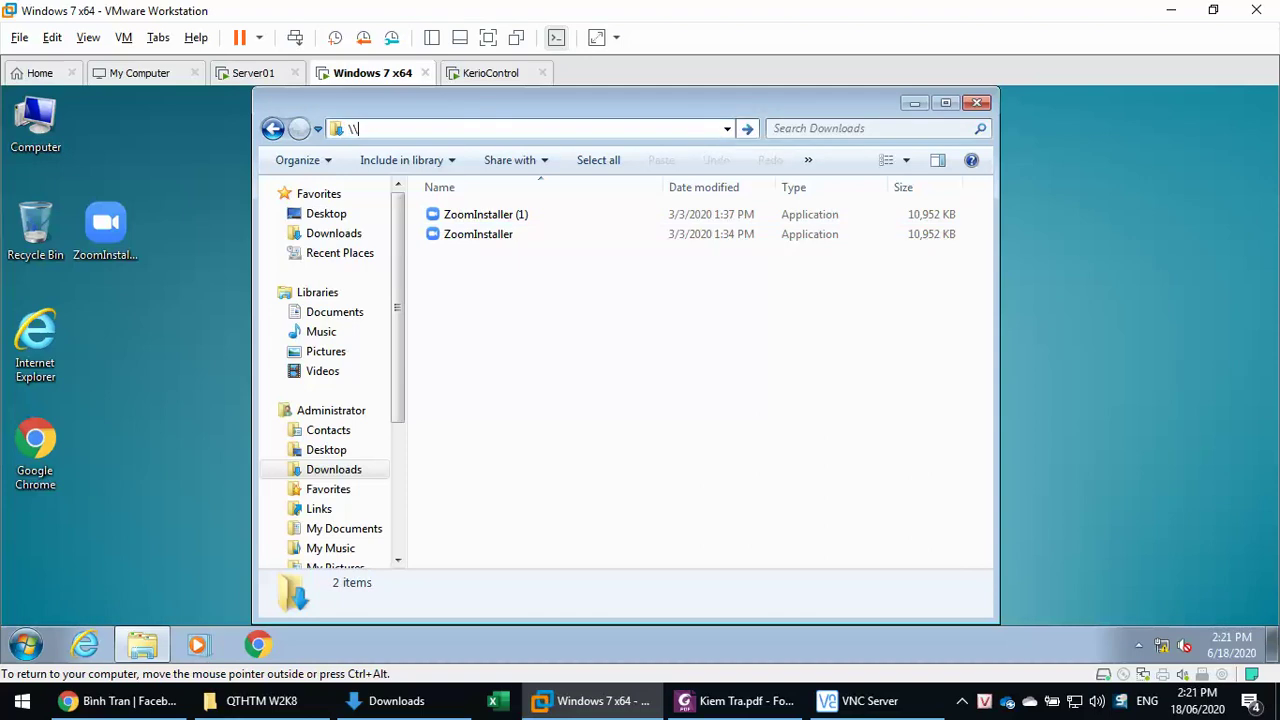
{"action": "type", "text": "srv1"}
{"action": "key", "text": "Return"}
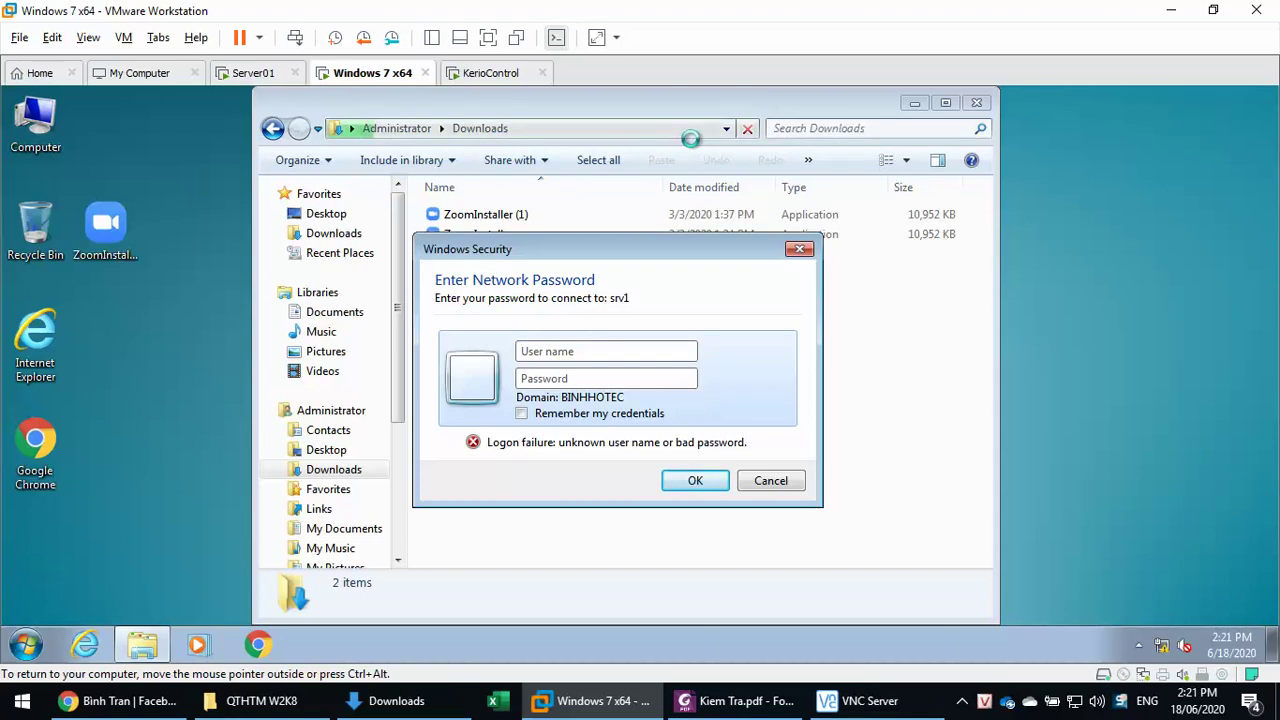
- Supply the network user name and password to connect to srv1
{"action": "left_click", "coordinate": [24, 645]}
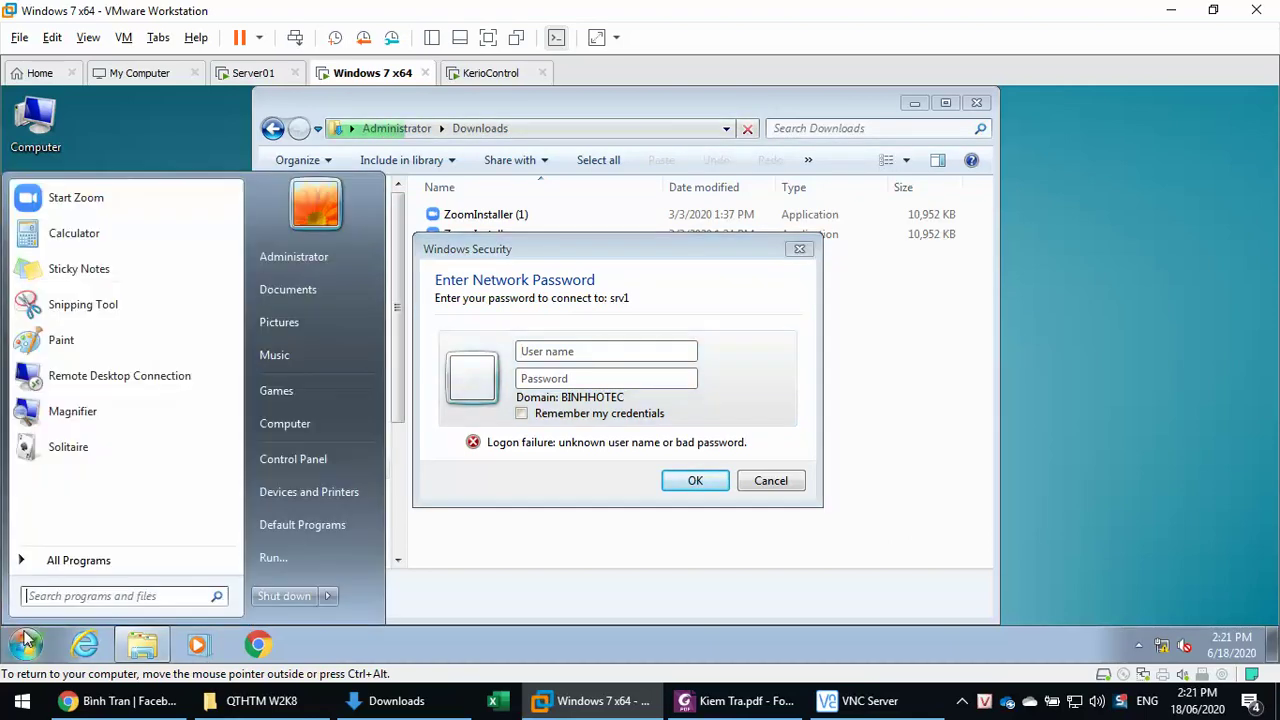
{"action": "left_click", "coordinate": [566, 352]}
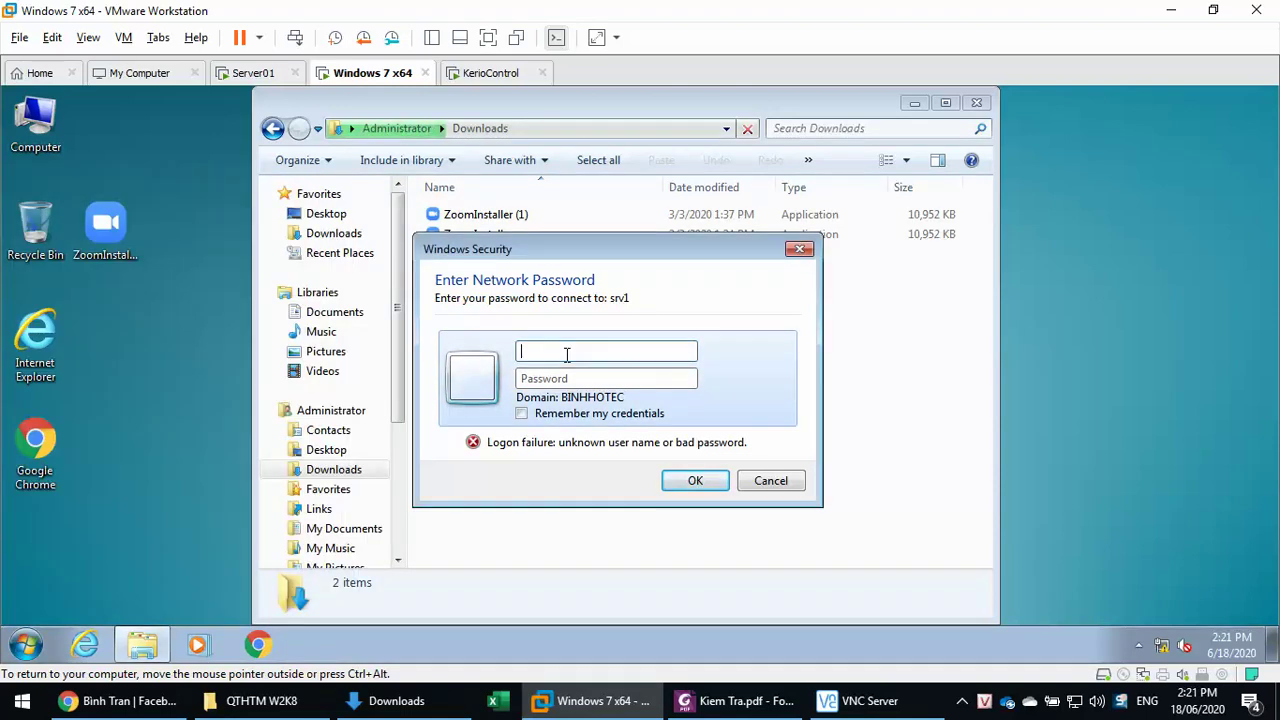
{"action": "type", "text": "kt3"}
{"action": "key", "text": "Tab"}
{"action": "type", "text": "123"}
{"action": "key", "text": "Return"}
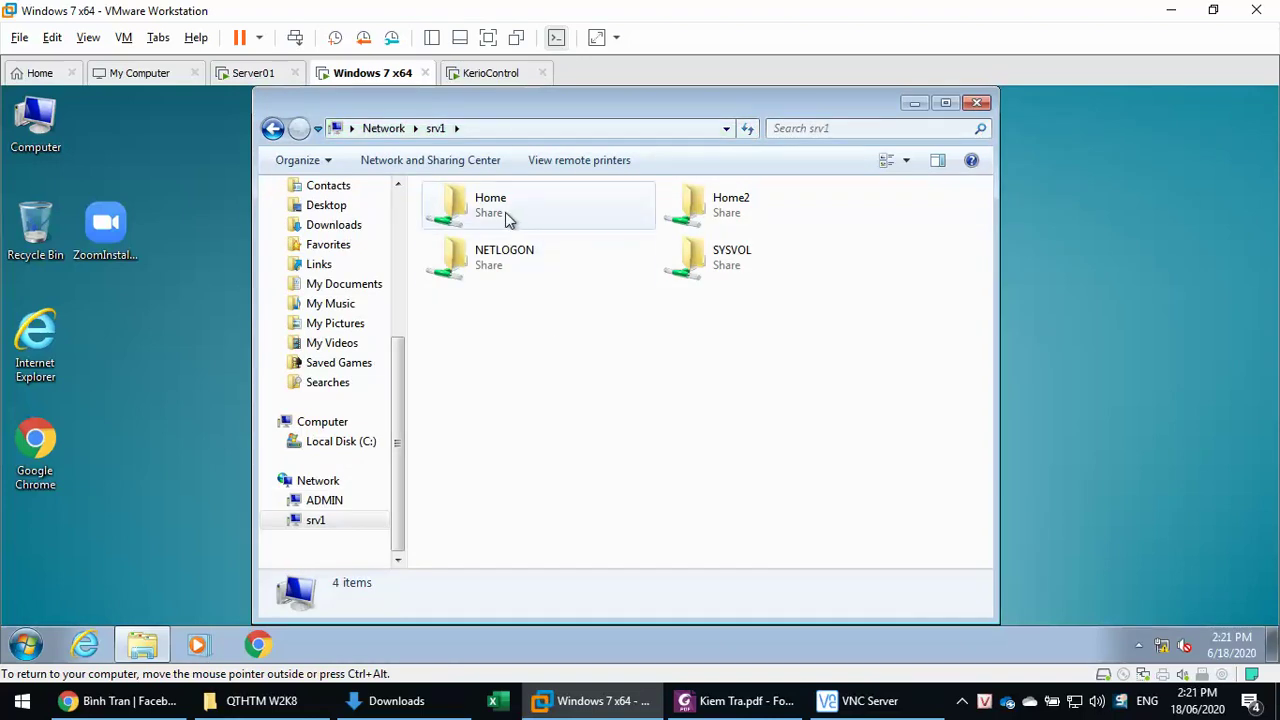
- Create a folder named kt3 inside the srv1 Home\Public share
{"action": "double_click", "coordinate": [505, 212]}
{"action": "double_click", "coordinate": [472, 216]}
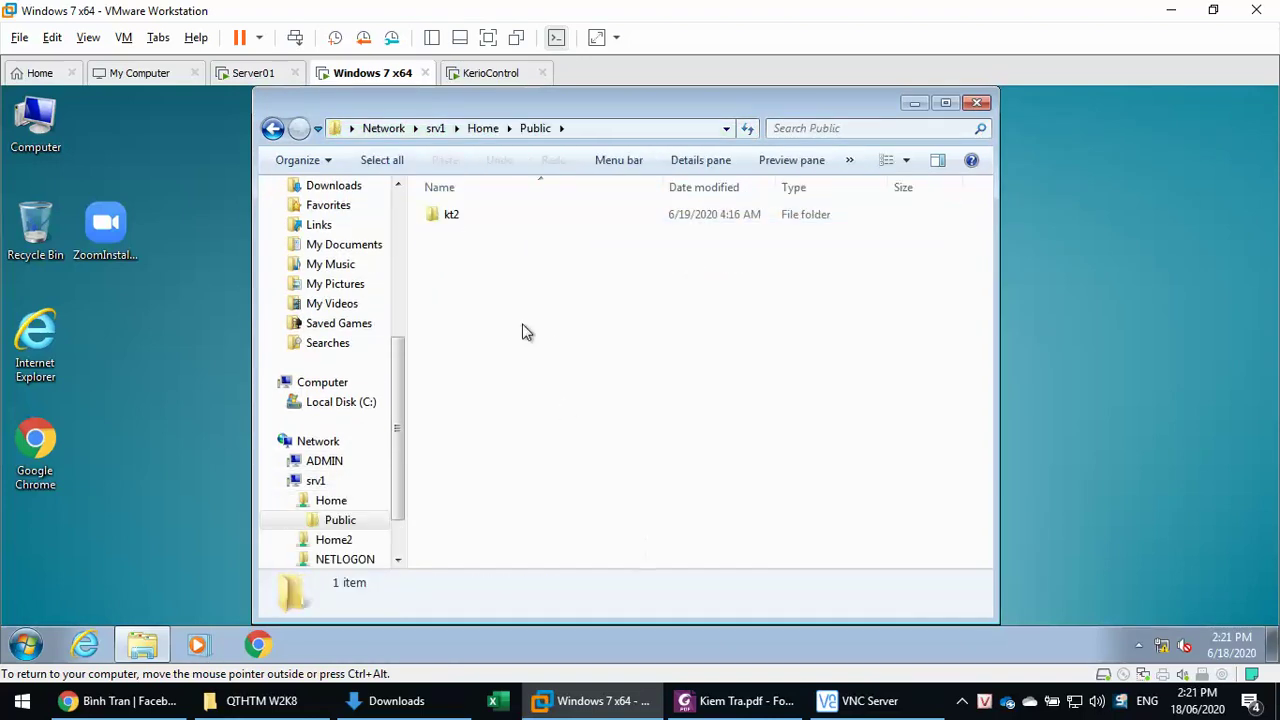
{"action": "right_click", "coordinate": [590, 300]}
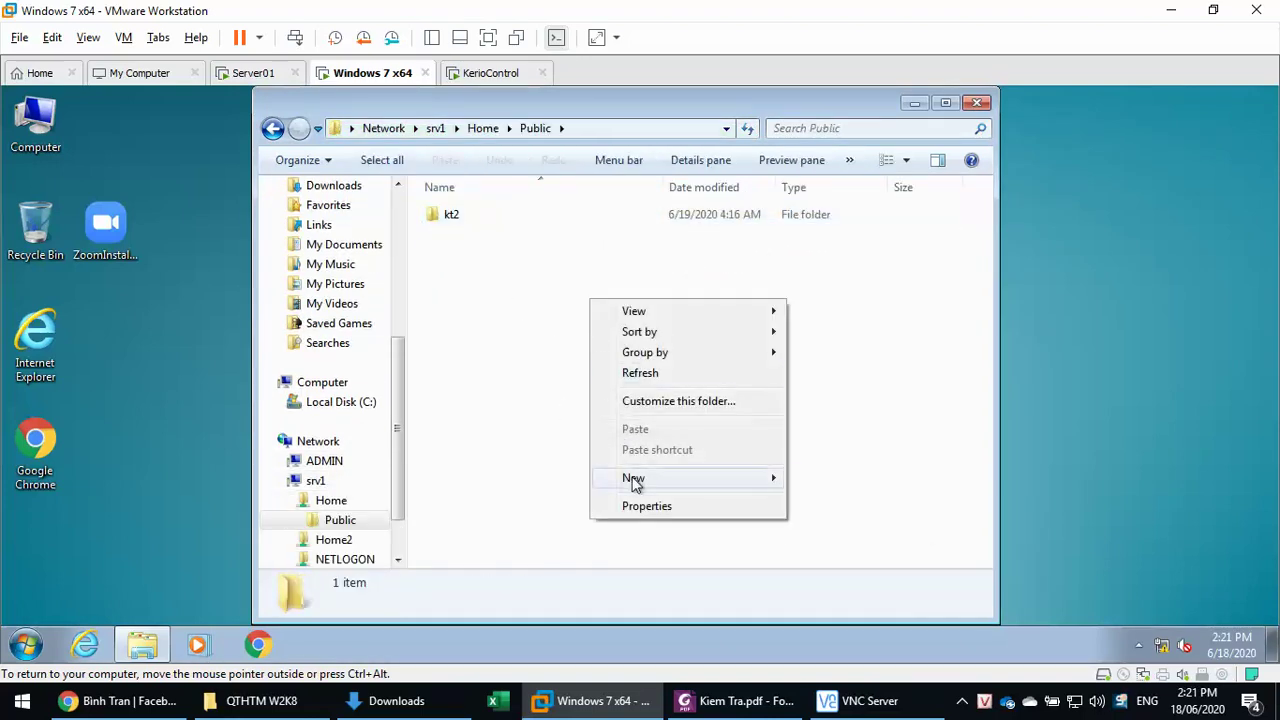
{"action": "mouse_move", "coordinate": [633, 478]}
{"action": "left_click", "coordinate": [828, 482]}
{"action": "type", "text": "kt3"}
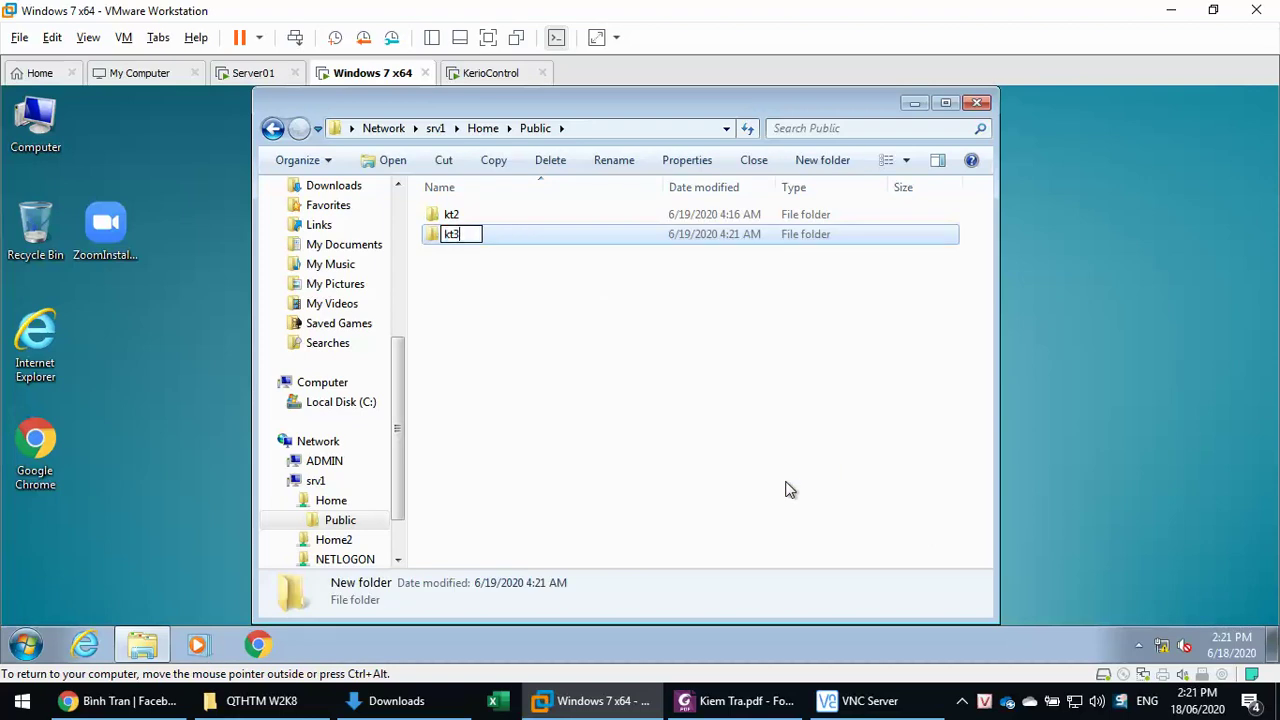
{"action": "key", "text": "Return"}
- Create an extra New folder in Public, then delete it again
{"action": "right_click", "coordinate": [790, 490]}
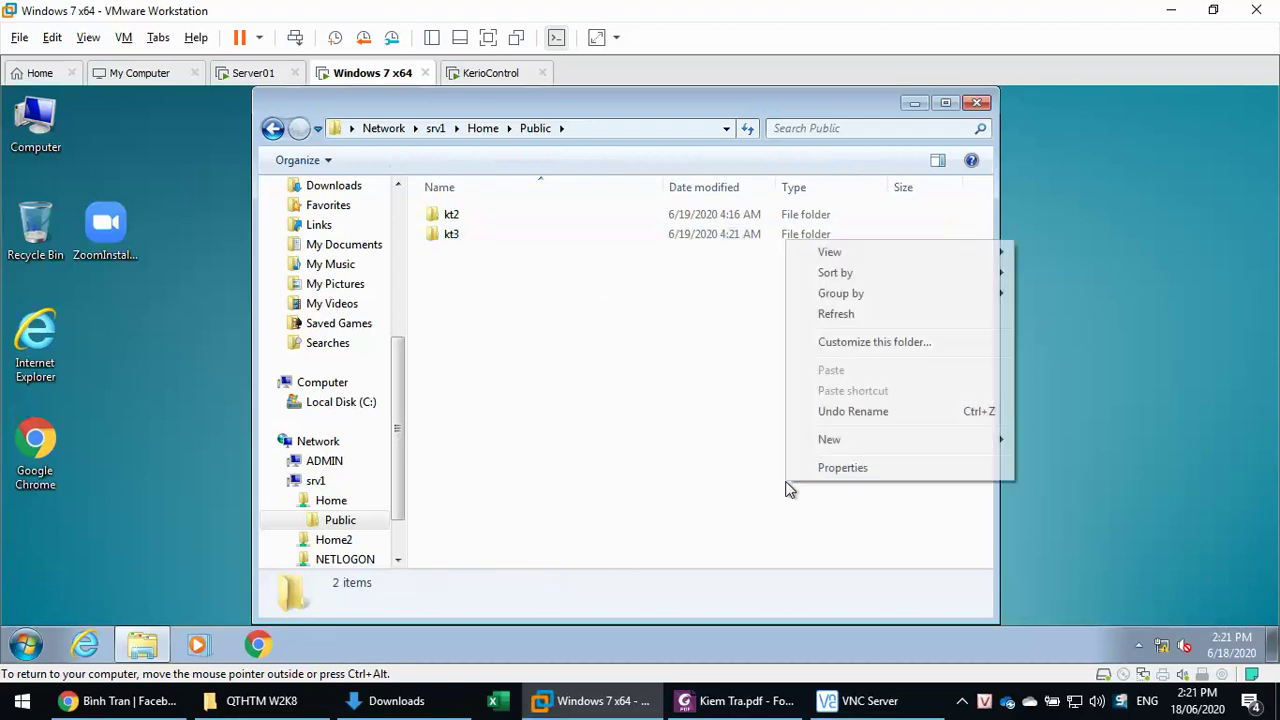
{"action": "mouse_move", "coordinate": [826, 451]}
{"action": "left_click", "coordinate": [1022, 439]}
{"action": "left_click", "coordinate": [648, 440]}
{"action": "left_click", "coordinate": [474, 263]}
{"action": "key", "text": "Delete"}
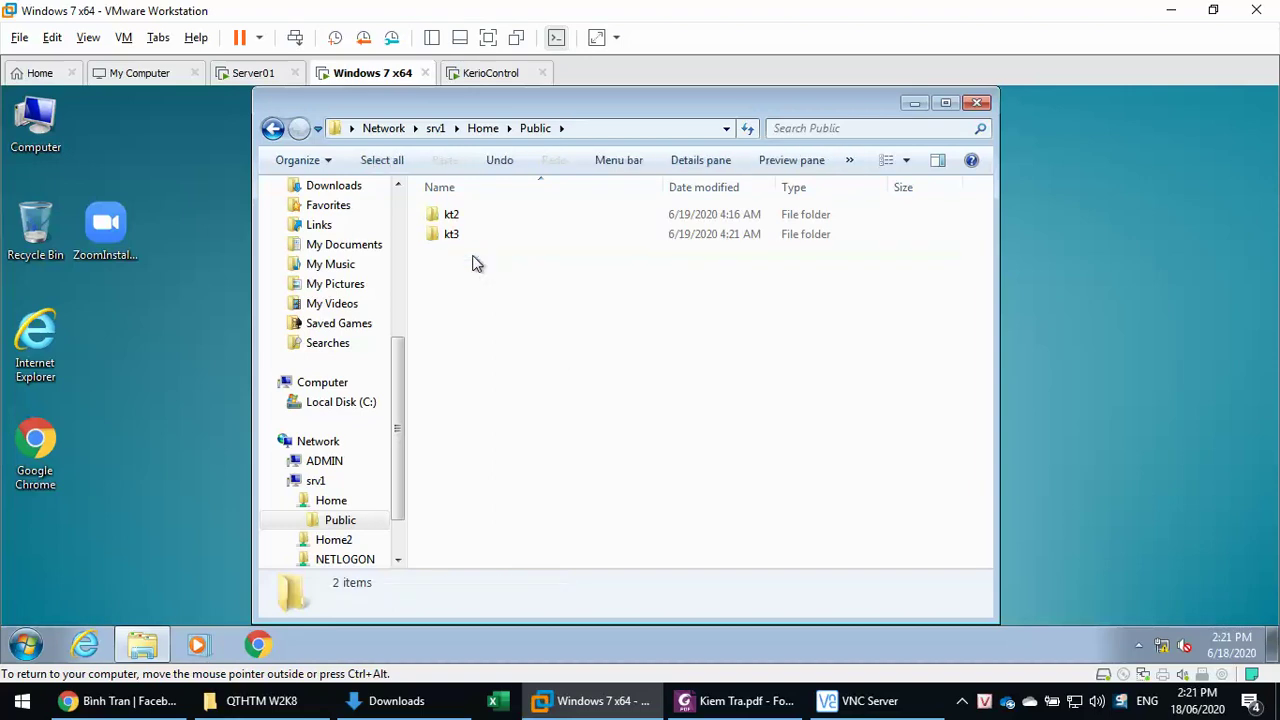
- Try deleting the kt2 folder and dismiss the access-denied warning
{"action": "left_click", "coordinate": [450, 216]}
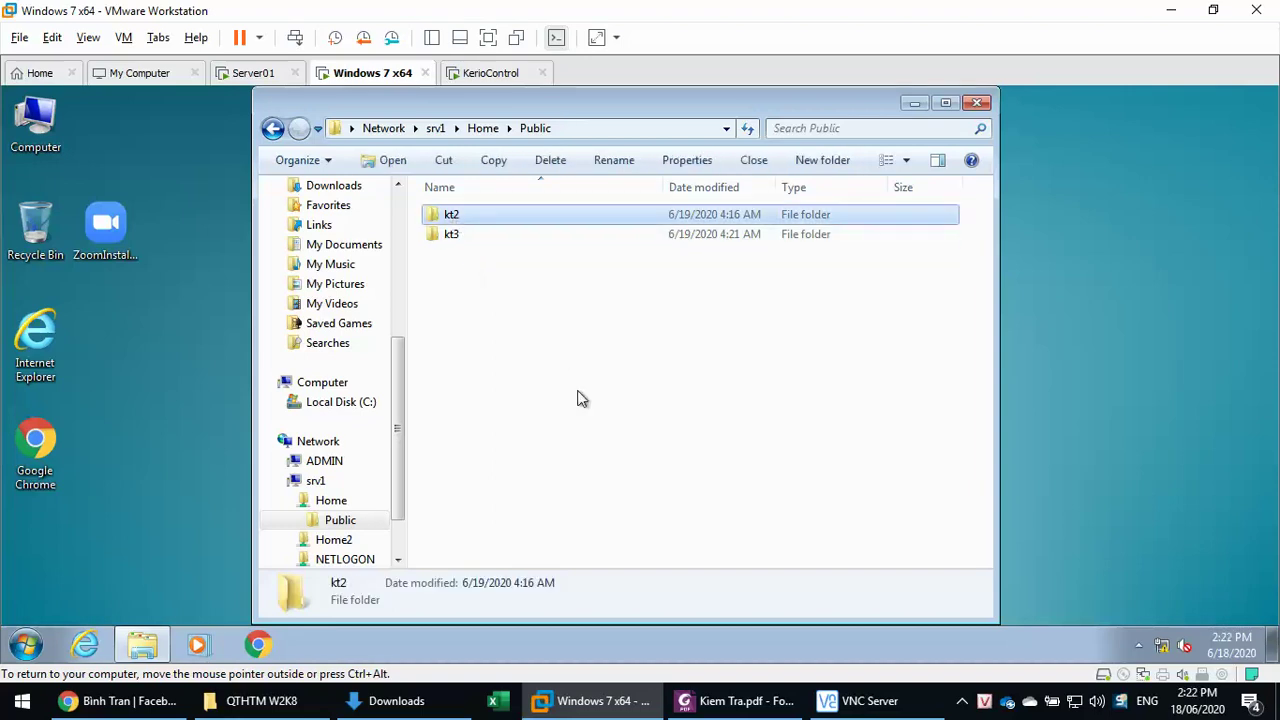
{"action": "key", "text": "Delete"}
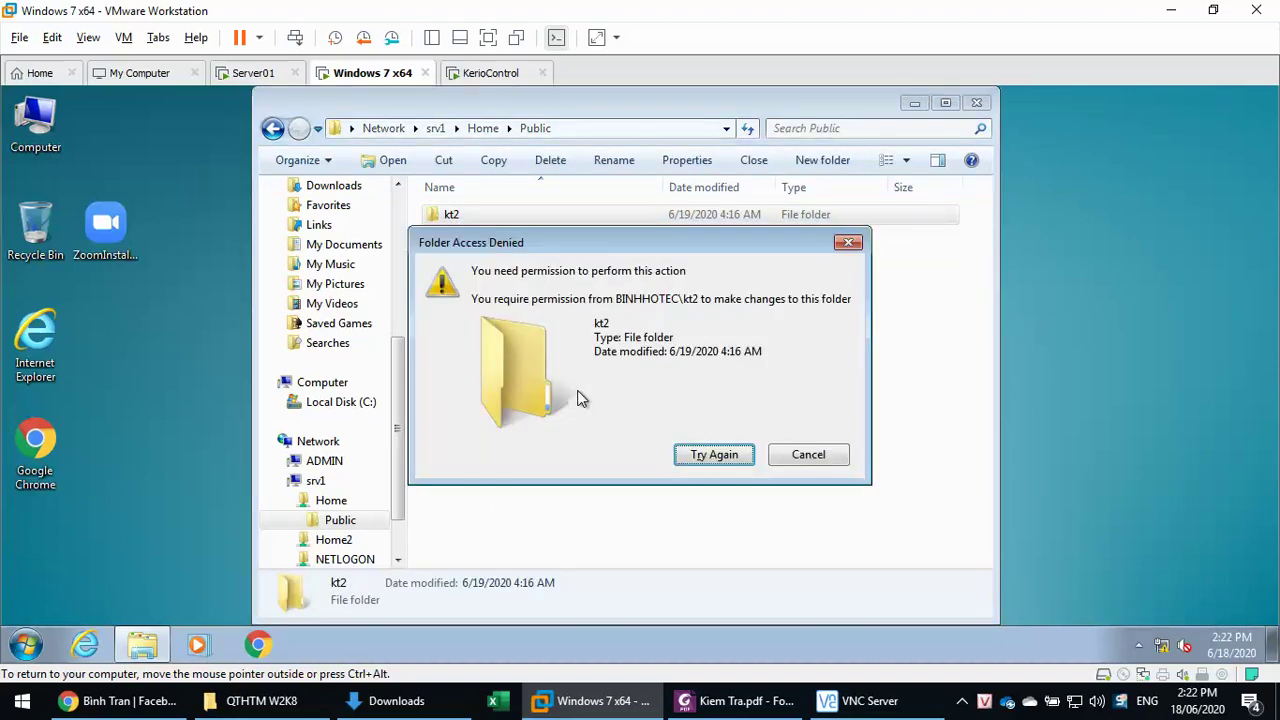
{"action": "left_click", "coordinate": [816, 456]}
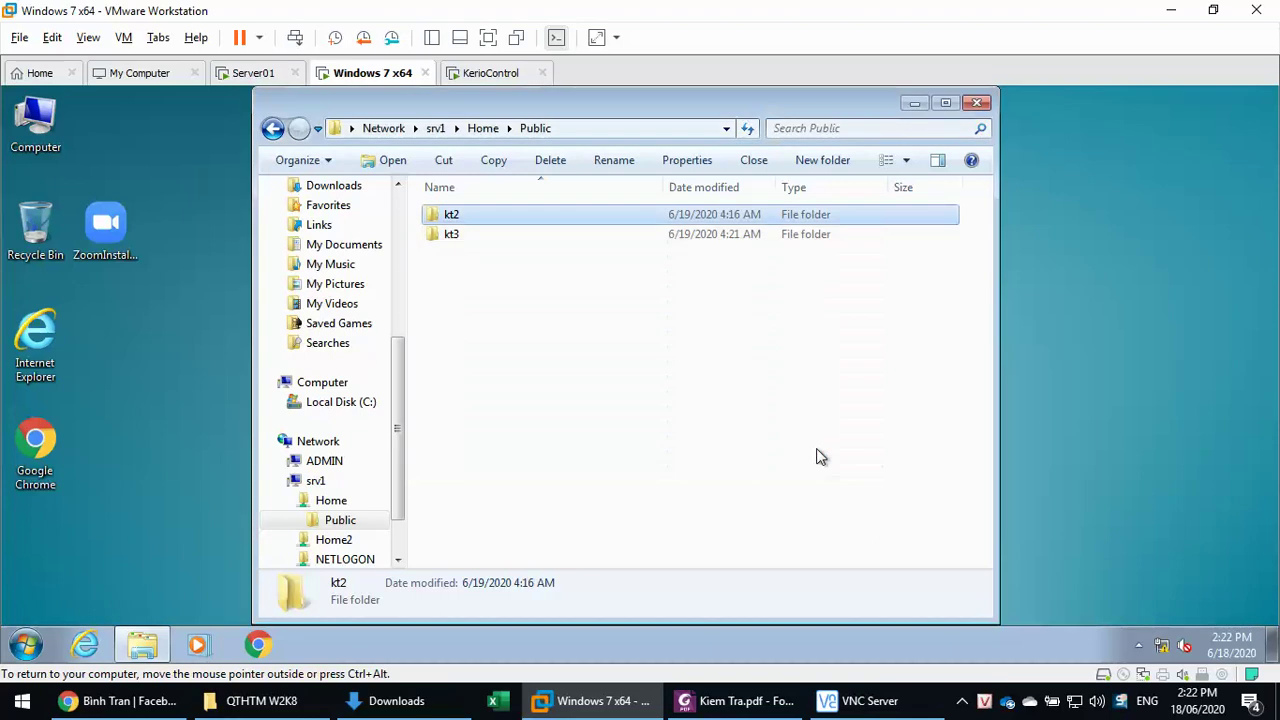
{"action": "left_click", "coordinate": [816, 456]}
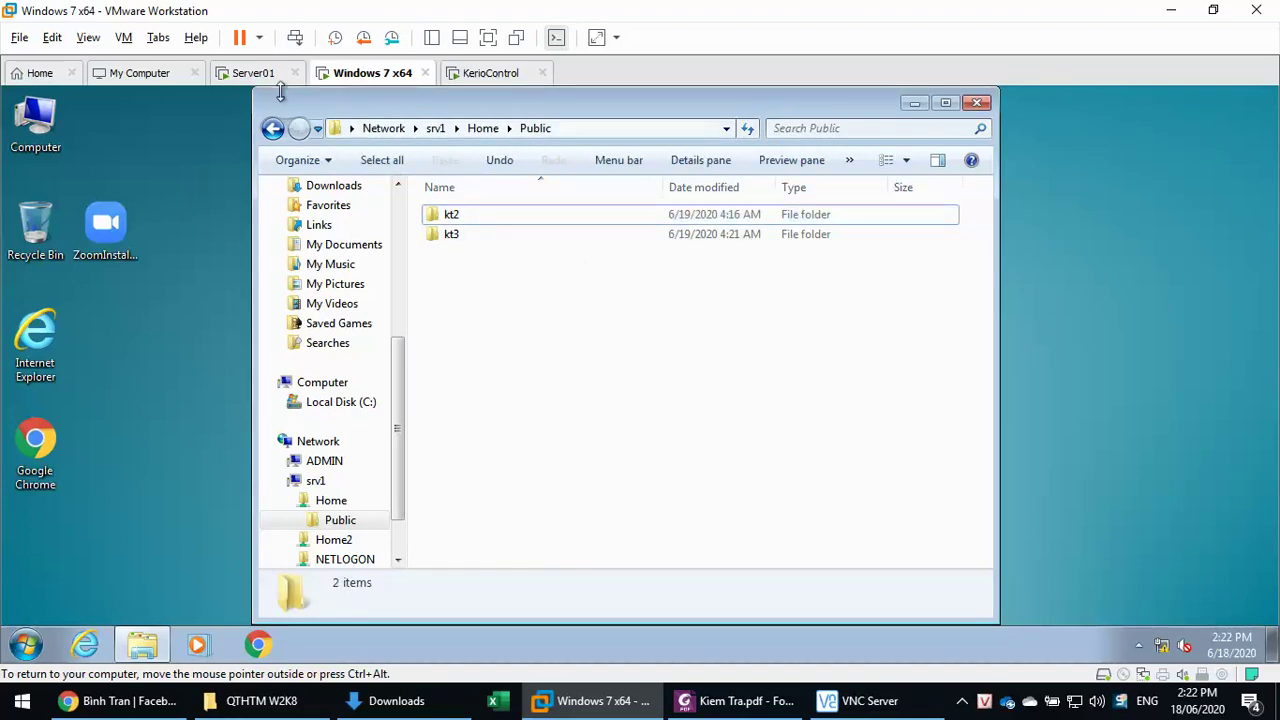
- Switch to the Server01 VM and go up to the Home folder
{"action": "left_click", "coordinate": [253, 73]}
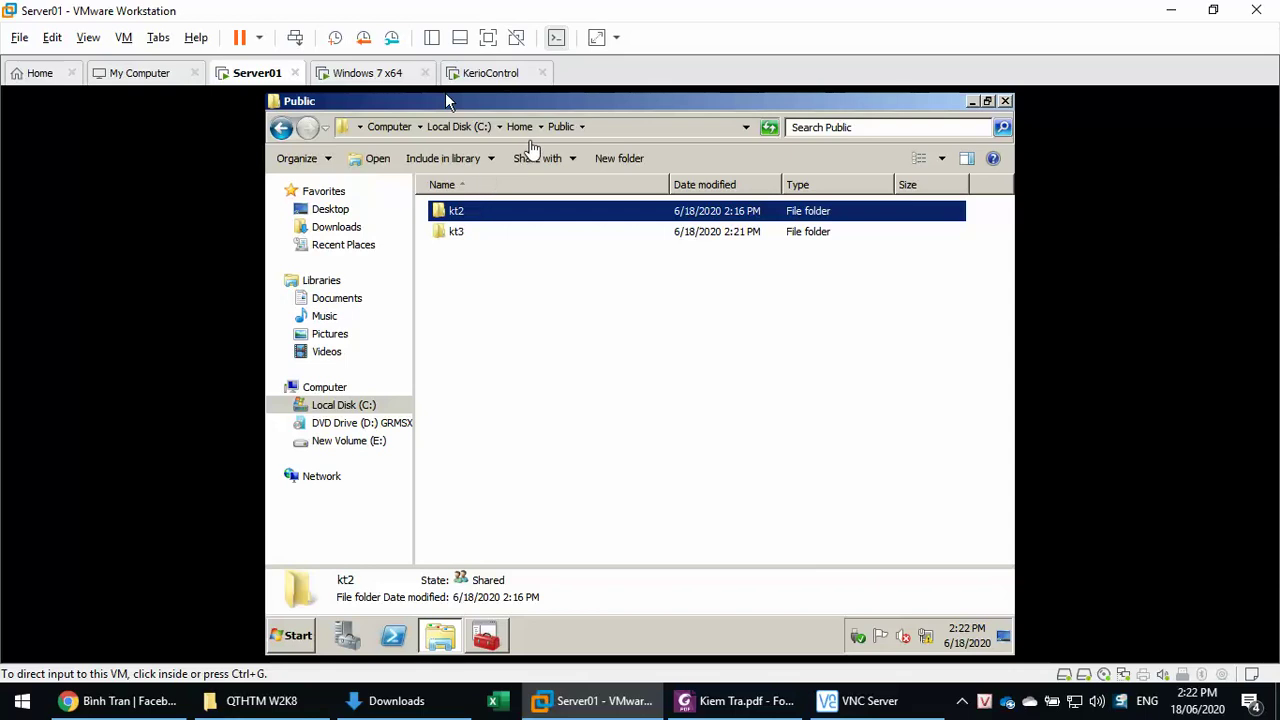
{"action": "left_click", "coordinate": [518, 140]}
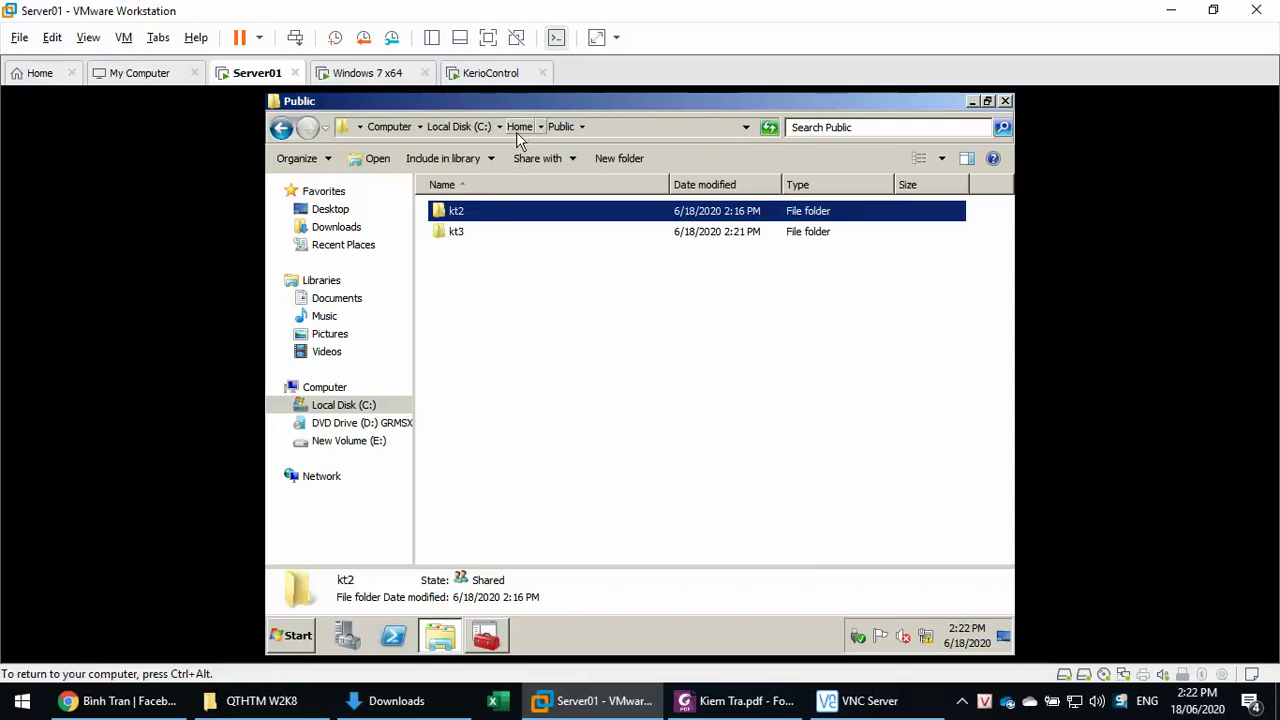
{"action": "left_click", "coordinate": [518, 132]}
- Review Public's Security permissions for NVCty and CREATOR OWNER, closing without changes
{"action": "right_click", "coordinate": [469, 289]}
{"action": "left_click", "coordinate": [466, 278]}
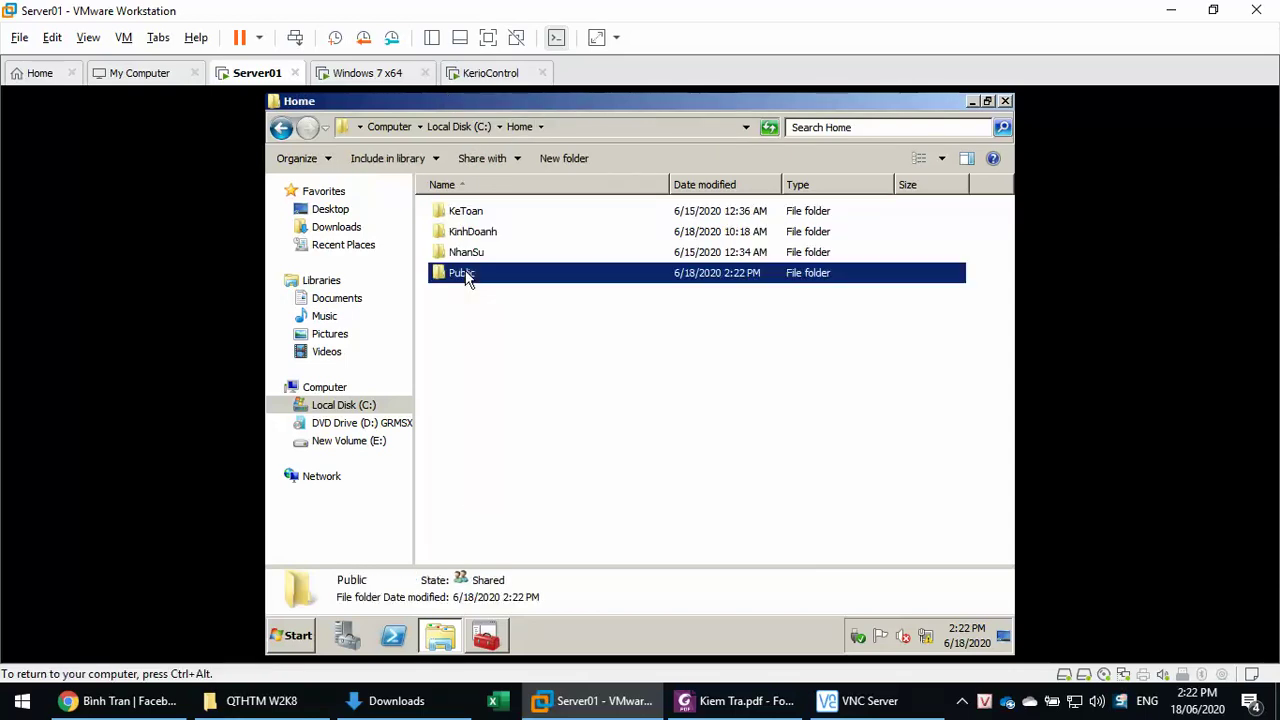
{"action": "right_click", "coordinate": [466, 278]}
{"action": "left_click", "coordinate": [537, 500]}
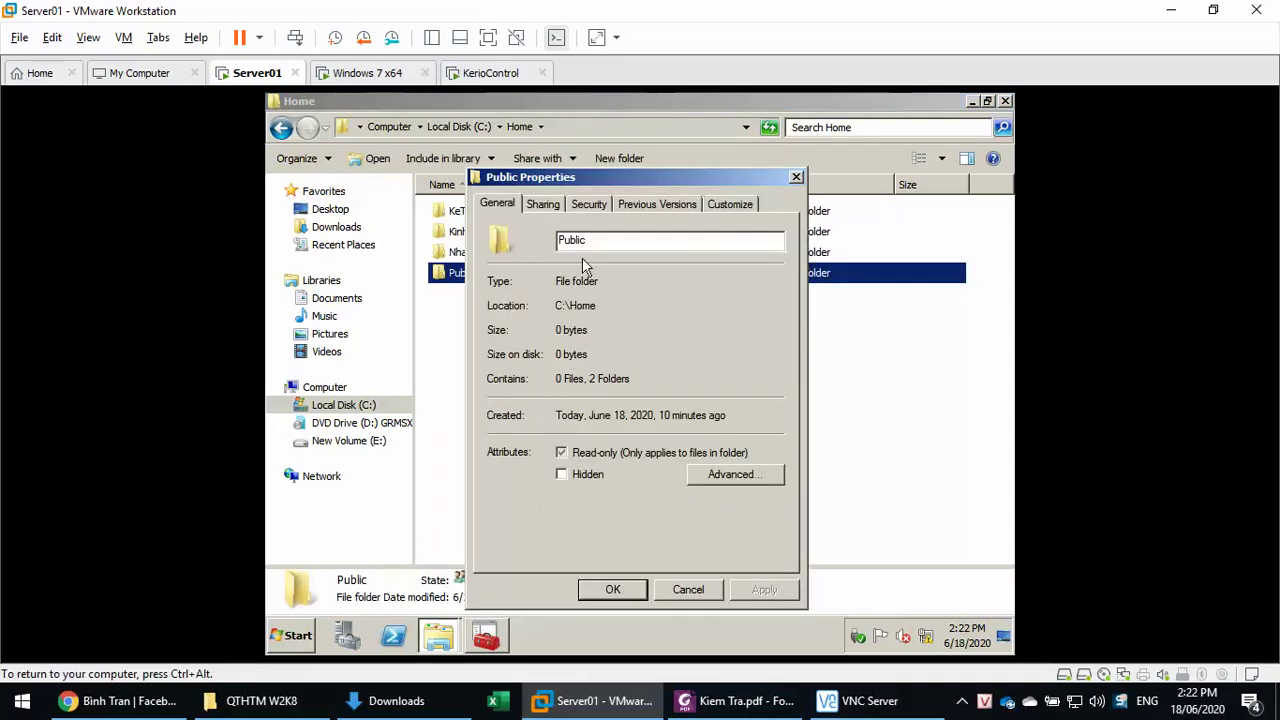
{"action": "left_click", "coordinate": [589, 205]}
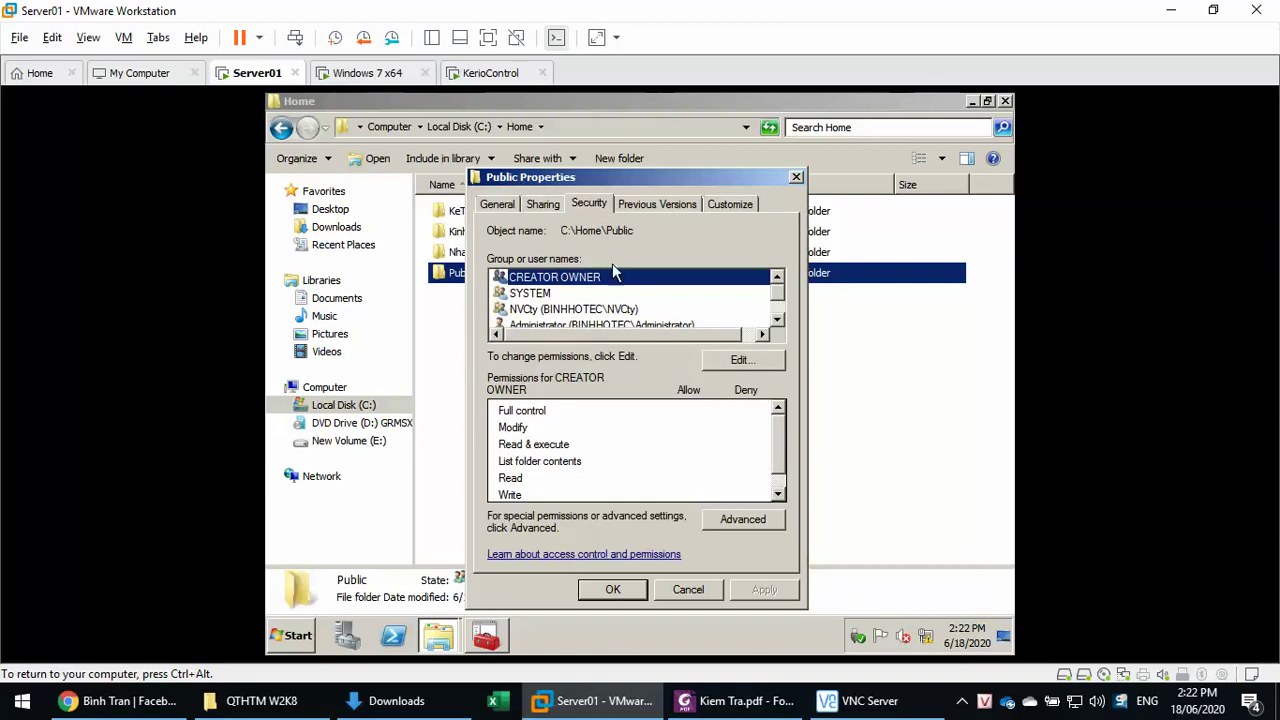
{"action": "left_click", "coordinate": [547, 310]}
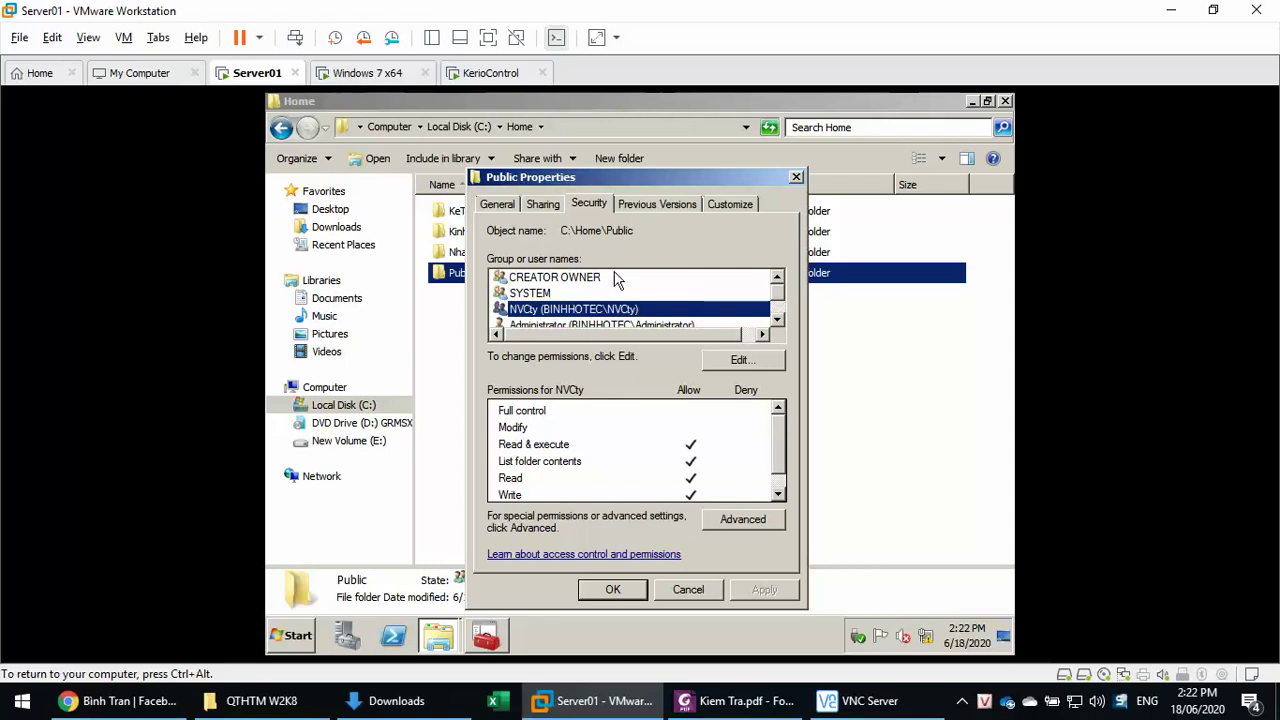
{"action": "left_click", "coordinate": [552, 278]}
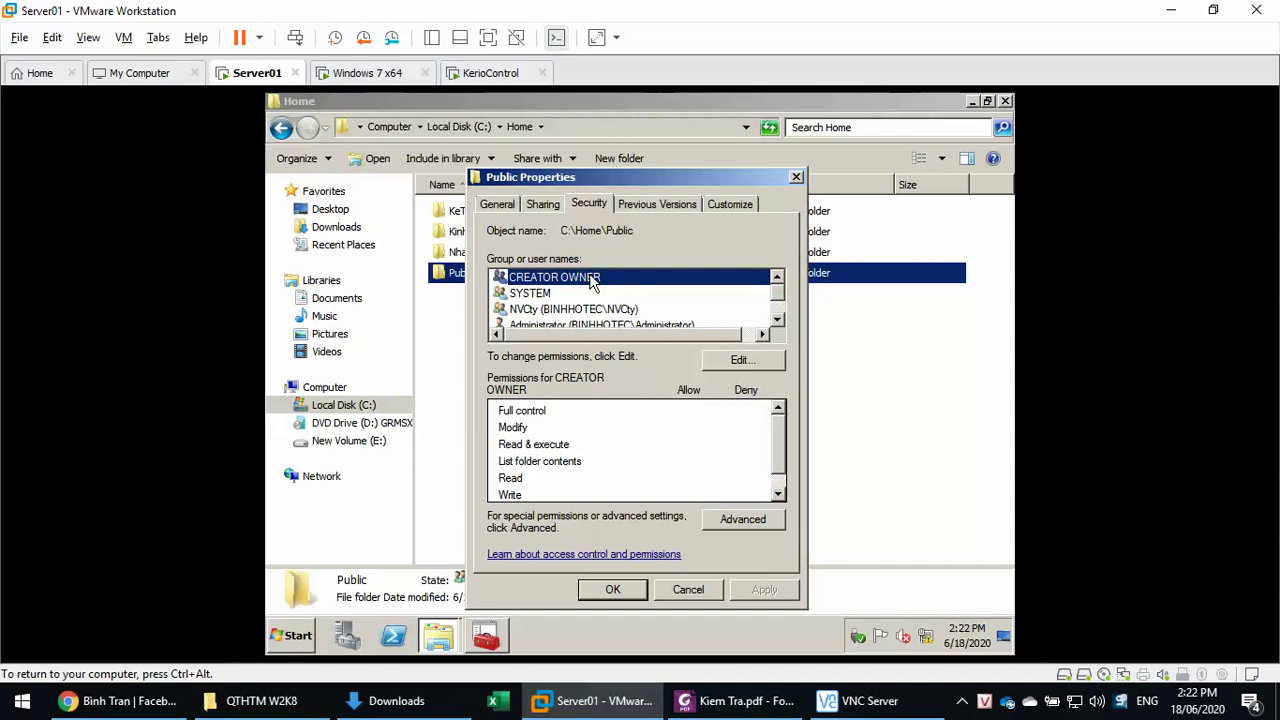
{"action": "left_click", "coordinate": [613, 589]}
- In Kiem Tra.pdf, highlight the section 6 logon-script task lines for drives X and Y
{"action": "left_click", "coordinate": [738, 700]}
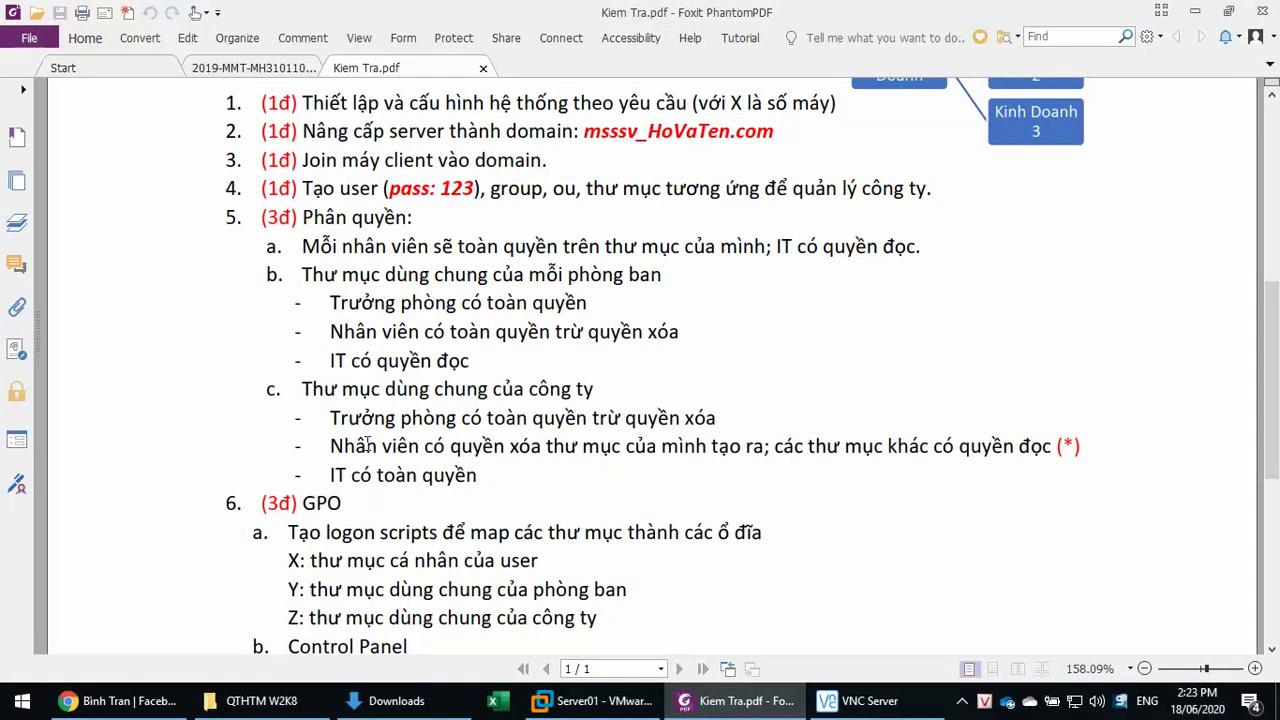
{"action": "left_click_drag", "start_coordinate": [367, 448], "coordinate": [1097, 452]}
{"action": "scroll", "coordinate": [1010, 456], "scroll_direction": "down", "scroll_amount": 3}
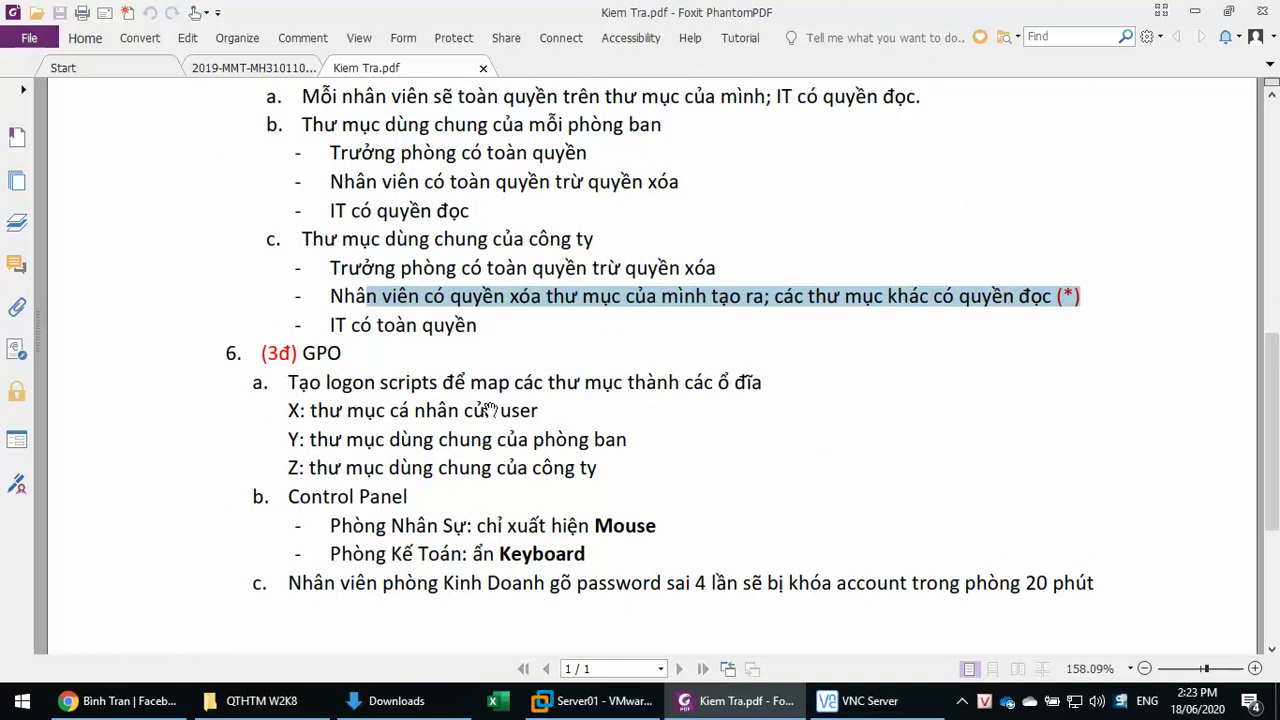
{"action": "left_click", "coordinate": [320, 360]}
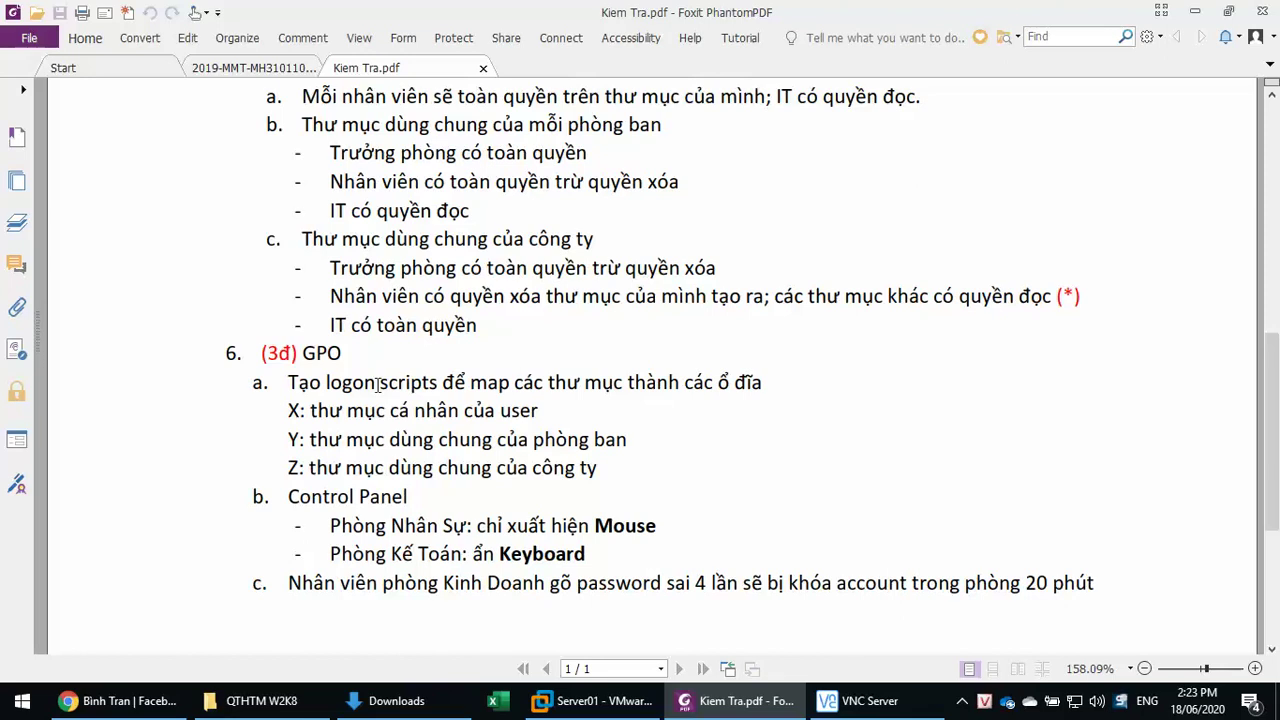
{"action": "left_click_drag", "start_coordinate": [290, 383], "coordinate": [794, 394]}
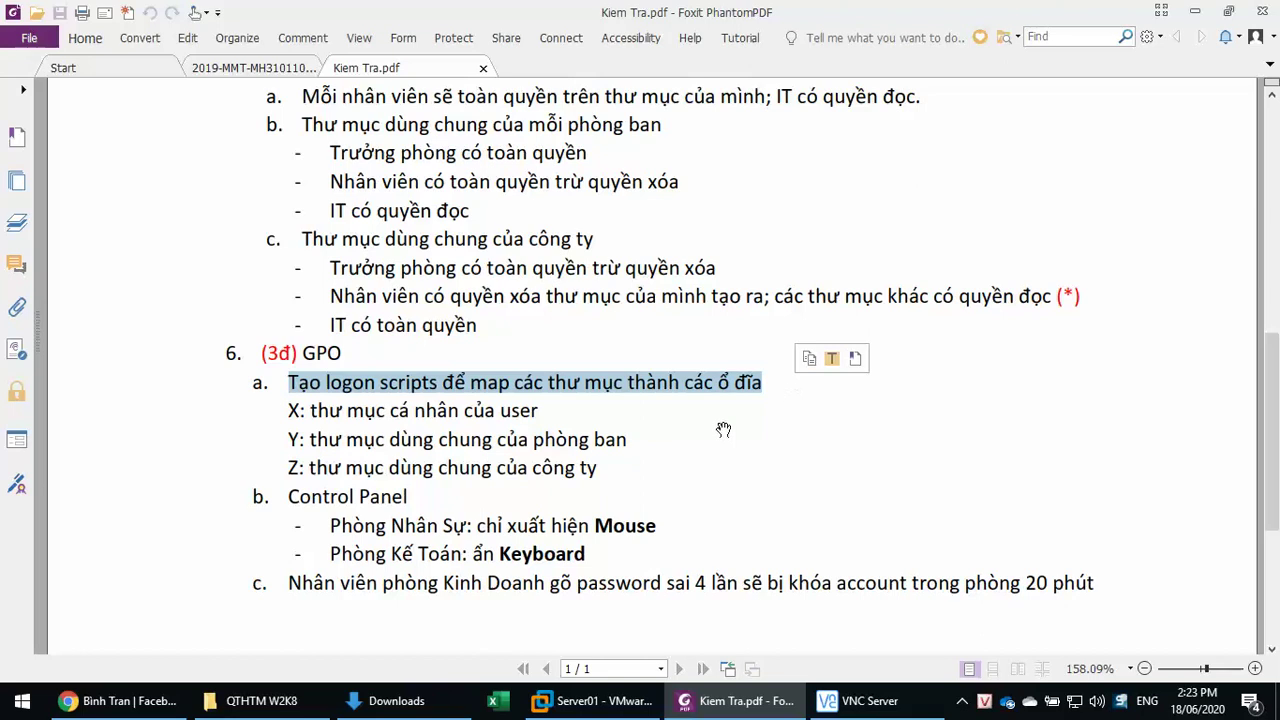
{"action": "left_click_drag", "start_coordinate": [329, 411], "coordinate": [586, 411]}
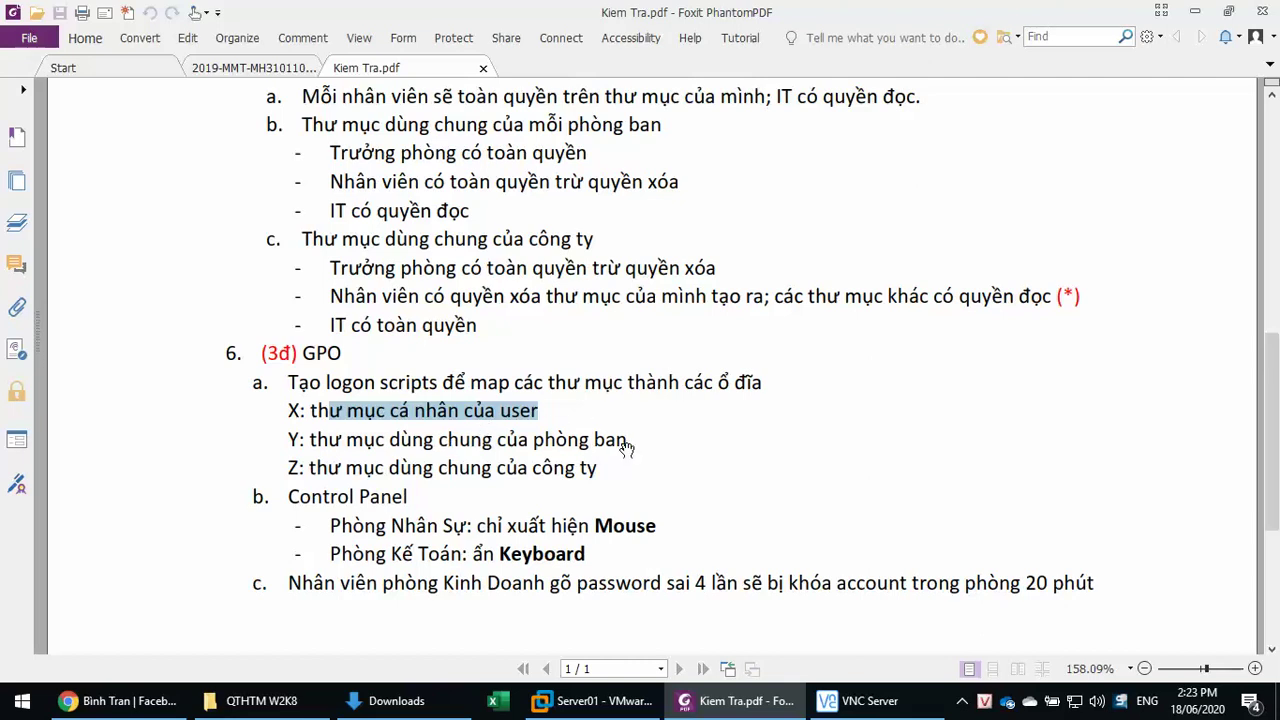
{"action": "left_click_drag", "start_coordinate": [629, 440], "coordinate": [288, 410]}
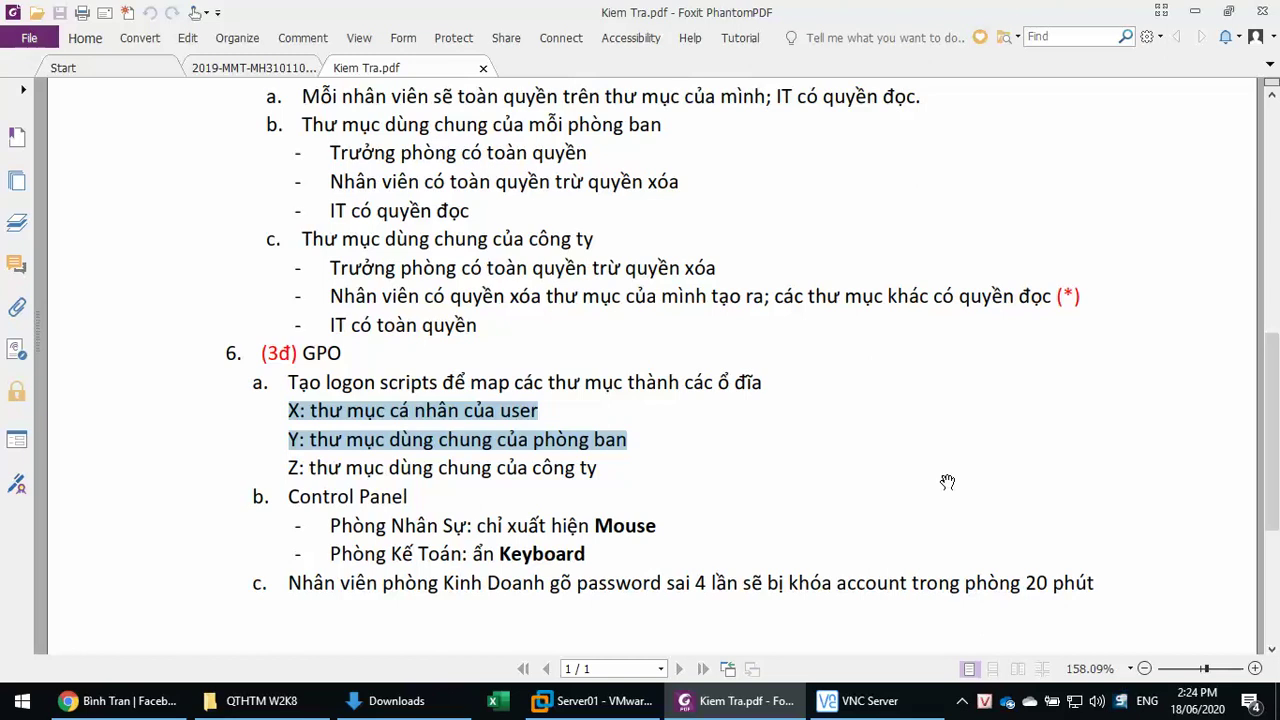
{"action": "left_click", "coordinate": [595, 700]}
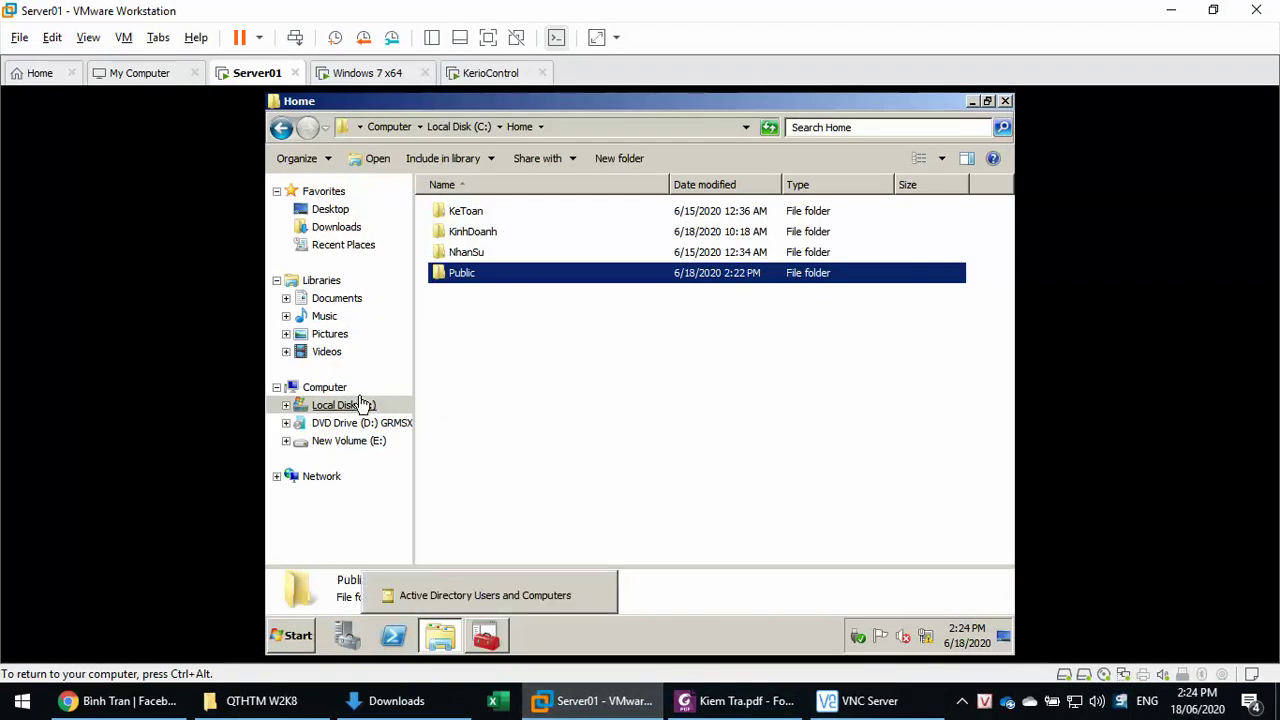
- In Group Policy Management, create a GPO named Logon Scripts linked to Cty's KeToan OU
{"action": "left_click", "coordinate": [297, 636]}
{"action": "mouse_move", "coordinate": [575, 471]}
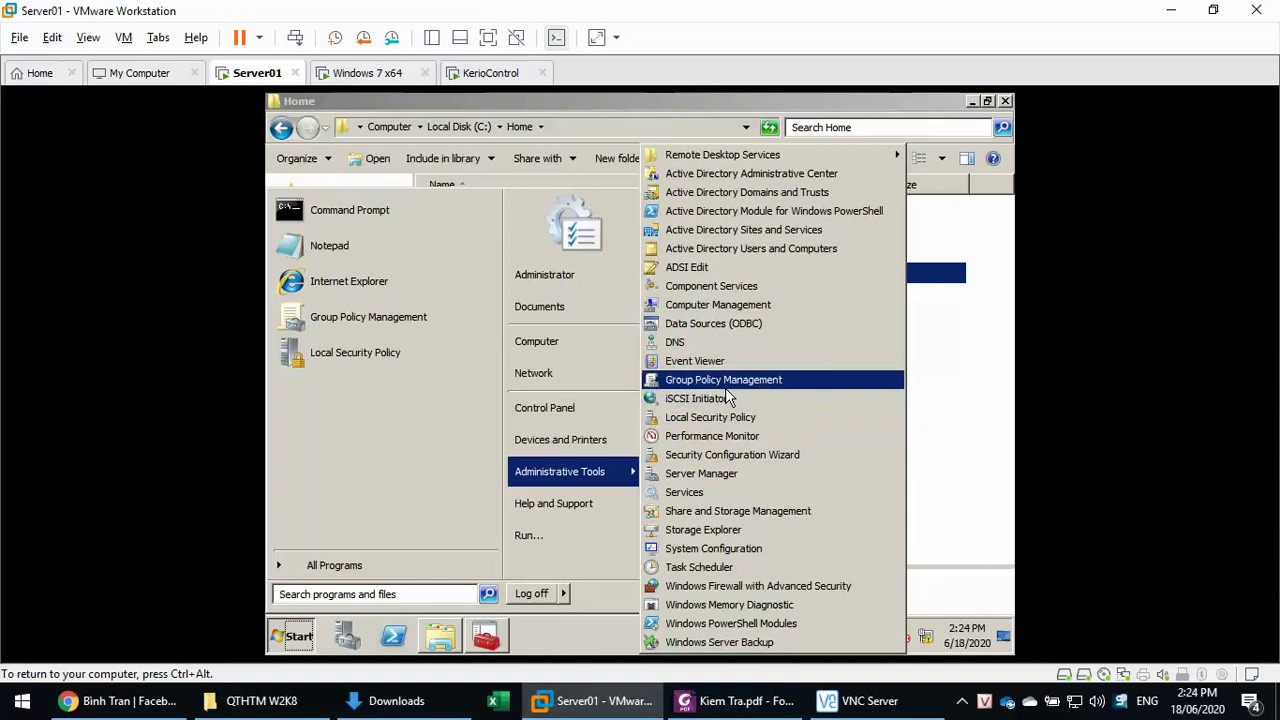
{"action": "left_click", "coordinate": [726, 384]}
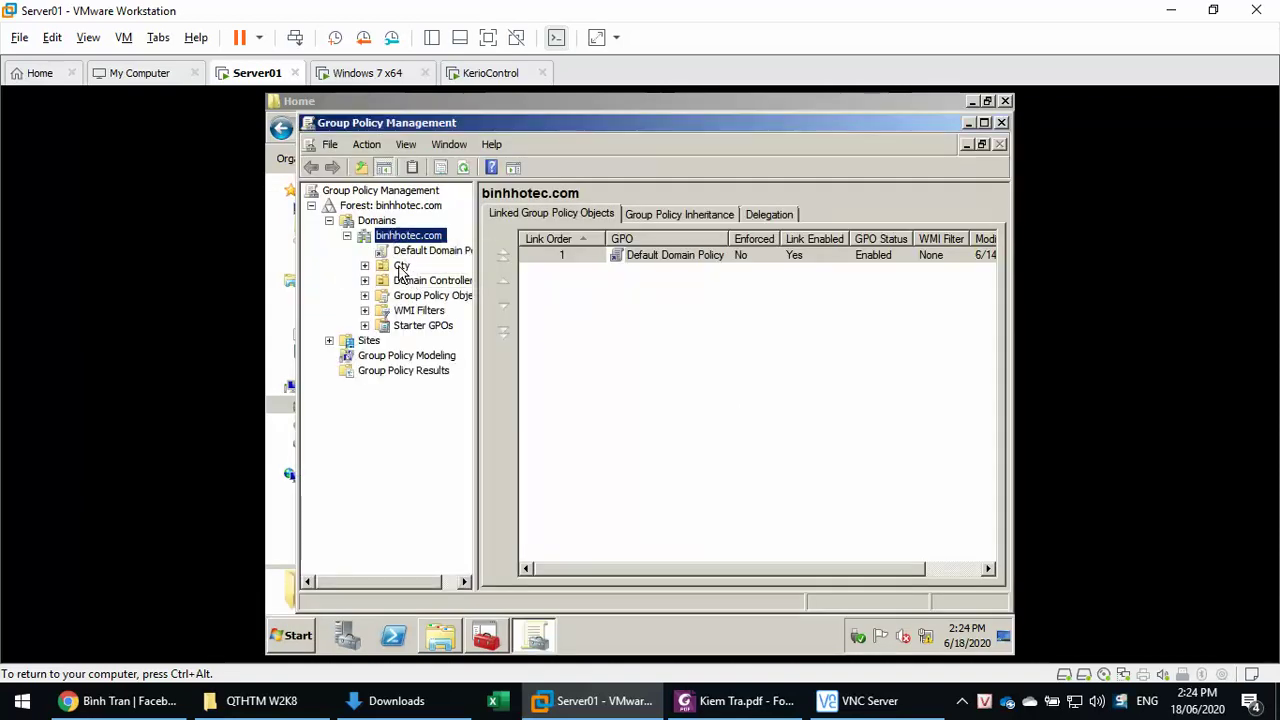
{"action": "double_click", "coordinate": [403, 265]}
{"action": "right_click", "coordinate": [410, 284]}
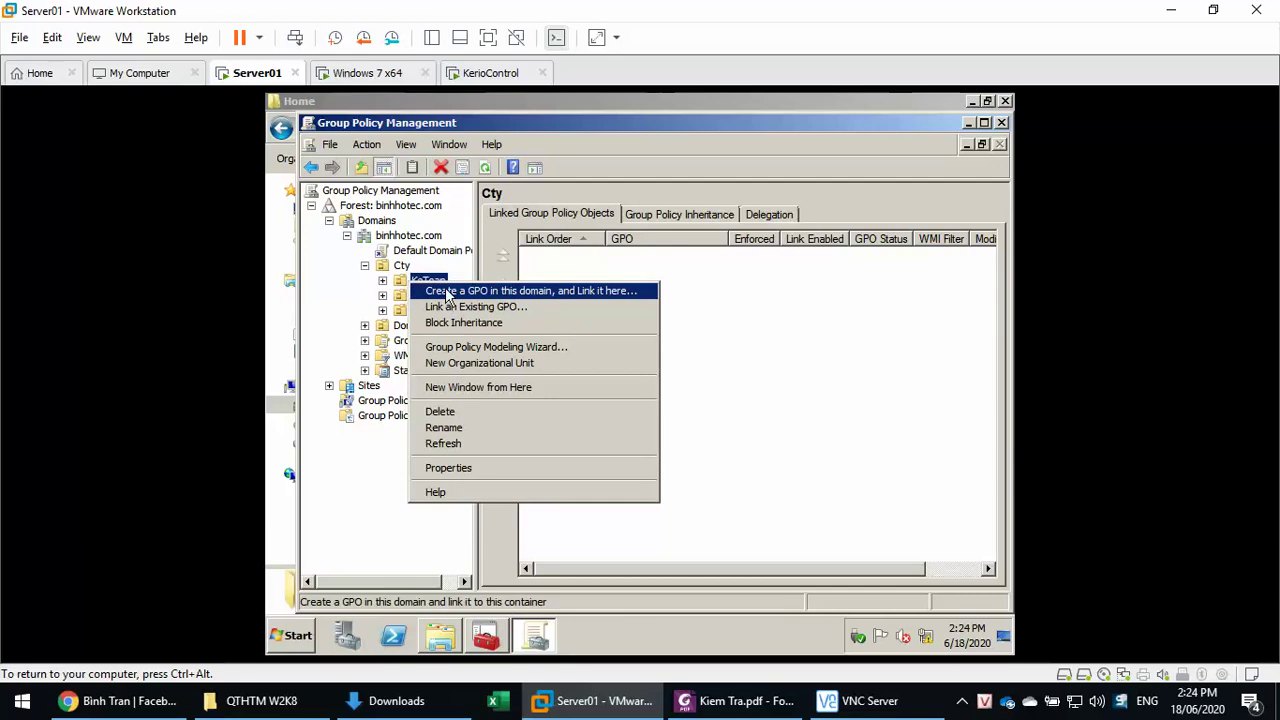
{"action": "left_click", "coordinate": [447, 291]}
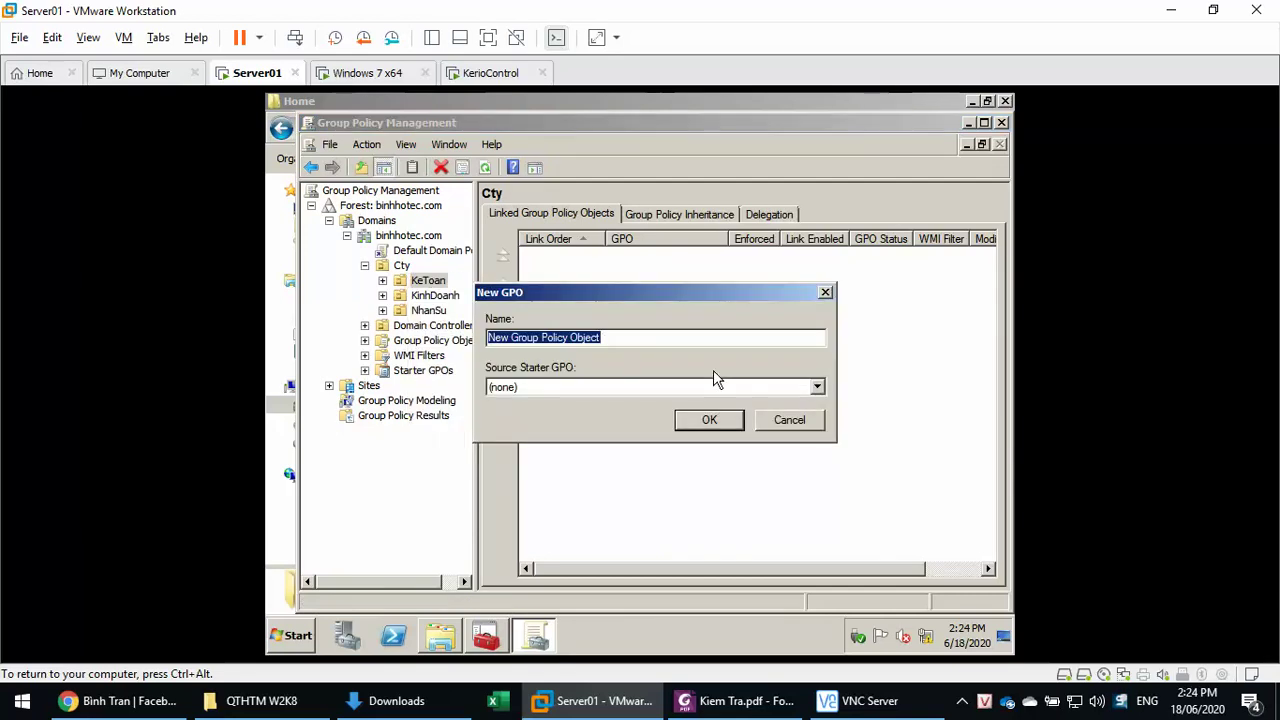
{"action": "type", "text": "MAP"}
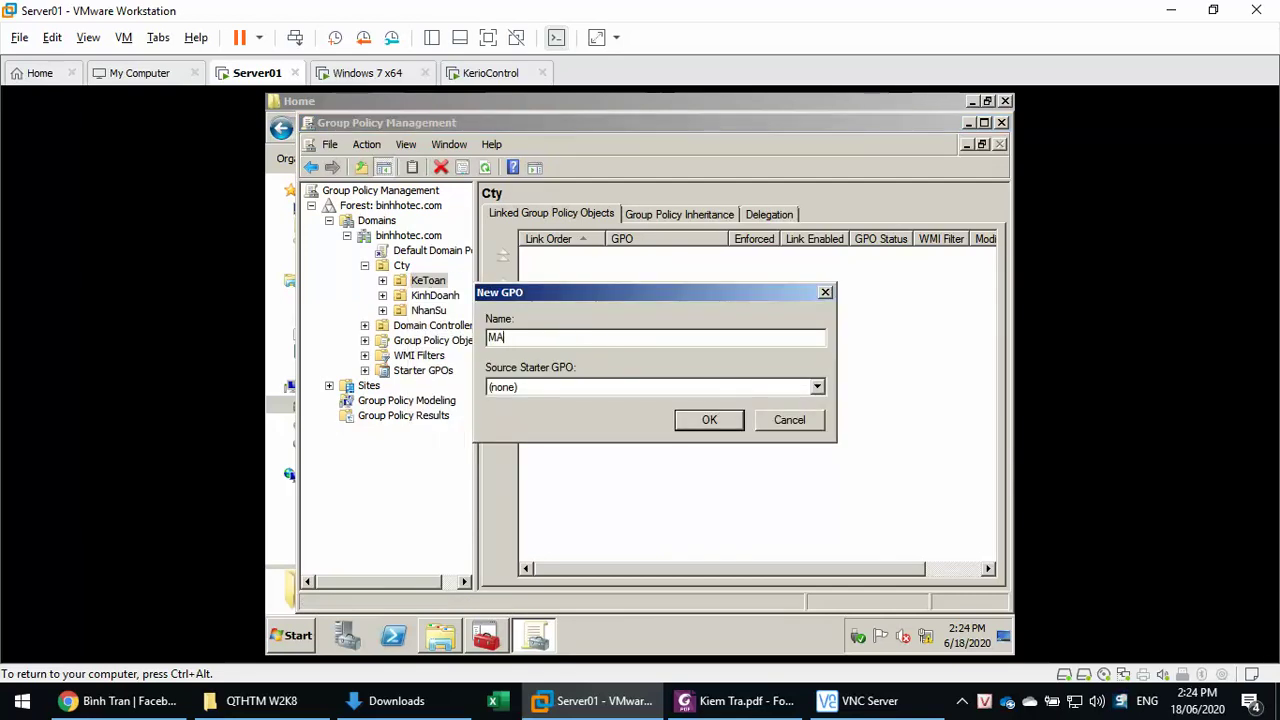
{"action": "key", "text": "BackSpace"}
{"action": "key", "text": "BackSpace"}
{"action": "key", "text": "BackSpace"}
{"action": "type", "text": "Logon Scripts"}
{"action": "key", "text": "Return"}
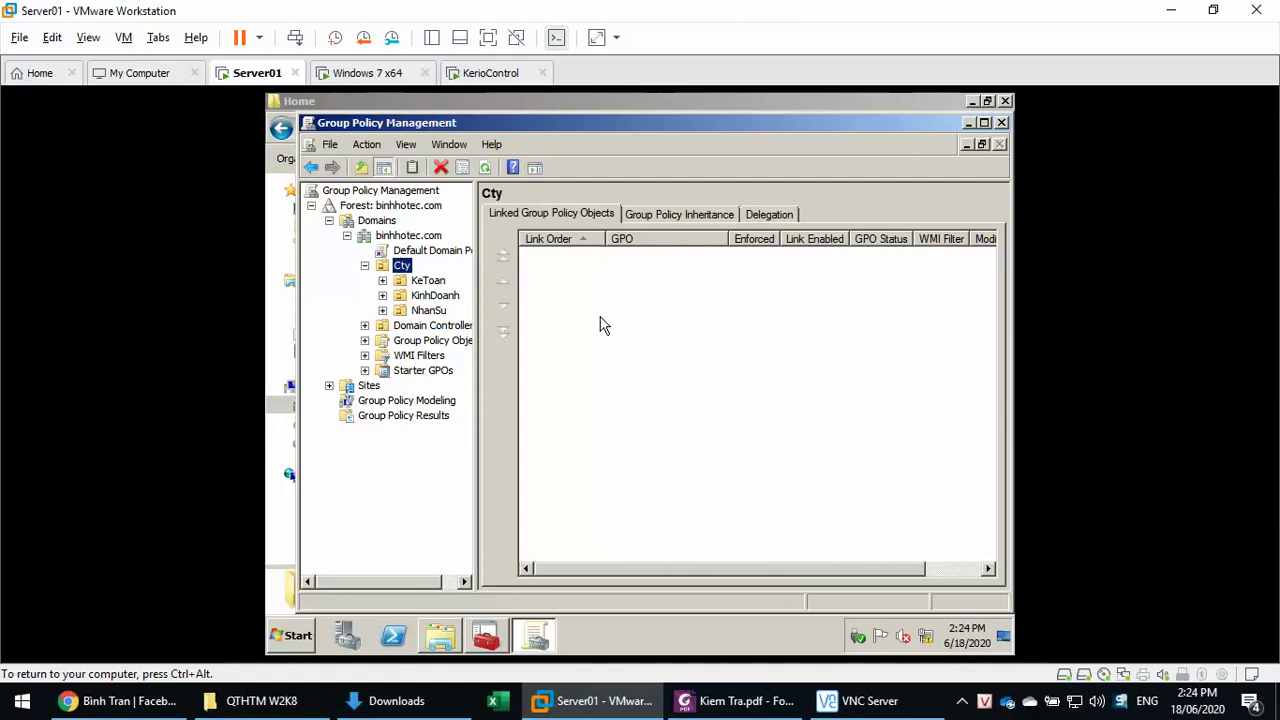
{"action": "left_click", "coordinate": [428, 281]}
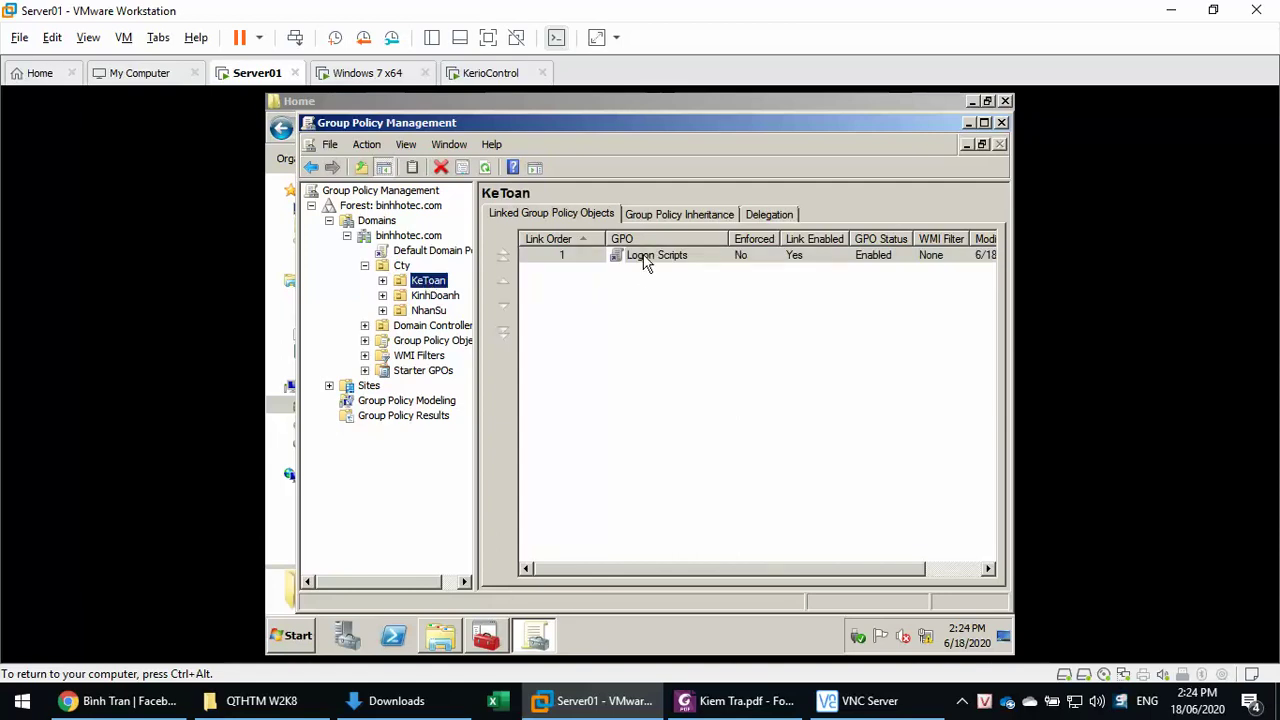
- Edit the Logon Scripts GPO and open its user Logon script properties
{"action": "right_click", "coordinate": [650, 262]}
{"action": "left_click", "coordinate": [666, 264]}
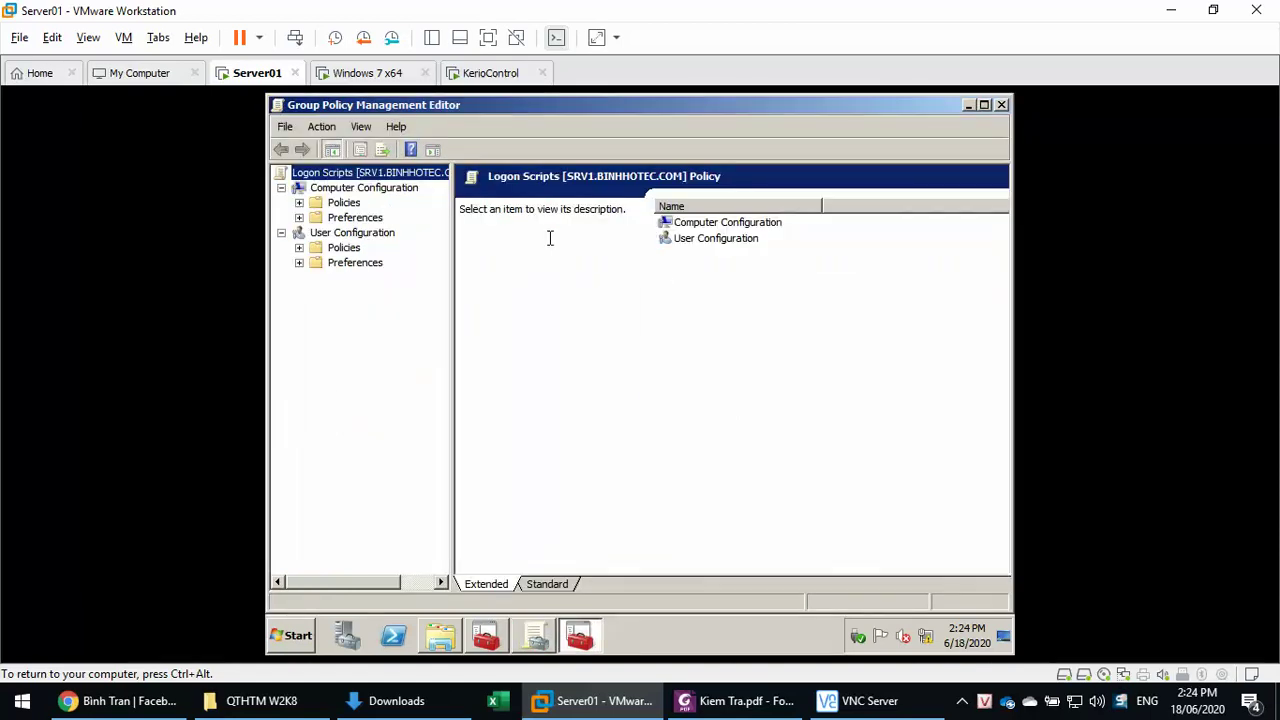
{"action": "double_click", "coordinate": [344, 248]}
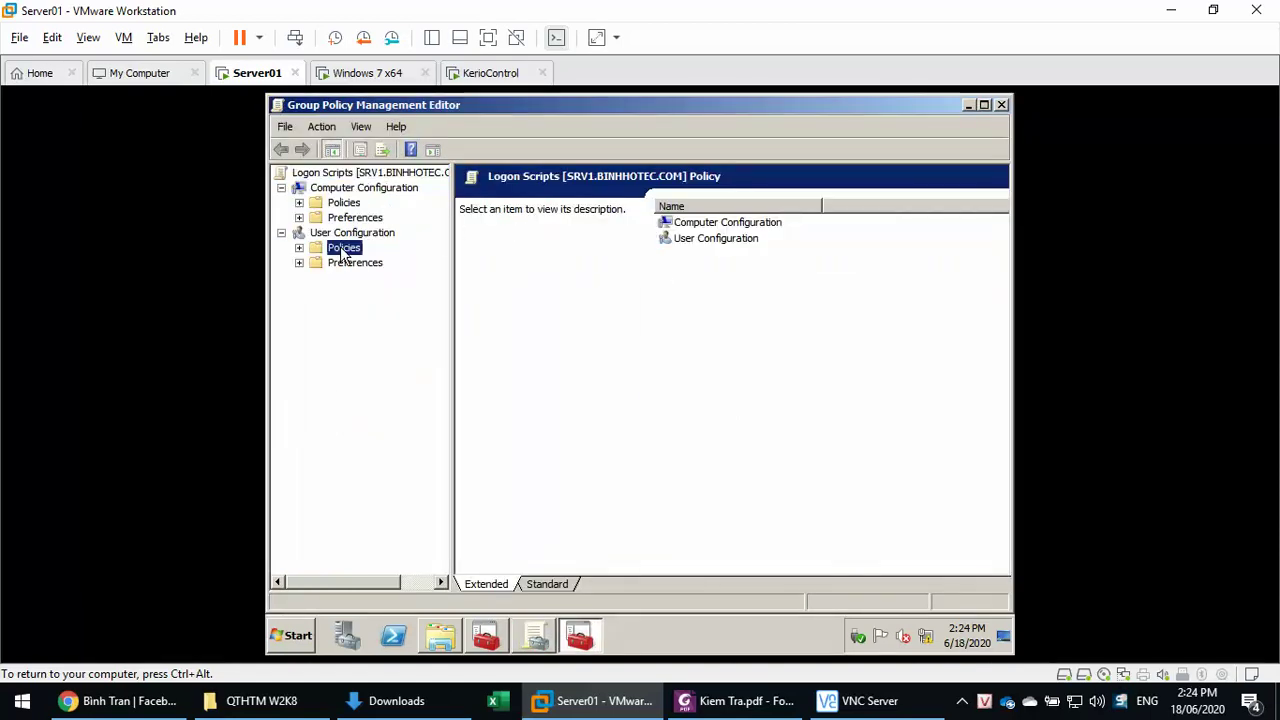
{"action": "double_click", "coordinate": [368, 278]}
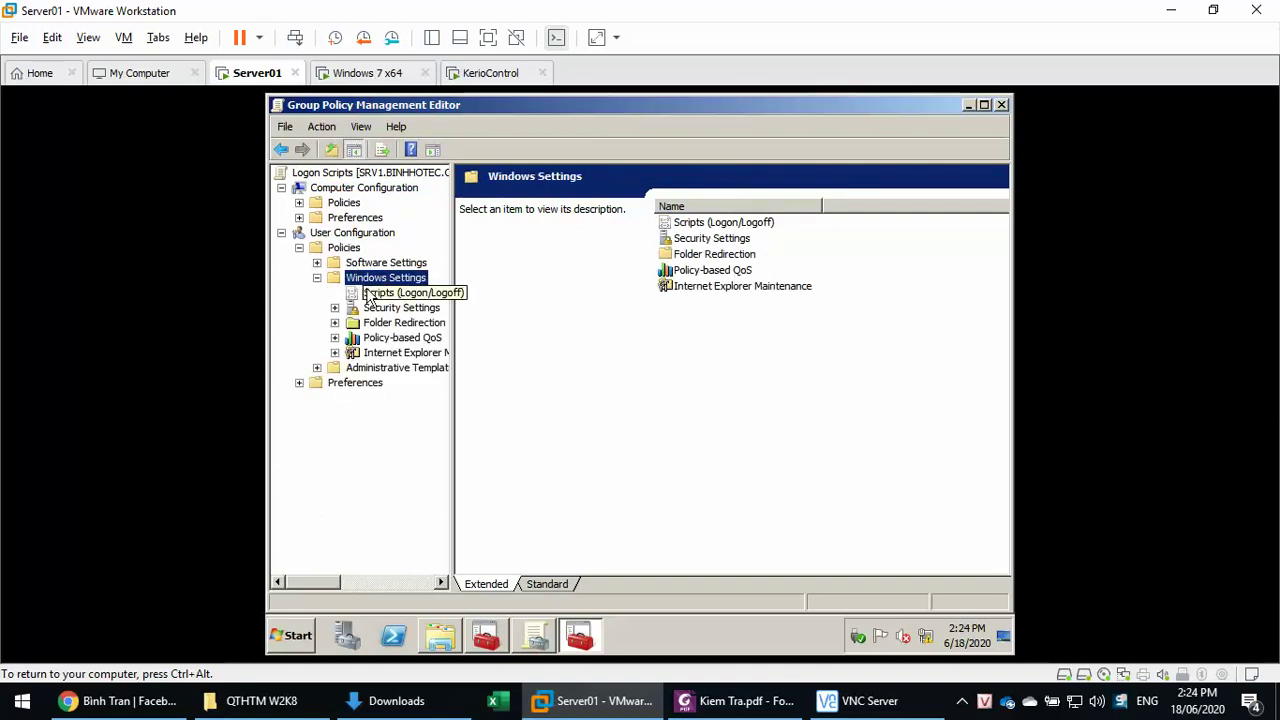
{"action": "left_click", "coordinate": [378, 294]}
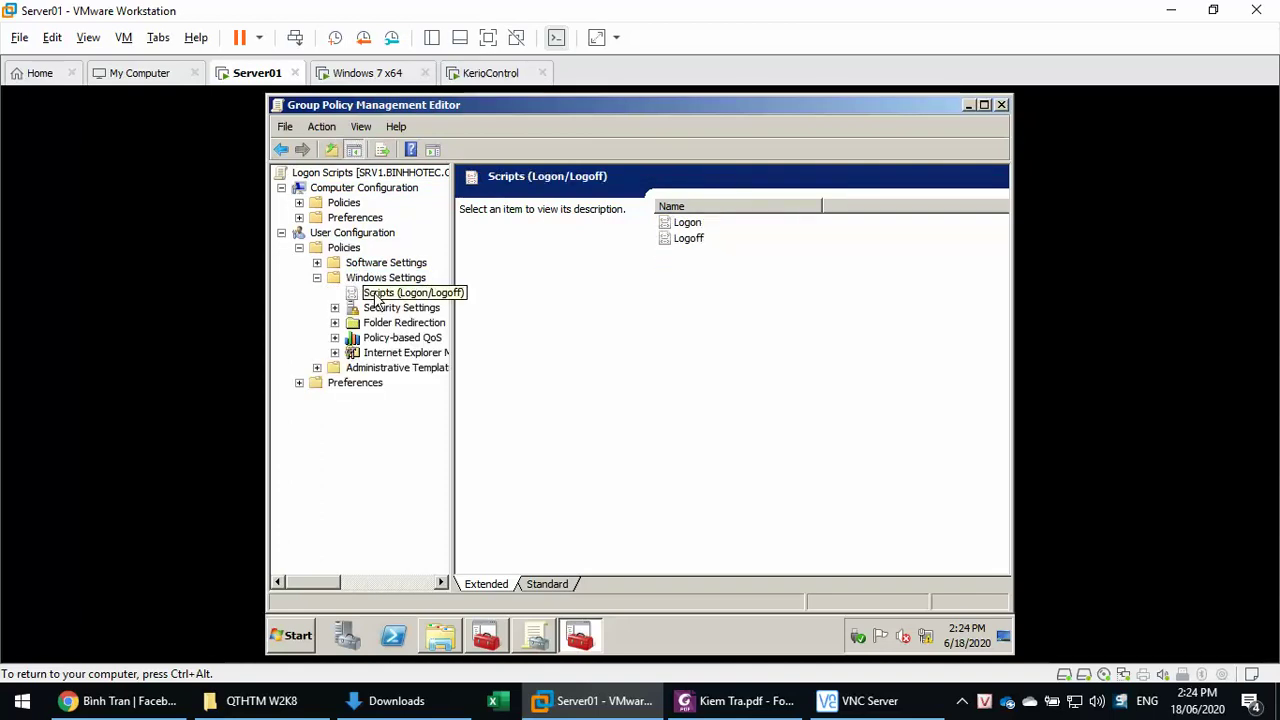
{"action": "left_click", "coordinate": [675, 224]}
{"action": "double_click", "coordinate": [675, 224]}
- Create a blank New Text Document in the Logon folder and pick it as the script
{"action": "left_click", "coordinate": [750, 355]}
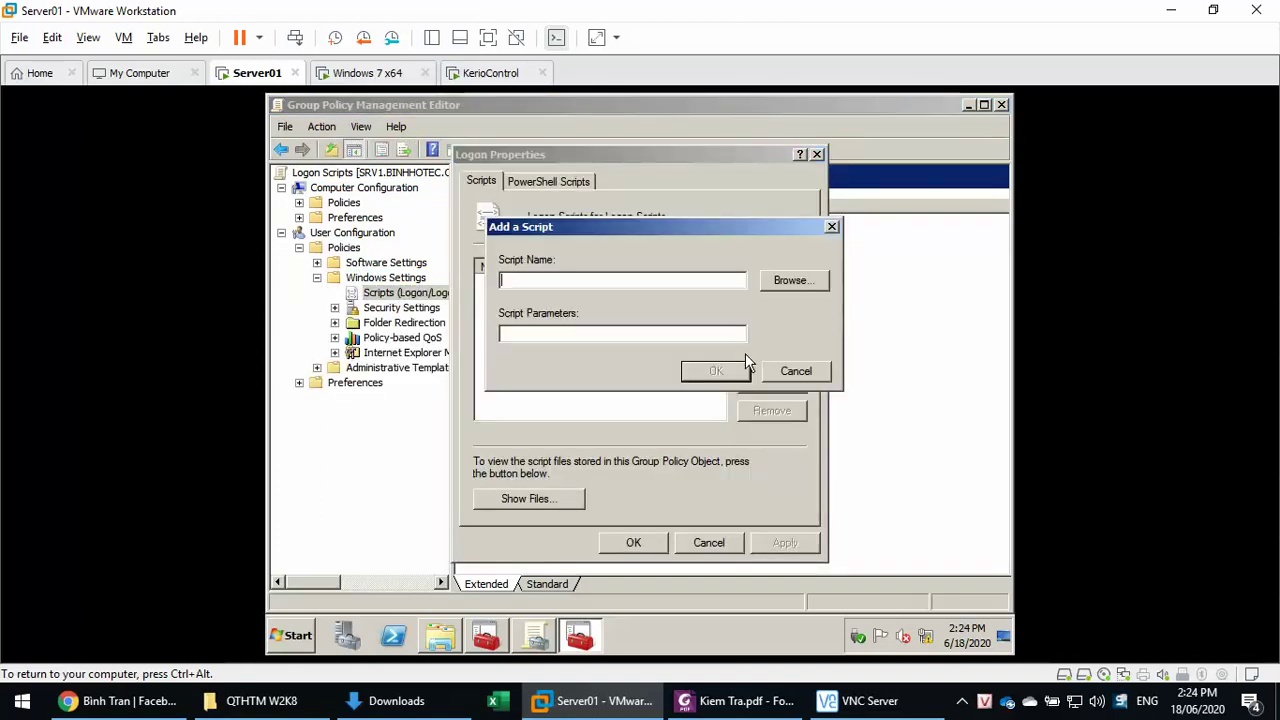
{"action": "left_click", "coordinate": [792, 280]}
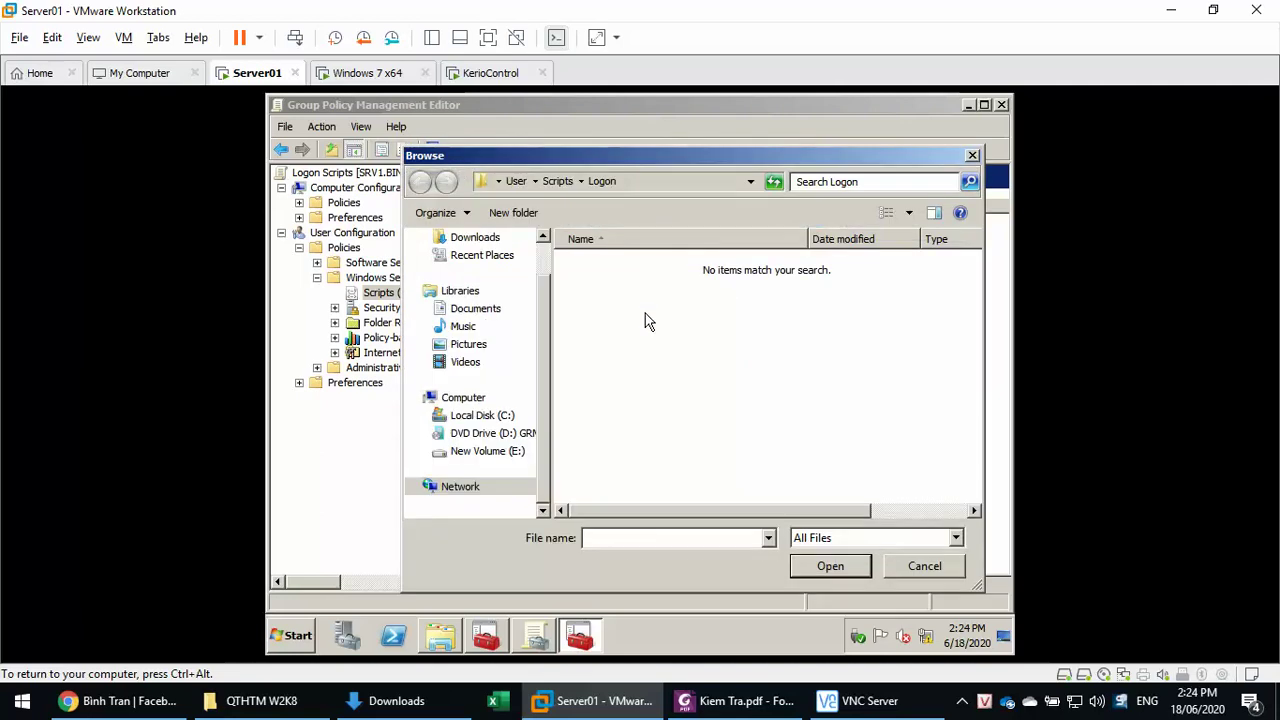
{"action": "right_click", "coordinate": [645, 320]}
{"action": "mouse_move", "coordinate": [700, 451]}
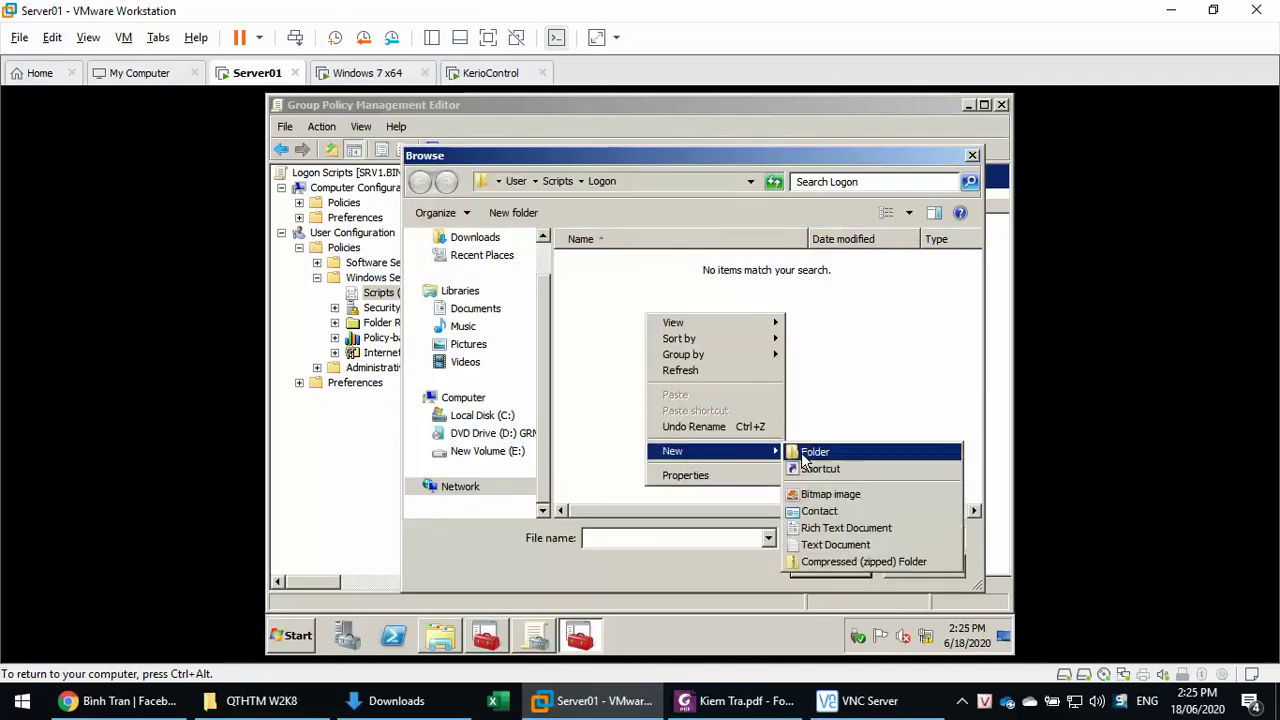
{"action": "left_click", "coordinate": [822, 544]}
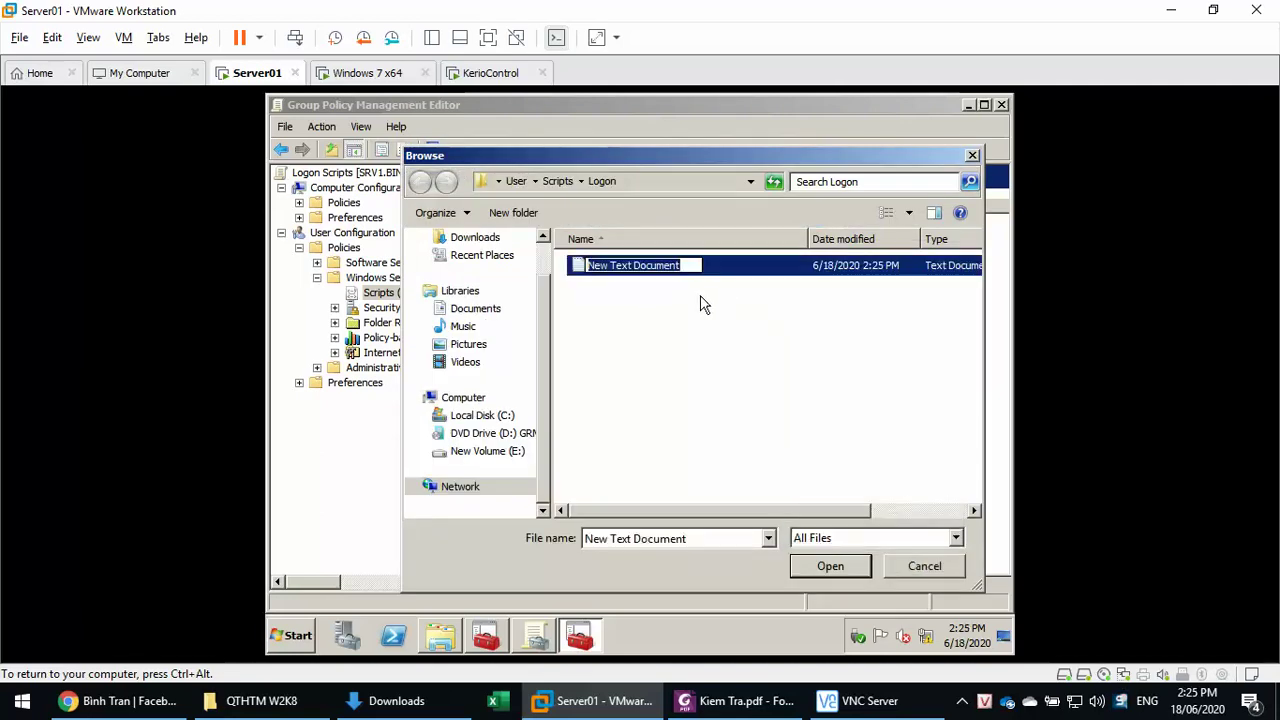
{"action": "key", "text": "Return"}
{"action": "double_click", "coordinate": [715, 265]}
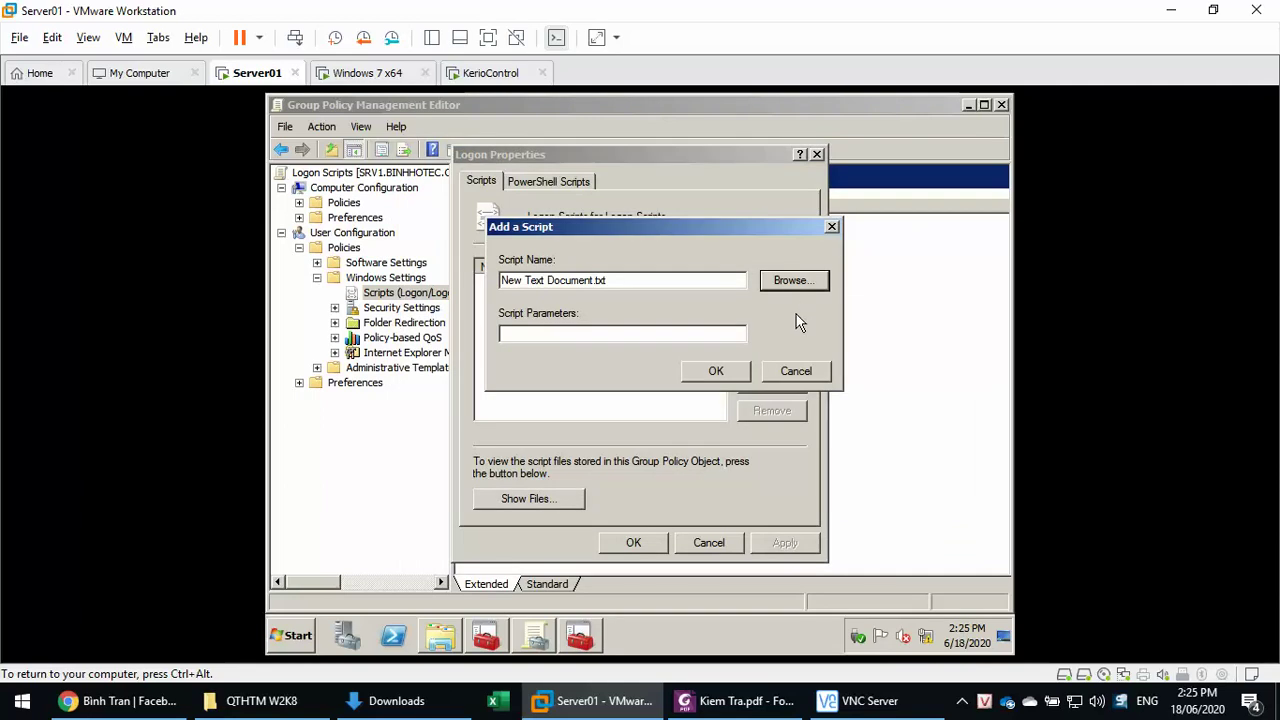
{"action": "left_click", "coordinate": [791, 281]}
- Open the text file in Notepad and write net use Y: \\srv1\home\ketoan\public
{"action": "right_click", "coordinate": [651, 267]}
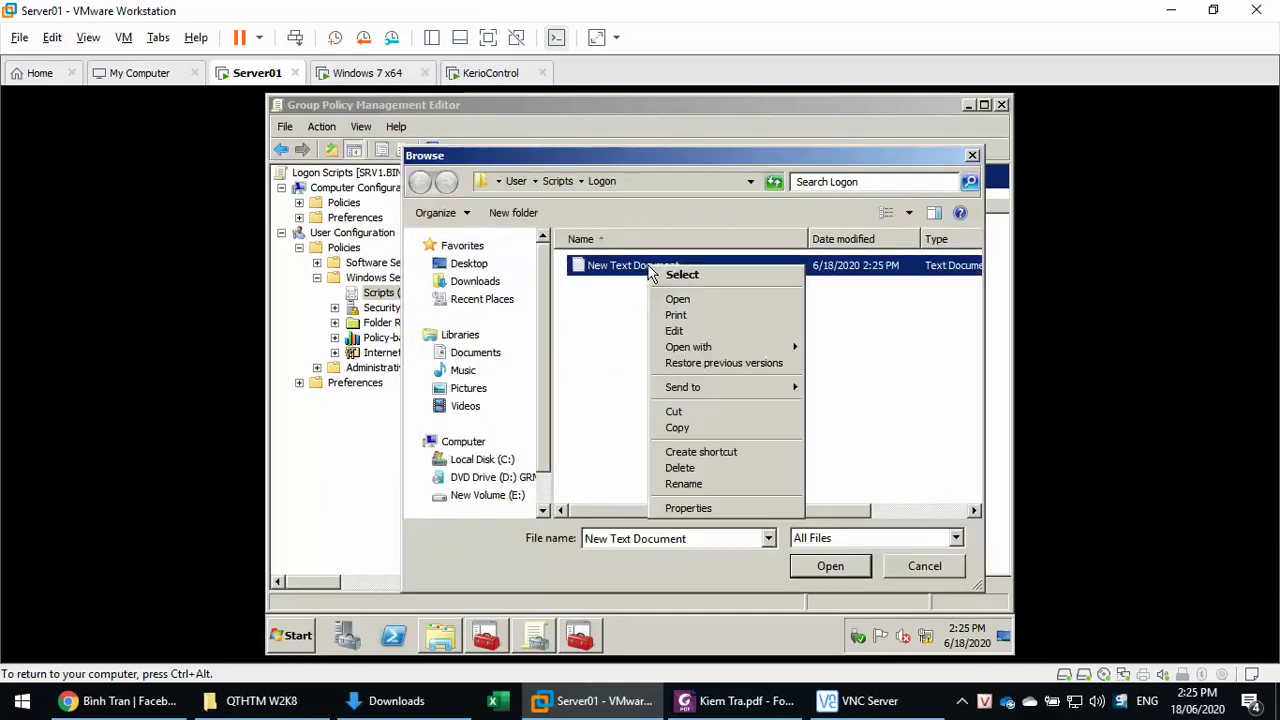
{"action": "left_click", "coordinate": [676, 331]}
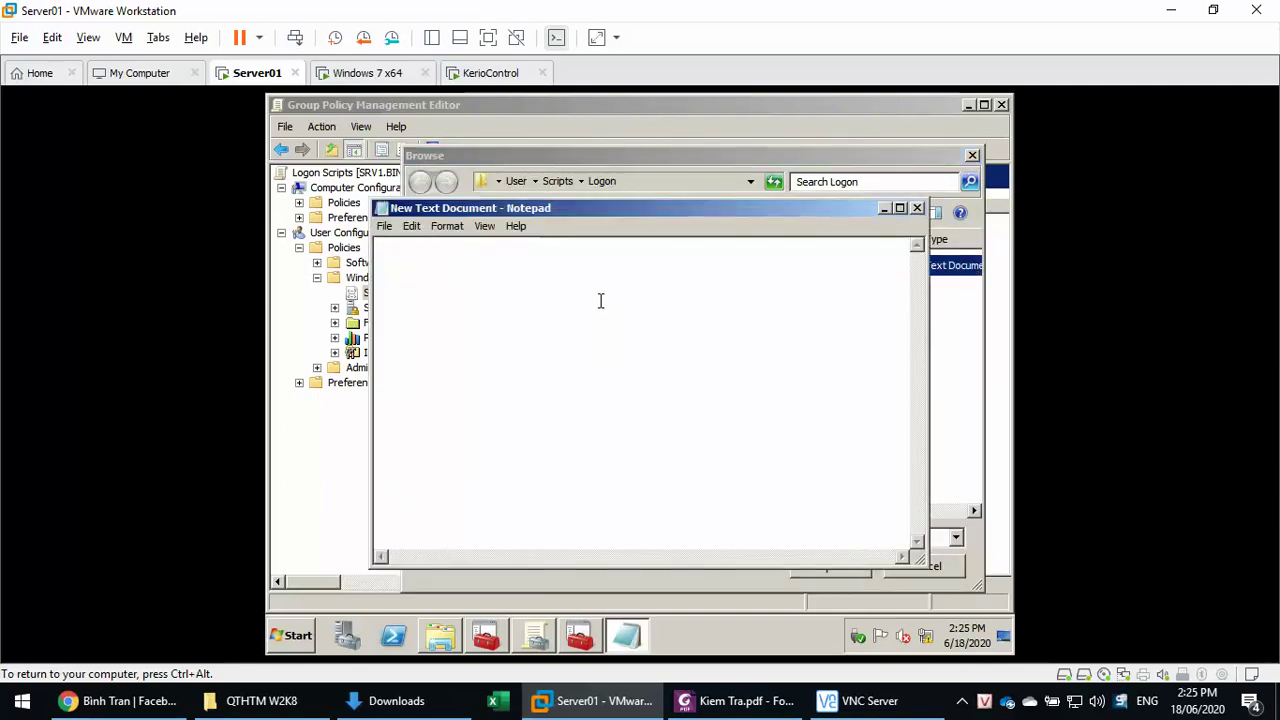
{"action": "type", "text": "net use Y: \\\\srv1\\home\\"}
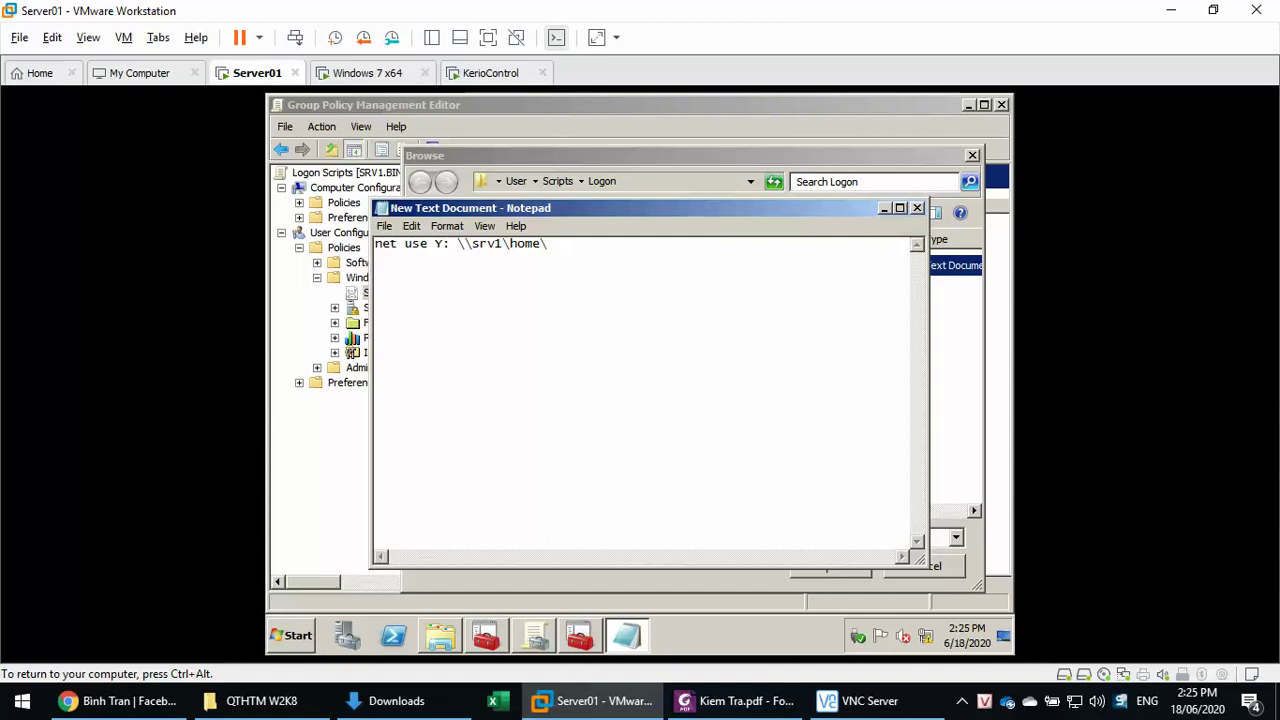
{"action": "type", "text": "ketoan\\p"}
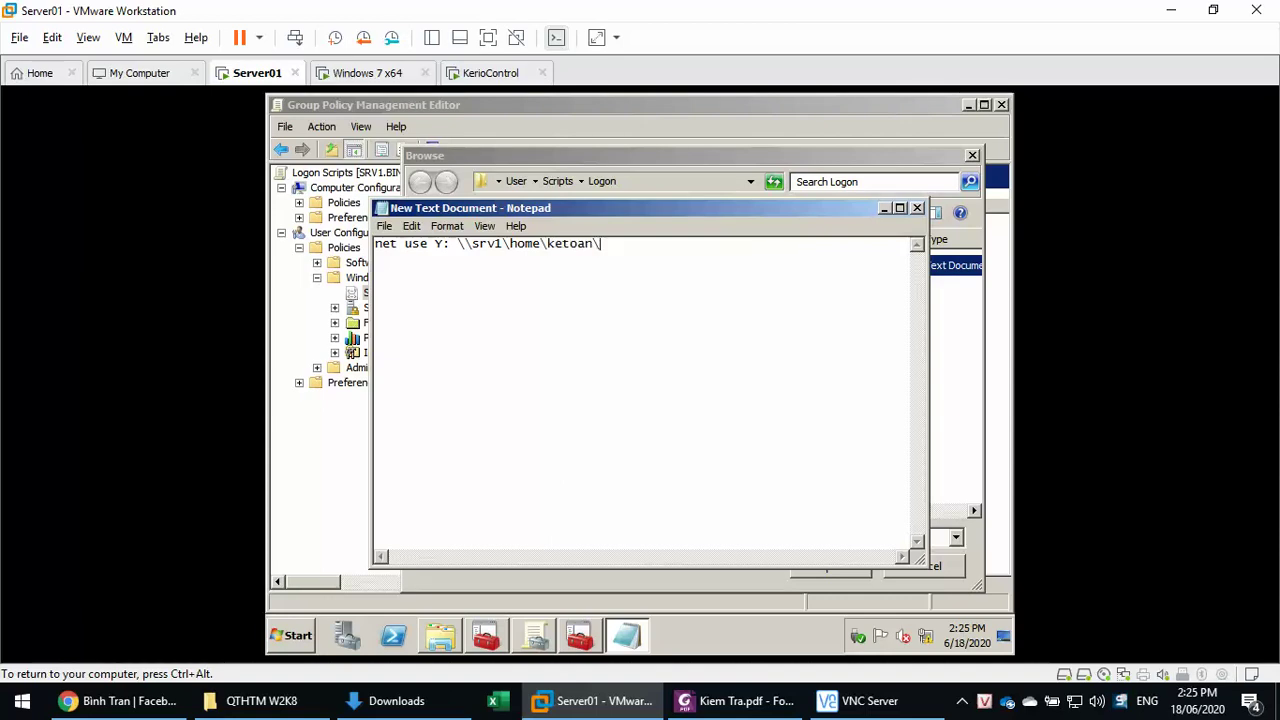
{"action": "type", "text": "ublic "}
{"action": "type", "text": "net u"}
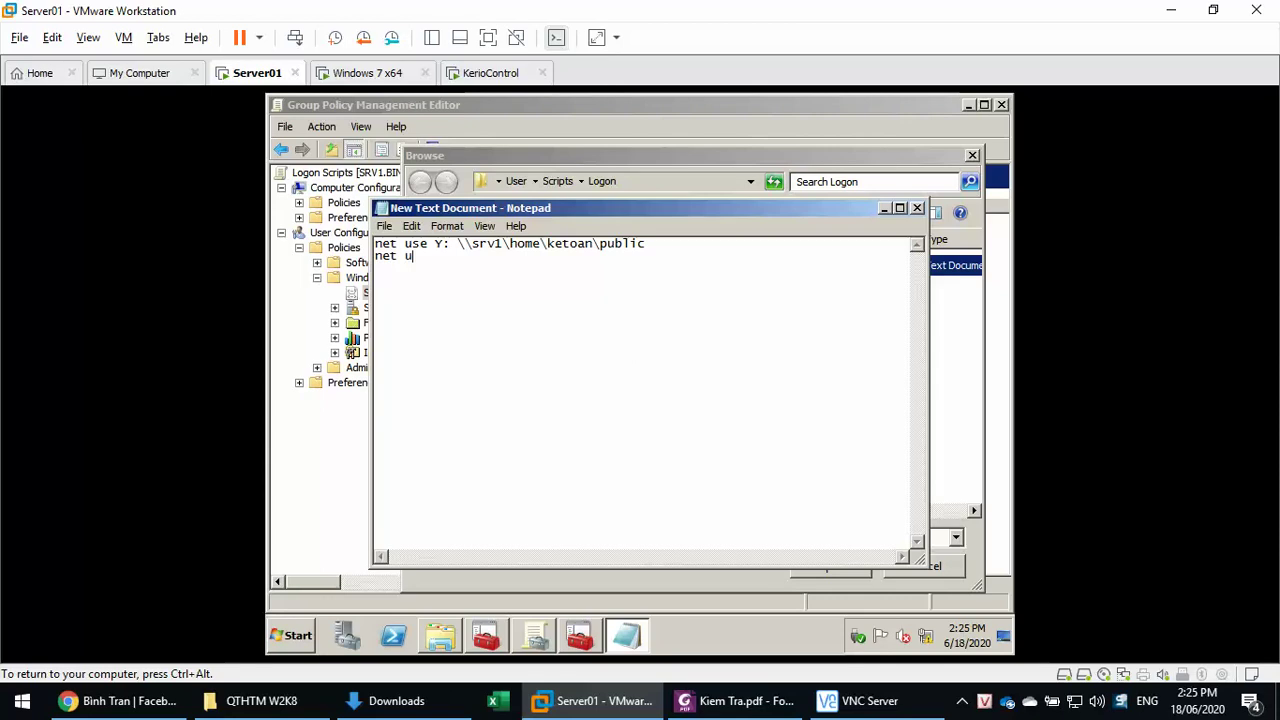
{"action": "type", "text": "se "}
{"action": "type", "text": "X"}
- Add a second line net use Z: \\srv1\home\public by copying and trimming the path
{"action": "key", "text": "BackSpace"}
{"action": "type", "text": "Z:"}
{"action": "key", "text": "Up"}
{"action": "key", "text": "shift+End"}
{"action": "key", "text": "ctrl+c"}
{"action": "key", "text": "Down"}
{"action": "key", "text": "ctrl+v"}
{"action": "key", "text": "BackSpace"}
{"action": "key", "text": "BackSpace"}
{"action": "key", "text": "BackSpace"}
{"action": "key", "text": "BackSpace"}
{"action": "key", "text": "BackSpace"}
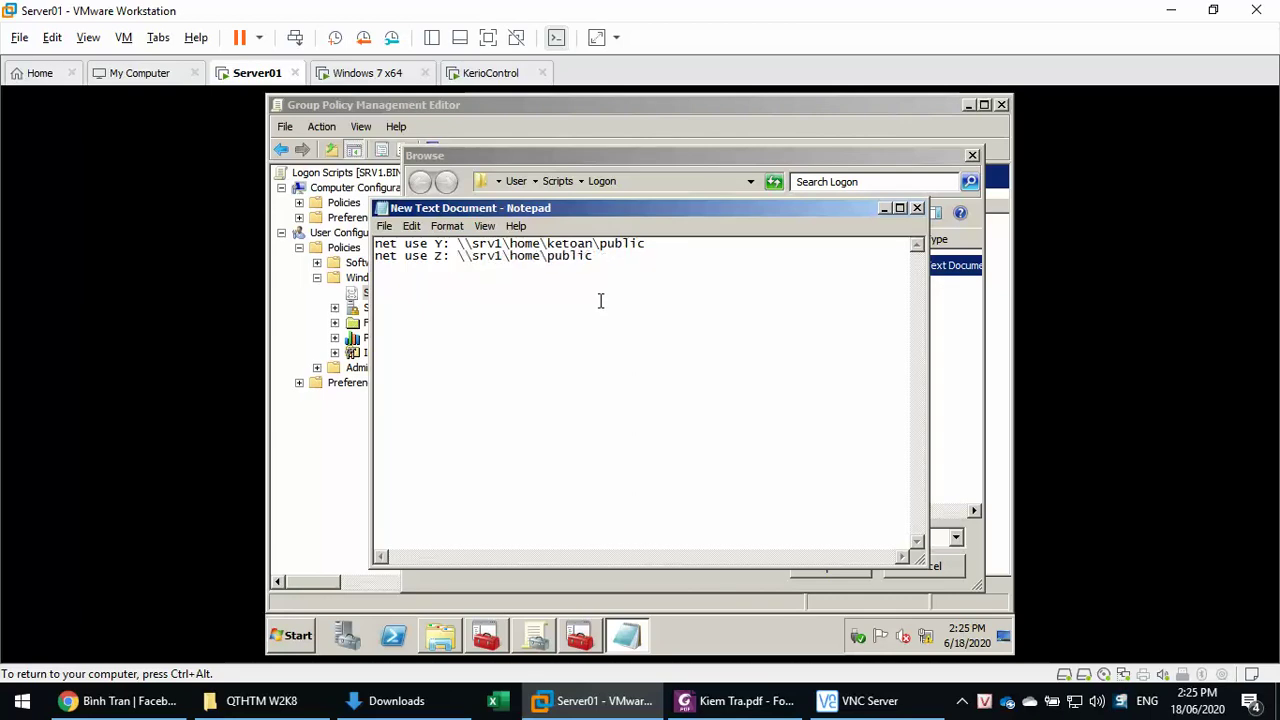
{"action": "left_click", "coordinate": [385, 226]}
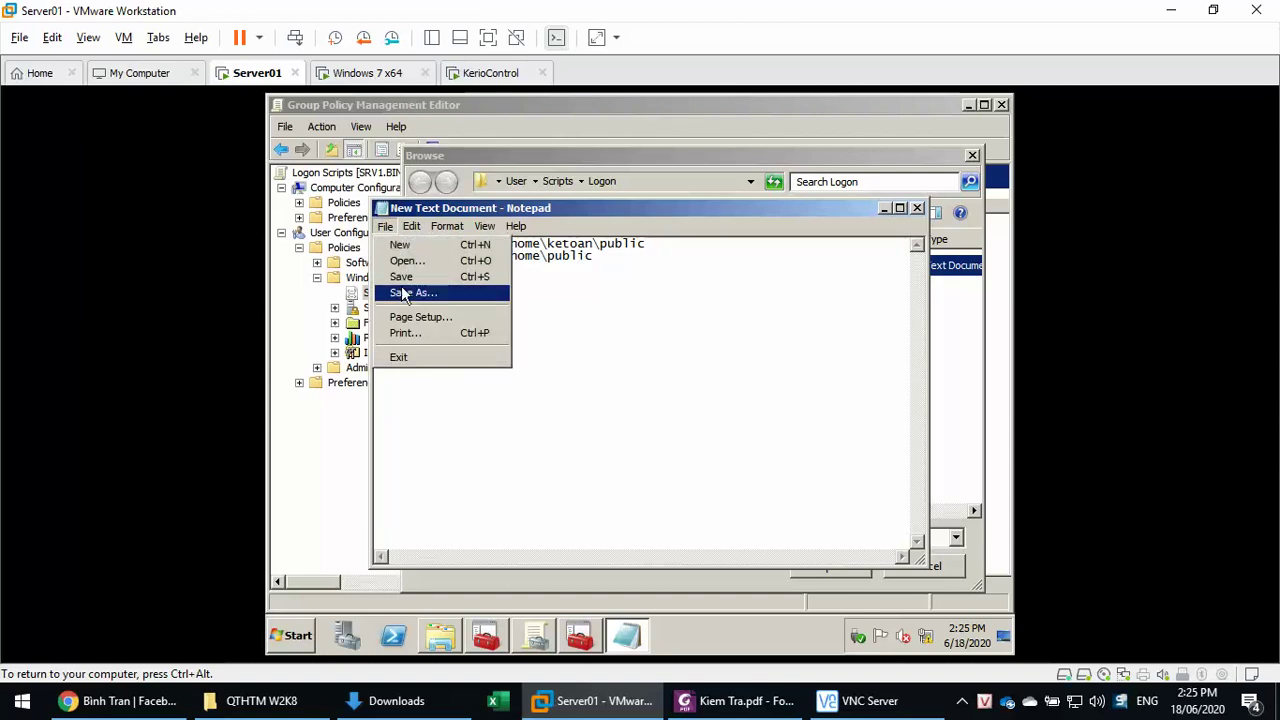
- Save the script as mapdisk.bat and close Notepad
{"action": "left_click", "coordinate": [401, 277]}
{"action": "left_click", "coordinate": [386, 227]}
{"action": "left_click", "coordinate": [402, 300]}
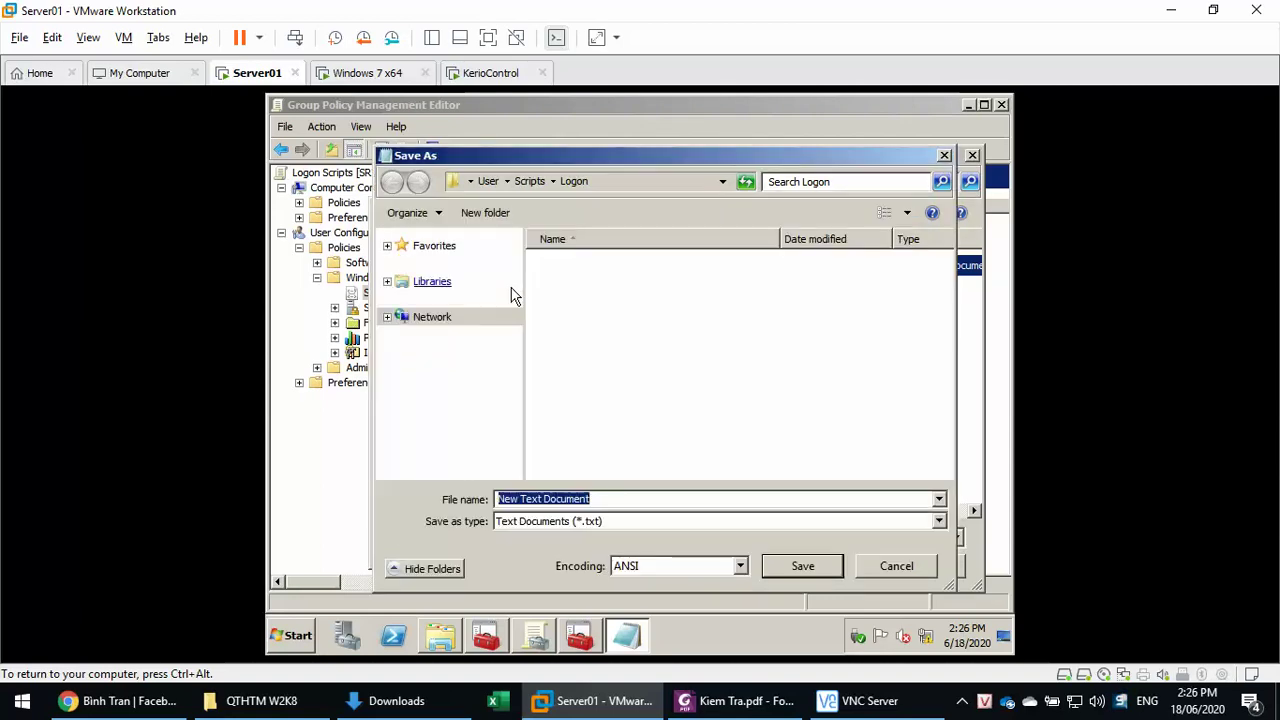
{"action": "type", "text": "\""}
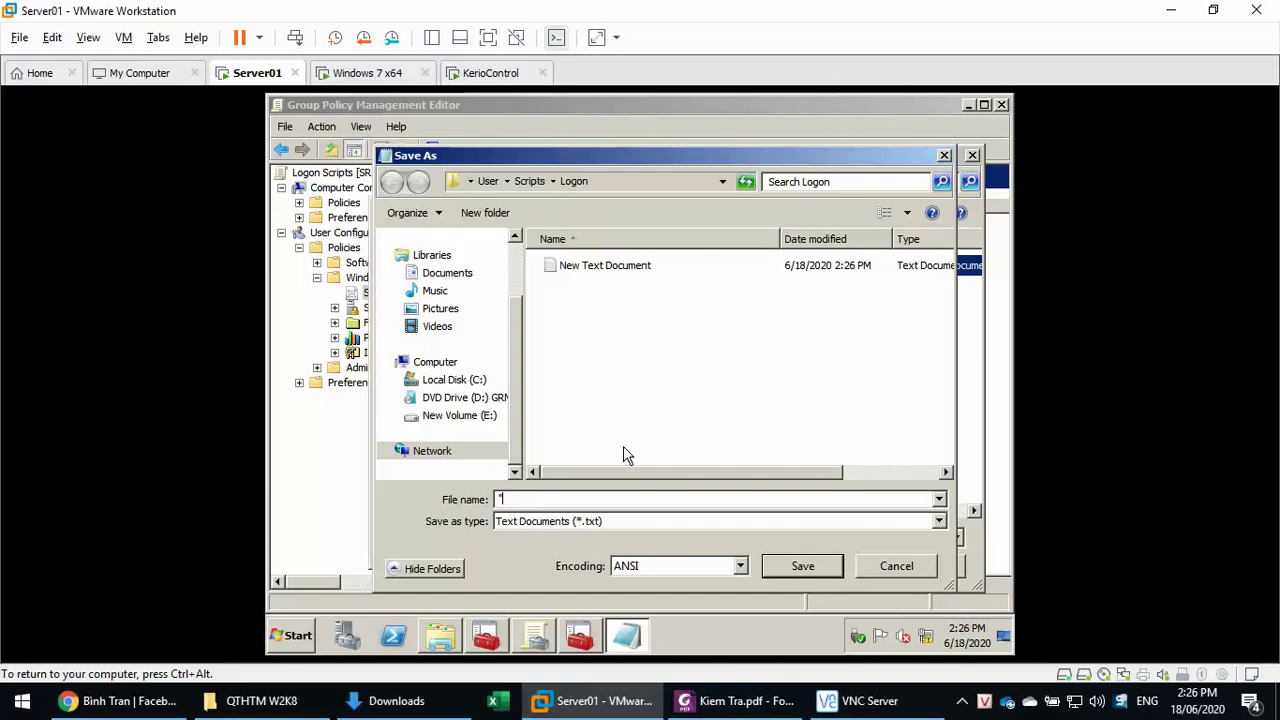
{"action": "type", "text": "mapdisk.bat\""}
{"action": "key", "text": "Return"}
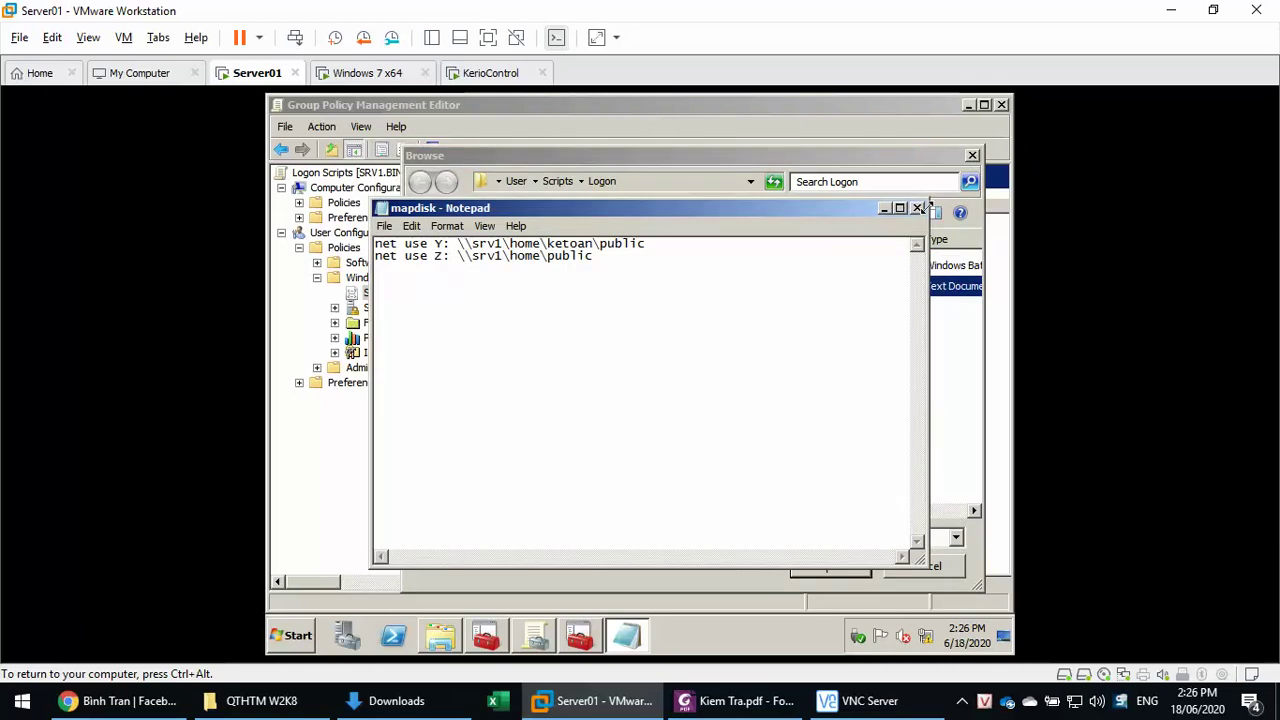
{"action": "left_click", "coordinate": [917, 210]}
- Register mapdisk.bat as the GPO's logon script, apply, and close the policy editor
{"action": "left_click", "coordinate": [605, 265]}
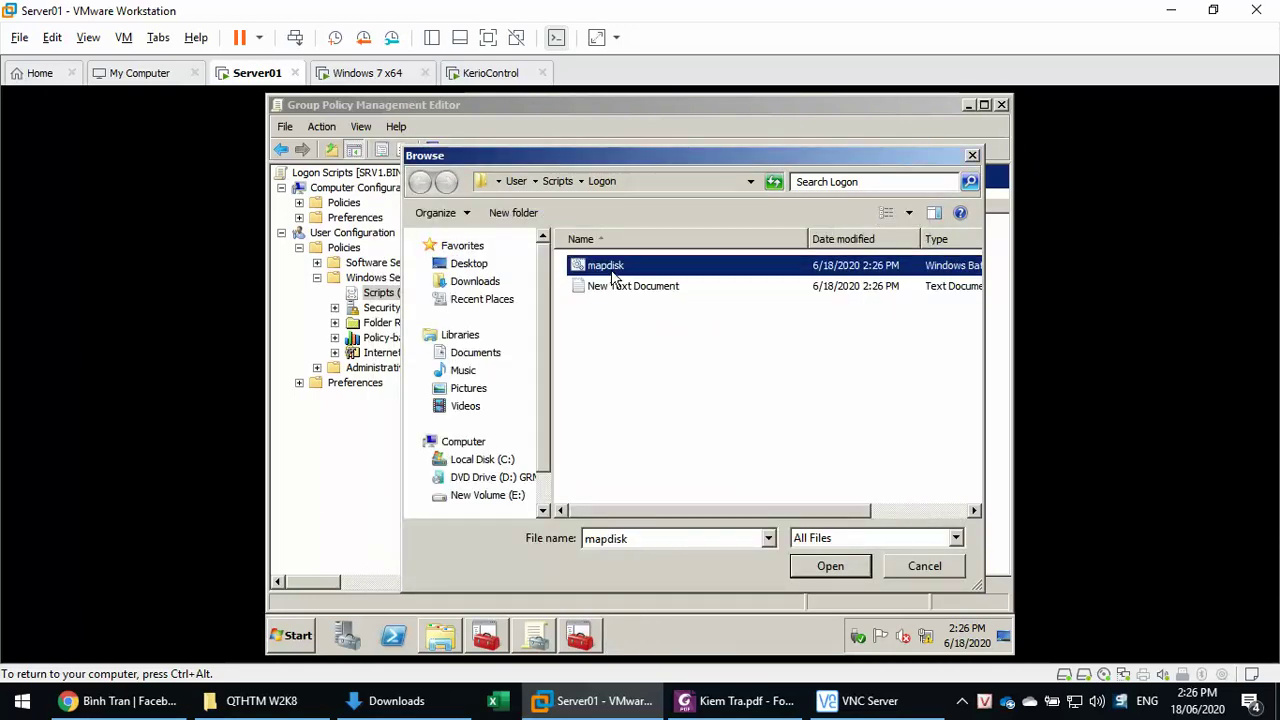
{"action": "right_click", "coordinate": [613, 278]}
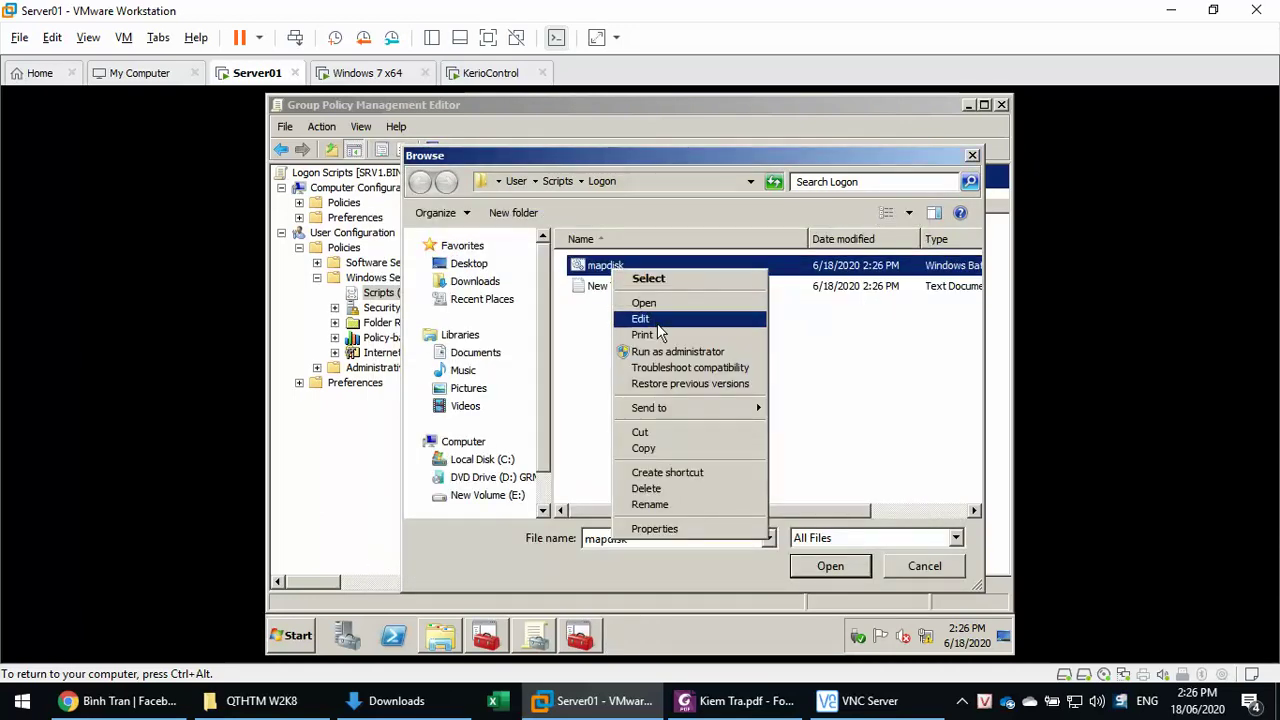
{"action": "left_click", "coordinate": [642, 449]}
{"action": "left_click", "coordinate": [829, 567]}
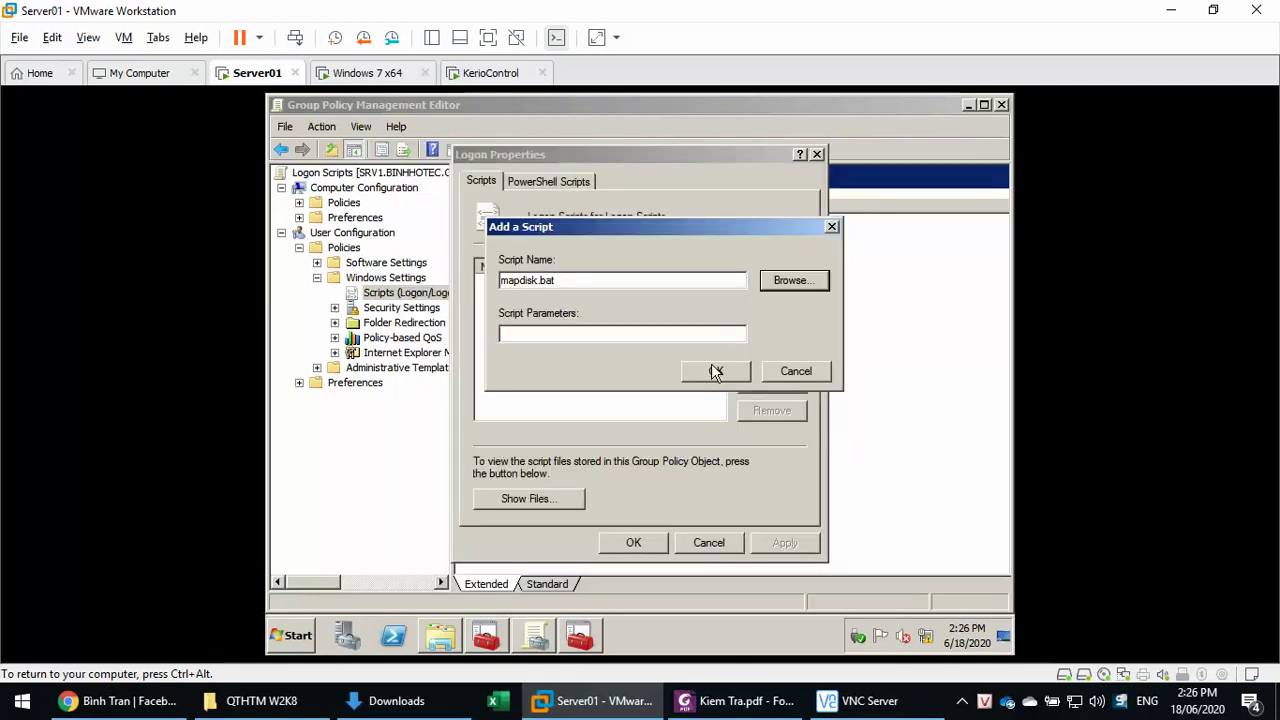
{"action": "left_click", "coordinate": [716, 372]}
{"action": "left_click", "coordinate": [785, 543]}
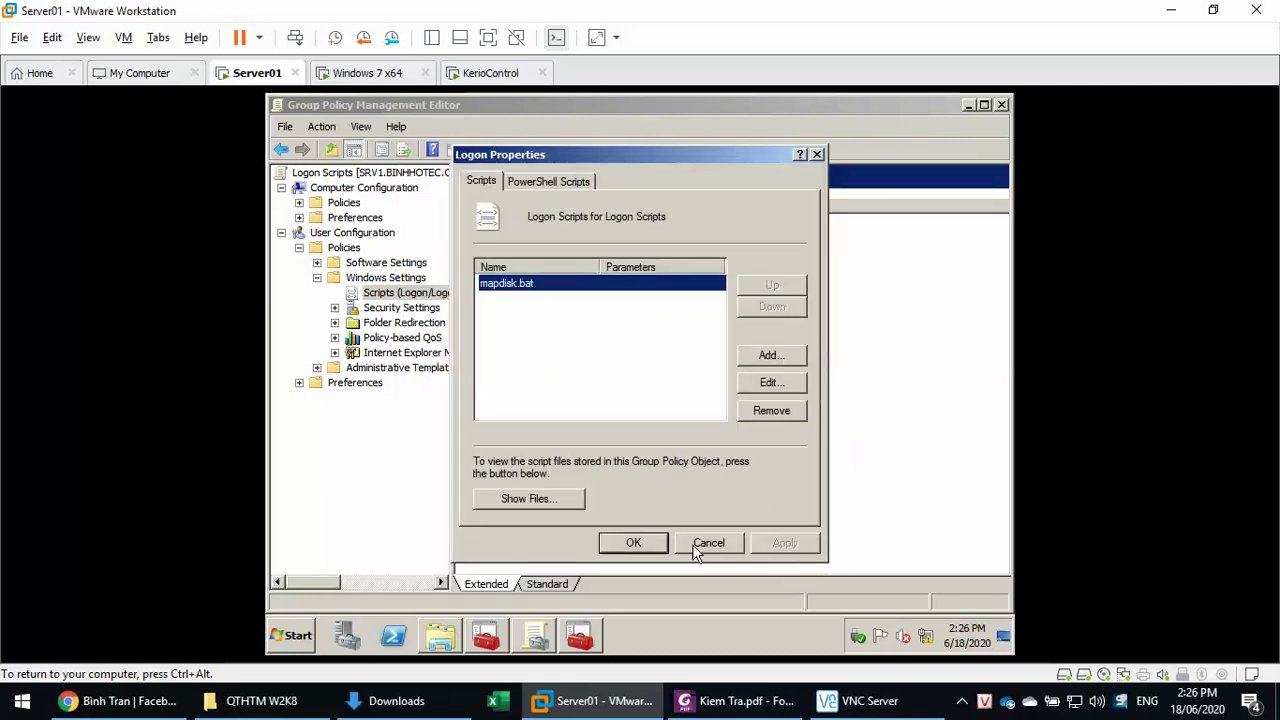
{"action": "left_click", "coordinate": [633, 543]}
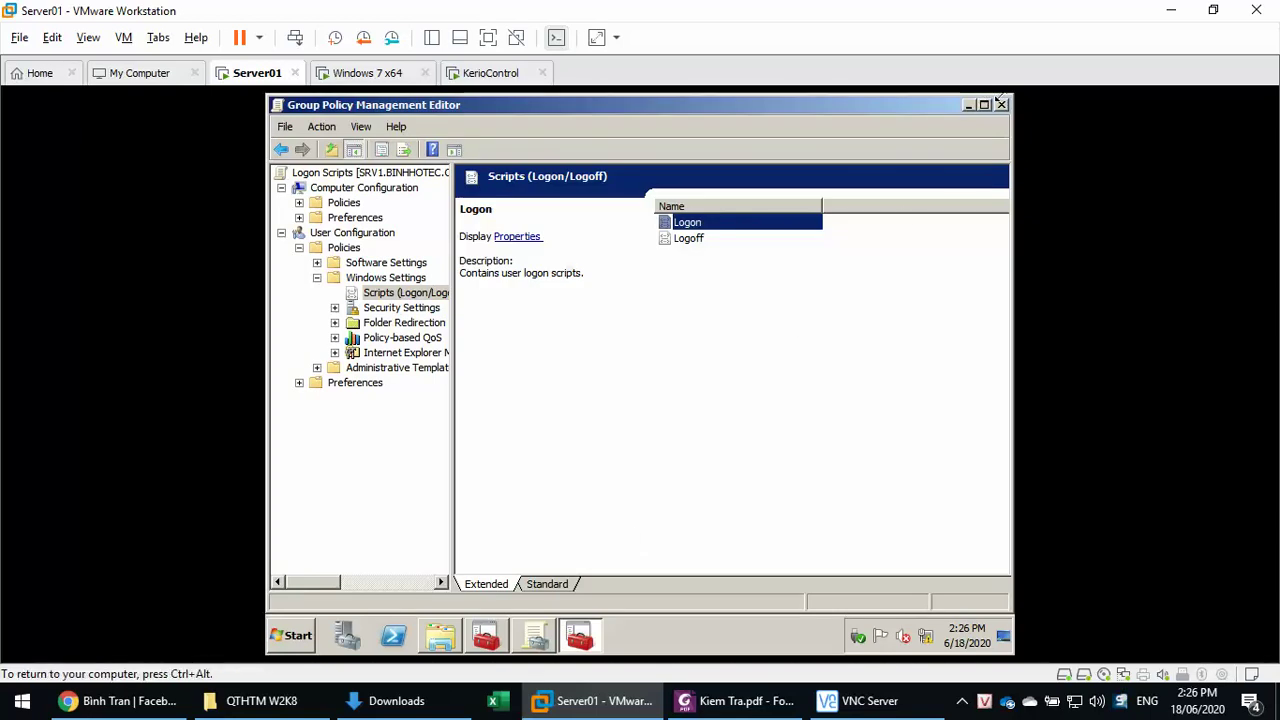
{"action": "left_click", "coordinate": [1001, 104]}
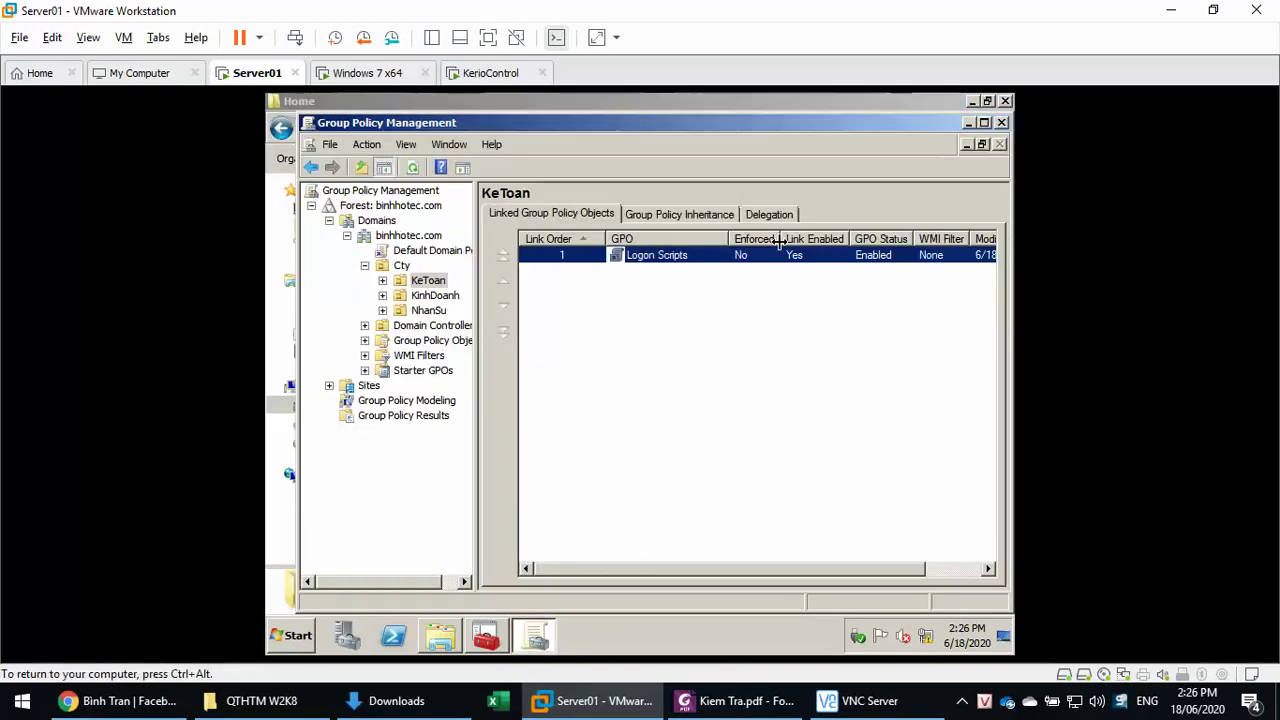
- Start creating a GPO on KinhDoanh, cancel it, and reselect the KinhDoanh OU
{"action": "left_click", "coordinate": [415, 300]}
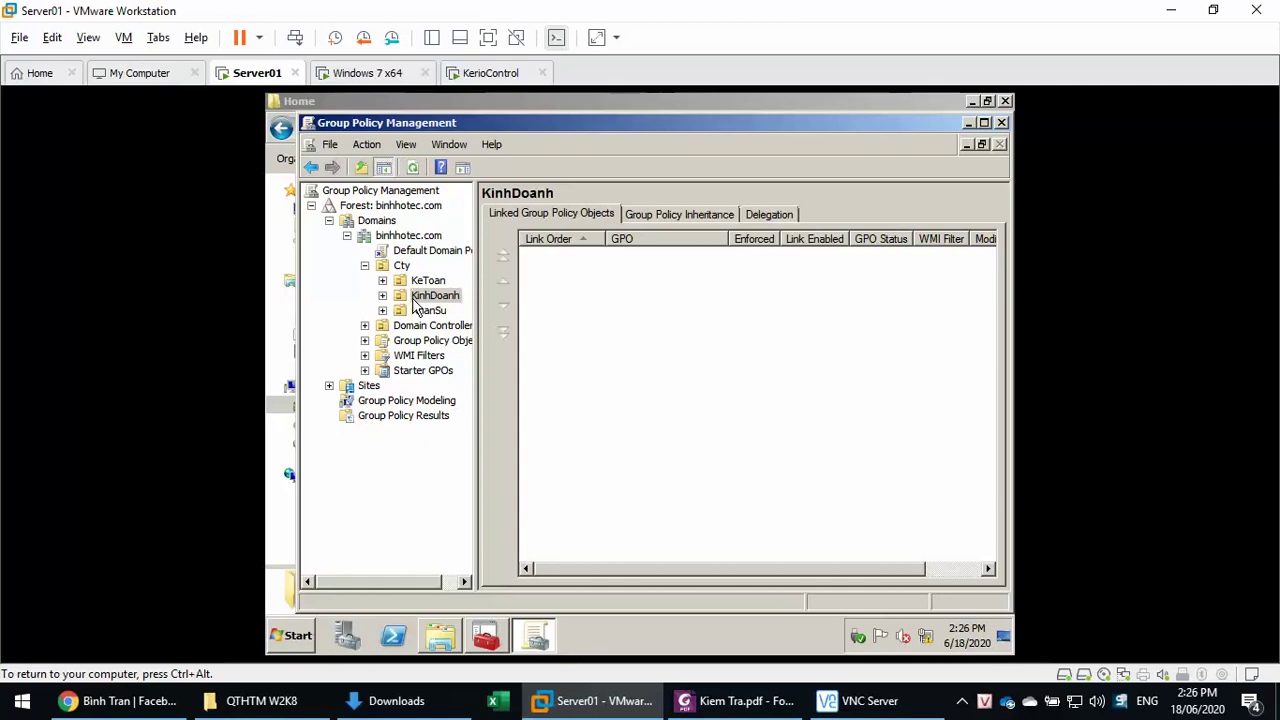
{"action": "right_click", "coordinate": [412, 297]}
{"action": "left_click", "coordinate": [440, 309]}
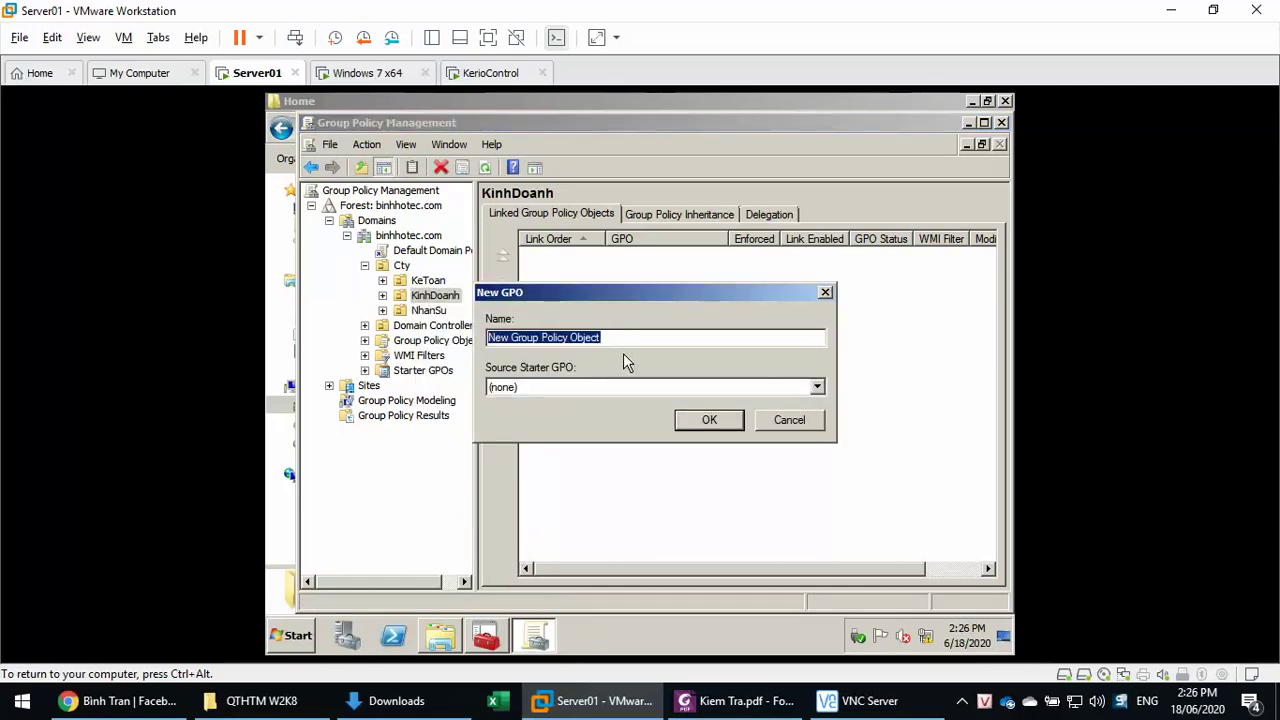
{"action": "key", "text": "Escape"}
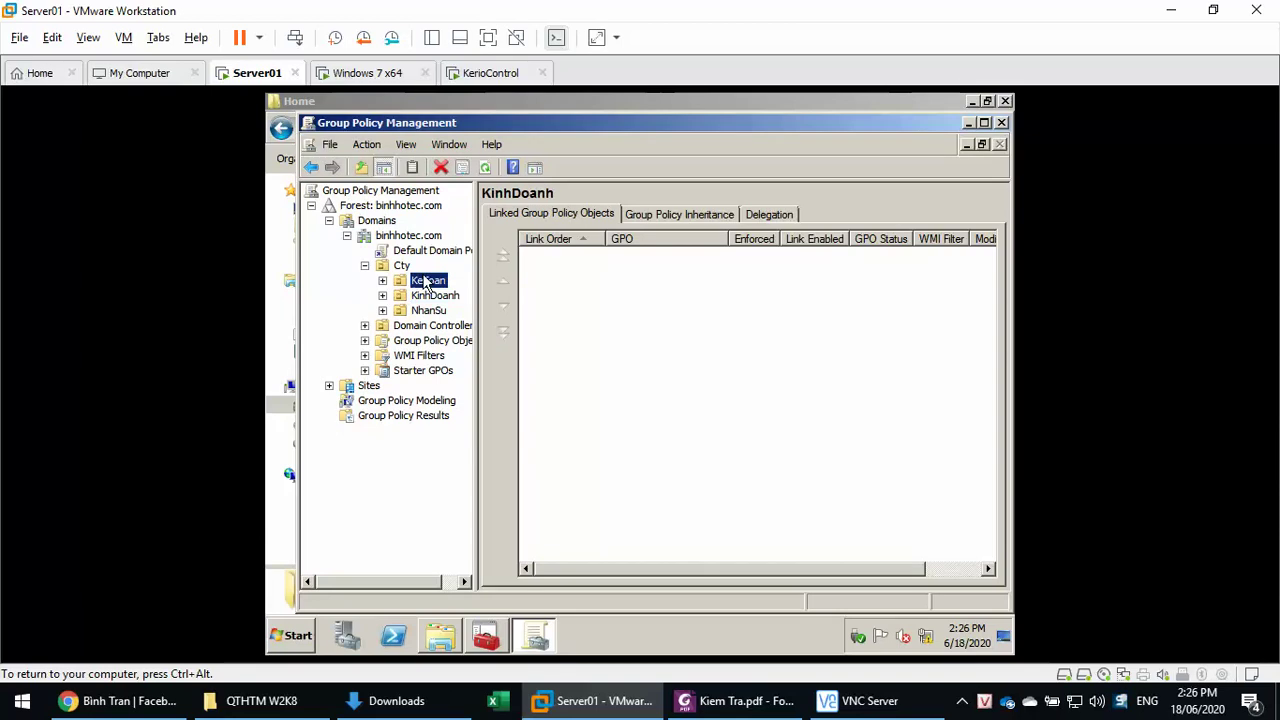
{"action": "left_click", "coordinate": [427, 282]}
{"action": "left_click", "coordinate": [432, 297]}
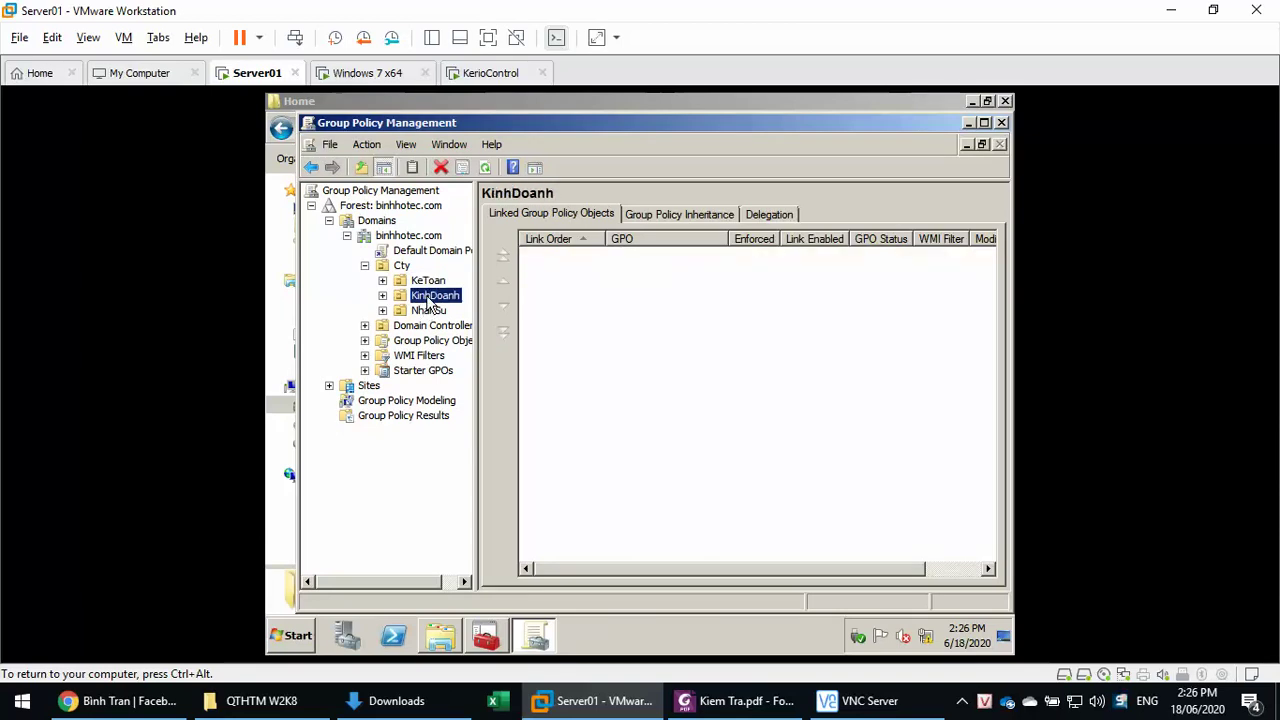
- Create LogonScriptsKD linked to KinhDoanh, resolving the duplicate-name warning, and open it for editing
{"action": "right_click", "coordinate": [430, 297]}
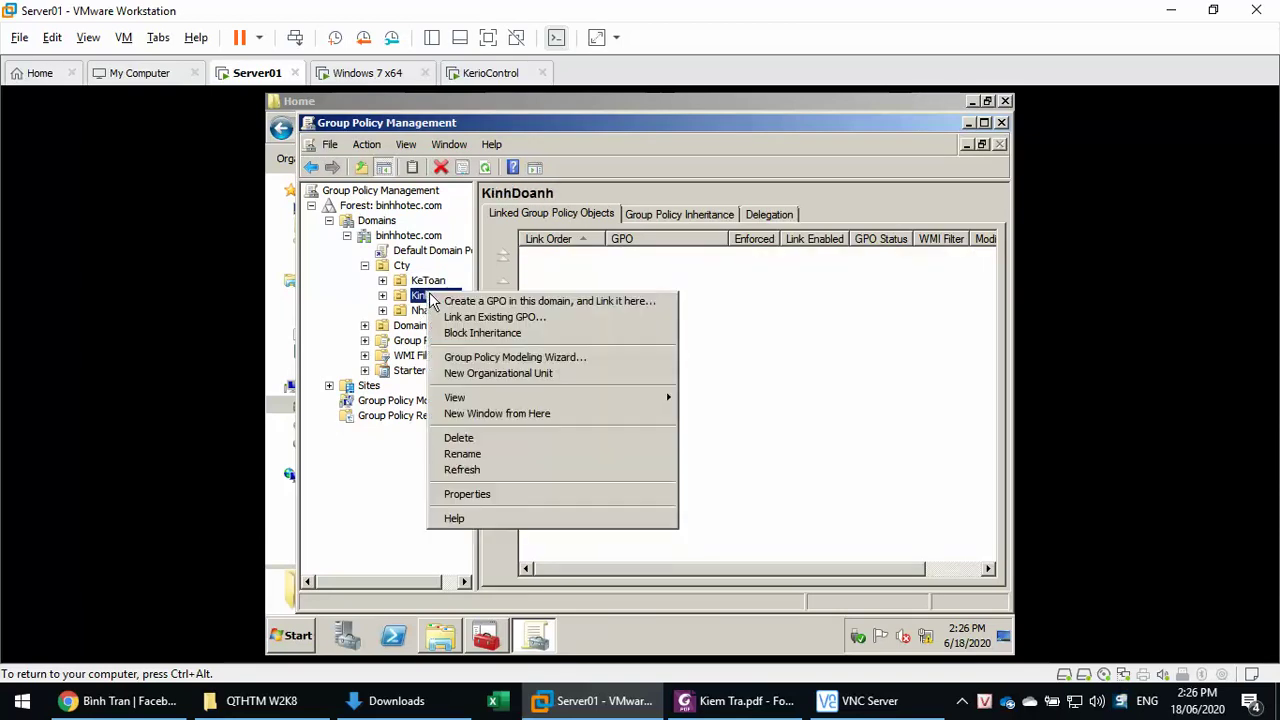
{"action": "left_click", "coordinate": [456, 302]}
{"action": "type", "text": "Logon Scrip"}
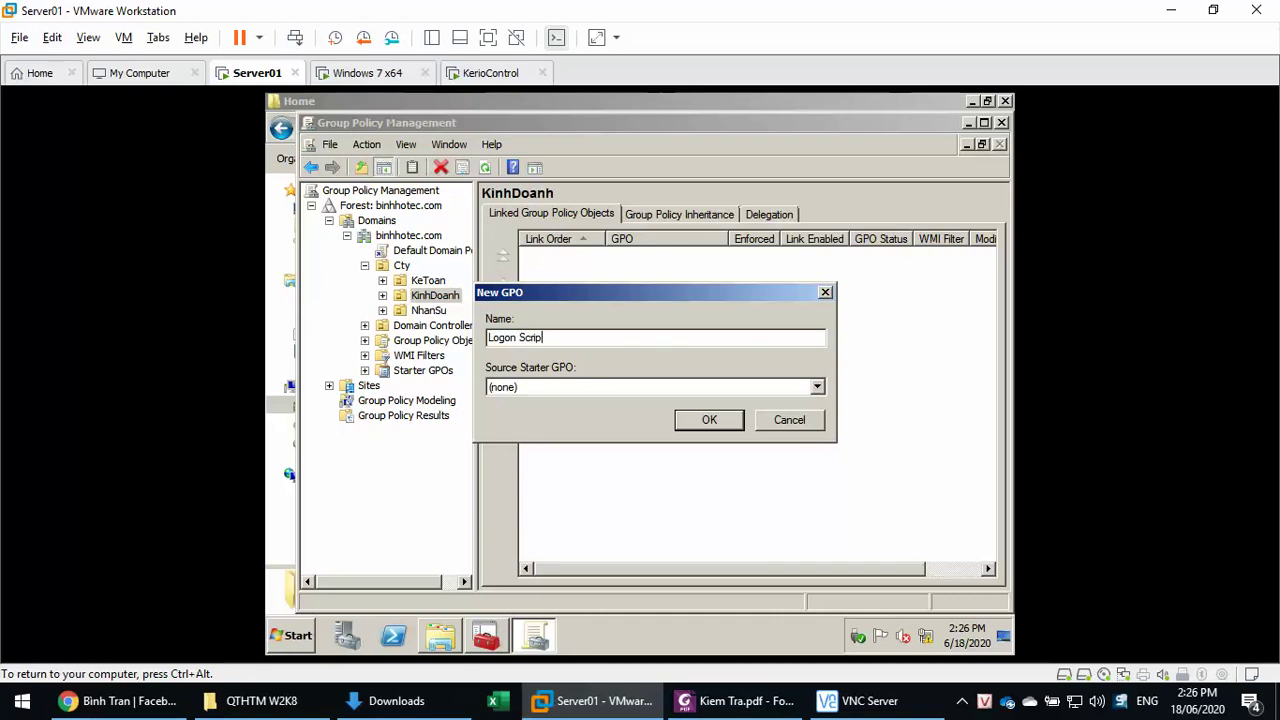
{"action": "key", "text": "Return"}
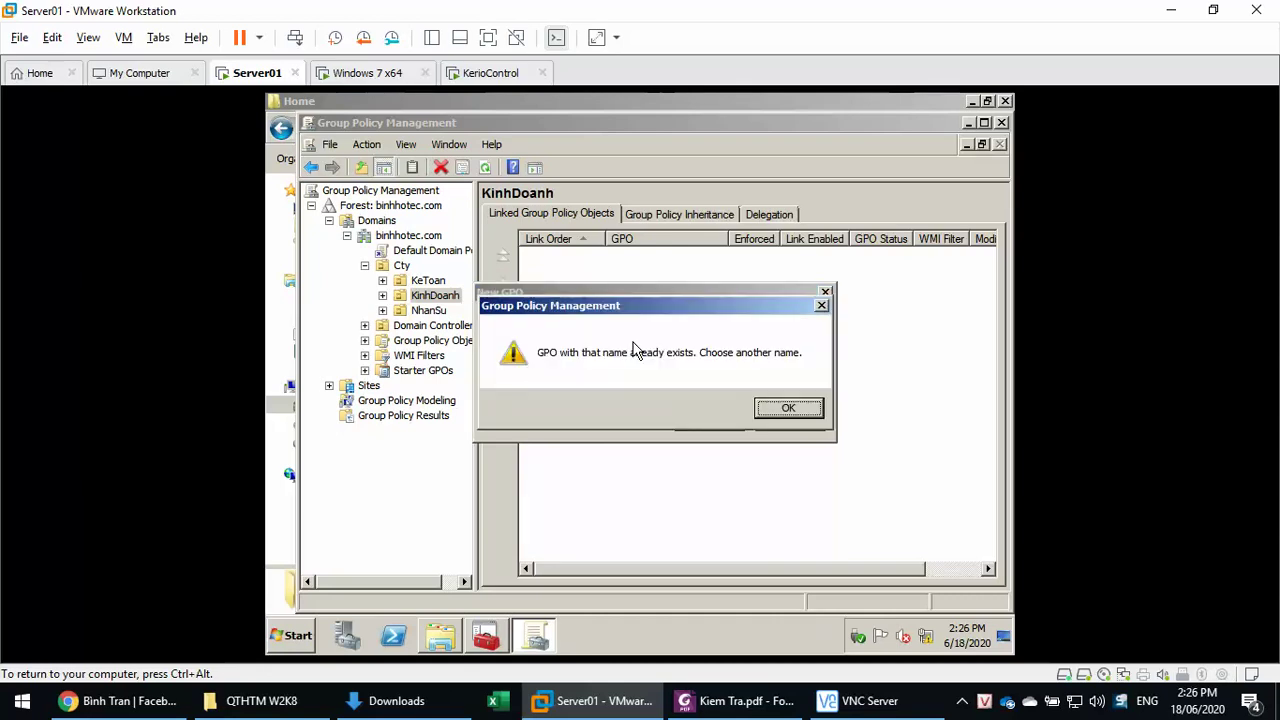
{"action": "key", "text": "Return"}
{"action": "left_click", "coordinate": [634, 341]}
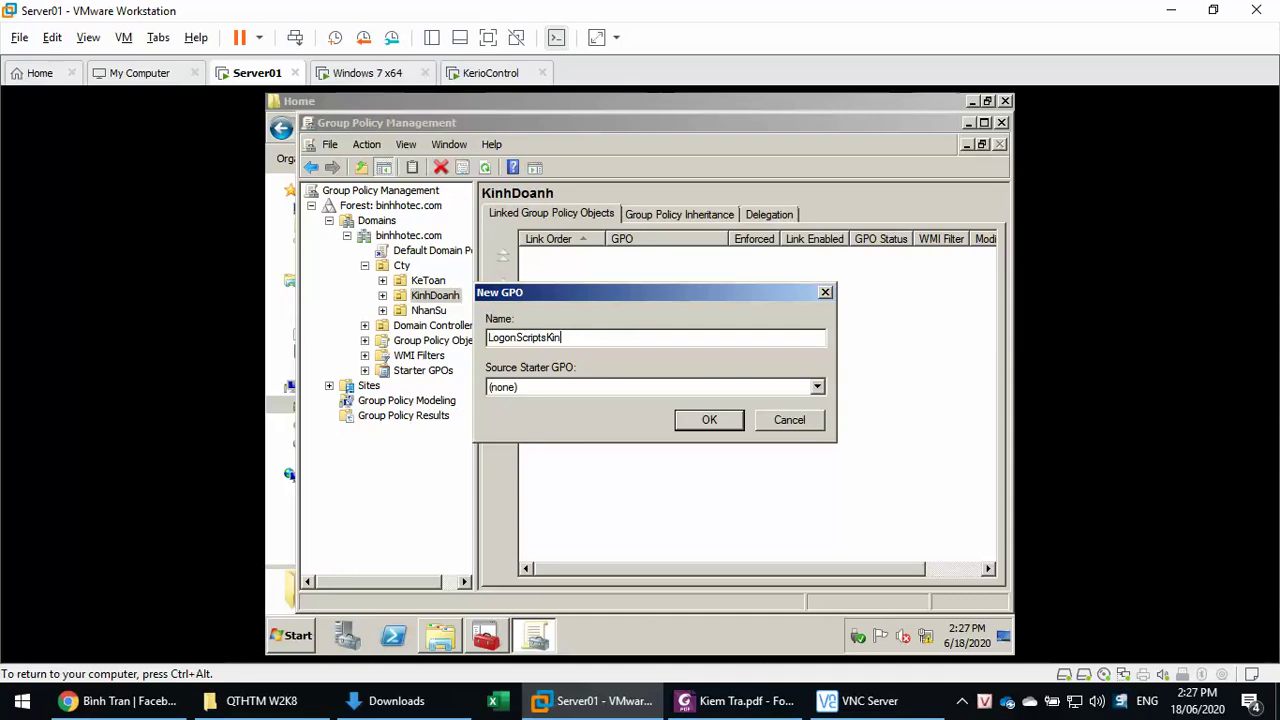
{"action": "key", "text": "Return"}
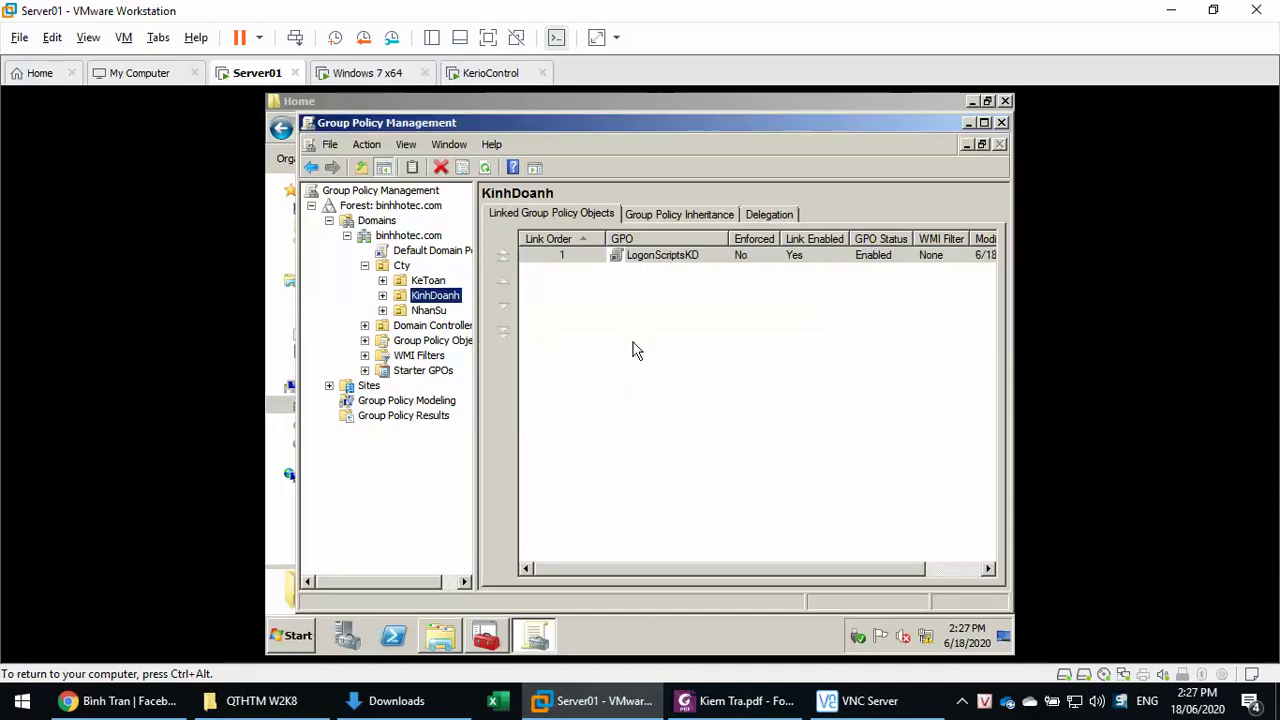
{"action": "left_click", "coordinate": [658, 257]}
{"action": "right_click", "coordinate": [658, 258]}
{"action": "left_click", "coordinate": [665, 269]}
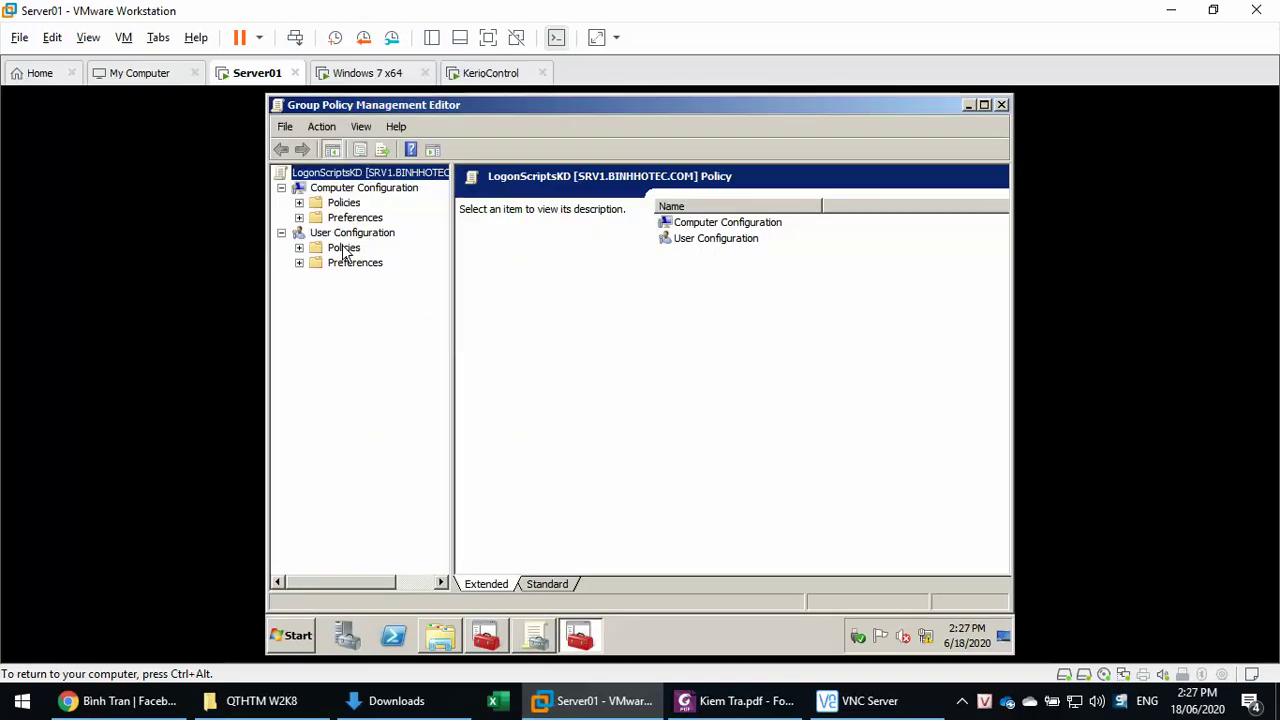
- Expand User Configuration to Scripts (Logon/Logoff) and open the Logon properties
{"action": "double_click", "coordinate": [344, 250]}
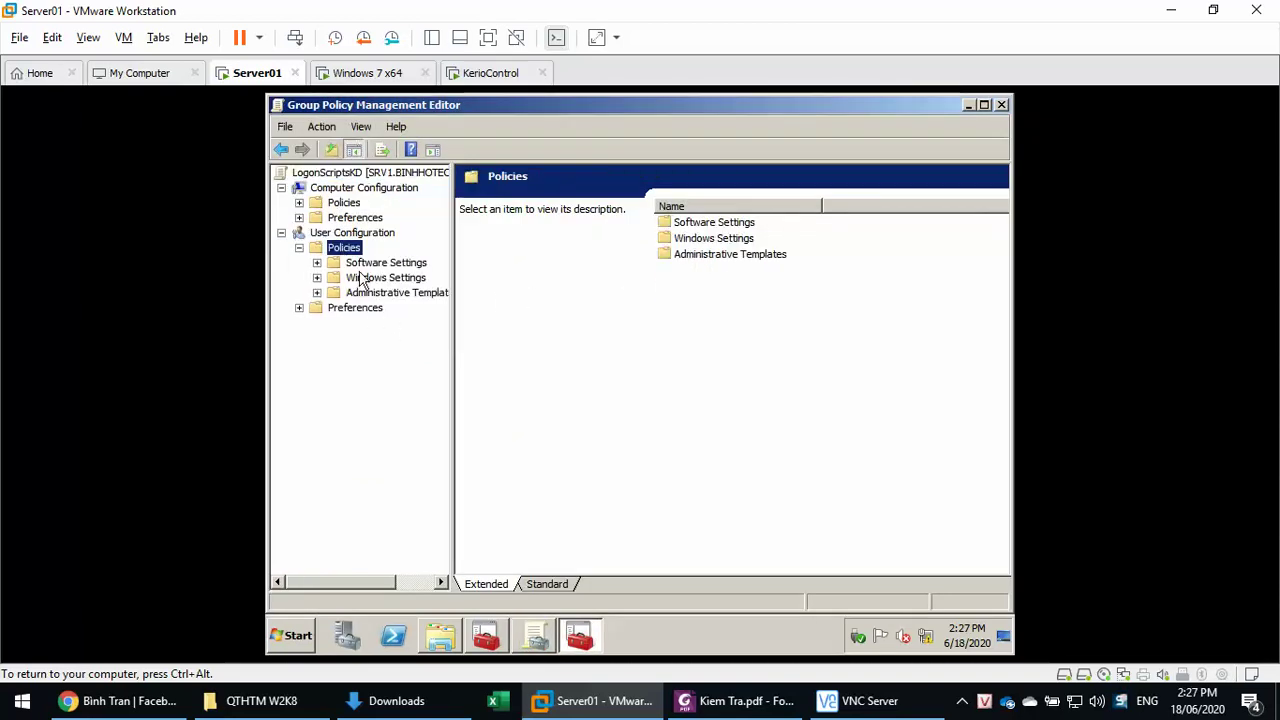
{"action": "left_click", "coordinate": [362, 280]}
{"action": "double_click", "coordinate": [362, 280]}
{"action": "left_click", "coordinate": [378, 290]}
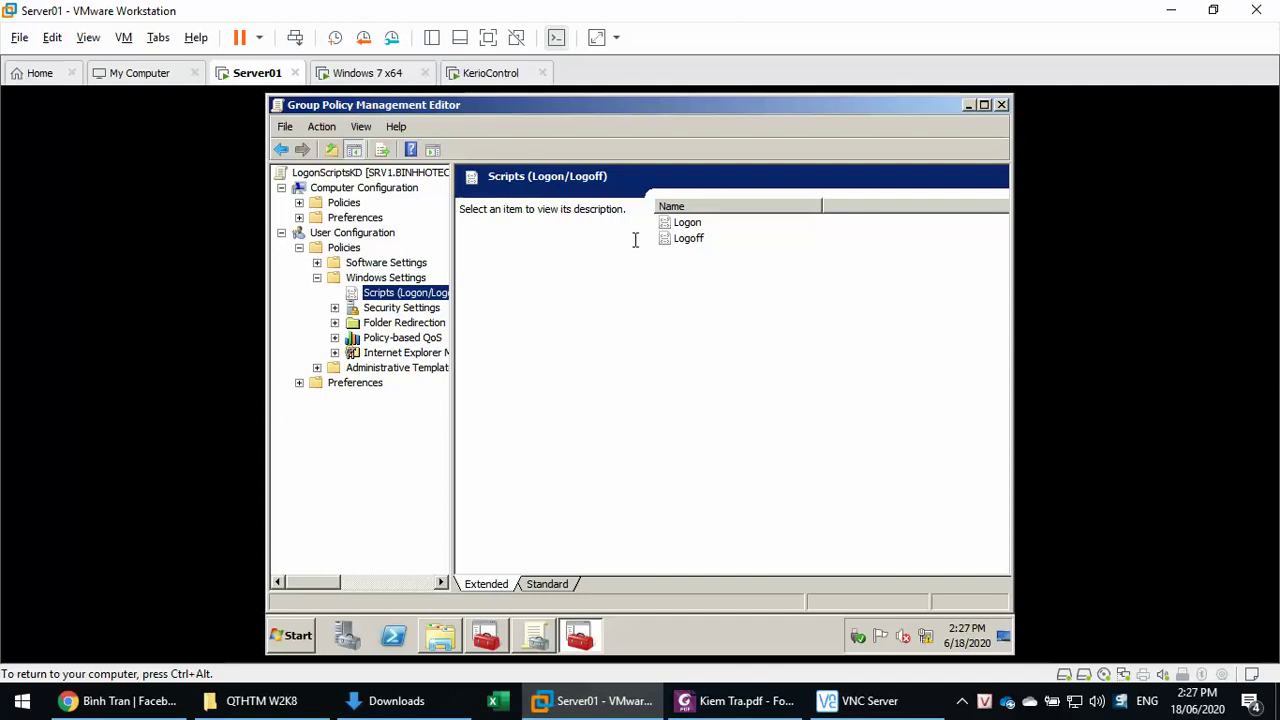
{"action": "double_click", "coordinate": [683, 223]}
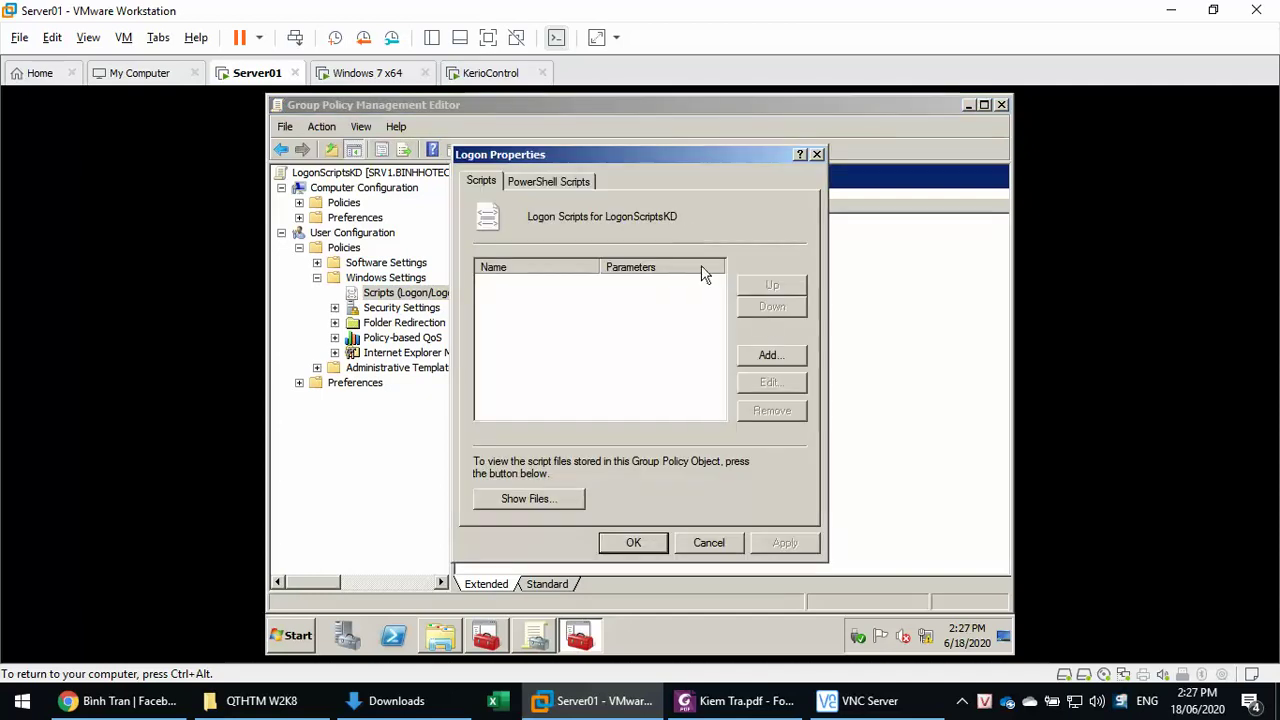
- Browse to add a script, inspect the Logon folder's properties, then cancel everything
{"action": "left_click", "coordinate": [769, 355]}
{"action": "left_click", "coordinate": [785, 279]}
{"action": "right_click", "coordinate": [650, 314]}
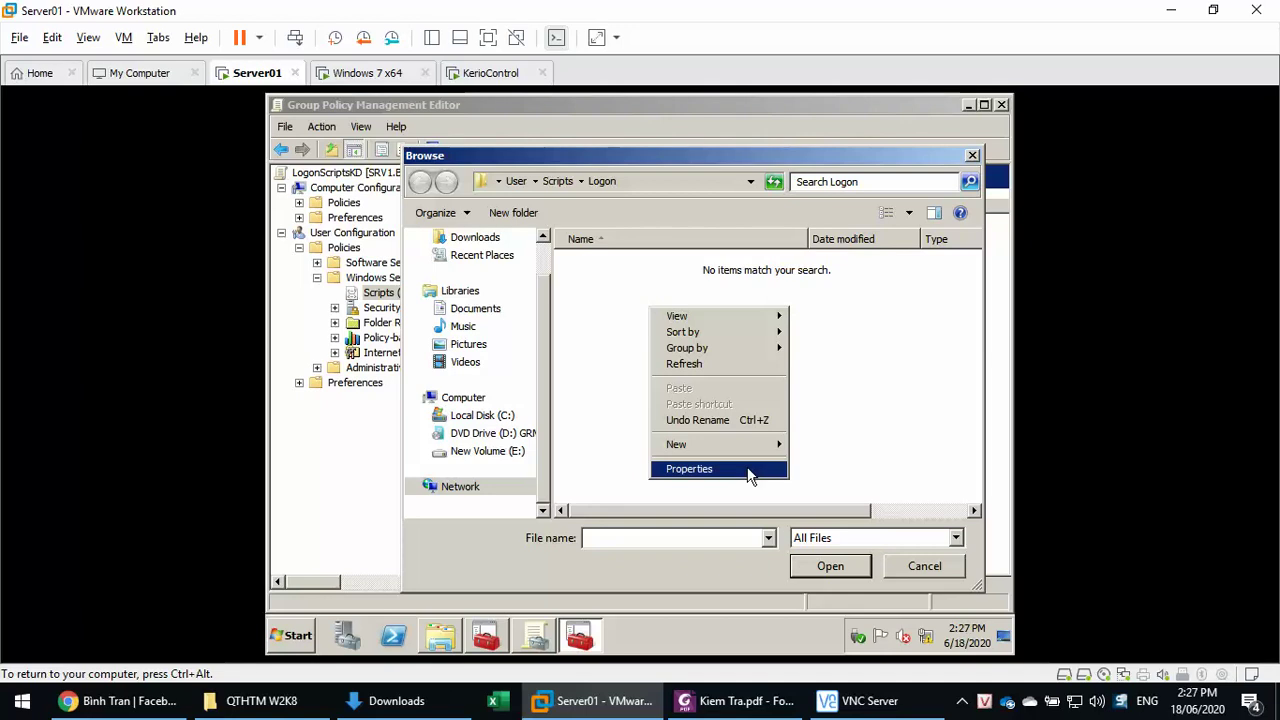
{"action": "left_click", "coordinate": [750, 471]}
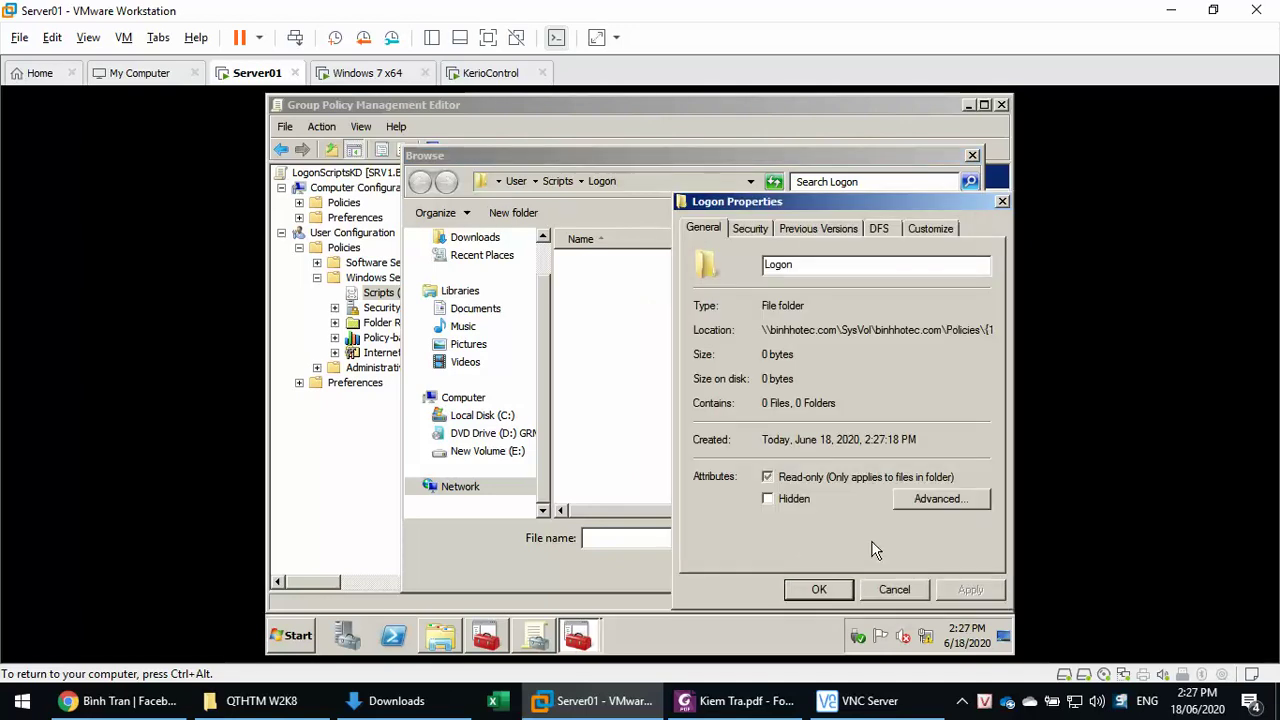
{"action": "left_click", "coordinate": [894, 588]}
{"action": "left_click", "coordinate": [910, 566]}
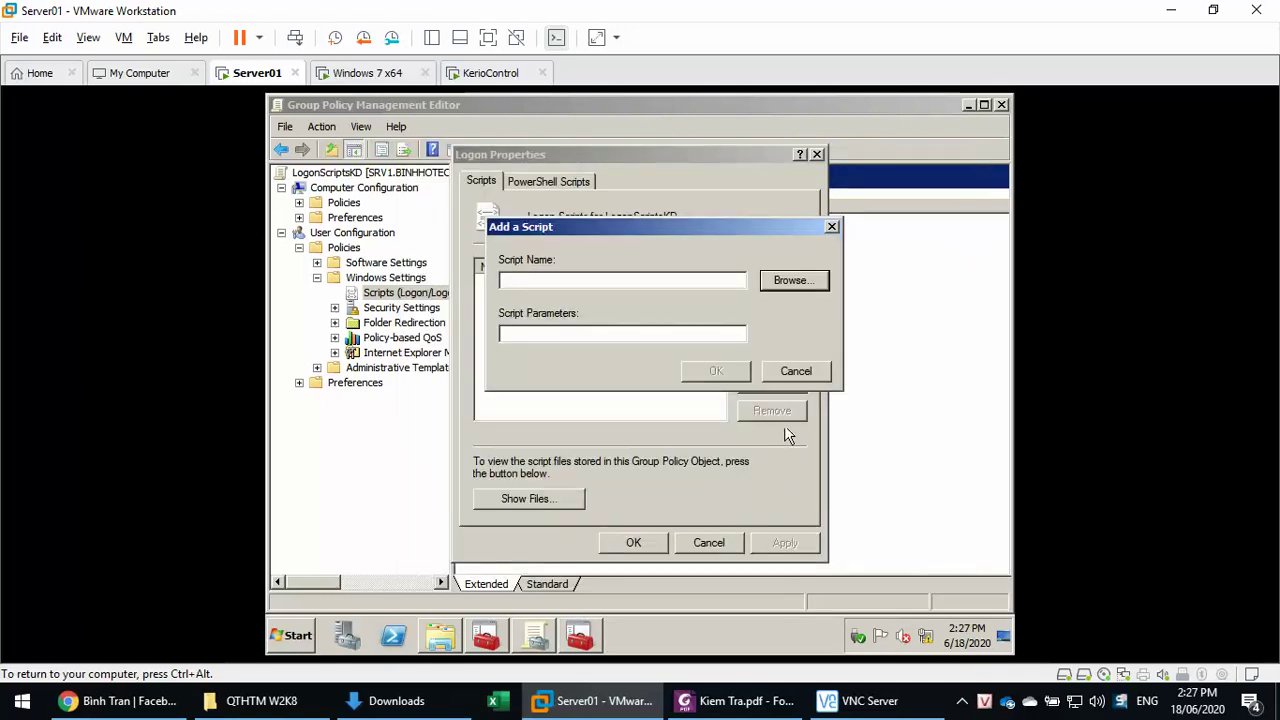
{"action": "left_click", "coordinate": [784, 378]}
{"action": "left_click", "coordinate": [708, 542]}
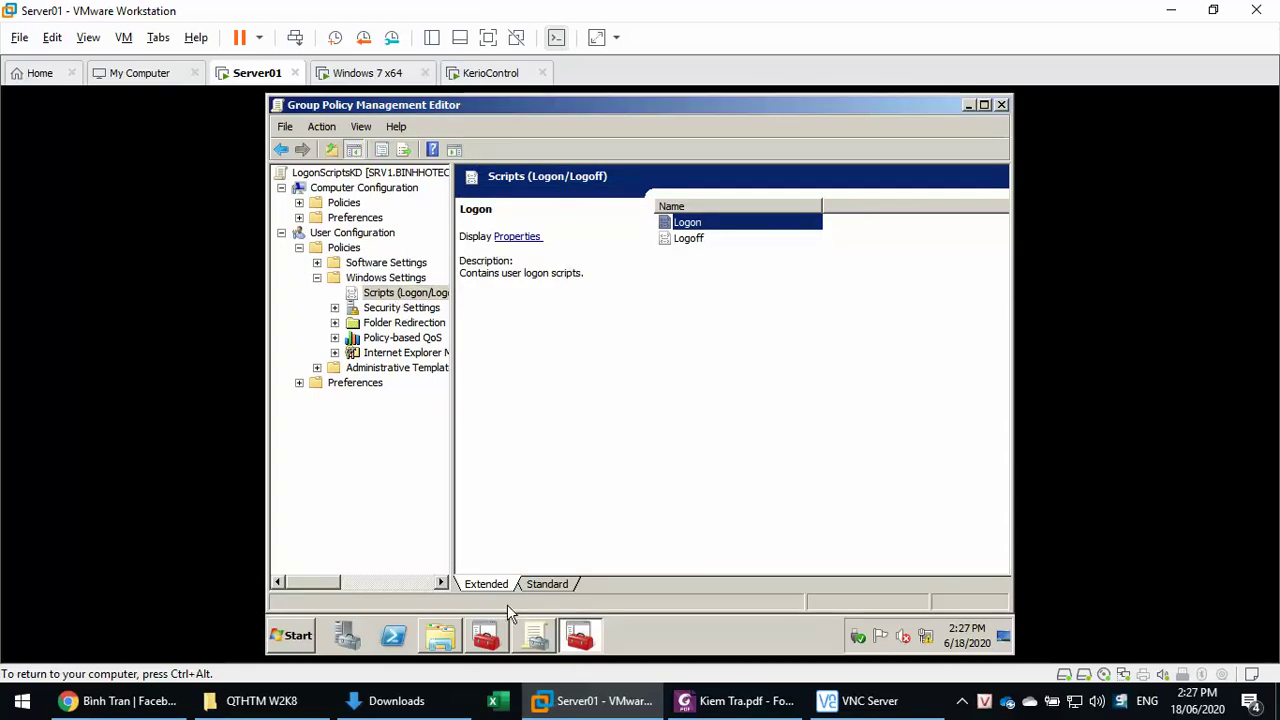
- Edit KeToan's Logon Scripts GPO and open its user Logon scripts properties
{"action": "left_click", "coordinate": [485, 636]}
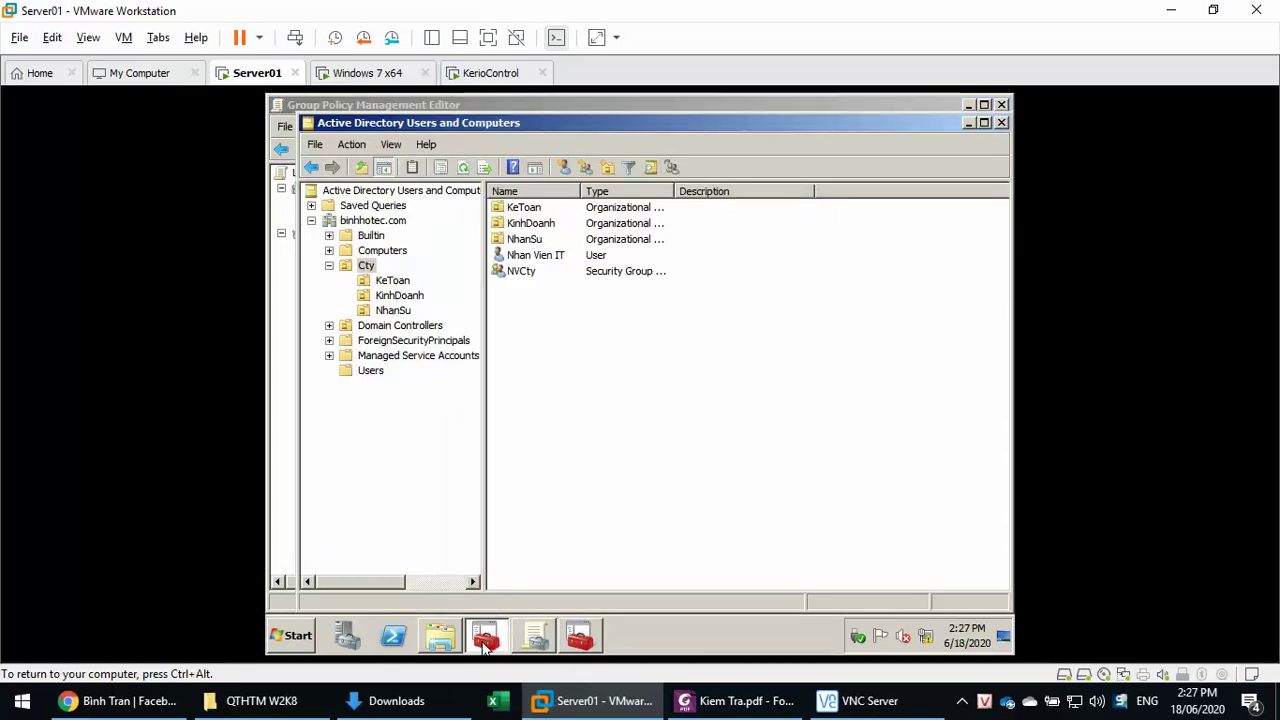
{"action": "left_click", "coordinate": [530, 642]}
{"action": "left_click", "coordinate": [425, 297]}
{"action": "left_click", "coordinate": [428, 281]}
{"action": "left_click", "coordinate": [645, 257]}
{"action": "right_click", "coordinate": [645, 257]}
{"action": "left_click", "coordinate": [662, 264]}
{"action": "double_click", "coordinate": [343, 247]}
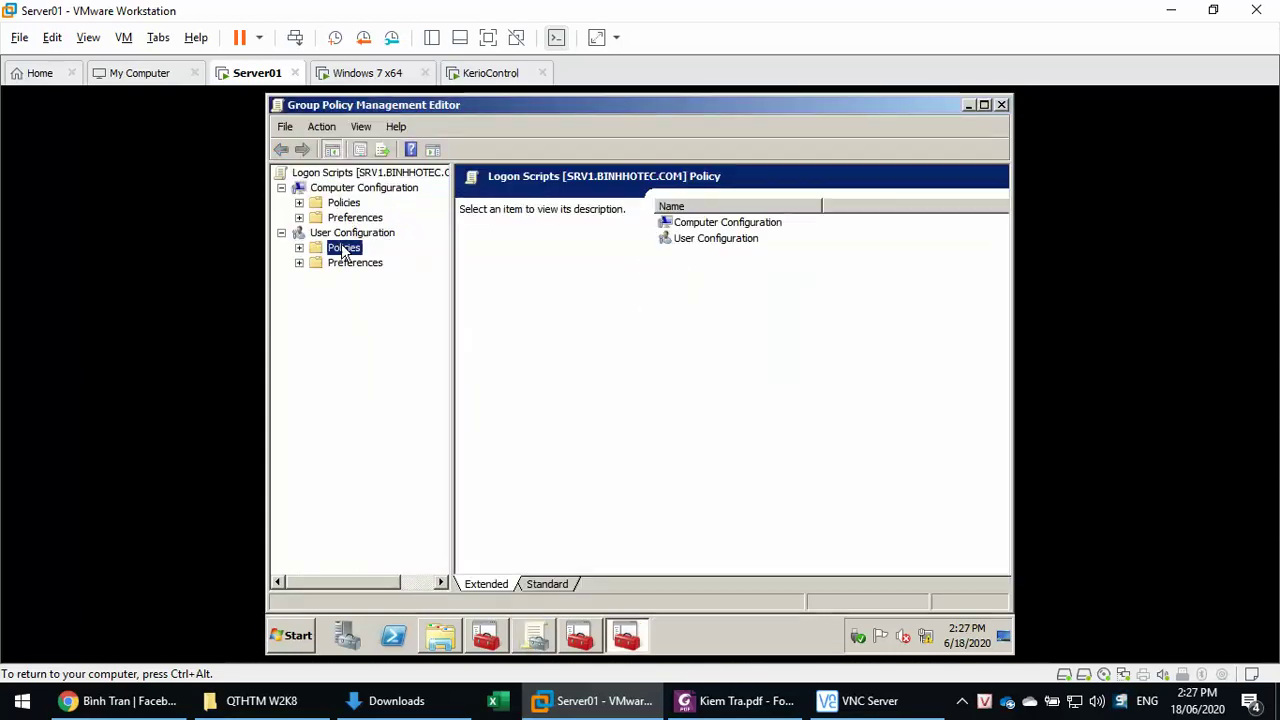
{"action": "left_click", "coordinate": [368, 280]}
{"action": "double_click", "coordinate": [366, 278]}
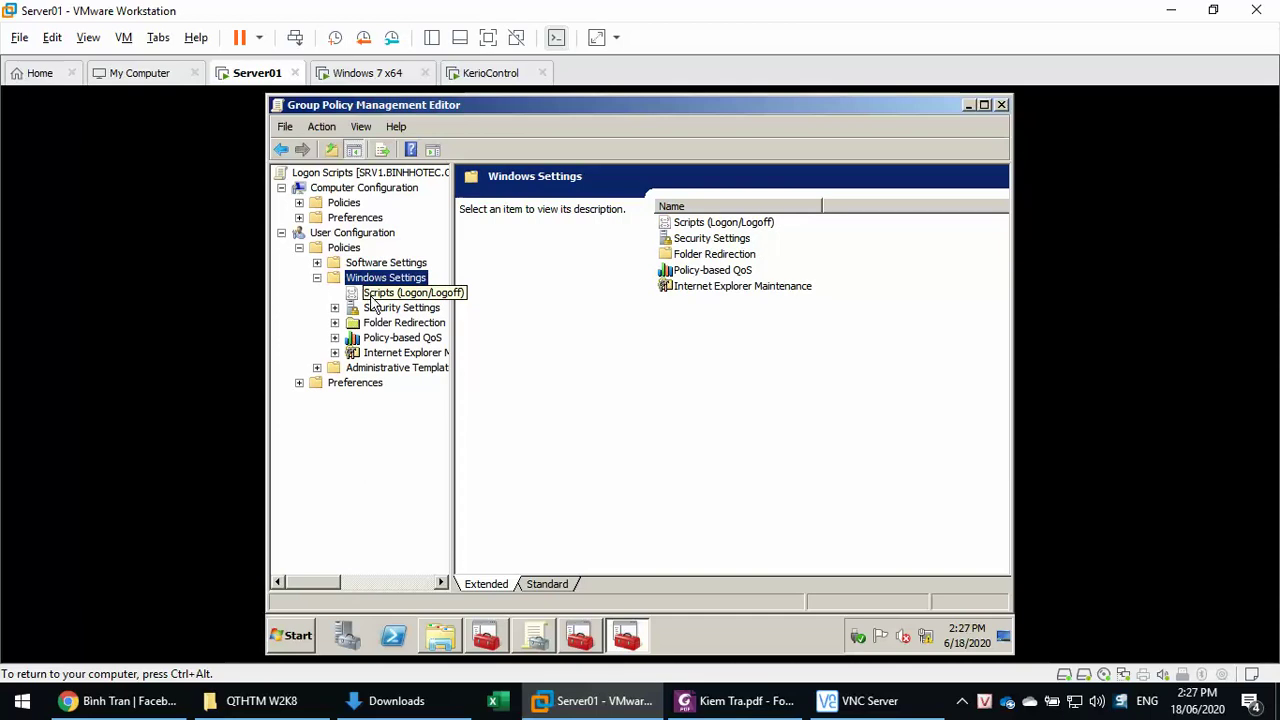
{"action": "left_click", "coordinate": [372, 292]}
{"action": "double_click", "coordinate": [686, 224]}
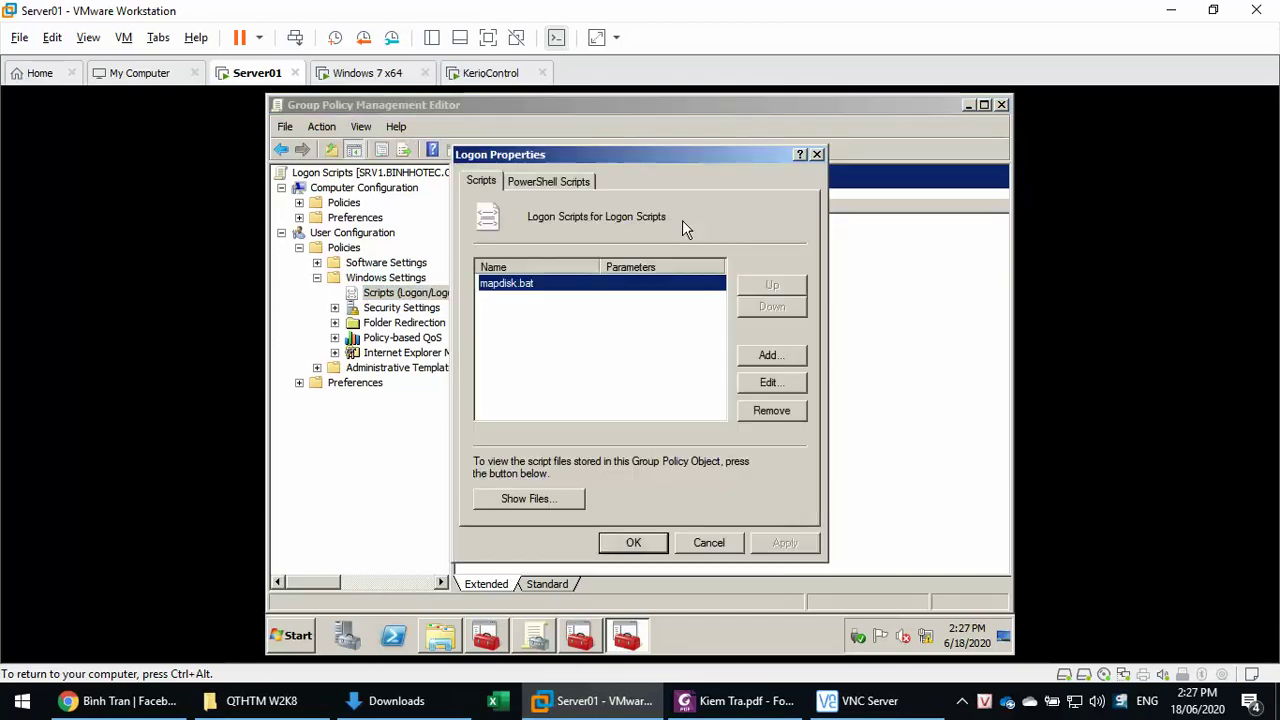
- Copy mapdisk.bat from the GPO's logon script folder and paste it onto the Desktop
{"action": "left_click", "coordinate": [767, 382]}
{"action": "left_click", "coordinate": [792, 280]}
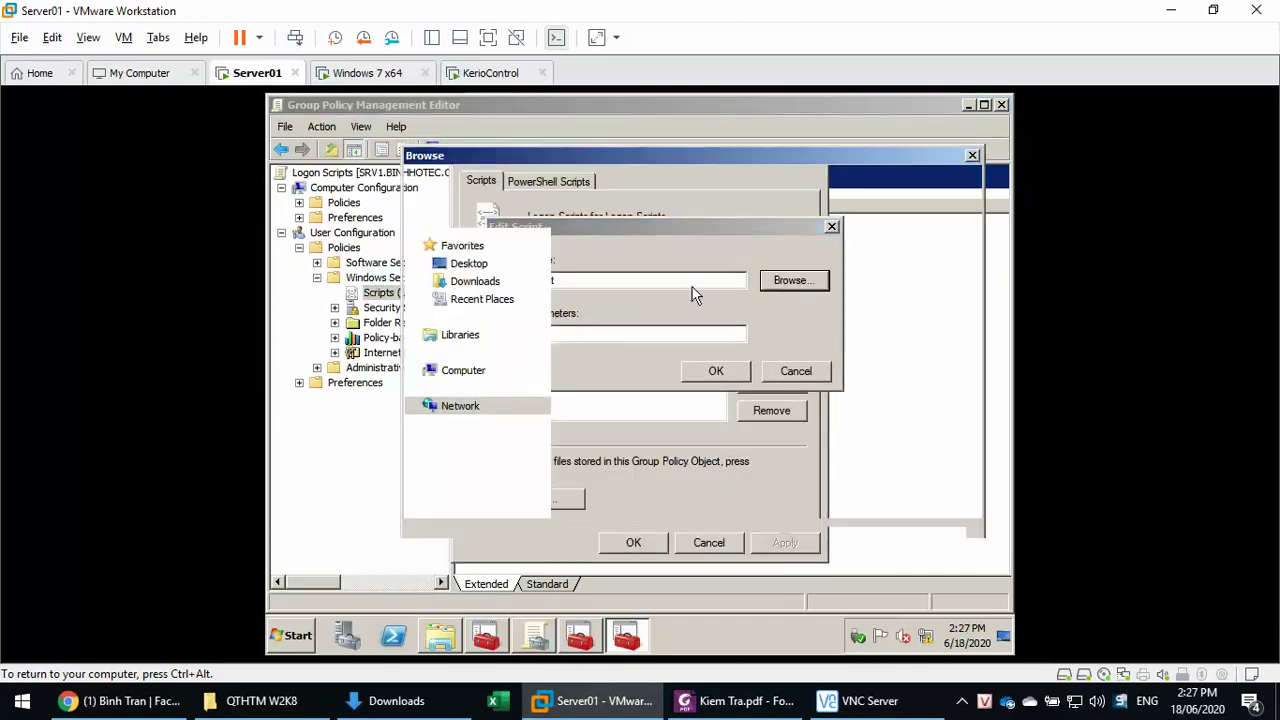
{"action": "right_click", "coordinate": [606, 268]}
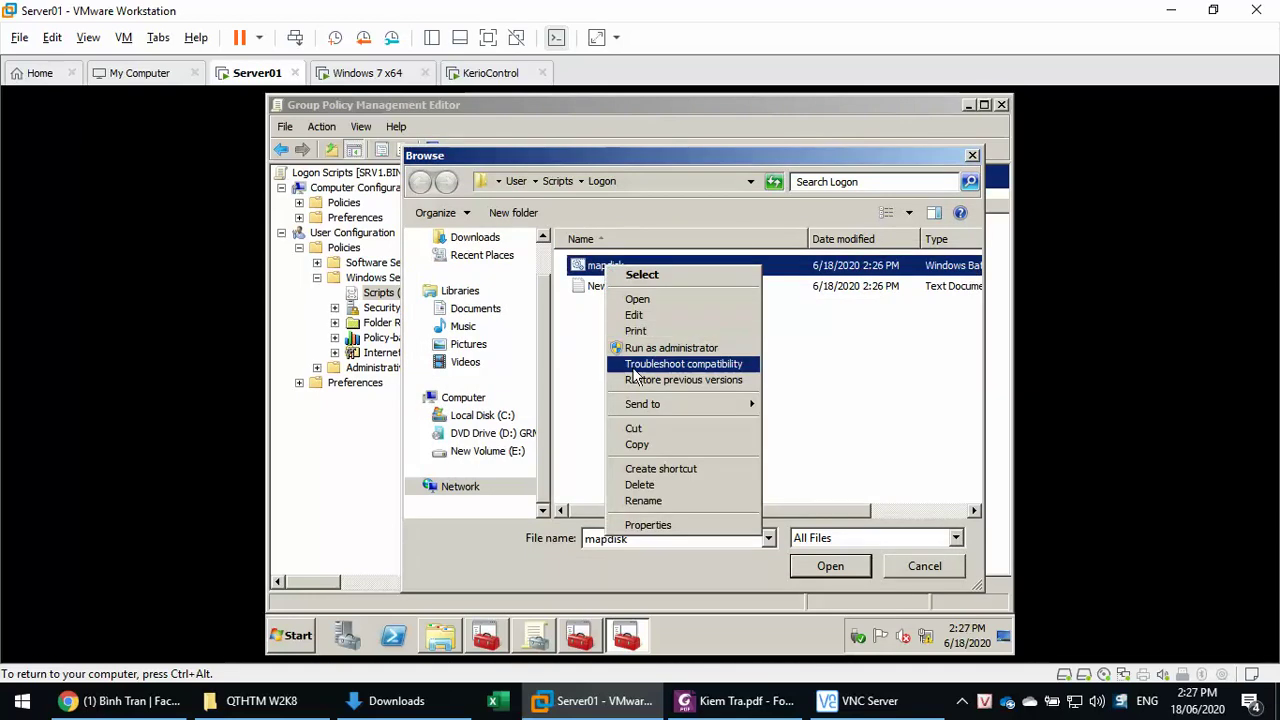
{"action": "left_click", "coordinate": [636, 446]}
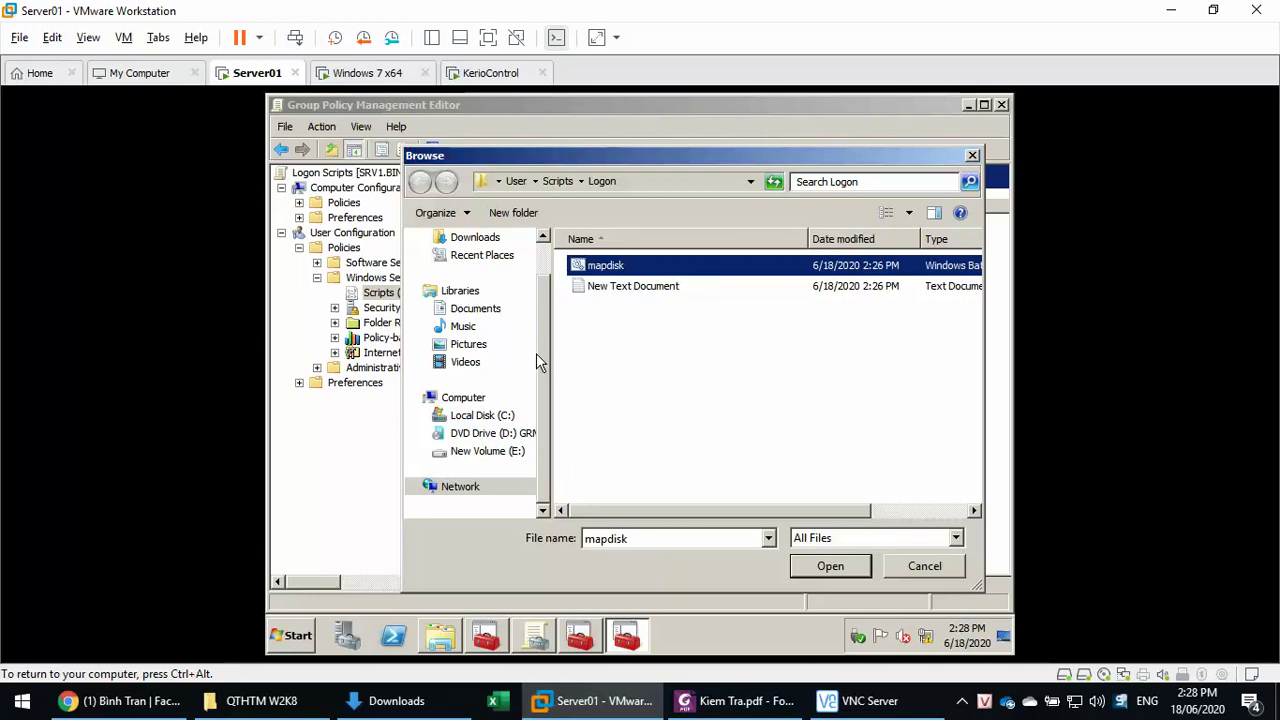
{"action": "scroll", "coordinate": [480, 350], "scroll_direction": "up", "scroll_amount": 2}
{"action": "left_click", "coordinate": [469, 263]}
{"action": "left_click", "coordinate": [672, 443]}
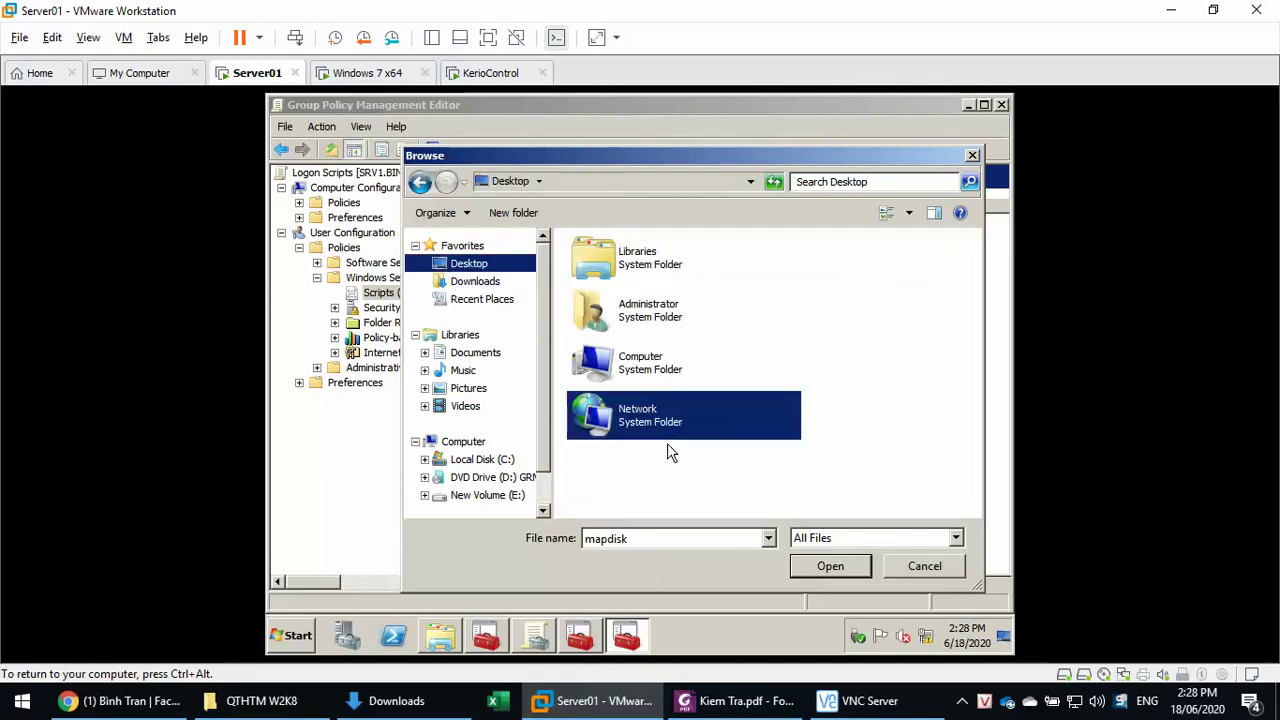
{"action": "left_click", "coordinate": [663, 466]}
{"action": "right_click", "coordinate": [663, 466]}
{"action": "left_click", "coordinate": [747, 366]}
{"action": "left_click", "coordinate": [802, 436]}
{"action": "left_click", "coordinate": [928, 570]}
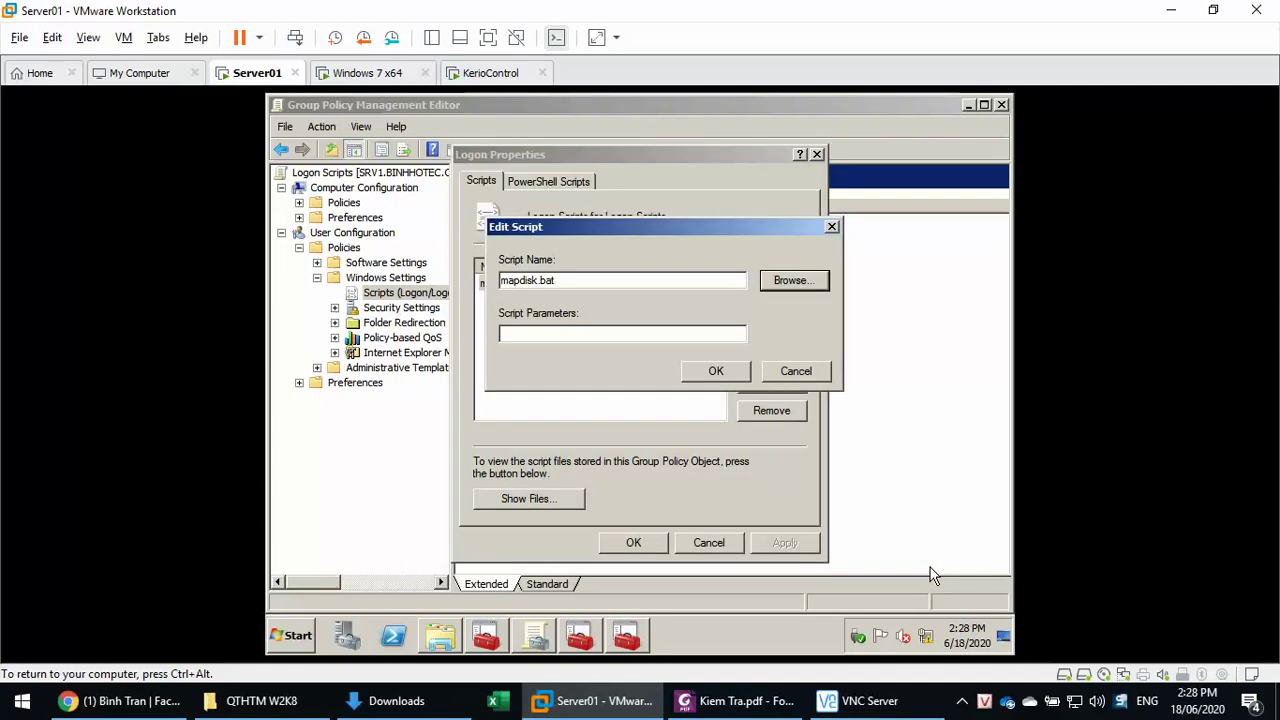
- Close KeToan's script dialogs and editor, then edit the LogonScriptsKD GPO under KinhDoanh
{"action": "left_click", "coordinate": [716, 371]}
{"action": "left_click", "coordinate": [664, 542]}
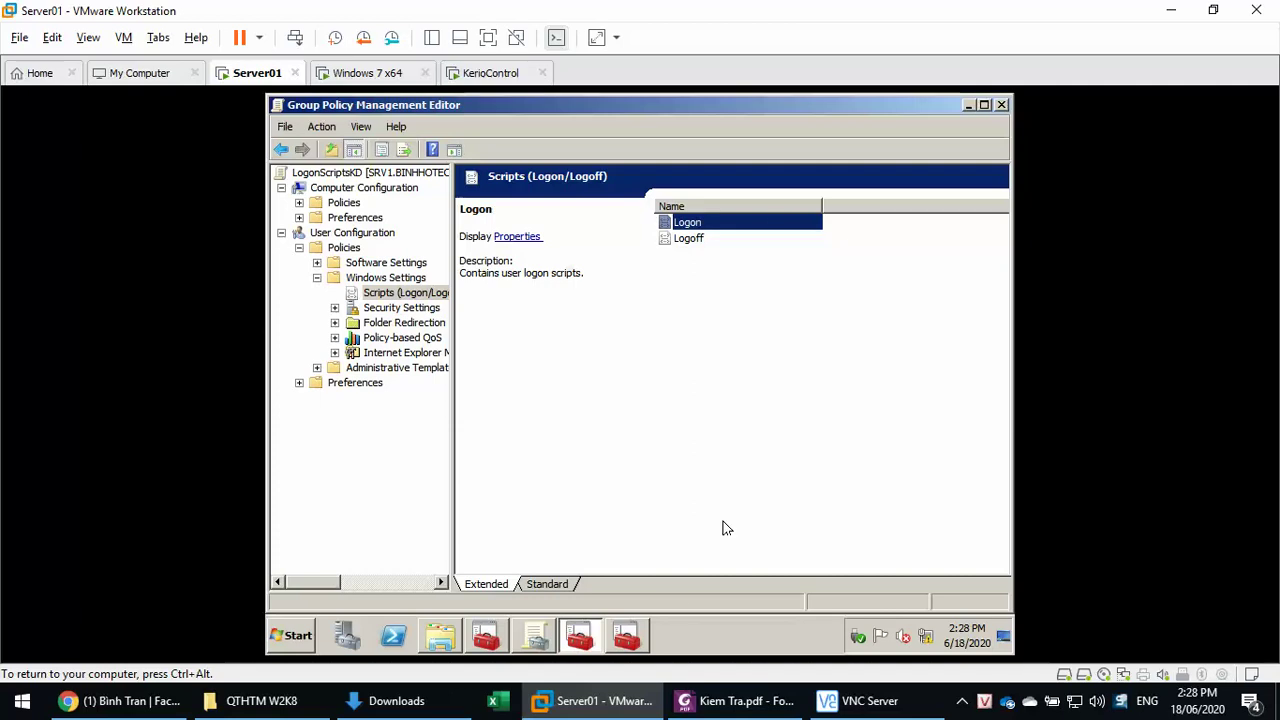
{"action": "left_click", "coordinate": [1003, 106]}
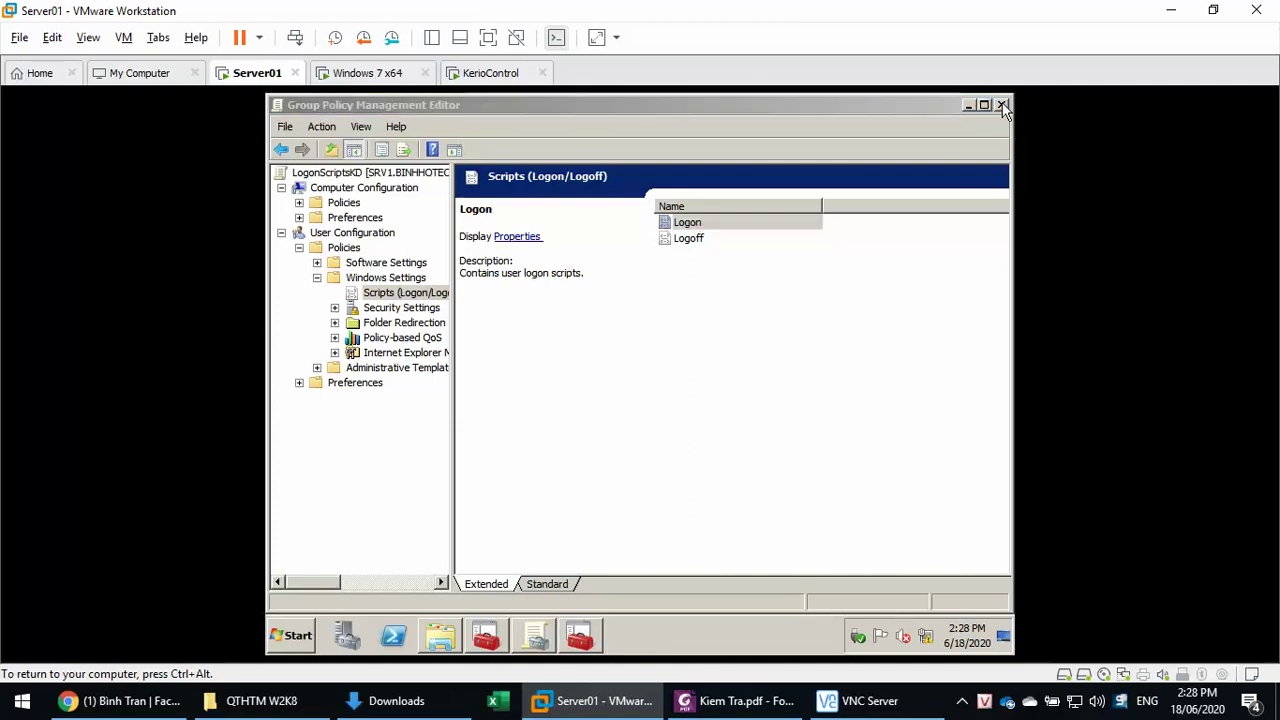
{"action": "left_click", "coordinate": [436, 296]}
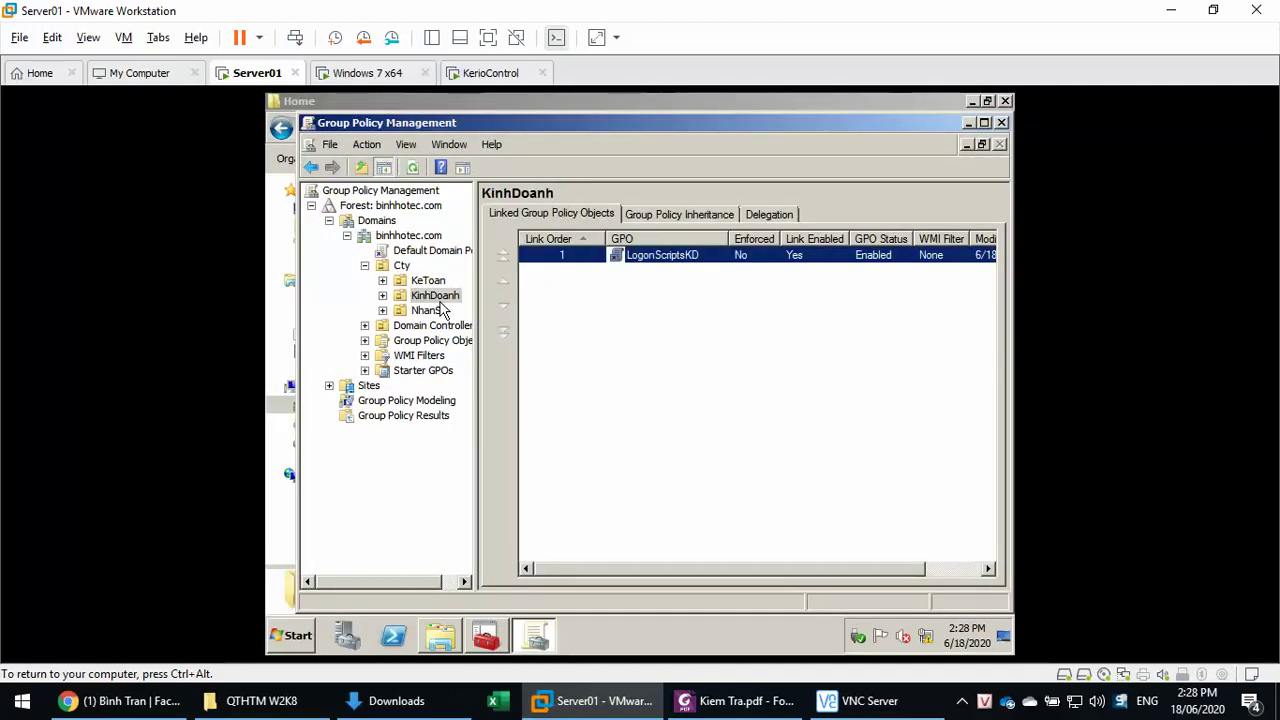
{"action": "right_click", "coordinate": [688, 259]}
{"action": "left_click", "coordinate": [708, 263]}
{"action": "left_click", "coordinate": [344, 204]}
{"action": "double_click", "coordinate": [344, 203]}
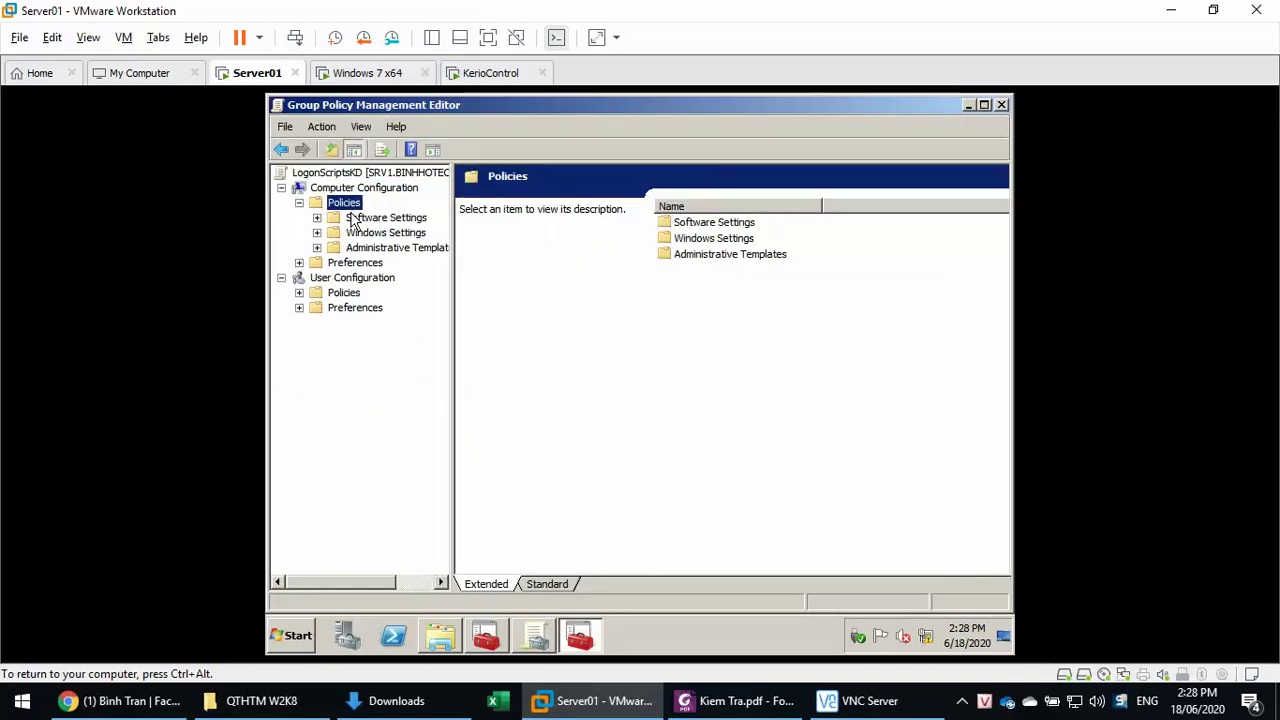
- Open LogonScriptsKD's user Logon scripts, browse its empty Logon folder, then cancel out
{"action": "double_click", "coordinate": [350, 292]}
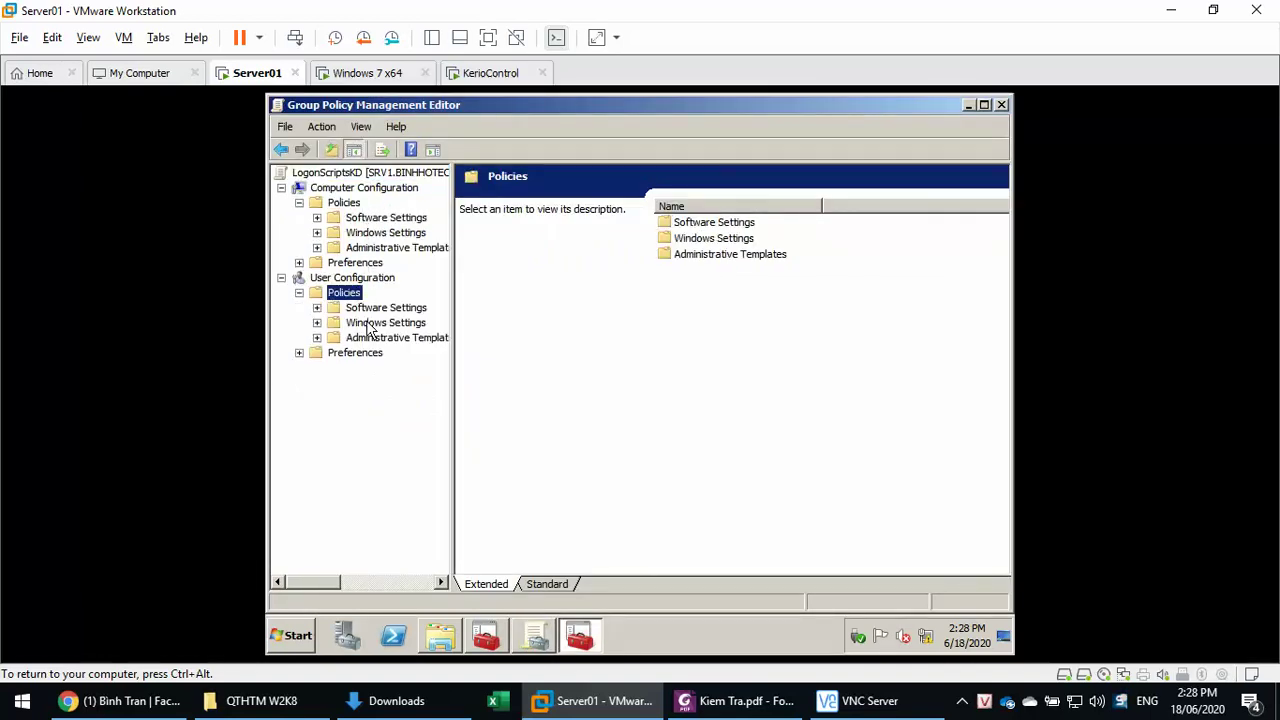
{"action": "double_click", "coordinate": [378, 323]}
{"action": "left_click", "coordinate": [420, 340]}
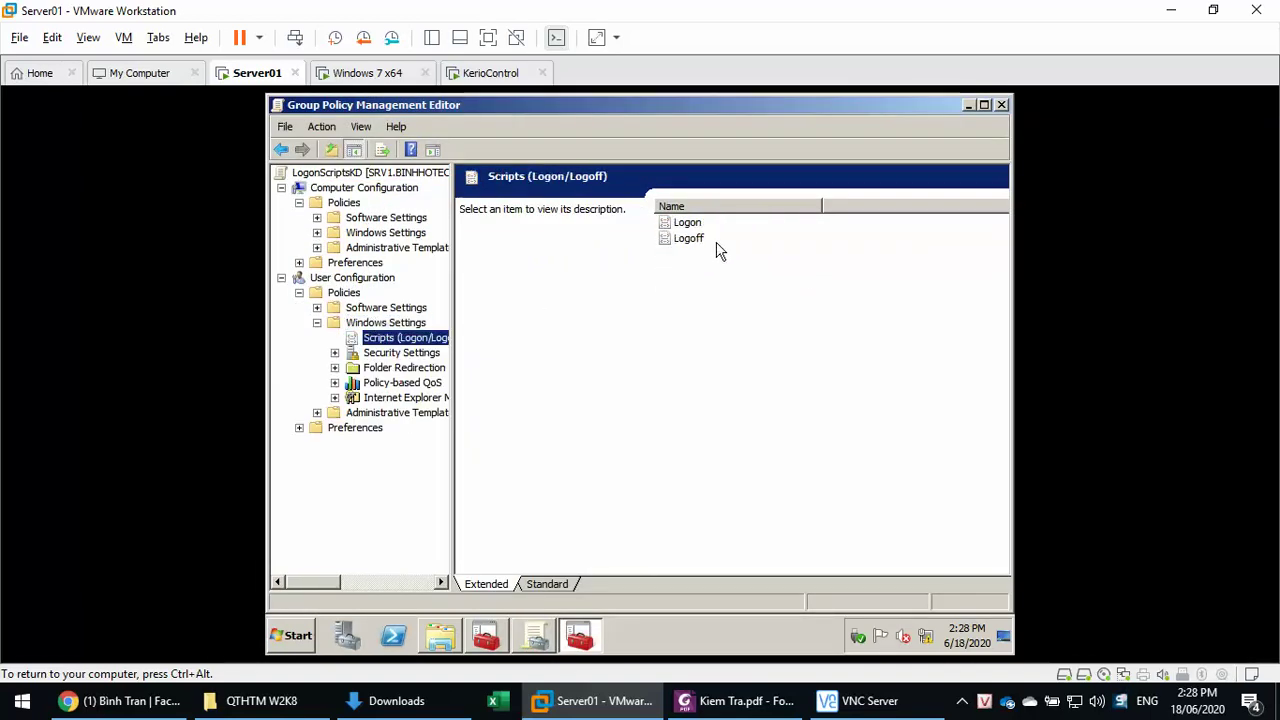
{"action": "double_click", "coordinate": [684, 220]}
{"action": "left_click", "coordinate": [771, 358]}
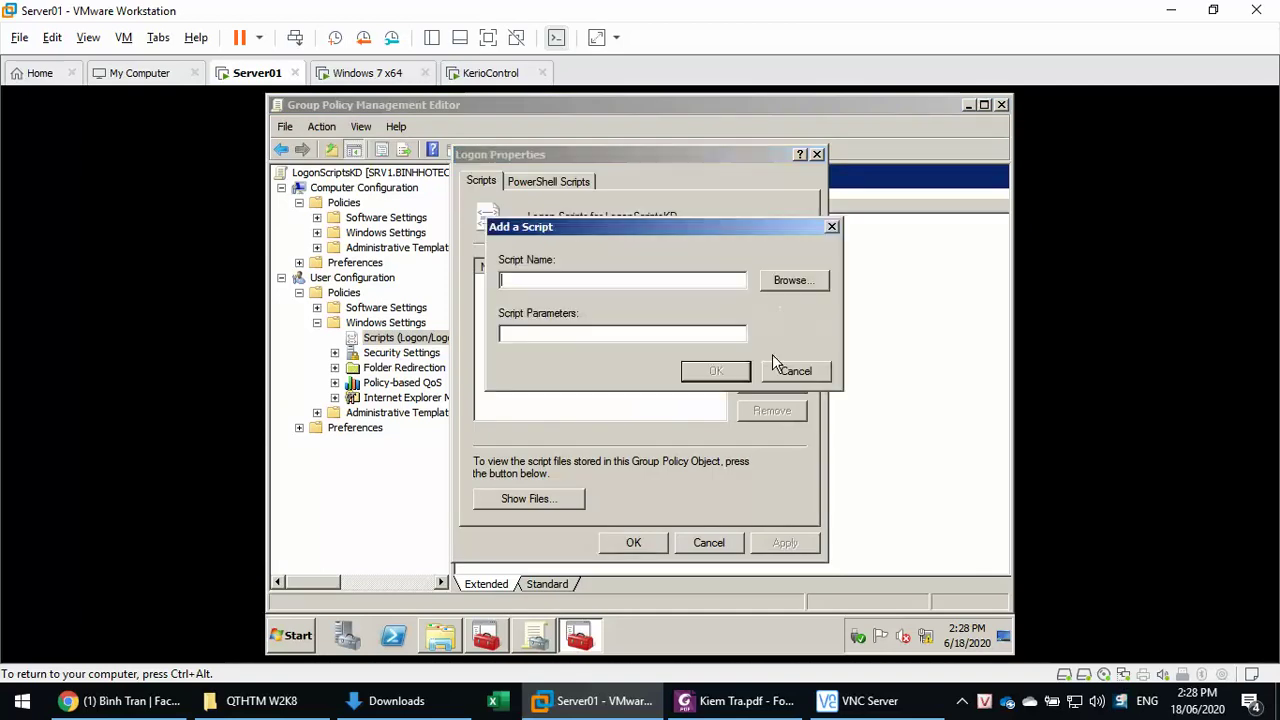
{"action": "left_click", "coordinate": [778, 281]}
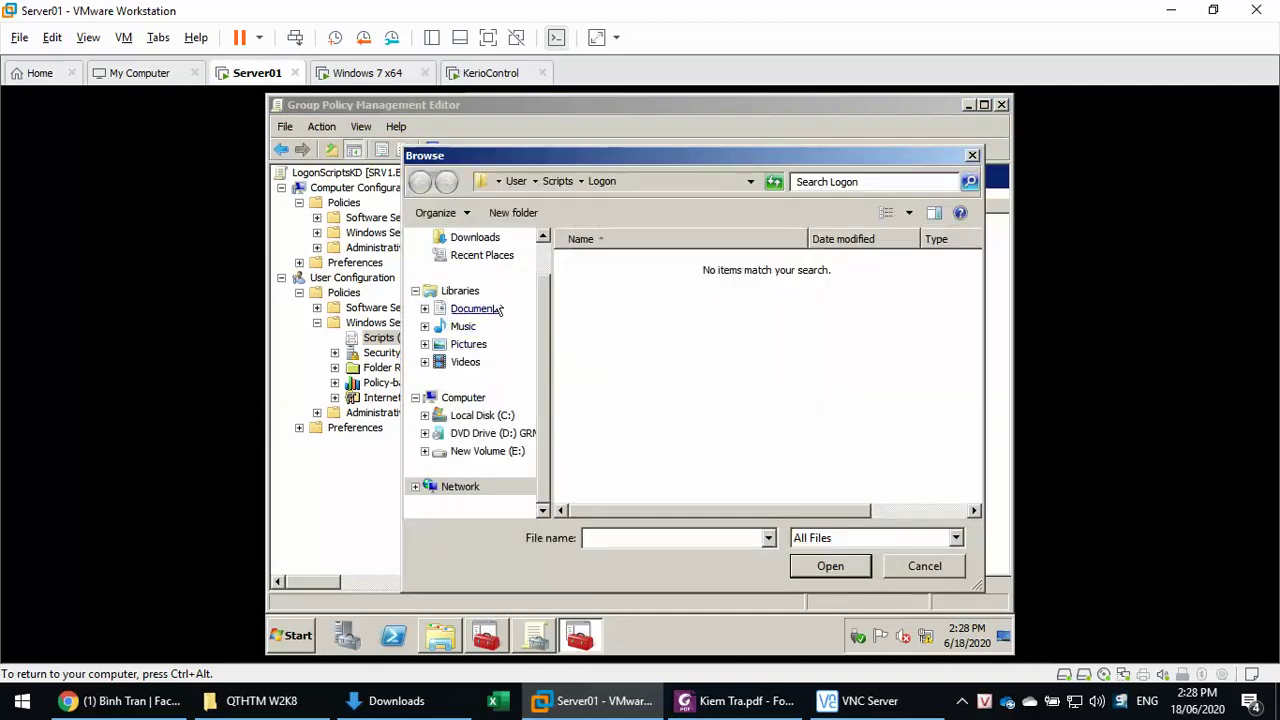
{"action": "scroll", "coordinate": [546, 278], "scroll_direction": "up", "scroll_amount": 1}
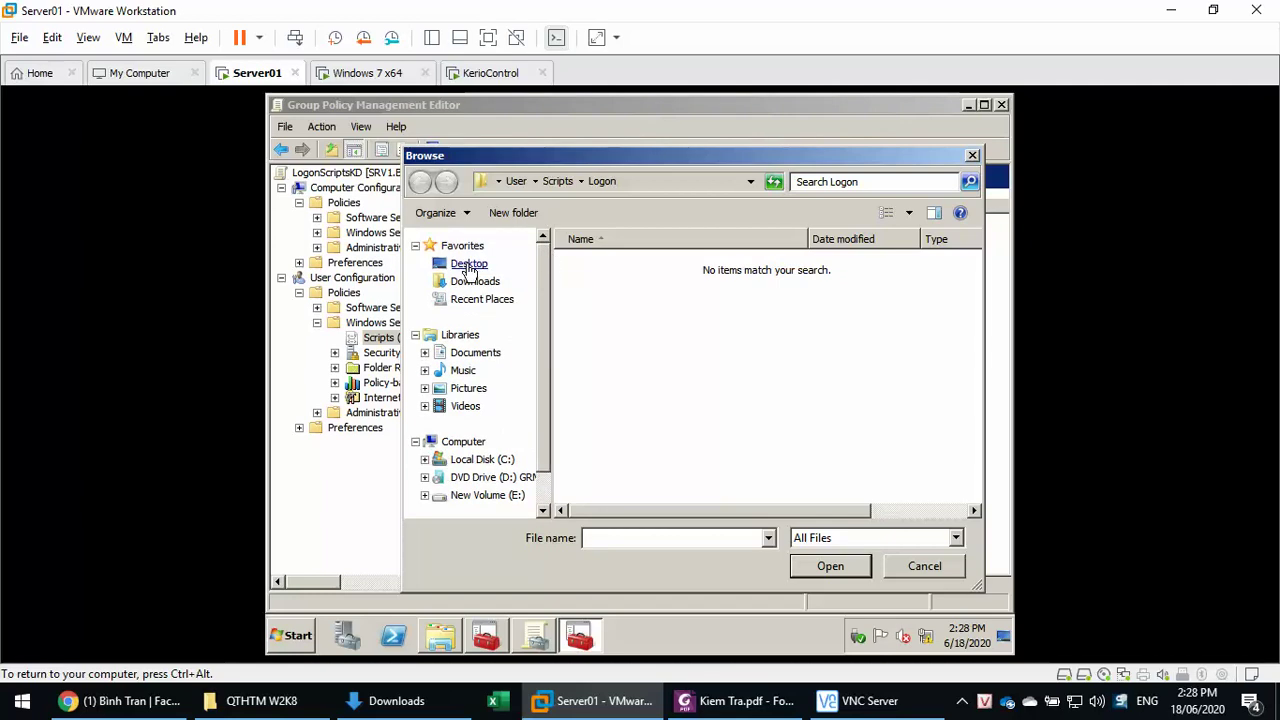
{"action": "right_click", "coordinate": [634, 326]}
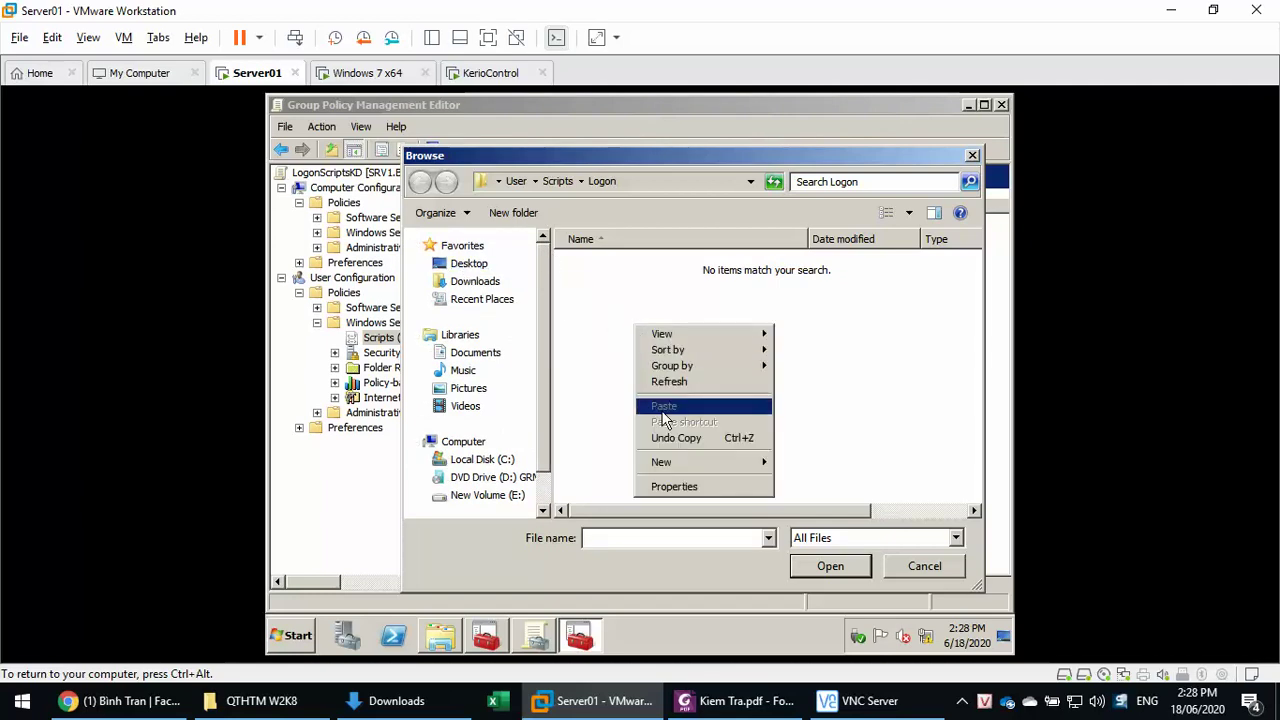
{"action": "key", "text": "Escape"}
{"action": "key", "text": "Escape"}
{"action": "key", "text": "Escape"}
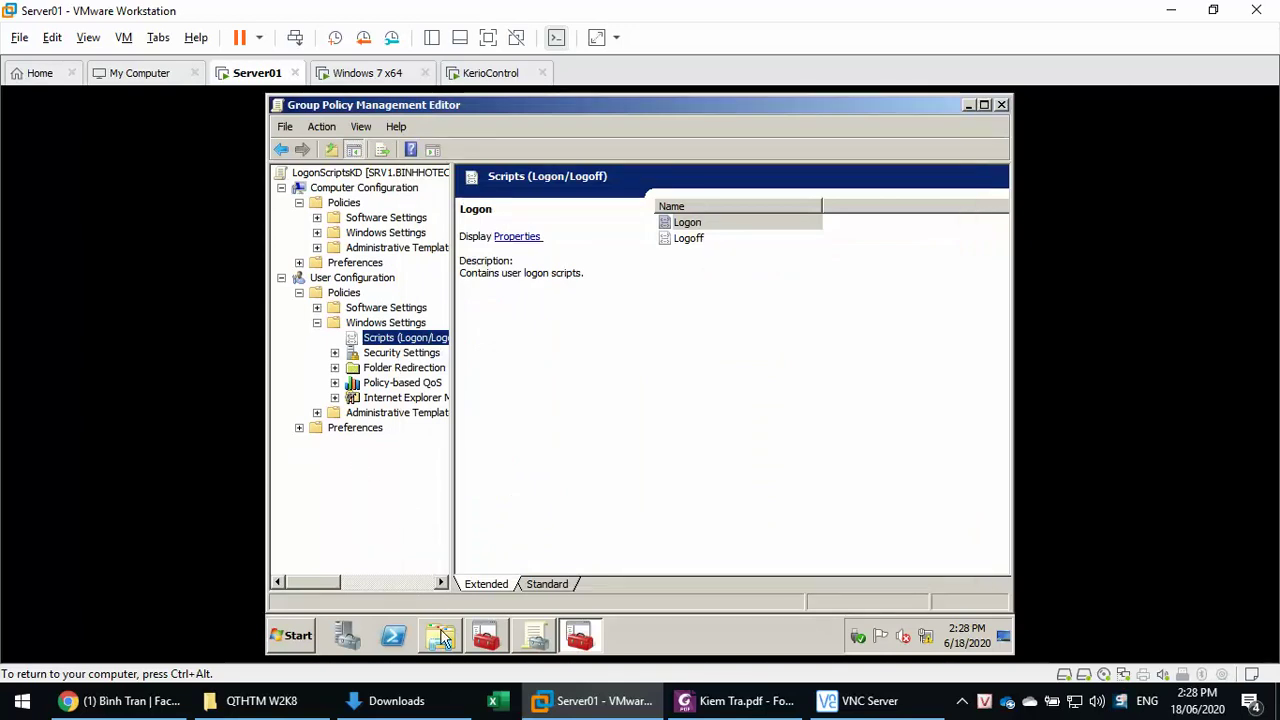
- Copy the mapdisk batch file from the Desktop folder in Explorer
{"action": "left_click", "coordinate": [440, 636]}
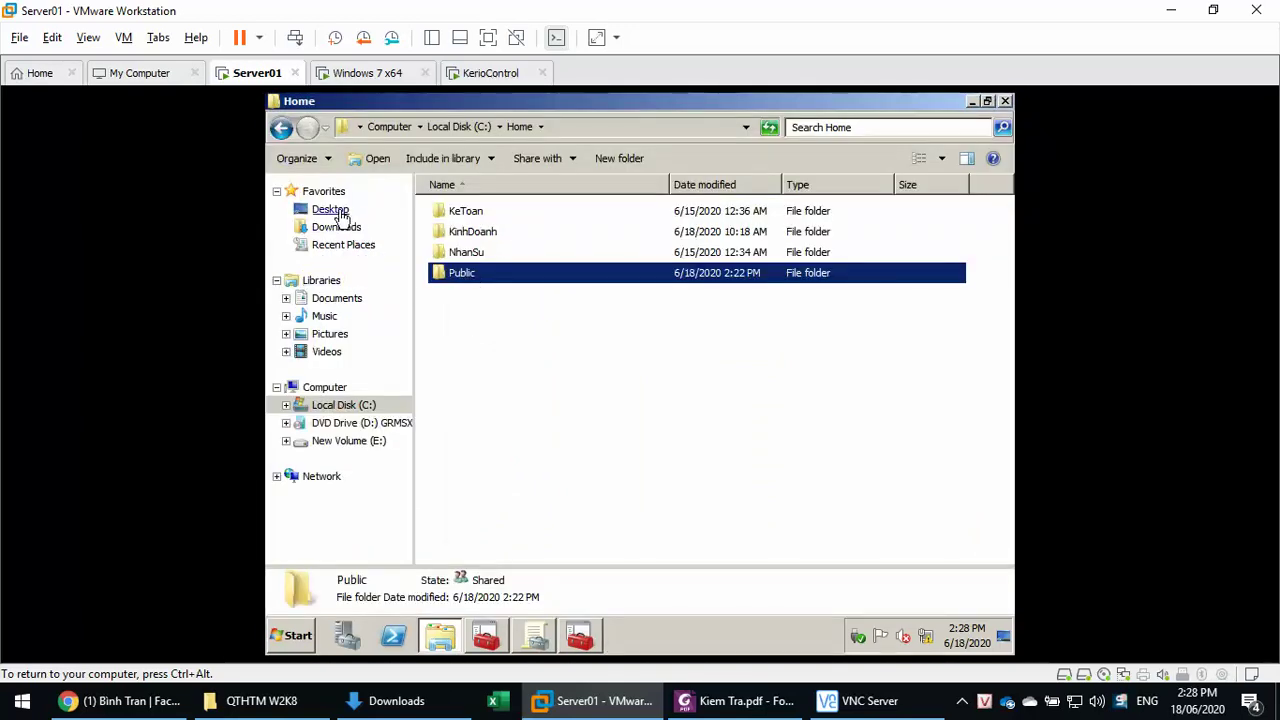
{"action": "left_click", "coordinate": [330, 210]}
{"action": "right_click", "coordinate": [510, 350]}
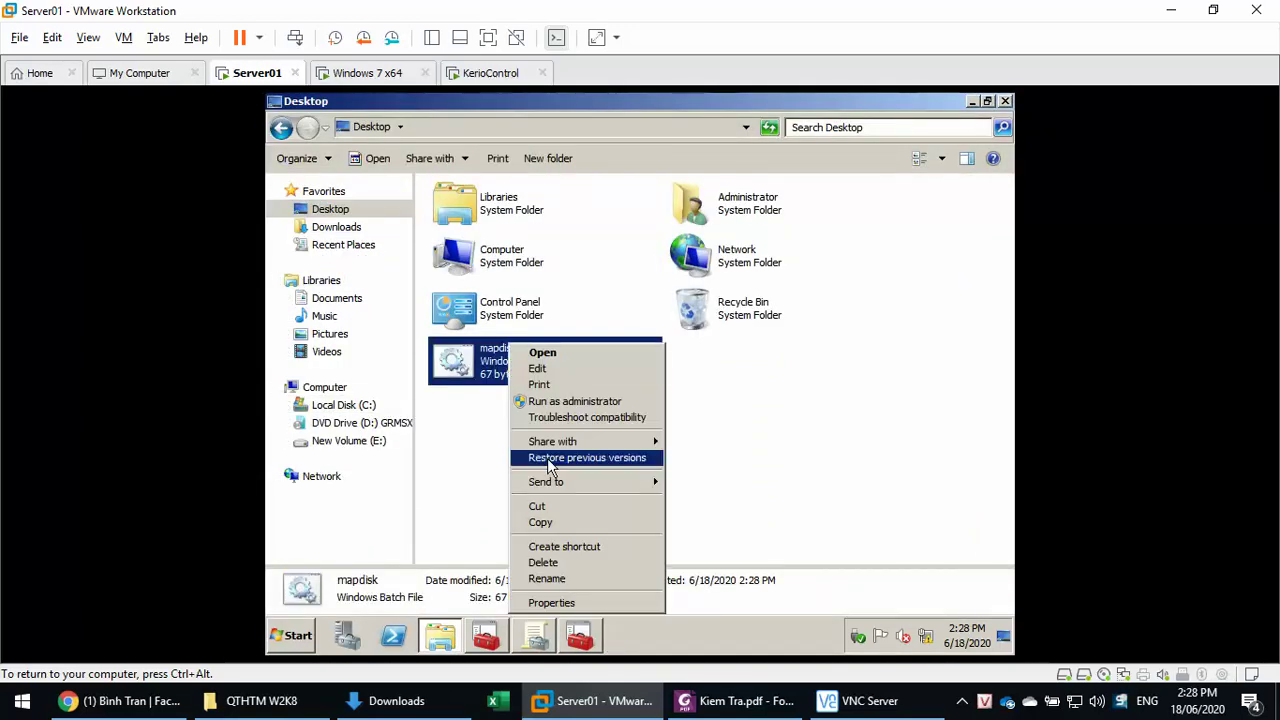
{"action": "left_click", "coordinate": [547, 524]}
- Minimize the Group Policy Management Editor and console windows
{"action": "left_click", "coordinate": [586, 640]}
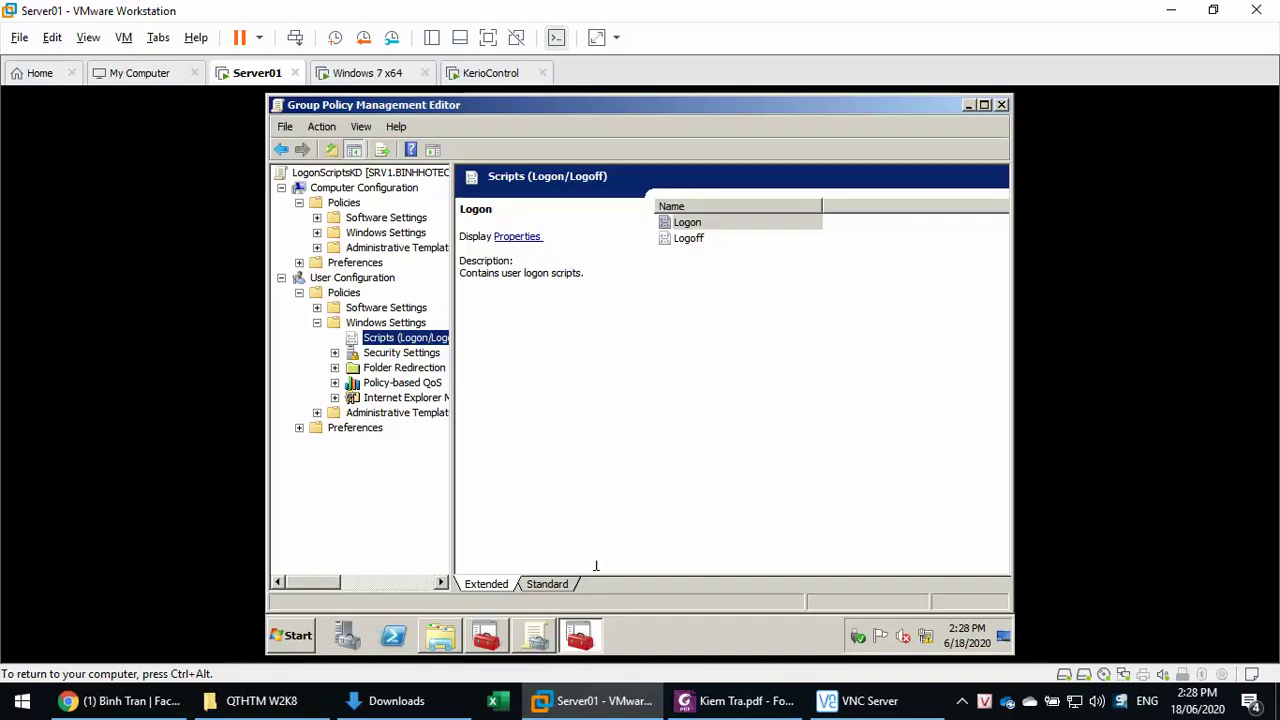
{"action": "left_click", "coordinate": [530, 640]}
{"action": "left_click", "coordinate": [578, 640]}
{"action": "left_click", "coordinate": [968, 106]}
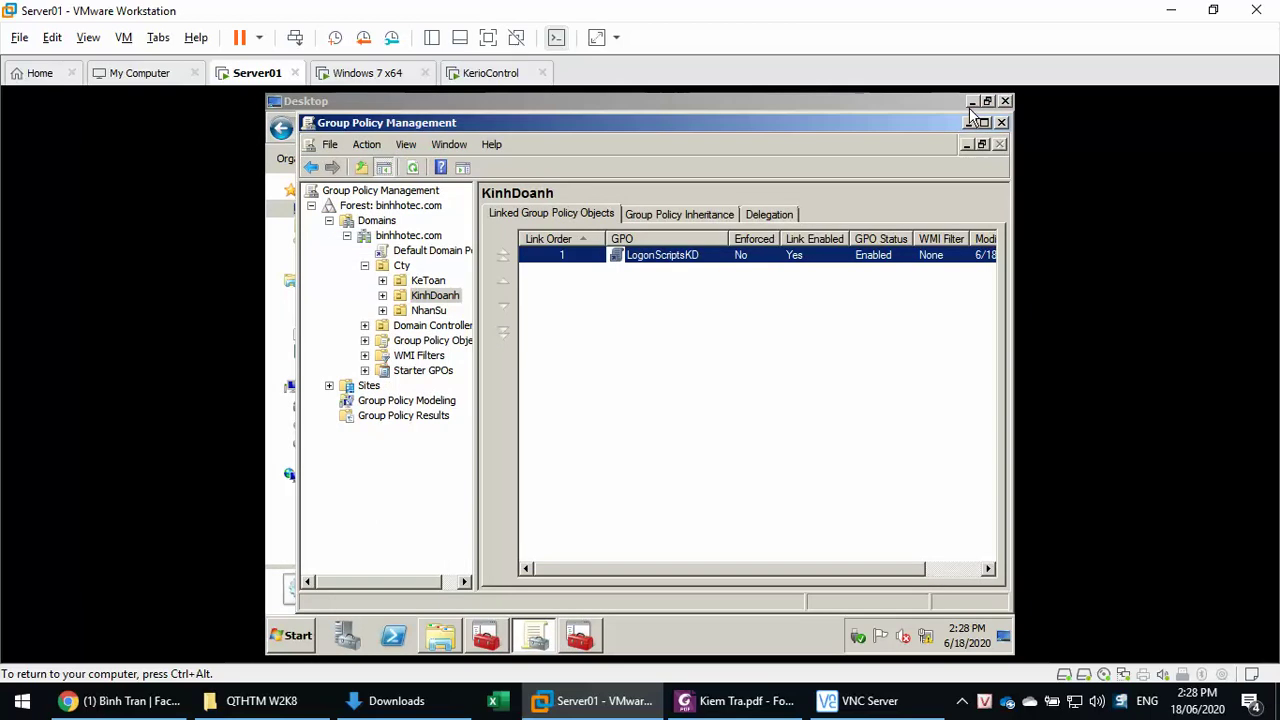
{"action": "left_click", "coordinate": [968, 123]}
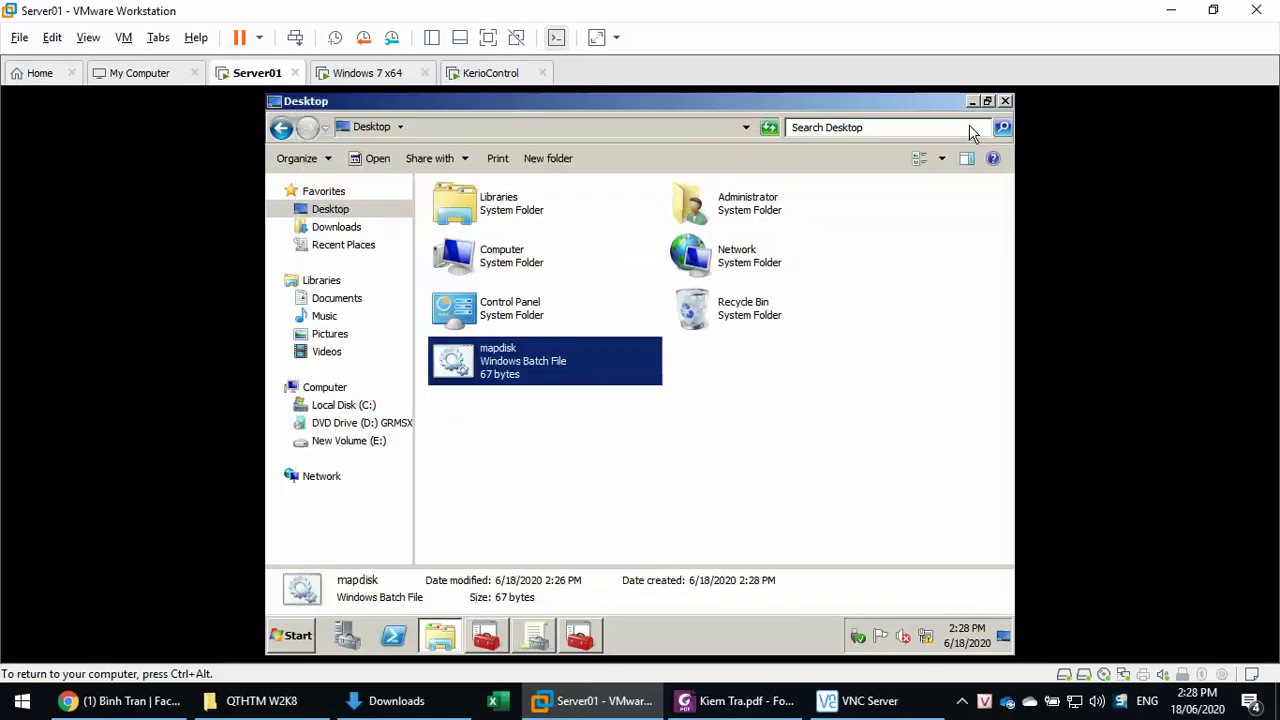
- Paste mapdisk into the GPO's User\Scripts\Logon folder and open it in Notepad for editing
{"action": "left_click", "coordinate": [969, 103]}
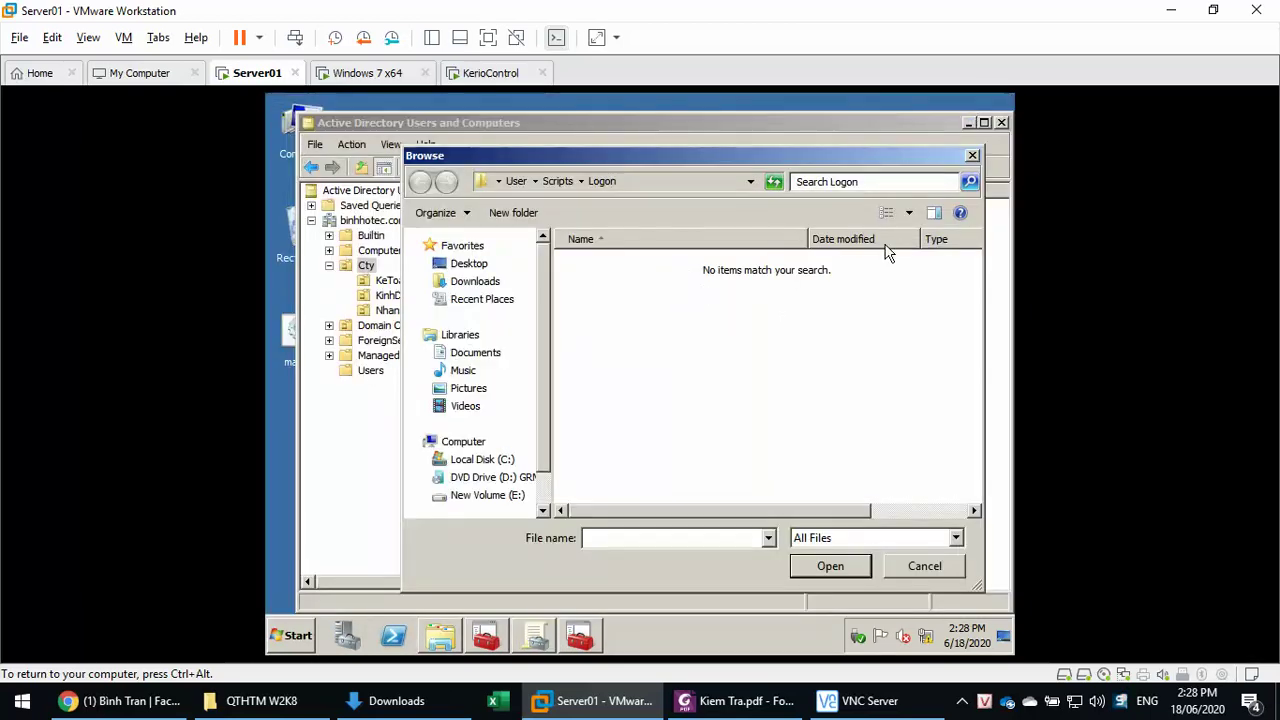
{"action": "right_click", "coordinate": [696, 339]}
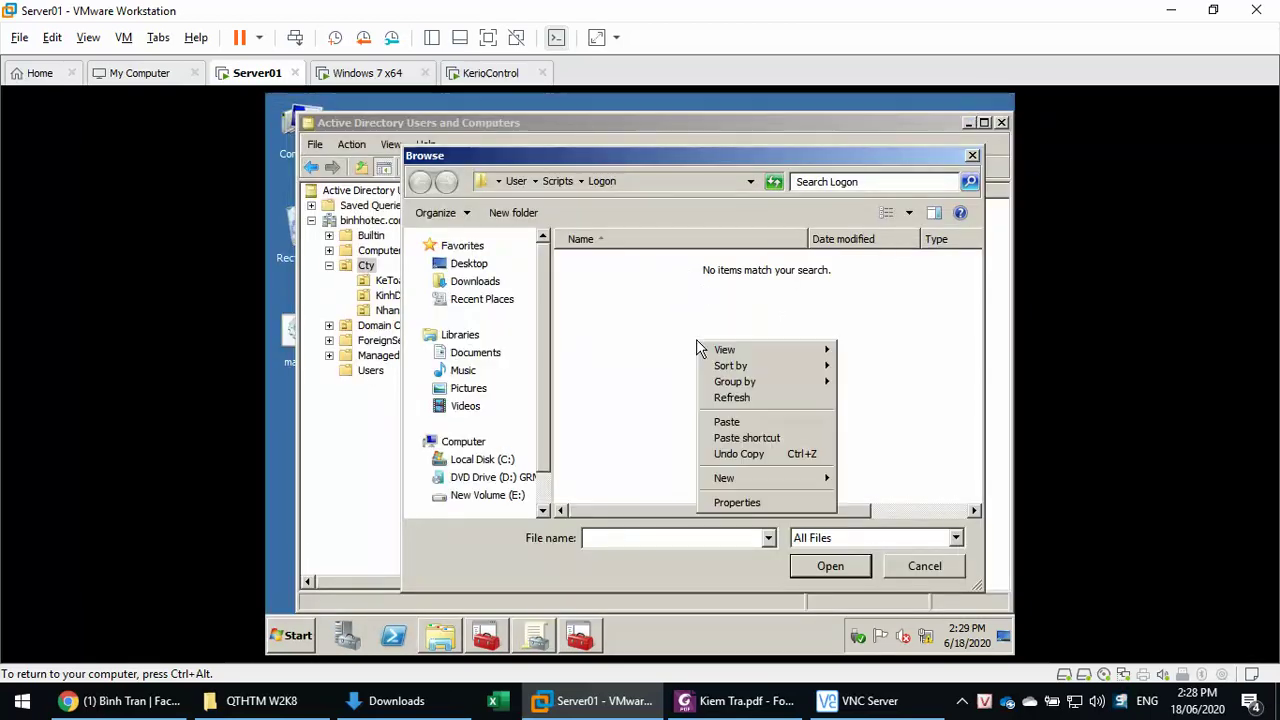
{"action": "left_click", "coordinate": [727, 422]}
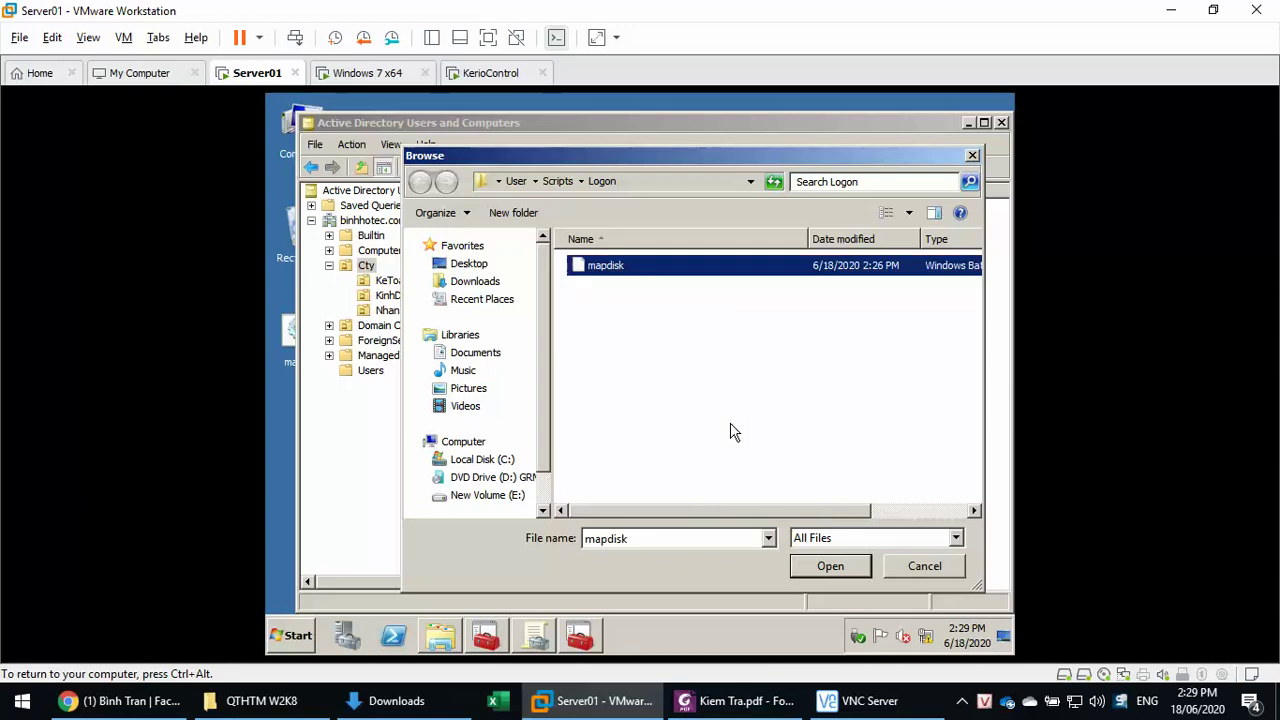
{"action": "right_click", "coordinate": [624, 262]}
{"action": "left_click", "coordinate": [655, 312]}
{"action": "left_click", "coordinate": [689, 379]}
- Change the Y: mapping path from ketoan to kinhdoanh\public and save mapdisk.bat
{"action": "double_click", "coordinate": [561, 243]}
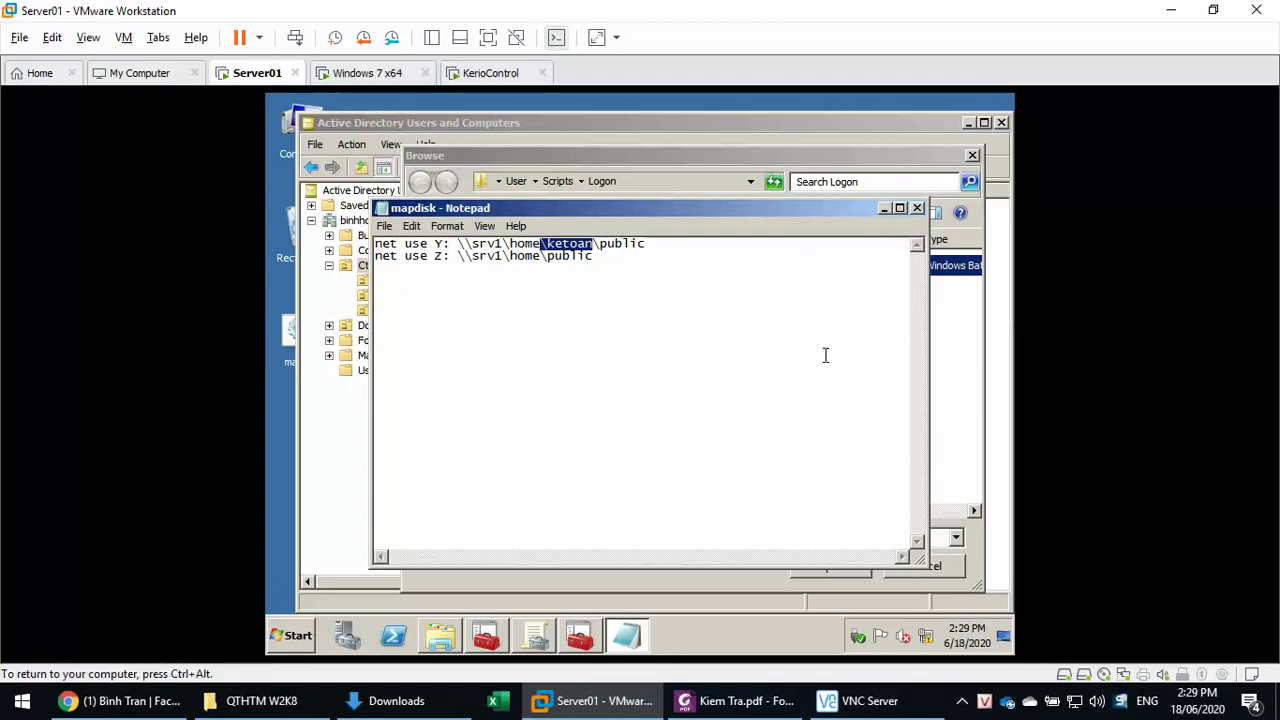
{"action": "key", "text": "Right"}
{"action": "key", "text": "Right"}
{"action": "key", "text": "BackSpace"}
{"action": "key", "text": "BackSpace"}
{"action": "key", "text": "BackSpace"}
{"action": "key", "text": "BackSpace"}
{"action": "key", "text": "BackSpace"}
{"action": "key", "text": "BackSpace"}
{"action": "key", "text": "BackSpace"}
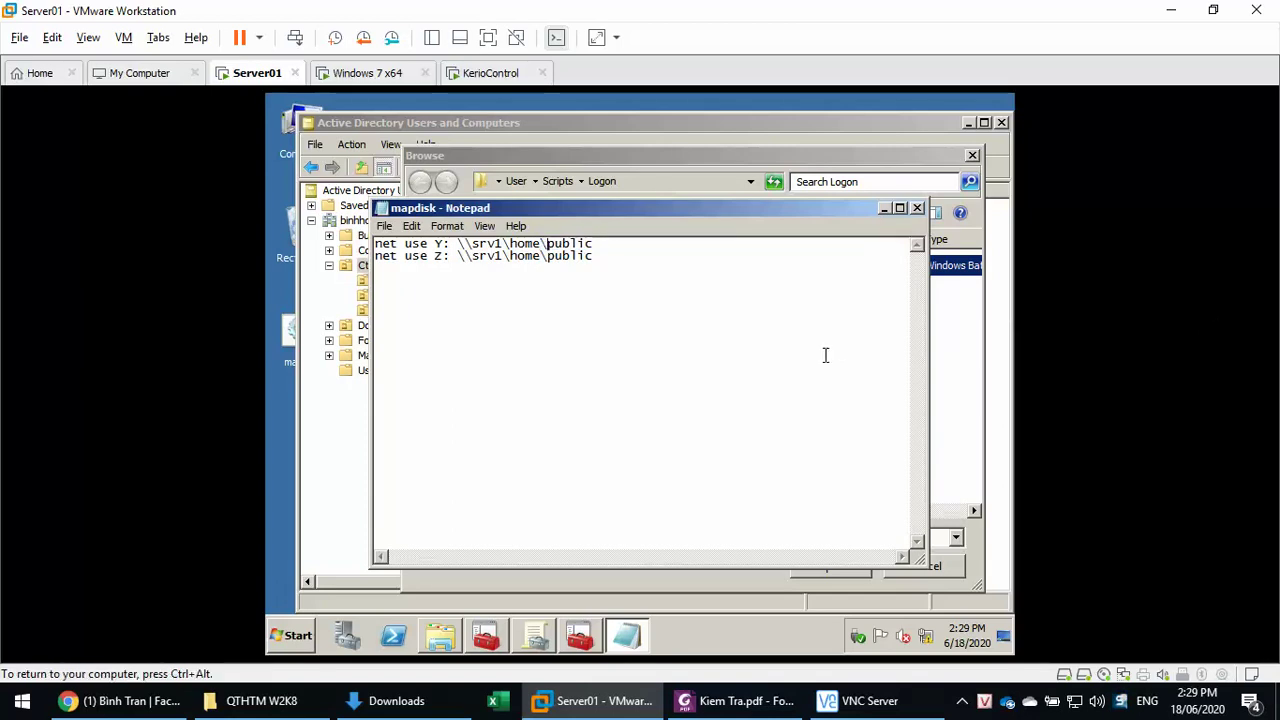
{"action": "type", "text": "kin"}
{"action": "type", "text": "oanh\\"}
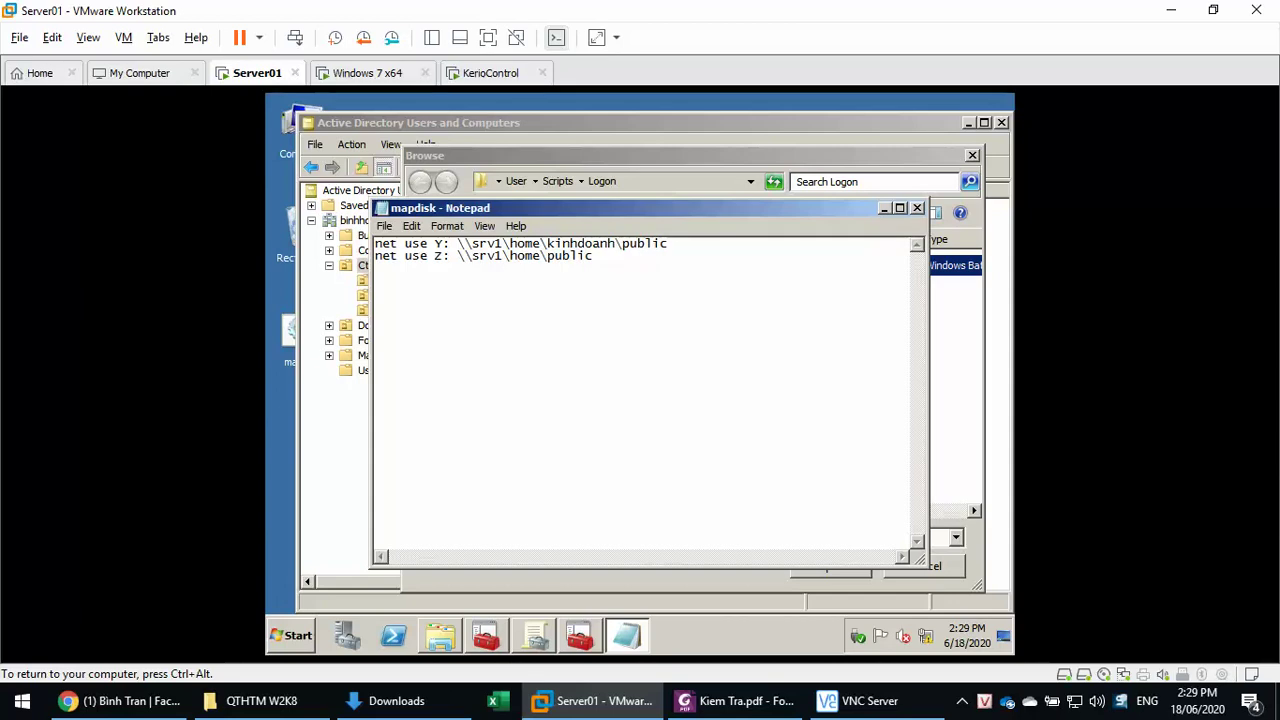
{"action": "left_click", "coordinate": [917, 208]}
{"action": "left_click", "coordinate": [598, 380]}
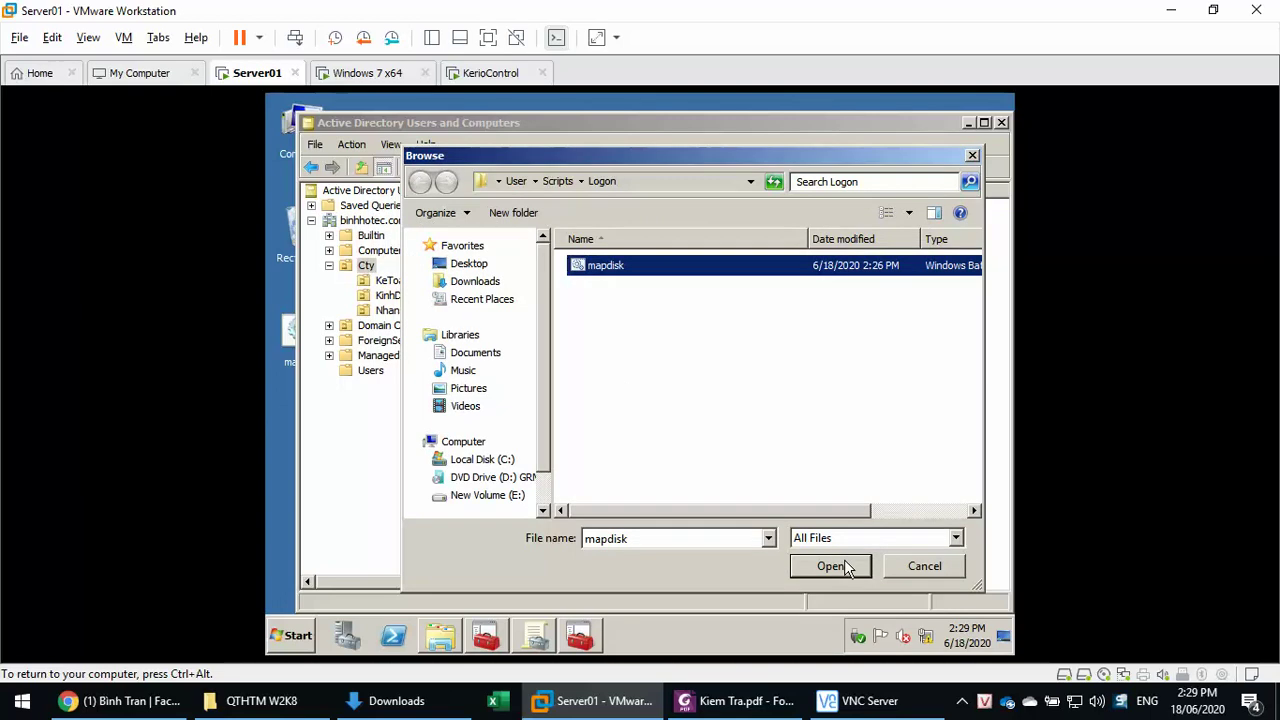
- Add mapdisk.bat as the LogonScriptsKD logon script and apply the Logon properties
{"action": "left_click", "coordinate": [830, 566]}
{"action": "left_click", "coordinate": [730, 374]}
{"action": "left_click", "coordinate": [772, 547]}
{"action": "left_click", "coordinate": [641, 543]}
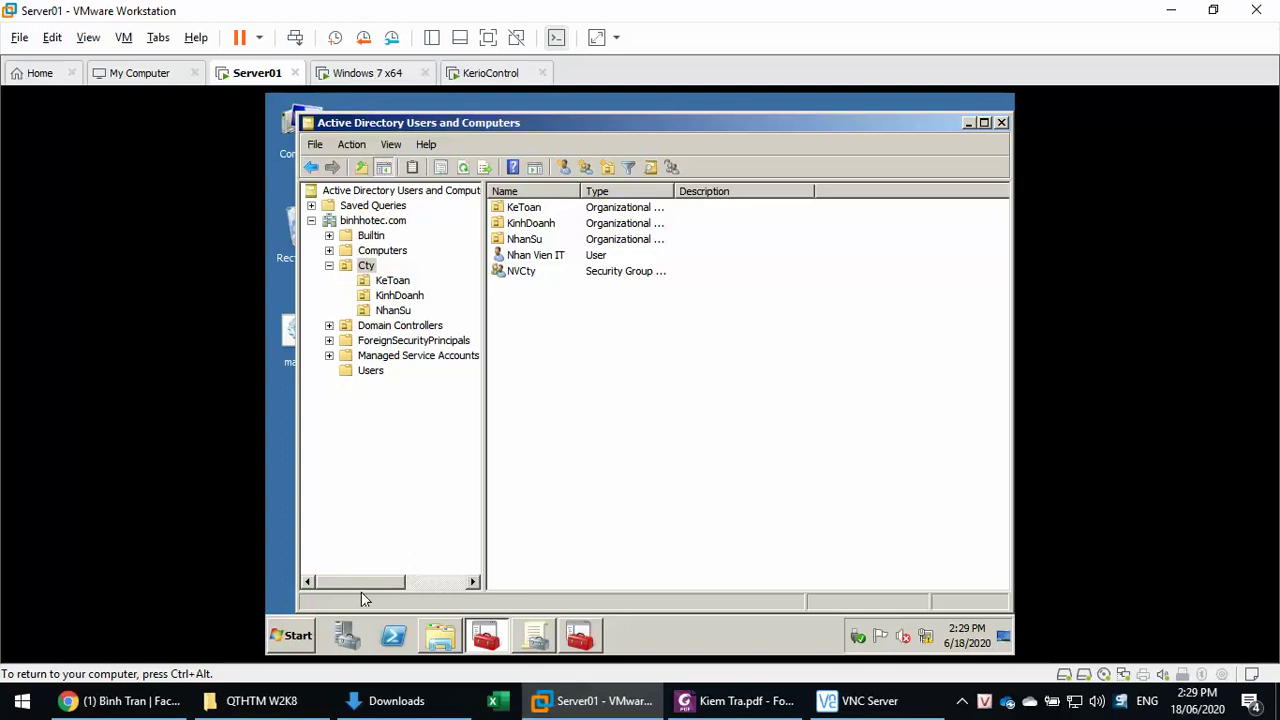
- Run gpupdate /force from the Run box, picking it from previous commands
{"action": "left_click", "coordinate": [292, 638]}
{"action": "left_click", "coordinate": [528, 535]}
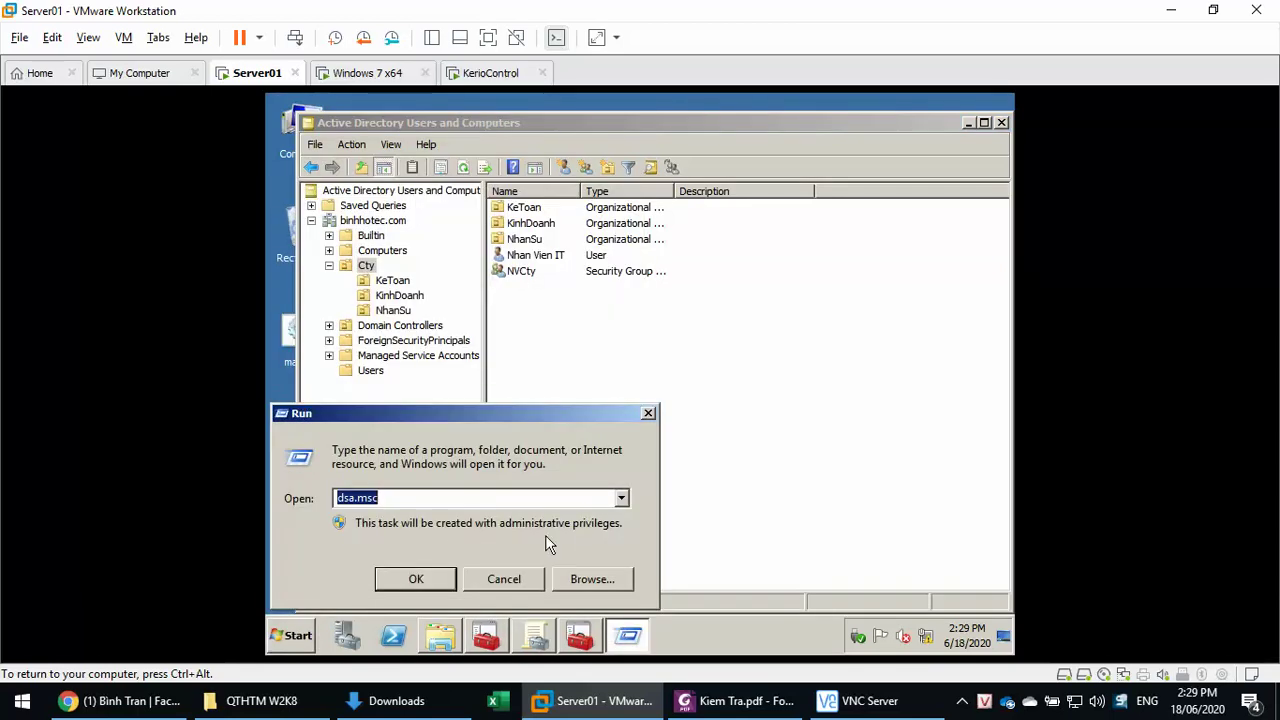
{"action": "left_click", "coordinate": [621, 497]}
{"action": "left_click", "coordinate": [522, 541]}
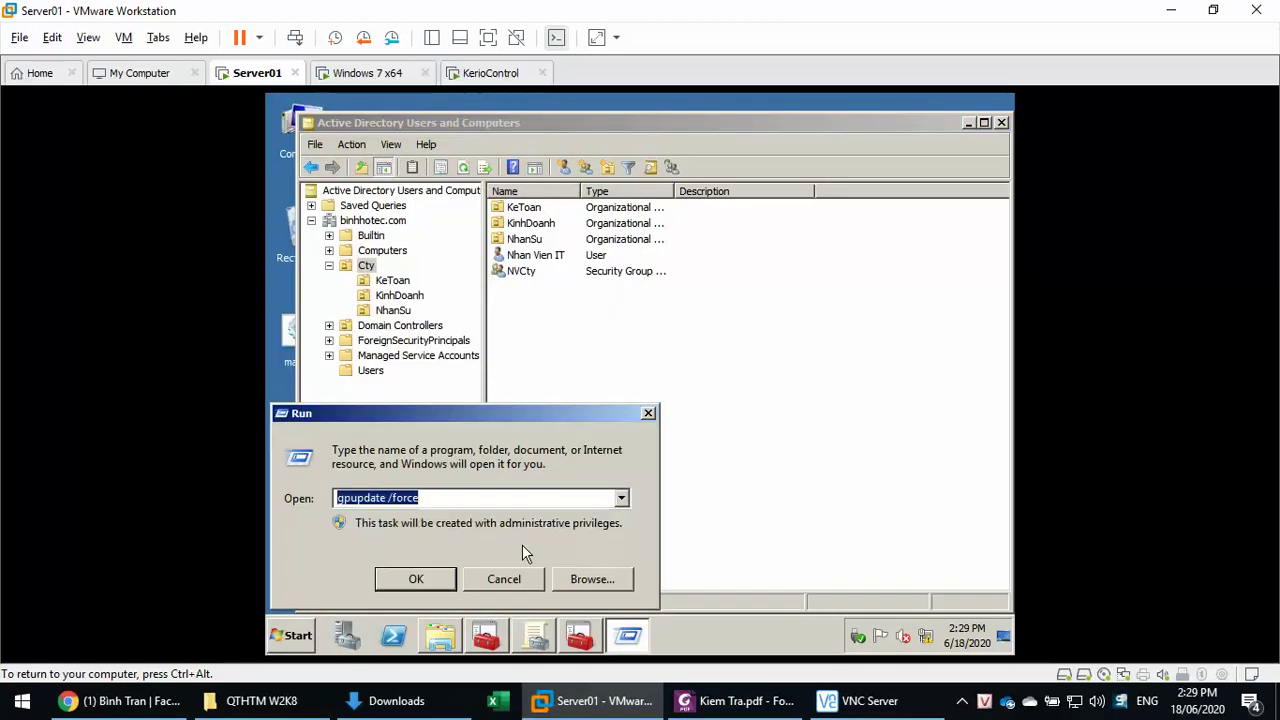
{"action": "left_click", "coordinate": [391, 584]}
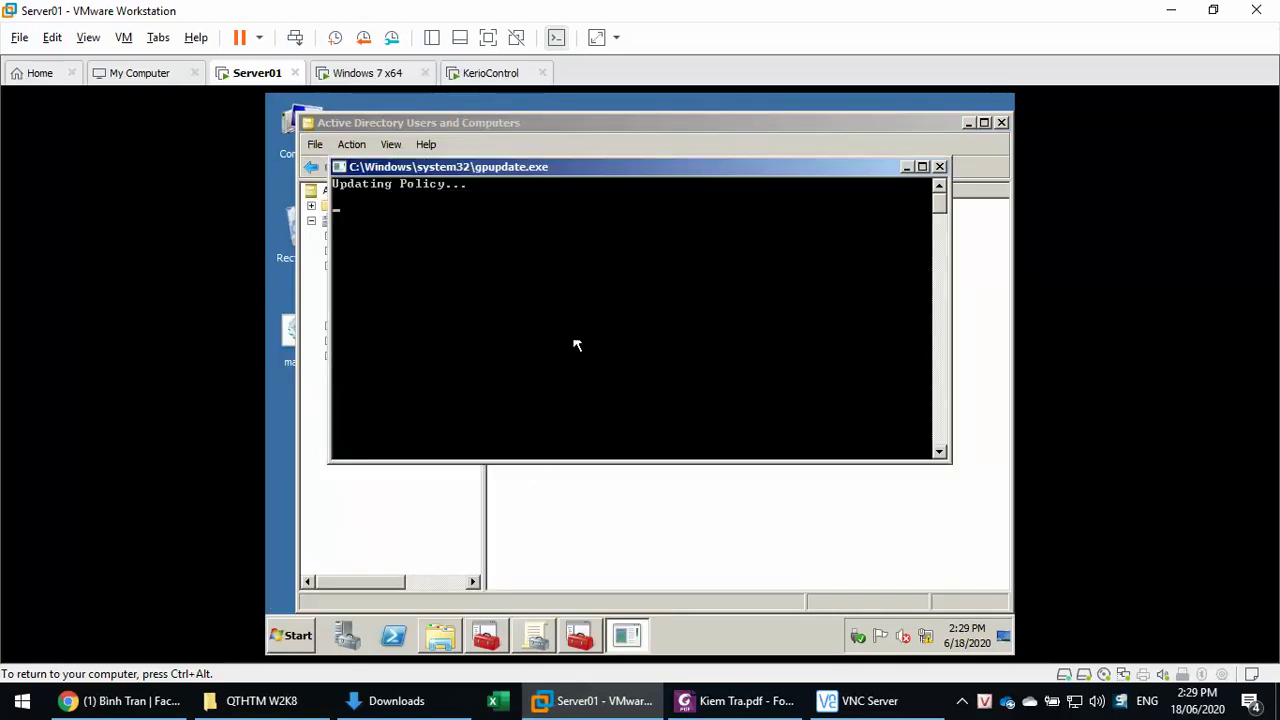
- Switch to the Windows 7 x64 VM and log off the Administrator session
{"action": "left_click", "coordinate": [358, 82]}
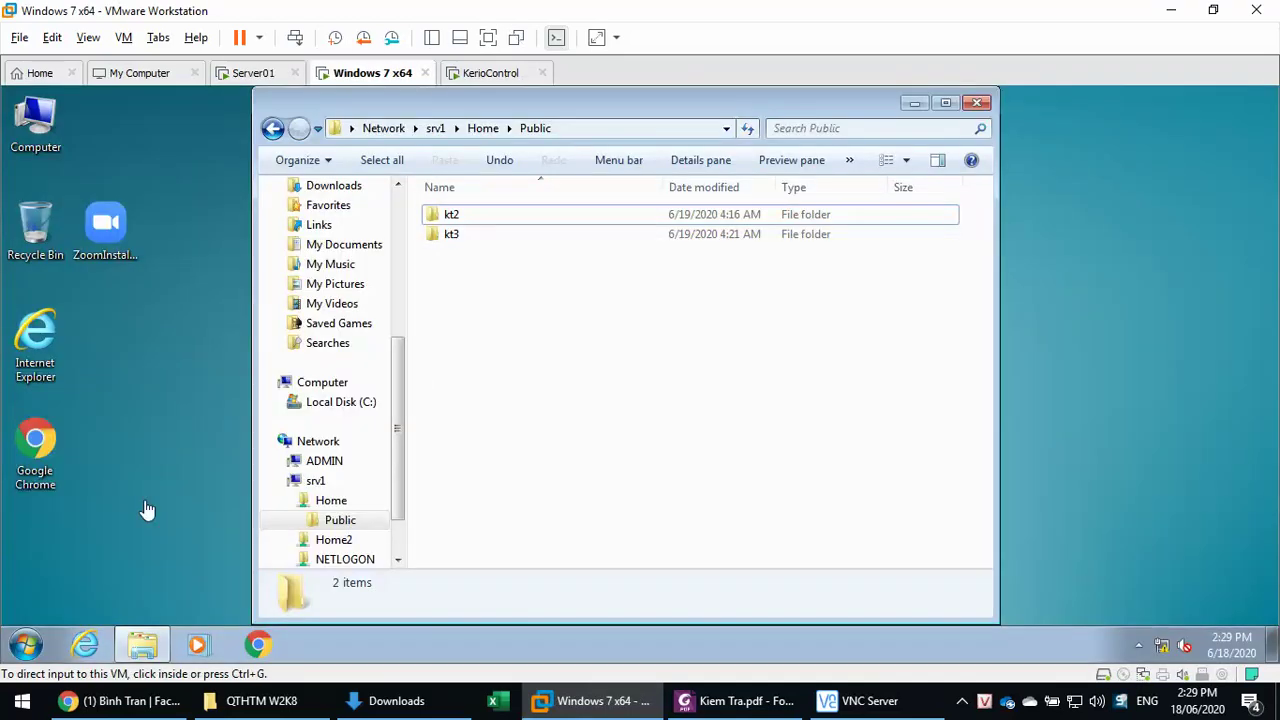
{"action": "left_click", "coordinate": [28, 643]}
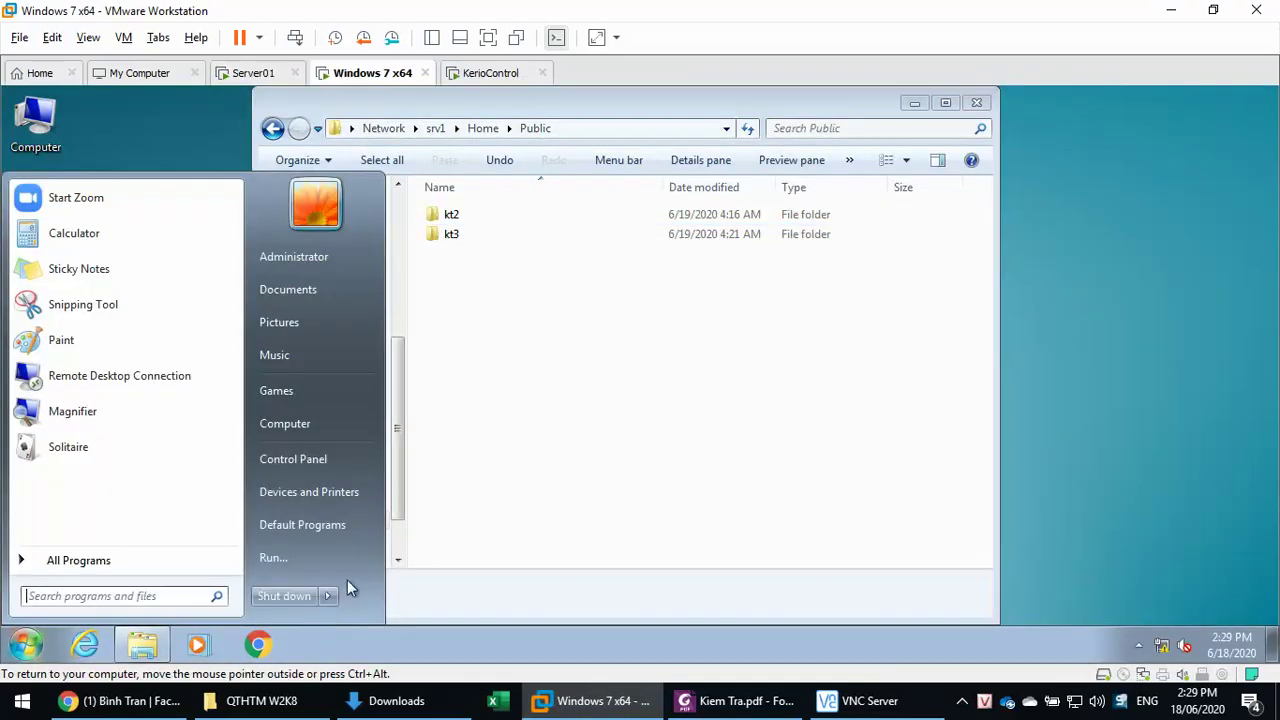
{"action": "mouse_move", "coordinate": [329, 596]}
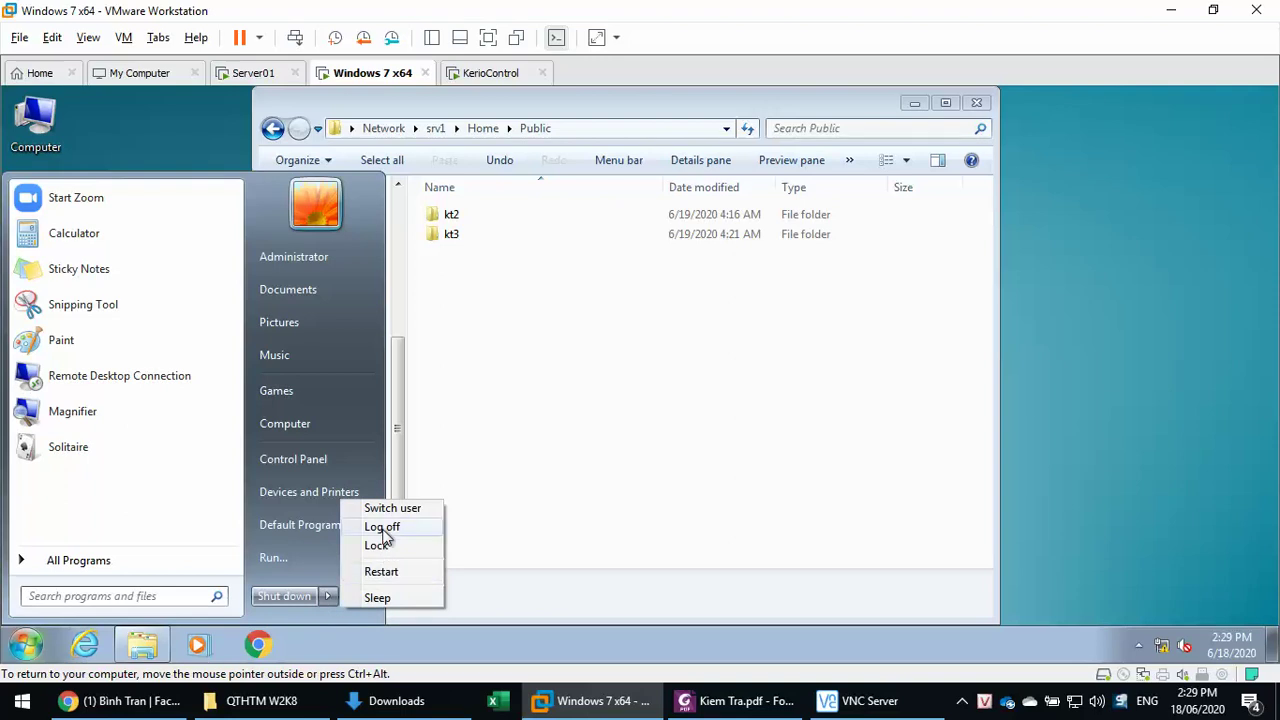
{"action": "left_click", "coordinate": [382, 527]}
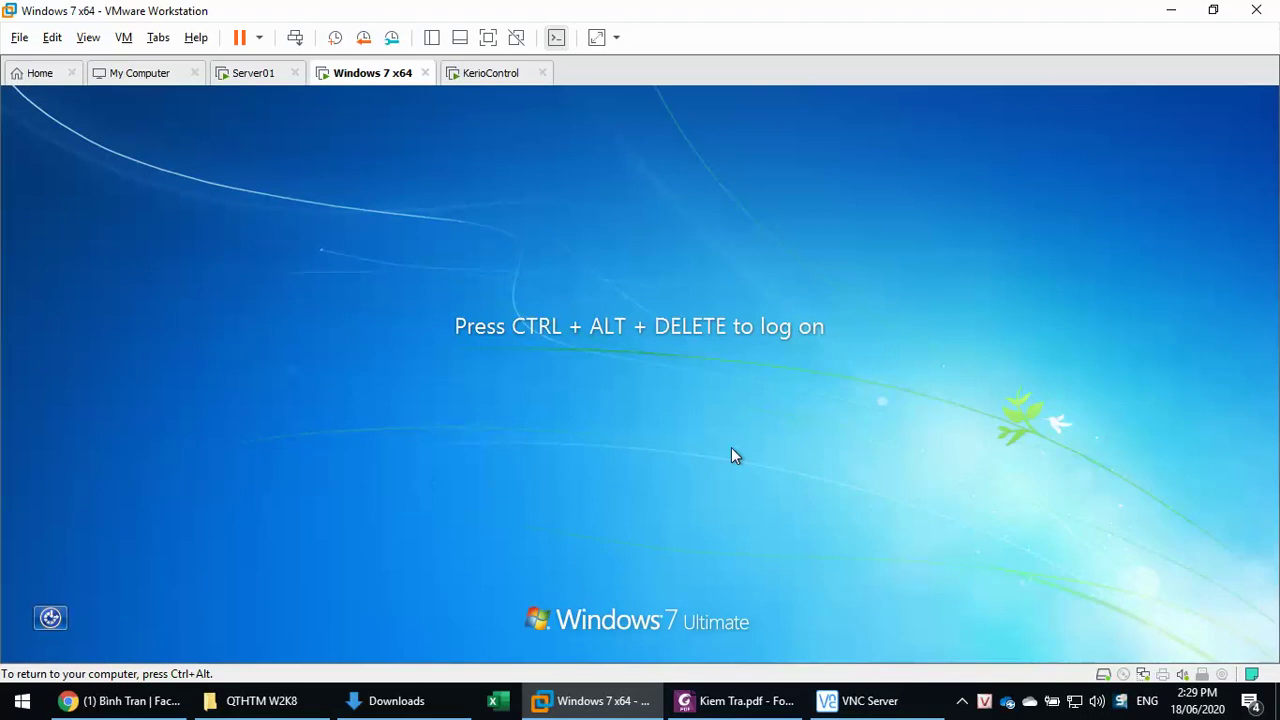
- Sign in through Other User with the NhanSu domain user's name and password
{"action": "key", "text": "ctrl+alt+Insert"}
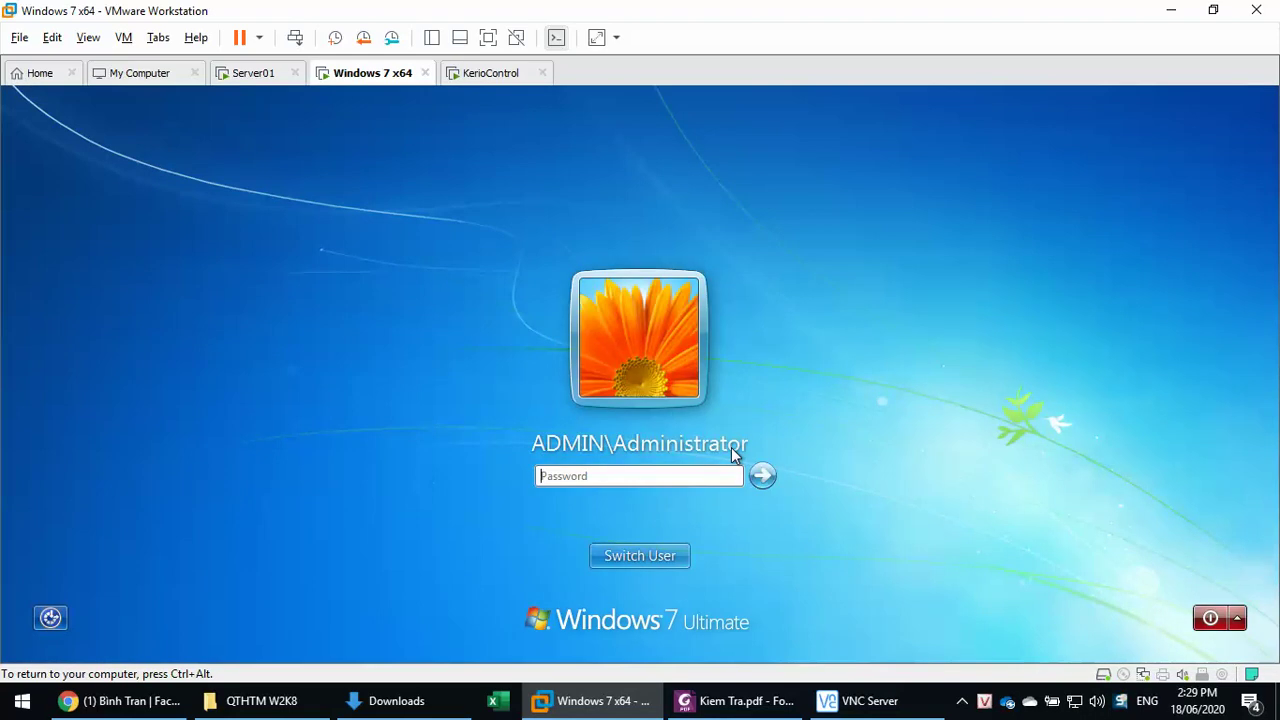
{"action": "left_click", "coordinate": [650, 556]}
{"action": "left_click", "coordinate": [734, 437]}
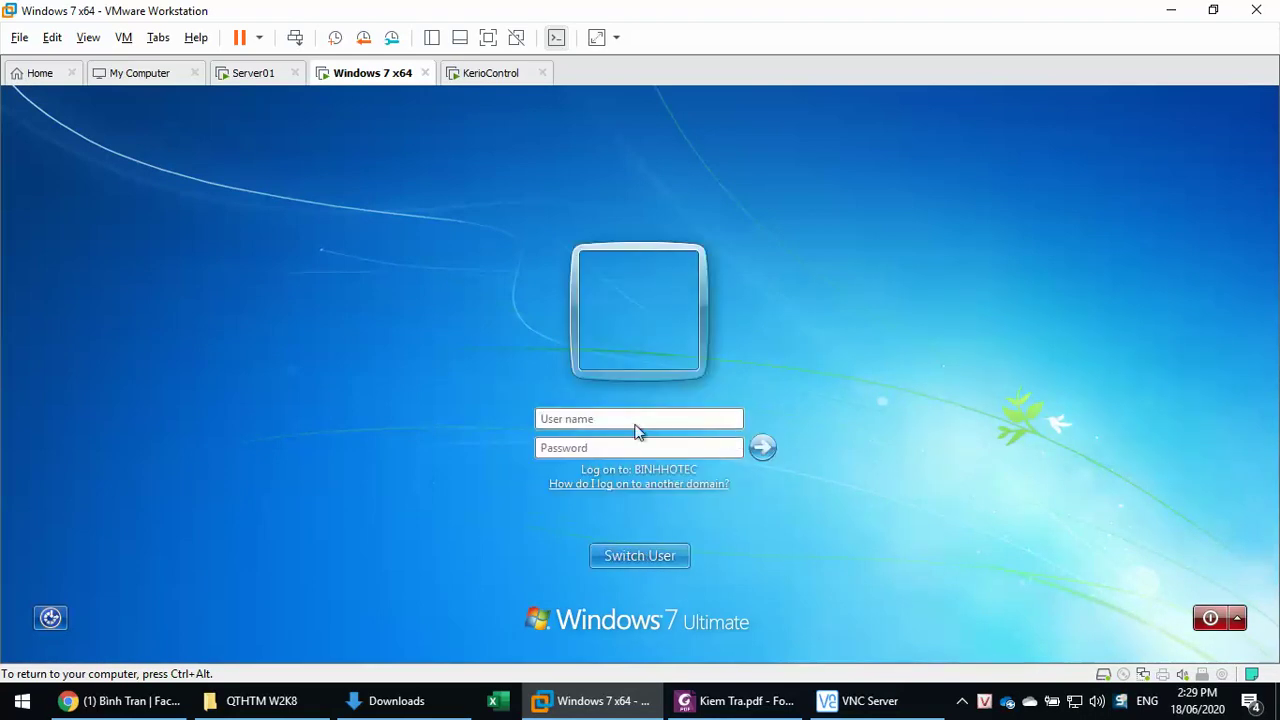
{"action": "type", "text": "ns1"}
{"action": "key", "text": "Tab"}
{"action": "type", "text": "123"}
{"action": "key", "text": "Return"}
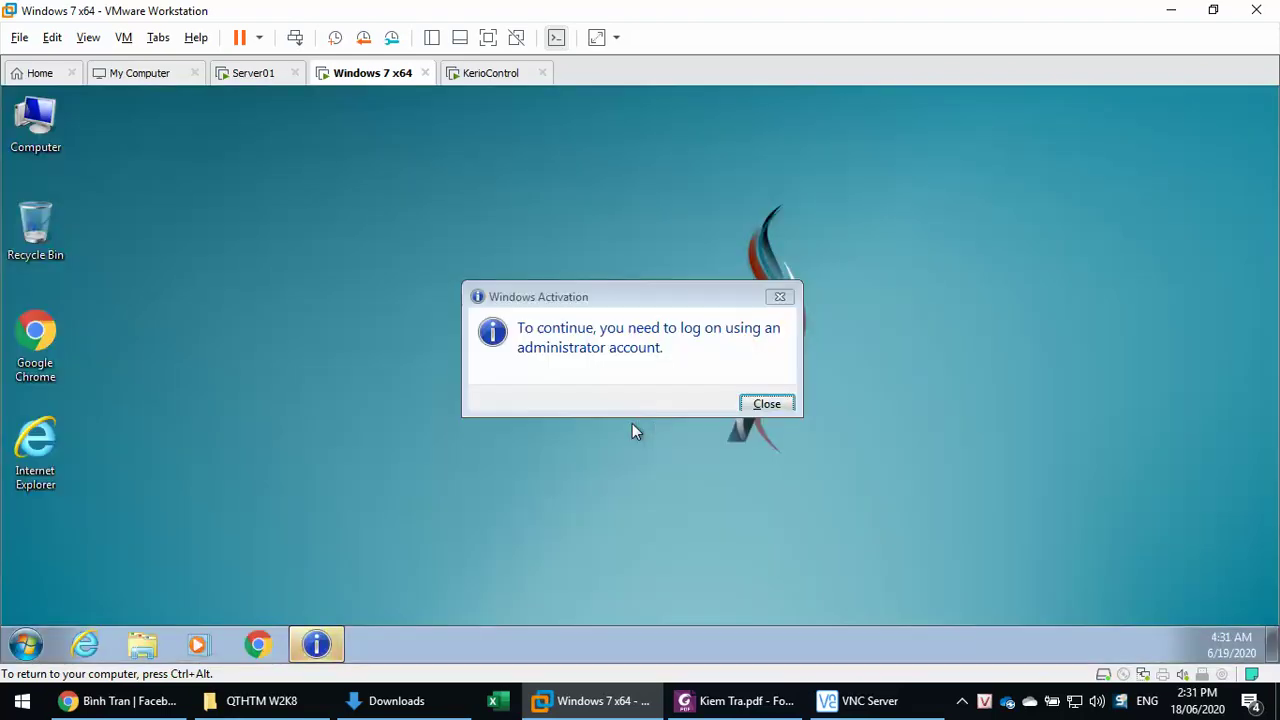
- Dismiss the activation notice and open a maximized Computer view showing Z: mapped to \\srv1\Home\NhanSu
{"action": "left_click", "coordinate": [855, 441]}
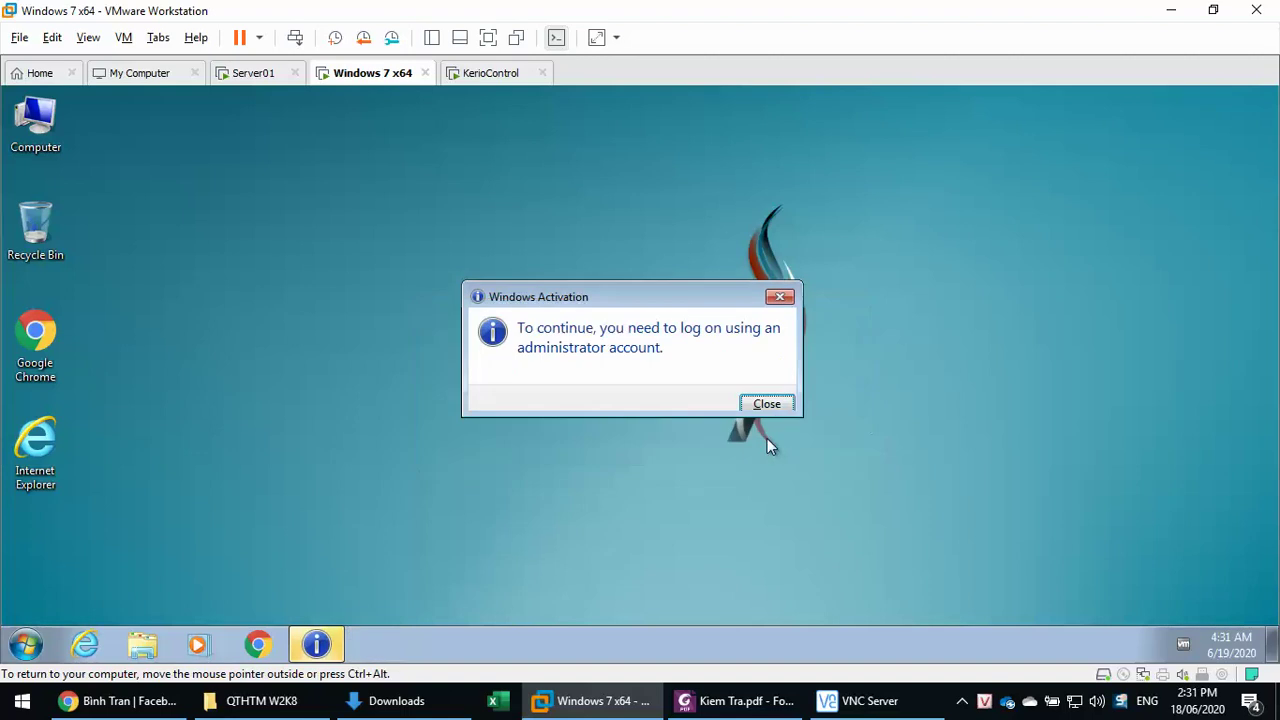
{"action": "left_click", "coordinate": [767, 404]}
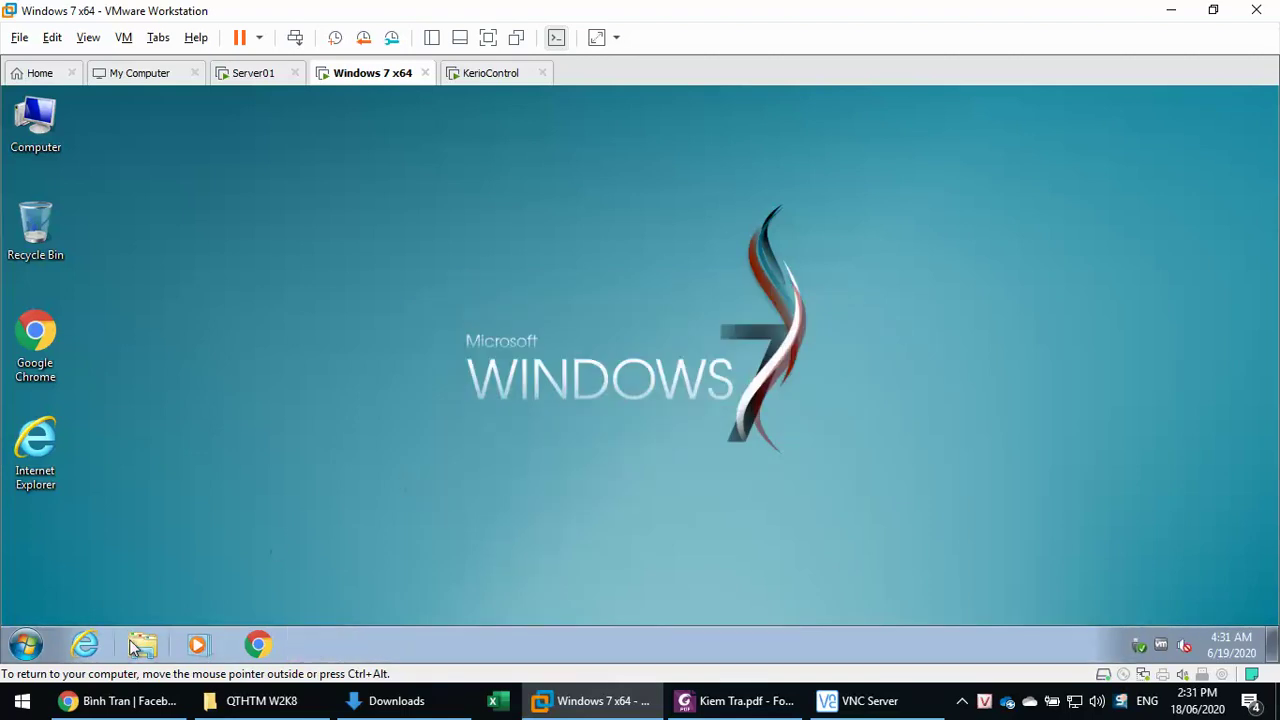
{"action": "left_click", "coordinate": [160, 644]}
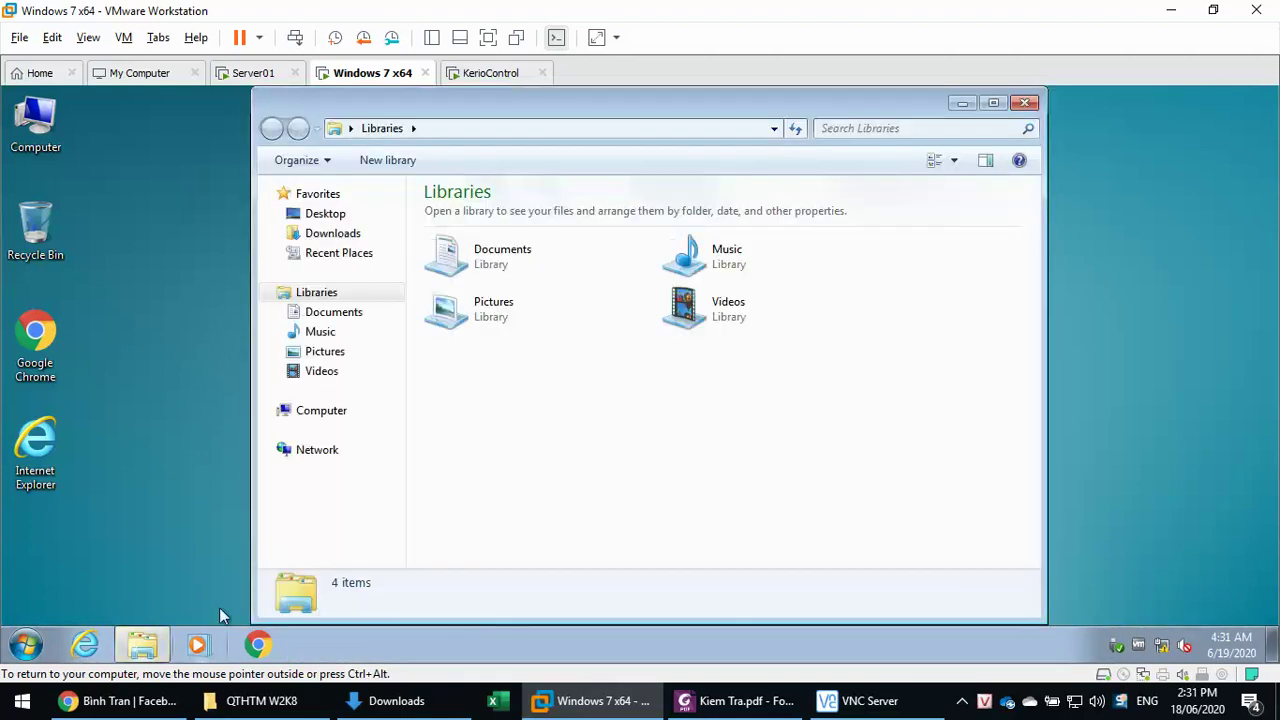
{"action": "left_click", "coordinate": [302, 412]}
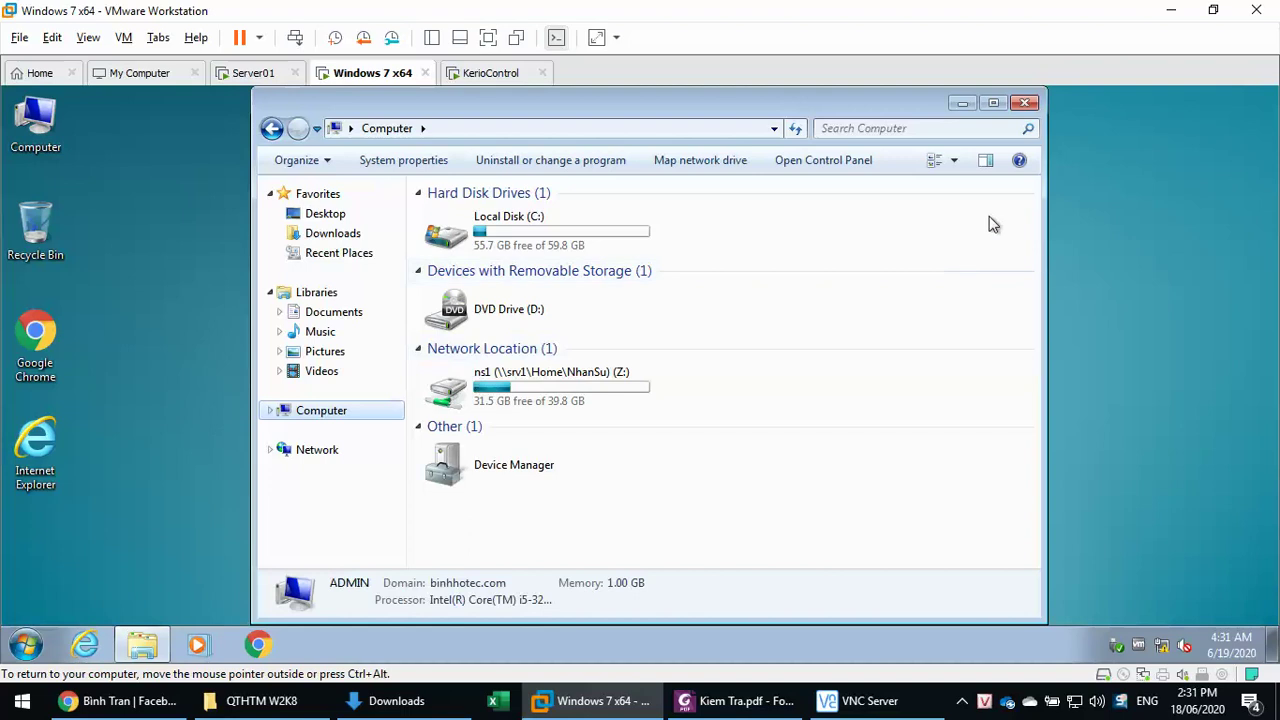
{"action": "left_click", "coordinate": [993, 104]}
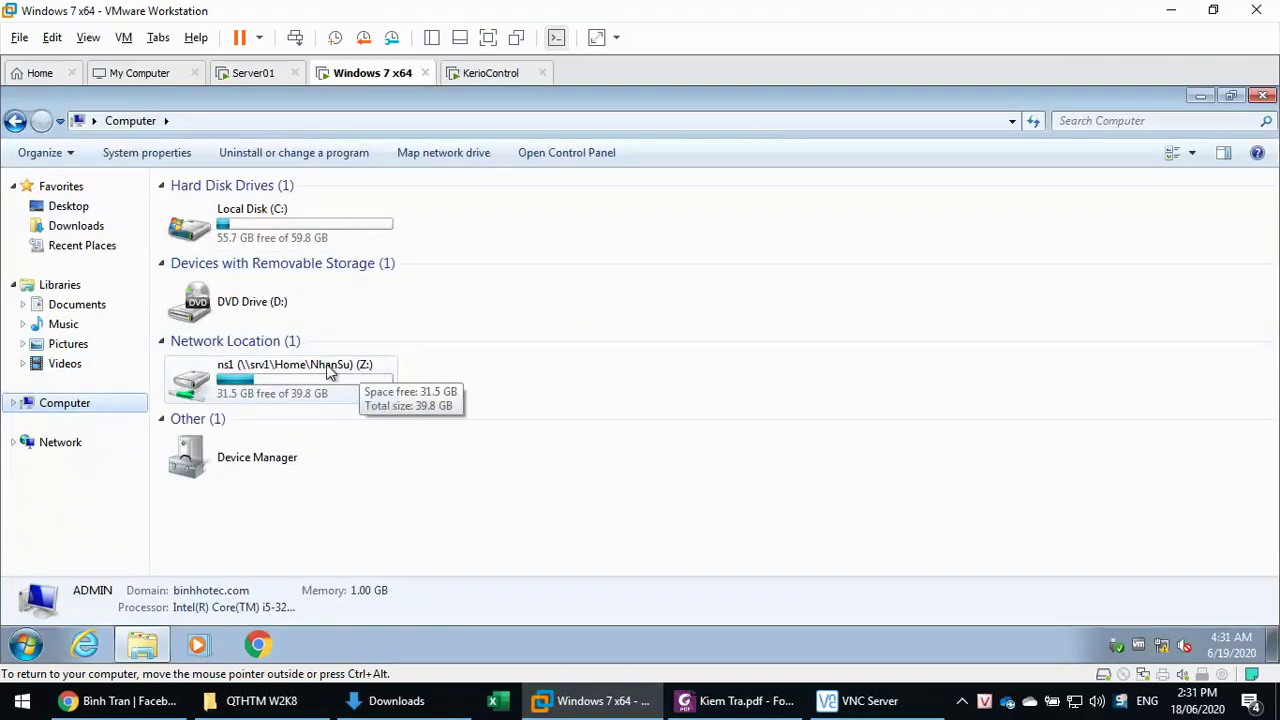
- Log off this domain user from the Start menu's Shut down options
{"action": "mouse_move", "coordinate": [142, 645]}
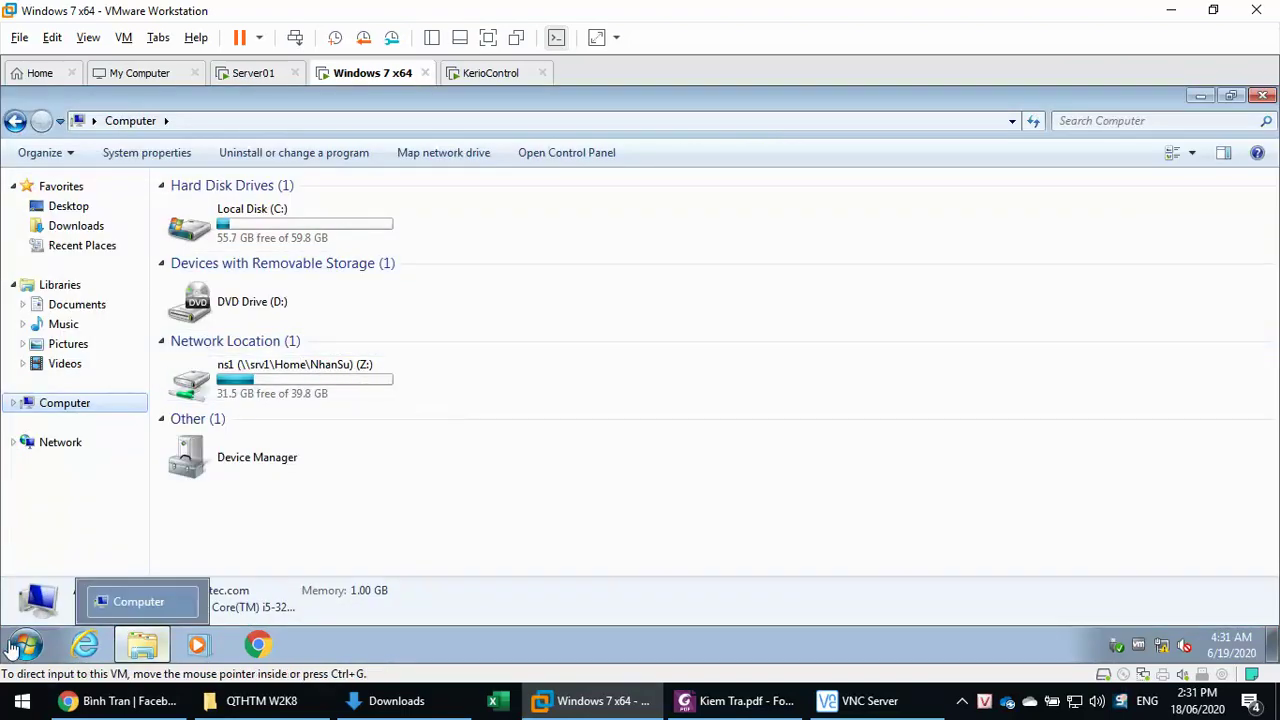
{"action": "key", "text": "super"}
{"action": "mouse_move", "coordinate": [329, 596]}
{"action": "left_click", "coordinate": [371, 527]}
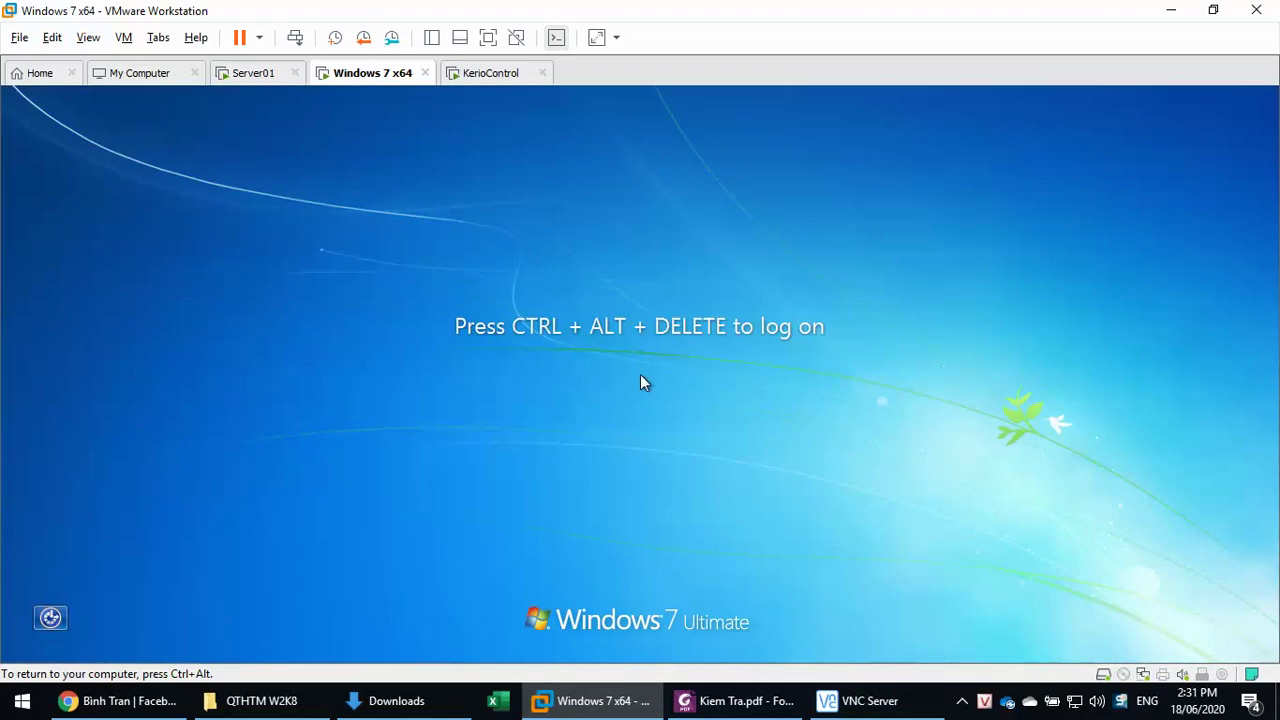
- Sign in through Other User with another domain user's name and password
{"action": "key", "text": "ctrl+alt+Insert"}
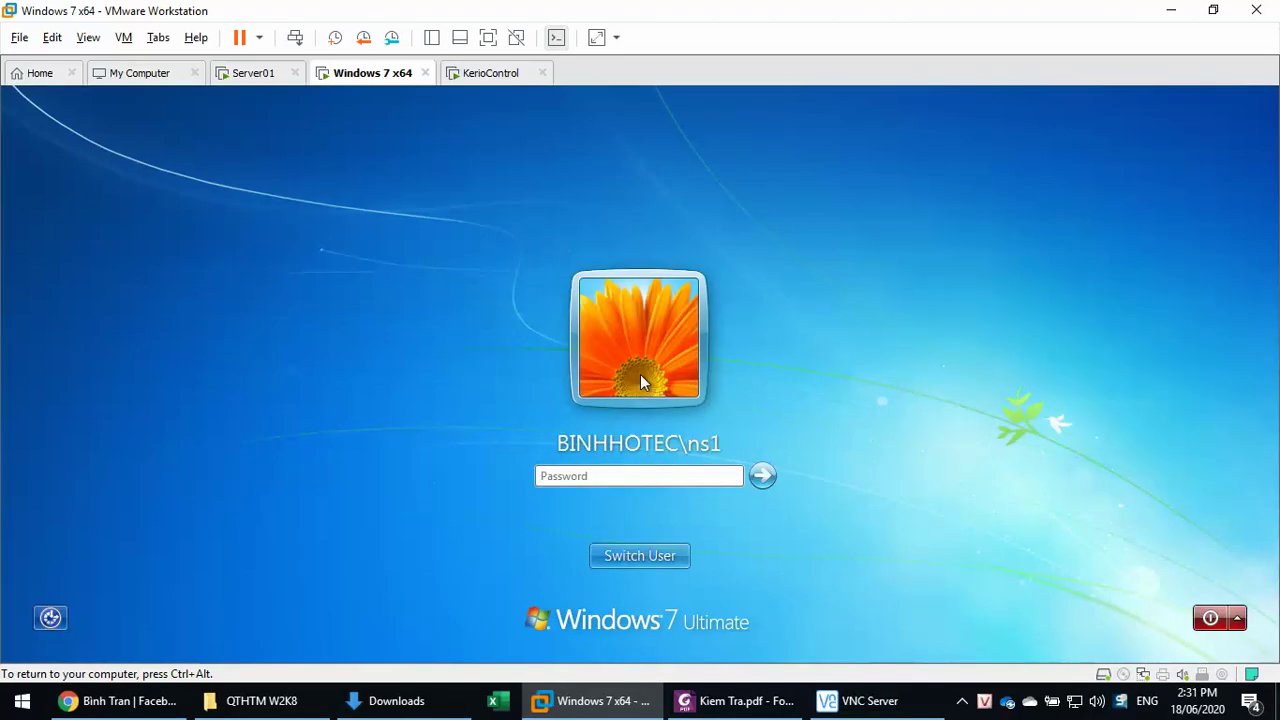
{"action": "left_click", "coordinate": [625, 557]}
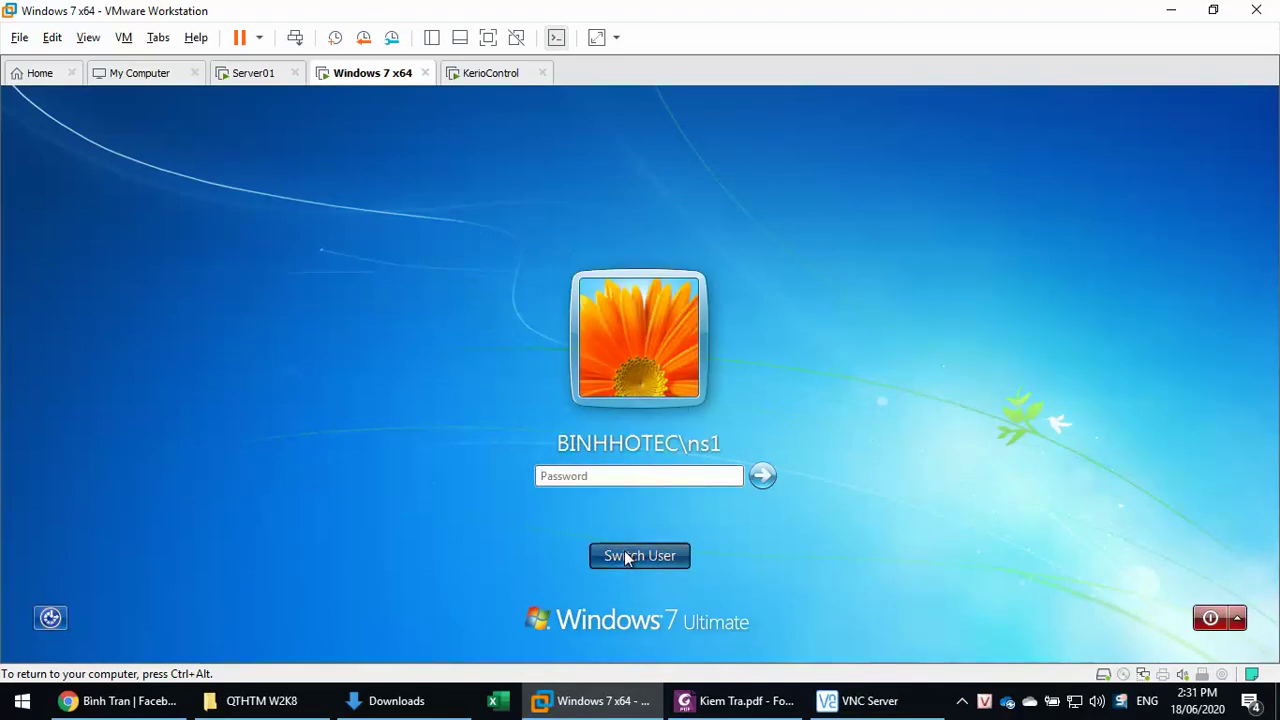
{"action": "left_click", "coordinate": [720, 430]}
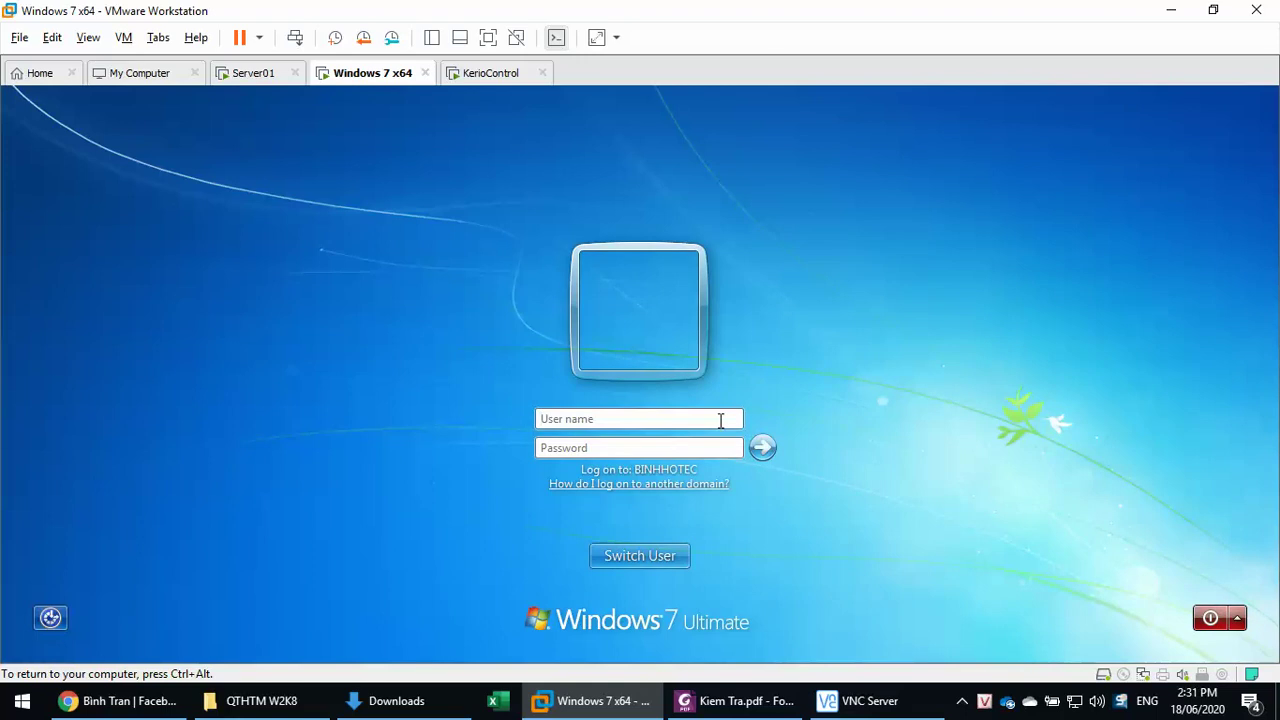
{"action": "type", "text": "kt1"}
{"action": "key", "text": "Tab"}
{"action": "type", "text": "123"}
{"action": "key", "text": "Return"}
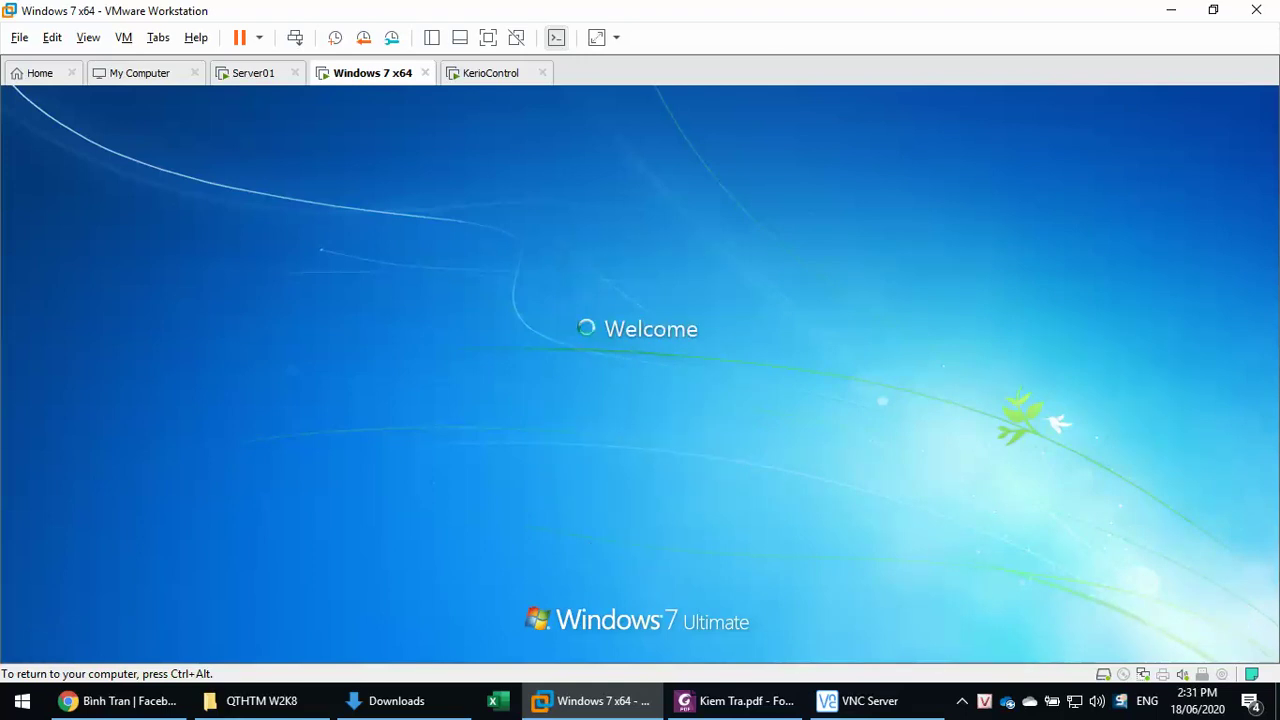
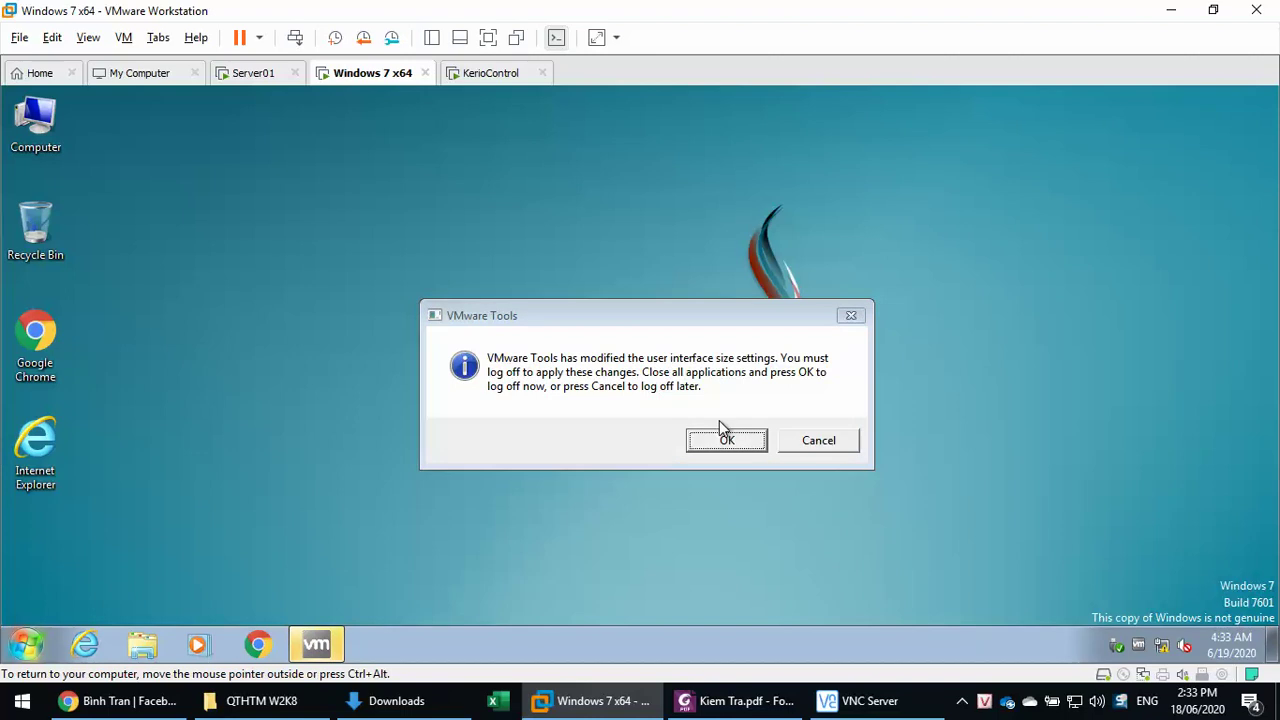
- Dismiss the VMware Tools prompt, check public (Y:) and kt1 (Z:) in Computer, then switch to Server01
{"action": "left_click", "coordinate": [838, 448]}
{"action": "left_click", "coordinate": [142, 645]}
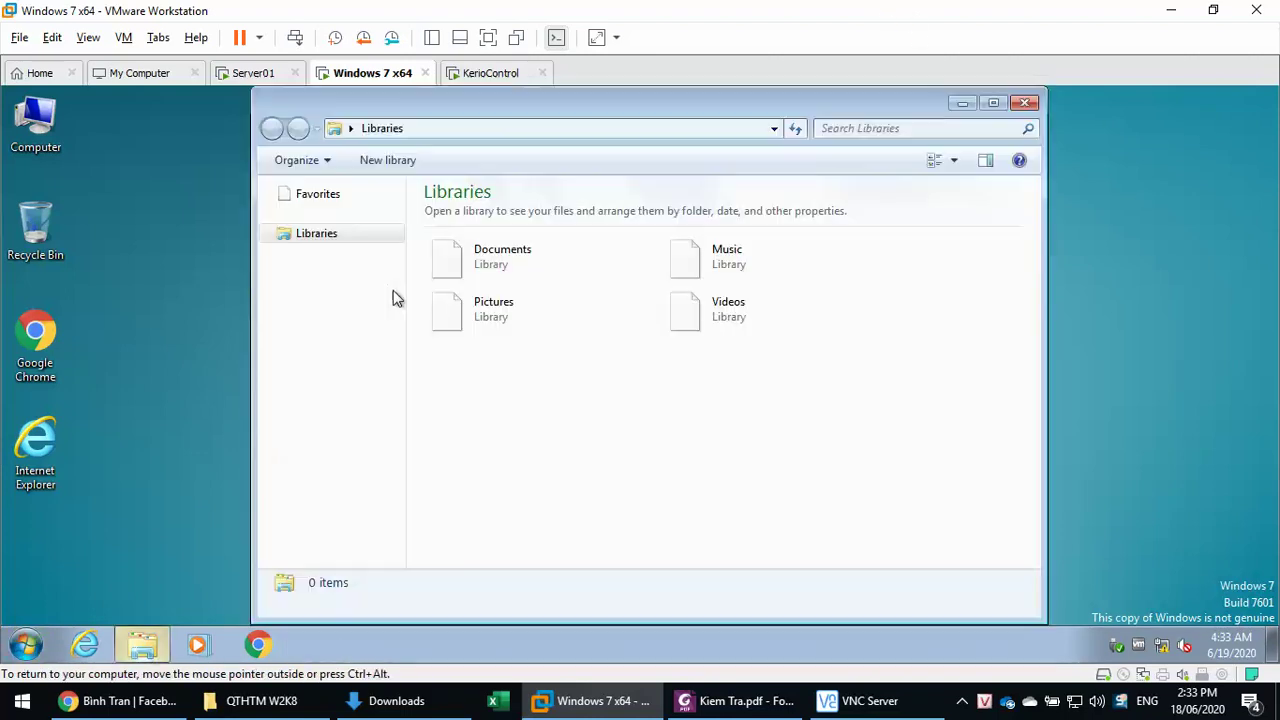
{"action": "left_click", "coordinate": [322, 412]}
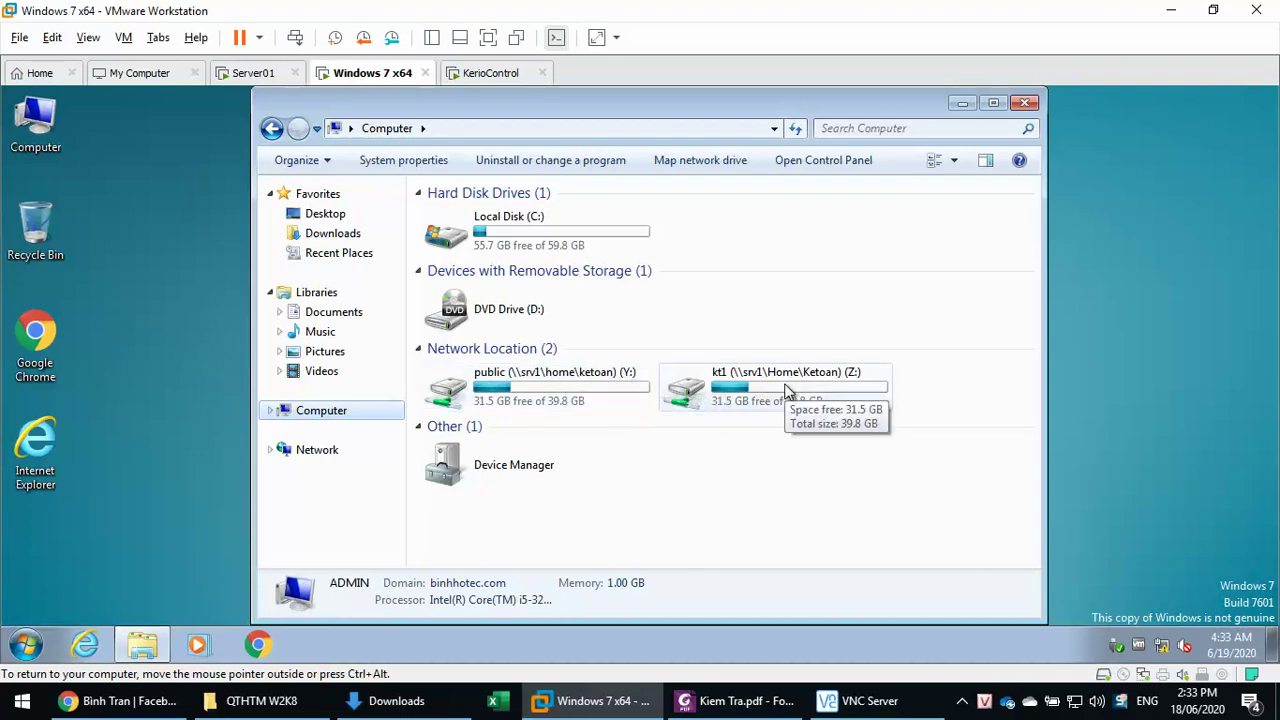
{"action": "left_click", "coordinate": [28, 651]}
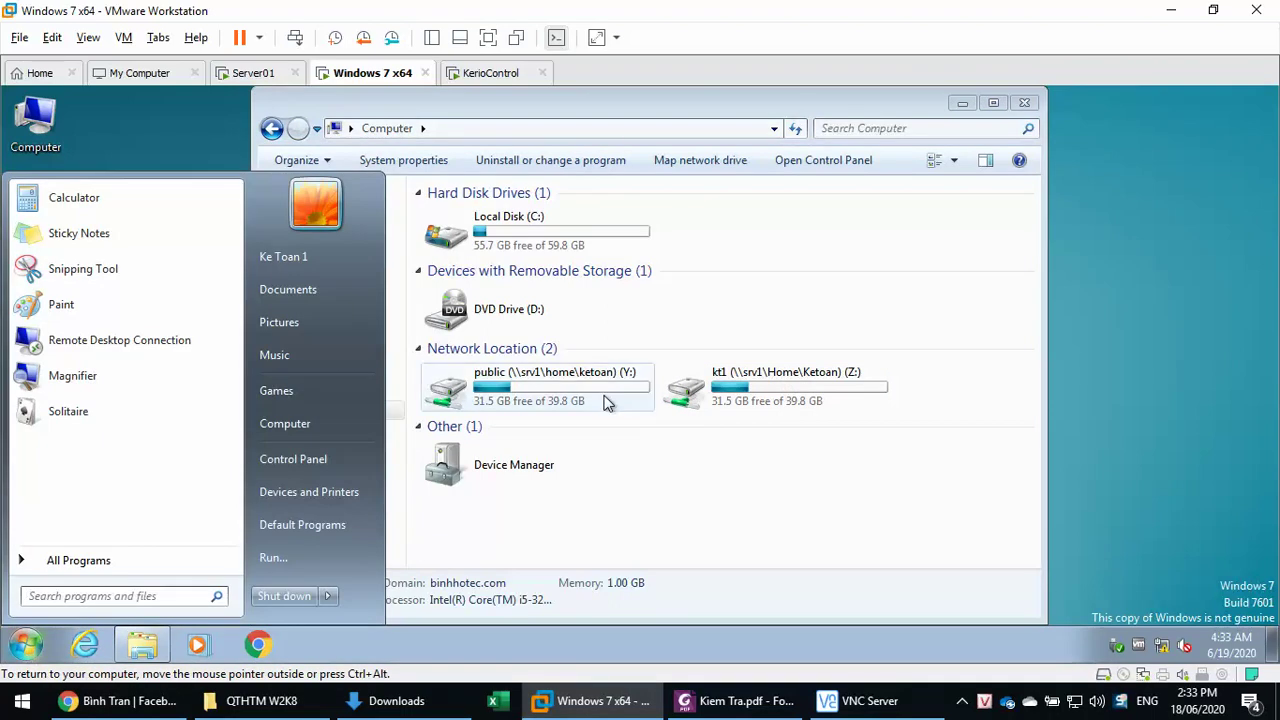
{"action": "left_click", "coordinate": [253, 74]}
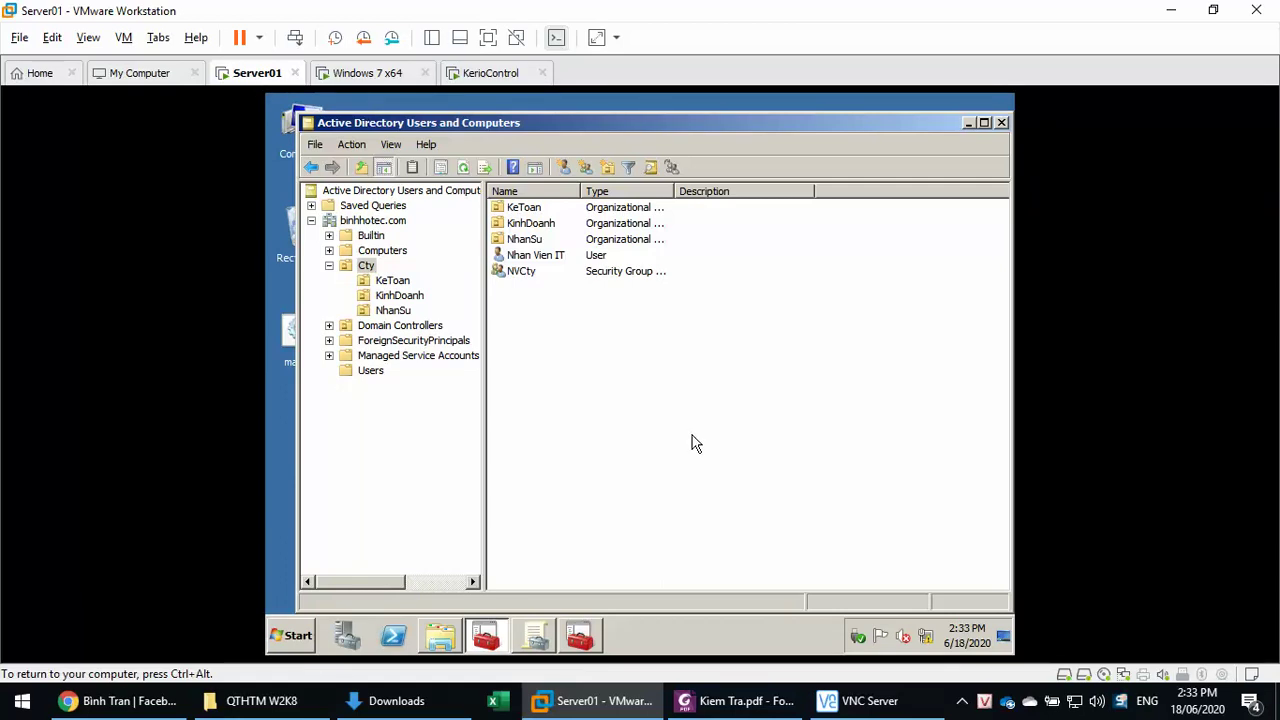
- List the KeToan OU's groups and users on Server01, then bring Server01's Explorer window forward
{"action": "left_click", "coordinate": [344, 84]}
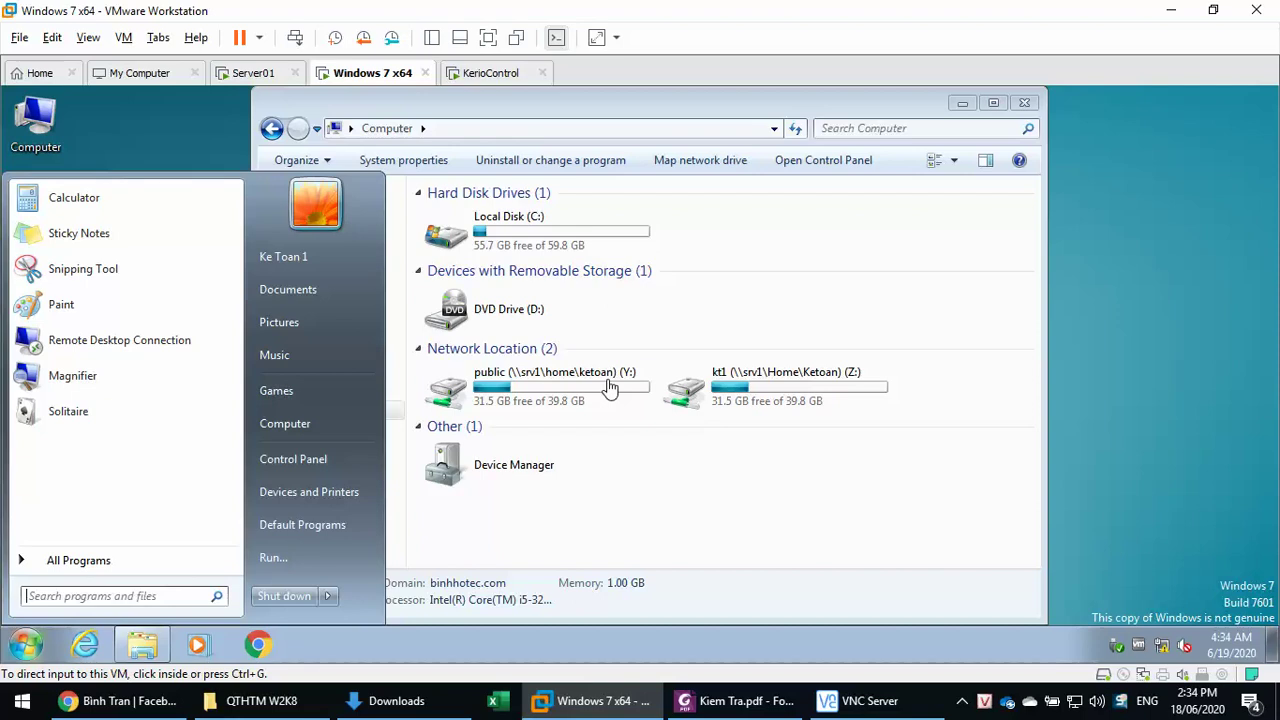
{"action": "left_click", "coordinate": [254, 78]}
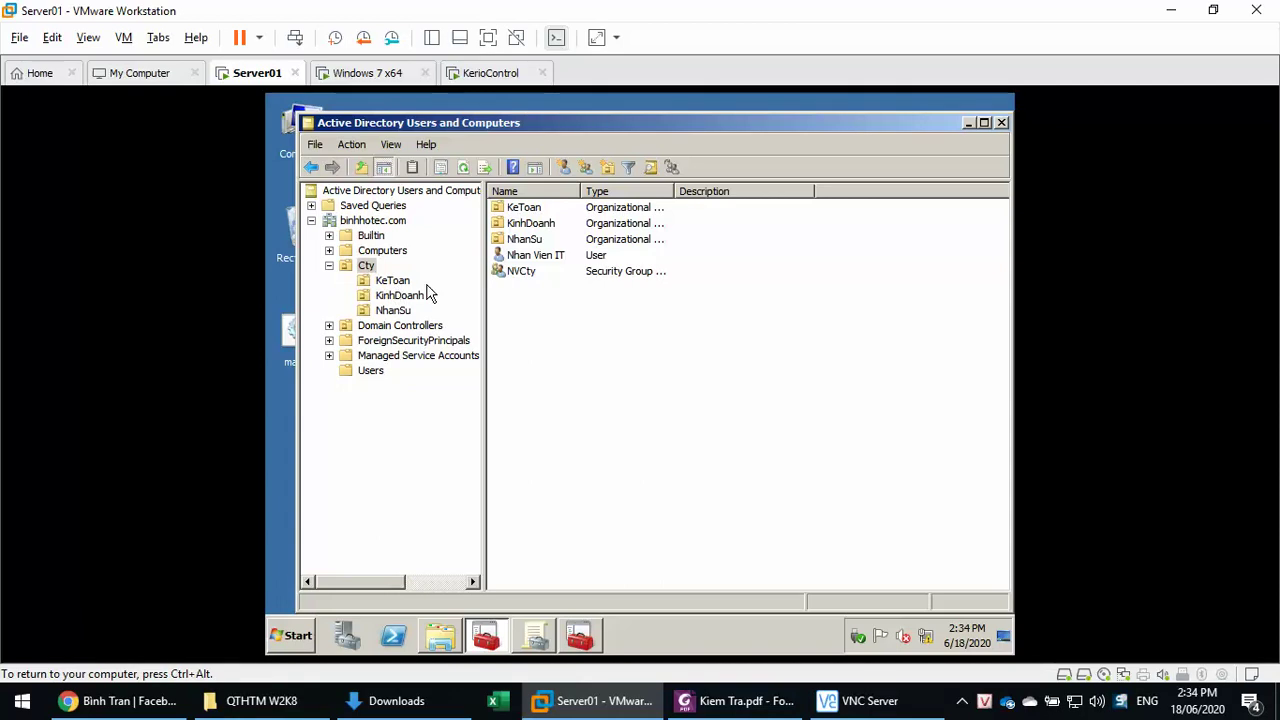
{"action": "left_click", "coordinate": [393, 281]}
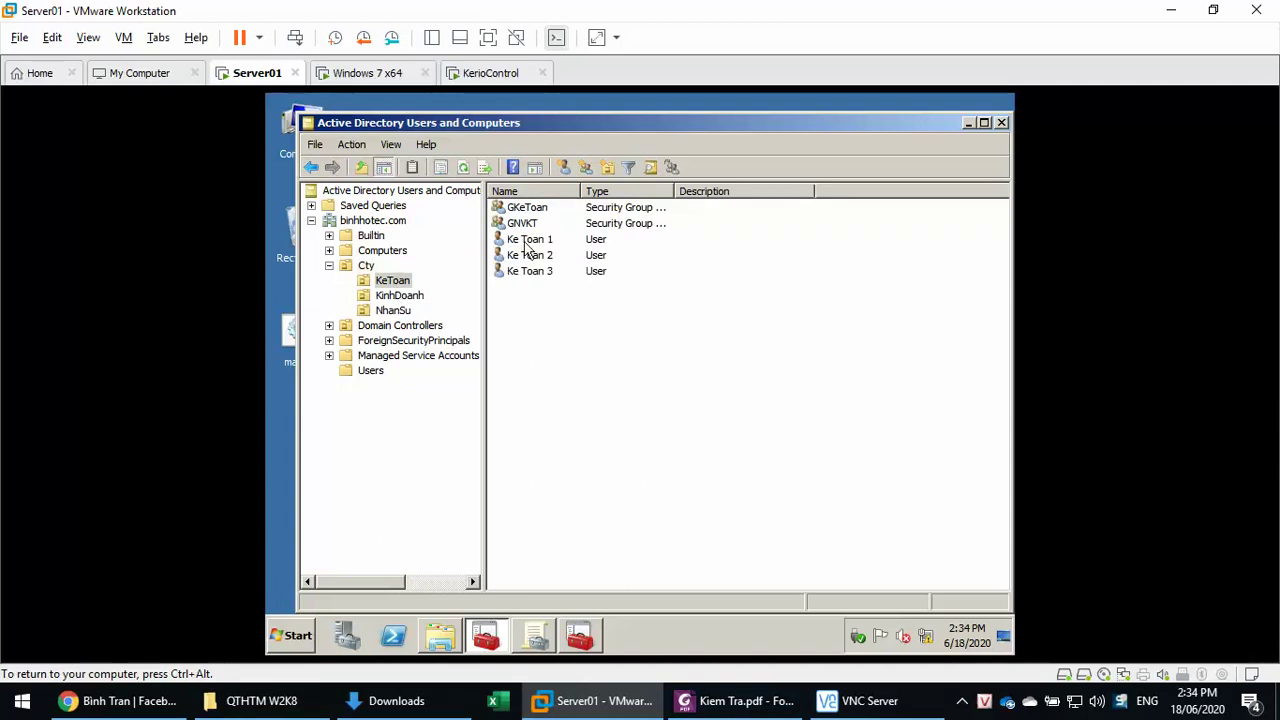
{"action": "left_click", "coordinate": [392, 76]}
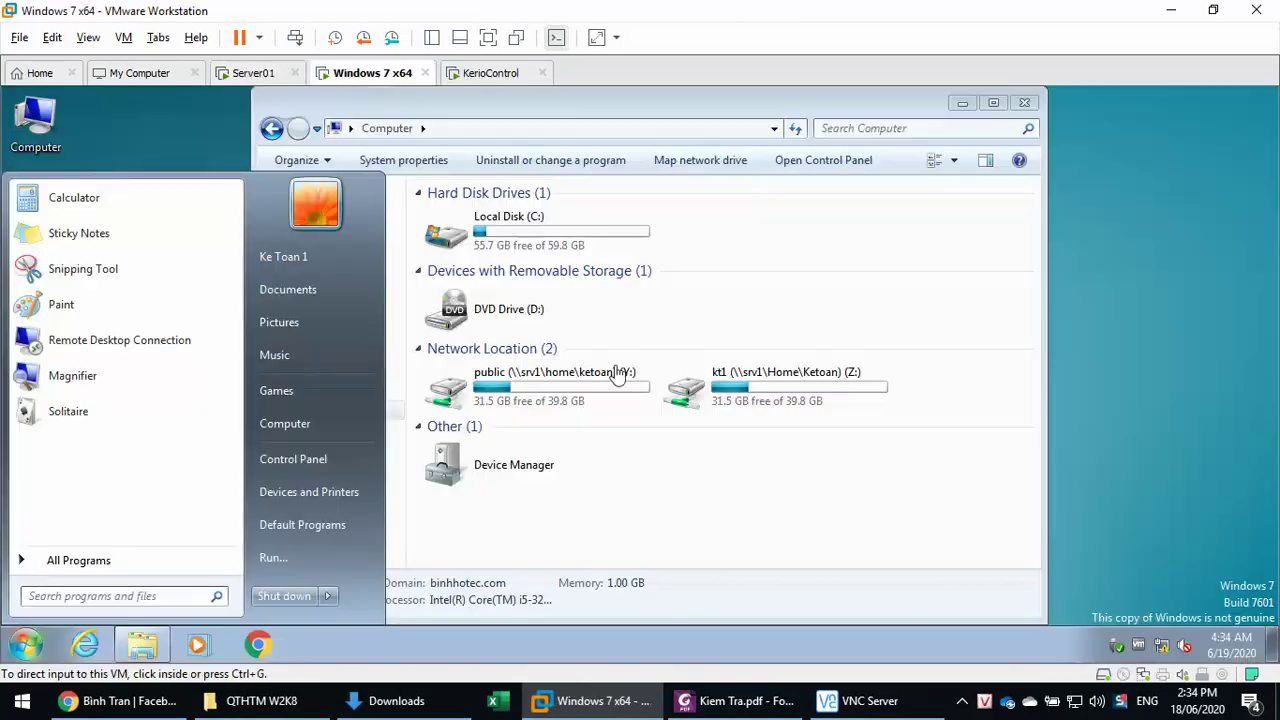
{"action": "left_click", "coordinate": [780, 375]}
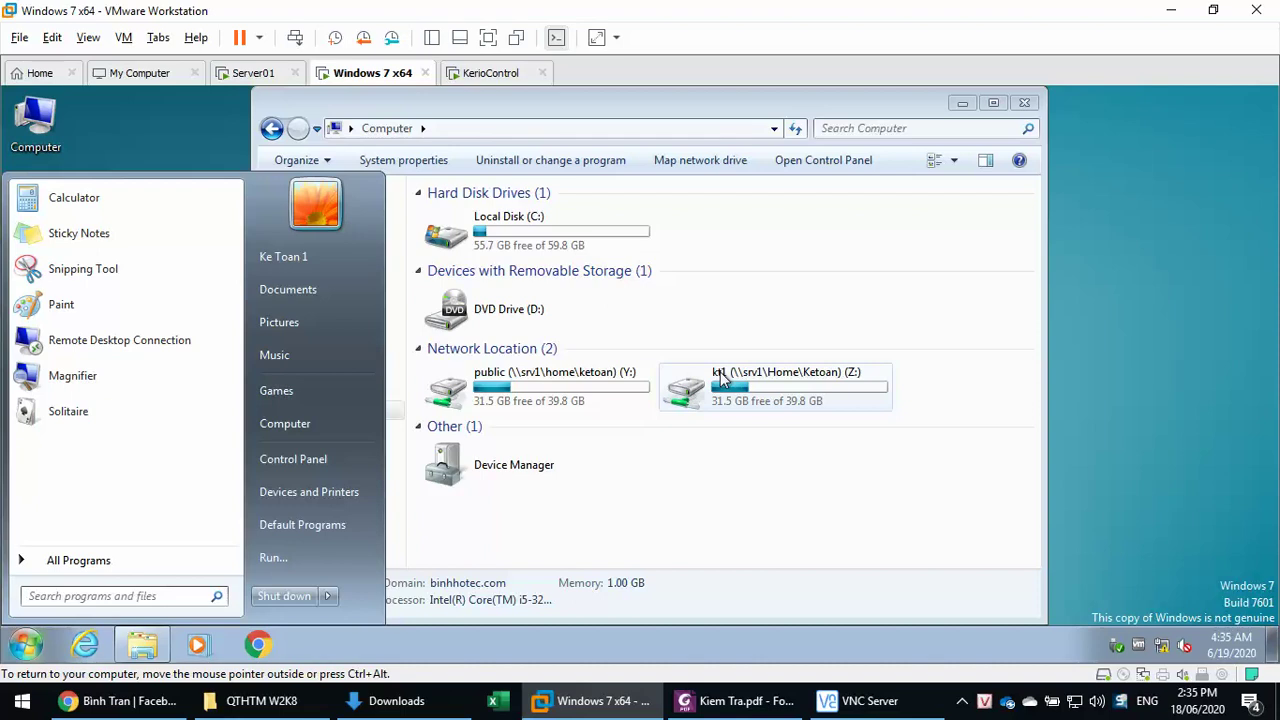
{"action": "left_click", "coordinate": [250, 73]}
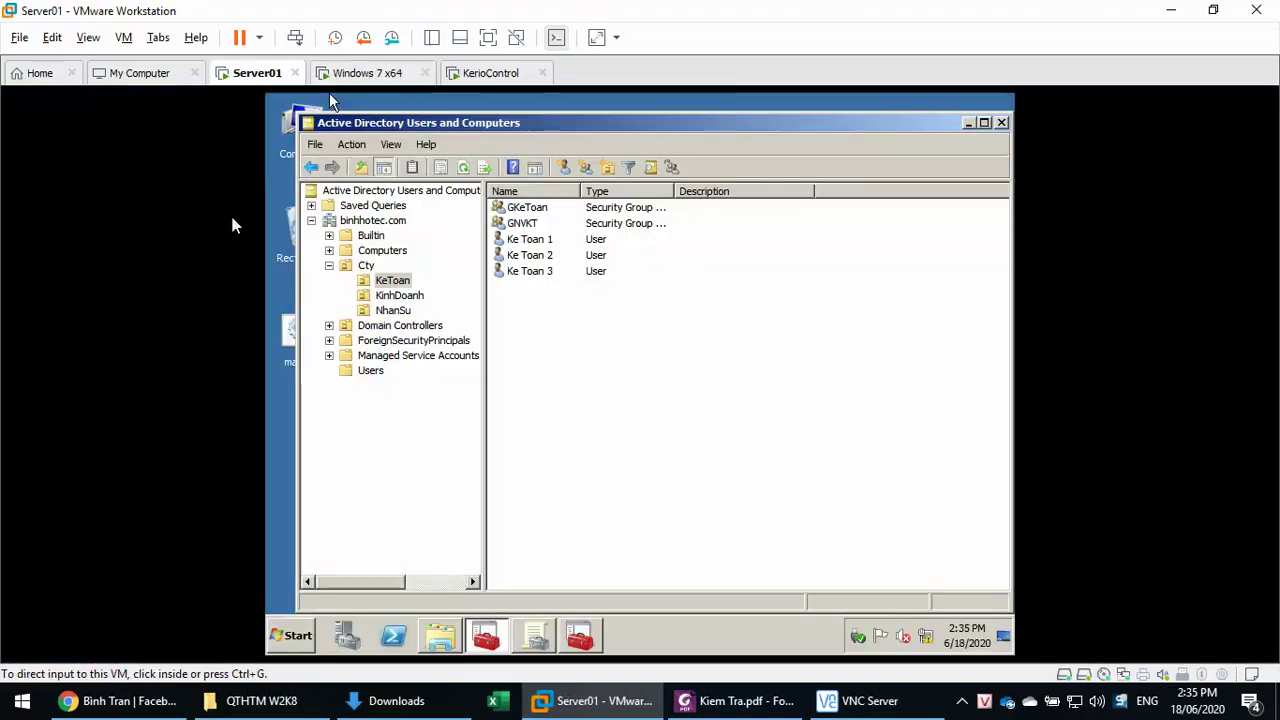
{"action": "left_click", "coordinate": [447, 645]}
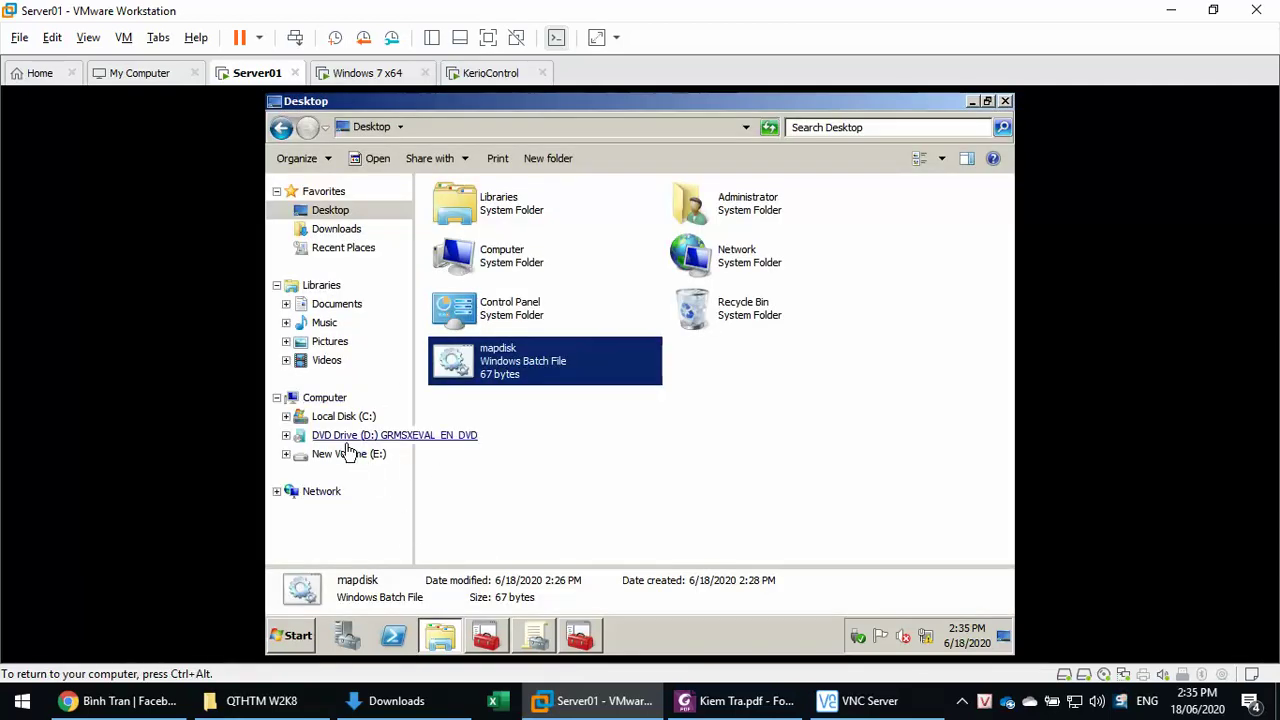
- Open the C:\Home folder on Server01
{"action": "left_click", "coordinate": [331, 418]}
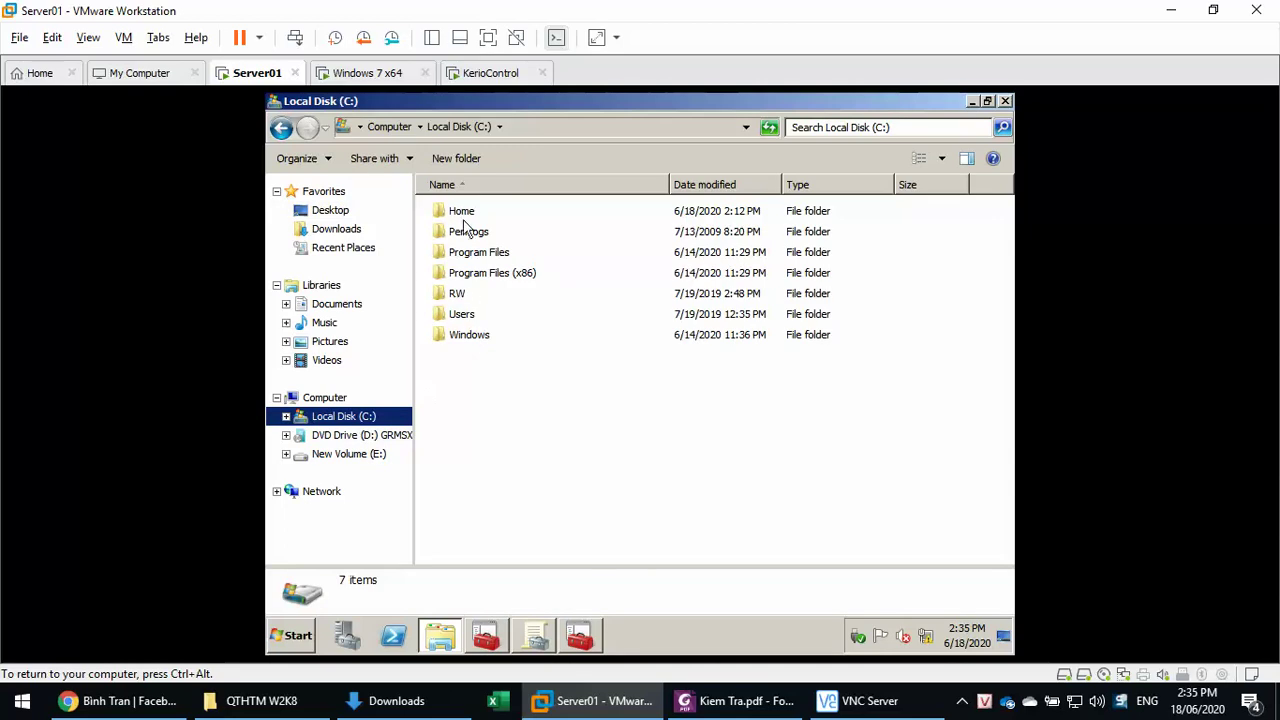
{"action": "left_click", "coordinate": [463, 216]}
{"action": "double_click", "coordinate": [463, 216]}
- Review NVCty's security permissions on the Public folder without changes, returning to Active Directory Users and Computers
{"action": "left_click", "coordinate": [449, 280]}
{"action": "right_click", "coordinate": [450, 276]}
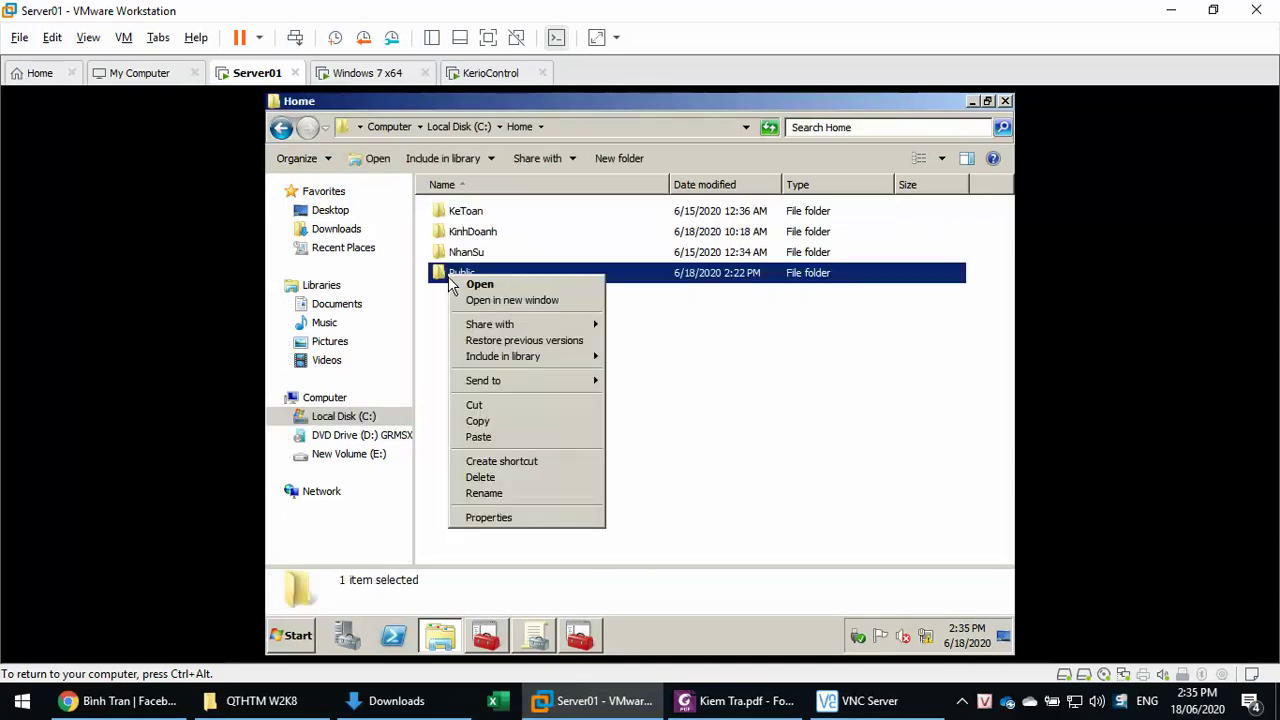
{"action": "left_click", "coordinate": [505, 517]}
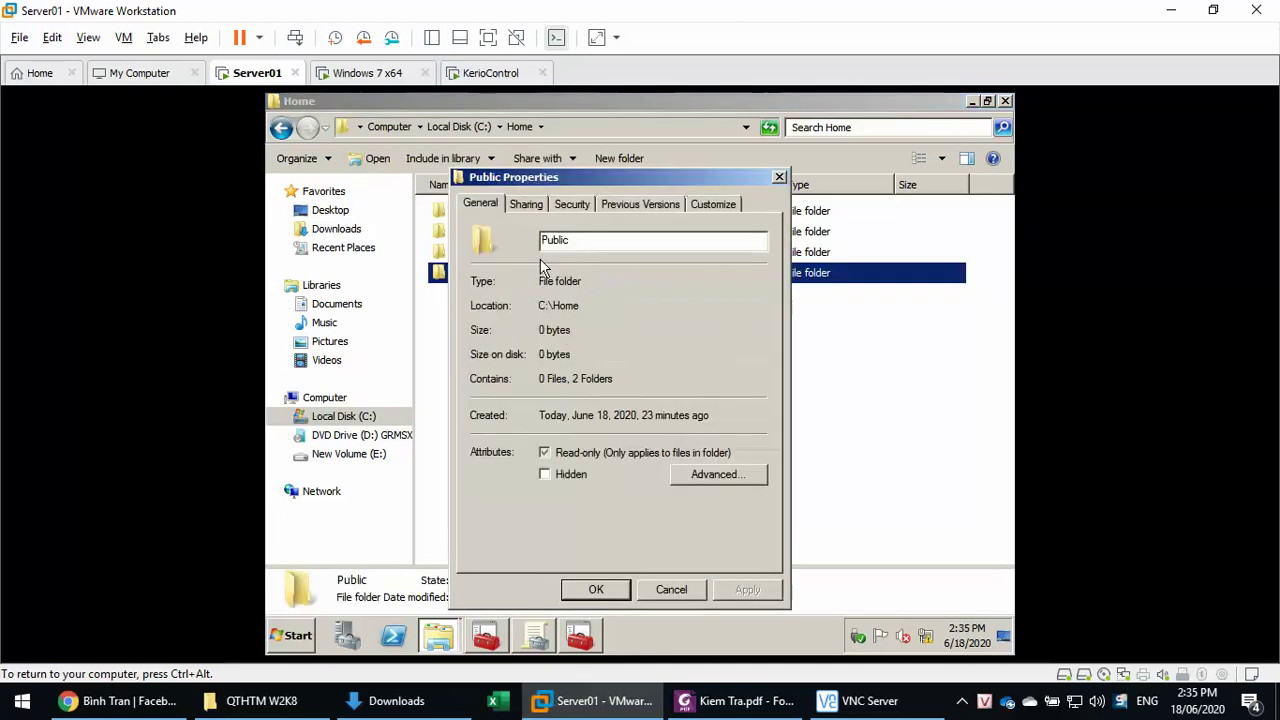
{"action": "left_click", "coordinate": [571, 204]}
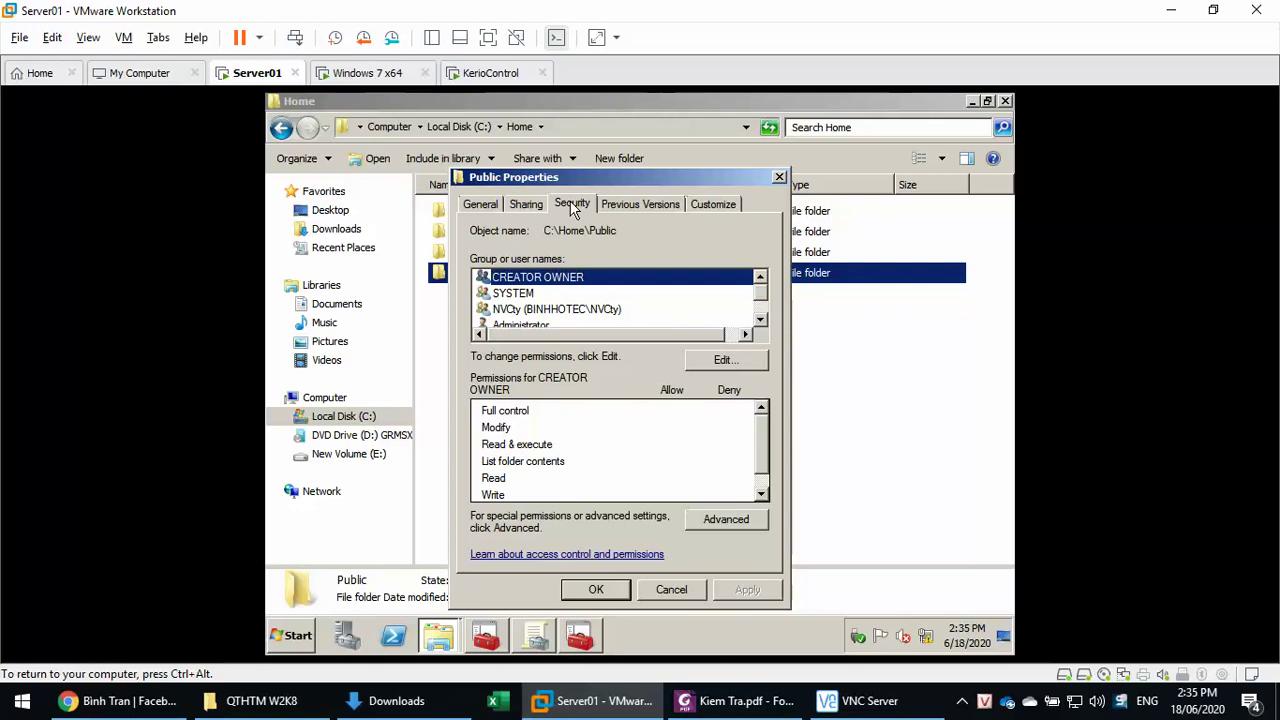
{"action": "left_click", "coordinate": [519, 310]}
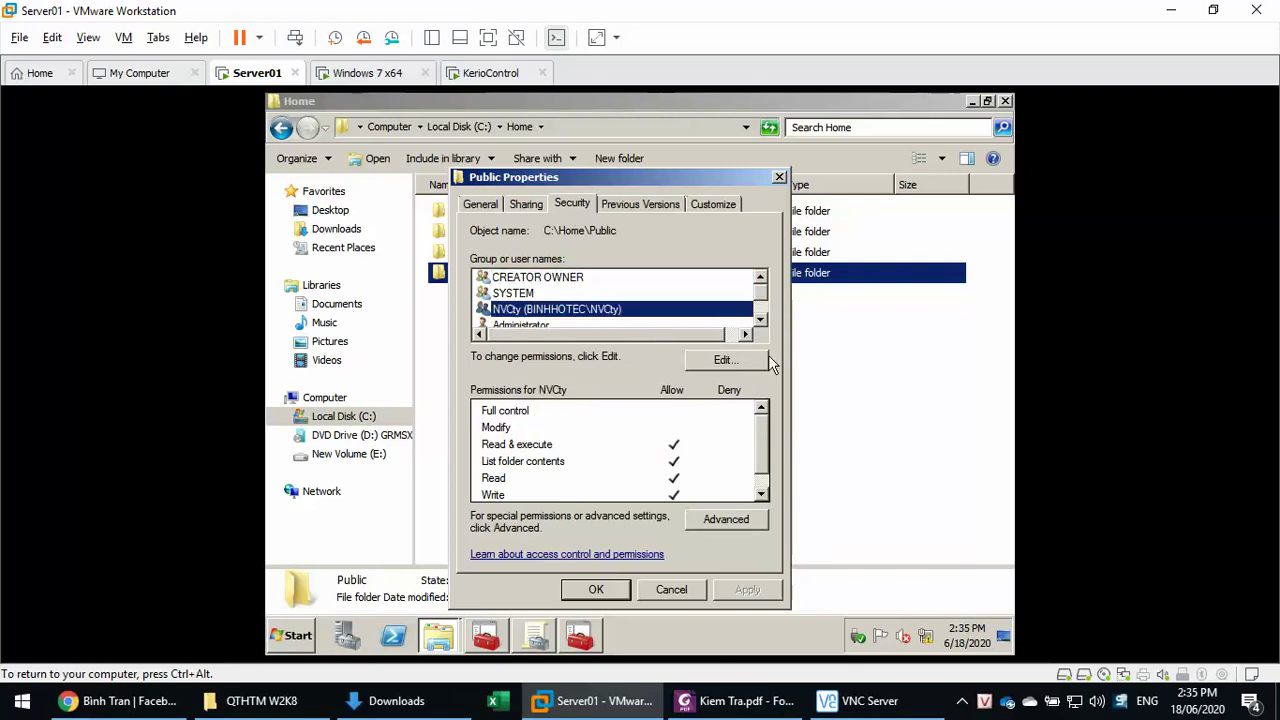
{"action": "left_click", "coordinate": [668, 594]}
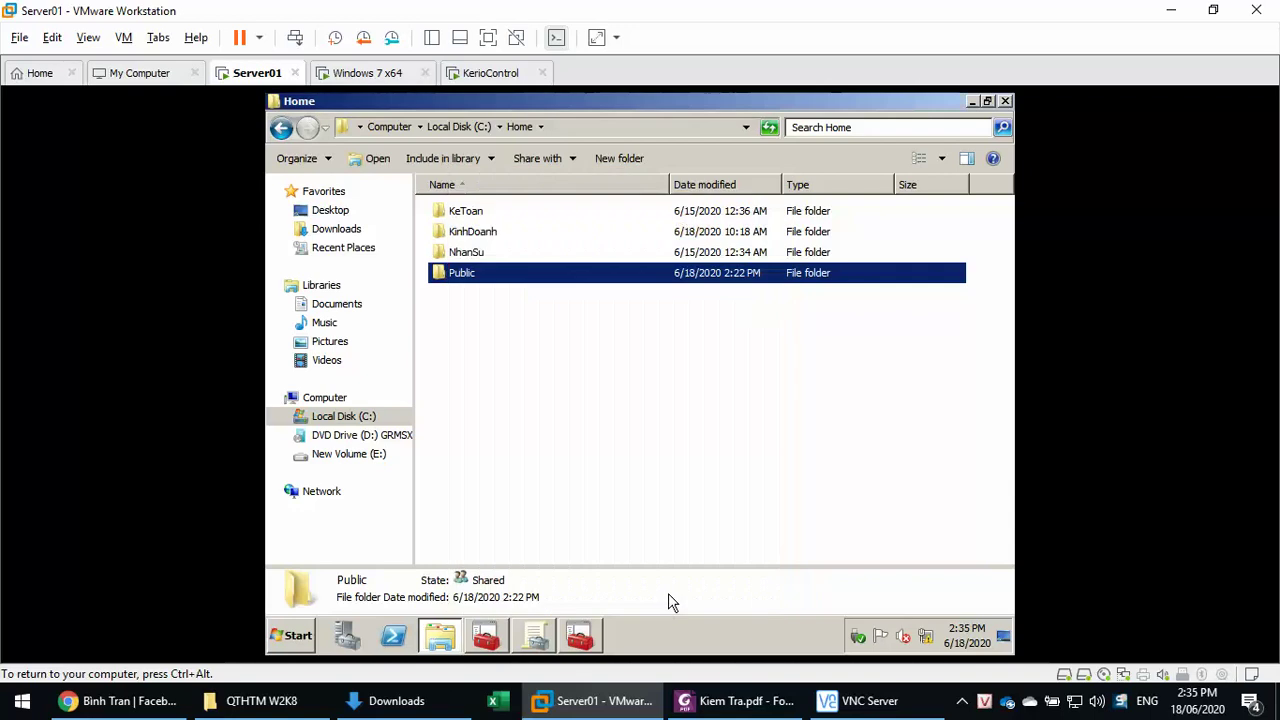
{"action": "left_click", "coordinate": [486, 636]}
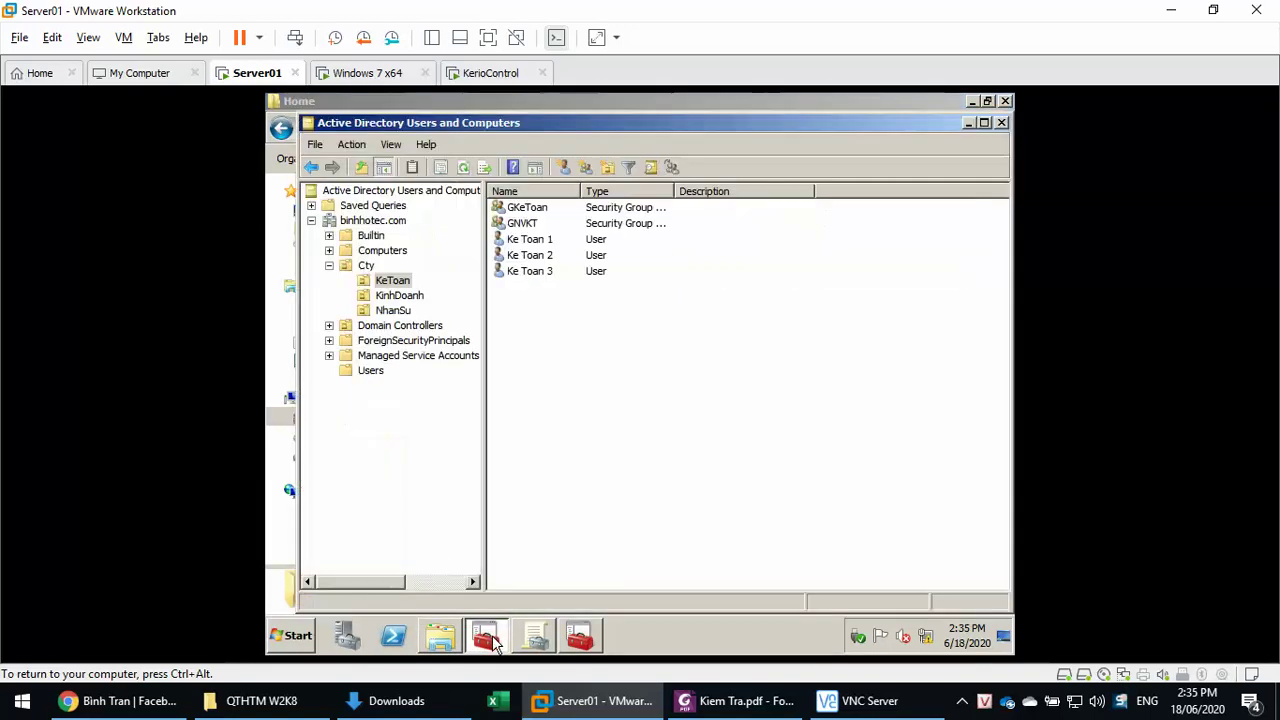
- Open the NVCty group's members in the Cty OU and list all domain users in an advanced search
{"action": "left_click", "coordinate": [362, 266]}
{"action": "double_click", "coordinate": [508, 273]}
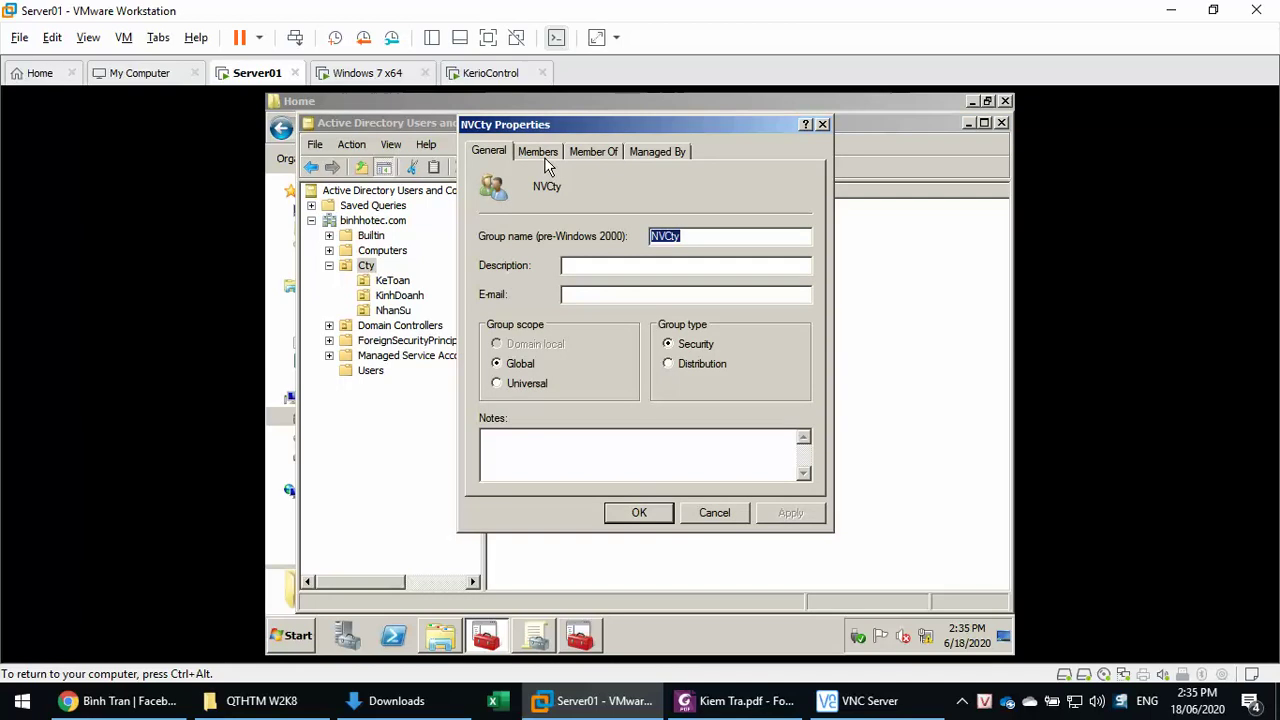
{"action": "left_click", "coordinate": [544, 152]}
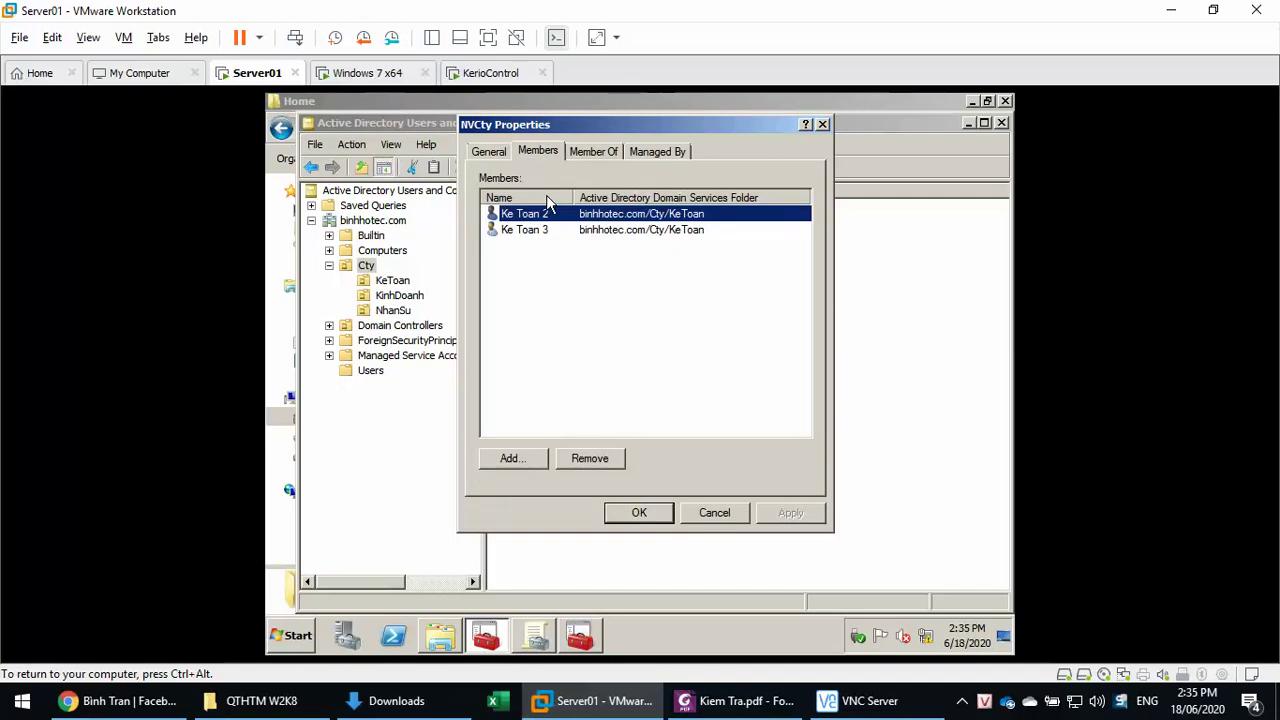
{"action": "left_click", "coordinate": [513, 460]}
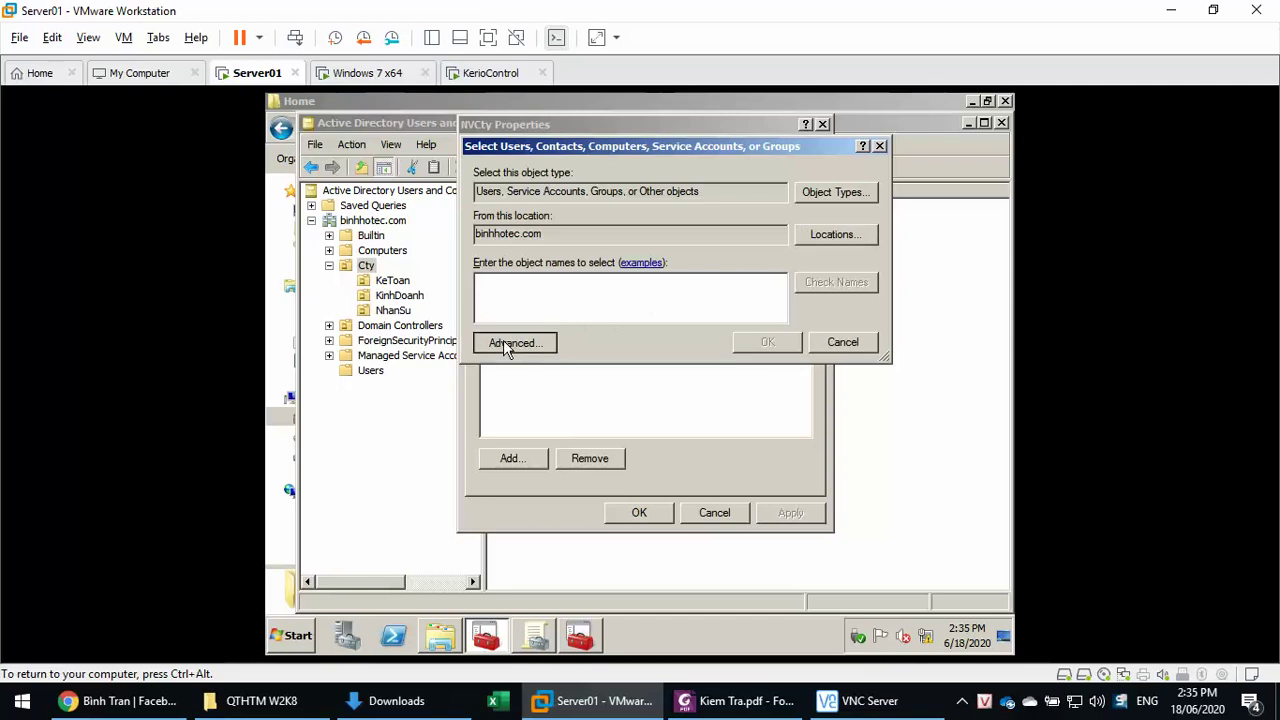
{"action": "left_click", "coordinate": [513, 343]}
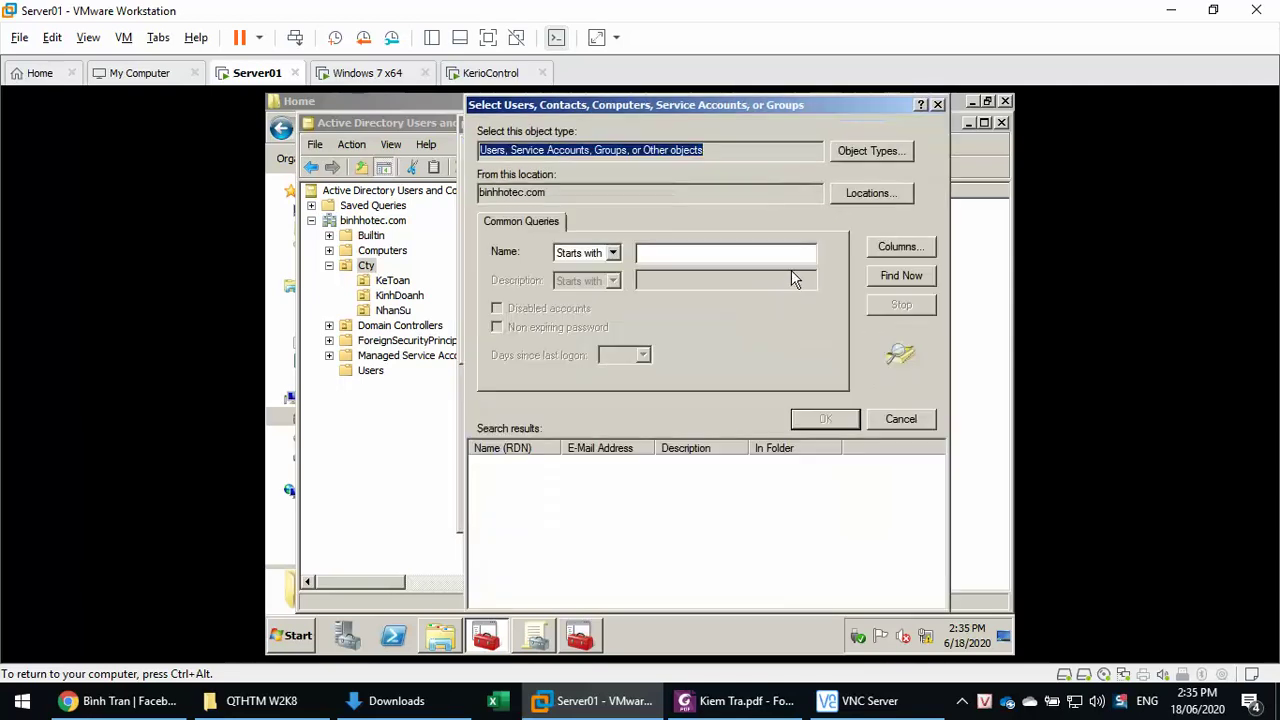
{"action": "left_click", "coordinate": [879, 275]}
- Add Ke Toan 1 through the Kinh Doanh and Nhan Su users to NVCty and apply
{"action": "scroll", "coordinate": [627, 568], "scroll_direction": "down", "scroll_amount": 1}
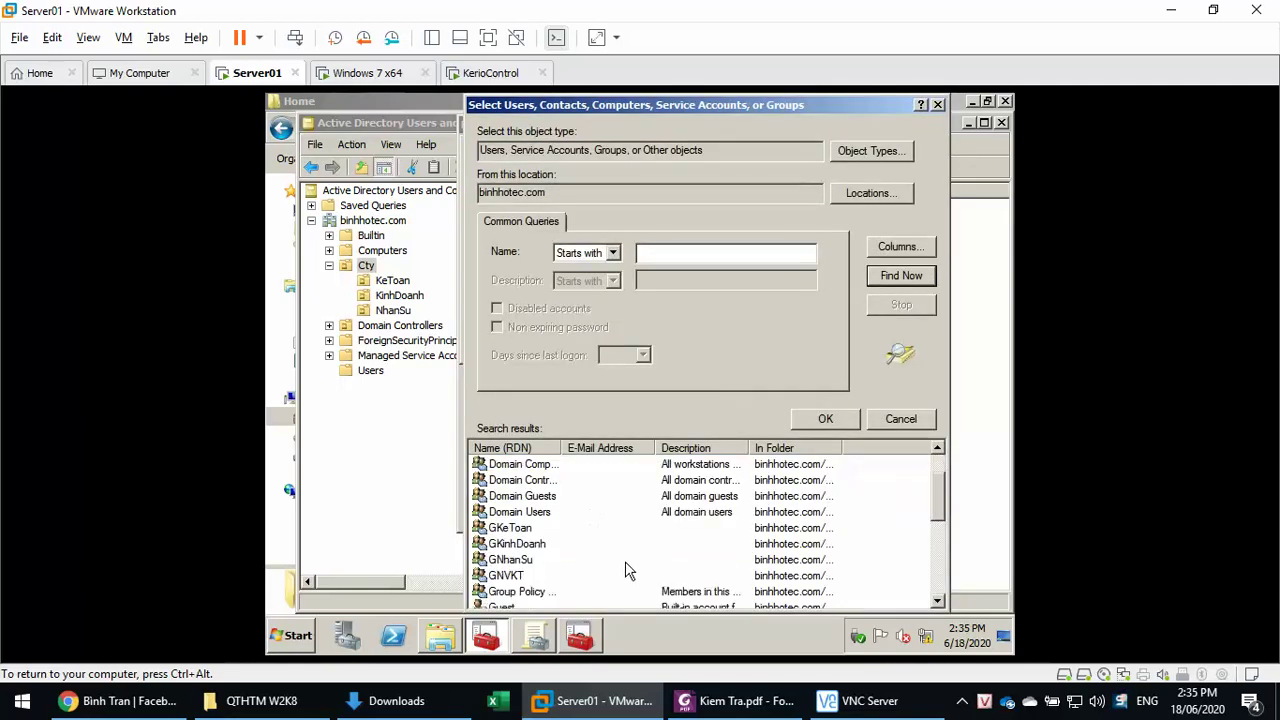
{"action": "scroll", "coordinate": [610, 571], "scroll_direction": "down", "scroll_amount": 1}
{"action": "left_click", "coordinate": [516, 576]}
{"action": "scroll", "coordinate": [590, 578], "scroll_direction": "down", "scroll_amount": 1}
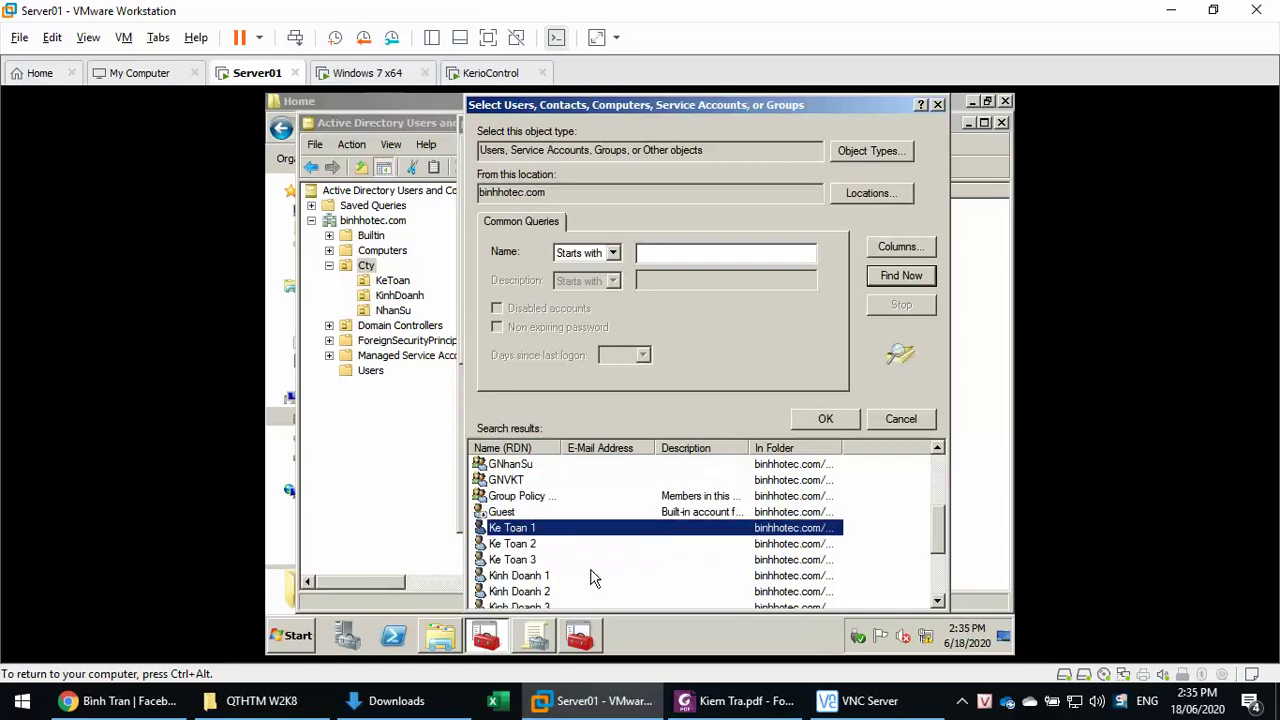
{"action": "scroll", "coordinate": [590, 578], "scroll_direction": "down", "scroll_amount": 2}
{"action": "left_click_drag", "start_coordinate": [540, 499], "coordinate": [584, 570]}
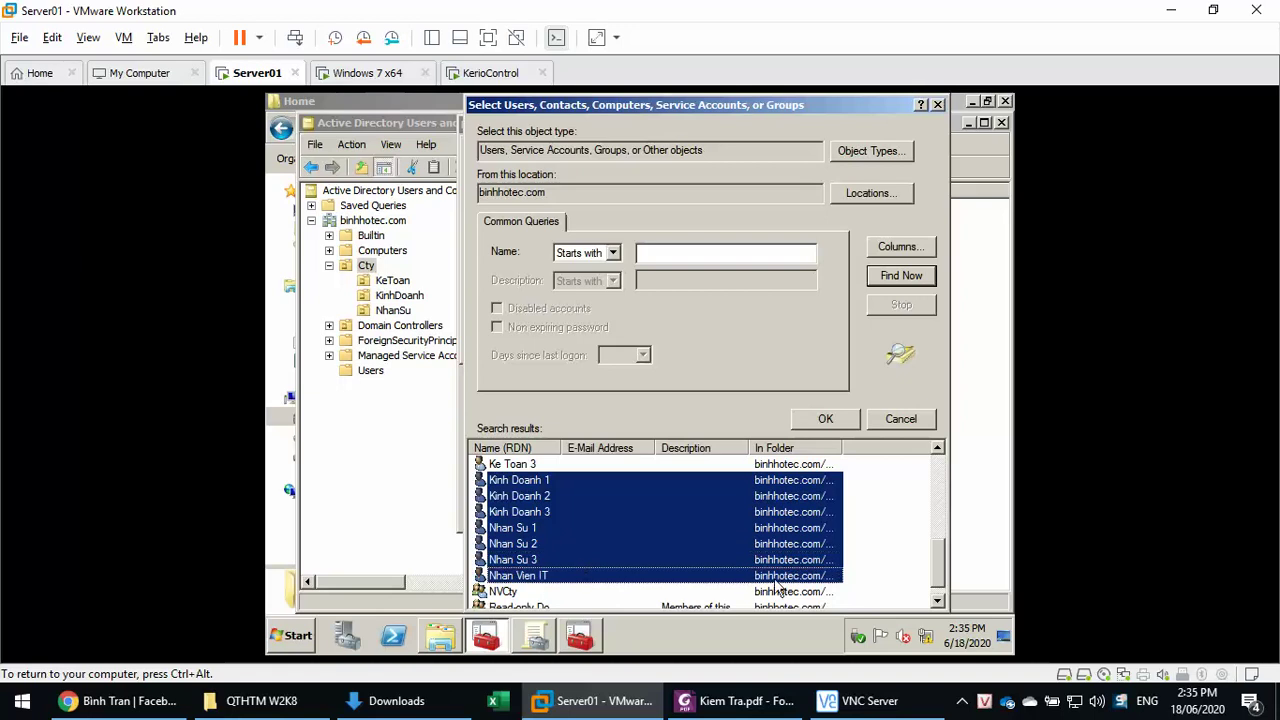
{"action": "scroll", "coordinate": [779, 585], "scroll_direction": "down", "scroll_amount": 1}
{"action": "left_click", "coordinate": [840, 420]}
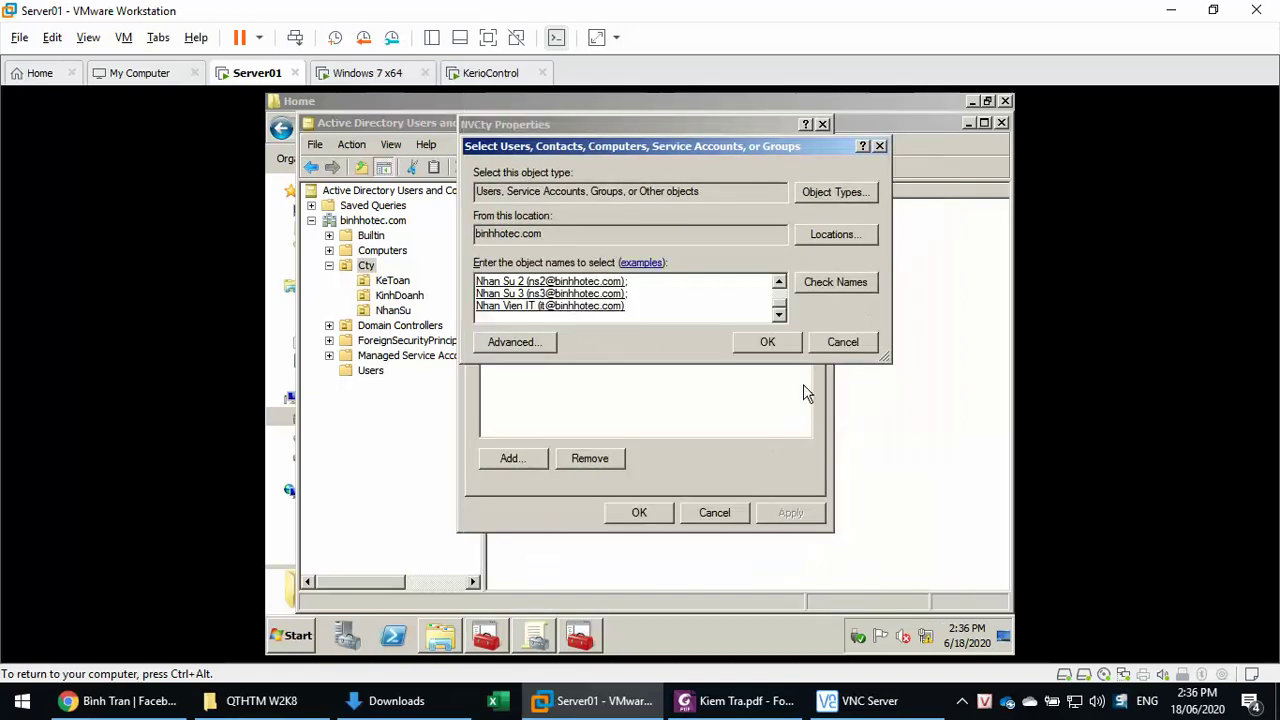
{"action": "left_click", "coordinate": [776, 346]}
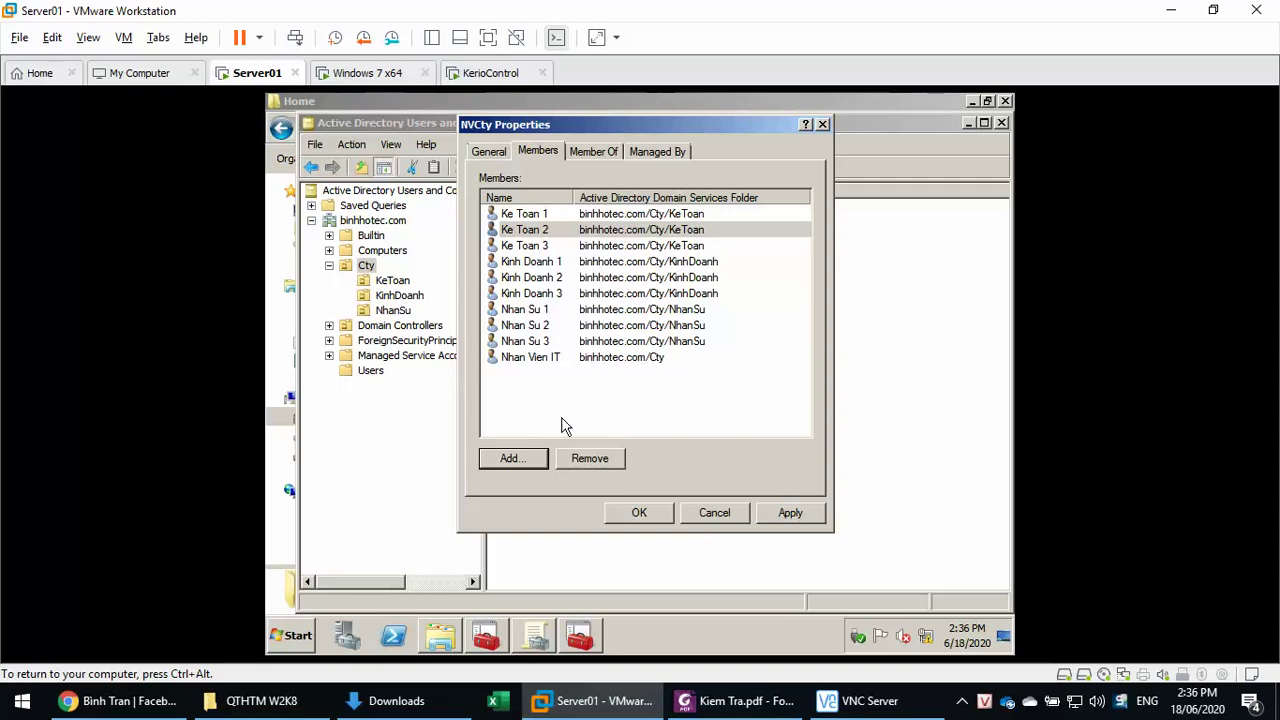
{"action": "left_click", "coordinate": [790, 514]}
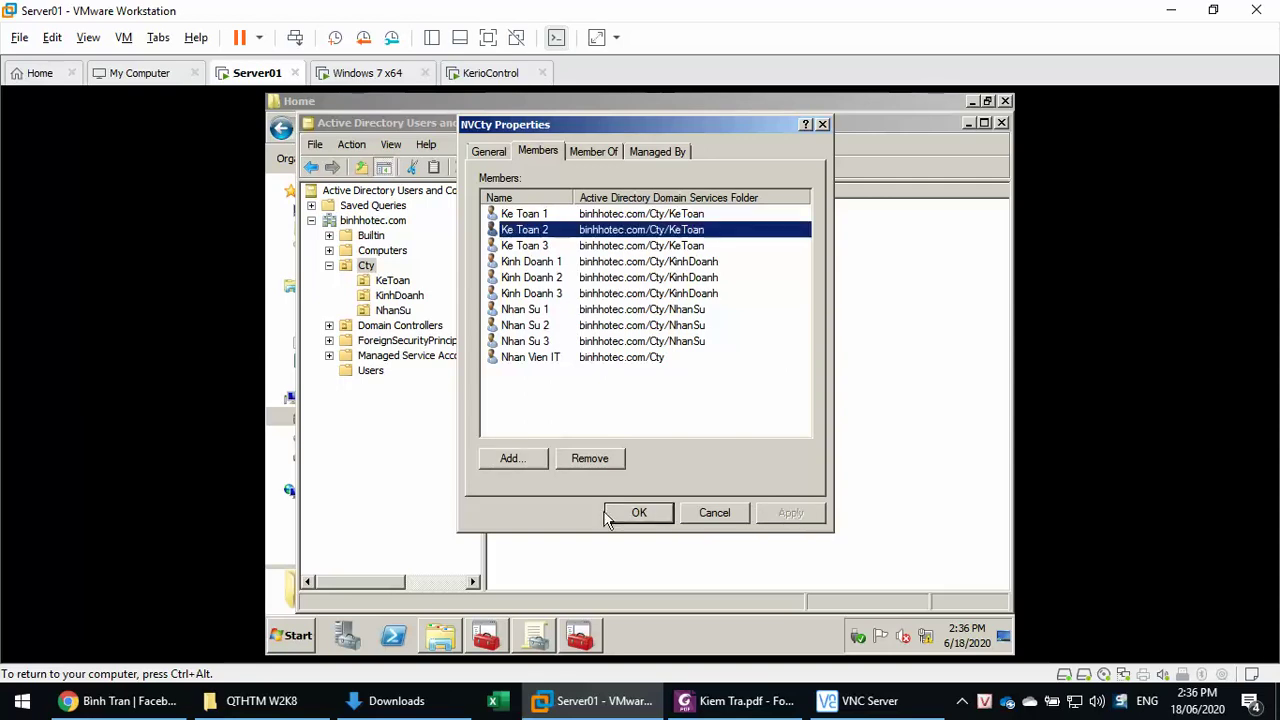
{"action": "left_click", "coordinate": [639, 513]}
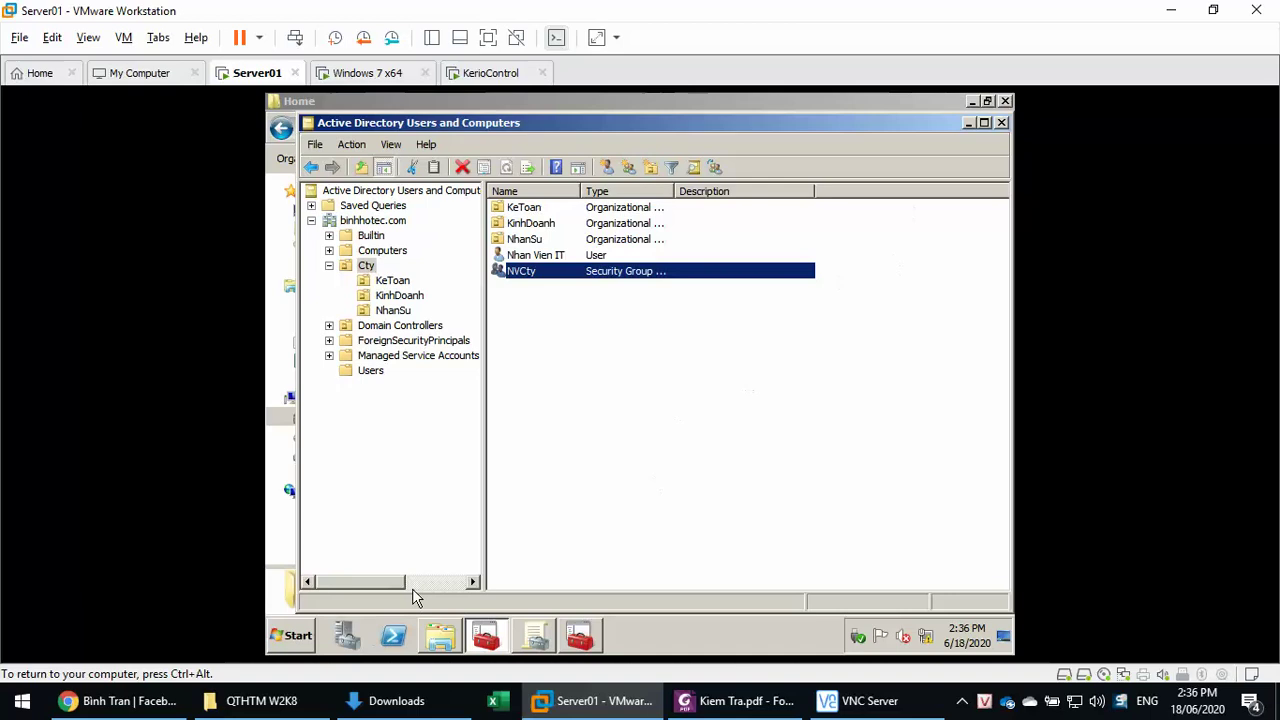
- Run gpupdate /force on Server01, then log off the Windows 7 user
{"action": "key", "text": "super+r"}
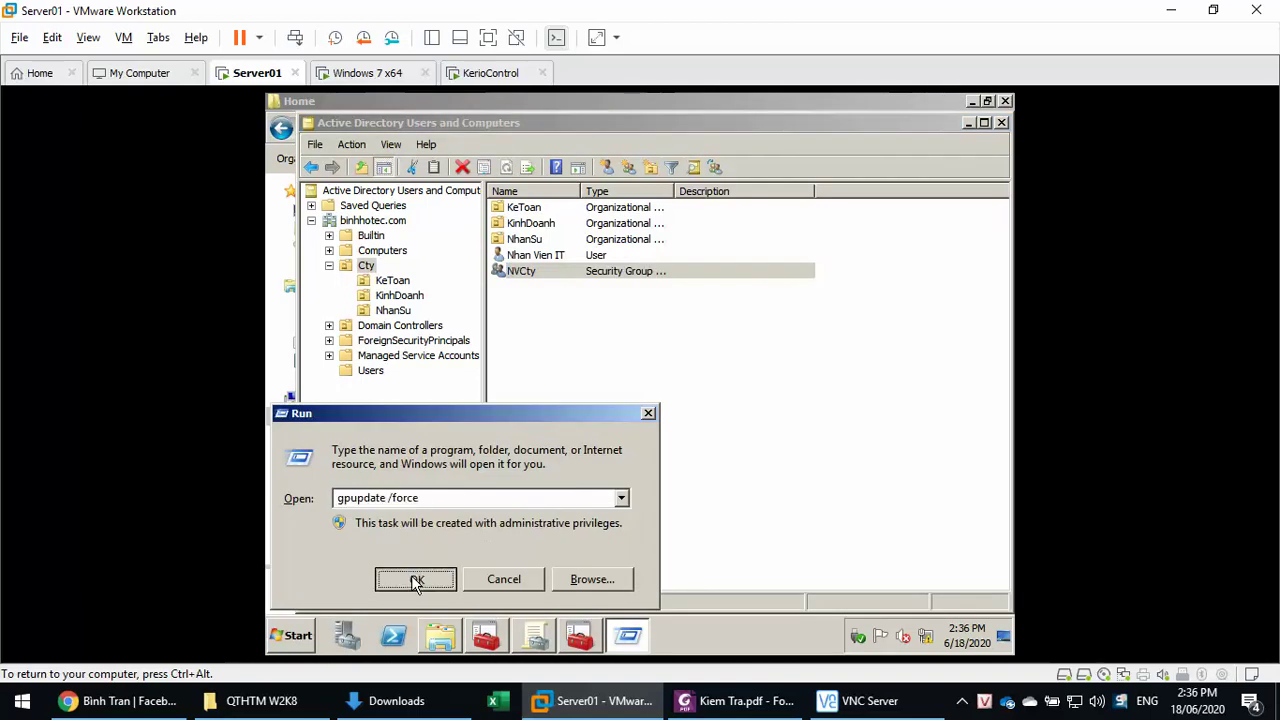
{"action": "left_click", "coordinate": [412, 578]}
{"action": "left_click", "coordinate": [366, 74]}
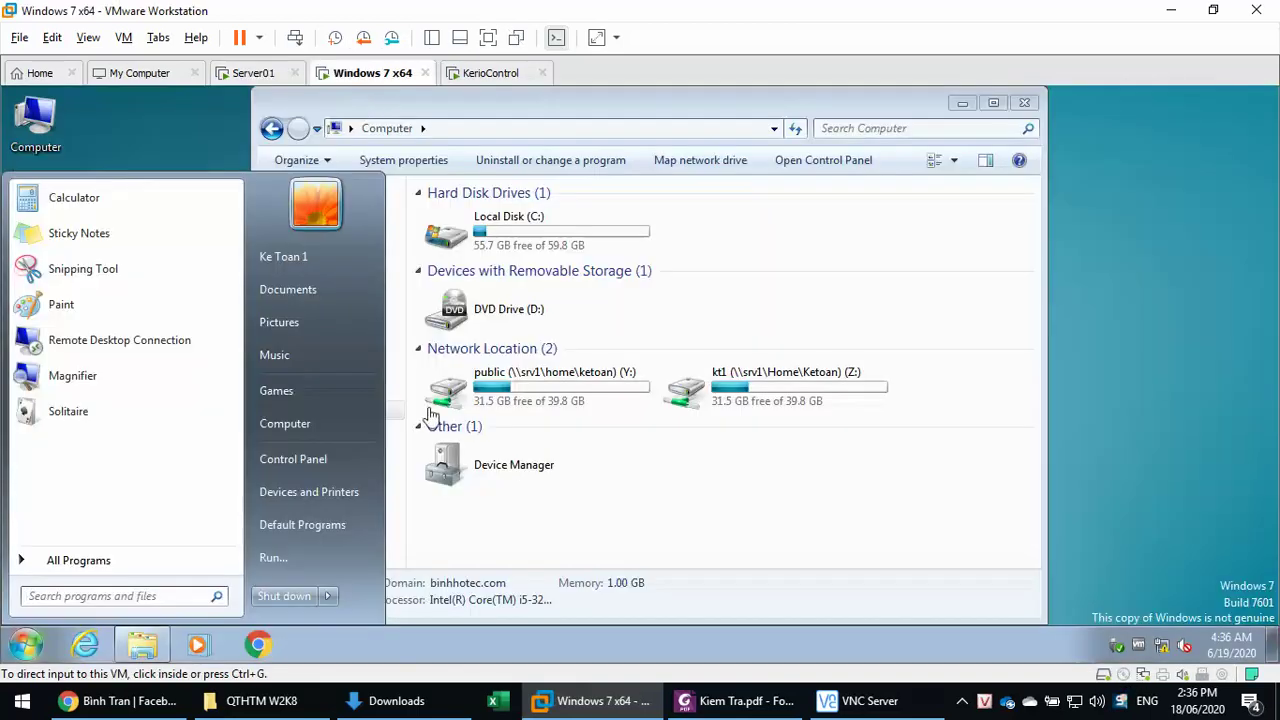
{"action": "left_click", "coordinate": [327, 596]}
{"action": "left_click", "coordinate": [390, 527]}
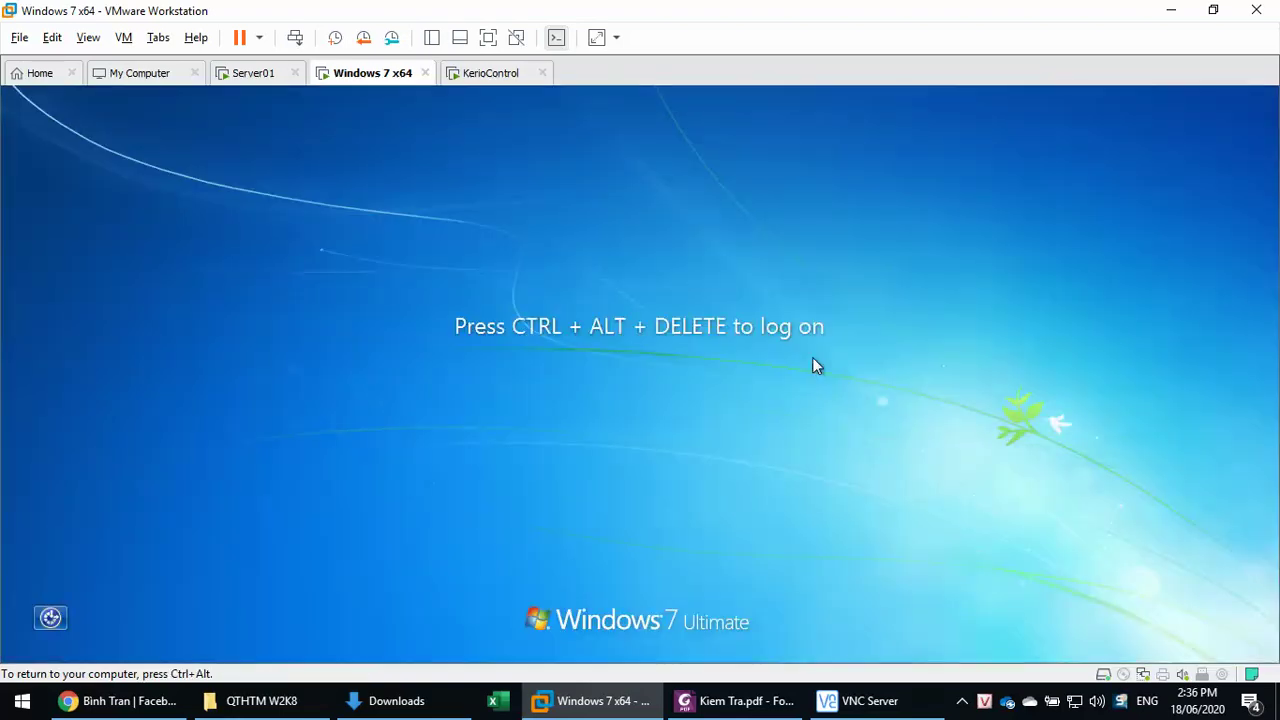
- Sign in to Windows 7 as the accounting user and dismiss the Windows Activation prompt
{"action": "key", "text": "ctrl+alt+Insert"}
{"action": "type", "text": "123"}
{"action": "key", "text": "Return"}
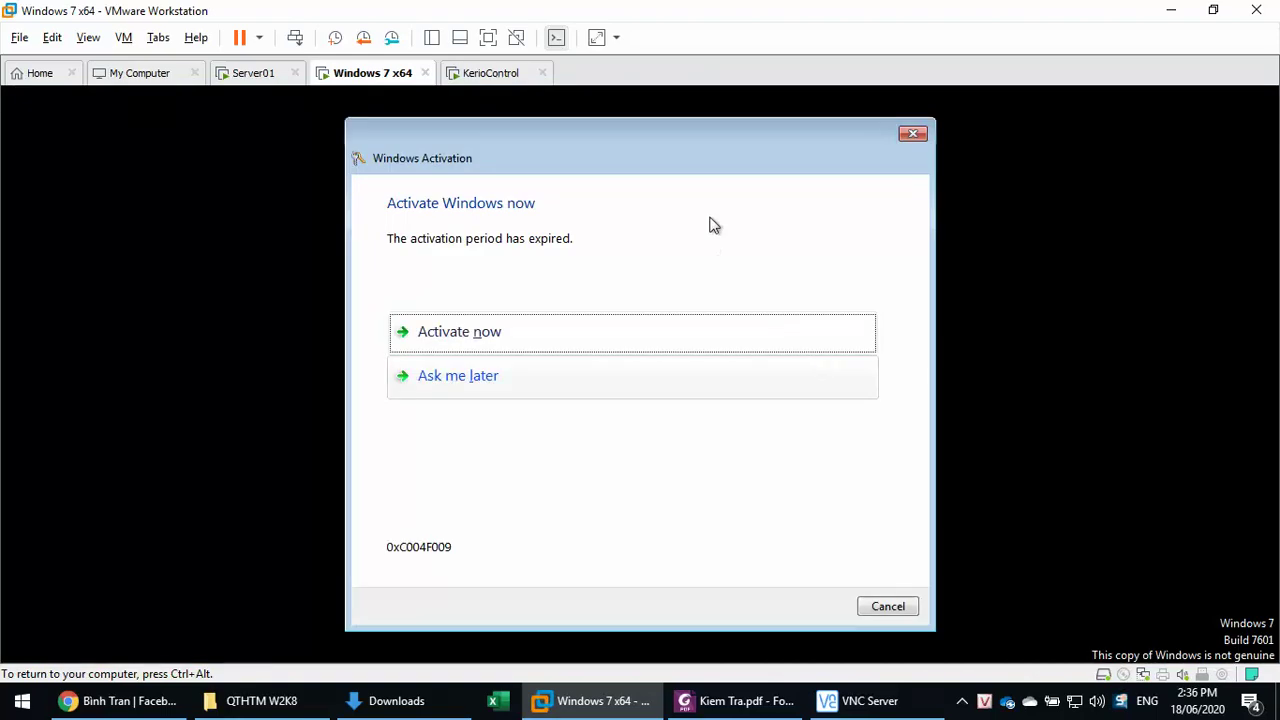
{"action": "left_click", "coordinate": [884, 610]}
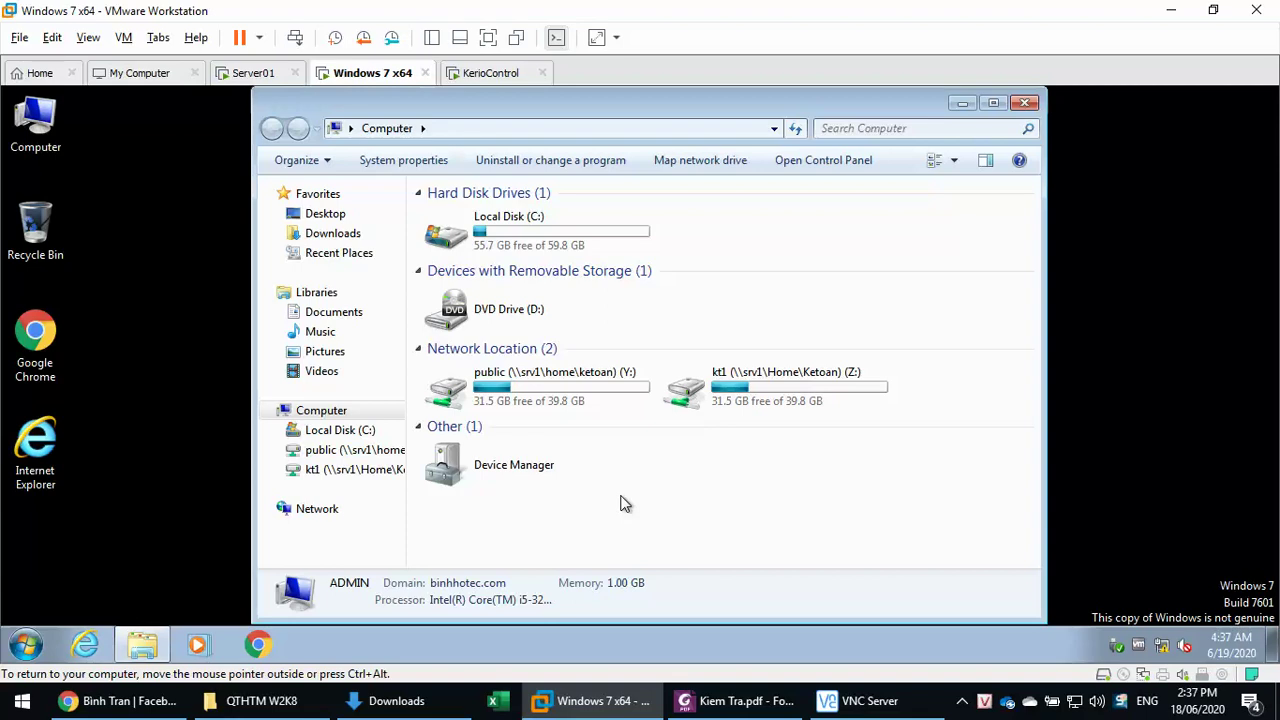
{"action": "left_click", "coordinate": [500, 129]}
{"action": "left_click", "coordinate": [500, 129]}
{"action": "key", "text": "ctrl+a"}
{"action": "type", "text": "\\\\"}
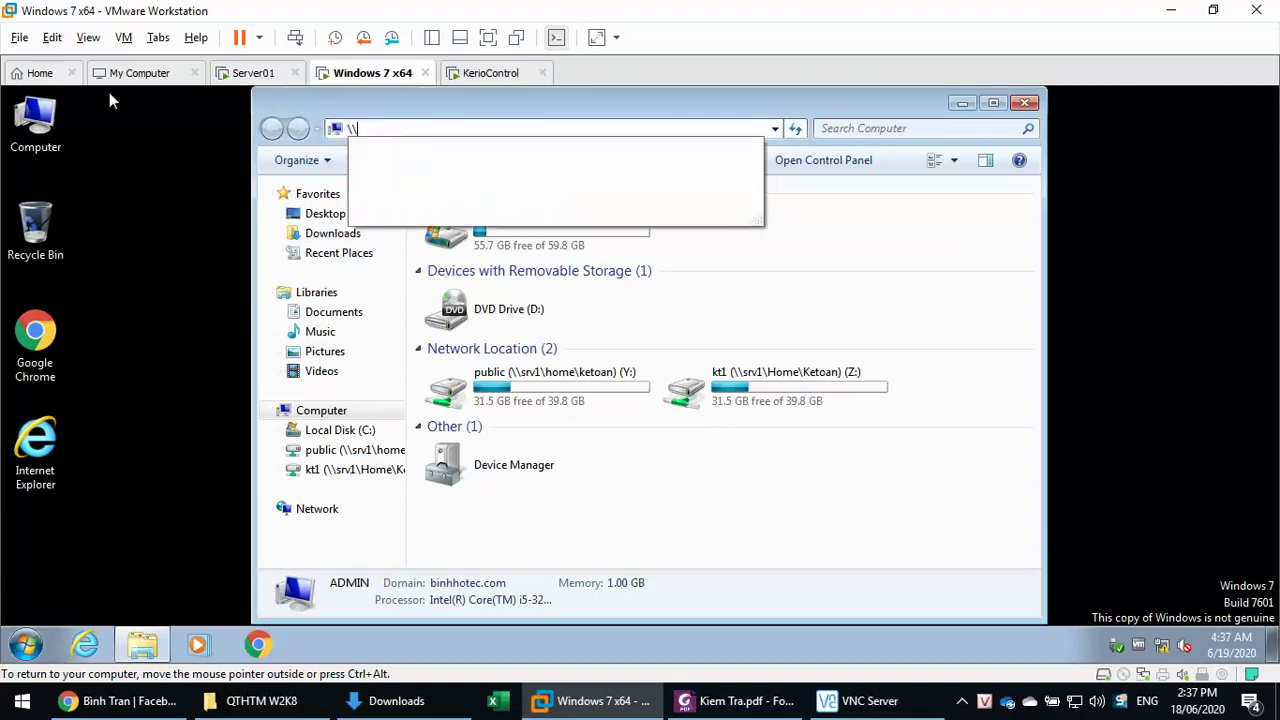
{"action": "type", "text": "s"}
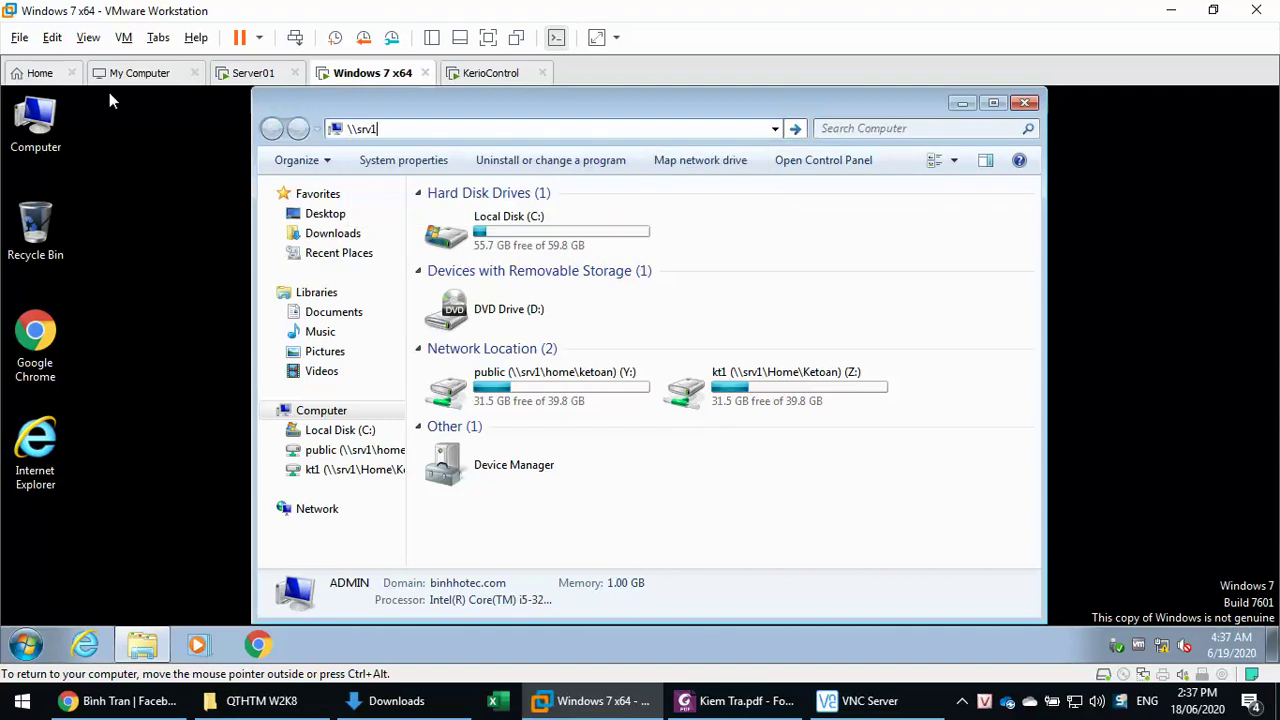
{"action": "type", "text": "rv1\\"}
{"action": "key", "text": "Down"}
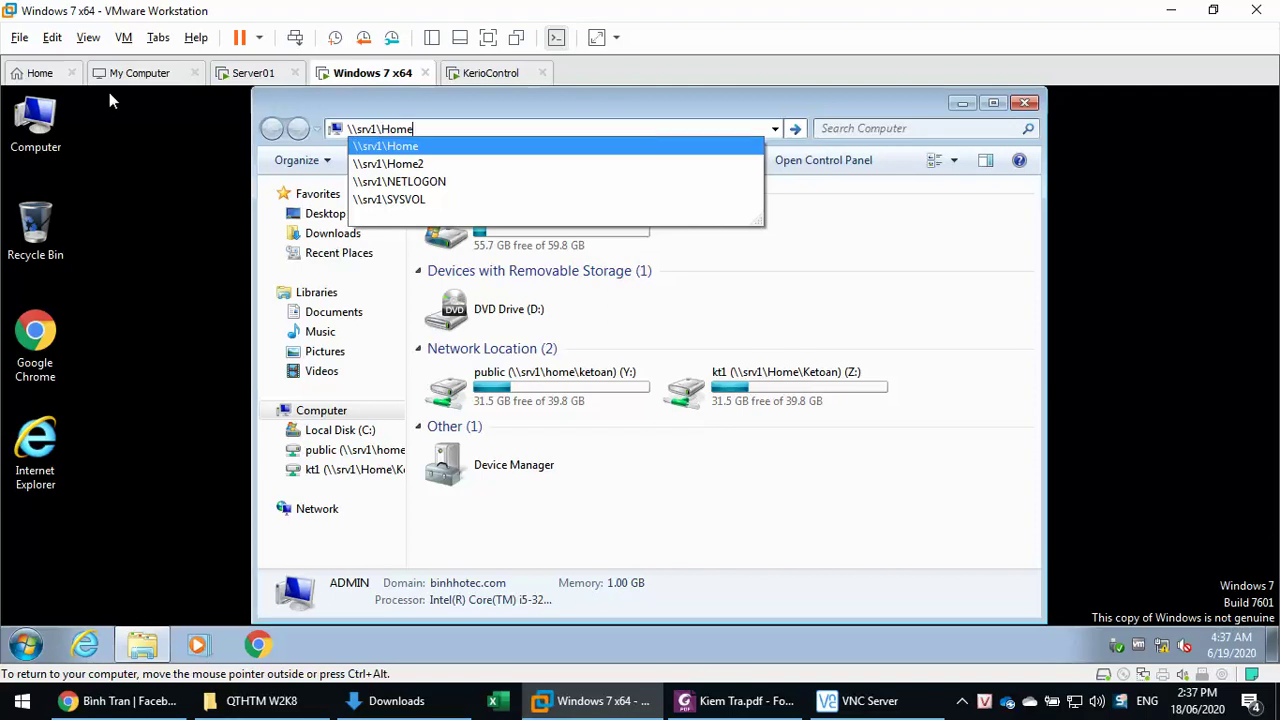
{"action": "type", "text": "\\"}
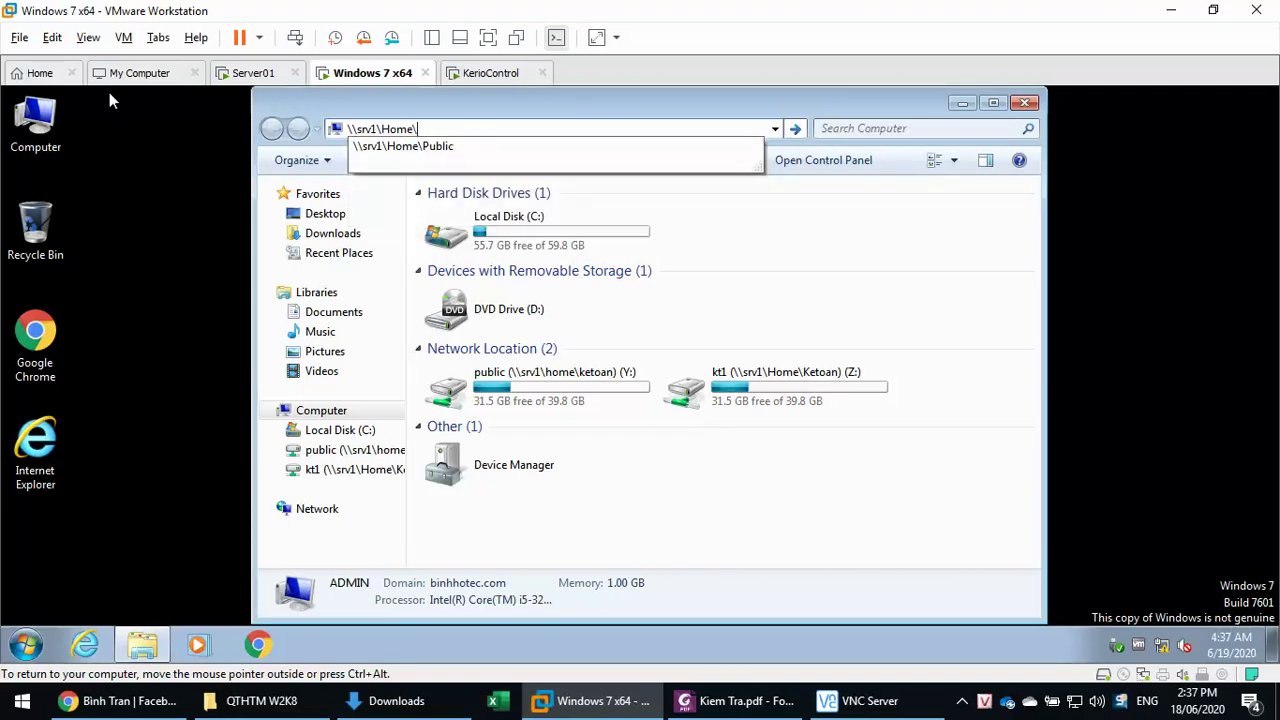
{"action": "key", "text": "Down"}
{"action": "key", "text": "Return"}
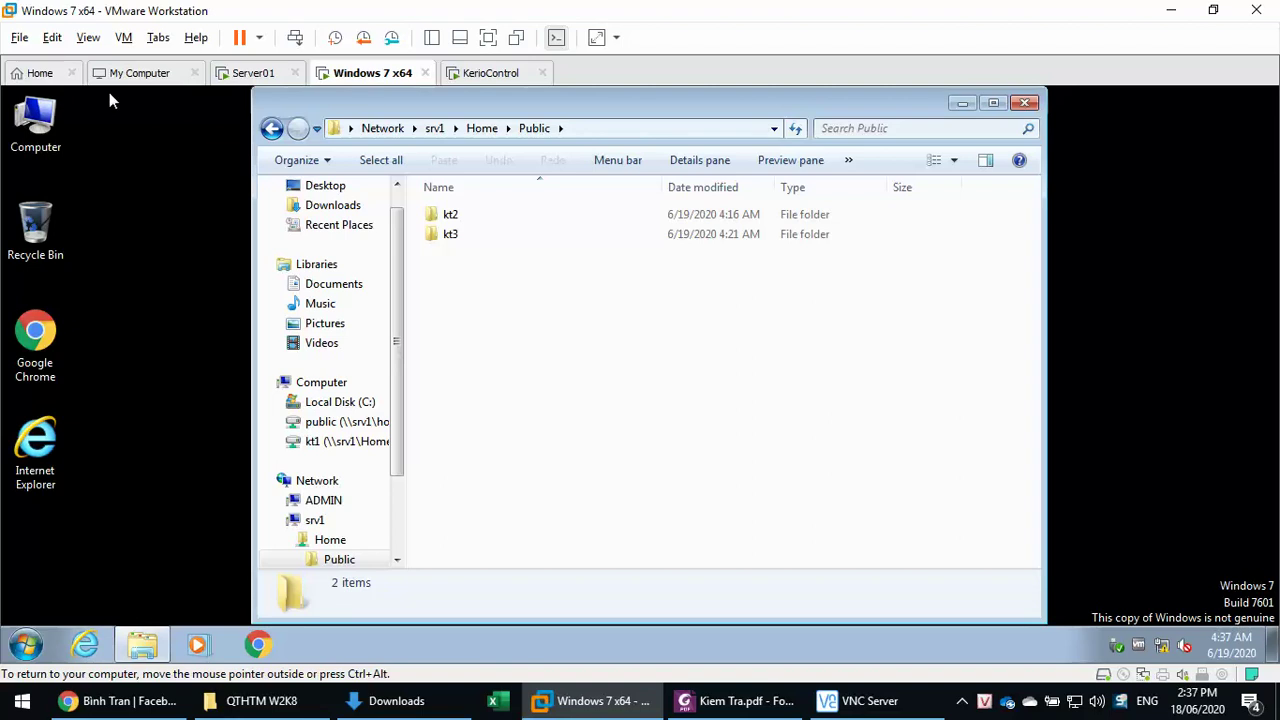
{"action": "left_click", "coordinate": [250, 72]}
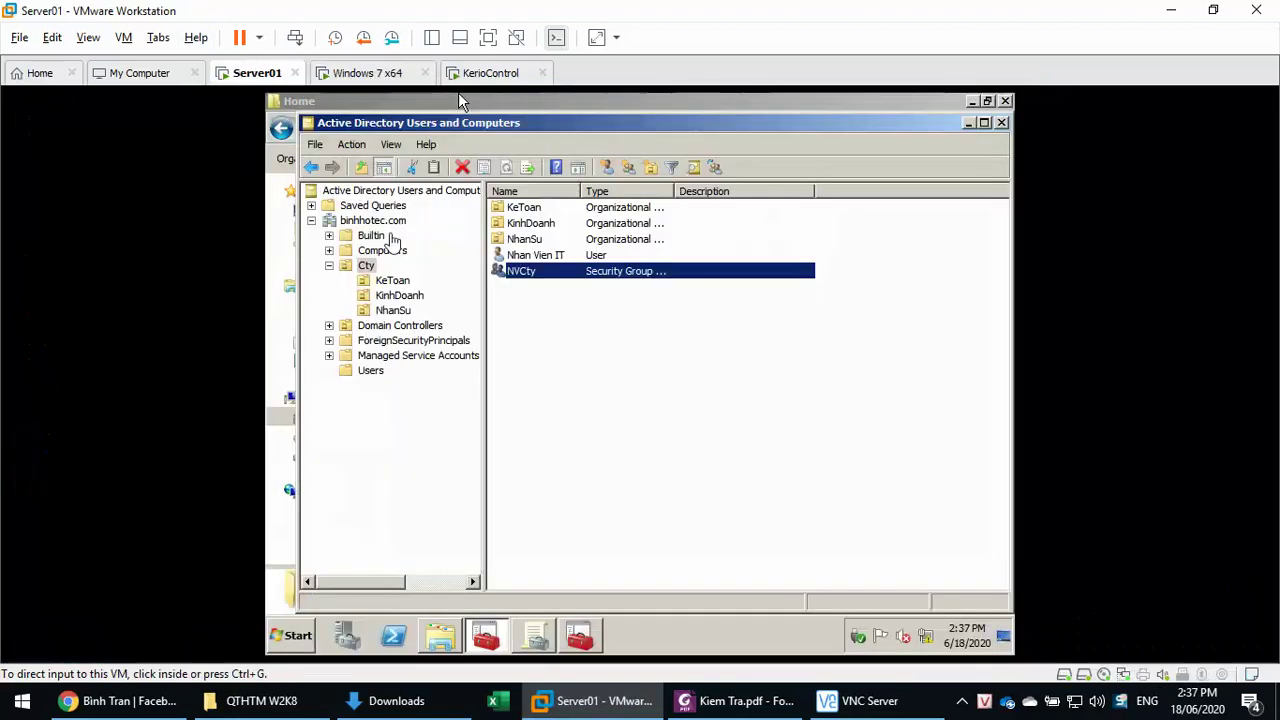
{"action": "left_click", "coordinate": [367, 72]}
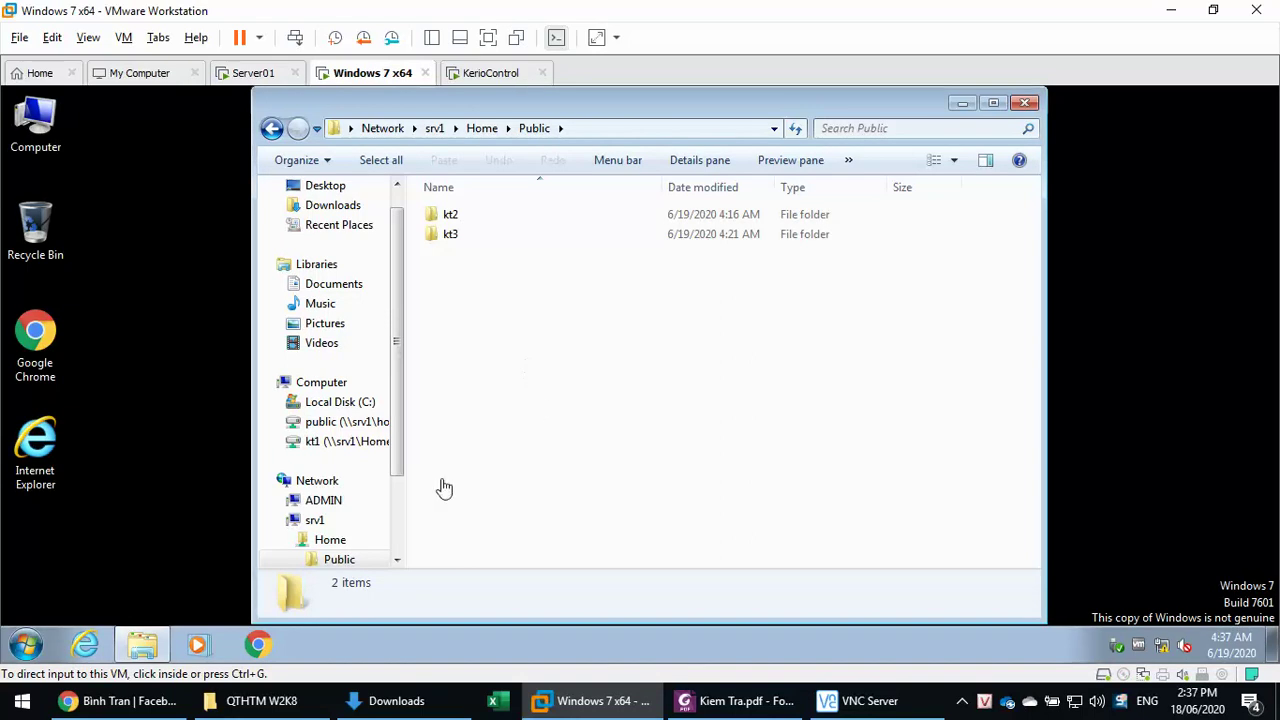
{"action": "left_click", "coordinate": [322, 392]}
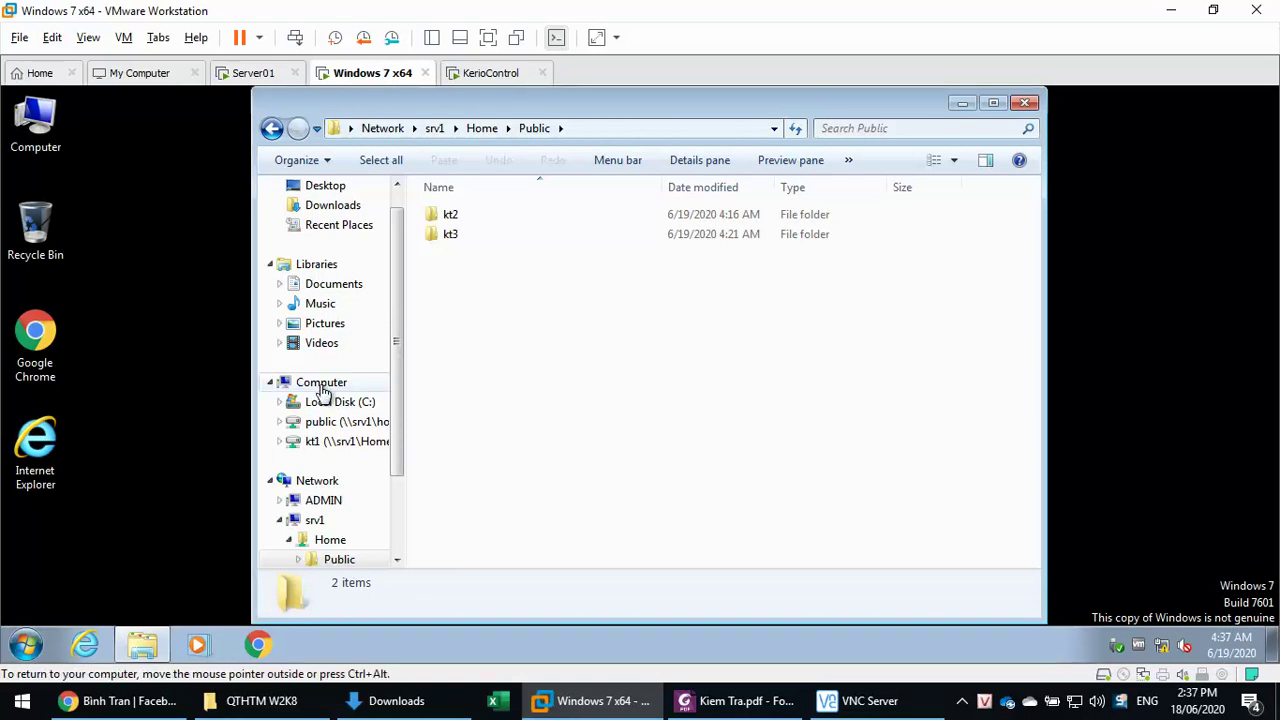
{"action": "left_click", "coordinate": [322, 392]}
{"action": "left_click", "coordinate": [606, 463]}
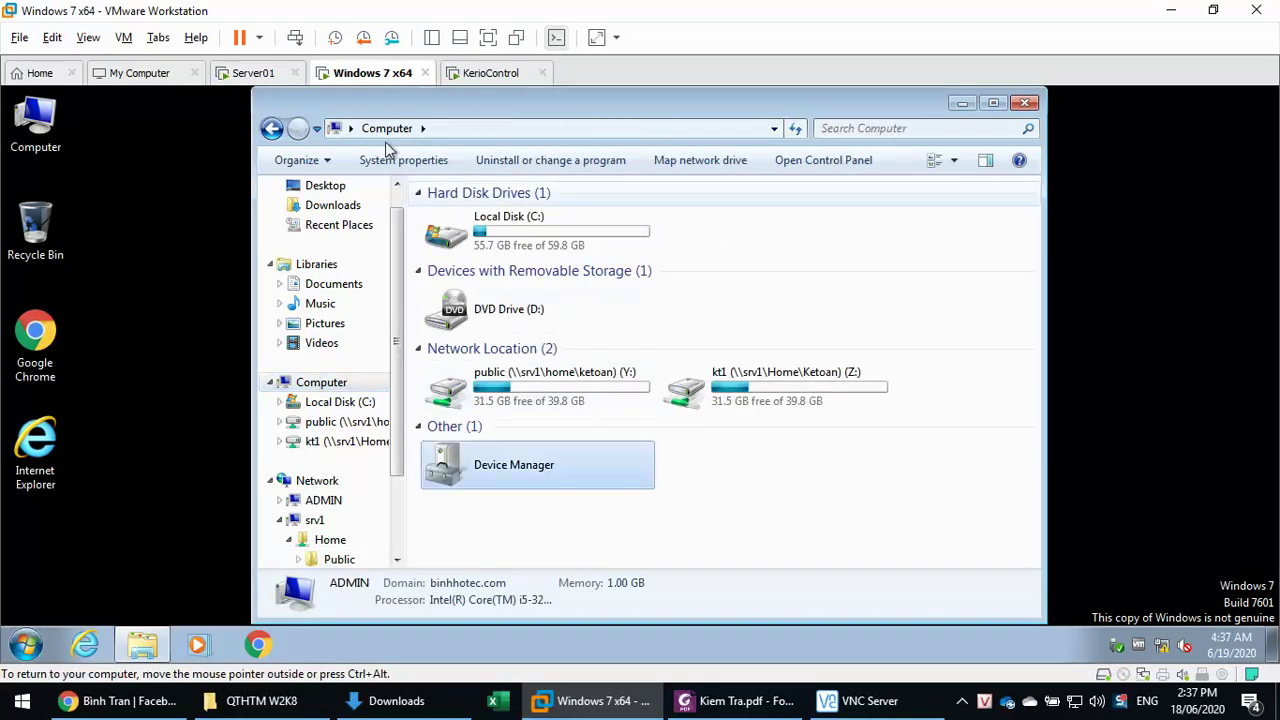
{"action": "left_click", "coordinate": [236, 76]}
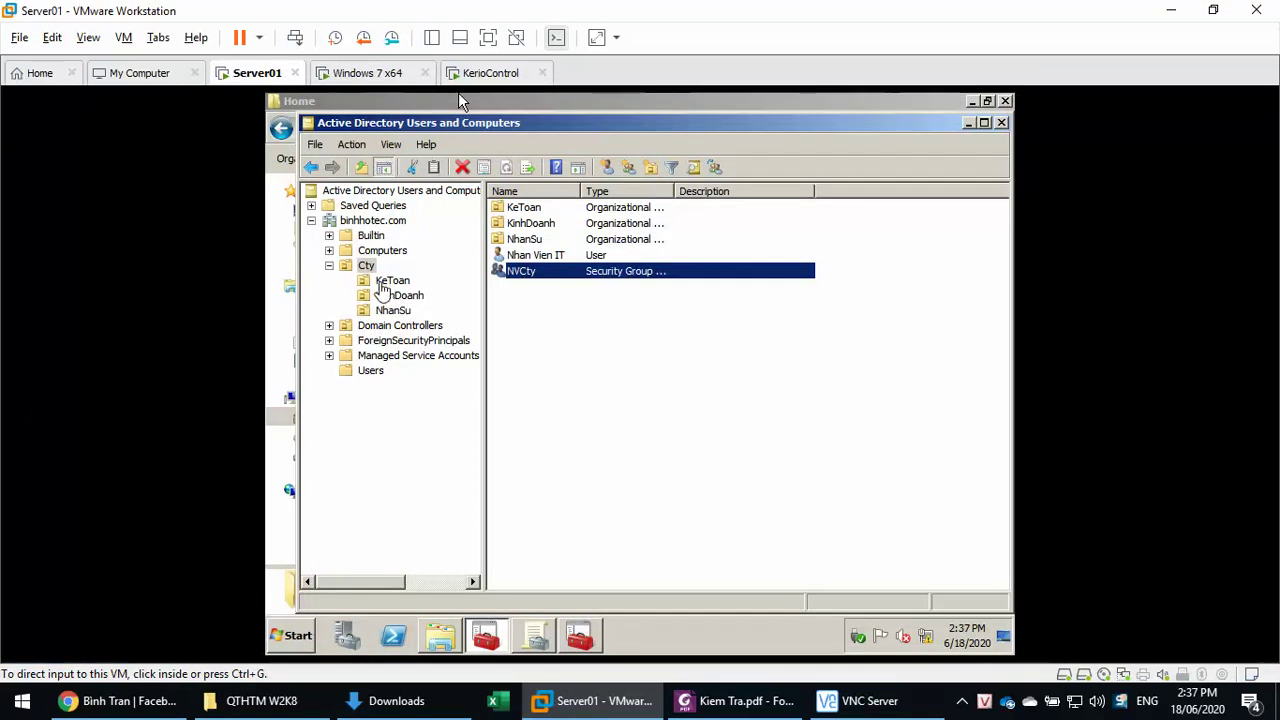
- Edit the Logon Scripts GPO linked to KeToan in Group Policy Management
{"action": "left_click", "coordinate": [459, 95]}
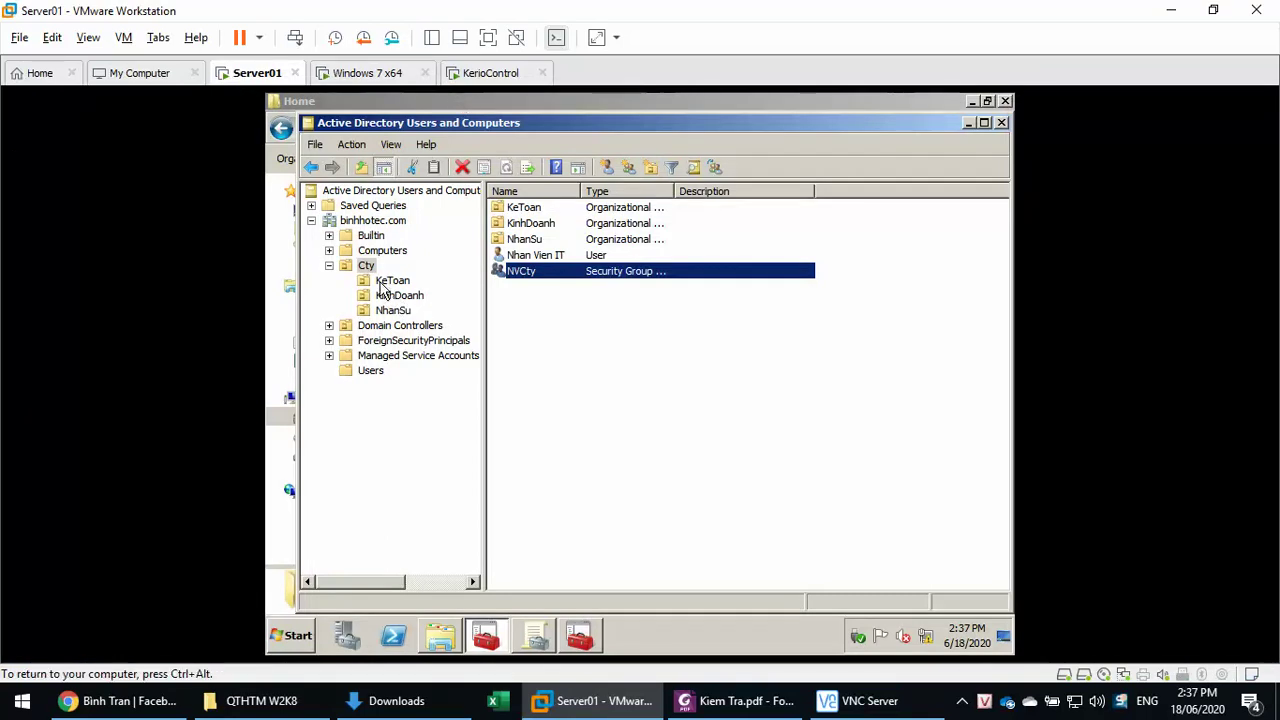
{"action": "left_click", "coordinate": [535, 636]}
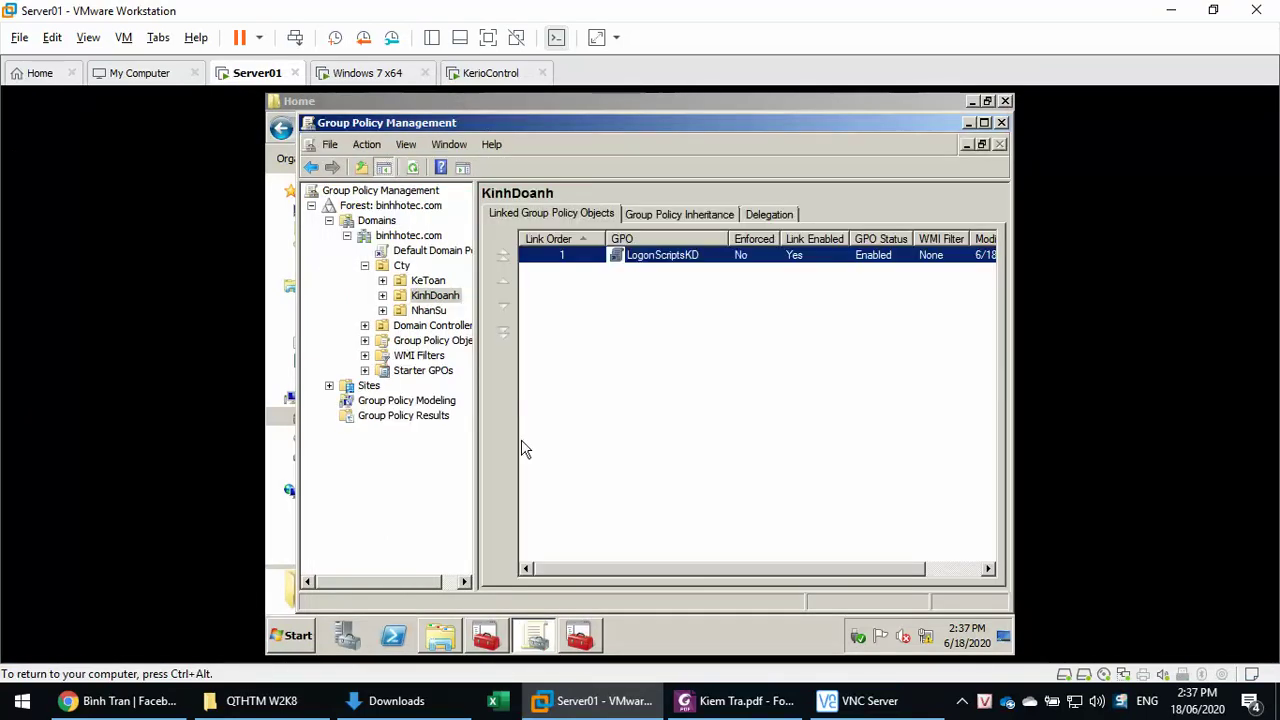
{"action": "left_click", "coordinate": [423, 284]}
{"action": "right_click", "coordinate": [658, 255]}
{"action": "left_click", "coordinate": [688, 266]}
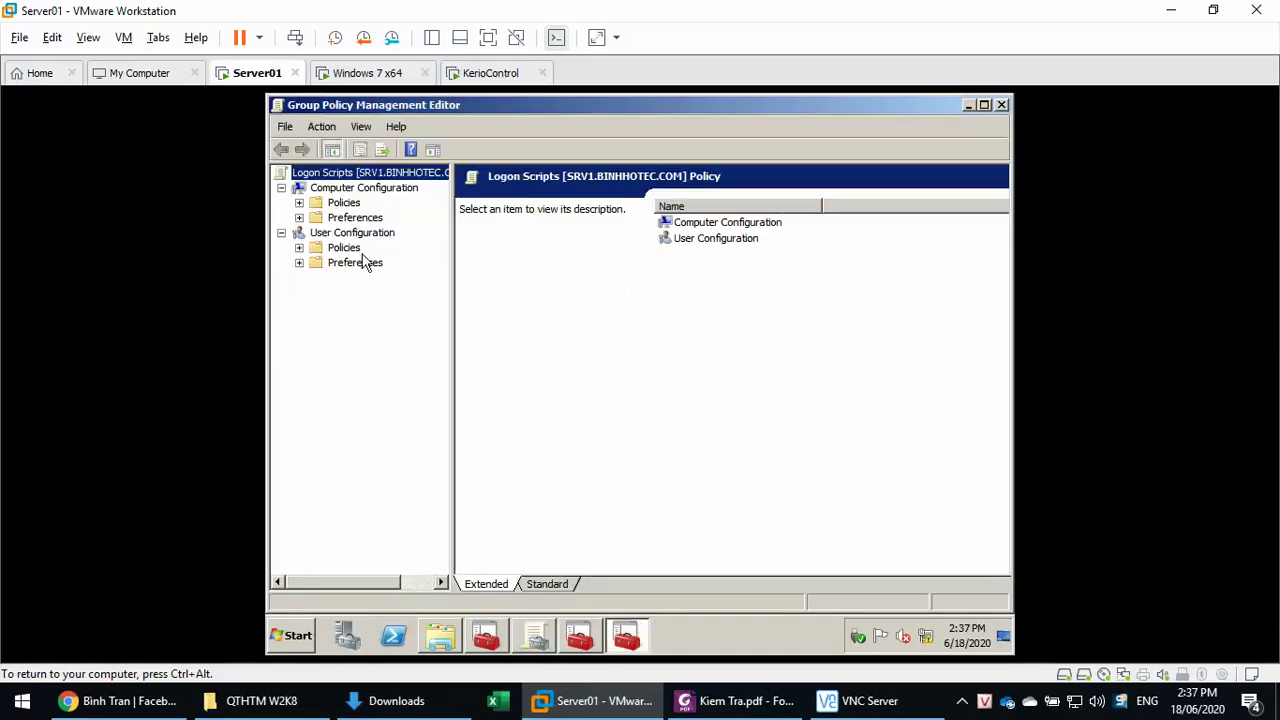
- Open Logon properties under User Configuration > Policies > Windows Settings > Scripts
{"action": "left_click", "coordinate": [346, 251]}
{"action": "double_click", "coordinate": [346, 253]}
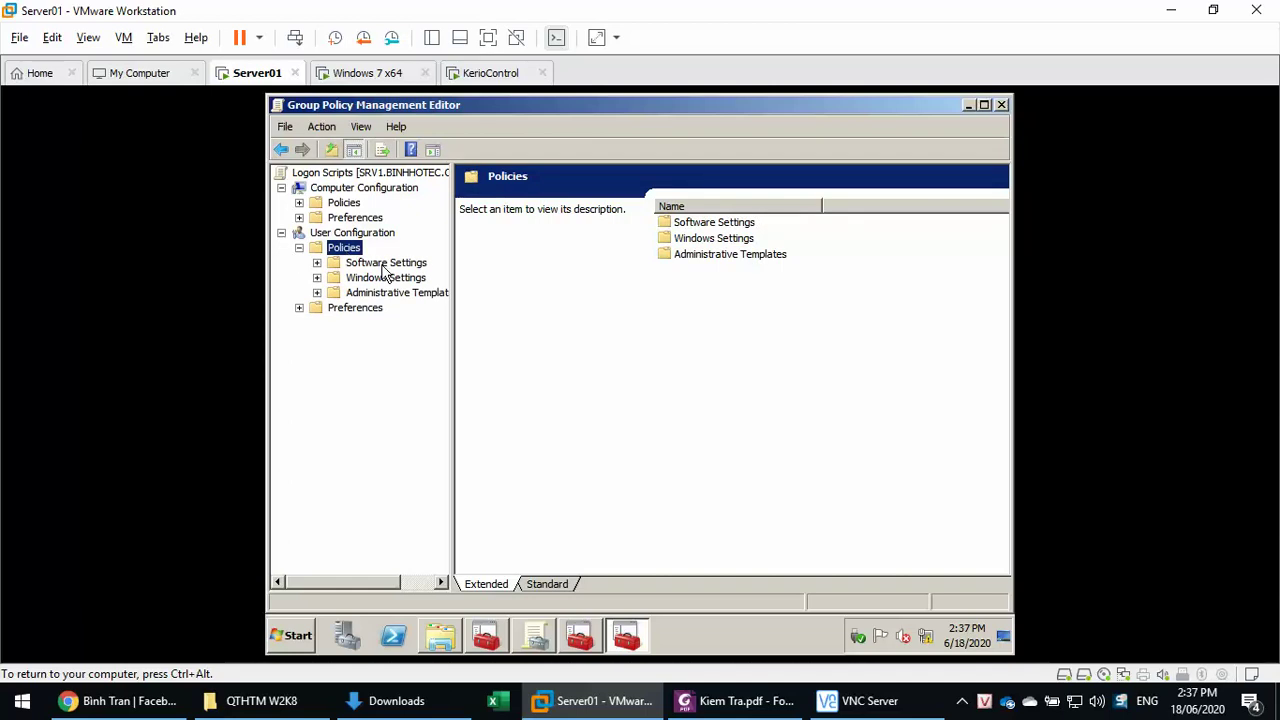
{"action": "double_click", "coordinate": [383, 278]}
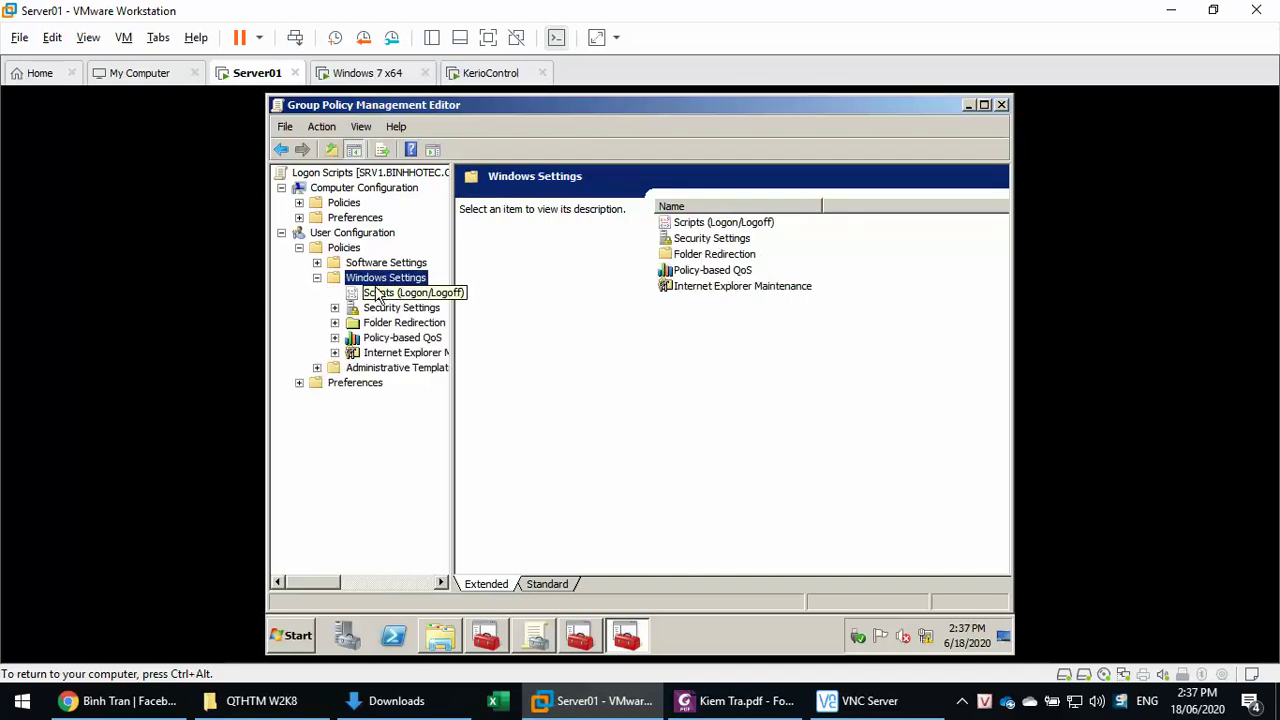
{"action": "left_click", "coordinate": [380, 293]}
{"action": "double_click", "coordinate": [703, 226]}
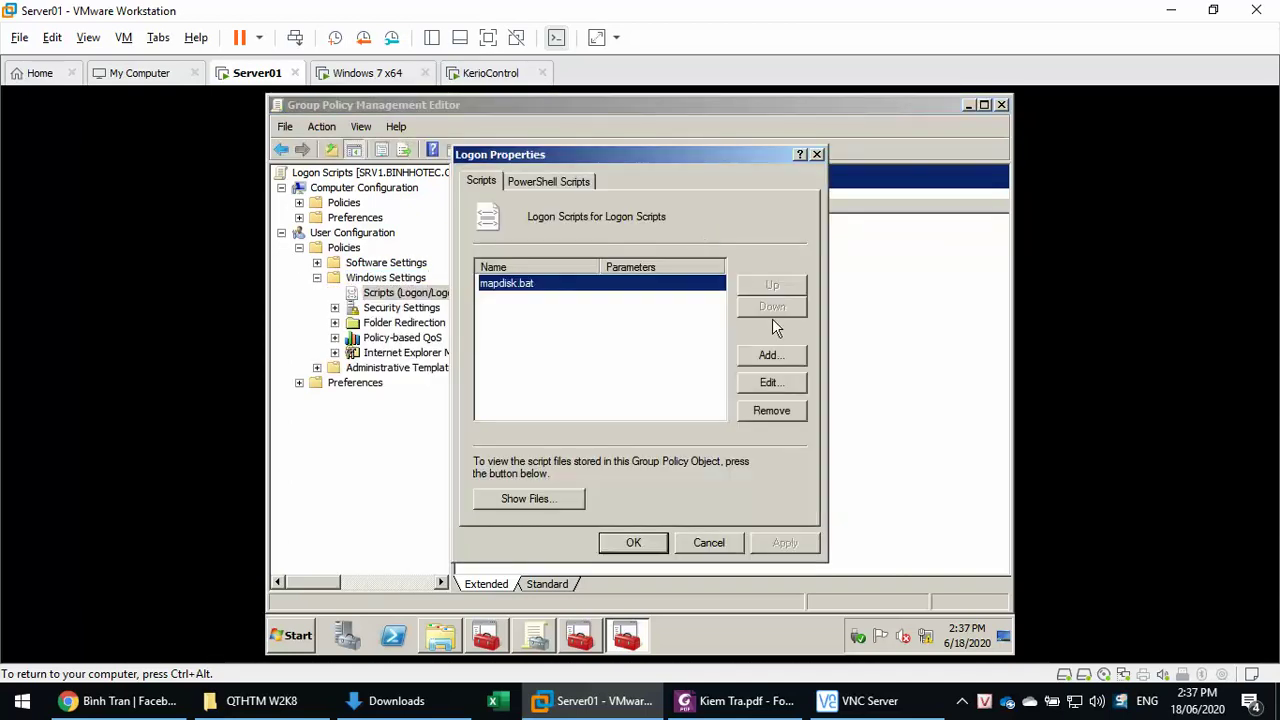
- Open mapdisk.bat for editing from the logon scripts folder
{"action": "left_click", "coordinate": [770, 384]}
{"action": "left_click", "coordinate": [786, 280]}
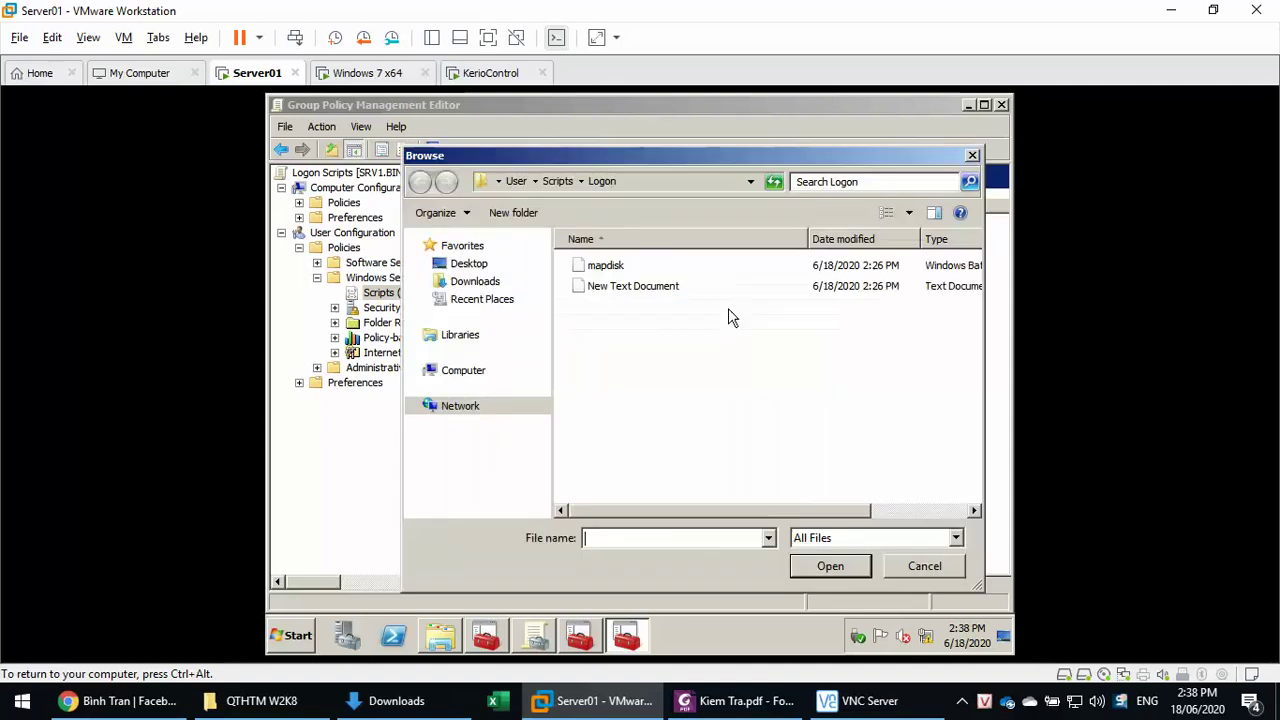
{"action": "left_click", "coordinate": [600, 265]}
{"action": "right_click", "coordinate": [608, 266]}
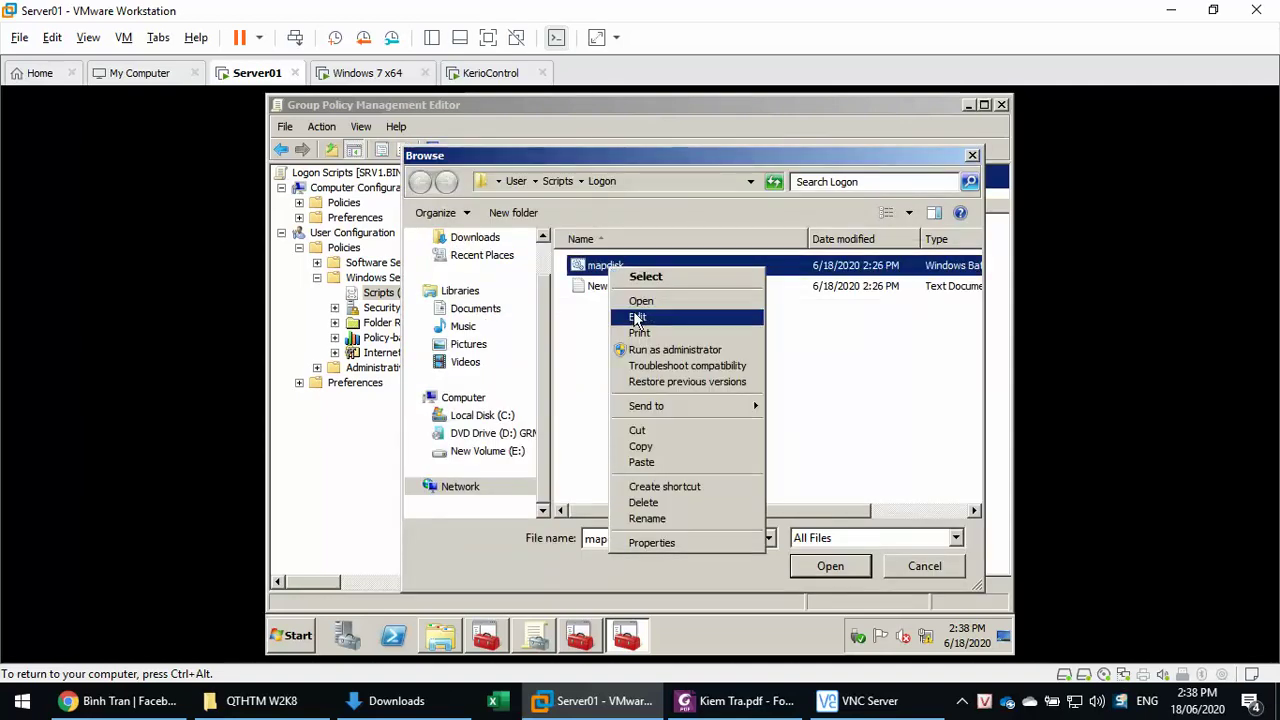
{"action": "left_click", "coordinate": [636, 318]}
{"action": "left_click", "coordinate": [686, 389]}
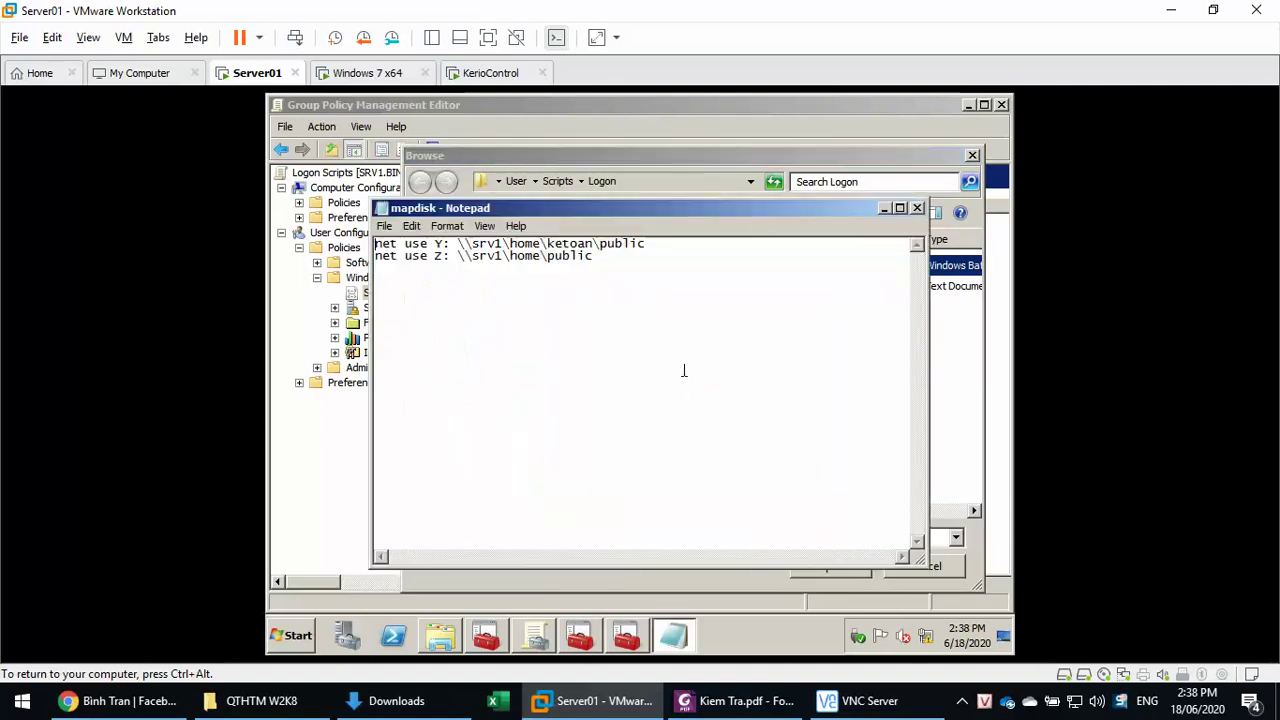
- Change the \\srv1\home\public mapping from Z: to X: and save mapdisk.bat
{"action": "left_click", "coordinate": [547, 257]}
{"action": "key", "text": "ctrl+Left"}
{"action": "key", "text": "shift+Right"}
{"action": "key", "text": "shift+Right"}
{"action": "key", "text": "shift+Right"}
{"action": "key", "text": "shift+Right"}
{"action": "key", "text": "shift+Right"}
{"action": "key", "text": "shift+Right"}
{"action": "key", "text": "shift+Right"}
{"action": "key", "text": "shift+Right"}
{"action": "key", "text": "shift+Right"}
{"action": "key", "text": "shift+Right"}
{"action": "key", "text": "shift+Right"}
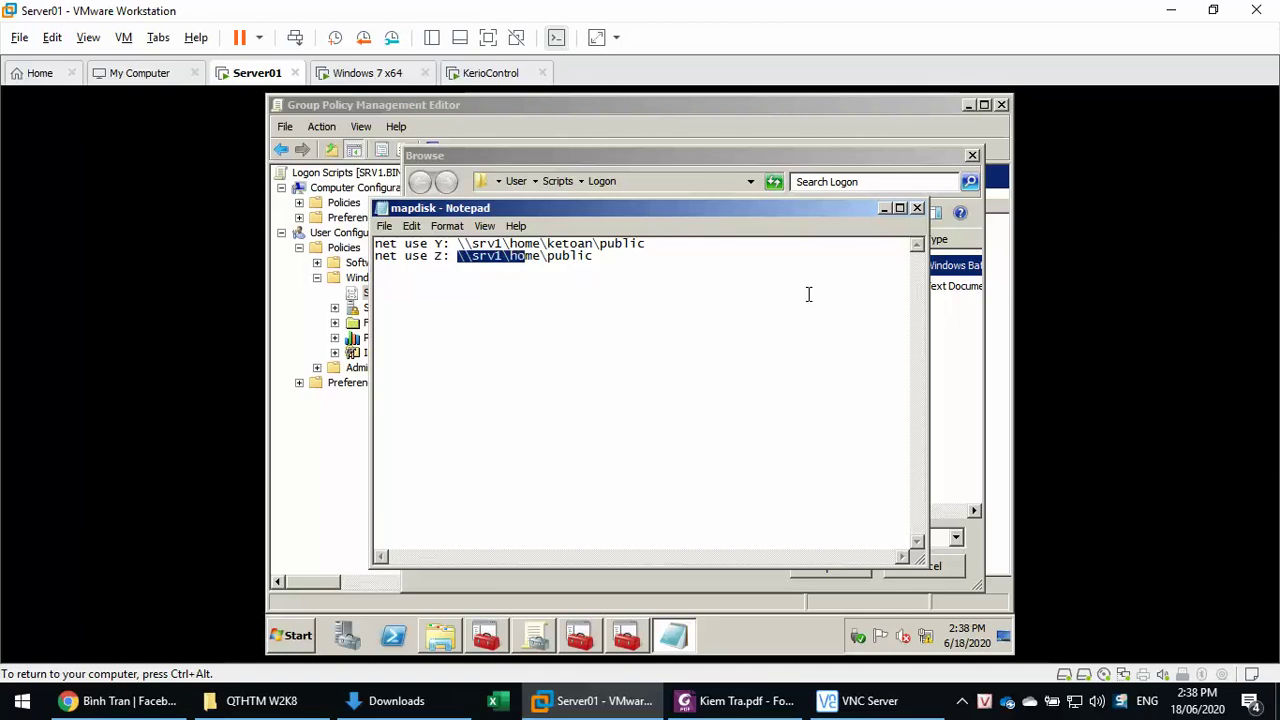
{"action": "key", "text": "shift+Right"}
{"action": "key", "text": "shift+Right"}
{"action": "key", "text": "shift+Right"}
{"action": "key", "text": "shift+Right"}
{"action": "key", "text": "shift+Right"}
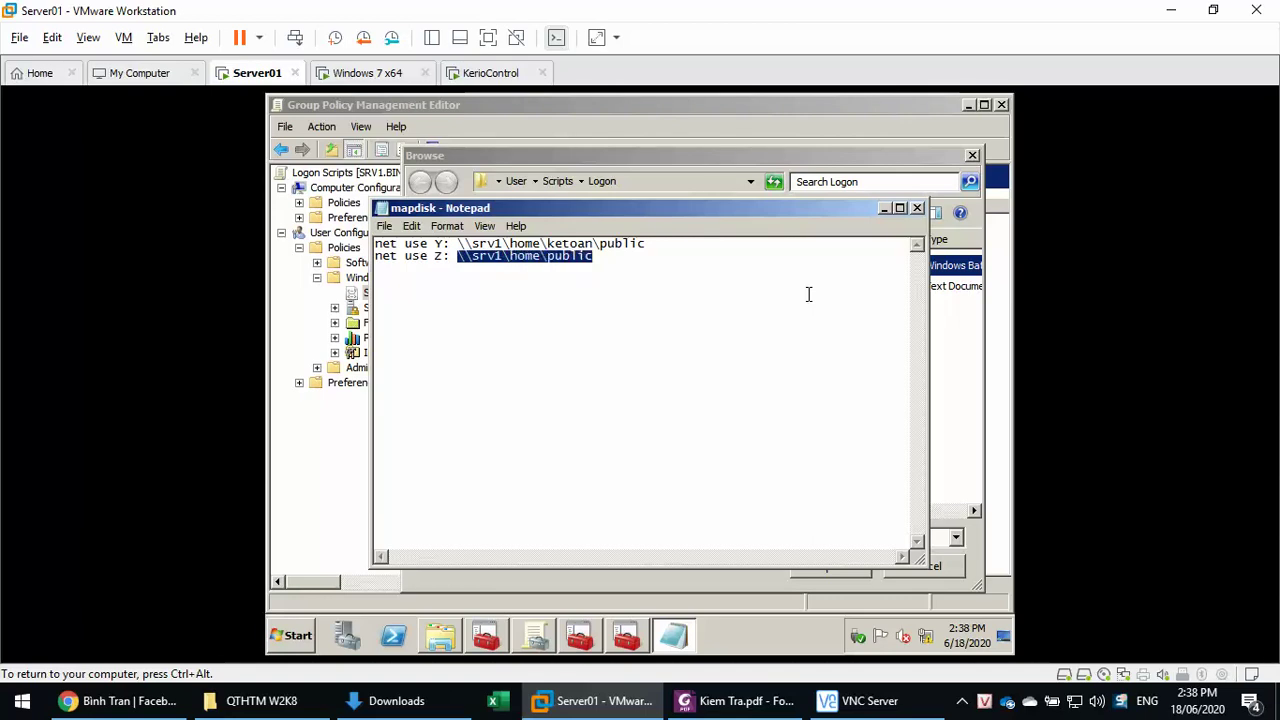
{"action": "key", "text": "ctrl+Left"}
{"action": "key", "text": "ctrl+Left"}
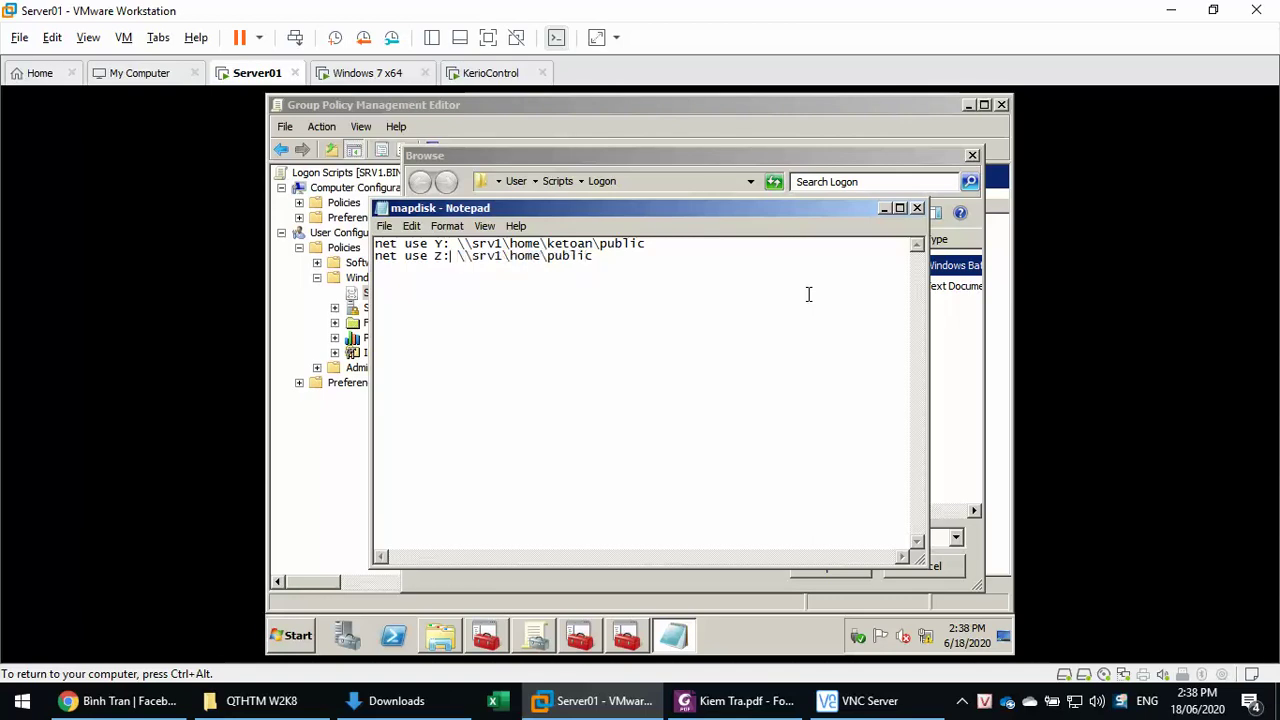
{"action": "type", "text": "X"}
{"action": "left_click", "coordinate": [917, 208]}
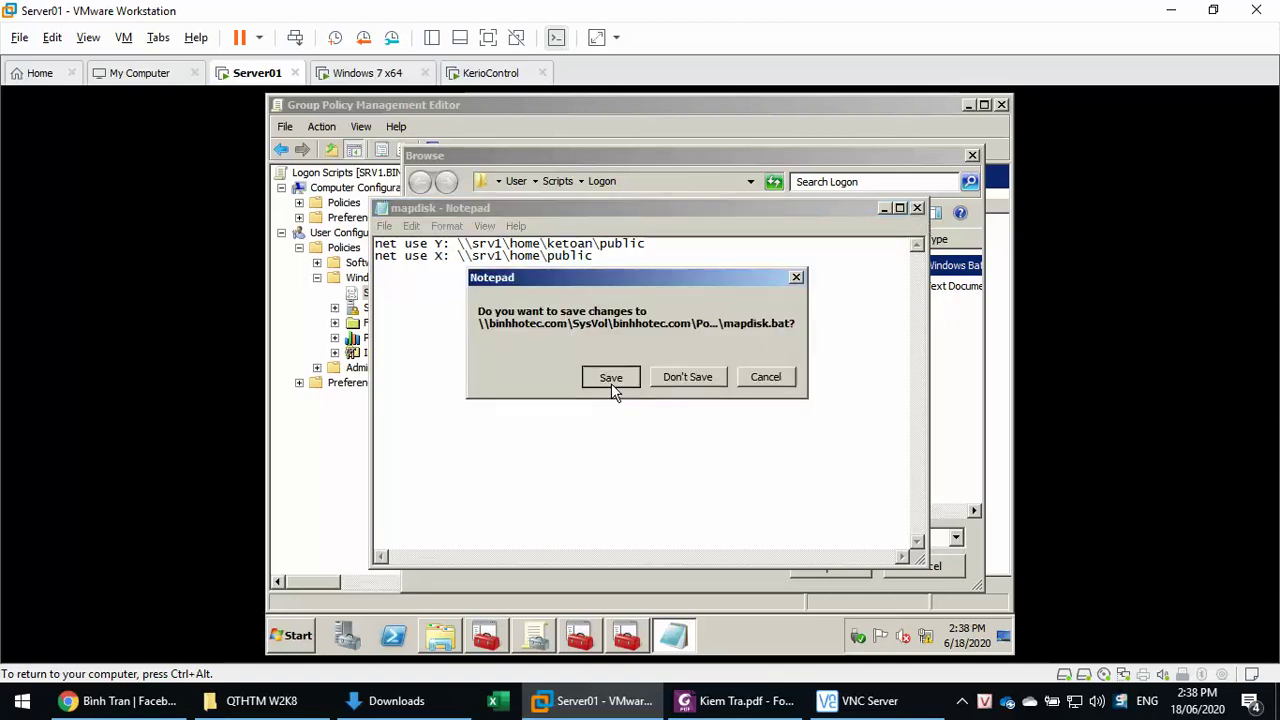
{"action": "left_click", "coordinate": [611, 383]}
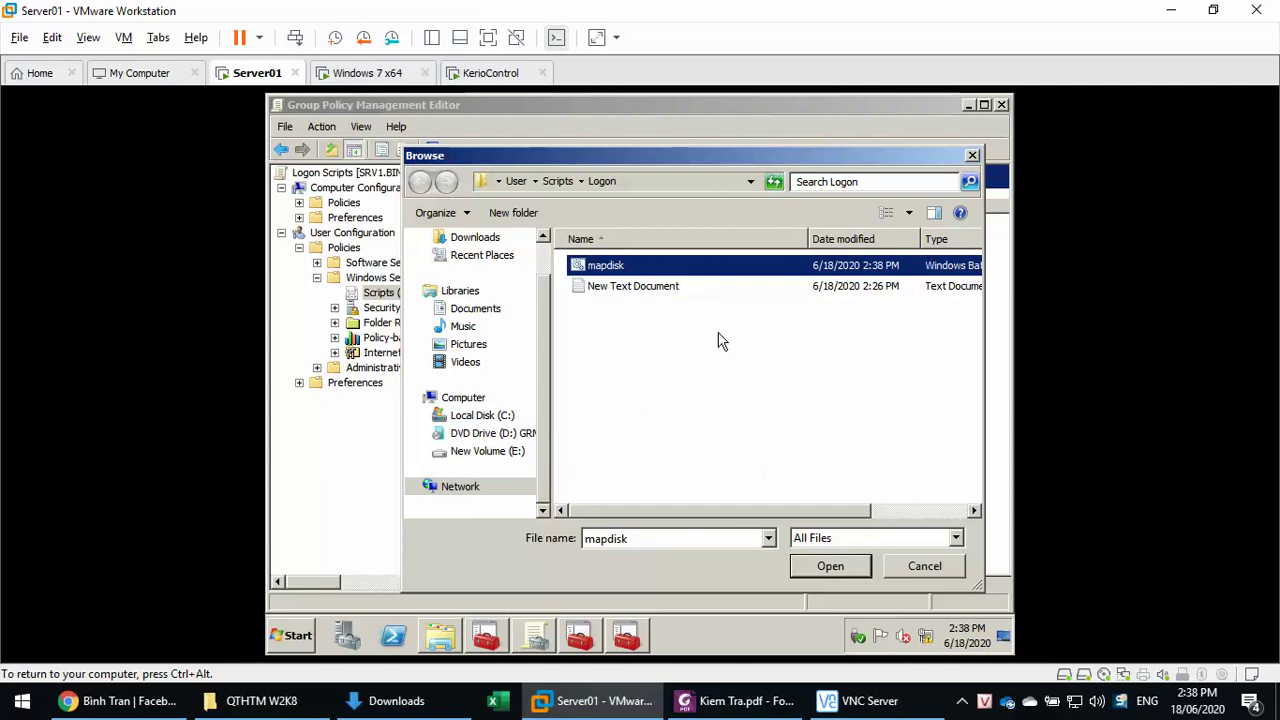
- Check mapdisk.bat in Notepad, then select it as the logon script and apply
{"action": "right_click", "coordinate": [718, 272]}
{"action": "left_click", "coordinate": [740, 315]}
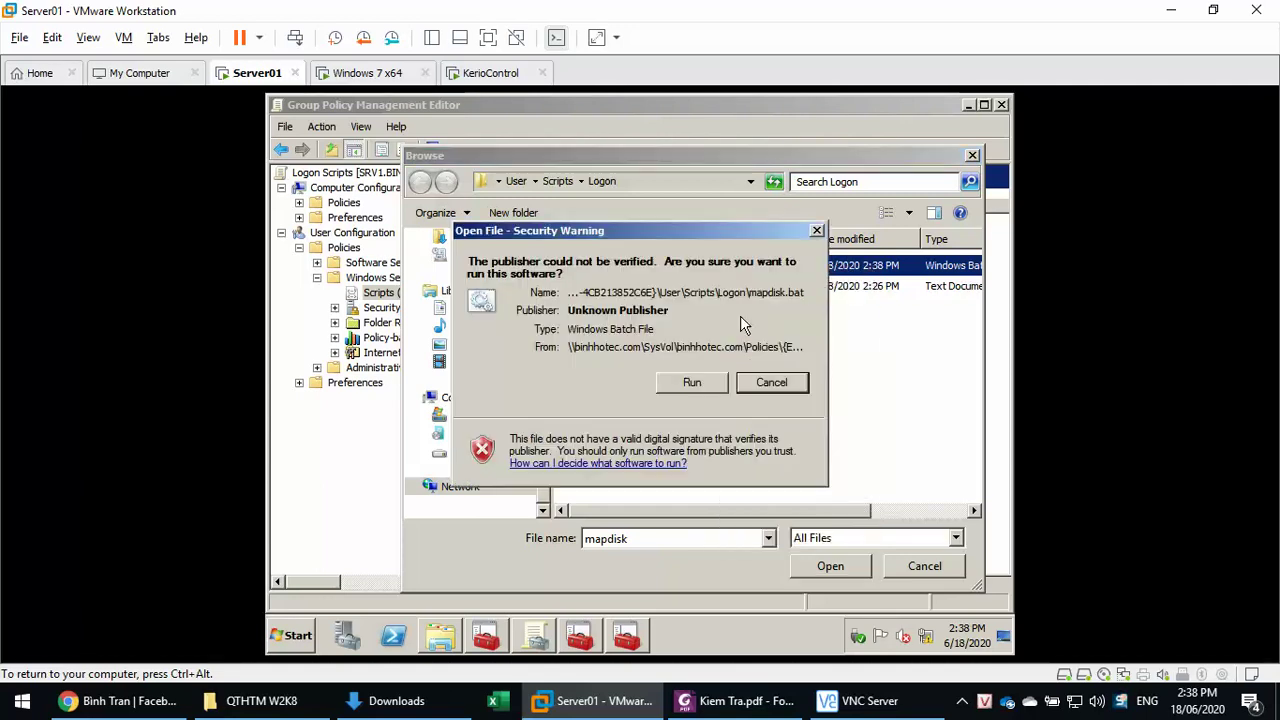
{"action": "left_click", "coordinate": [706, 382]}
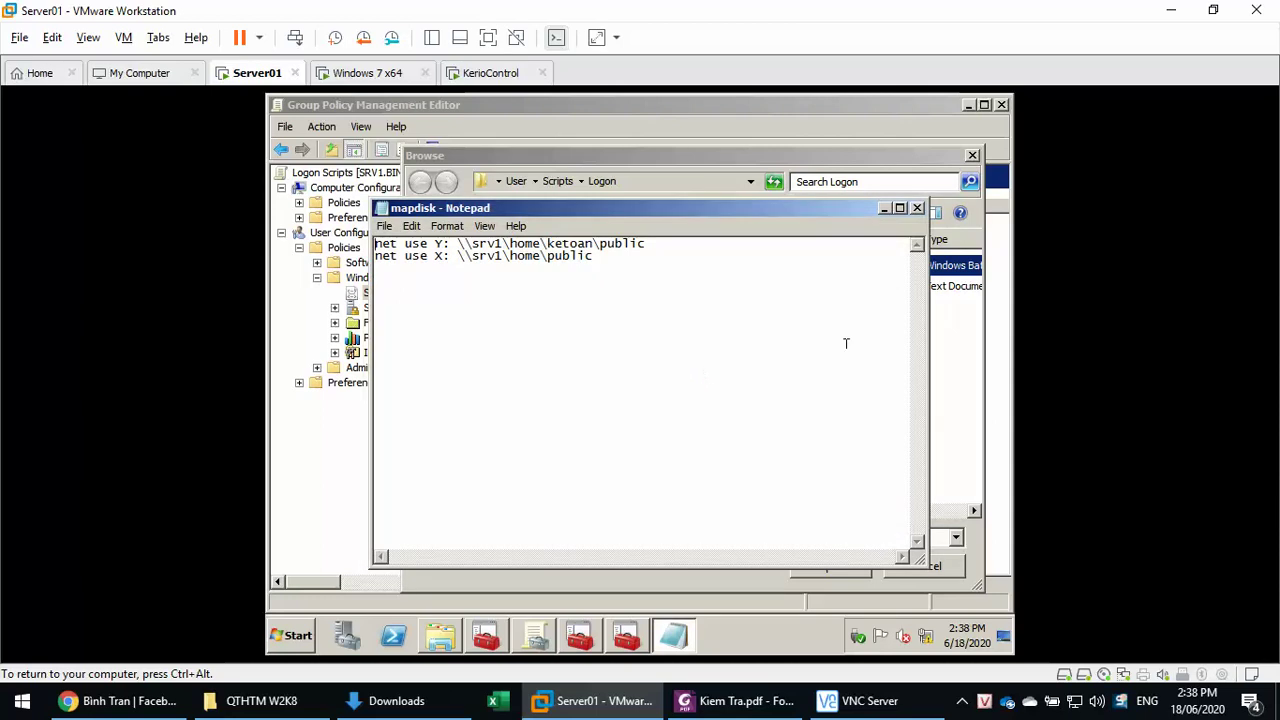
{"action": "left_click", "coordinate": [917, 208]}
{"action": "left_click", "coordinate": [804, 570]}
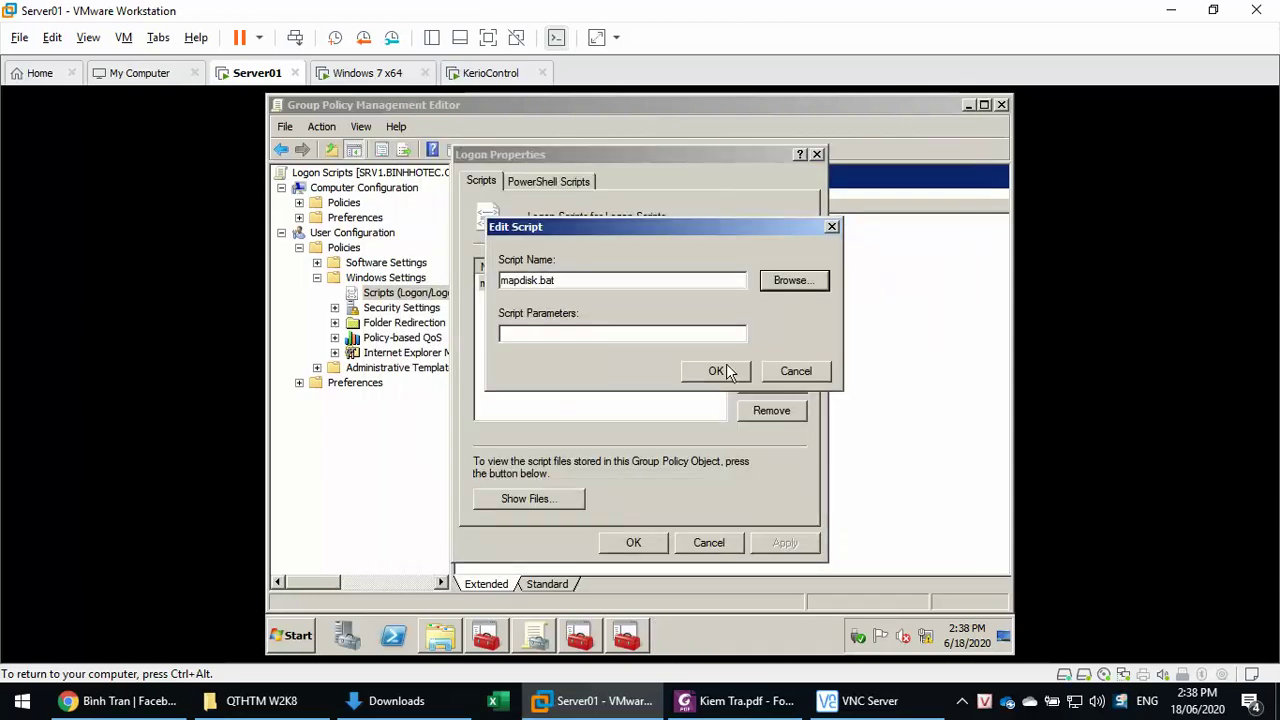
{"action": "left_click", "coordinate": [726, 368]}
{"action": "left_click", "coordinate": [787, 542]}
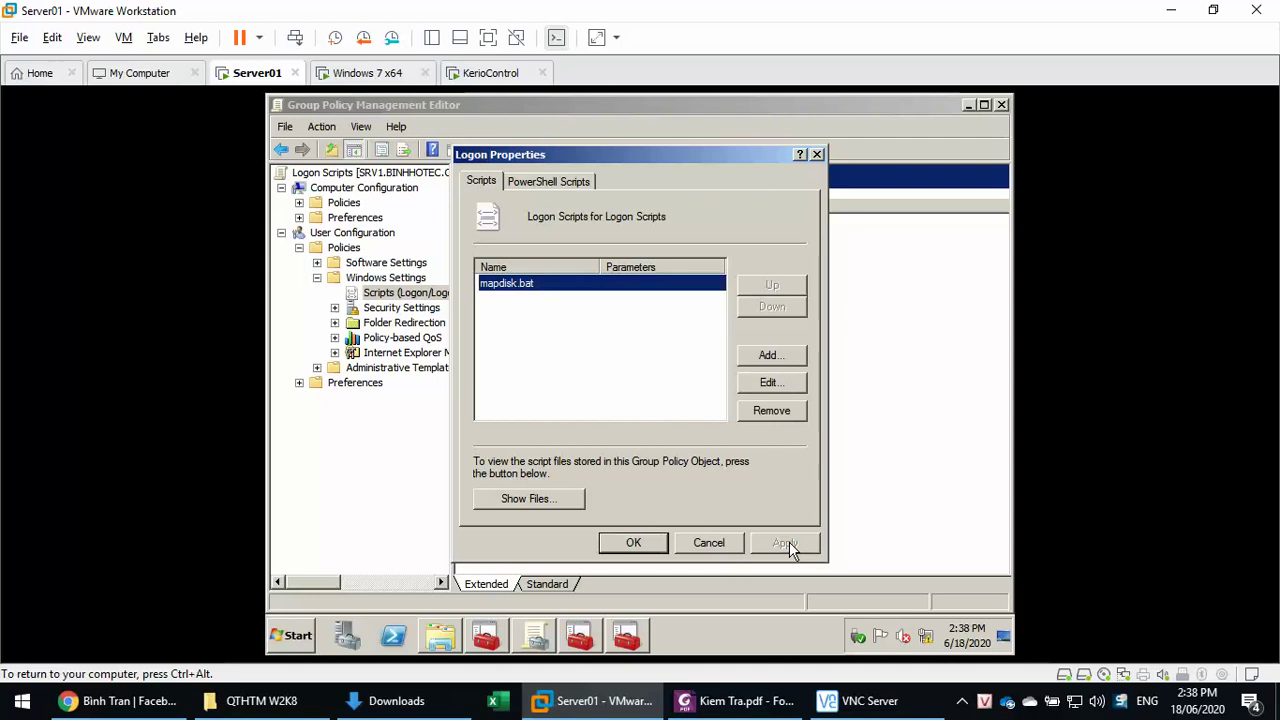
- Reopen mapdisk.bat in Notepad from the logon script Browse dialog
{"action": "left_click", "coordinate": [768, 382]}
{"action": "left_click", "coordinate": [787, 281]}
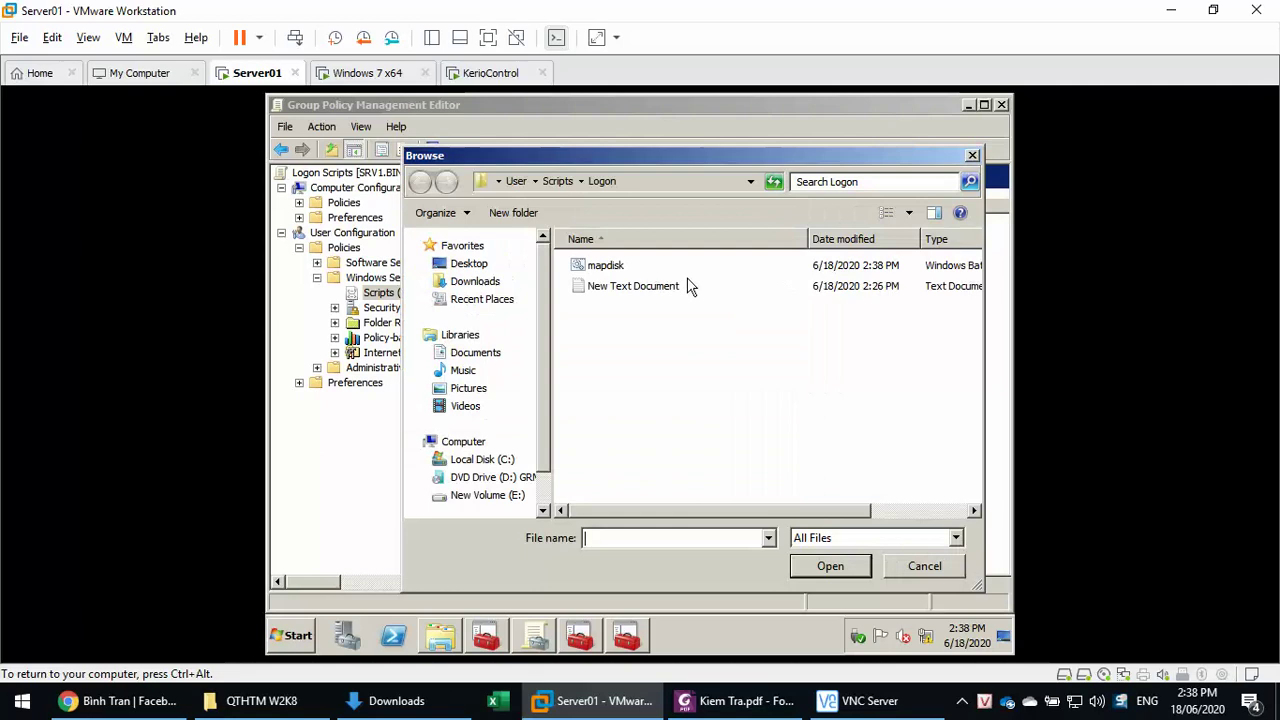
{"action": "left_click", "coordinate": [606, 268]}
{"action": "right_click", "coordinate": [606, 270]}
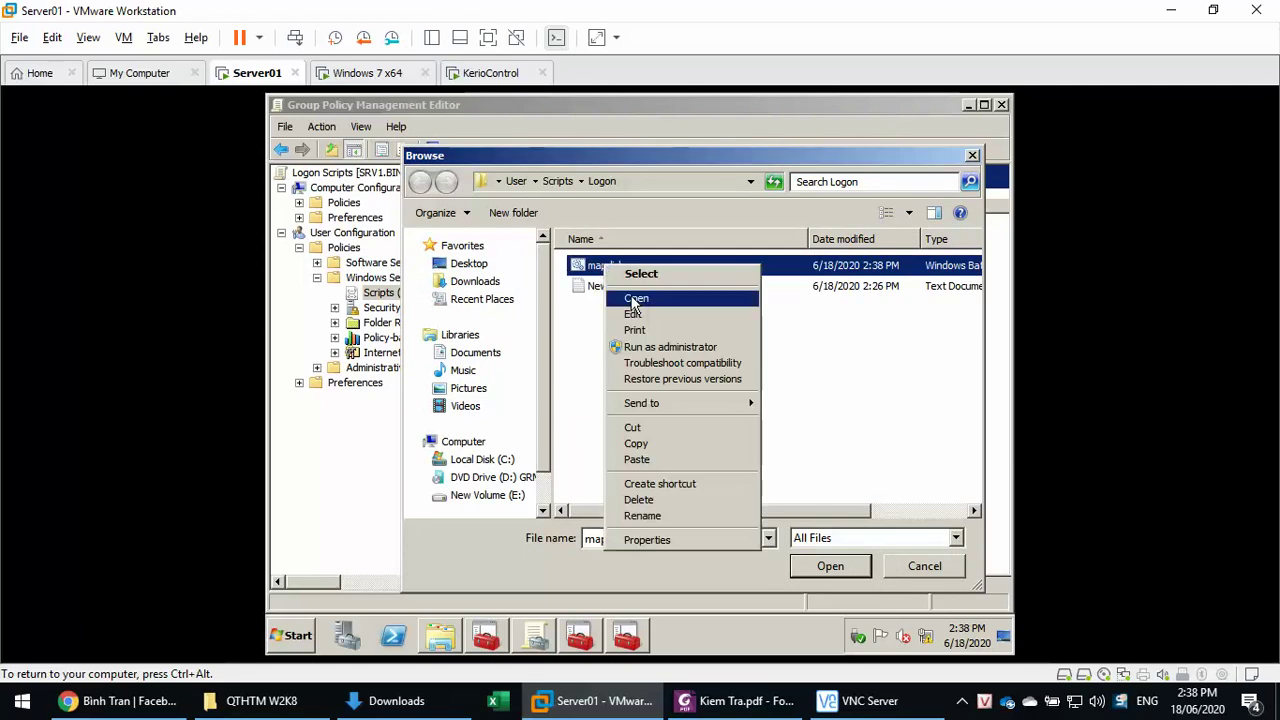
{"action": "left_click", "coordinate": [639, 314]}
{"action": "left_click", "coordinate": [673, 377]}
- Change line 2's drive letter from X back to Z and save mapdisk.bat
{"action": "left_click", "coordinate": [456, 256]}
{"action": "key", "text": "Left"}
{"action": "key", "text": "Left"}
{"action": "key", "text": "shift+Left"}
{"action": "type", "text": "Z"}
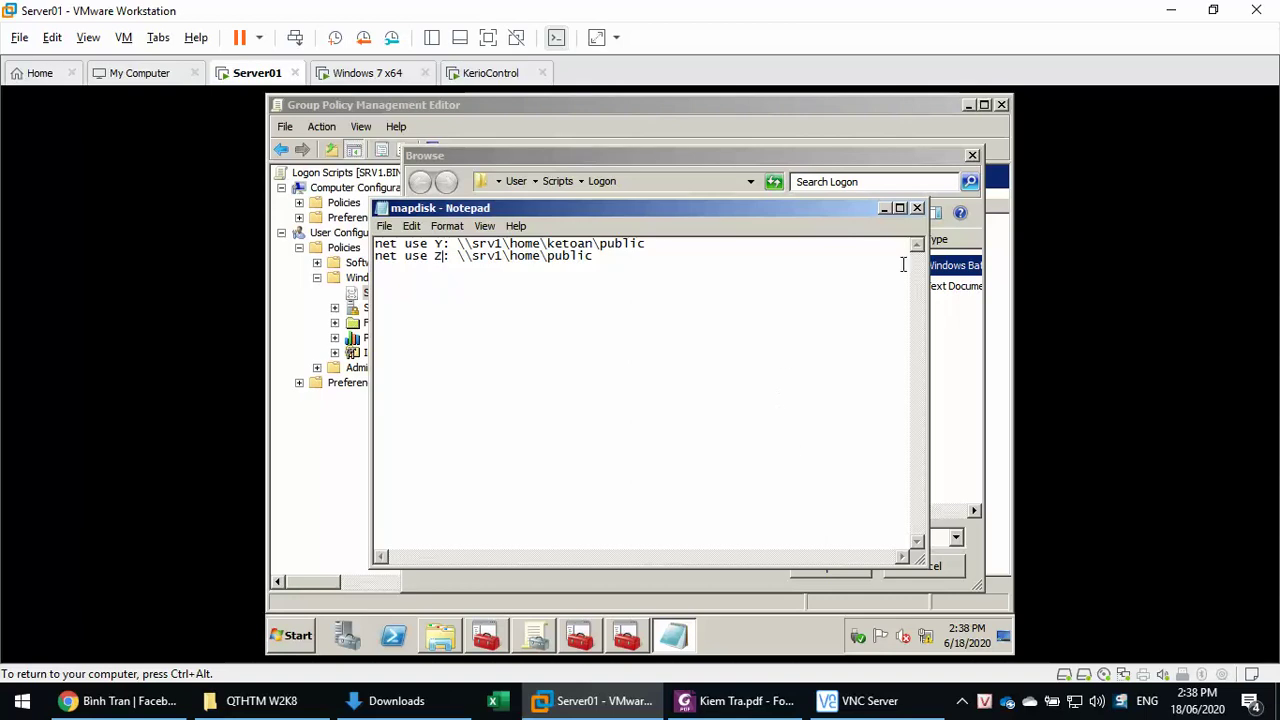
{"action": "left_click", "coordinate": [903, 208]}
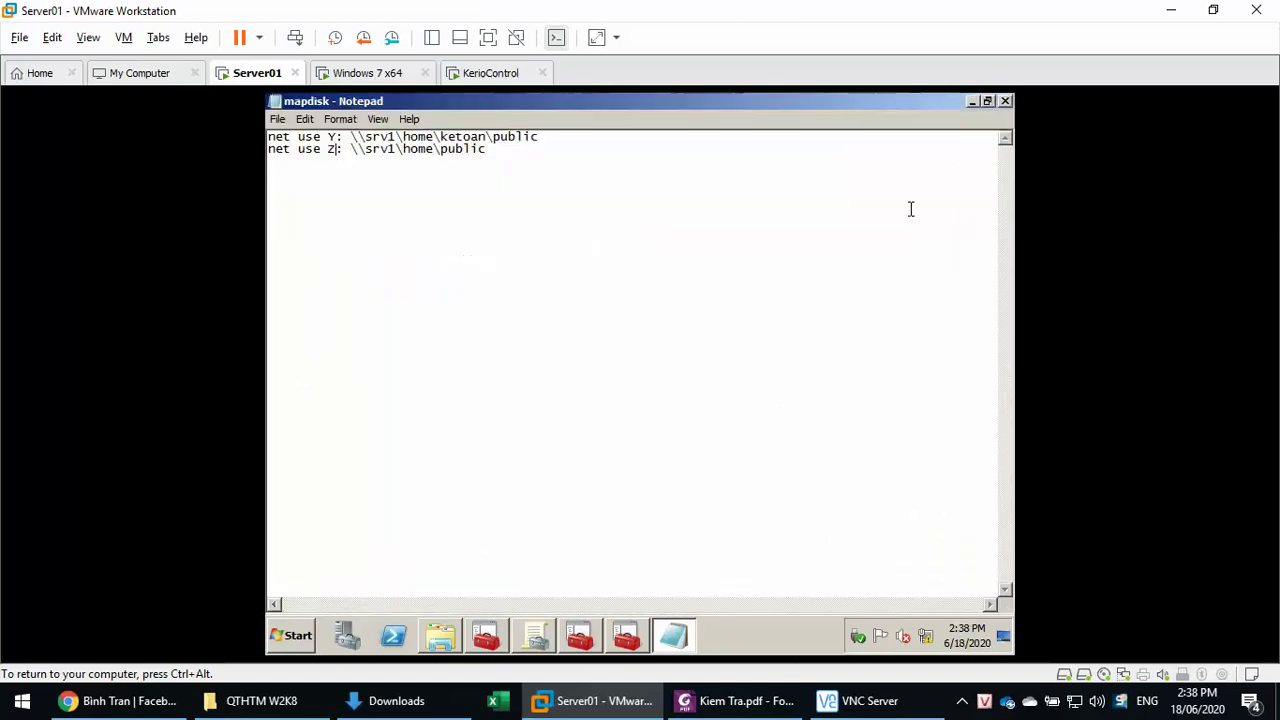
{"action": "left_click", "coordinate": [1005, 101]}
{"action": "left_click", "coordinate": [596, 379]}
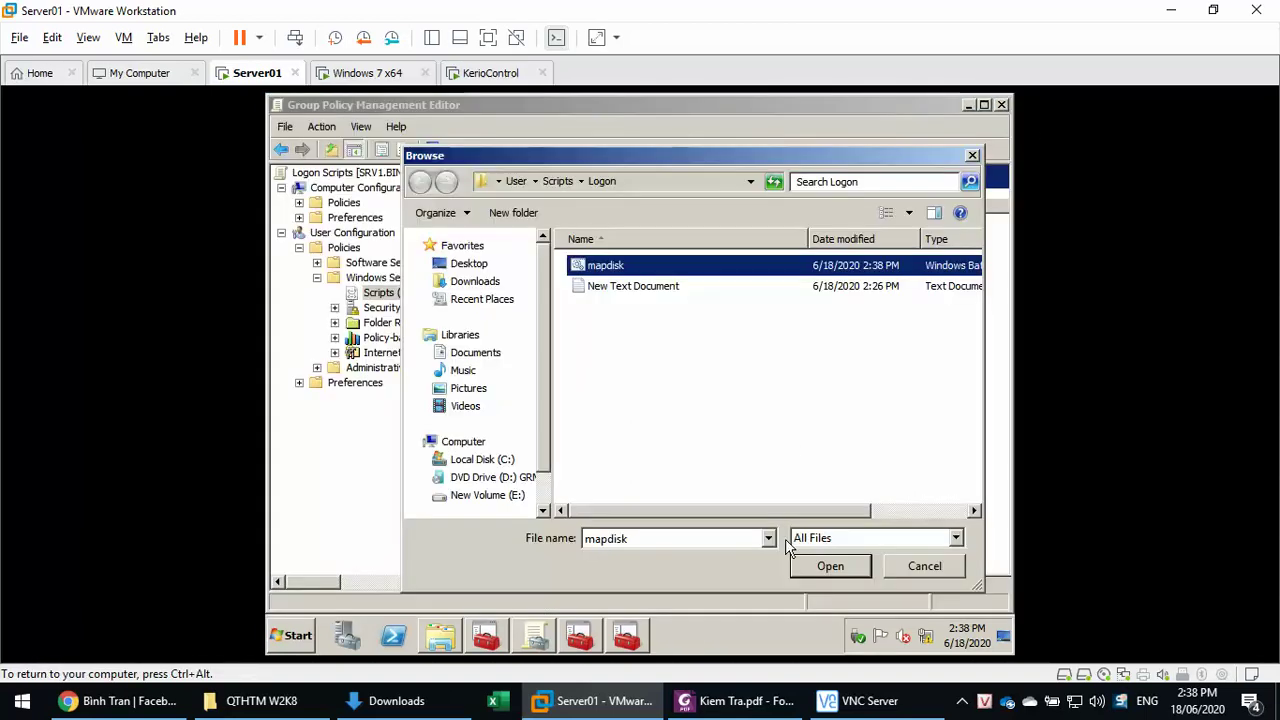
- Select mapdisk.bat as the logon script, apply, and close Logon Properties
{"action": "left_click", "coordinate": [818, 565]}
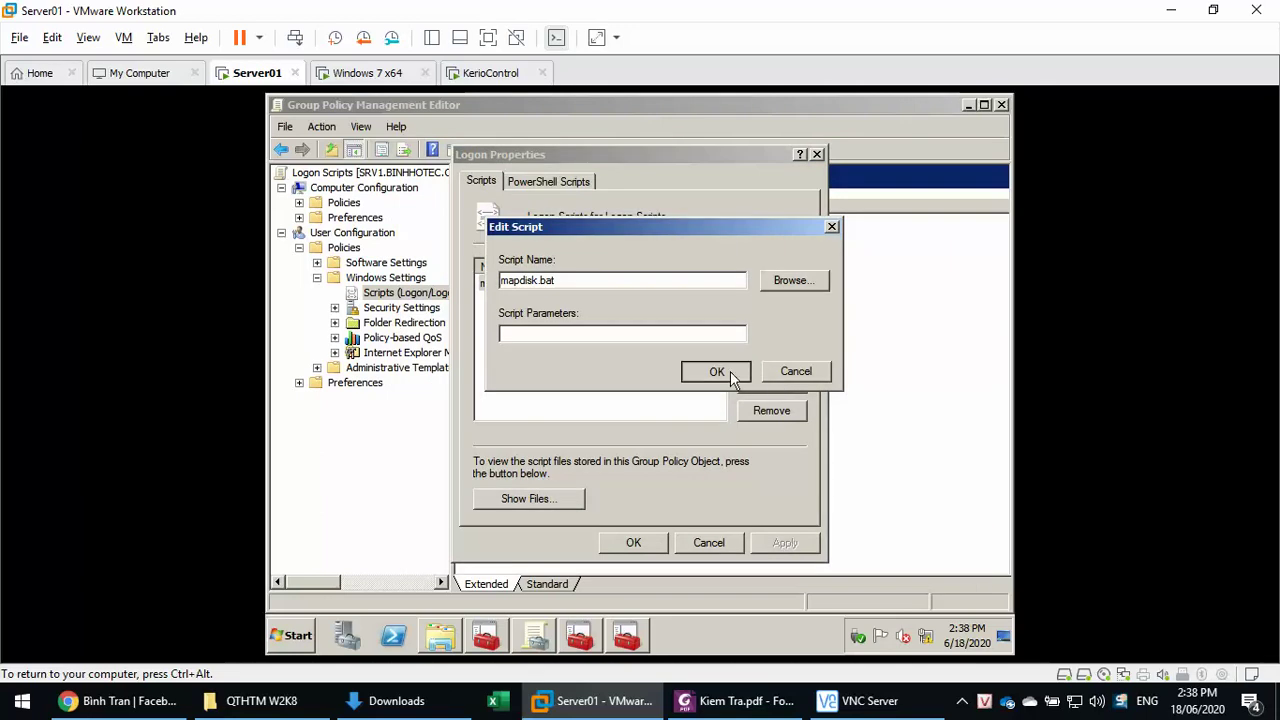
{"action": "left_click", "coordinate": [716, 370]}
{"action": "left_click", "coordinate": [783, 542]}
{"action": "left_click", "coordinate": [630, 543]}
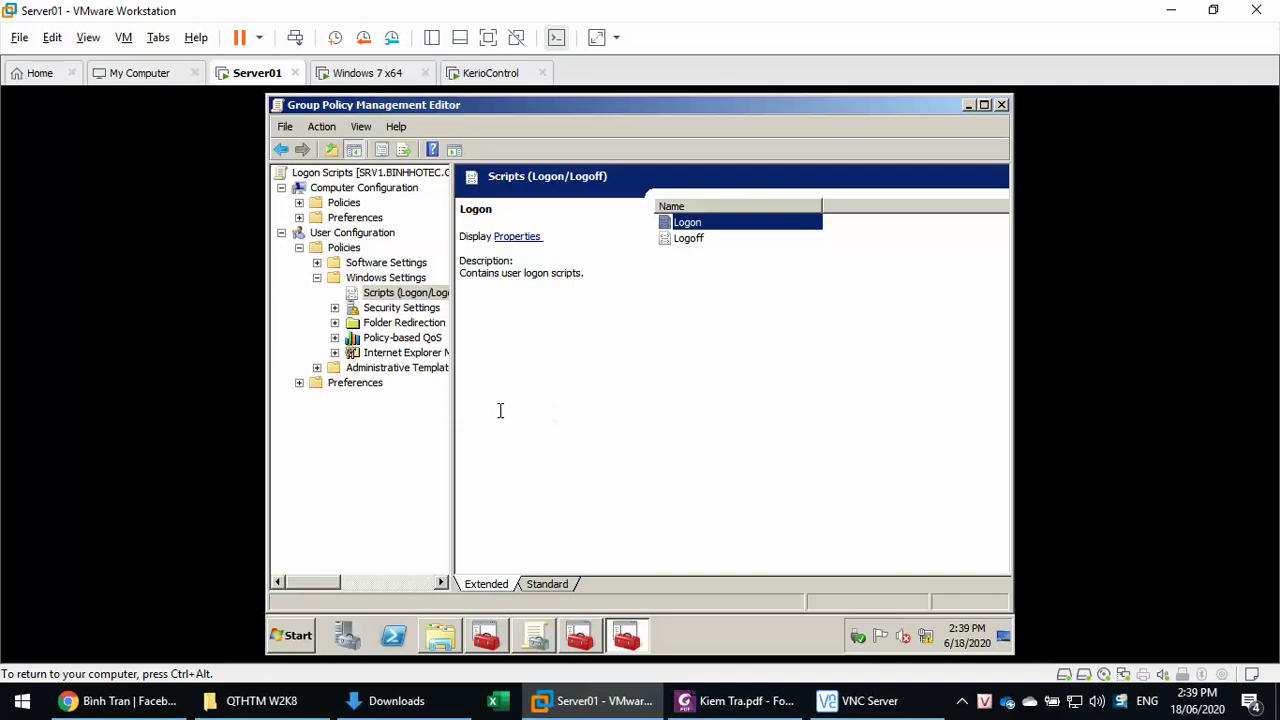
- Close Group Policy Management and set the first KeToan user's home folder drive to X: with full control
{"action": "left_click", "coordinate": [1001, 105]}
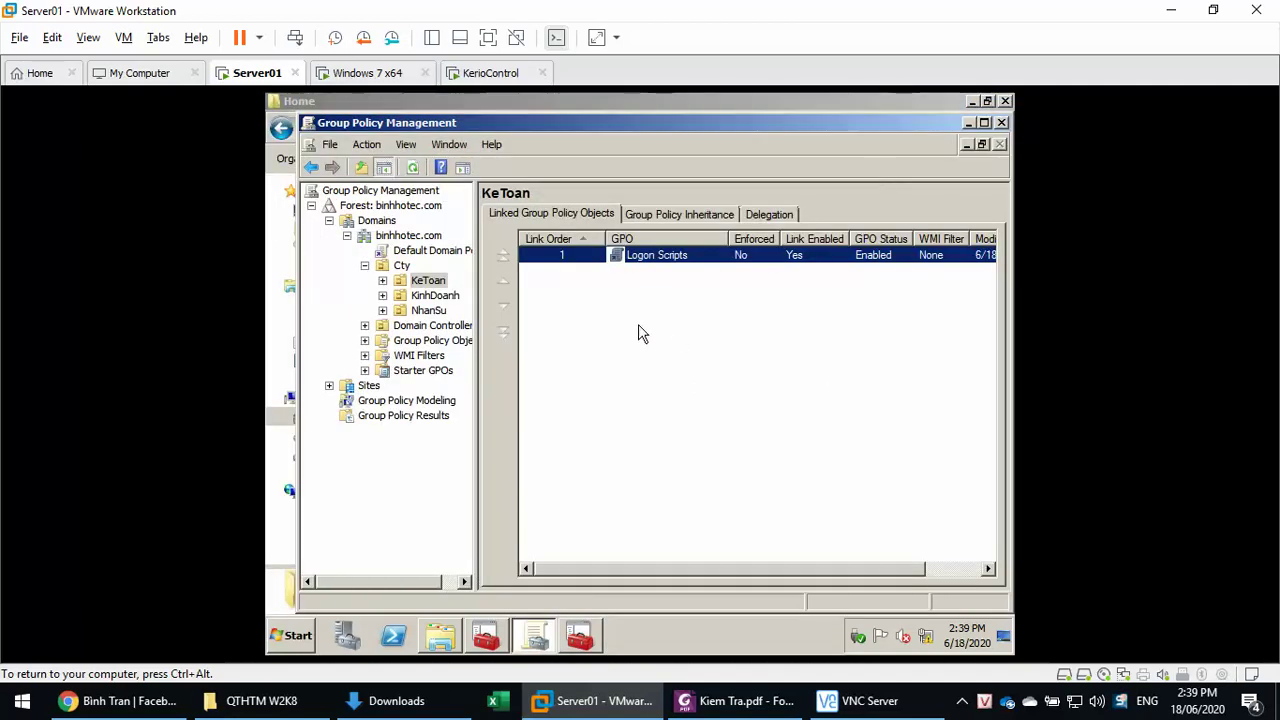
{"action": "left_click", "coordinate": [1001, 123]}
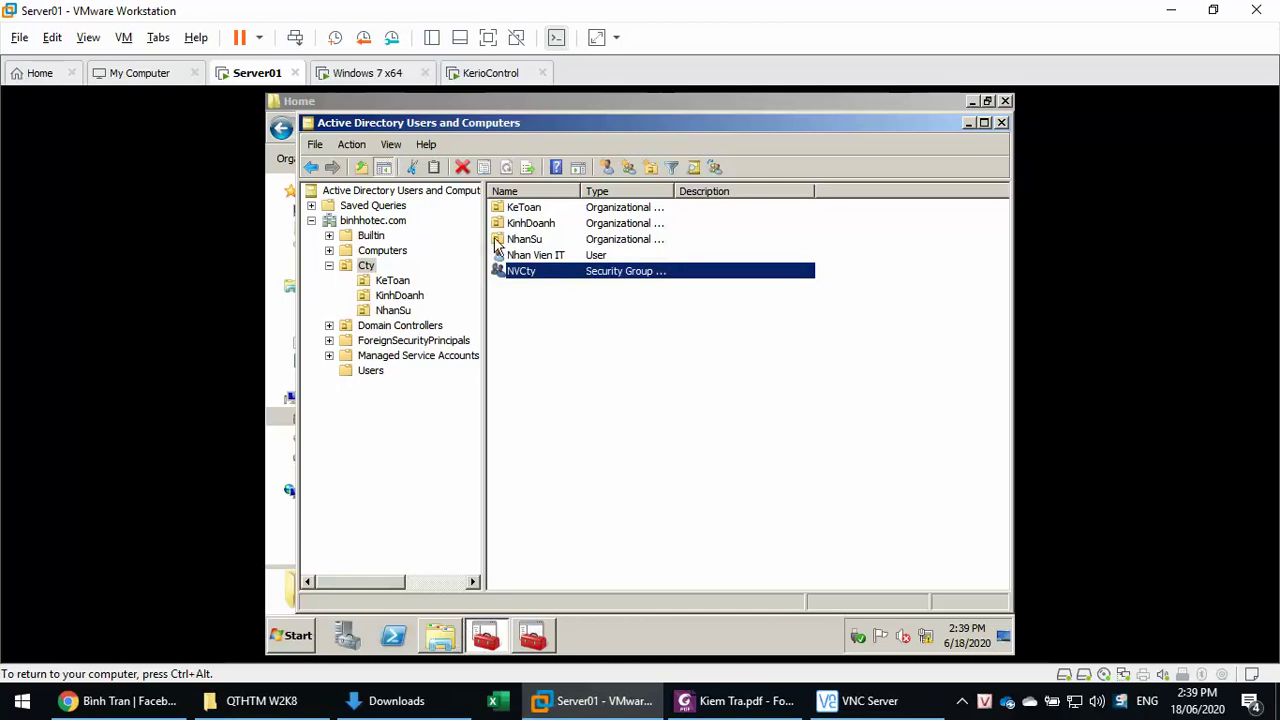
{"action": "left_click", "coordinate": [400, 280]}
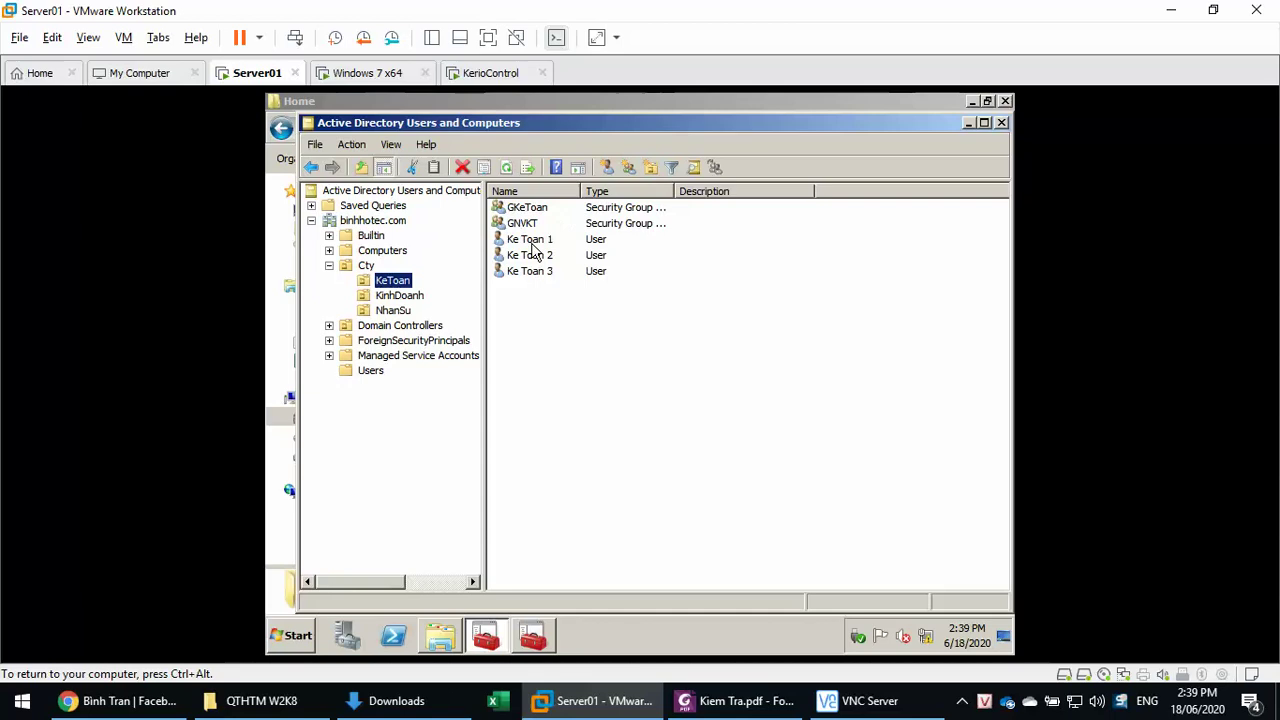
{"action": "left_click", "coordinate": [530, 241]}
{"action": "right_click", "coordinate": [532, 243]}
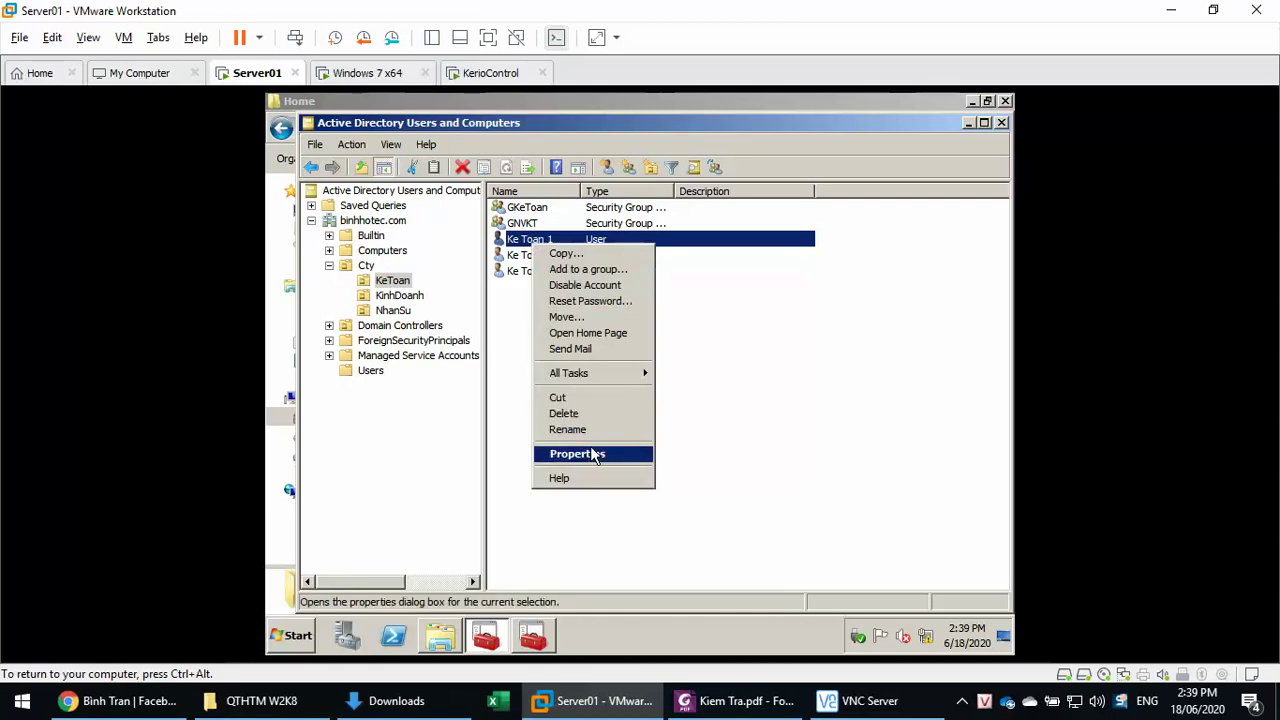
{"action": "left_click", "coordinate": [580, 453]}
{"action": "left_click", "coordinate": [630, 186]}
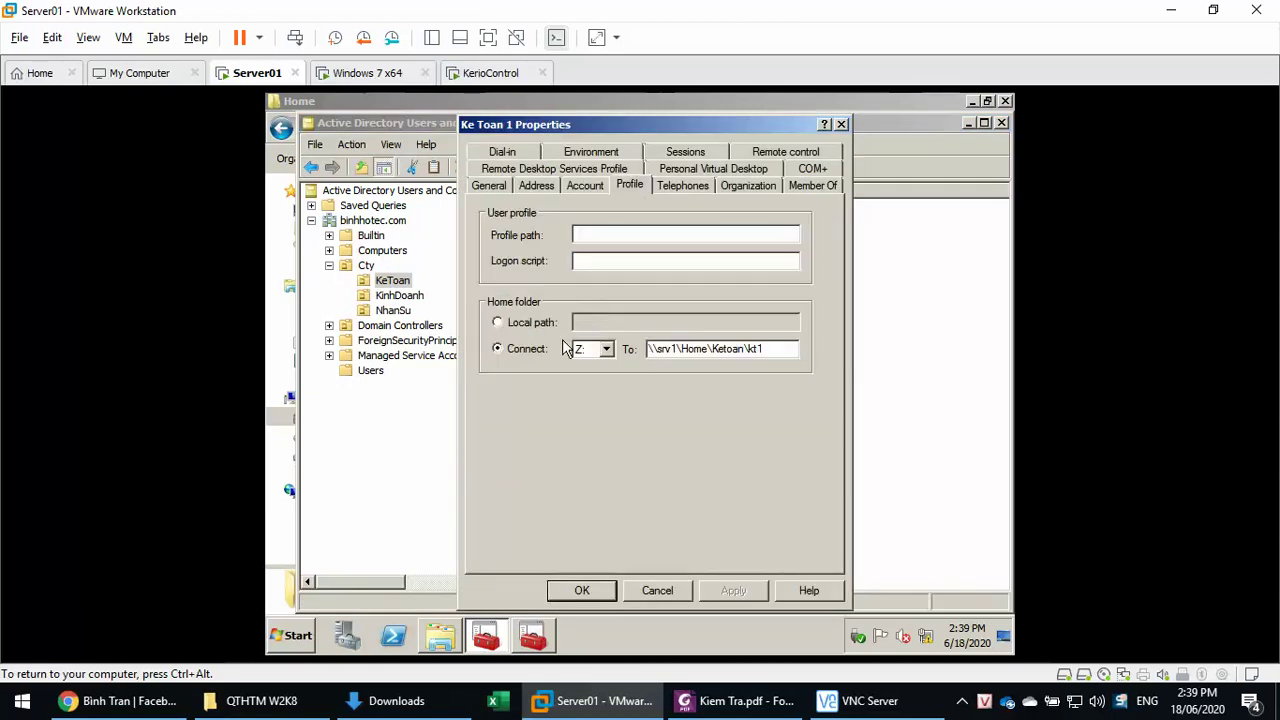
{"action": "left_click", "coordinate": [592, 349]}
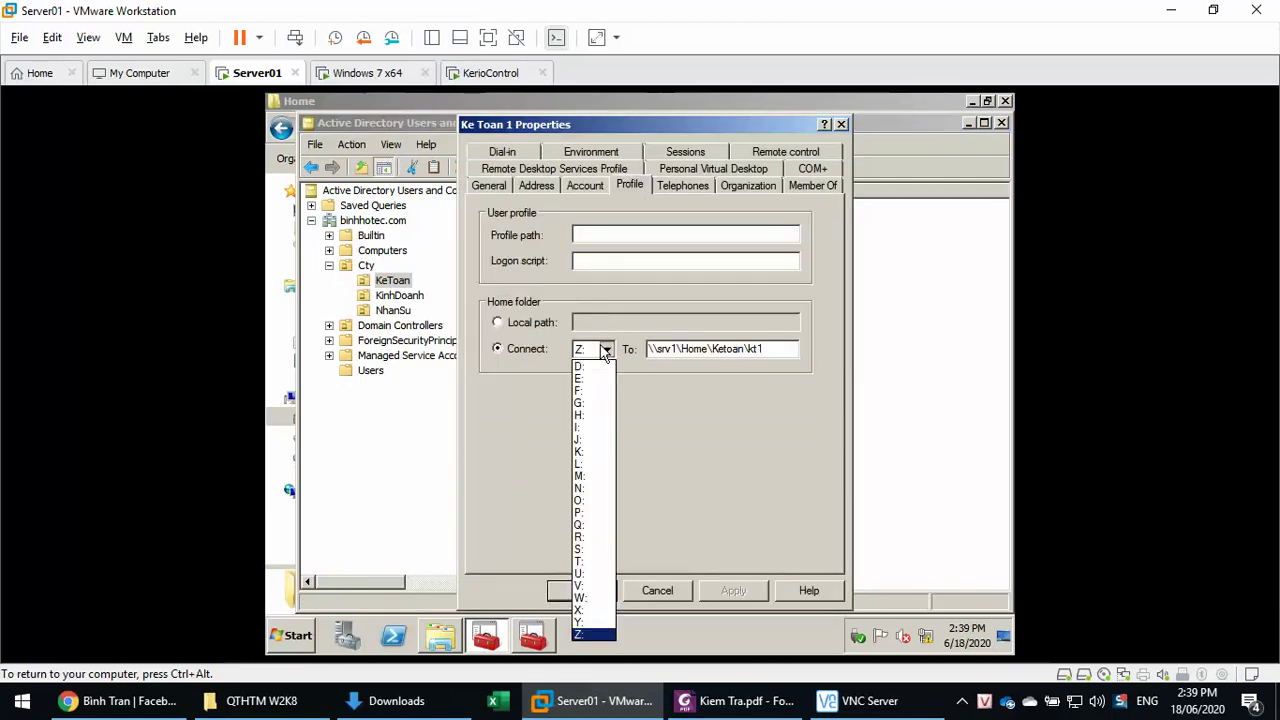
{"action": "left_click", "coordinate": [580, 609]}
{"action": "left_click", "coordinate": [735, 595]}
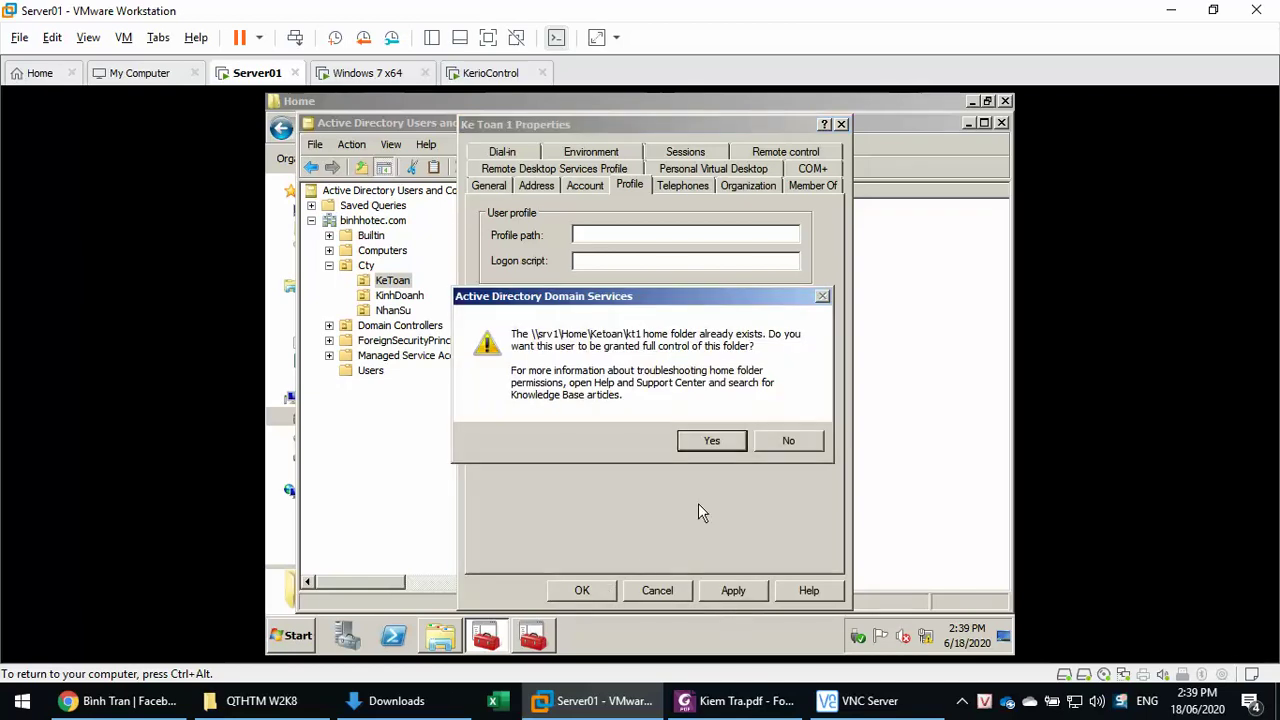
{"action": "left_click", "coordinate": [711, 441]}
{"action": "left_click", "coordinate": [604, 588]}
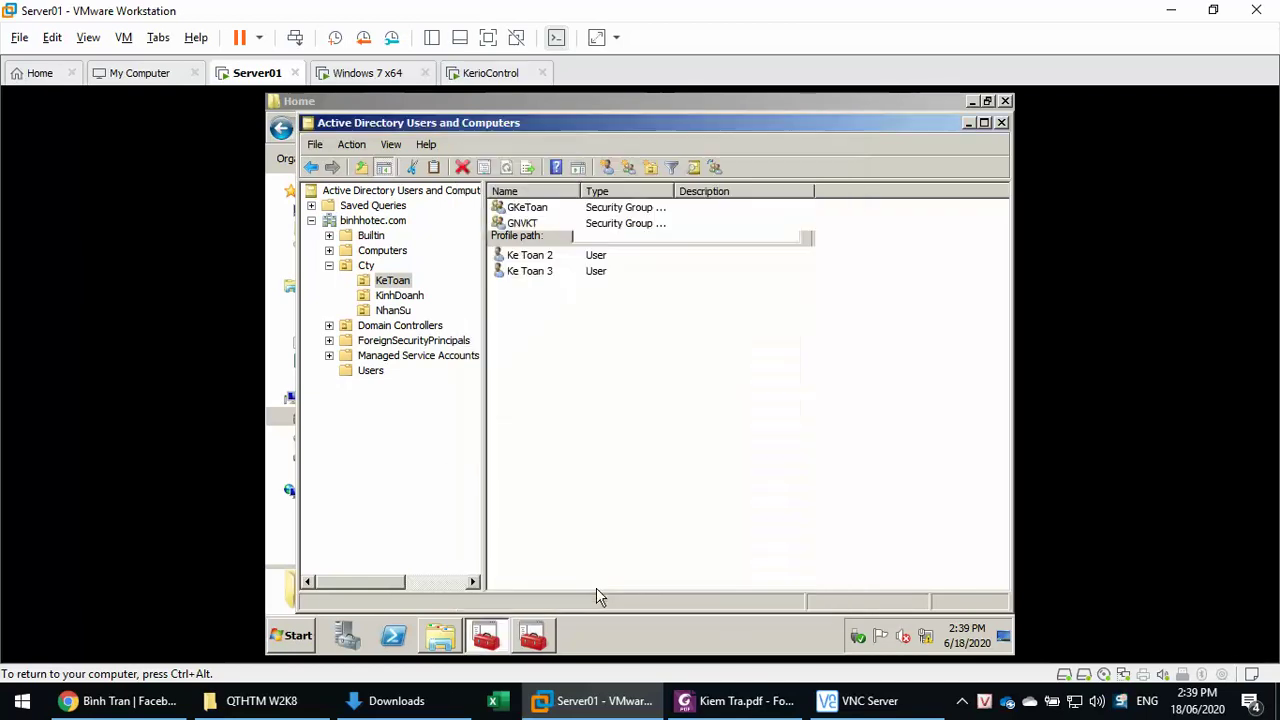
- Set the second KeToan user's home folder drive to X: with full control
{"action": "left_click", "coordinate": [547, 258]}
{"action": "right_click", "coordinate": [547, 258]}
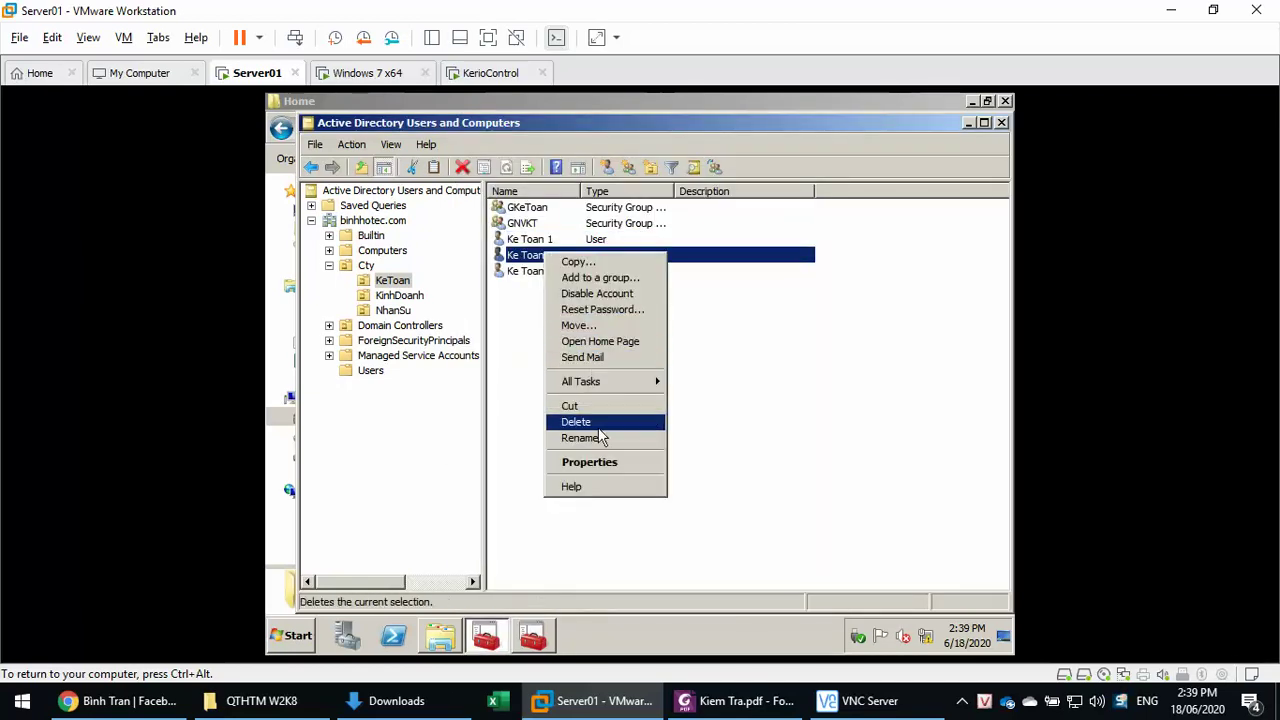
{"action": "left_click", "coordinate": [605, 462]}
{"action": "left_click", "coordinate": [630, 188]}
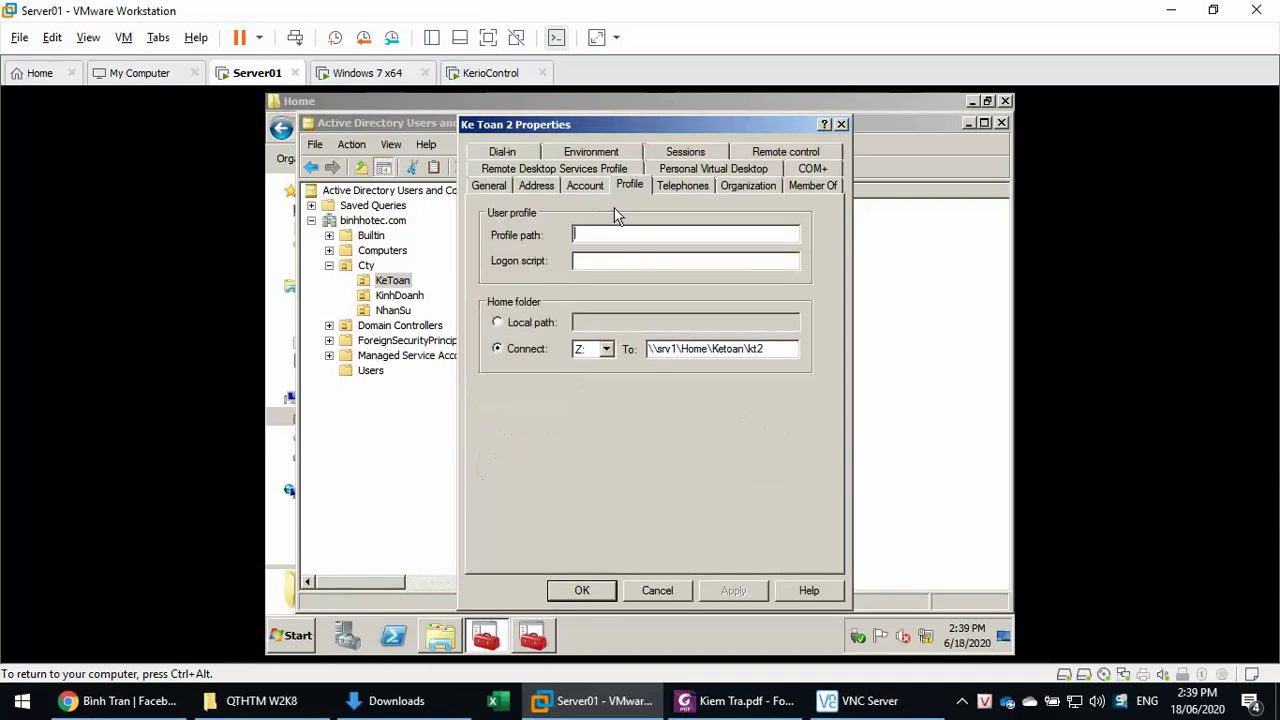
{"action": "left_click", "coordinate": [607, 349]}
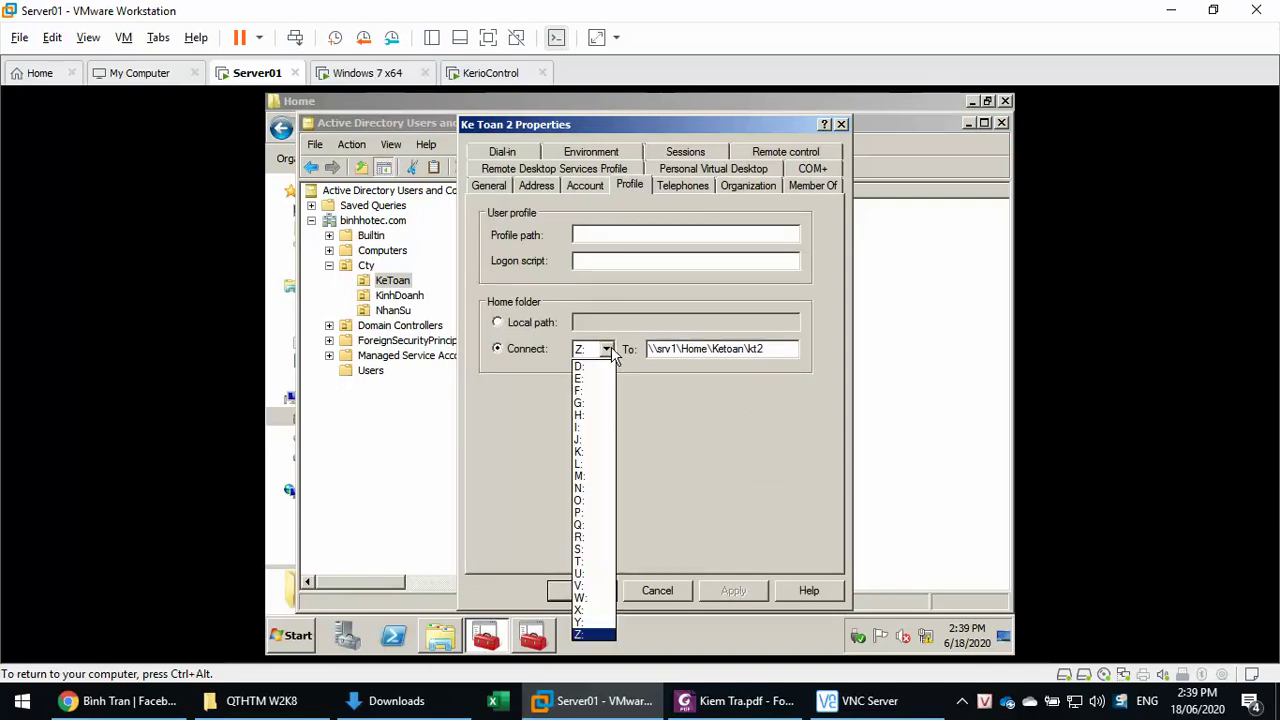
{"action": "left_click", "coordinate": [600, 609]}
{"action": "left_click", "coordinate": [733, 591]}
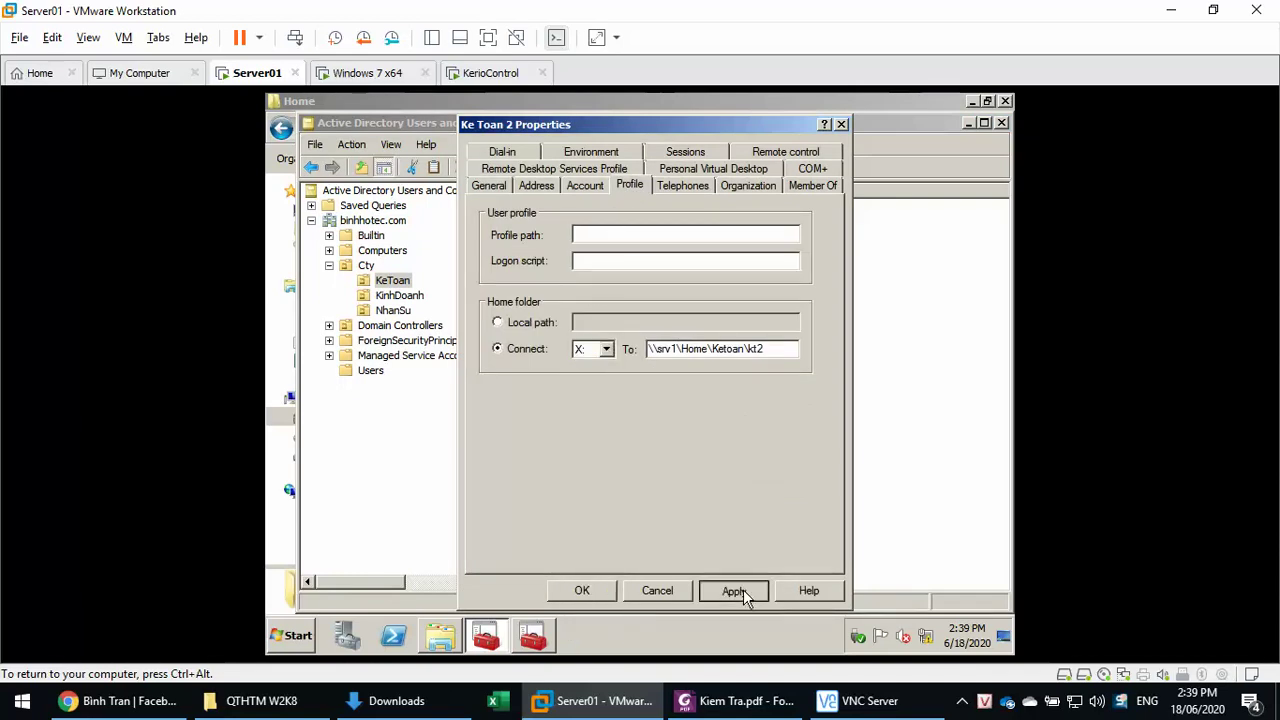
{"action": "left_click", "coordinate": [710, 440]}
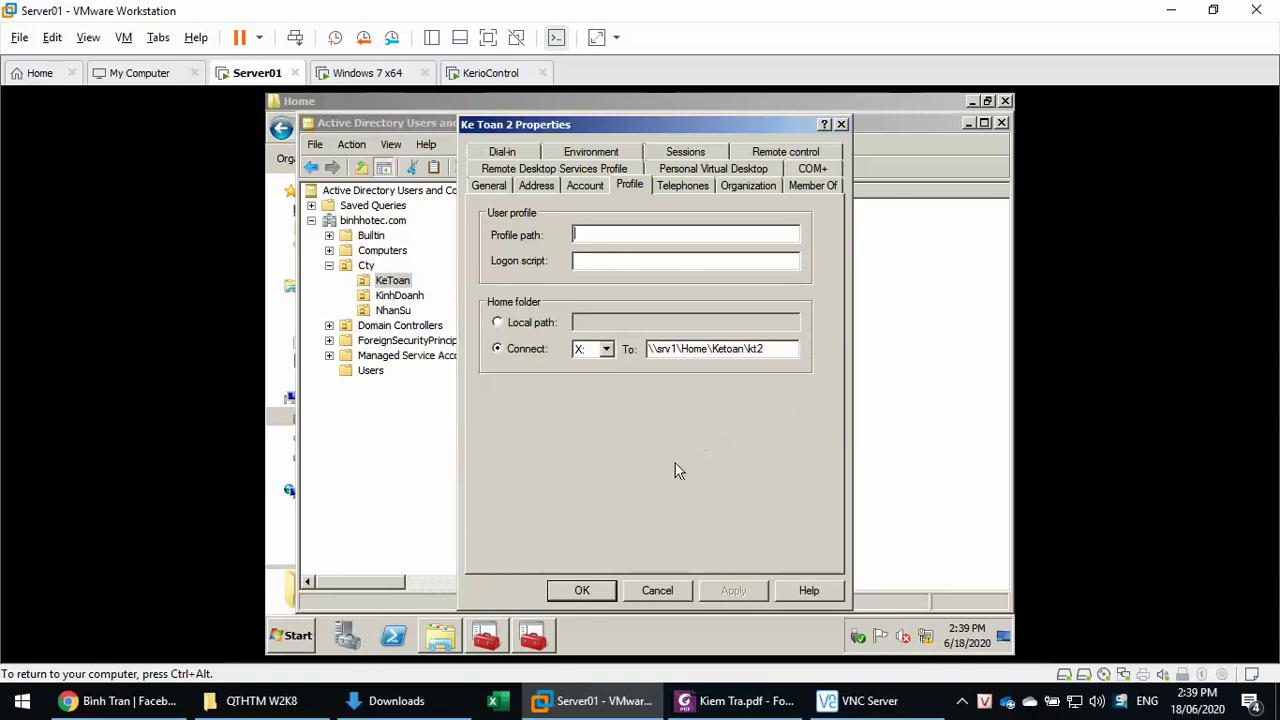
{"action": "left_click", "coordinate": [581, 588]}
- Set Ke Toan 3's home folder drive to X: with full control
{"action": "right_click", "coordinate": [550, 272]}
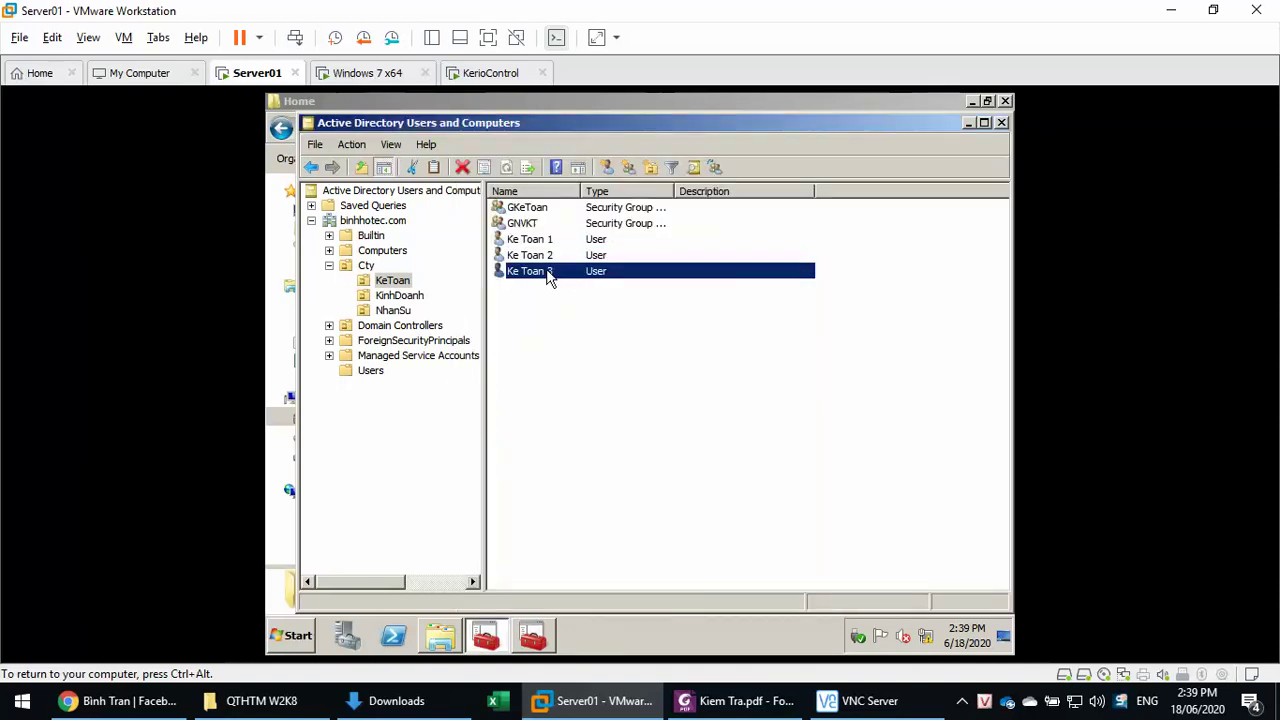
{"action": "left_click", "coordinate": [605, 480]}
{"action": "left_click", "coordinate": [586, 188]}
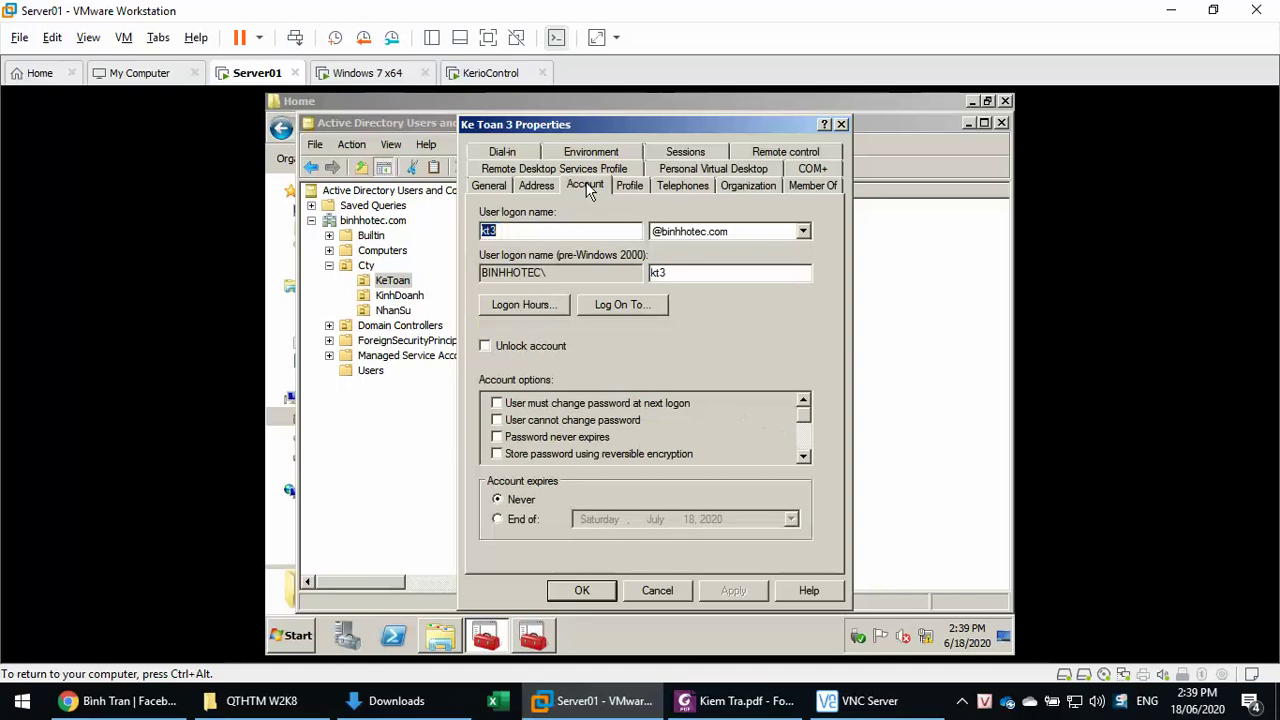
{"action": "left_click", "coordinate": [618, 190]}
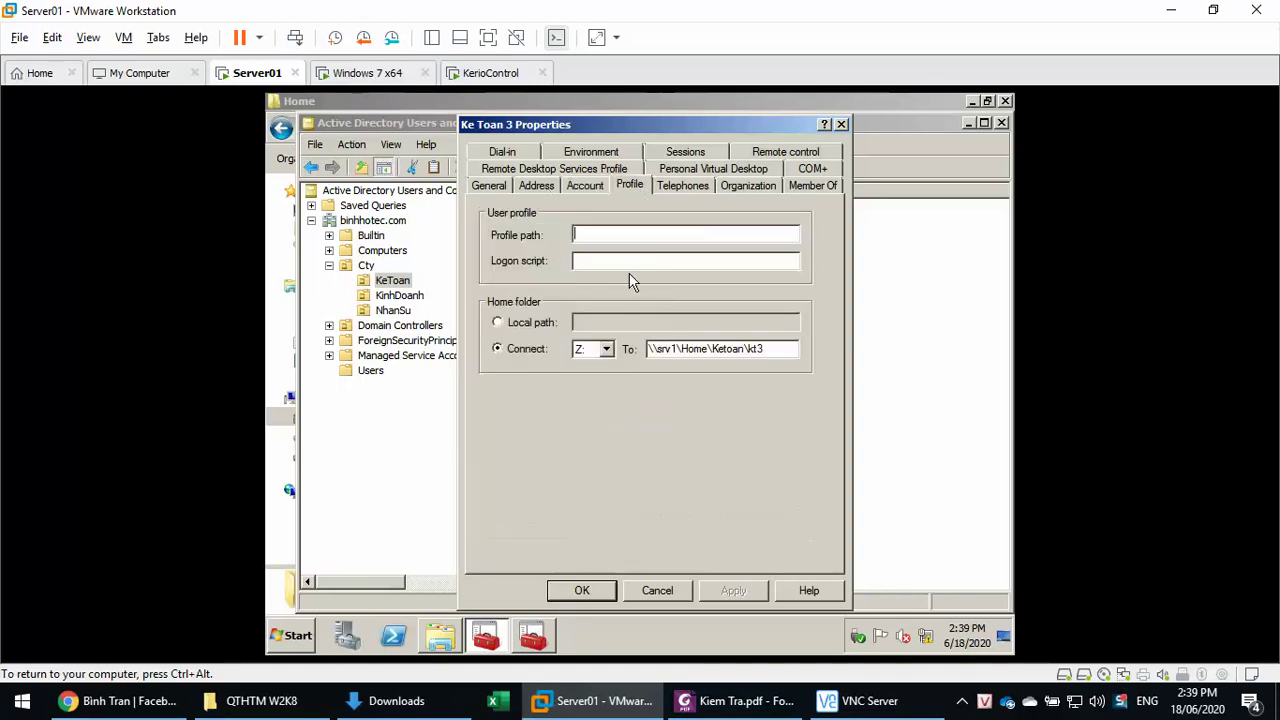
{"action": "left_click", "coordinate": [606, 349]}
{"action": "left_click", "coordinate": [585, 610]}
{"action": "left_click", "coordinate": [734, 591]}
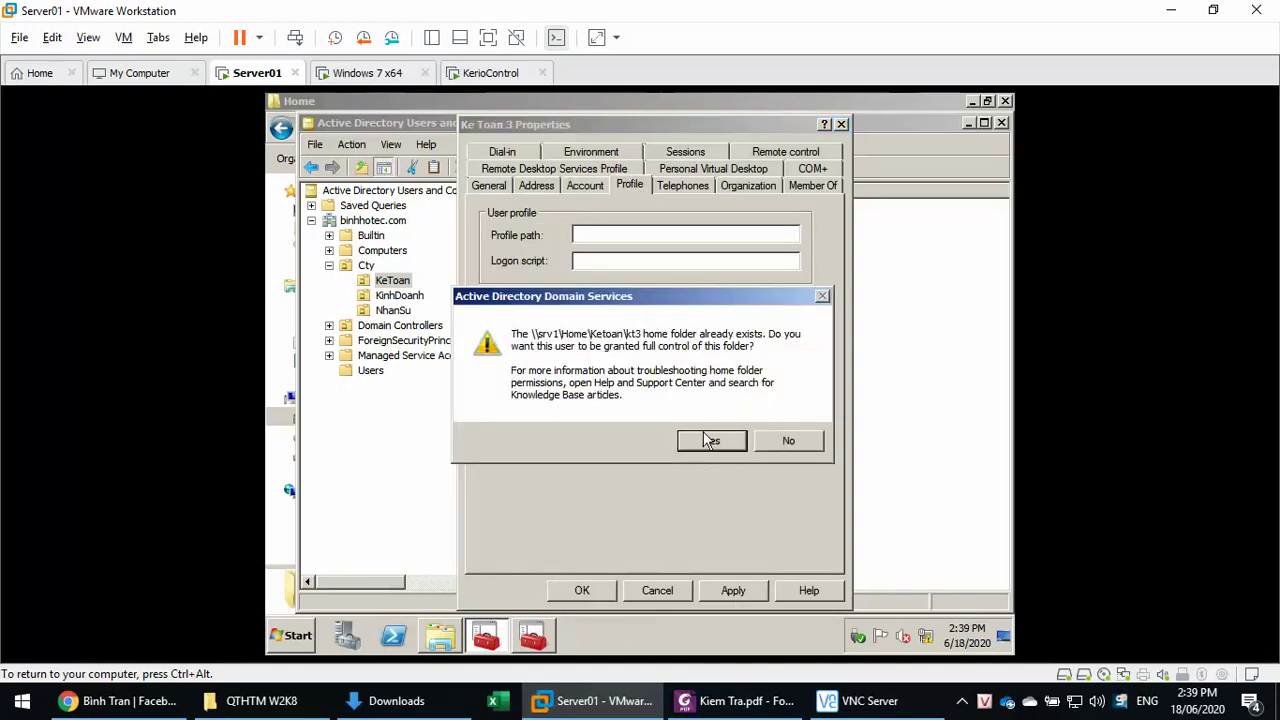
{"action": "left_click", "coordinate": [708, 440]}
{"action": "left_click", "coordinate": [583, 592]}
{"action": "left_click", "coordinate": [580, 589]}
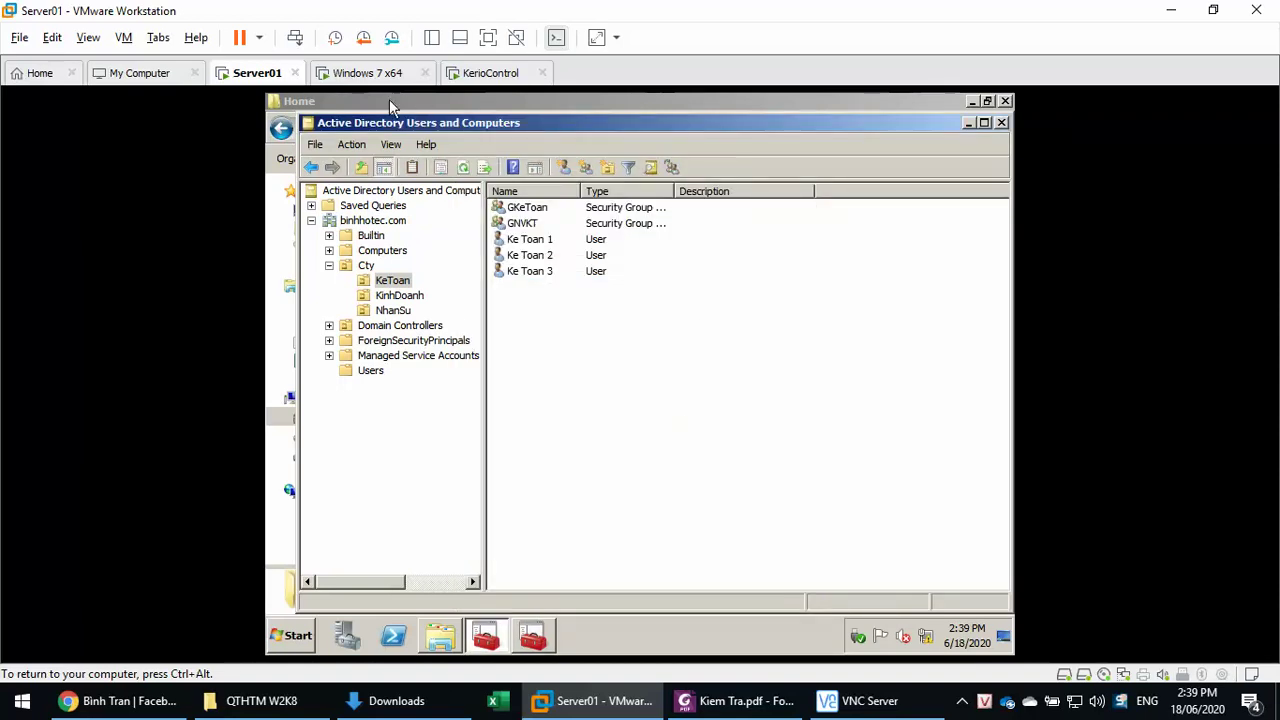
- Force a group policy refresh on Server01 with gpupdate /force
{"action": "left_click", "coordinate": [287, 637]}
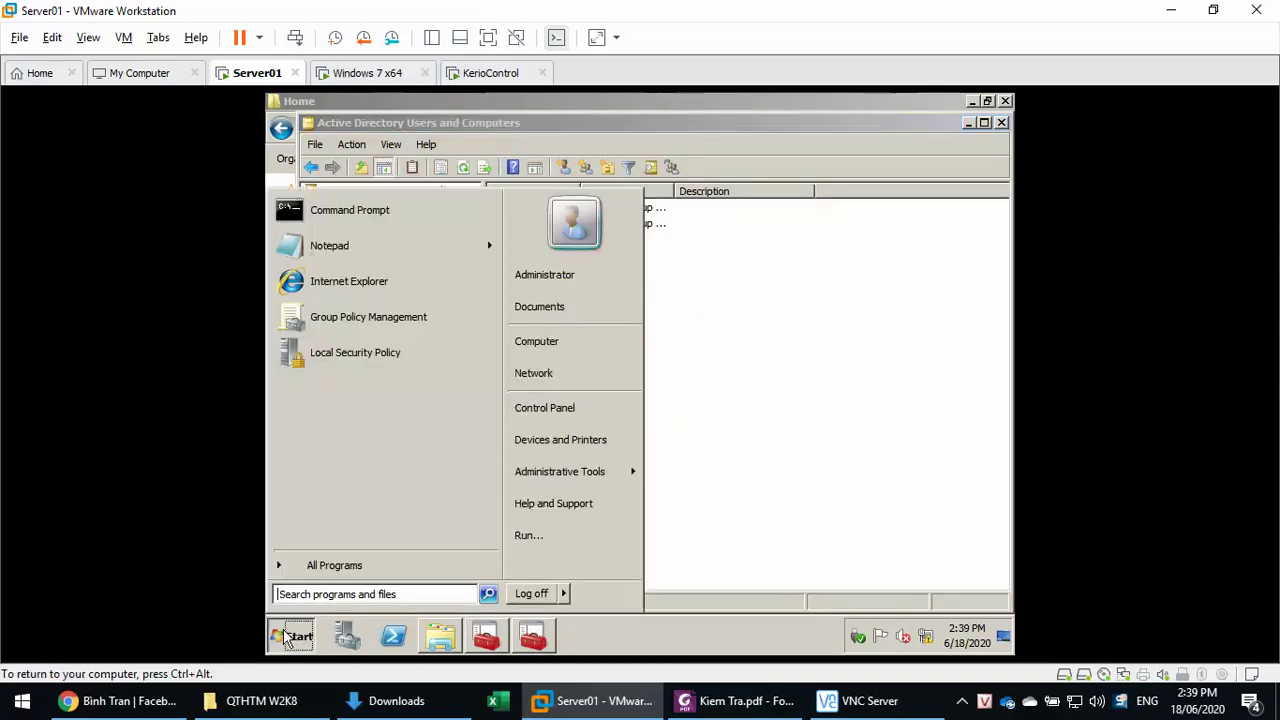
{"action": "left_click", "coordinate": [541, 535]}
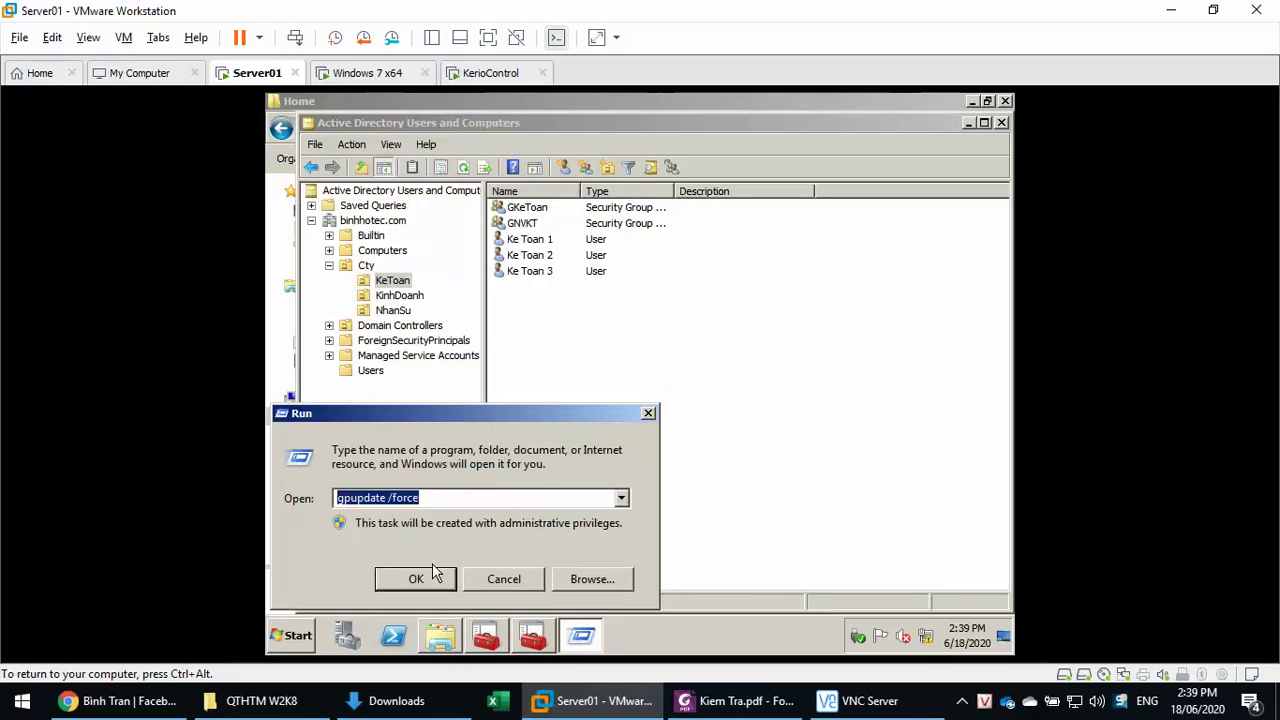
{"action": "left_click", "coordinate": [430, 574]}
- Log off and back on to the Windows 7 VM, then open Computer to check drives X:, Y:, Z:
{"action": "left_click", "coordinate": [377, 75]}
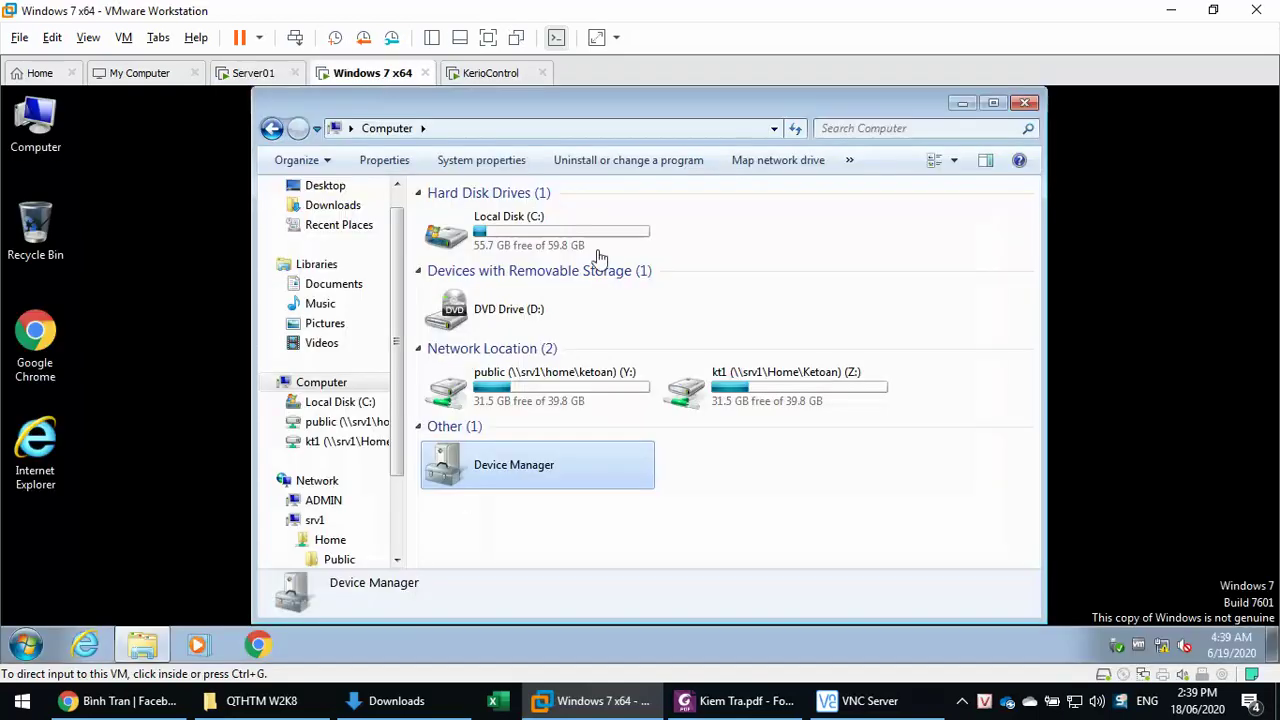
{"action": "left_click", "coordinate": [25, 645]}
{"action": "left_click", "coordinate": [328, 596]}
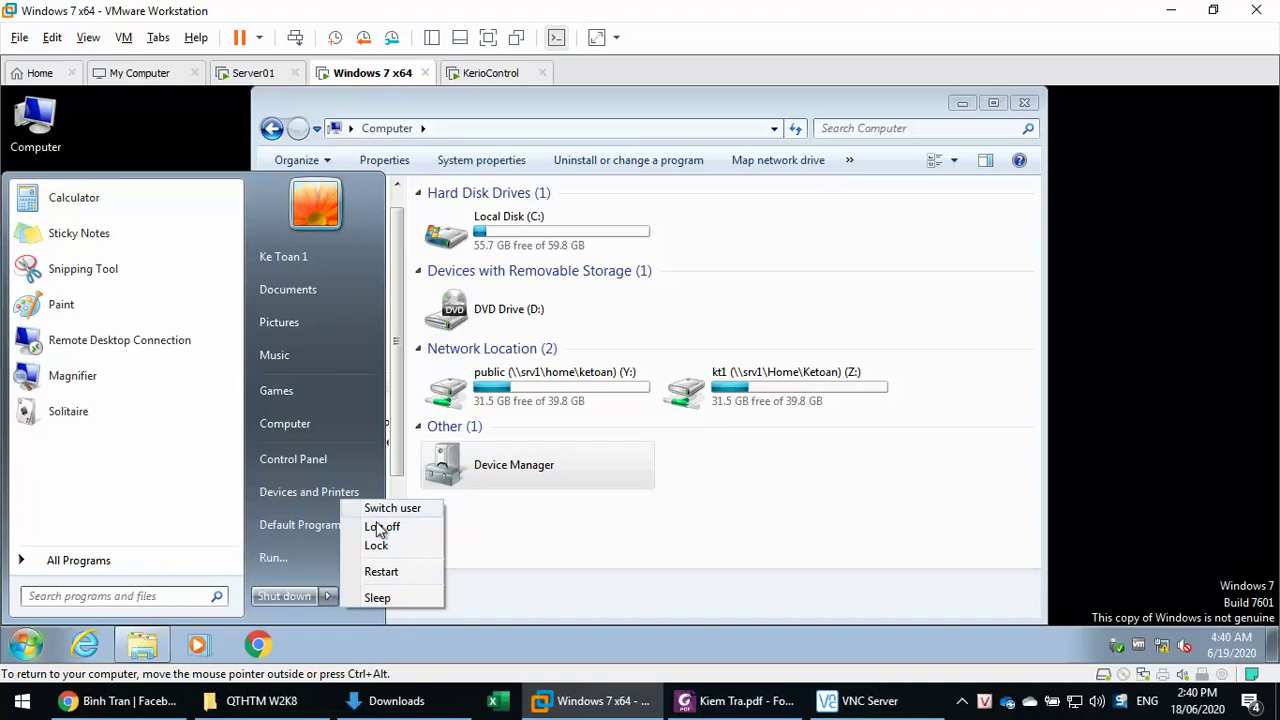
{"action": "left_click", "coordinate": [376, 529]}
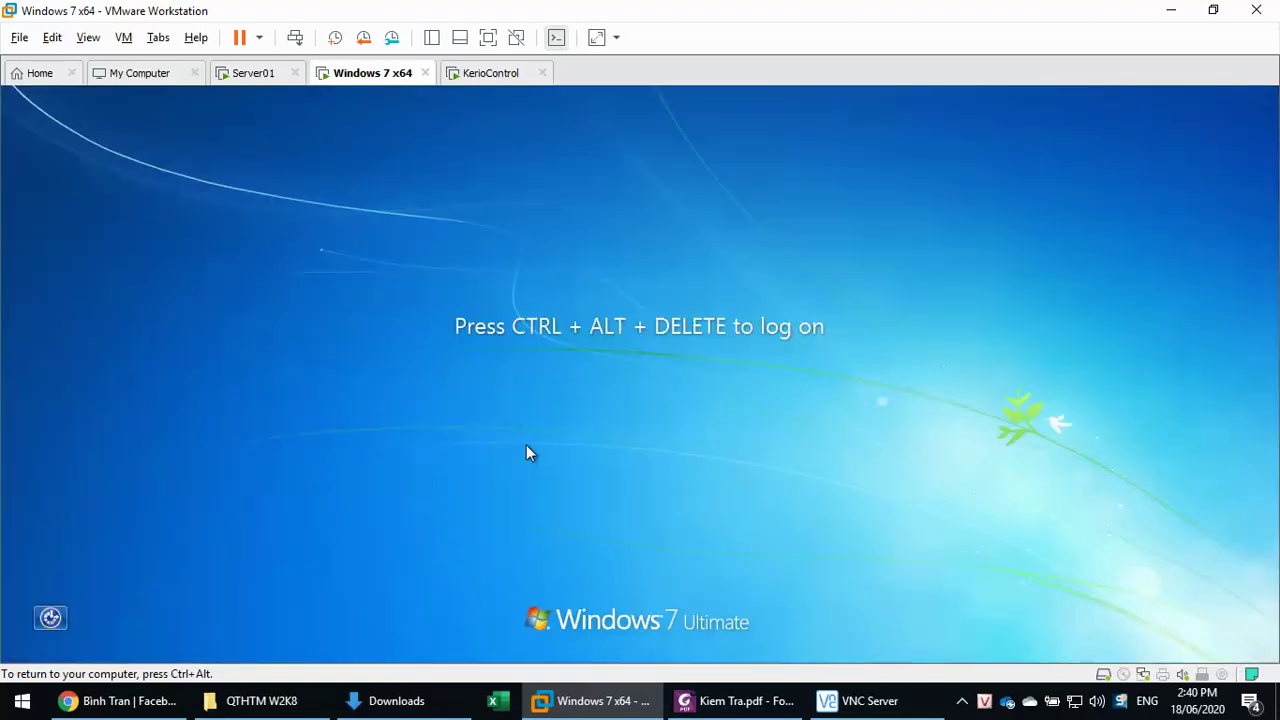
{"action": "key", "text": "ctrl+alt+Insert"}
{"action": "type", "text": "123"}
{"action": "key", "text": "Return"}
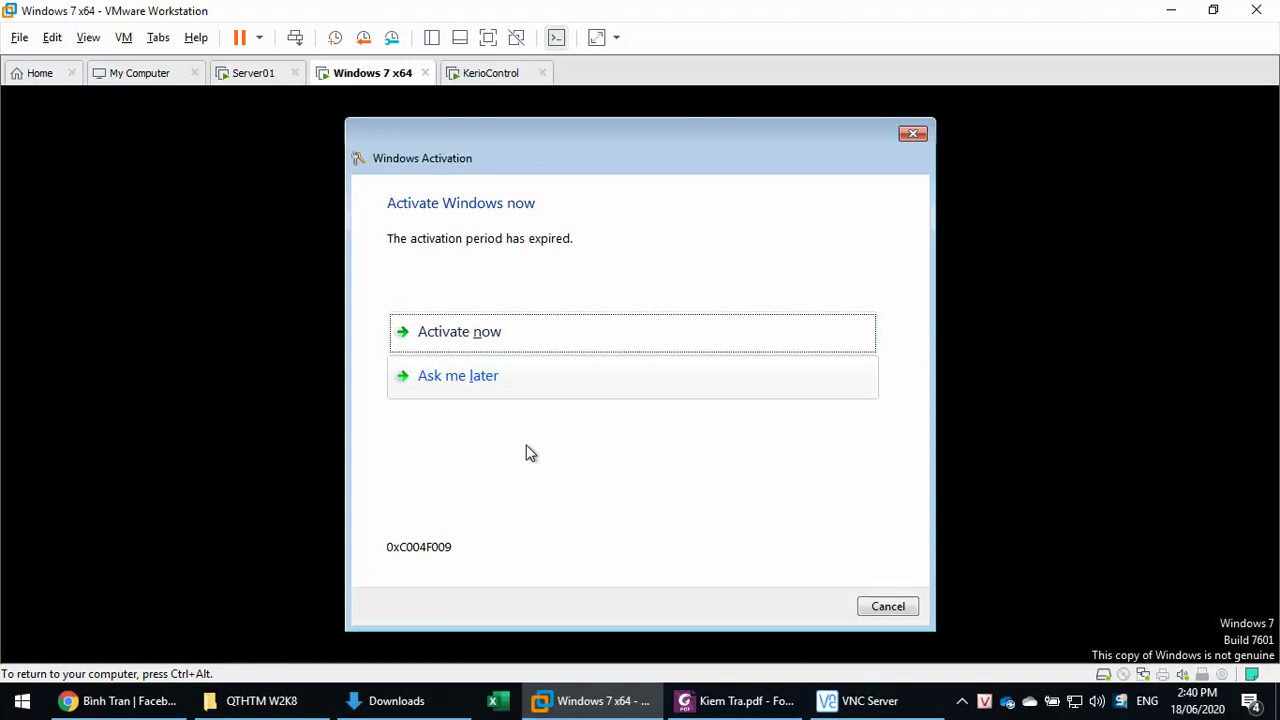
{"action": "left_click", "coordinate": [879, 608]}
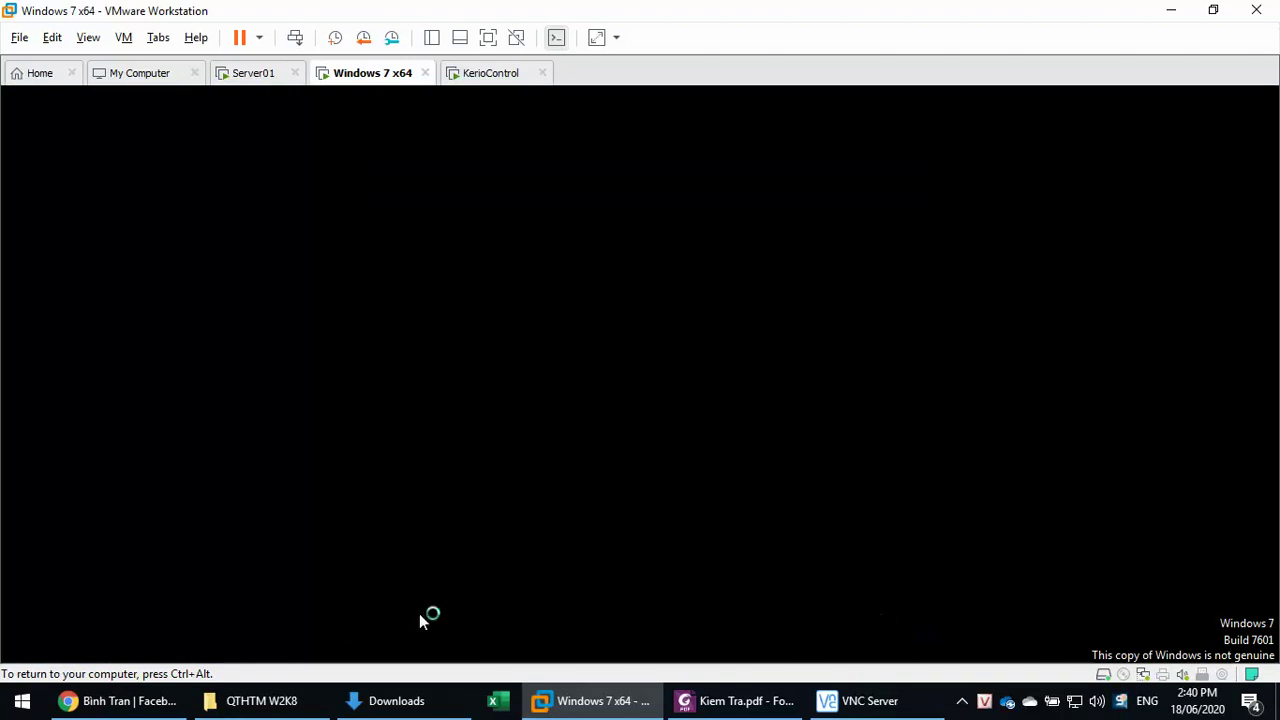
{"action": "left_click", "coordinate": [145, 646]}
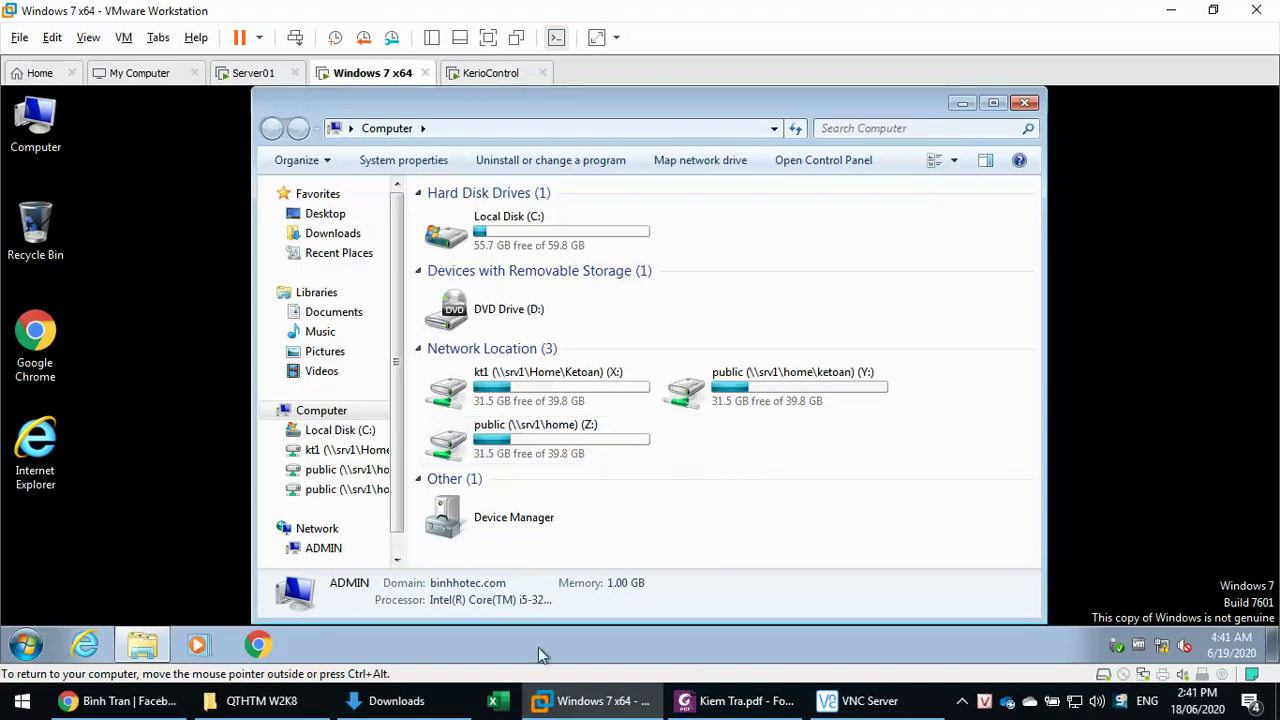
{"action": "left_click", "coordinate": [740, 700]}
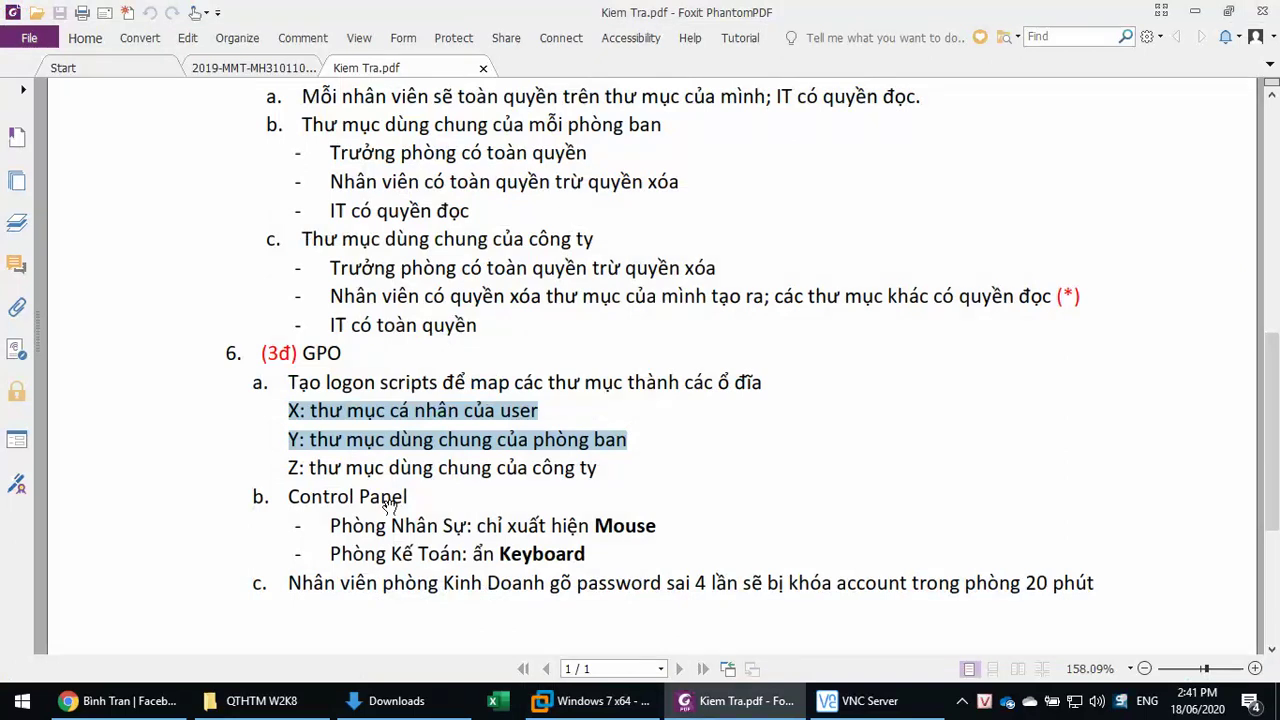
{"action": "scroll", "coordinate": [388, 503], "scroll_direction": "down", "scroll_amount": 3}
{"action": "left_click_drag", "start_coordinate": [340, 413], "coordinate": [683, 410]}
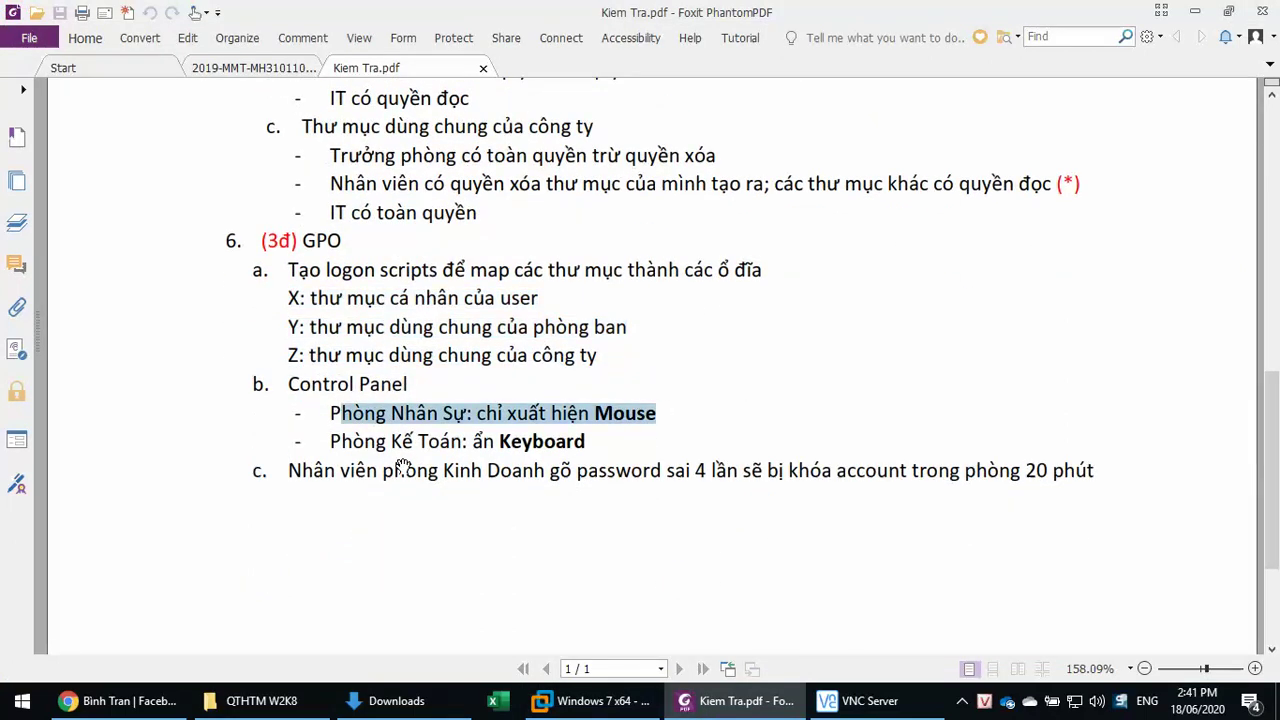
{"action": "left_click_drag", "start_coordinate": [340, 441], "coordinate": [618, 455]}
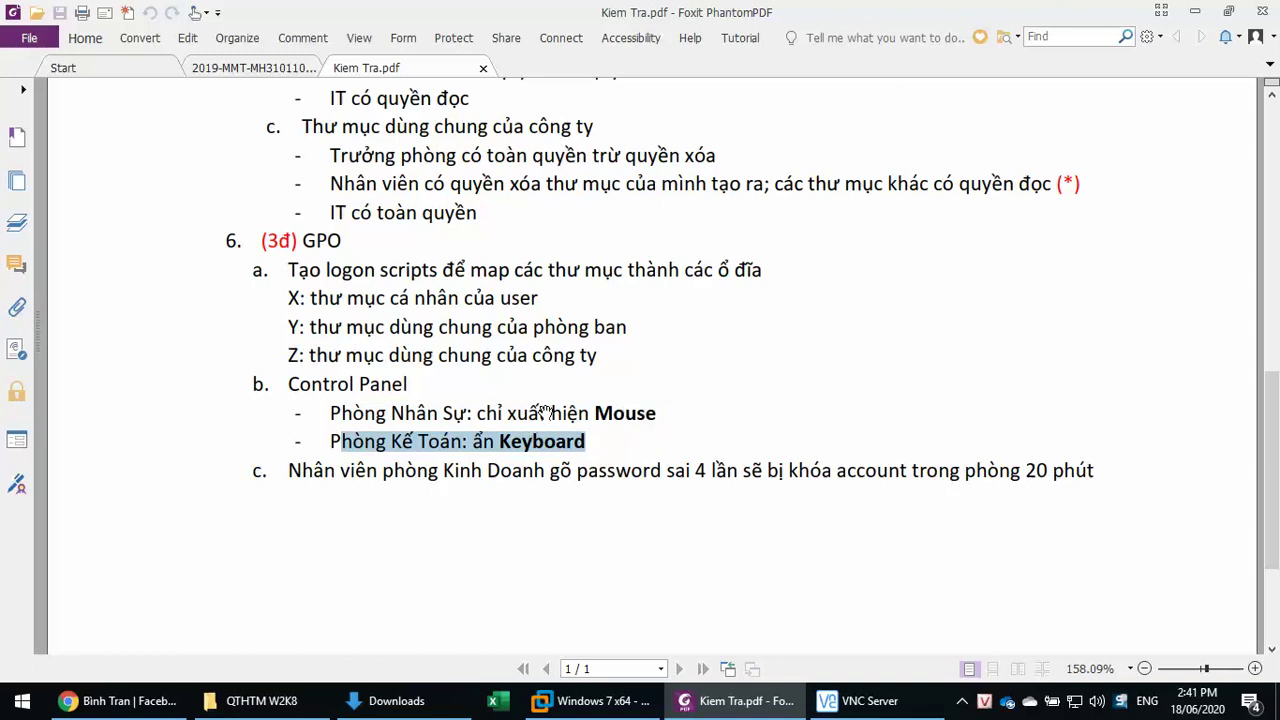
{"action": "left_click", "coordinate": [565, 703]}
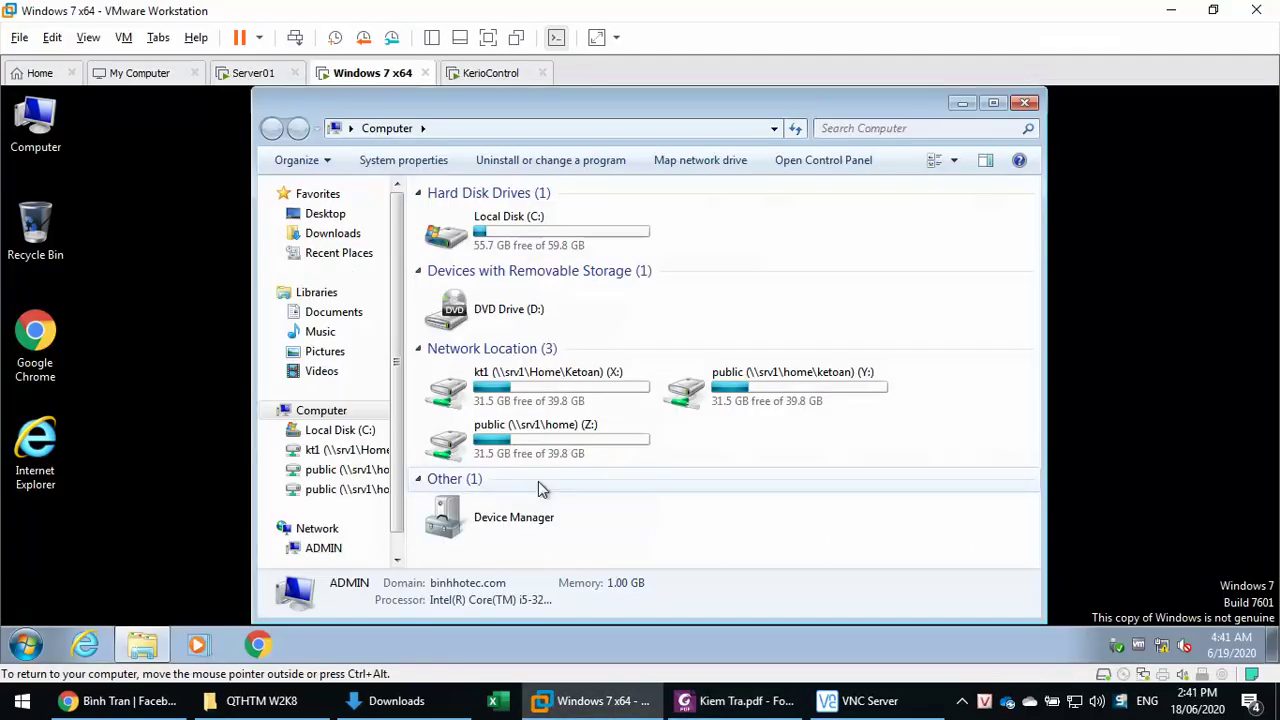
- On Server01, close the open admin windows and launch Group Policy Management
{"action": "left_click", "coordinate": [253, 74]}
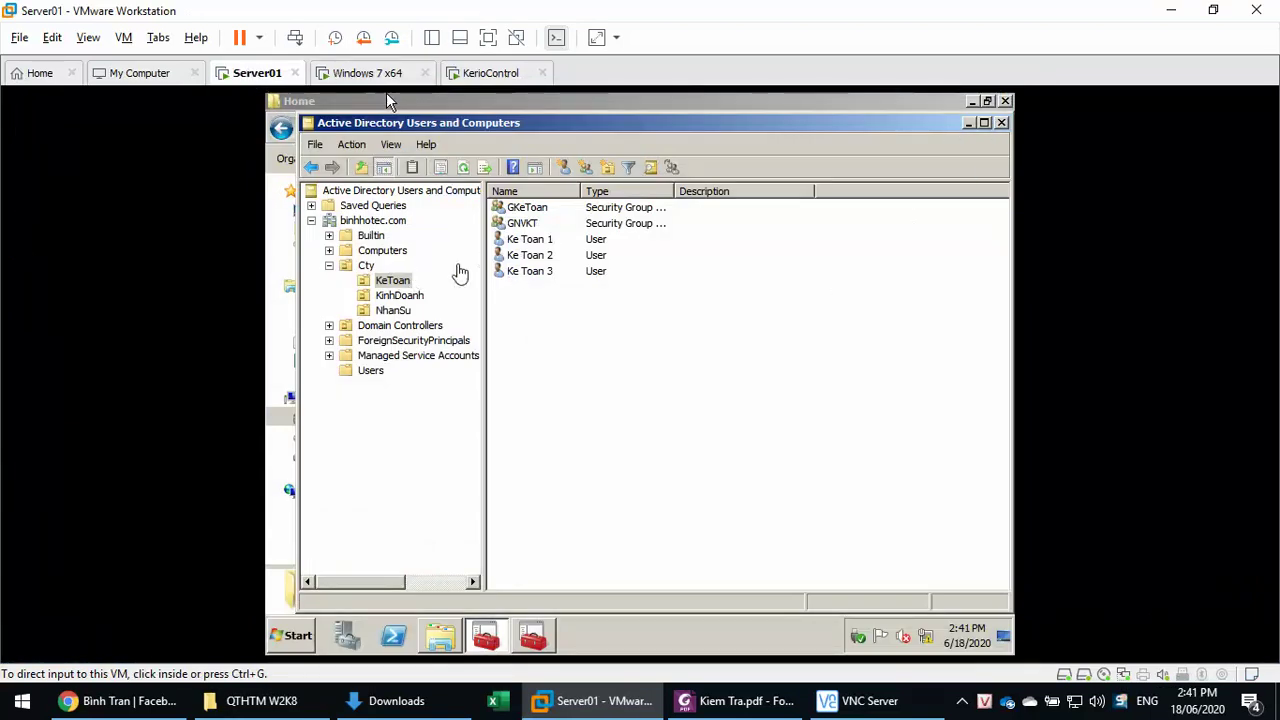
{"action": "left_click", "coordinate": [389, 281]}
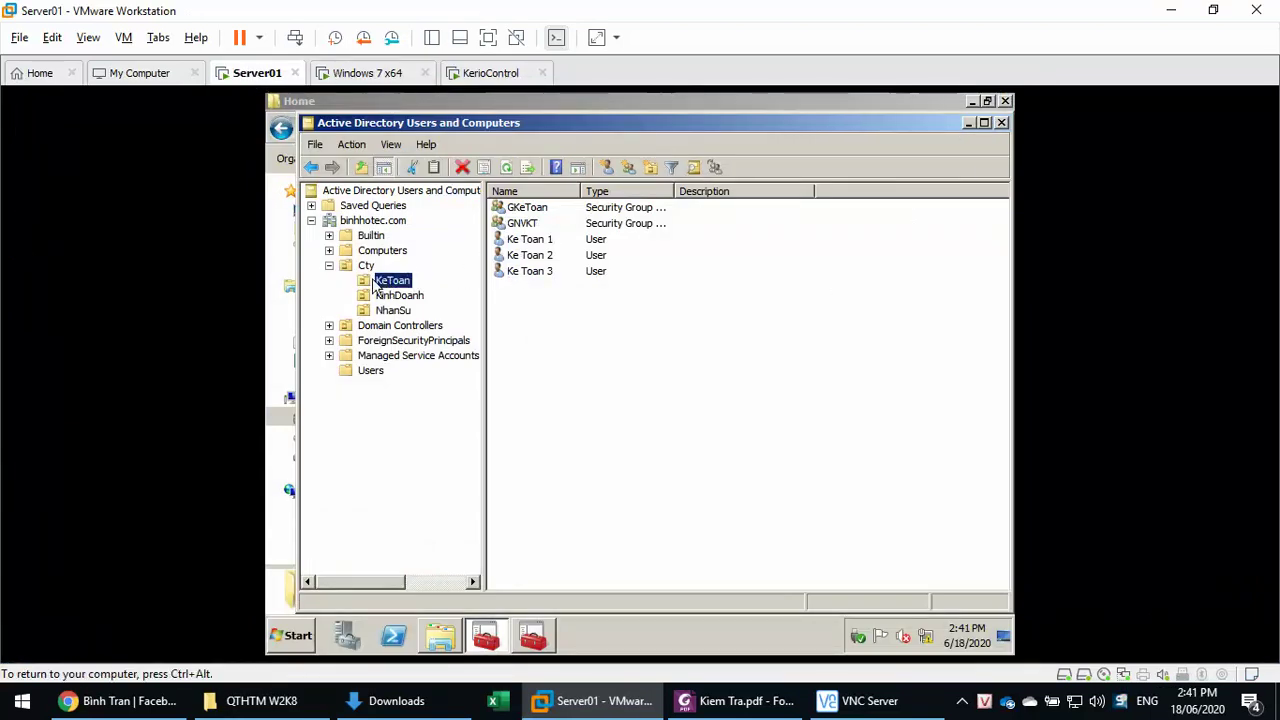
{"action": "left_click", "coordinate": [1002, 123]}
{"action": "left_click", "coordinate": [1006, 102]}
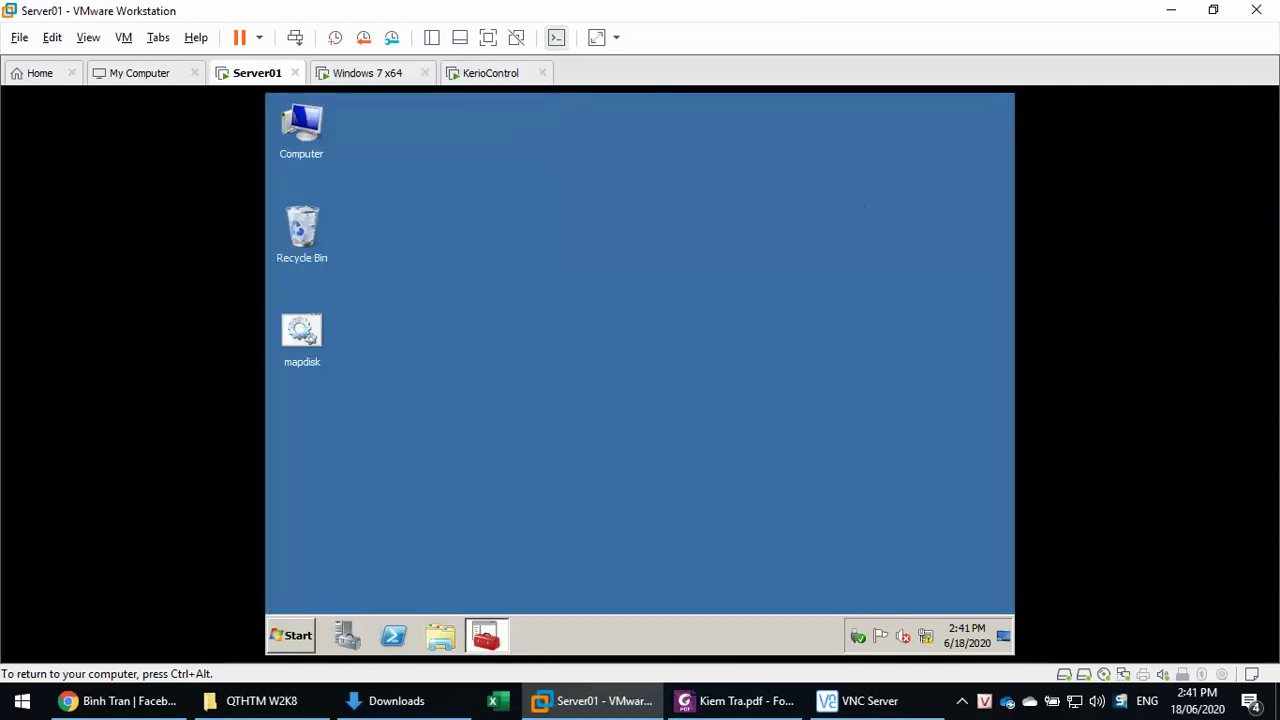
{"action": "left_click", "coordinate": [486, 636]}
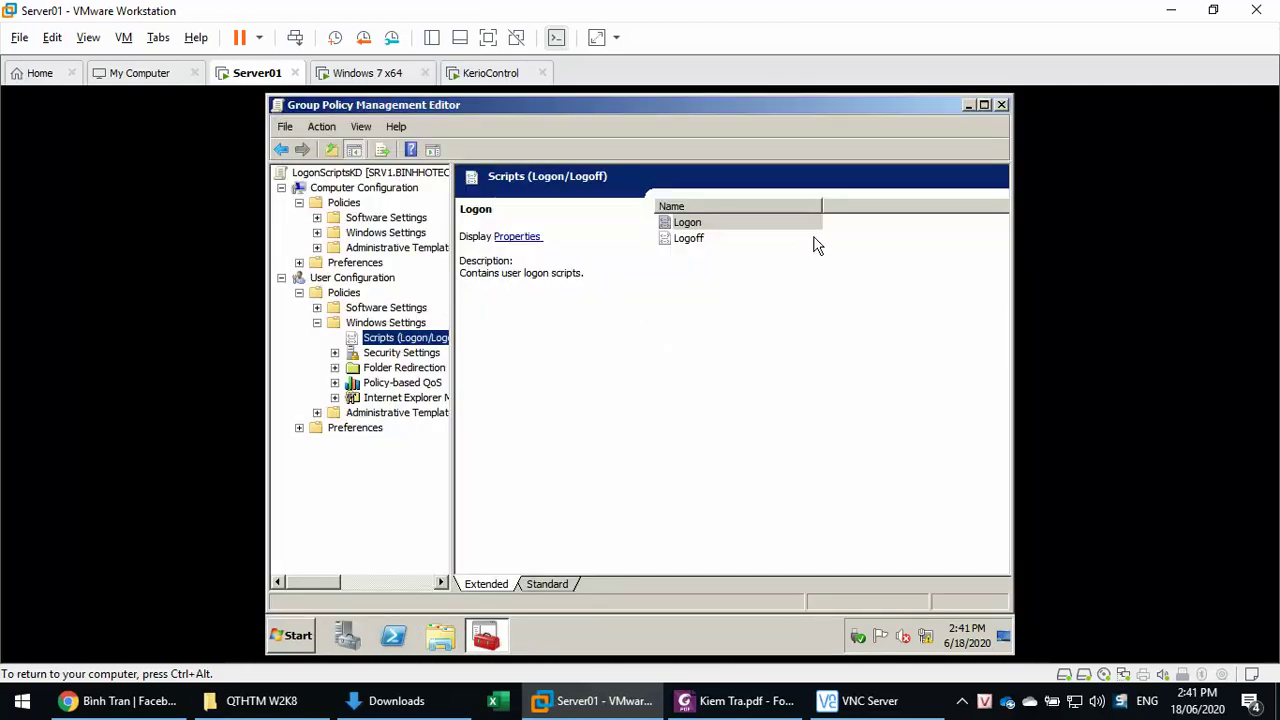
{"action": "left_click", "coordinate": [1001, 104]}
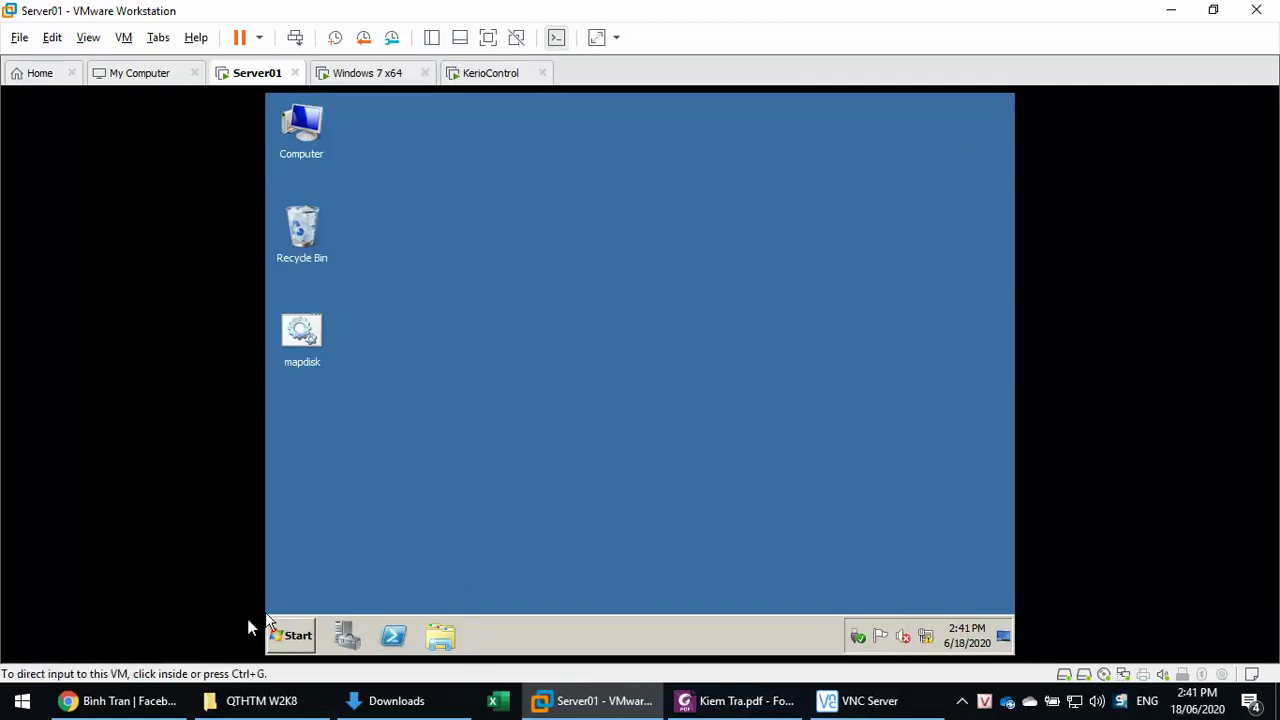
{"action": "left_click", "coordinate": [288, 636]}
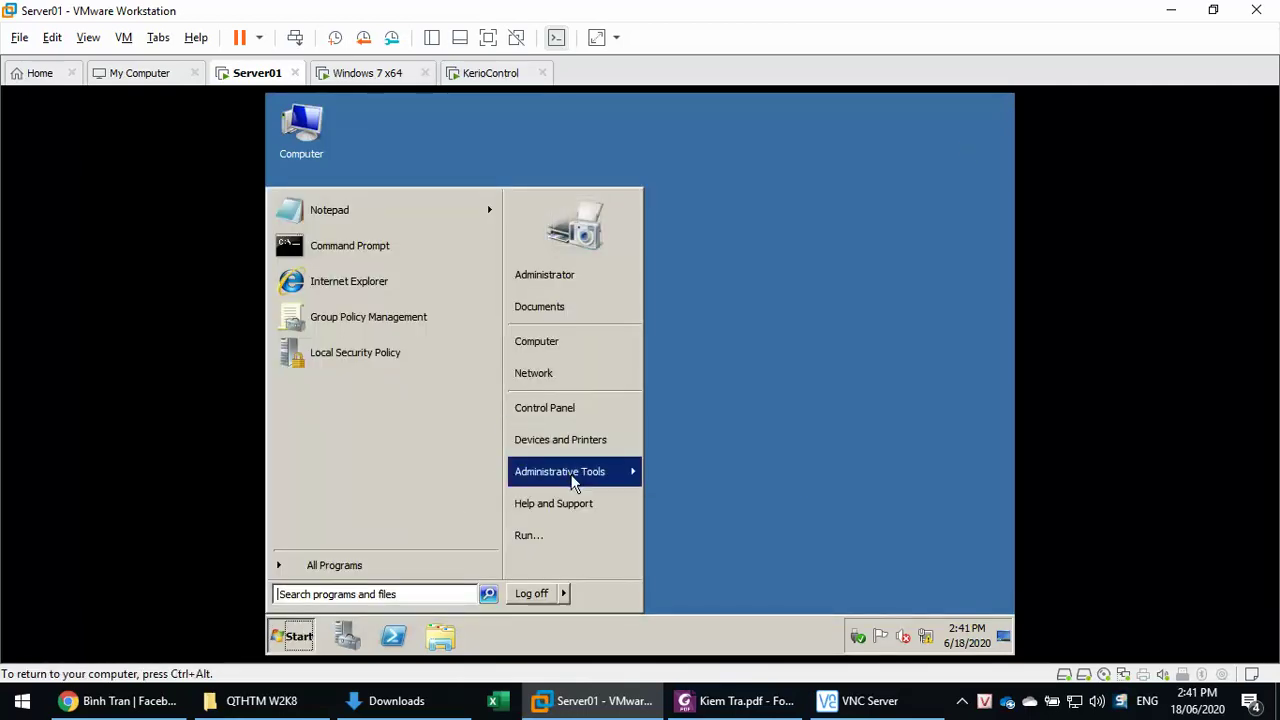
{"action": "mouse_move", "coordinate": [574, 483]}
{"action": "left_click", "coordinate": [712, 381]}
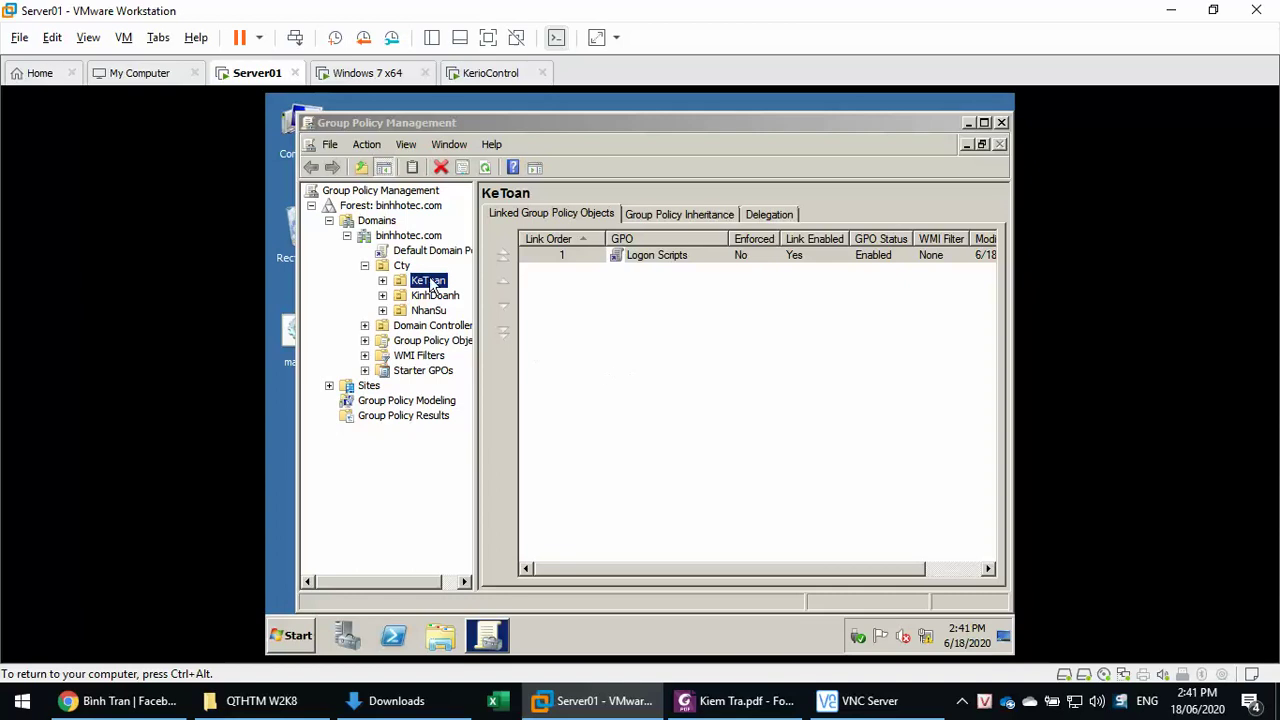
- Create a GPO named 'An Keyboard' linked to the KeToan unit
{"action": "right_click", "coordinate": [434, 281]}
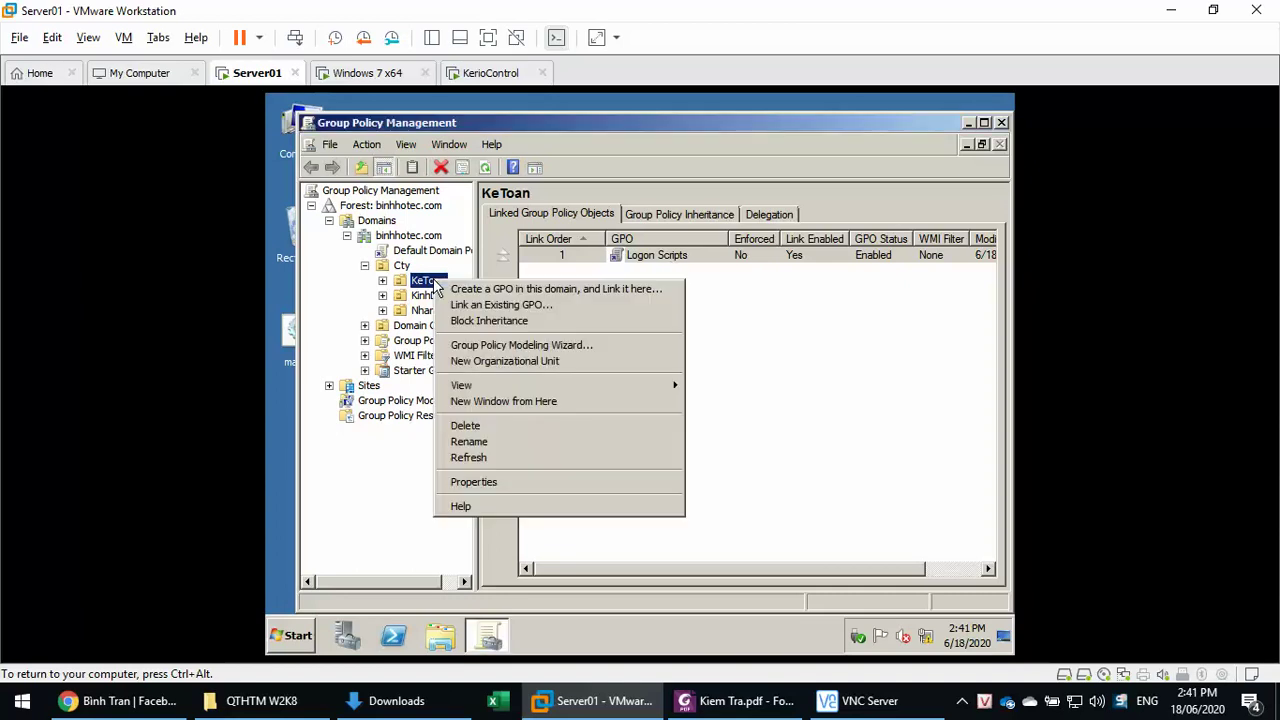
{"action": "left_click", "coordinate": [800, 337]}
{"action": "left_click", "coordinate": [678, 257]}
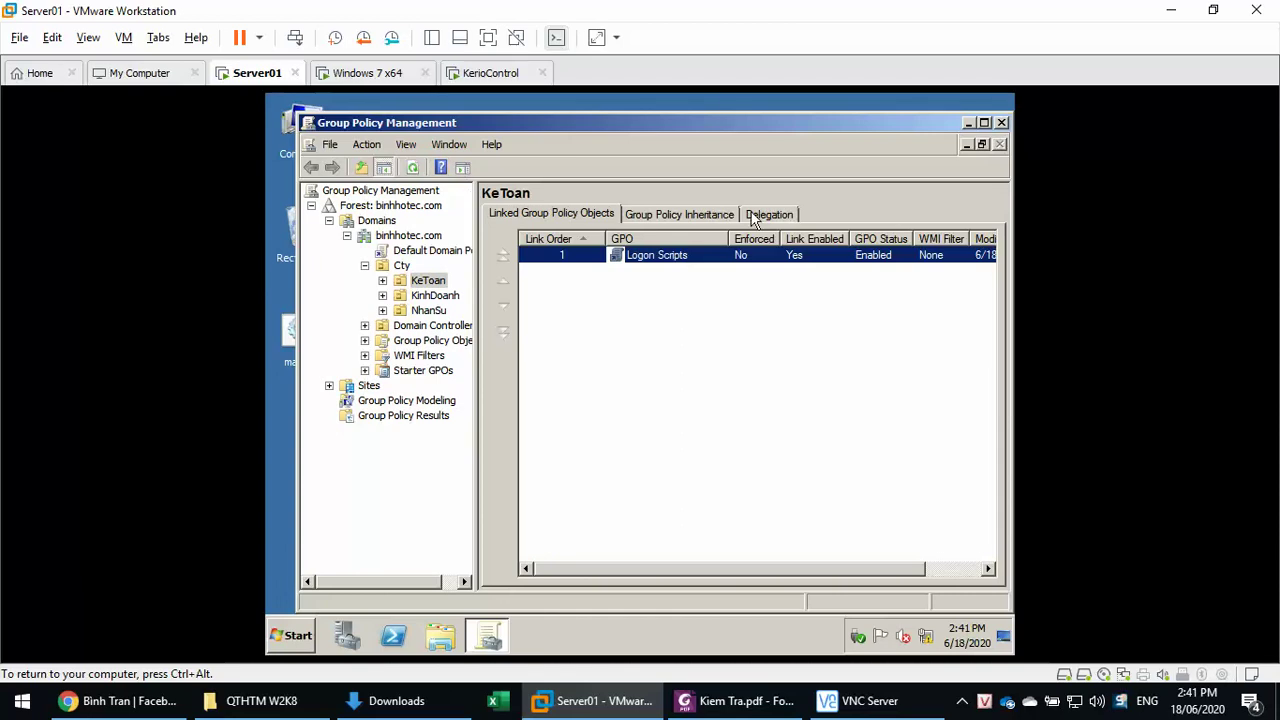
{"action": "right_click", "coordinate": [429, 281]}
{"action": "left_click", "coordinate": [475, 290]}
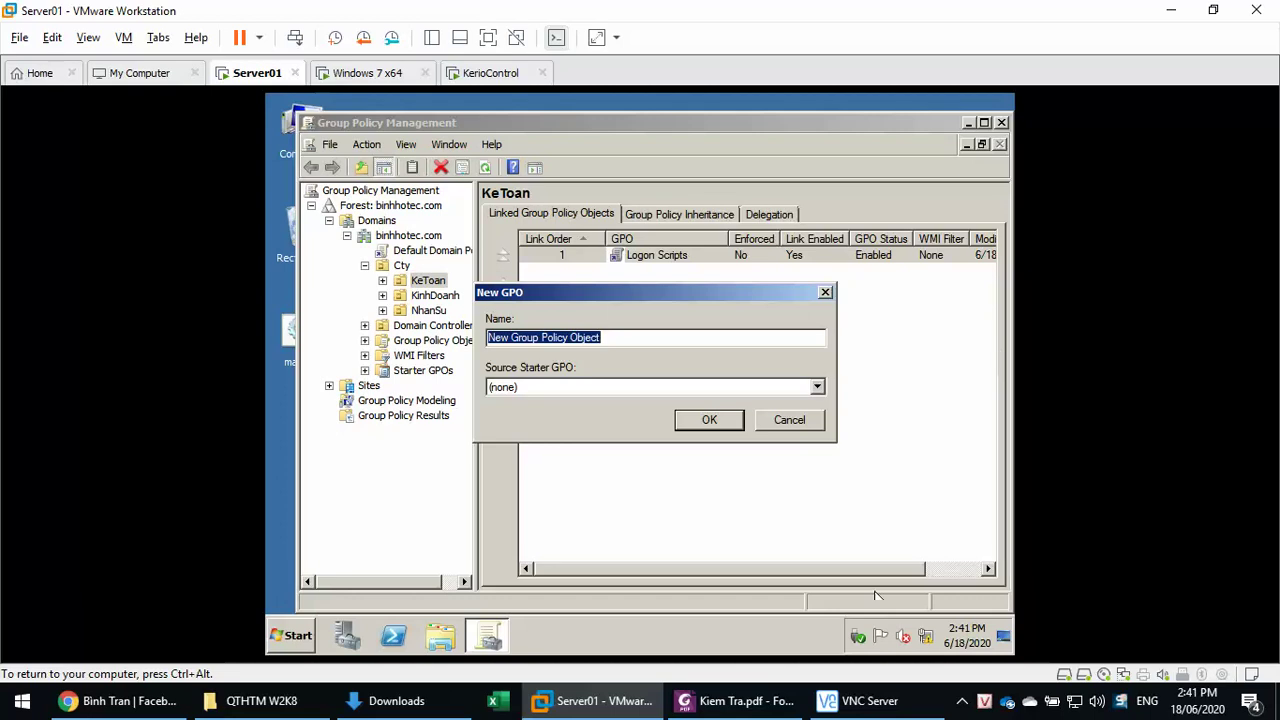
{"action": "left_click", "coordinate": [780, 703]}
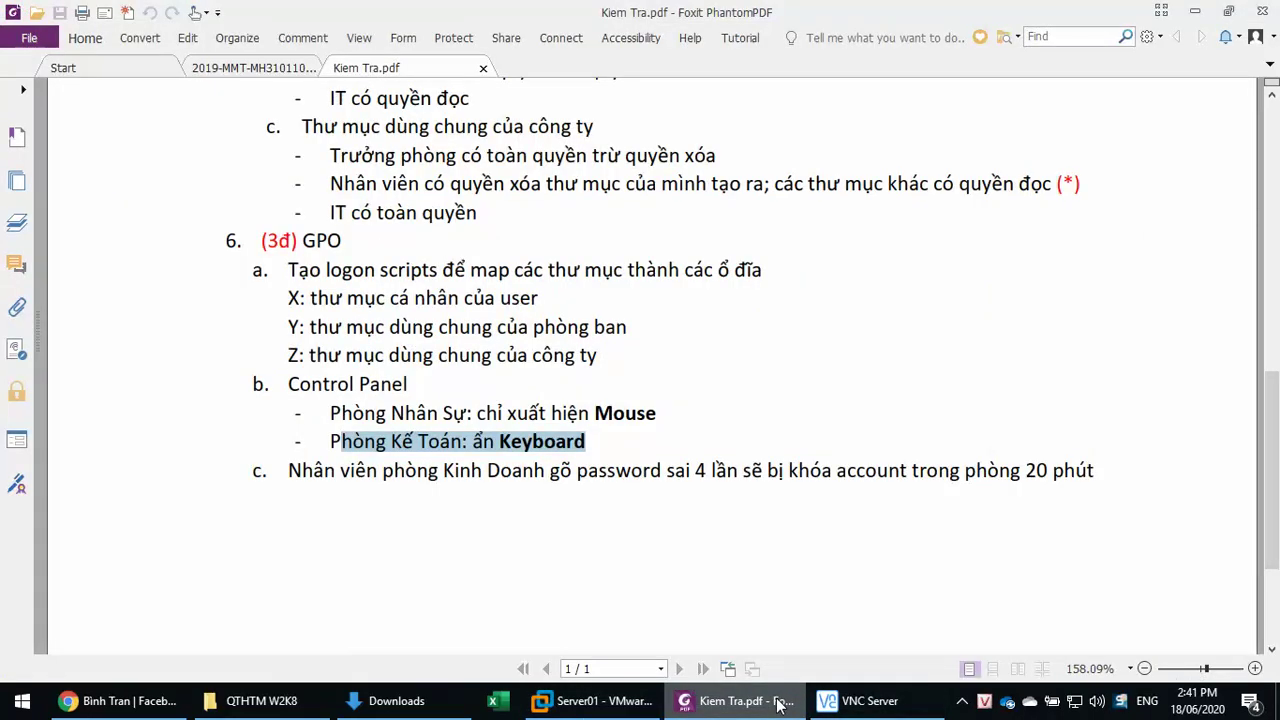
{"action": "left_click", "coordinate": [590, 703]}
{"action": "type", "text": "a"}
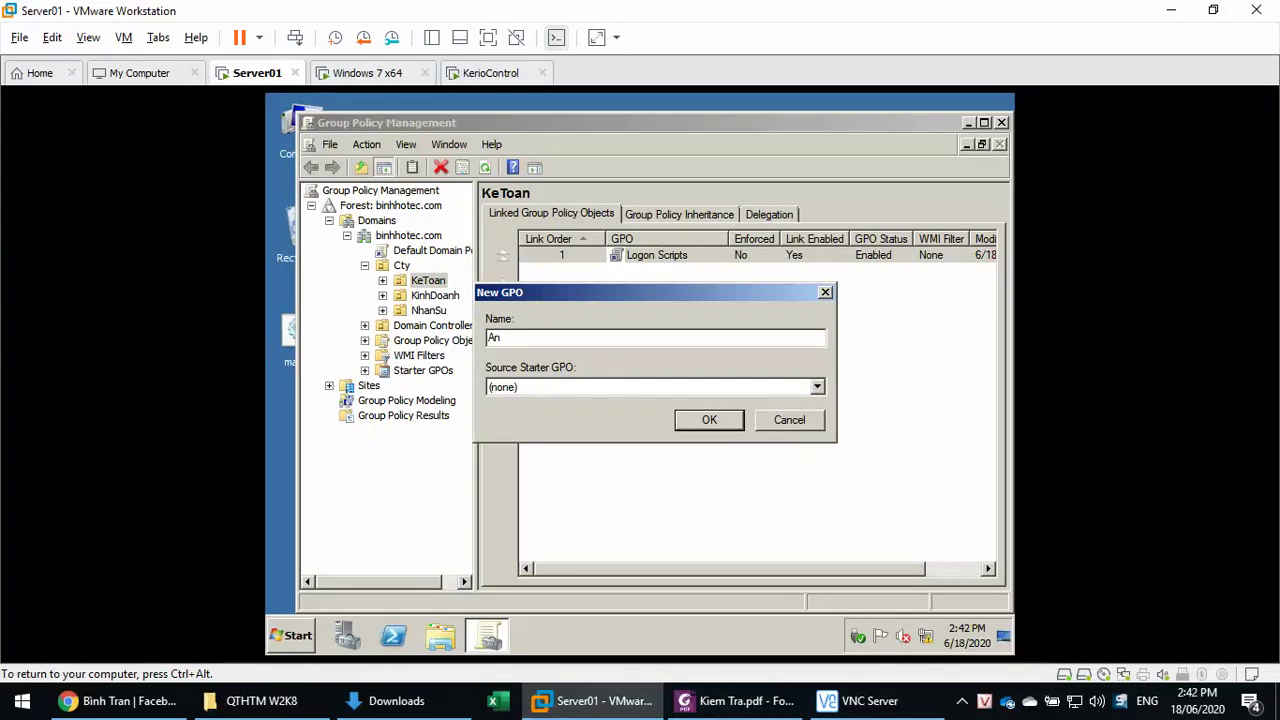
{"action": "type", "text": "n Keyboard"}
{"action": "left_click", "coordinate": [706, 422]}
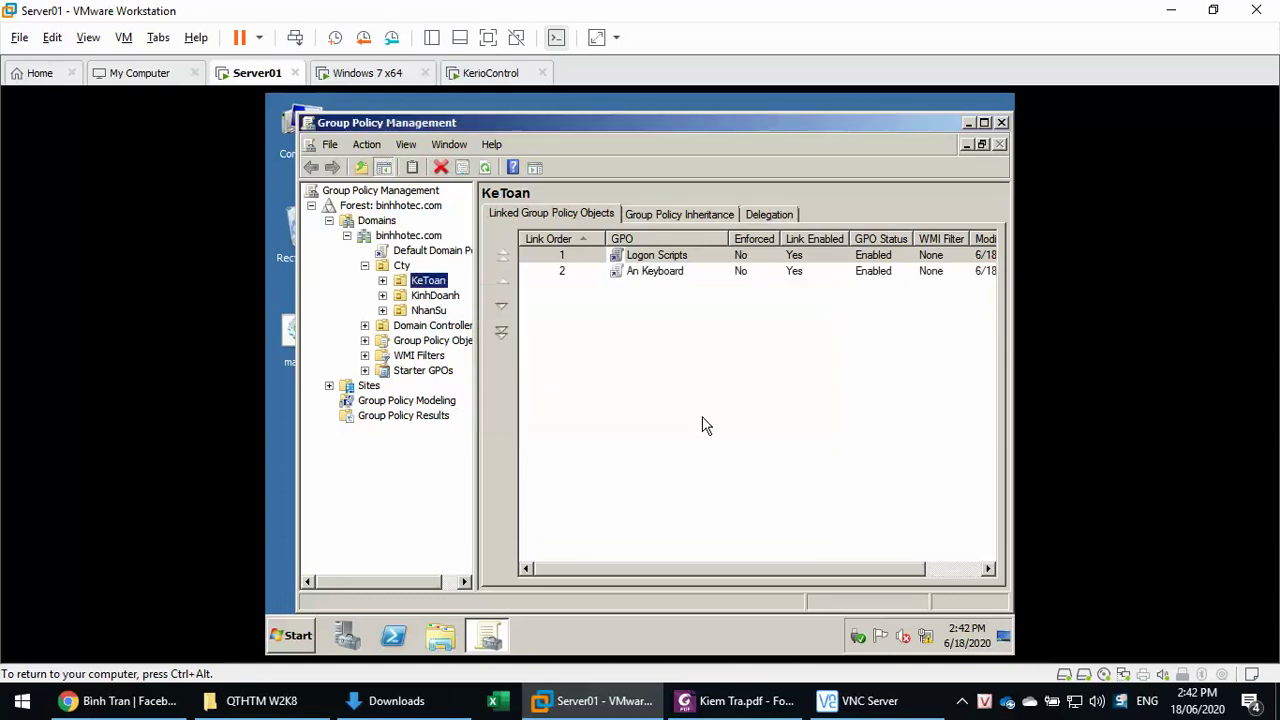
{"action": "left_click", "coordinate": [652, 274]}
{"action": "right_click", "coordinate": [652, 274]}
- Edit An Keyboard and browse to User Configuration > Administrative Templates > Control Panel
{"action": "left_click", "coordinate": [670, 282]}
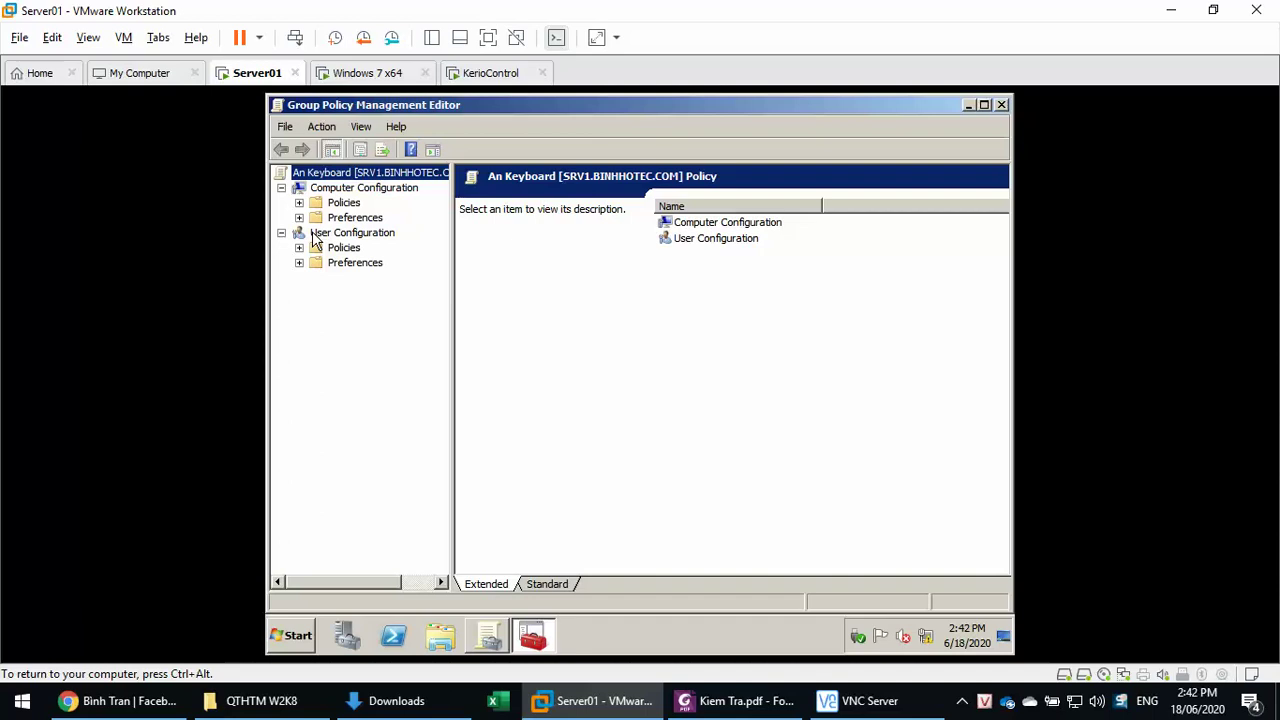
{"action": "double_click", "coordinate": [330, 204]}
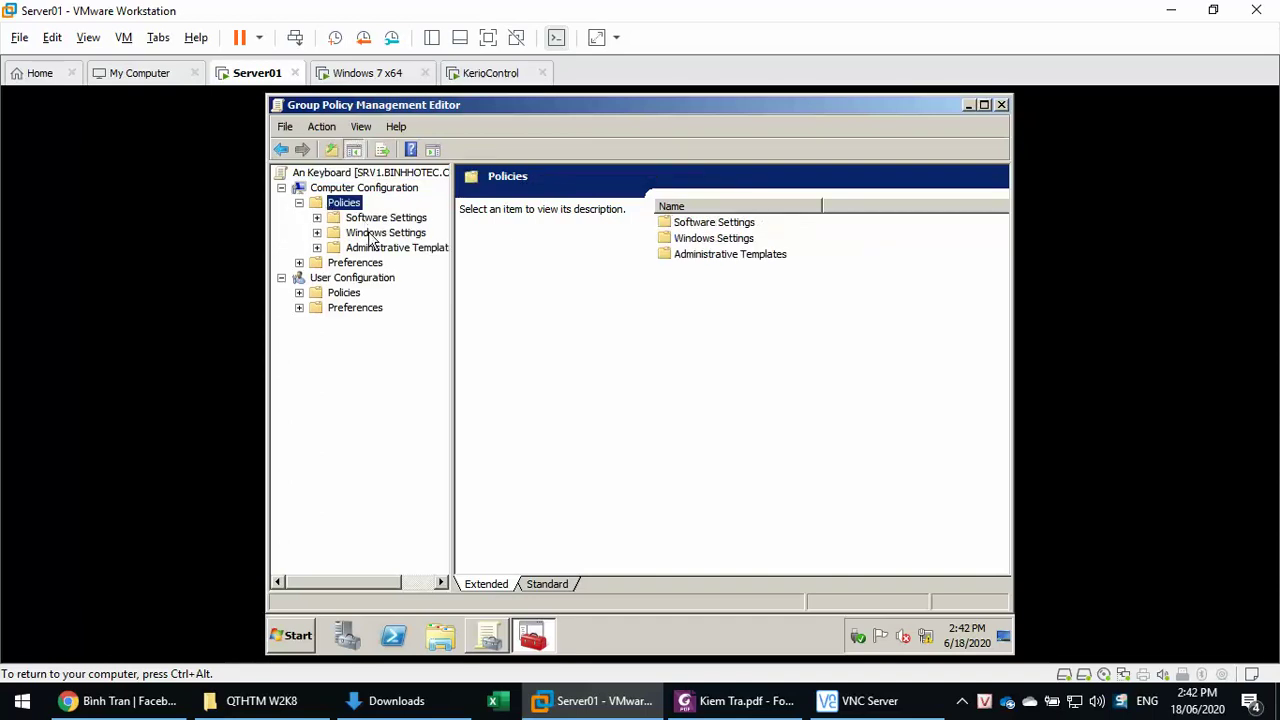
{"action": "left_click", "coordinate": [368, 232]}
{"action": "double_click", "coordinate": [362, 232]}
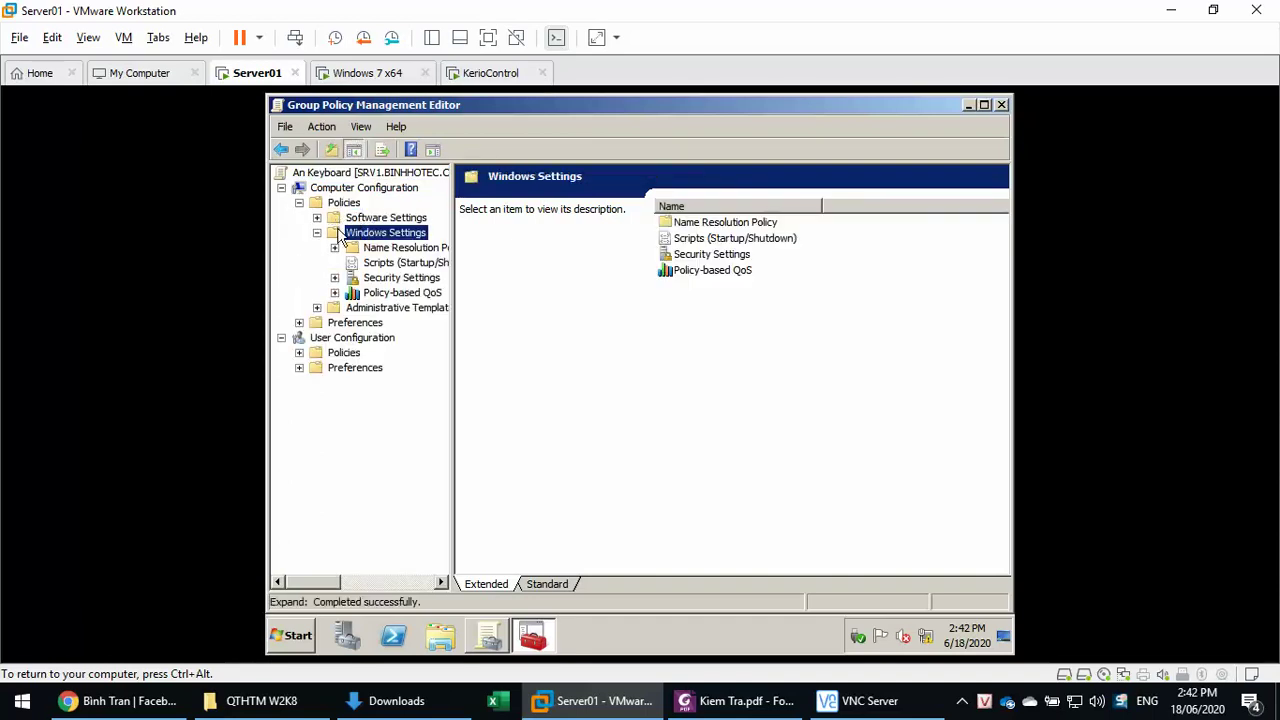
{"action": "double_click", "coordinate": [382, 310]}
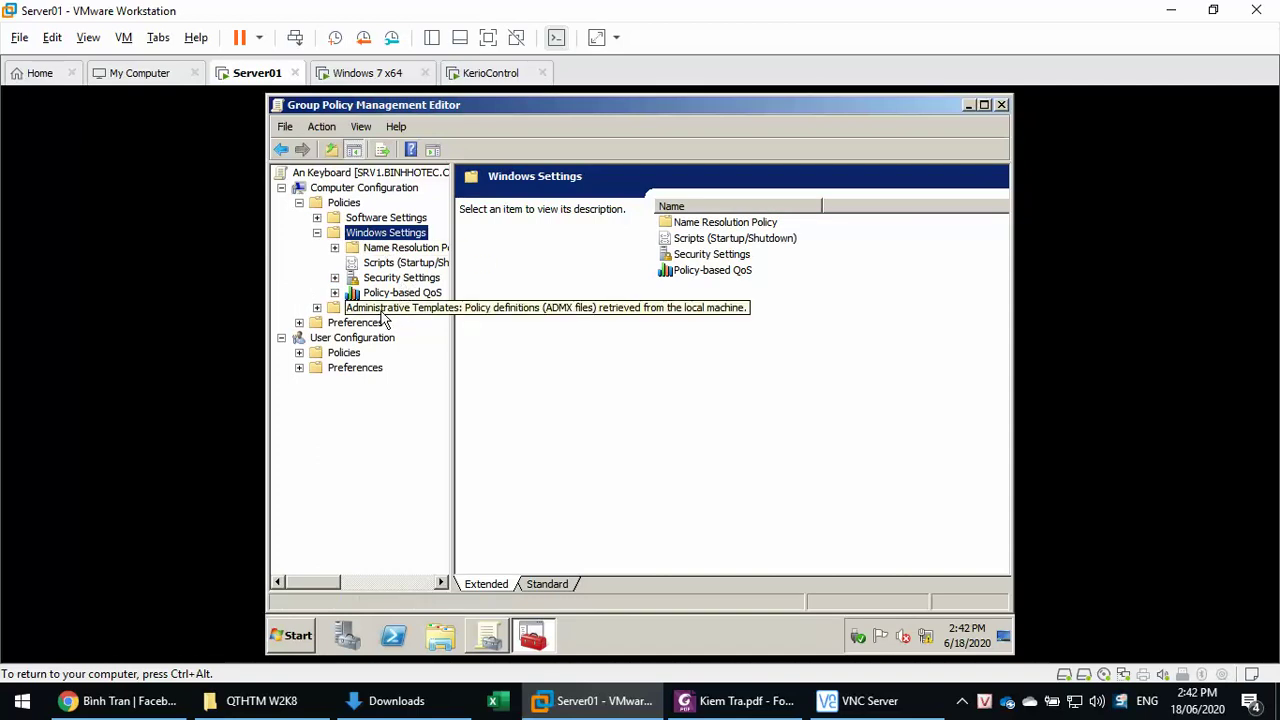
{"action": "left_click", "coordinate": [385, 323]}
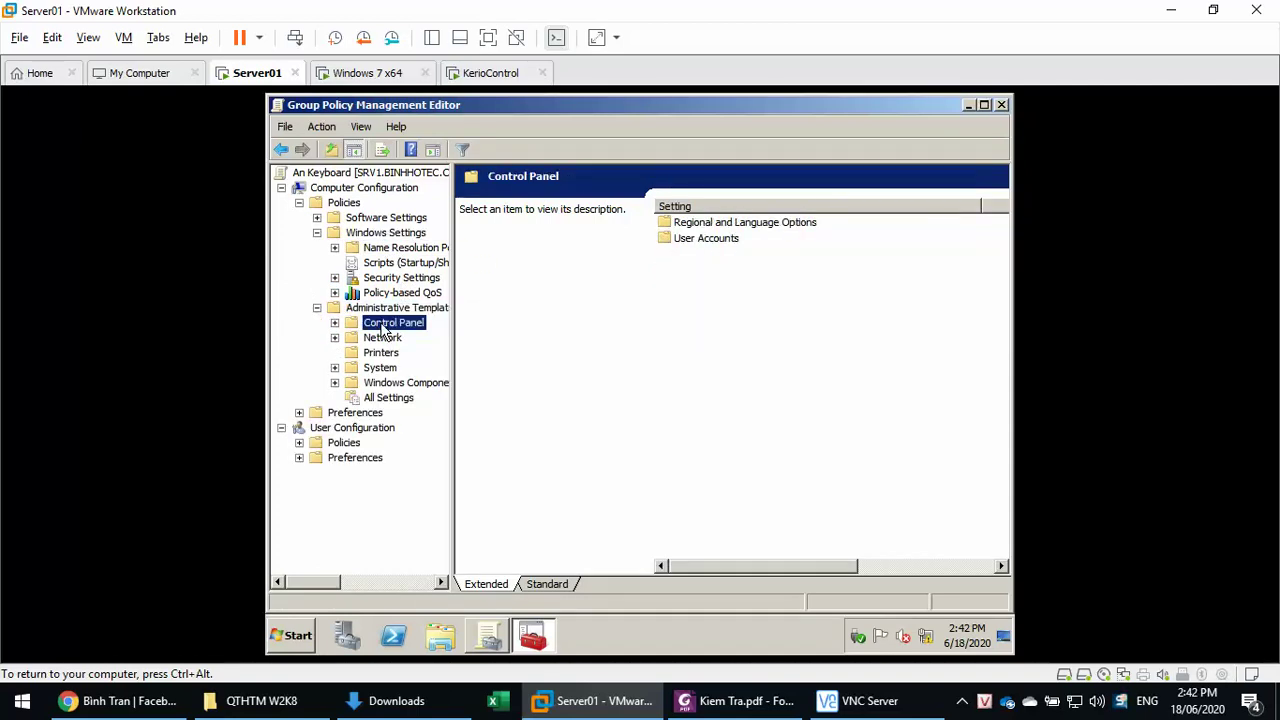
{"action": "double_click", "coordinate": [350, 458]}
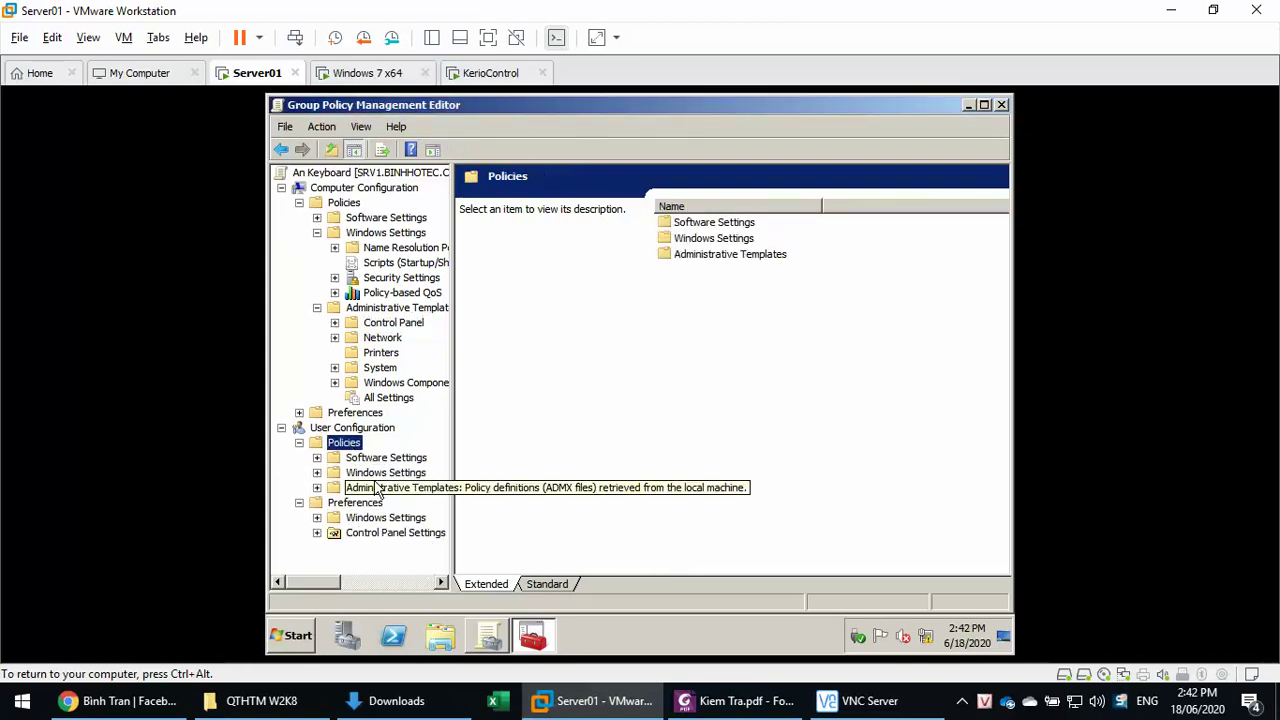
{"action": "left_click", "coordinate": [375, 488]}
{"action": "left_click", "coordinate": [393, 458]}
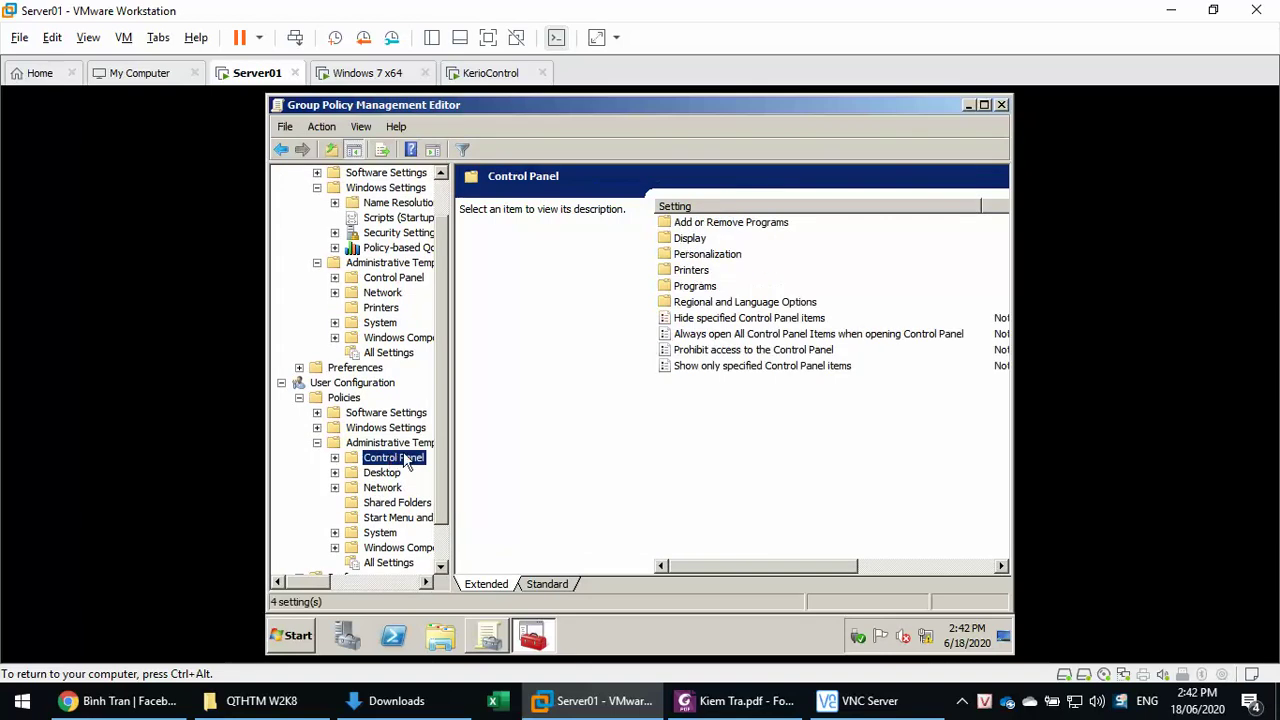
- Enable Hide specified Control Panel items with 'keyboard' disallowed, apply it, and close the editor
{"action": "left_click", "coordinate": [728, 321]}
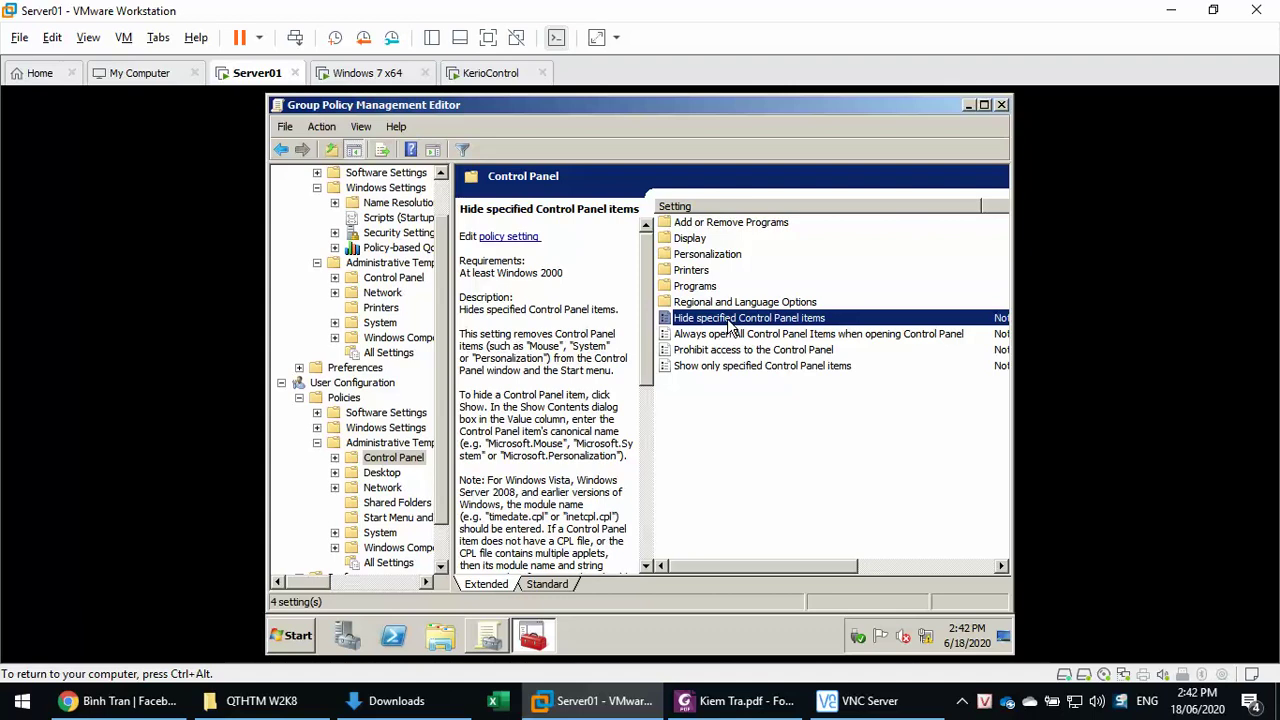
{"action": "double_click", "coordinate": [727, 318]}
{"action": "left_click", "coordinate": [323, 208]}
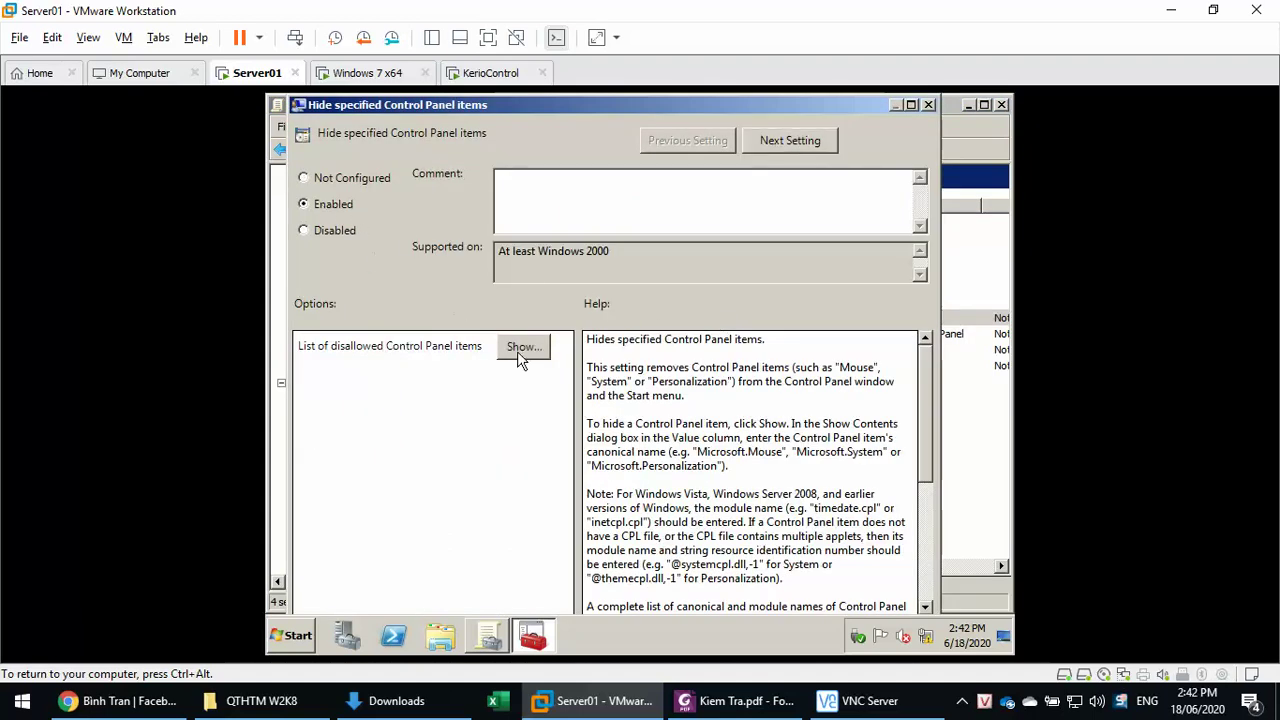
{"action": "left_click", "coordinate": [517, 349]}
{"action": "left_click", "coordinate": [403, 229]}
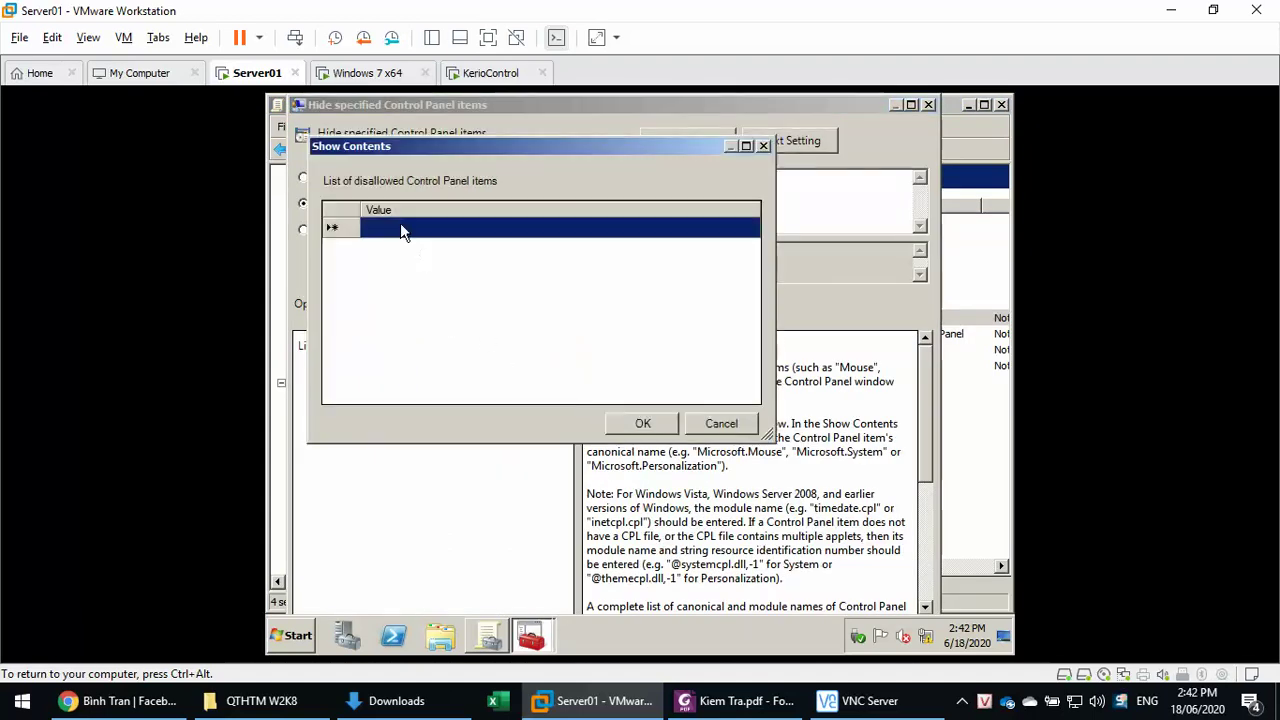
{"action": "type", "text": "ke"}
{"action": "type", "text": "yb"}
{"action": "type", "text": "oa"}
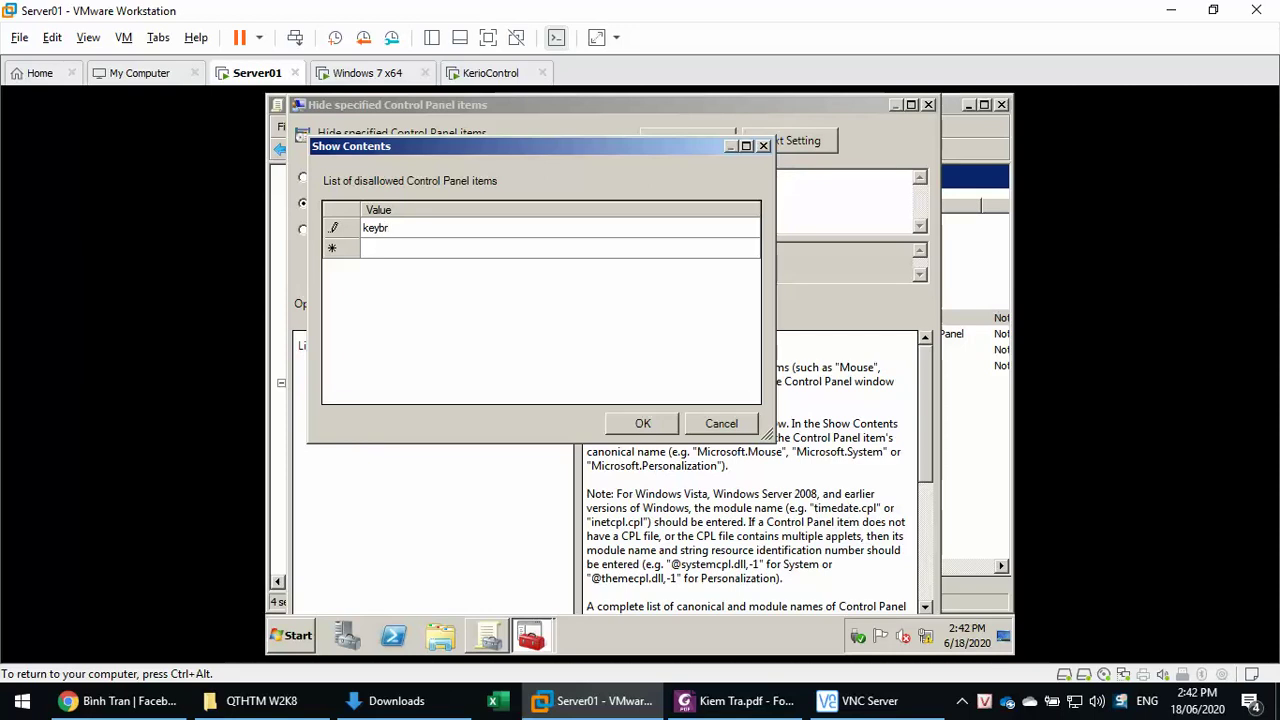
{"action": "type", "text": "rd"}
{"action": "left_click", "coordinate": [643, 423]}
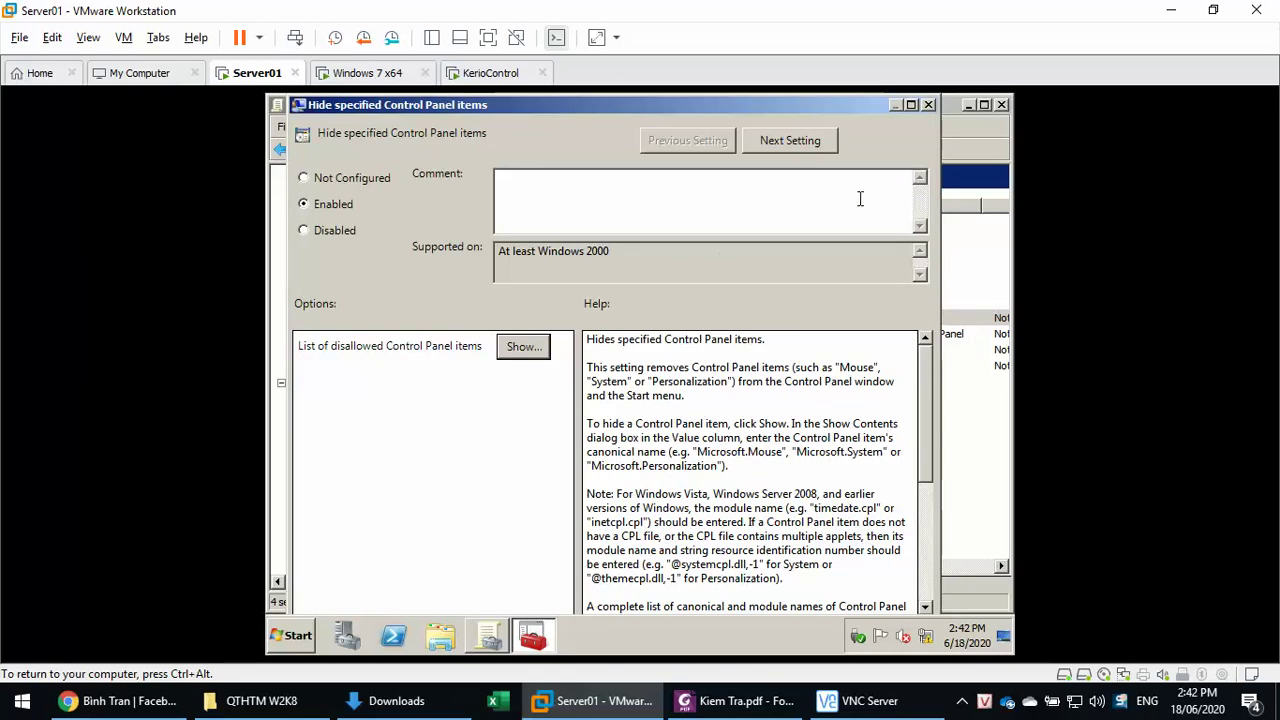
{"action": "double_click", "coordinate": [855, 100]}
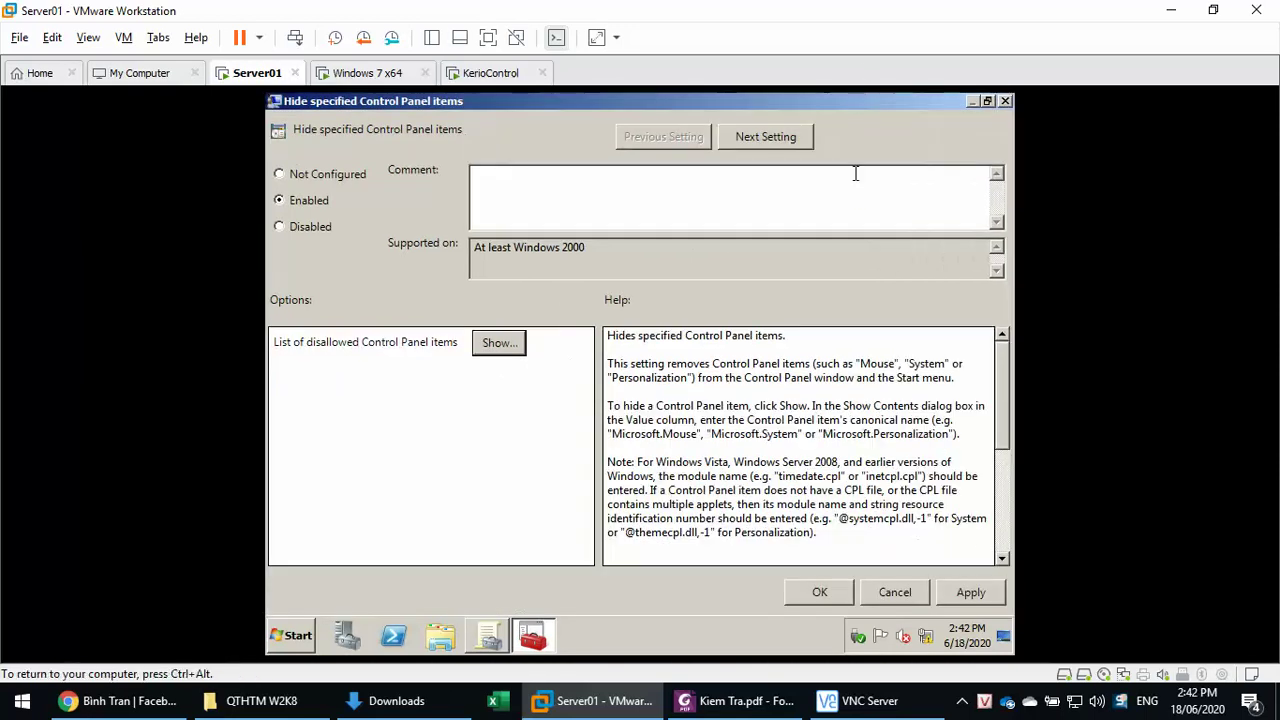
{"action": "left_click", "coordinate": [970, 592]}
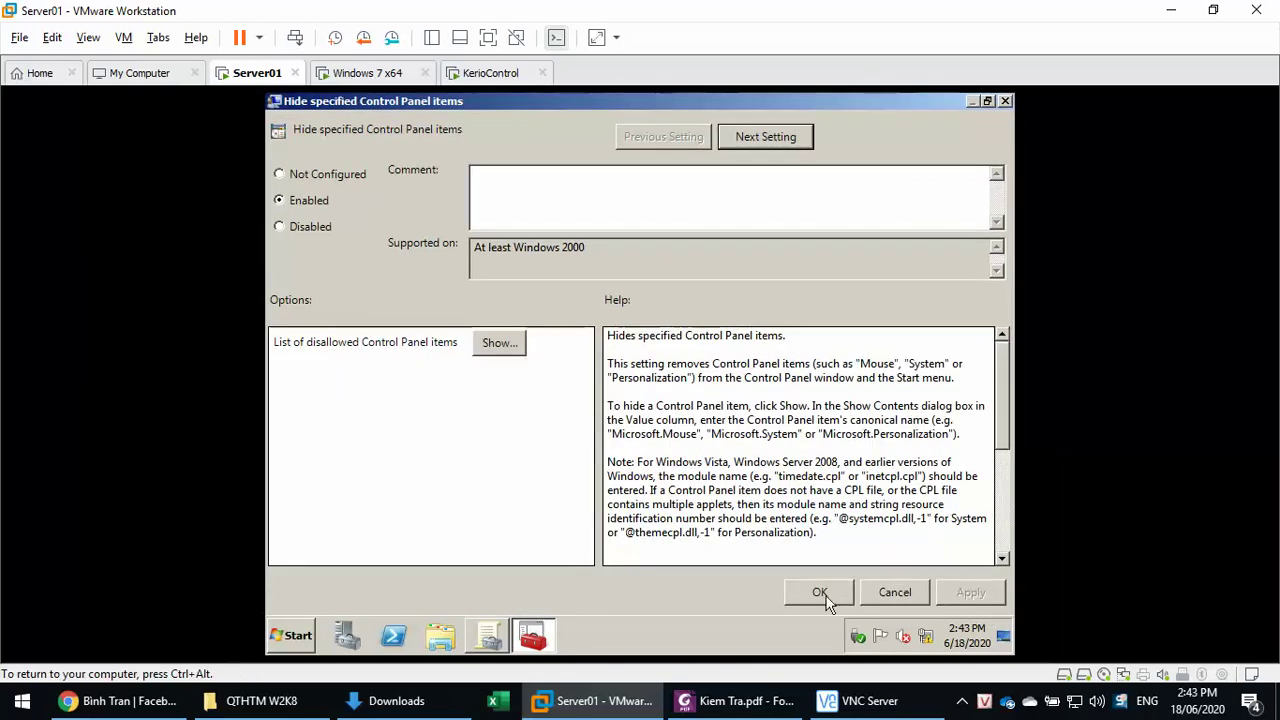
{"action": "left_click", "coordinate": [820, 592]}
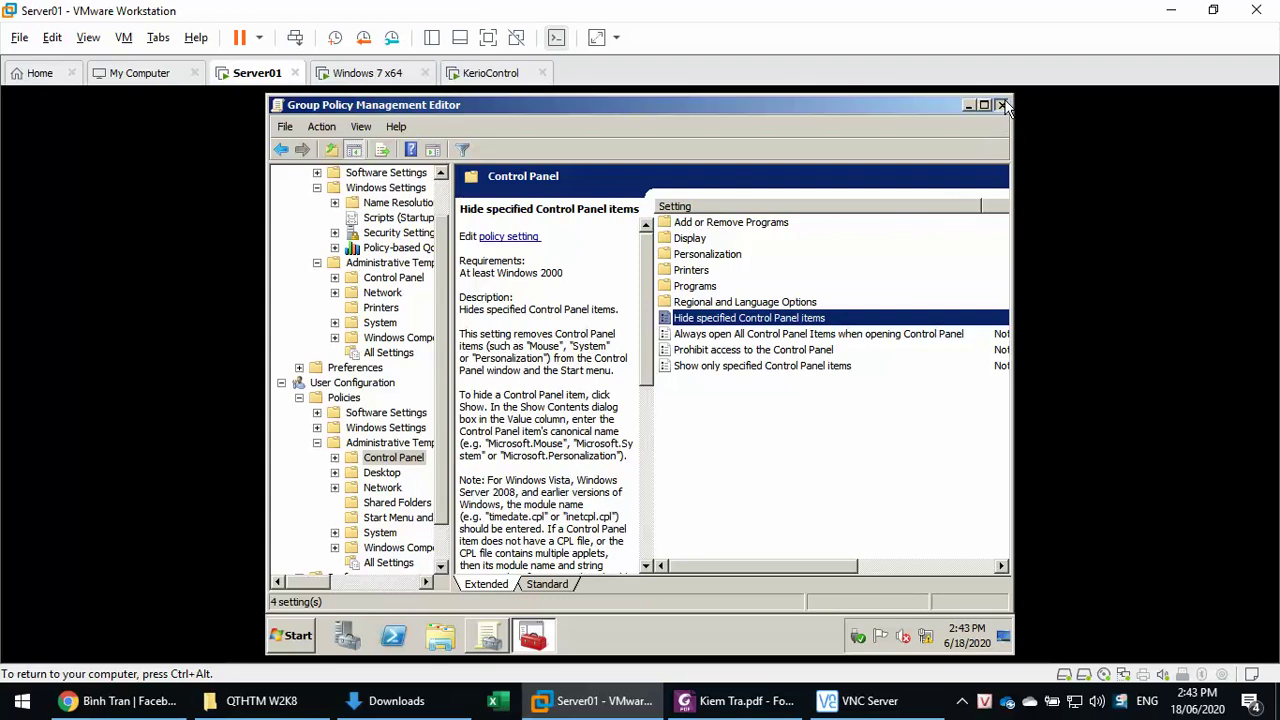
{"action": "left_click", "coordinate": [1001, 104]}
{"action": "left_click", "coordinate": [425, 311]}
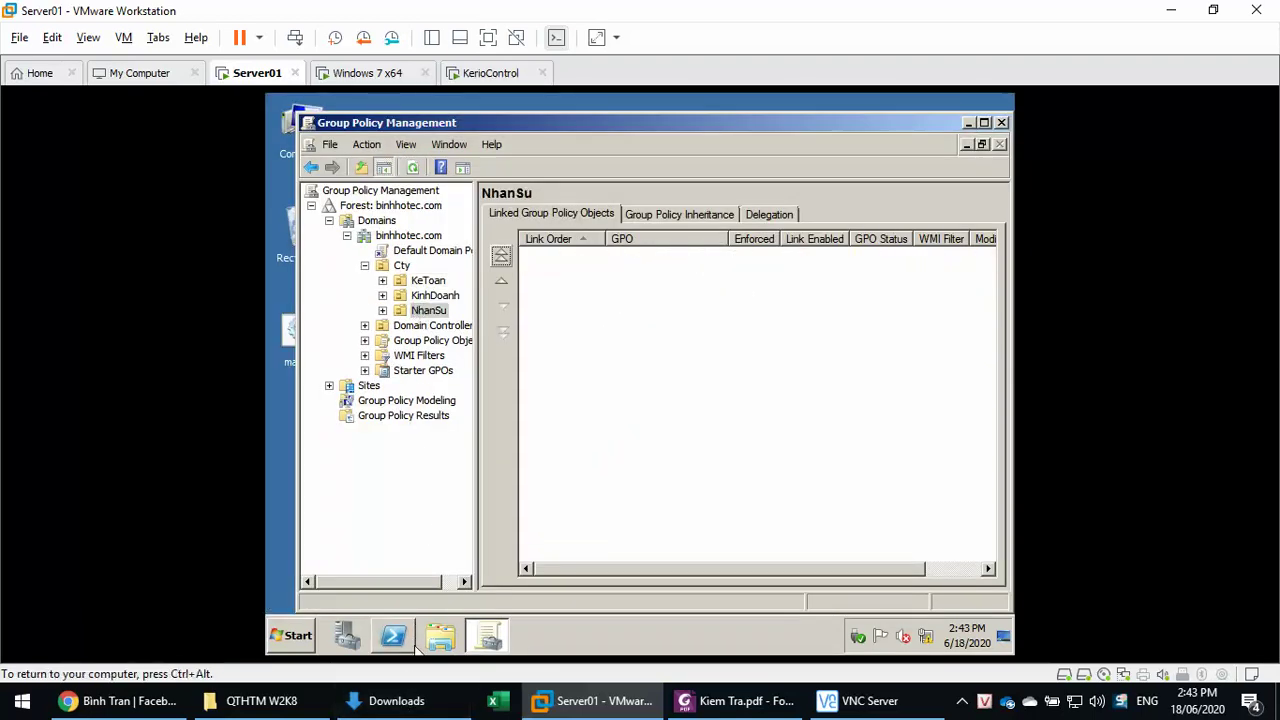
- Create a new GPO named 'SHow Mouse' linked to the NhanSu unit
{"action": "left_click", "coordinate": [730, 701]}
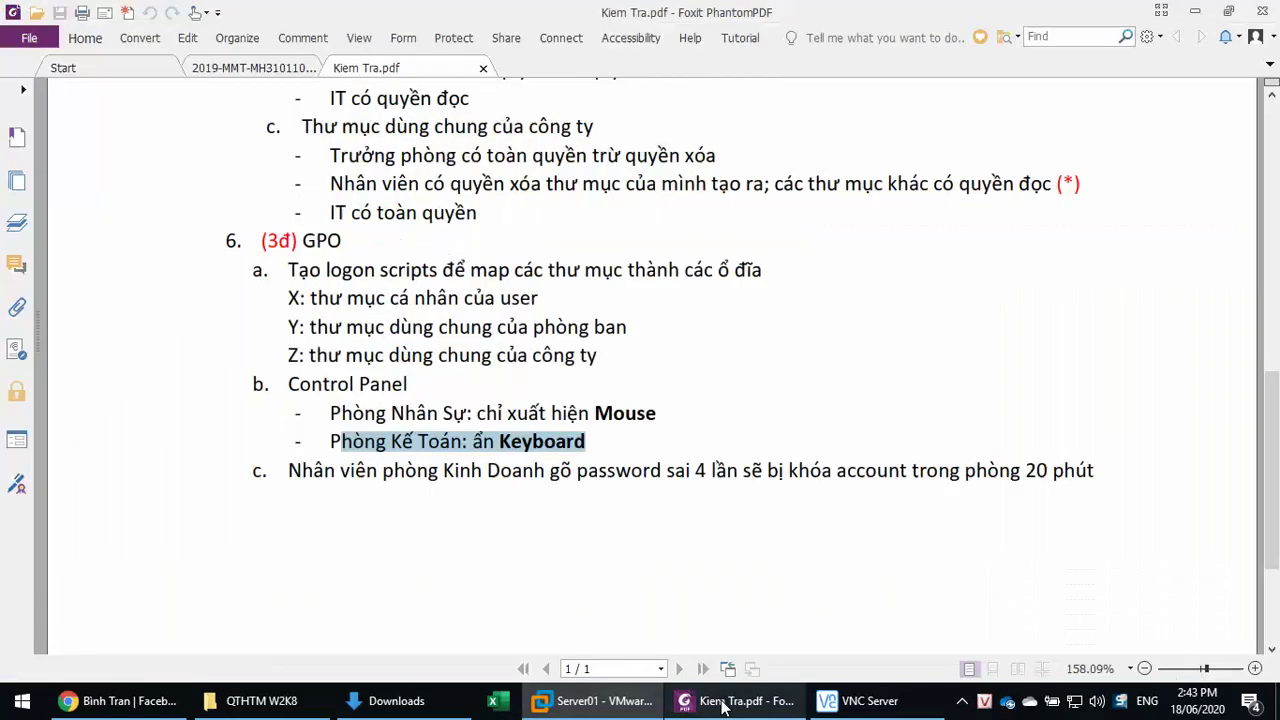
{"action": "left_click", "coordinate": [726, 702]}
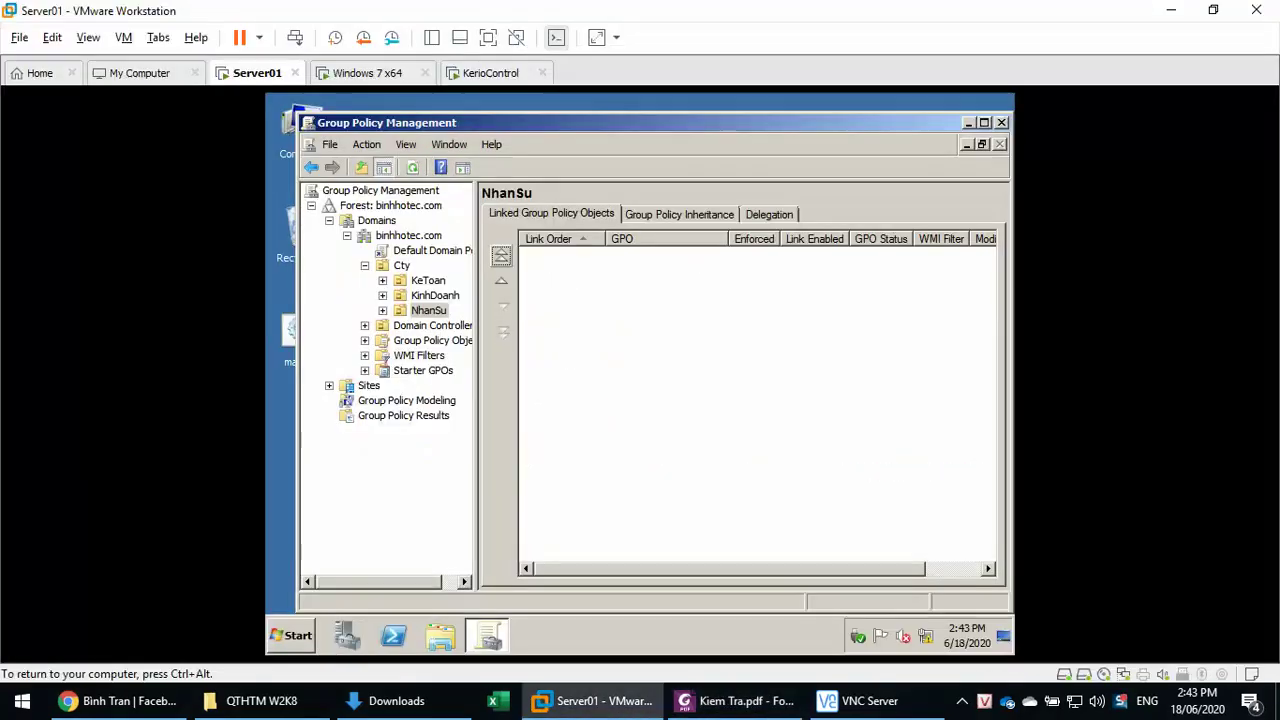
{"action": "right_click", "coordinate": [433, 316]}
{"action": "left_click", "coordinate": [460, 320]}
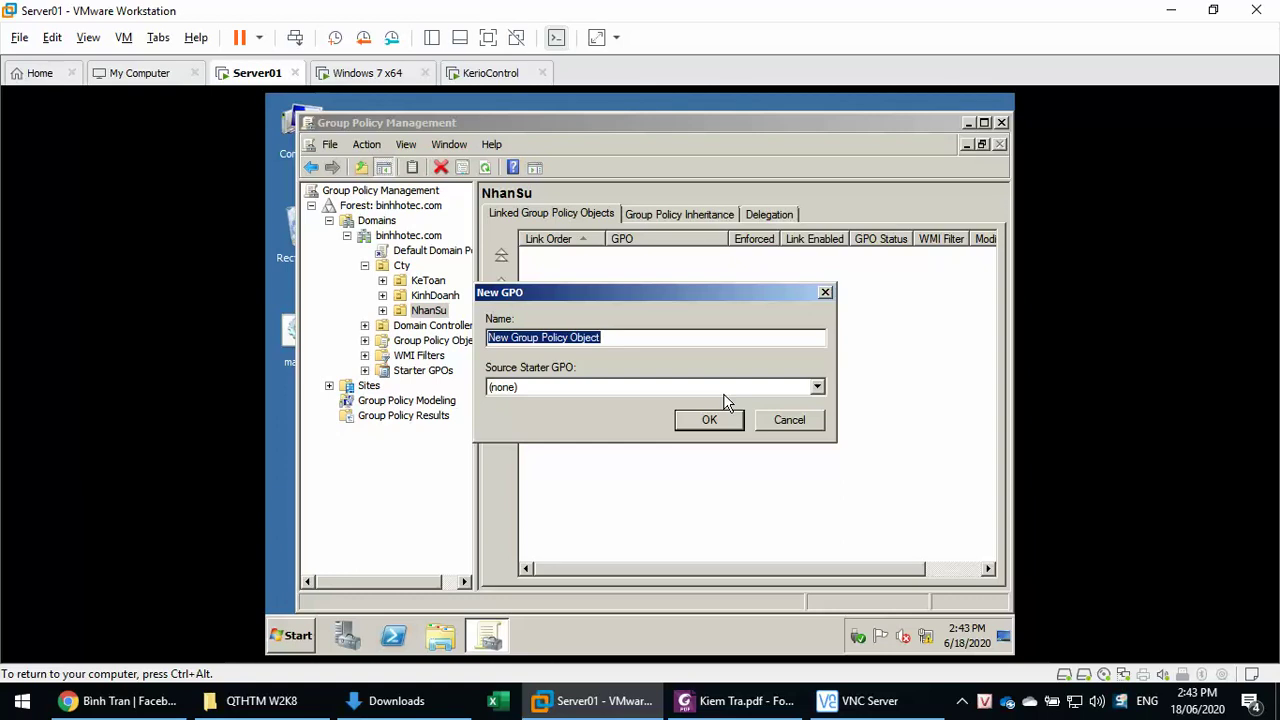
{"action": "type", "text": "SHow"}
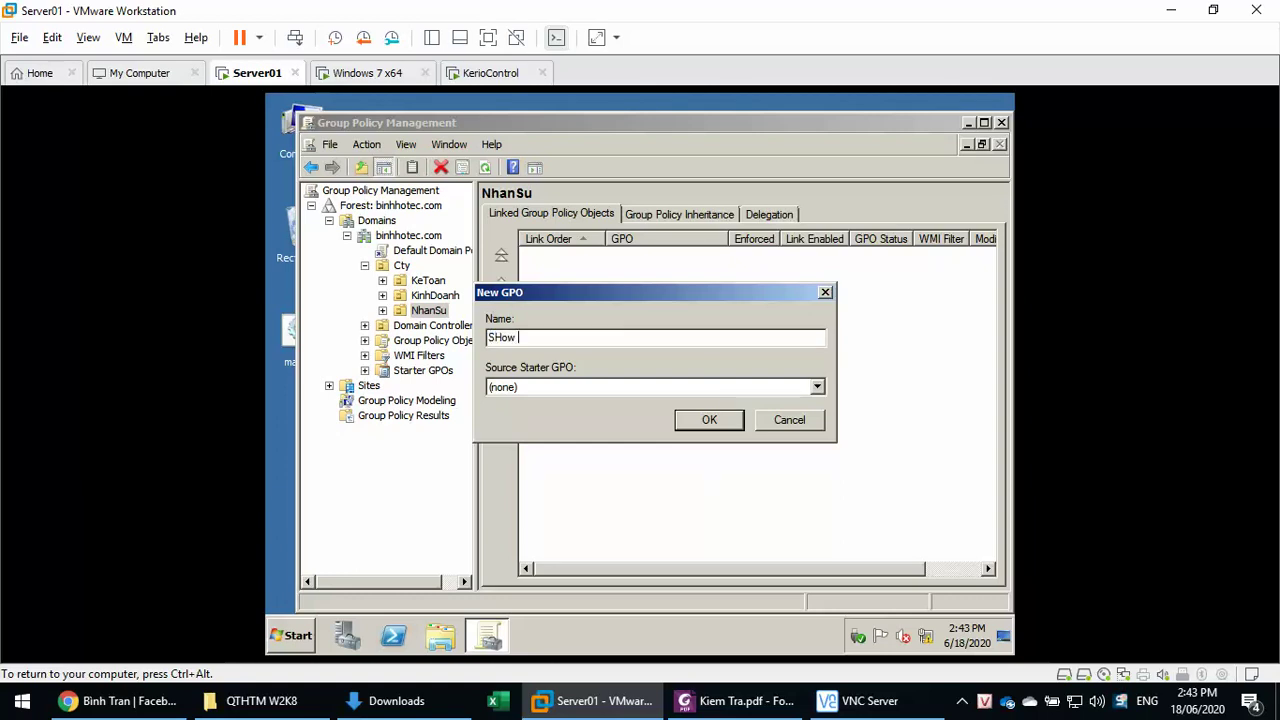
{"action": "type", "text": " Mouse"}
{"action": "left_click", "coordinate": [718, 415]}
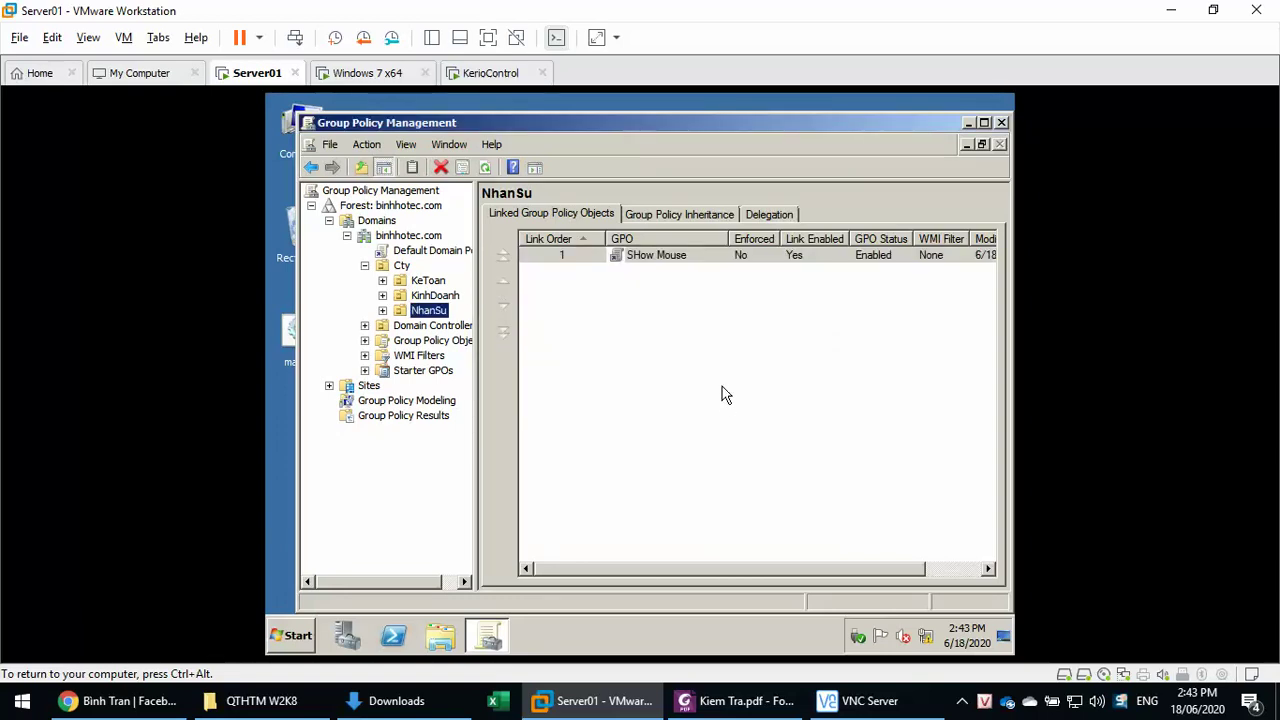
{"action": "right_click", "coordinate": [678, 262]}
{"action": "left_click", "coordinate": [700, 272]}
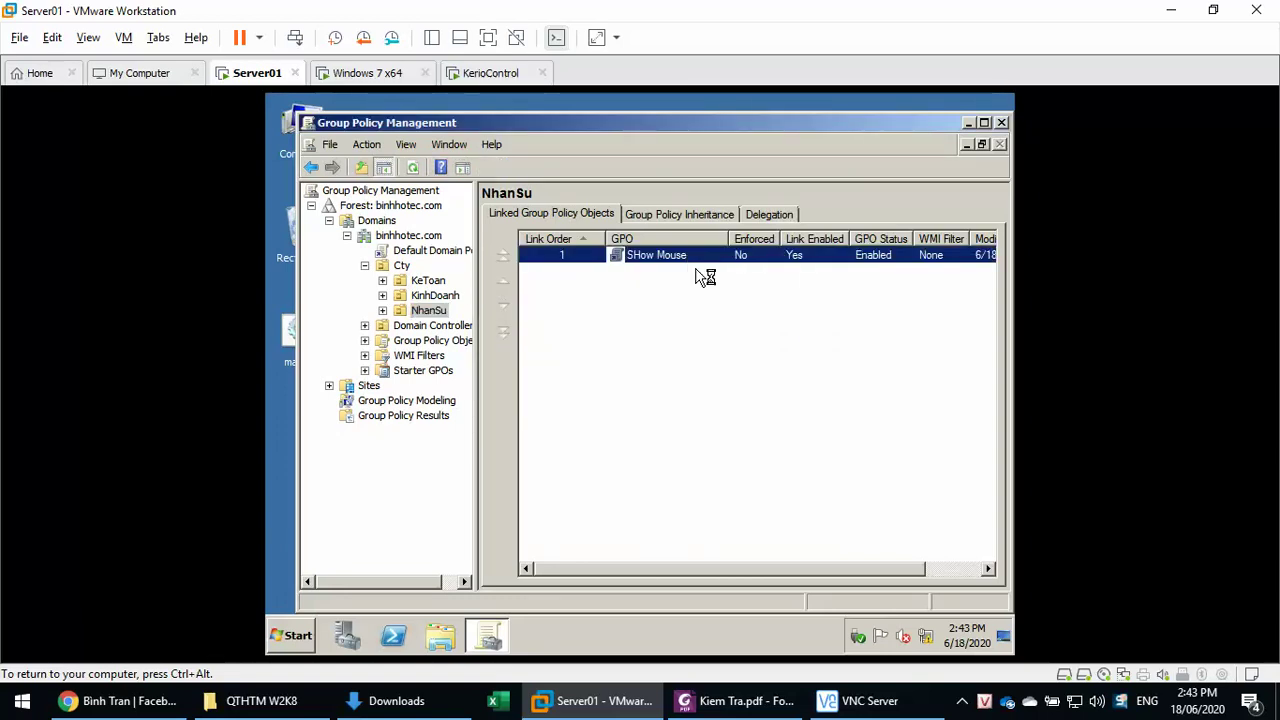
- In the user Administrative Templates, open the Show only specified Control Panel items policy
{"action": "double_click", "coordinate": [344, 248]}
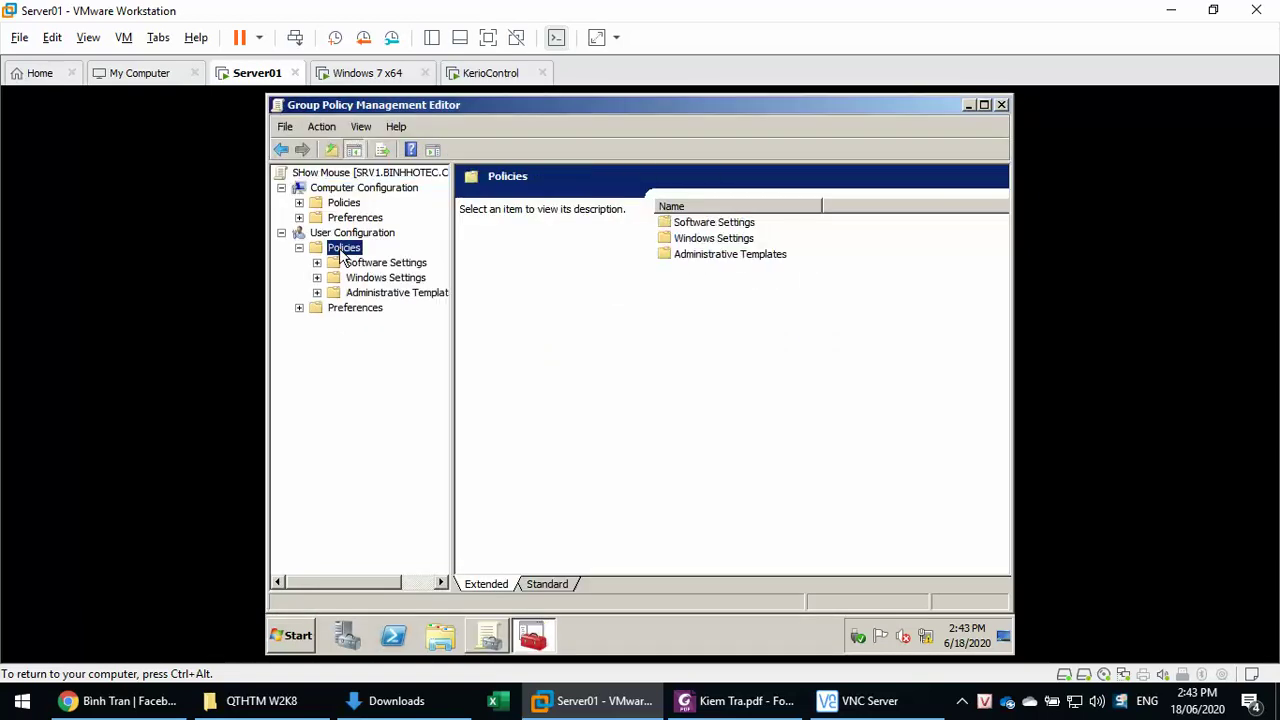
{"action": "left_click", "coordinate": [370, 292]}
{"action": "double_click", "coordinate": [692, 222]}
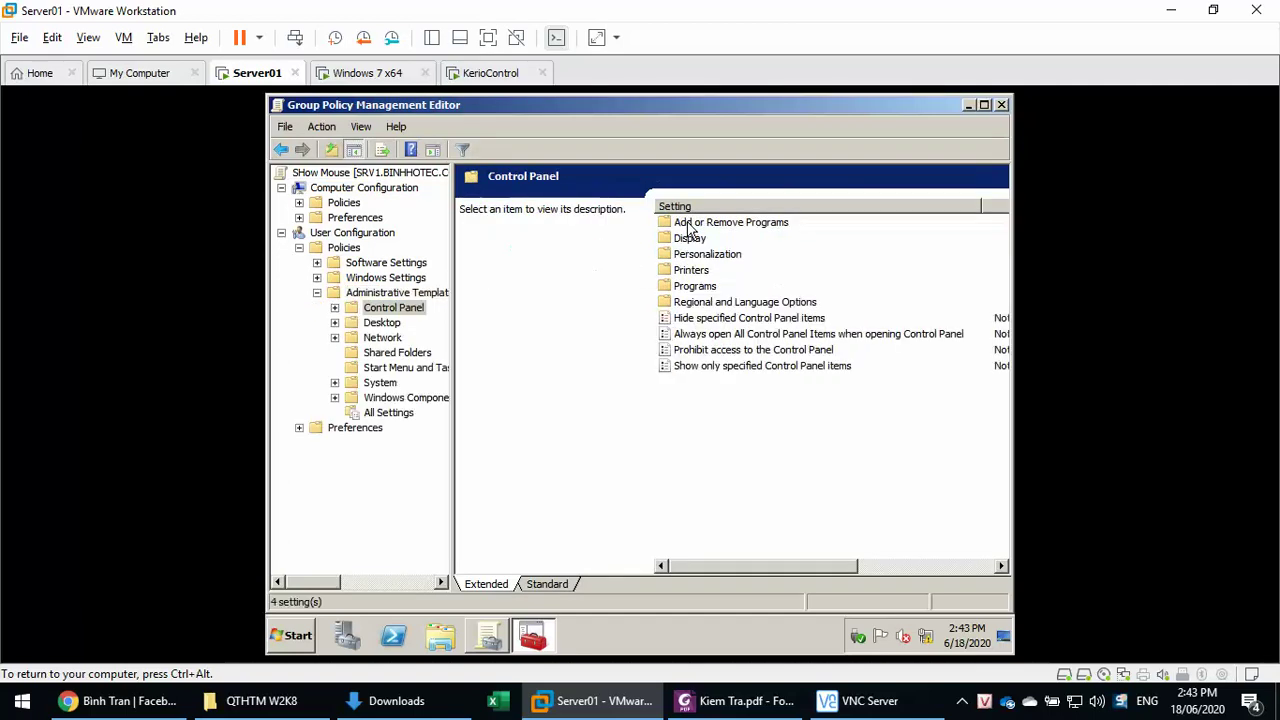
{"action": "left_click", "coordinate": [694, 370]}
{"action": "double_click", "coordinate": [687, 367]}
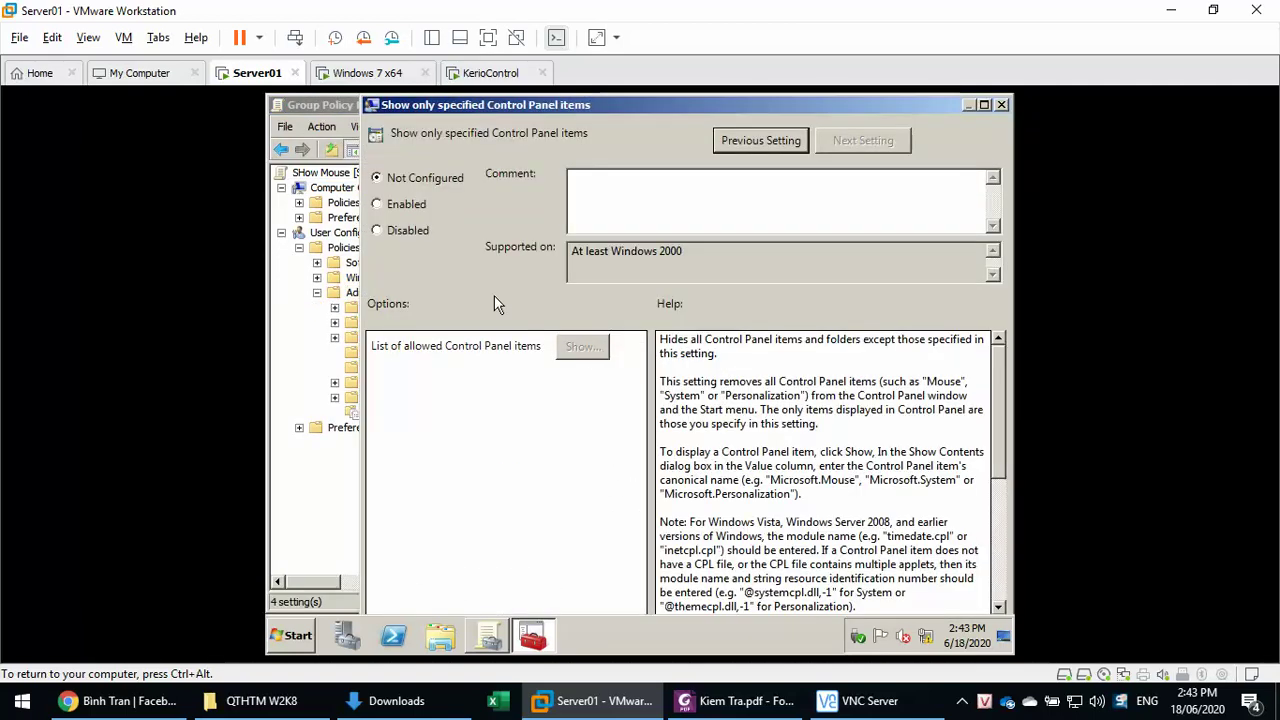
- Enable the policy with 'mouse' as the only allowed item, then close both Group Policy windows
{"action": "left_click", "coordinate": [404, 204]}
{"action": "left_click", "coordinate": [581, 347]}
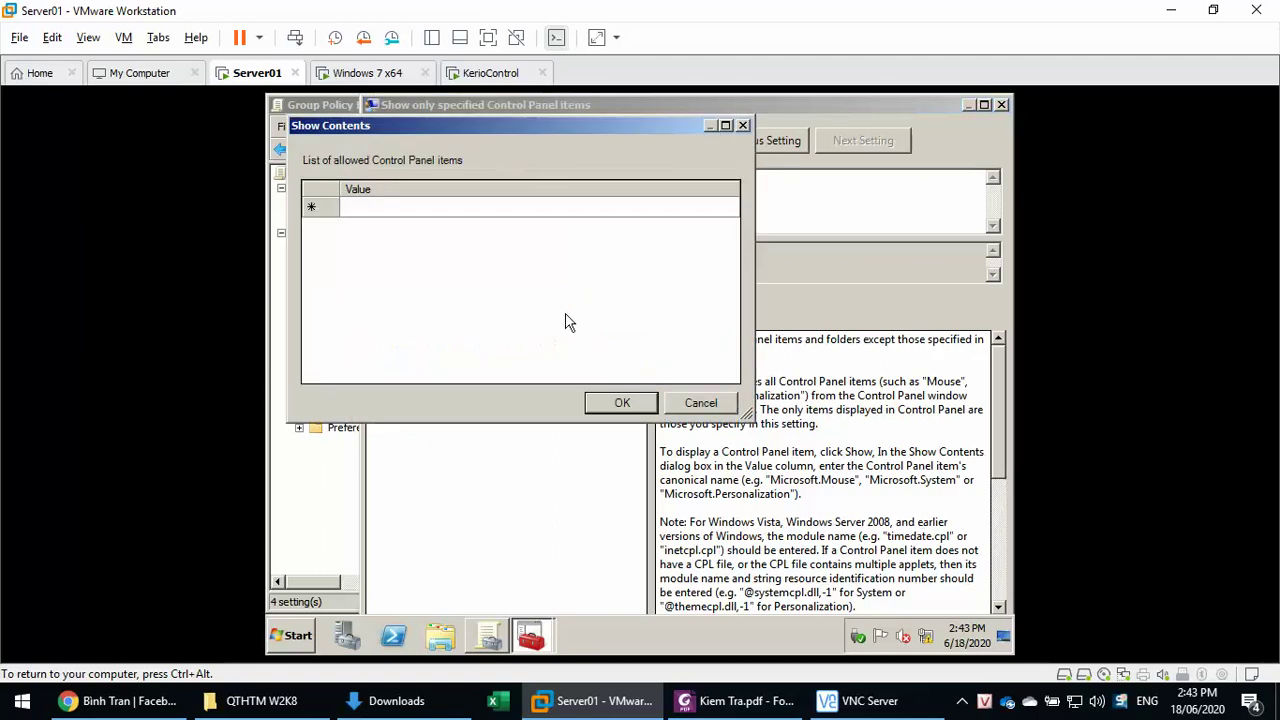
{"action": "left_click", "coordinate": [416, 206]}
{"action": "type", "text": "m"}
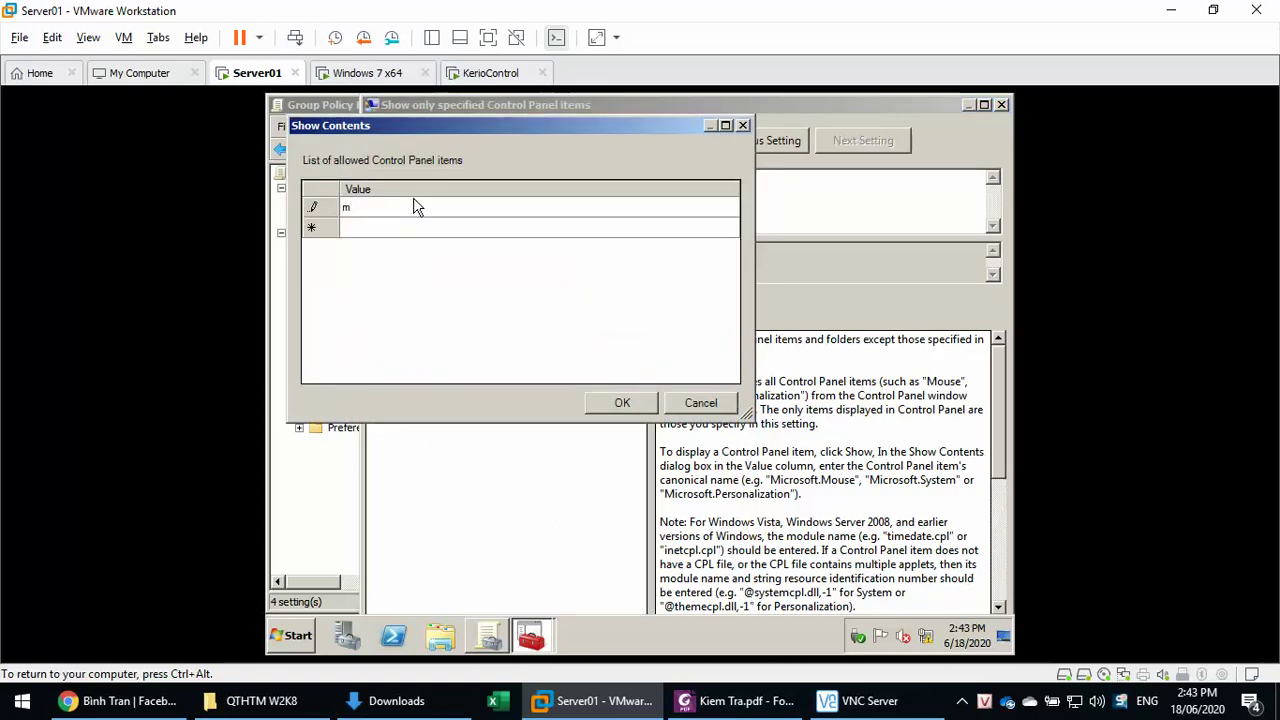
{"action": "type", "text": "ouse"}
{"action": "left_click", "coordinate": [622, 402]}
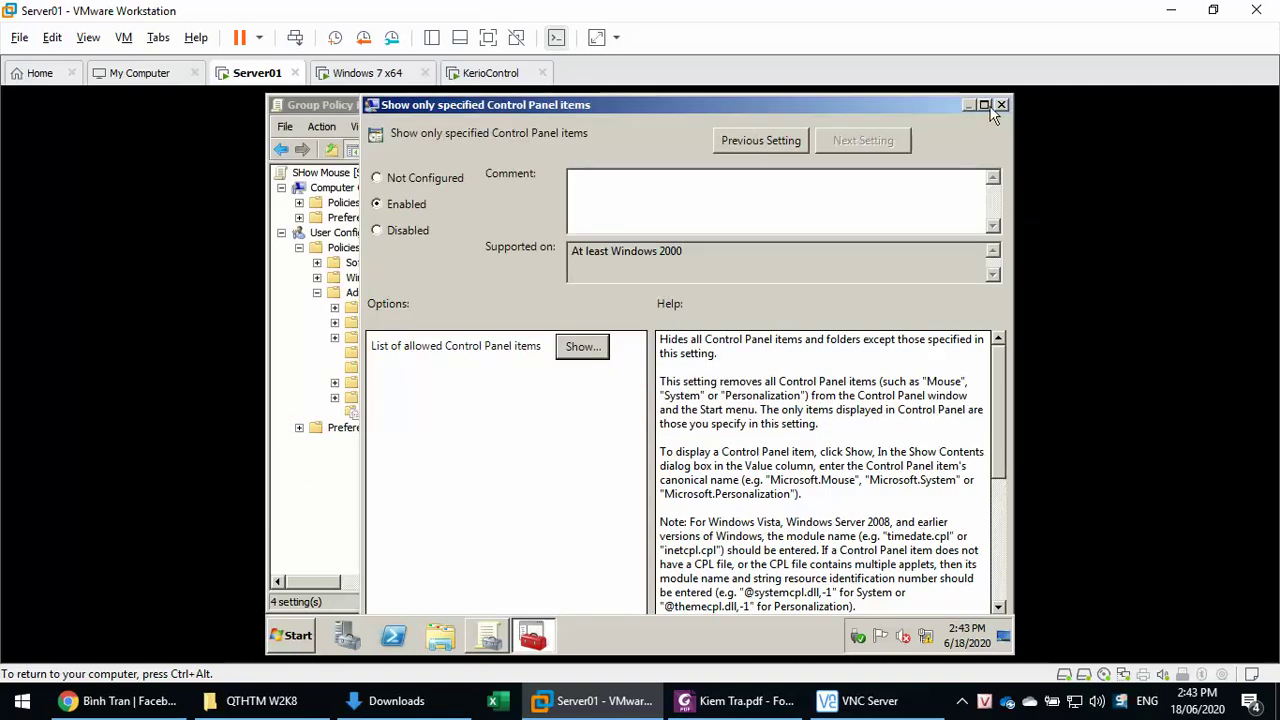
{"action": "left_click", "coordinate": [984, 105]}
{"action": "left_click", "coordinate": [969, 591]}
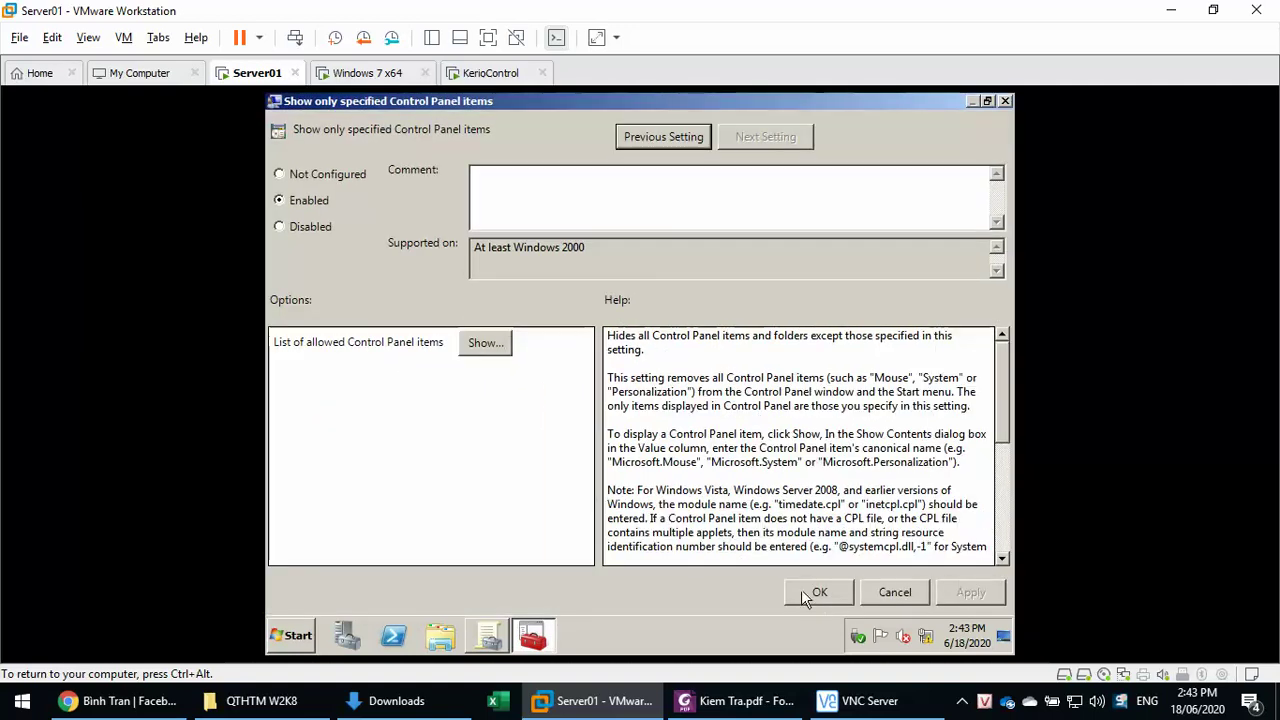
{"action": "left_click", "coordinate": [815, 592]}
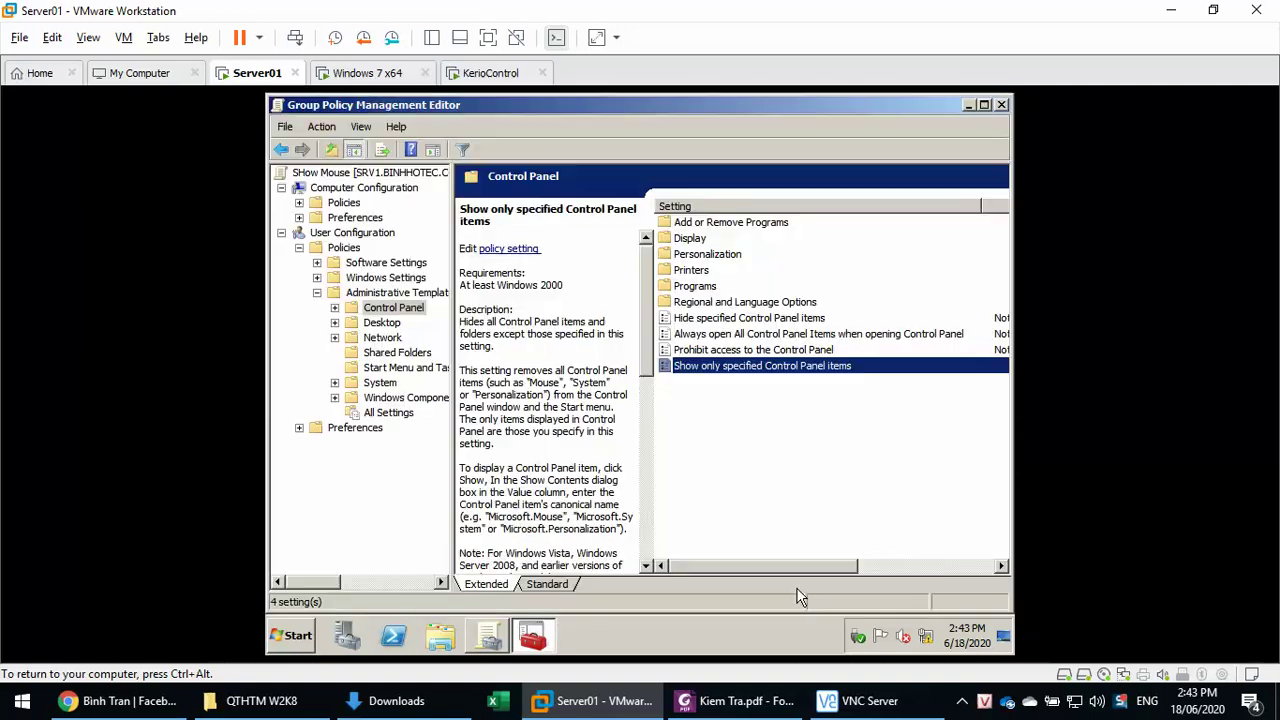
{"action": "left_click", "coordinate": [1001, 105]}
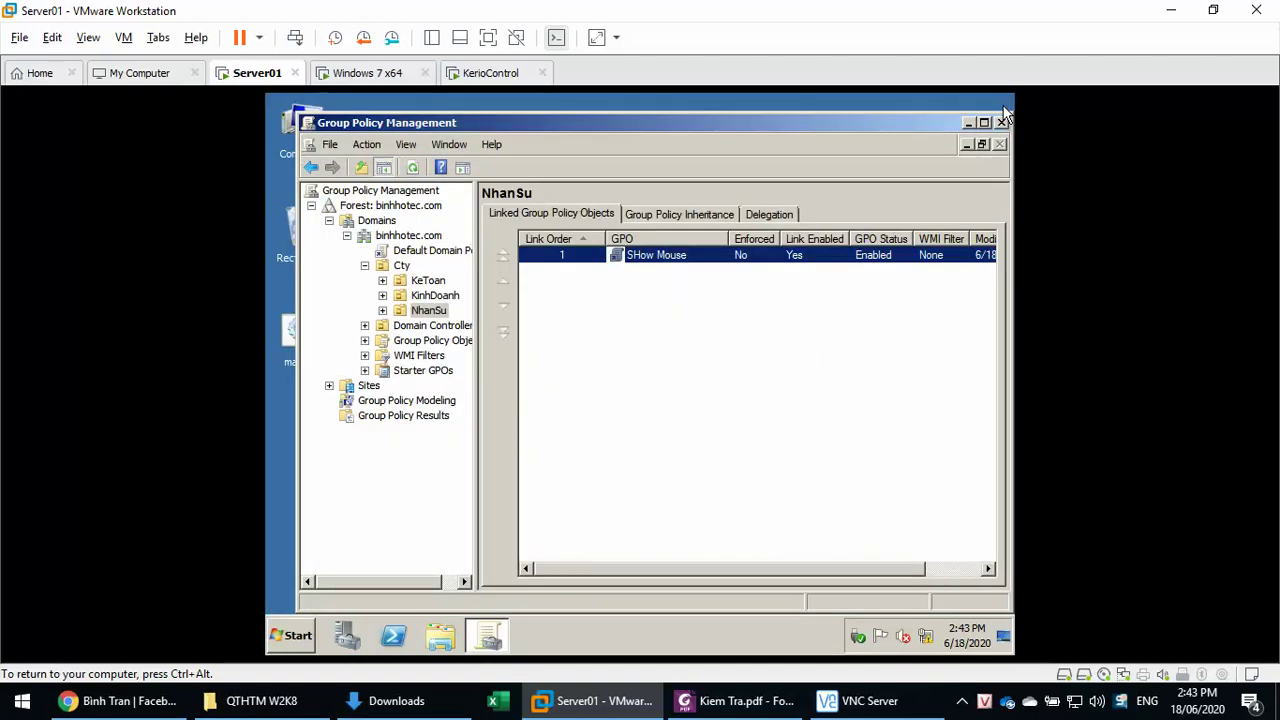
{"action": "left_click", "coordinate": [1001, 122]}
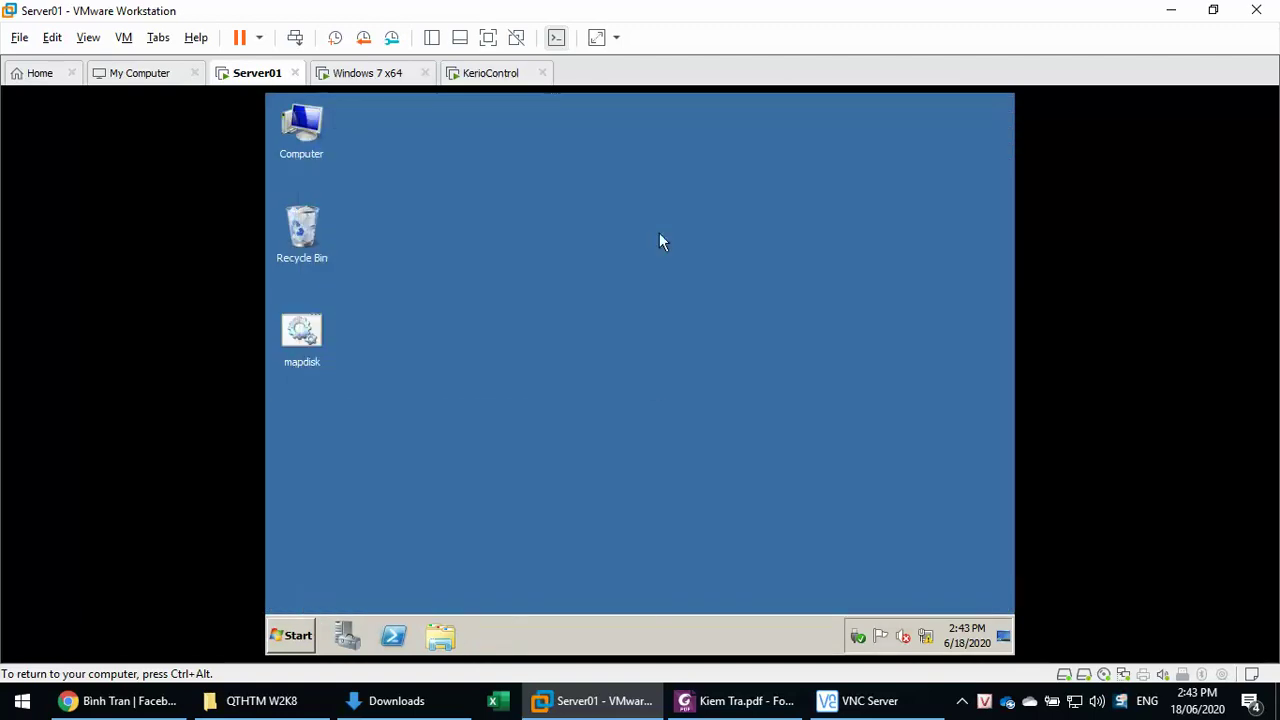
- Run gpupdate /force on Server01, then view the Windows 7 Control Panel as Large icons
{"action": "key", "text": "super+r"}
{"action": "left_click", "coordinate": [432, 580]}
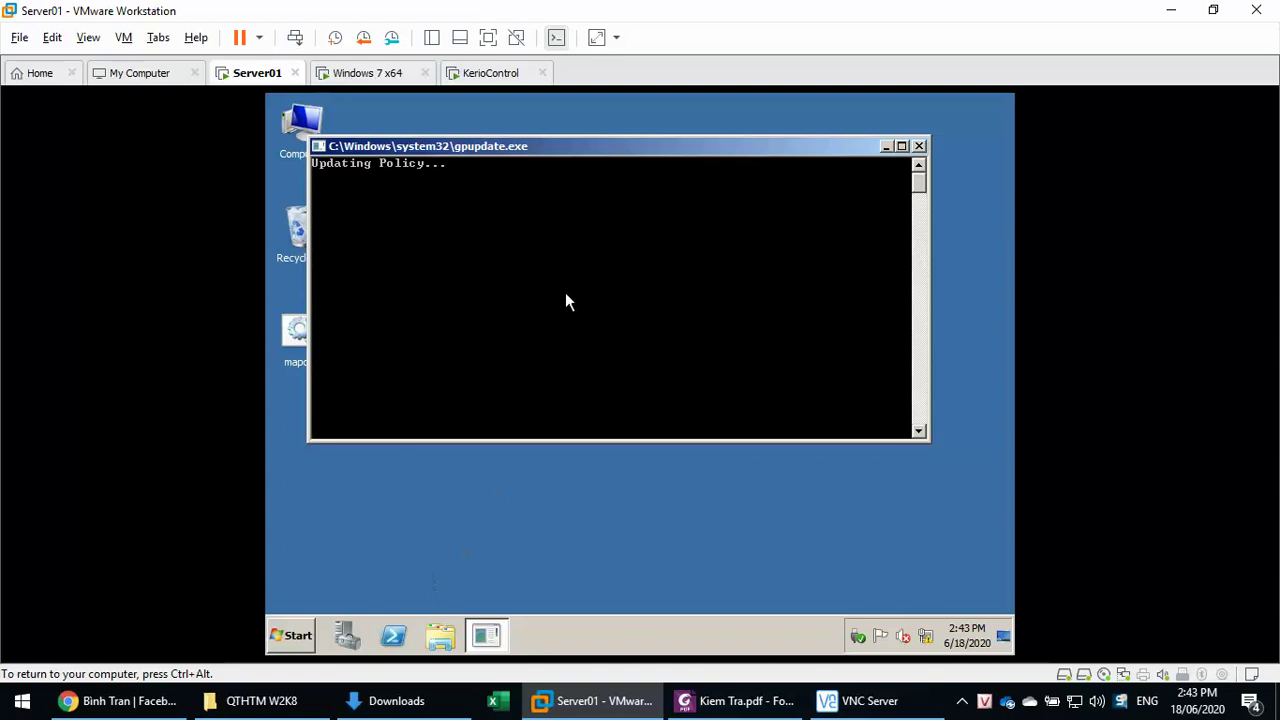
{"action": "left_click", "coordinate": [388, 80]}
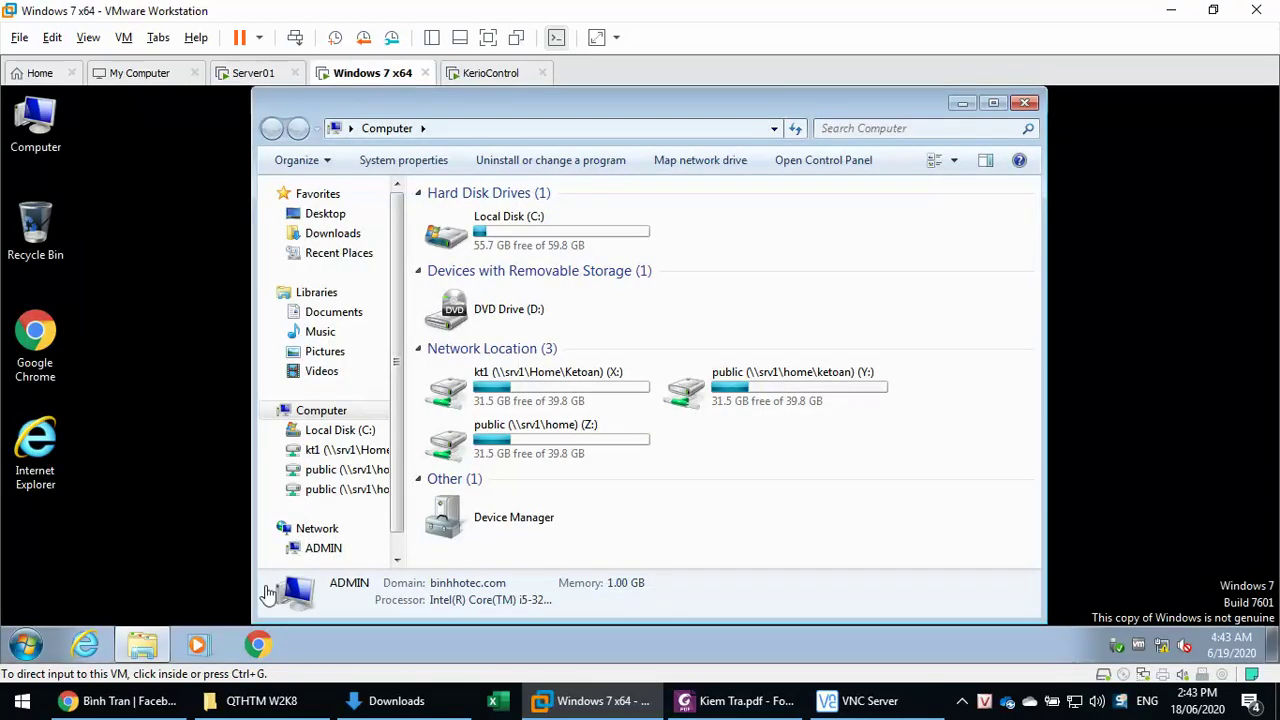
{"action": "left_click", "coordinate": [25, 645]}
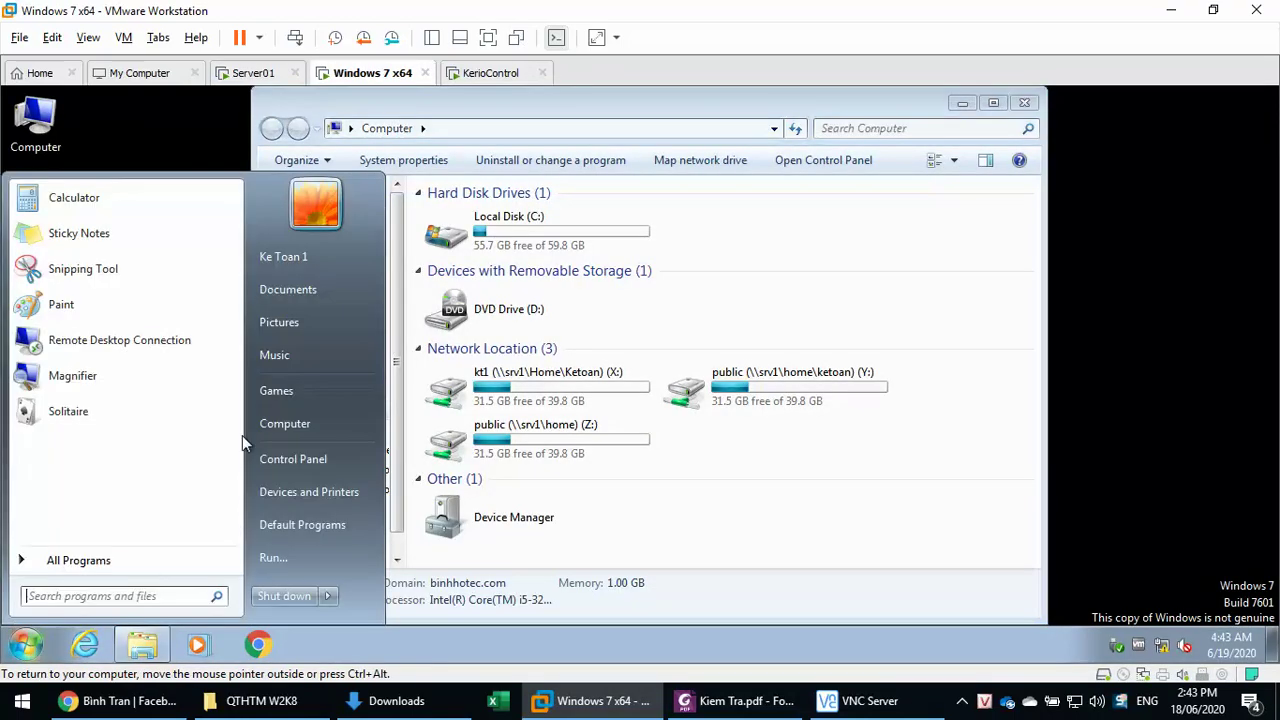
{"action": "left_click", "coordinate": [290, 456]}
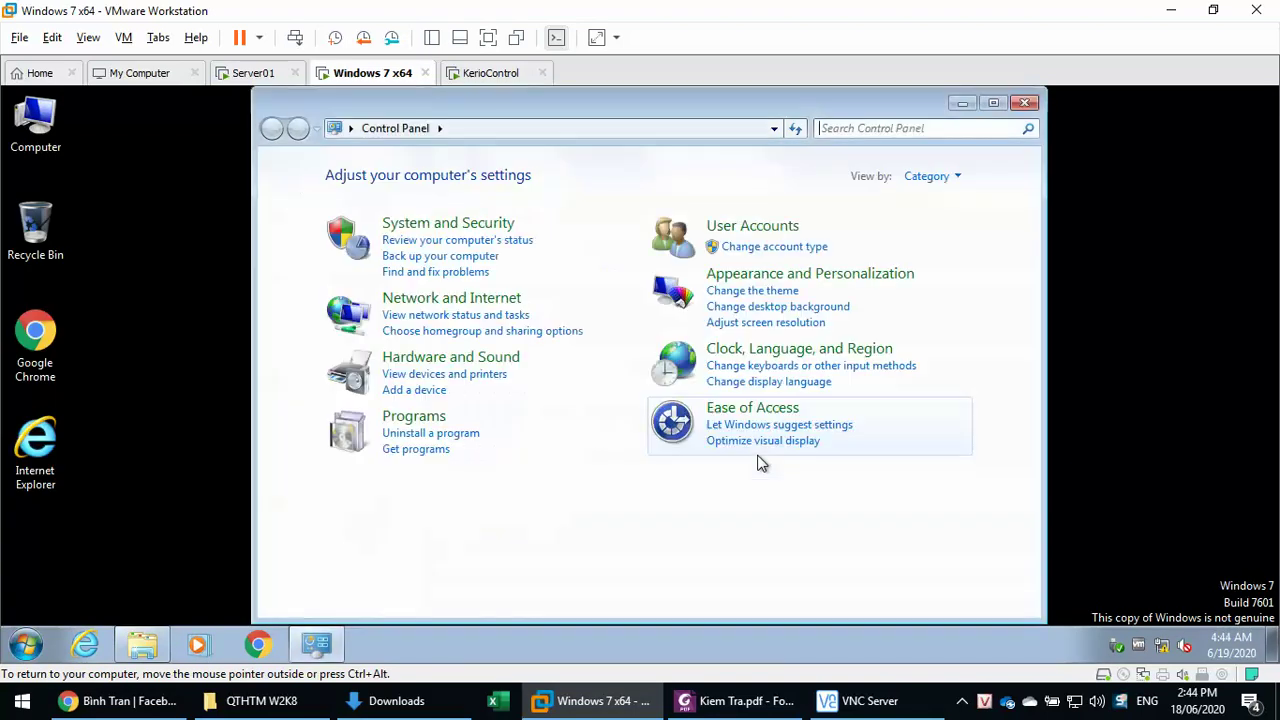
{"action": "left_click", "coordinate": [926, 176]}
{"action": "left_click", "coordinate": [921, 228]}
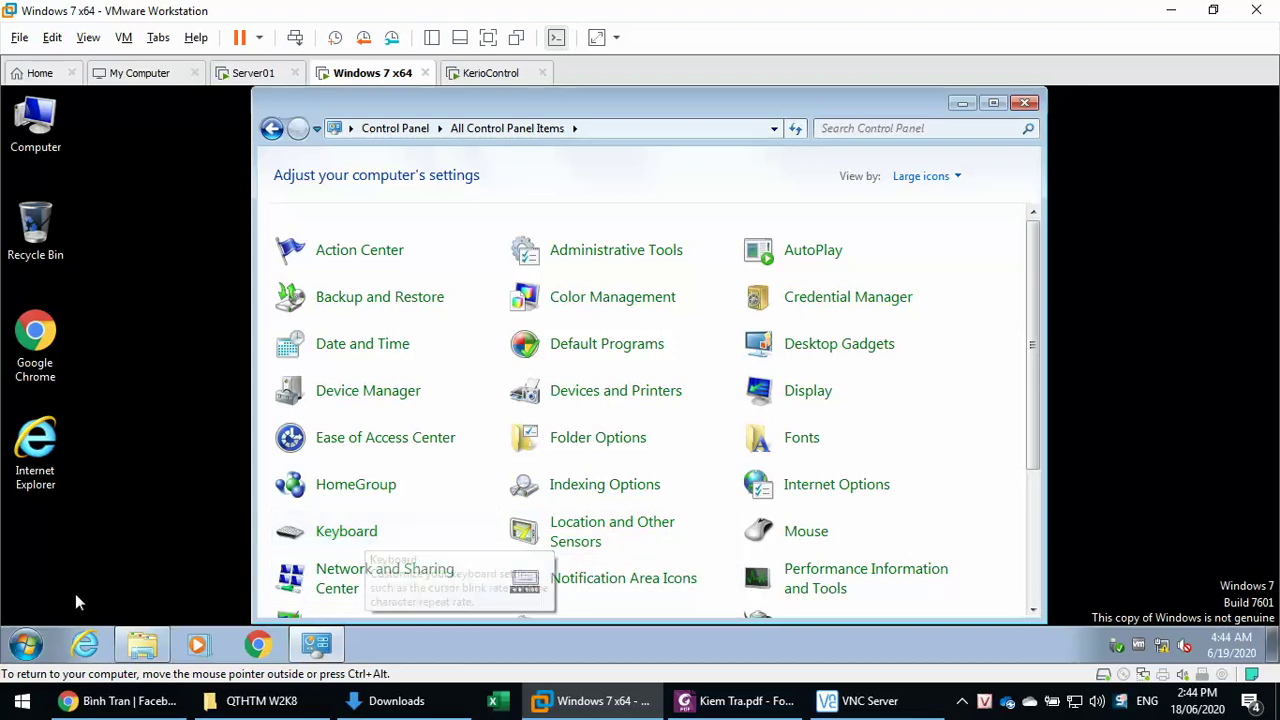
- Log off the current Windows 7 user from the Start menu
{"action": "left_click", "coordinate": [29, 643]}
{"action": "left_click", "coordinate": [327, 596]}
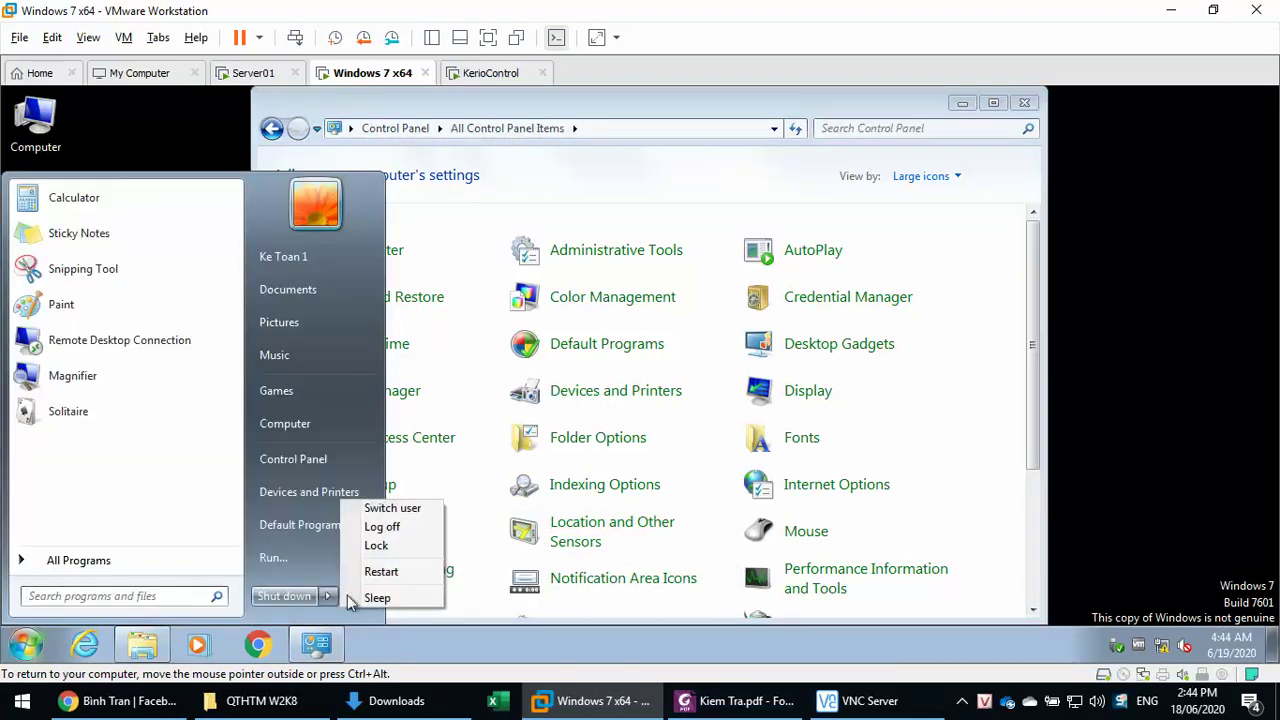
{"action": "left_click", "coordinate": [380, 530]}
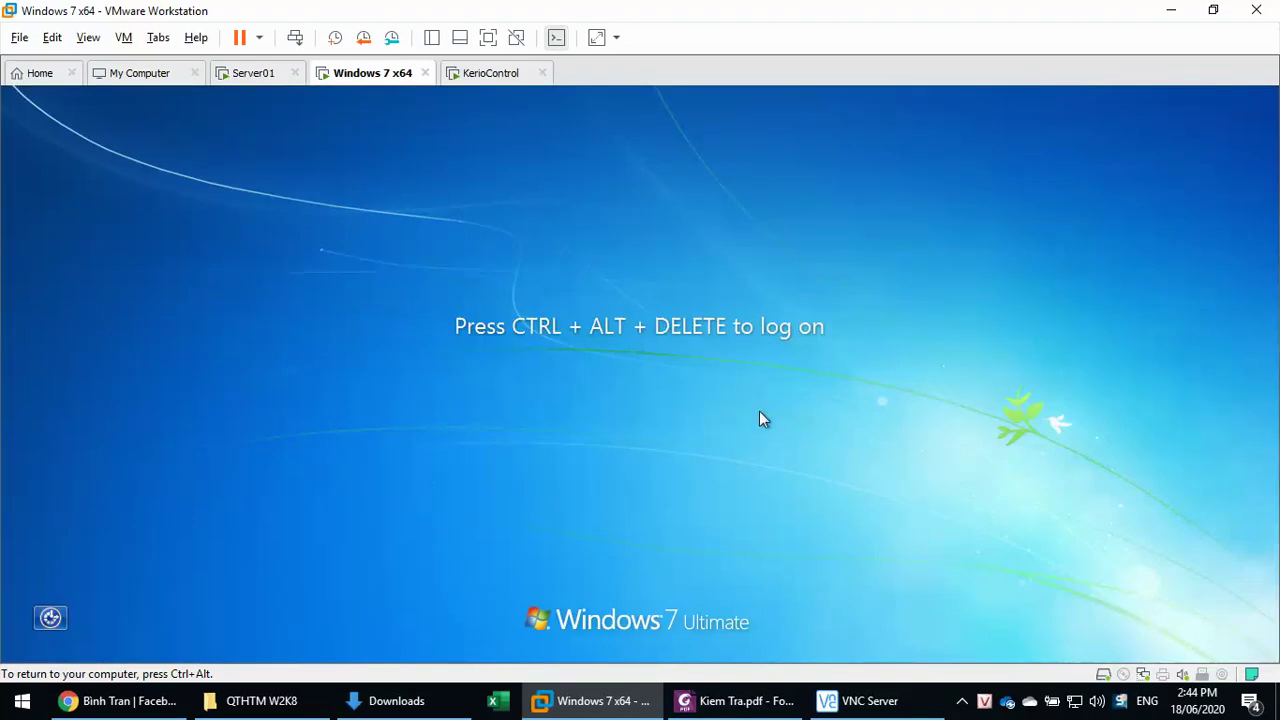
- Log back on to Windows 7 with the accounting user's password and dismiss the activation prompt
{"action": "key", "text": "ctrl+alt+Insert"}
{"action": "type", "text": "abc"}
{"action": "key", "text": "Return"}
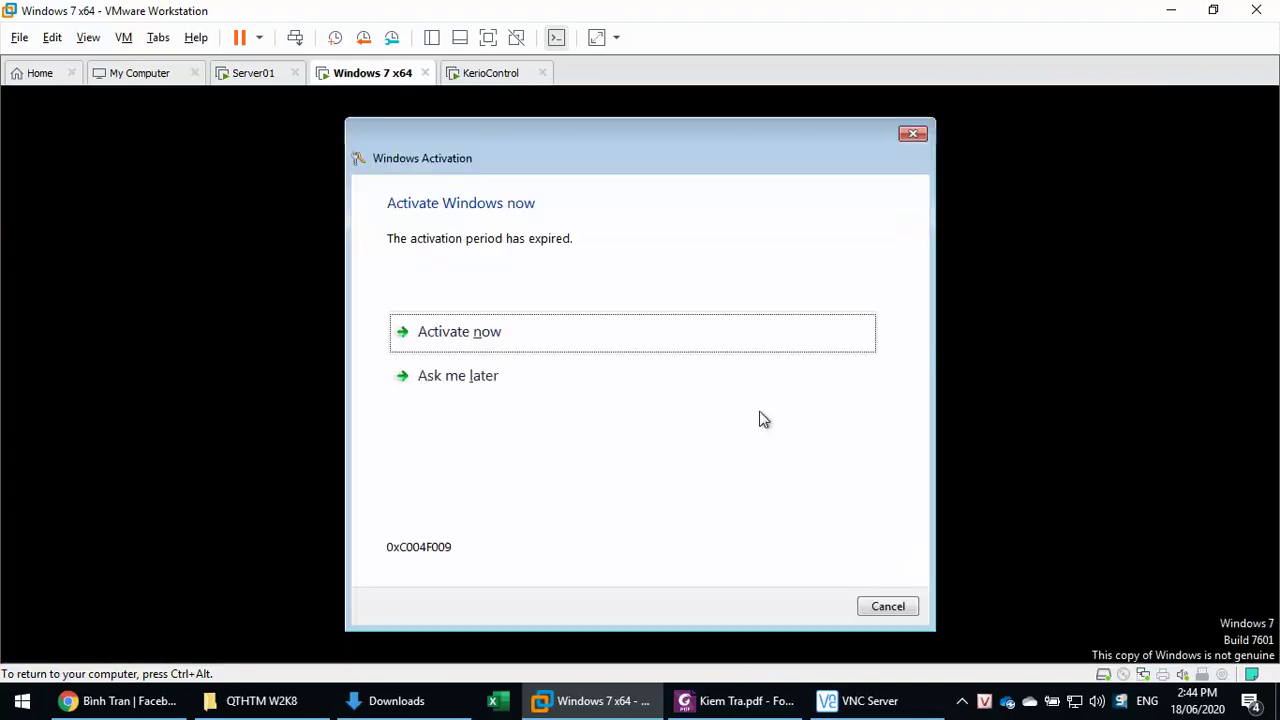
{"action": "left_click", "coordinate": [886, 606]}
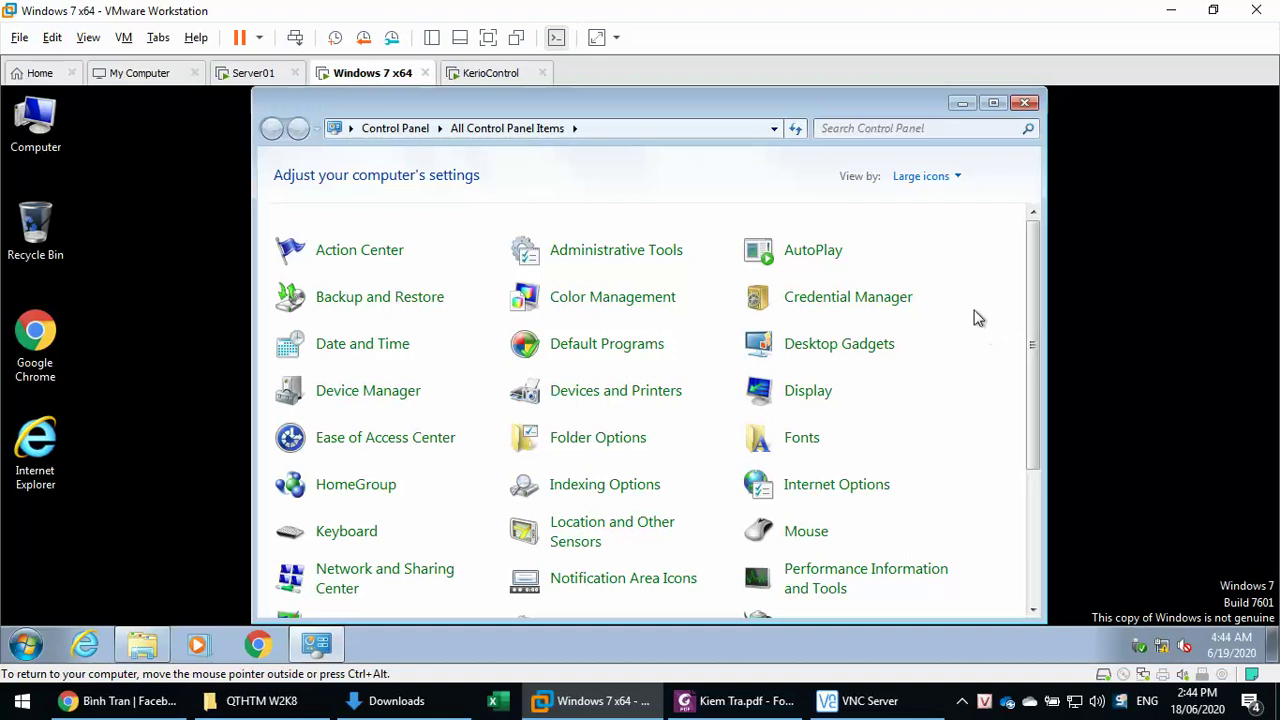
- Refresh Control Panel, open Display and go back, then close Control Panel and Computer
{"action": "key", "text": "F4"}
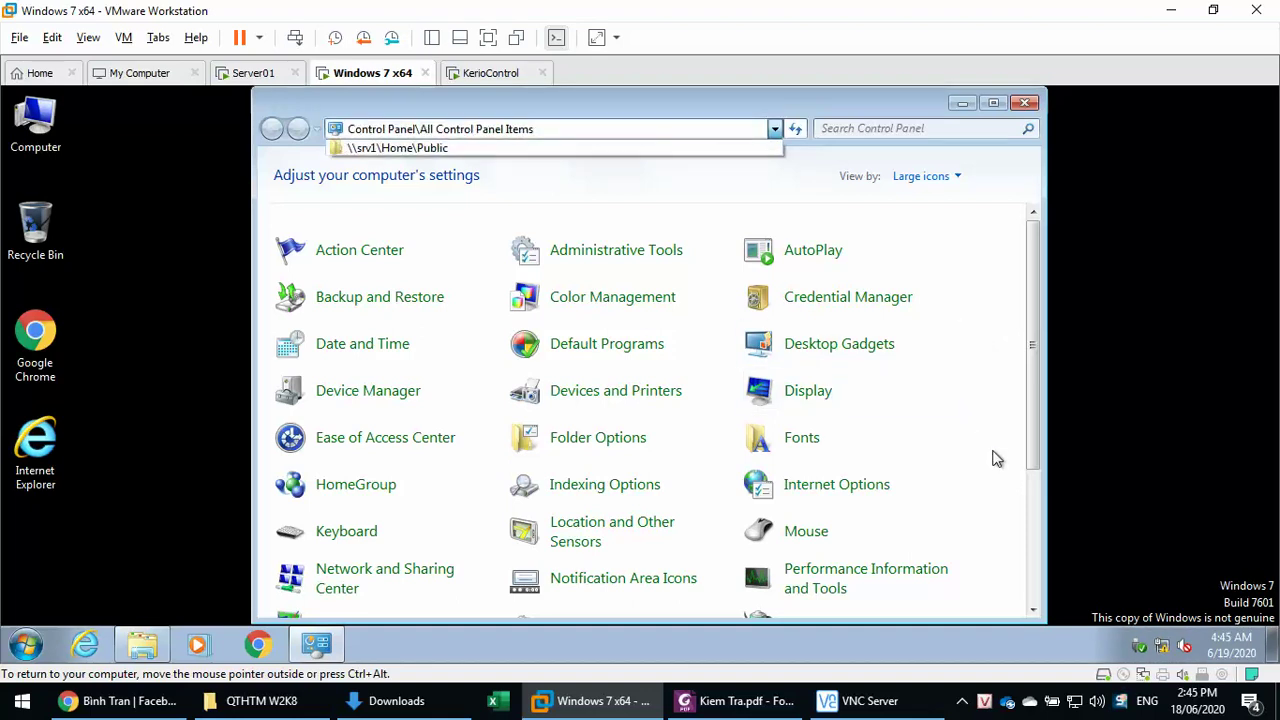
{"action": "key", "text": "Escape"}
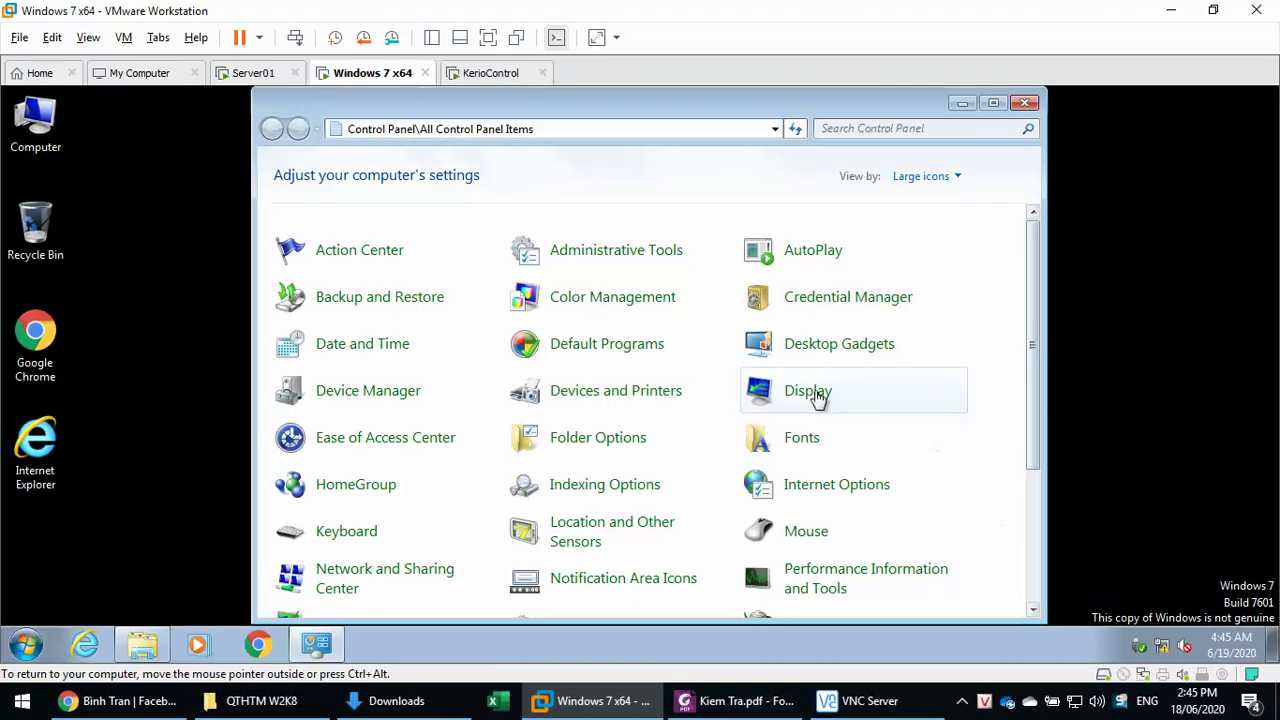
{"action": "left_click", "coordinate": [948, 390]}
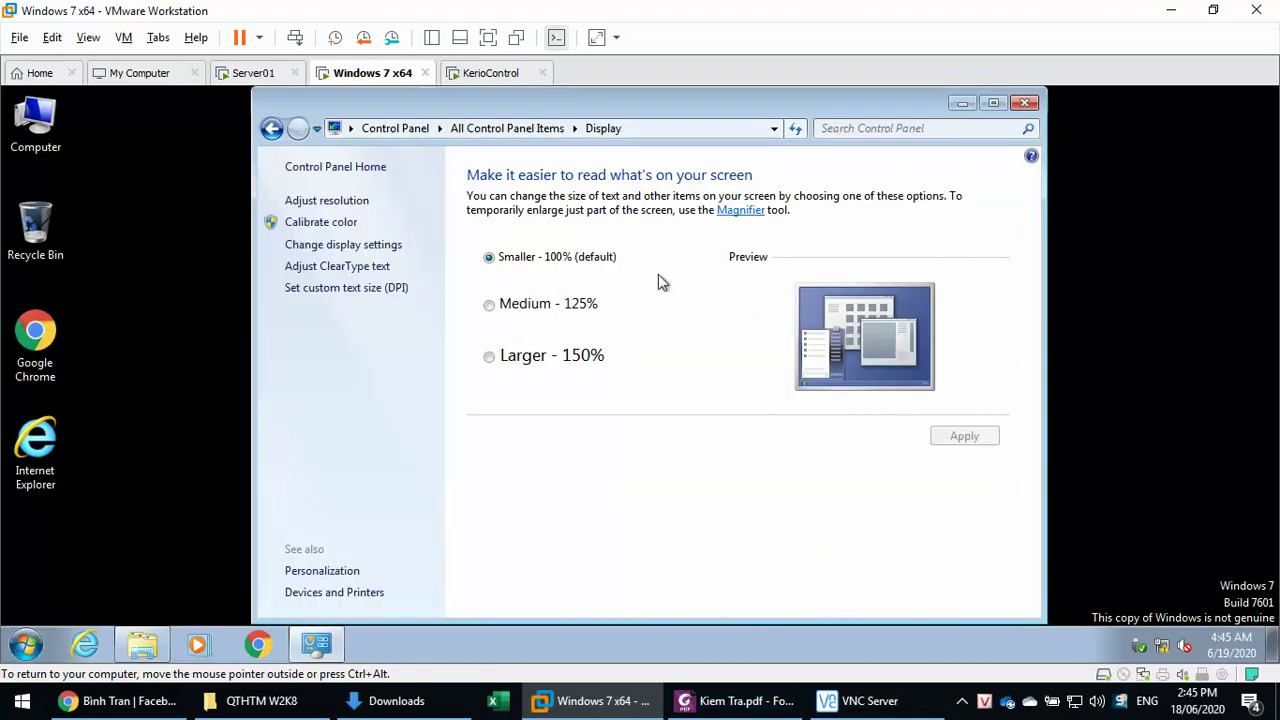
{"action": "left_click", "coordinate": [280, 131]}
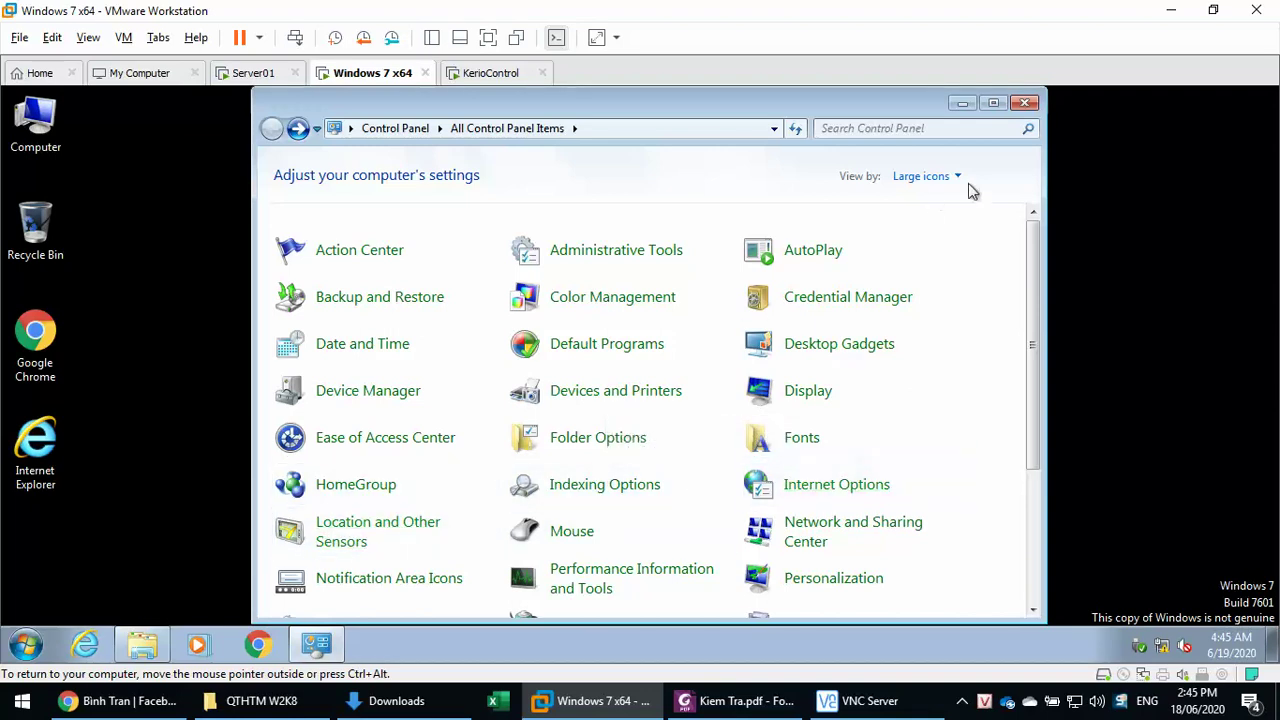
{"action": "left_click", "coordinate": [1024, 104]}
{"action": "left_click", "coordinate": [1020, 104]}
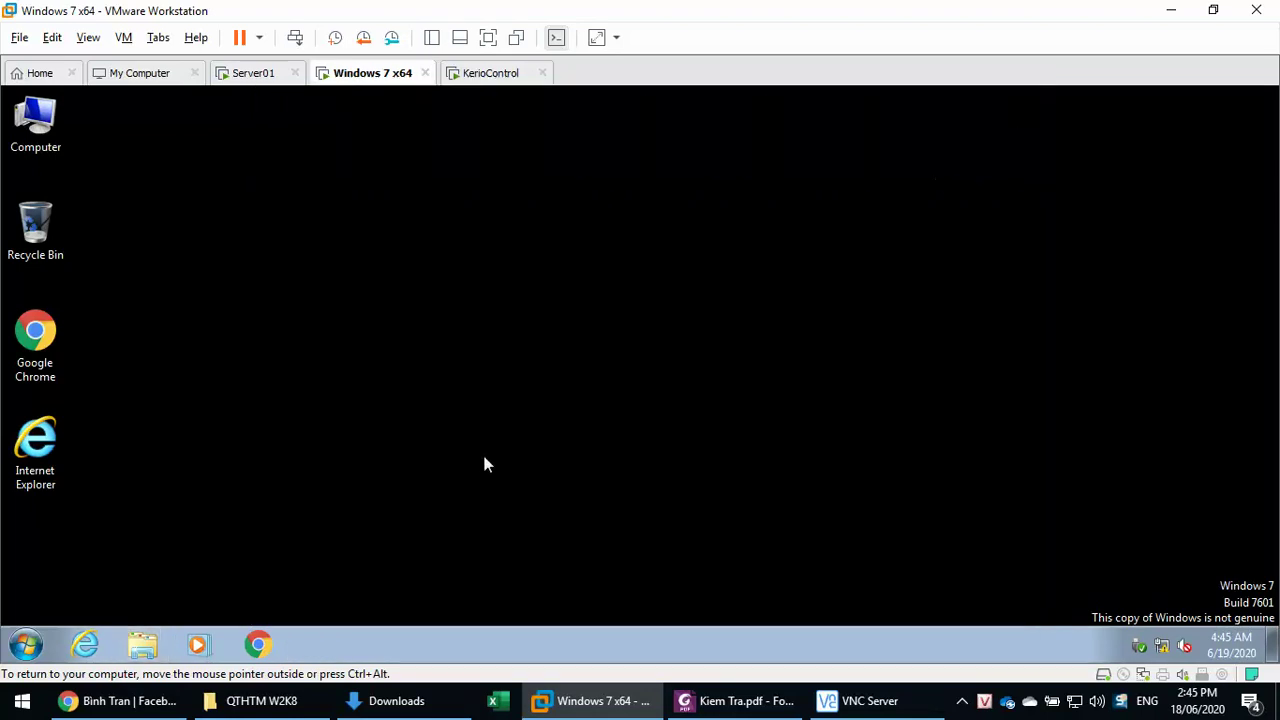
- Bring Kiem Tra.pdf to the front and highlight 'Kinh Doanh' in task item c
{"action": "left_click", "coordinate": [735, 701]}
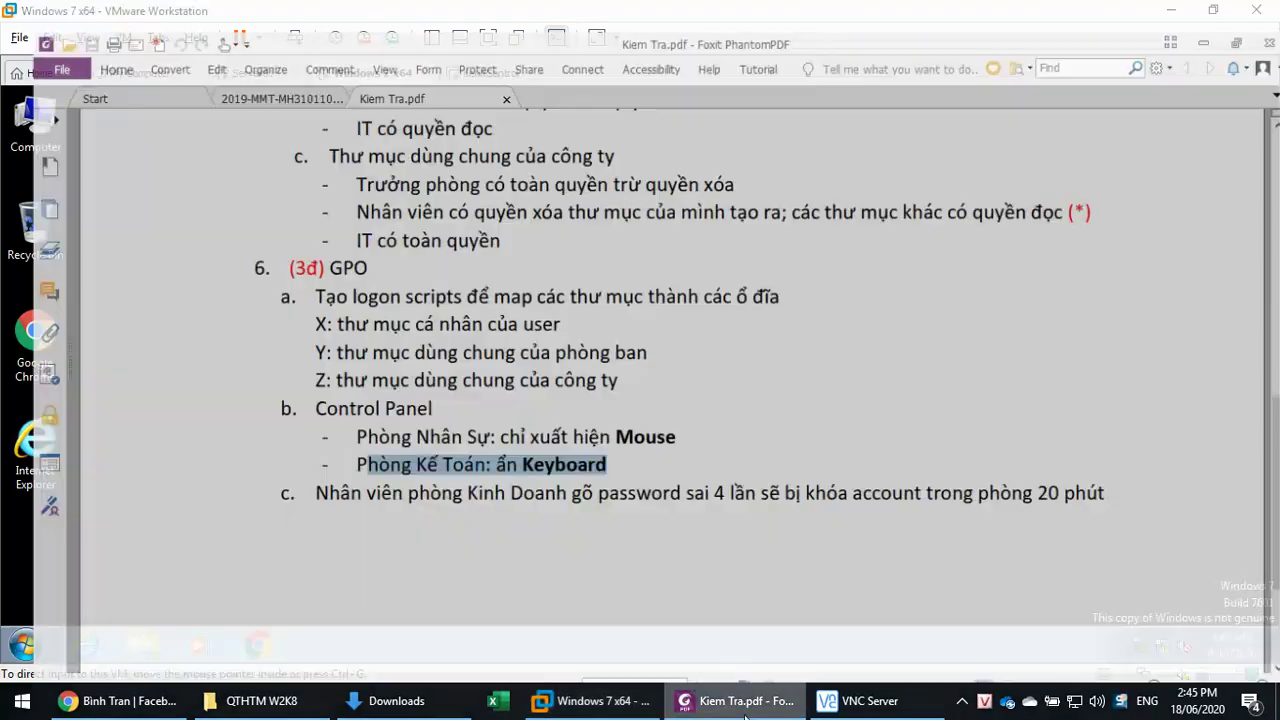
{"action": "left_click", "coordinate": [580, 472]}
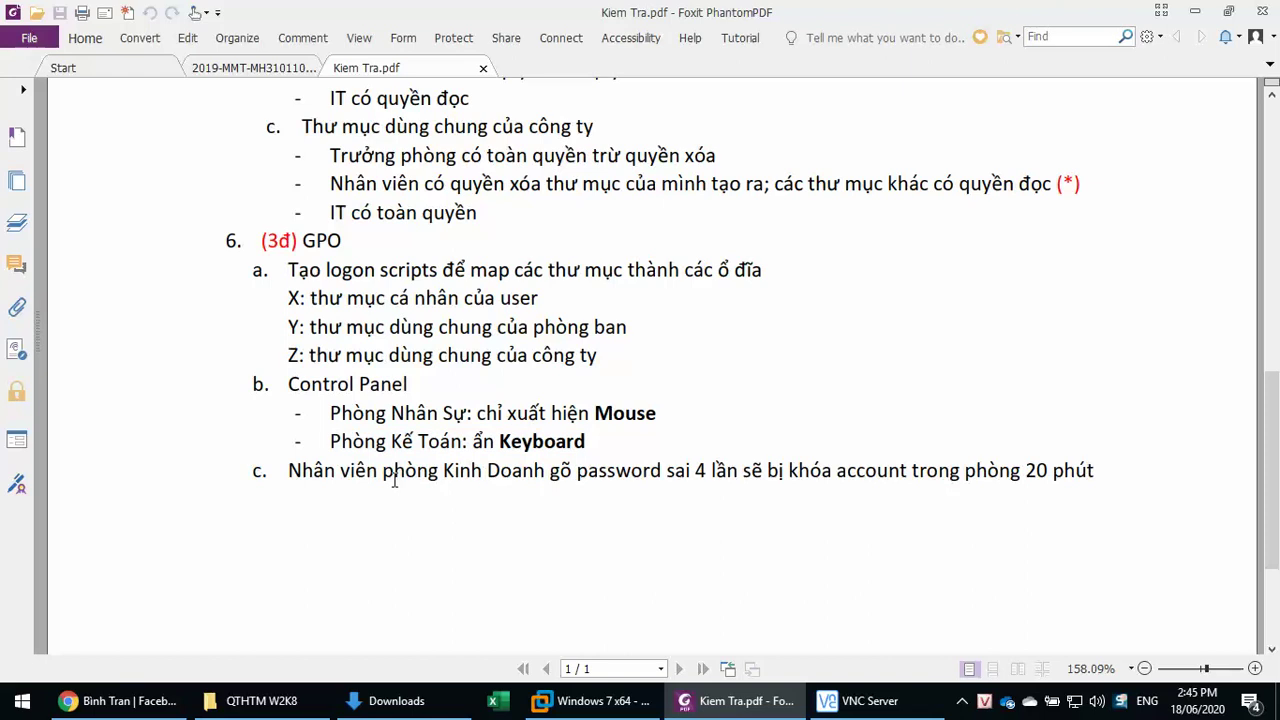
{"action": "left_click_drag", "start_coordinate": [296, 470], "coordinate": [820, 472]}
{"action": "left_click", "coordinate": [522, 468]}
{"action": "left_click_drag", "start_coordinate": [447, 470], "coordinate": [545, 472]}
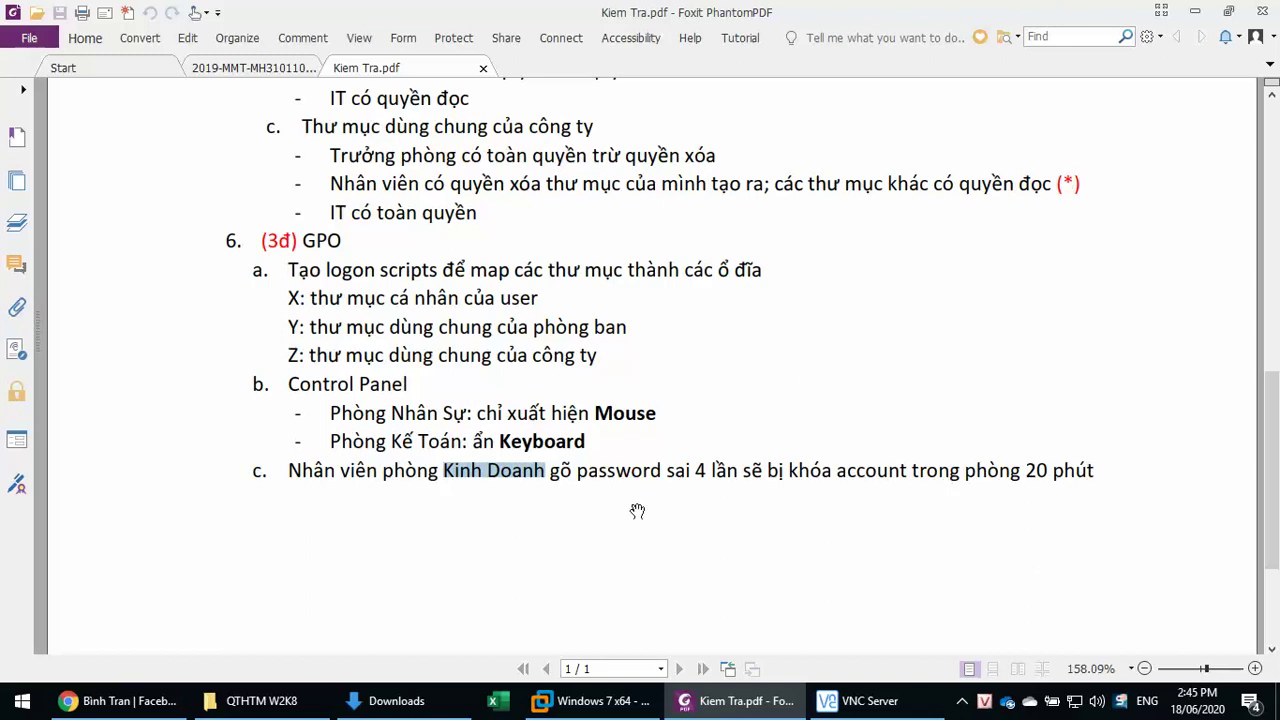
{"action": "mouse_move", "coordinate": [882, 710]}
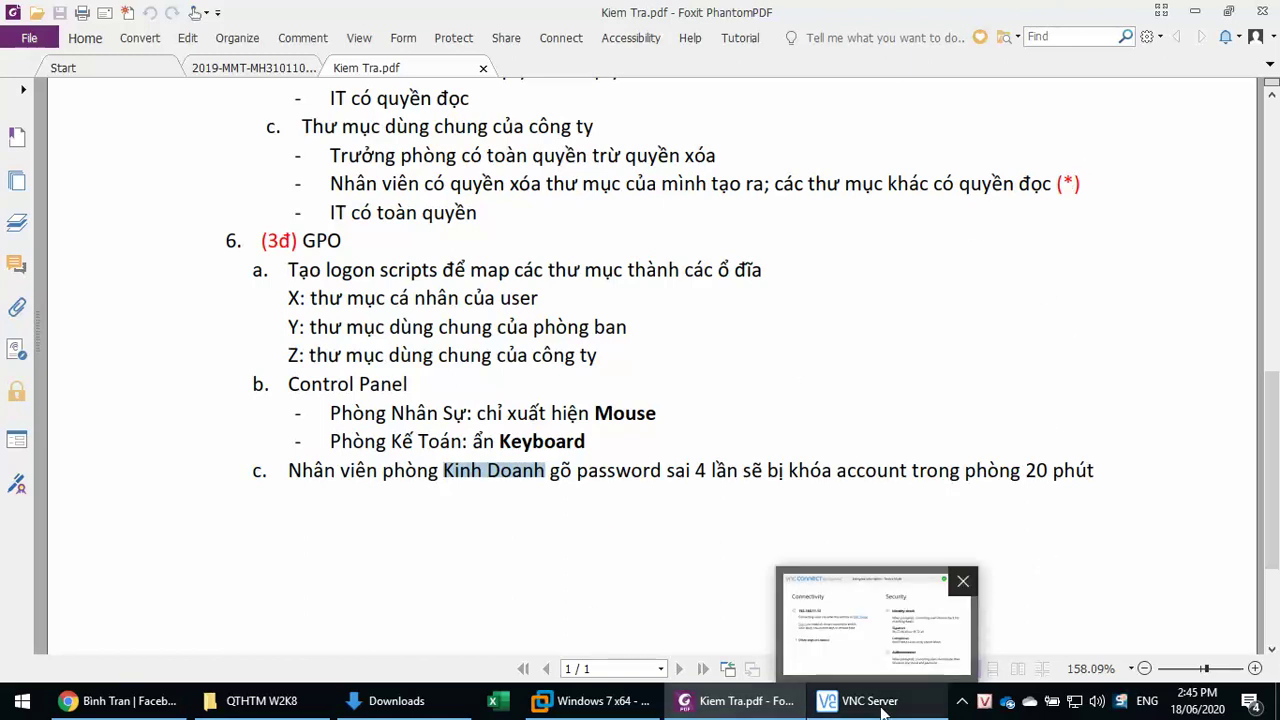